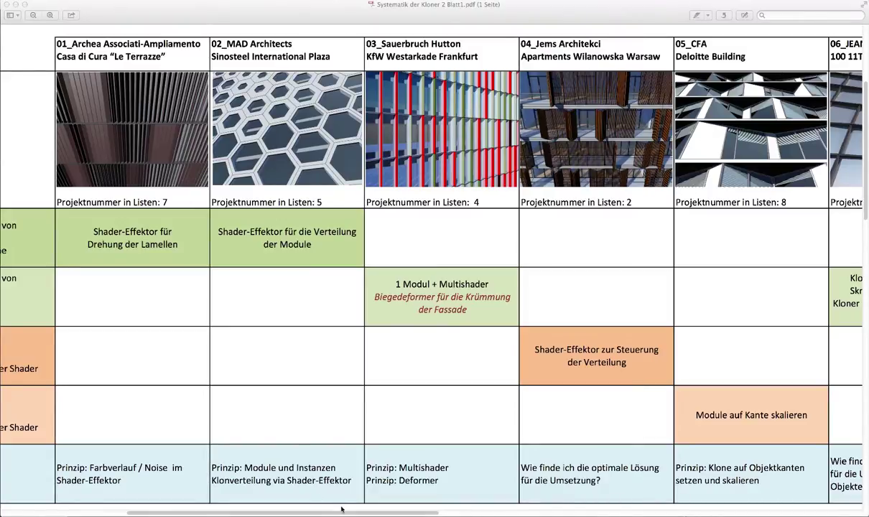
In Preview, view the exterior render DEMO Außen.png, then return to the interior render DEMO Innen.png.
{"action": "left_click_drag", "start_coordinate": [344, 513], "coordinate": [242, 503]}
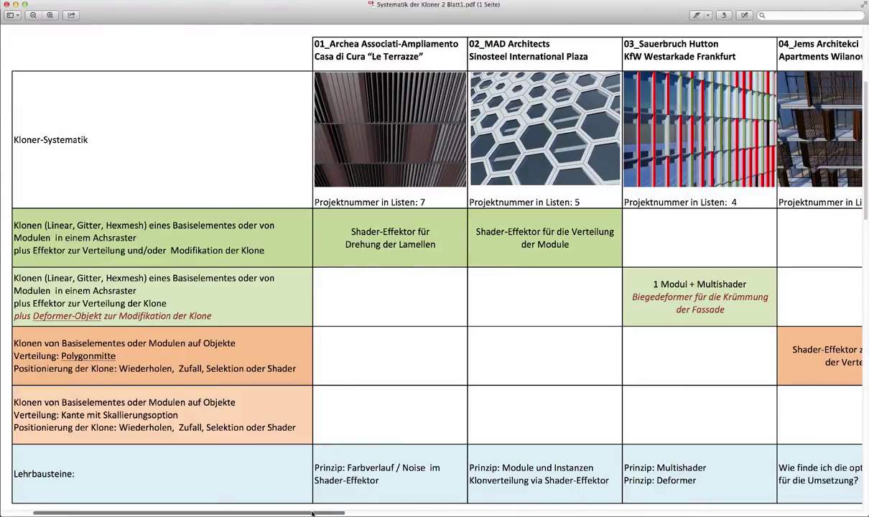
{"action": "left_click_drag", "start_coordinate": [310, 512], "coordinate": [434, 512]}
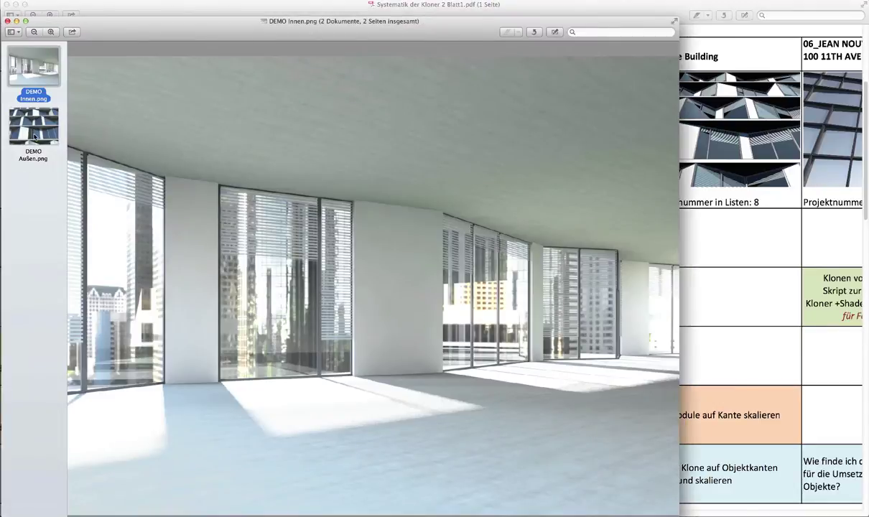
{"action": "left_click", "coordinate": [34, 131]}
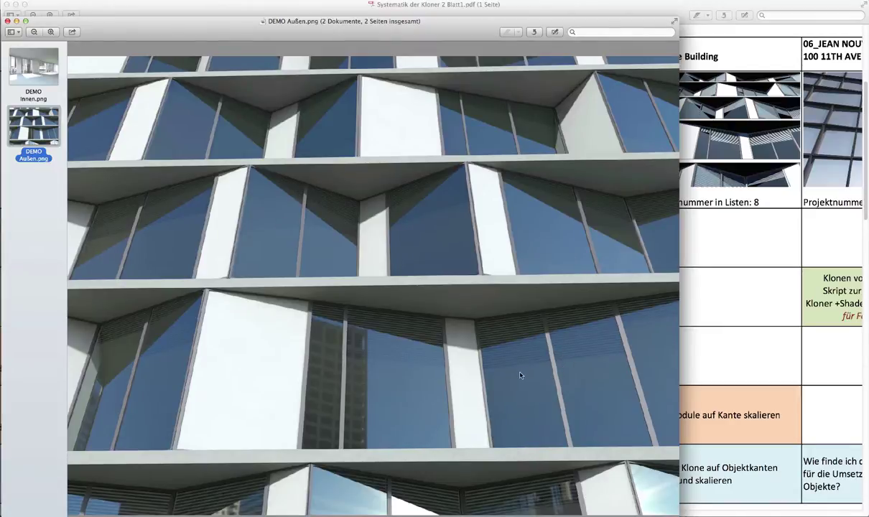
{"action": "left_click", "coordinate": [30, 69]}
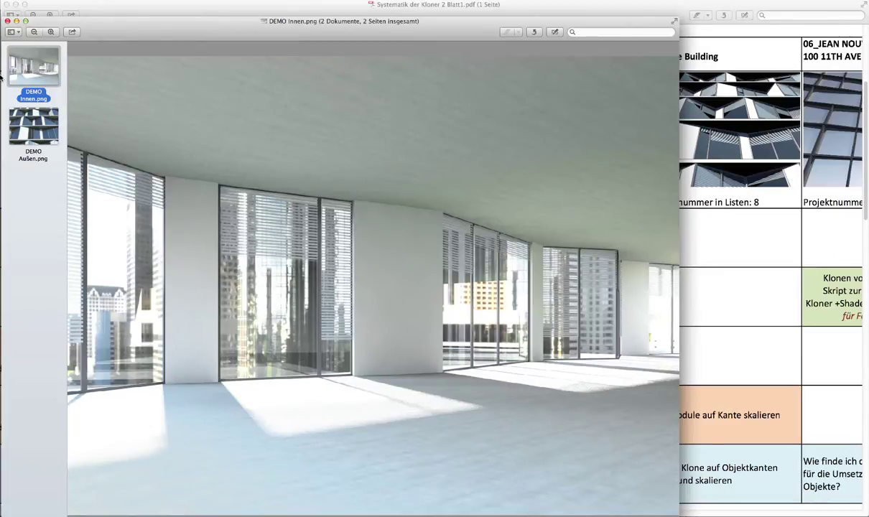
Show DEMO Außen.png in Preview, then bring up the Cinema 4D project 08_FINAL_RENDER_NEU.c4d.
{"action": "key", "text": "Down"}
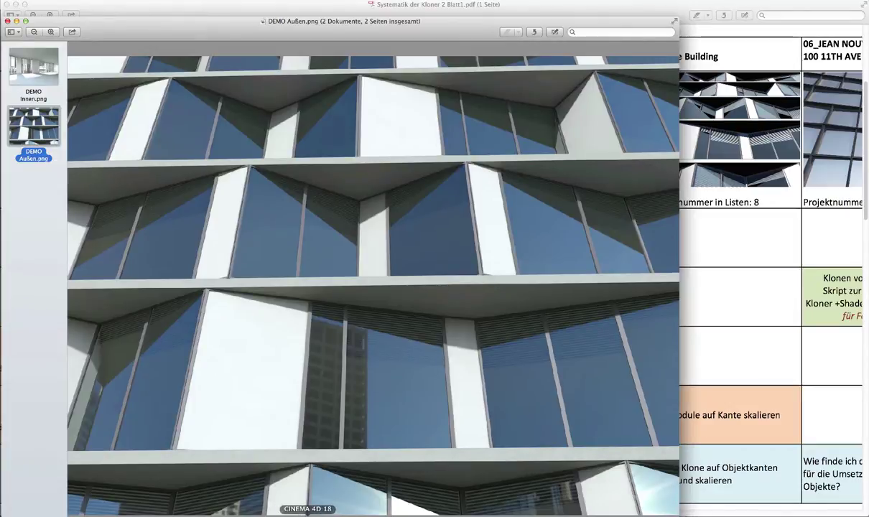
{"action": "left_click", "coordinate": [308, 511]}
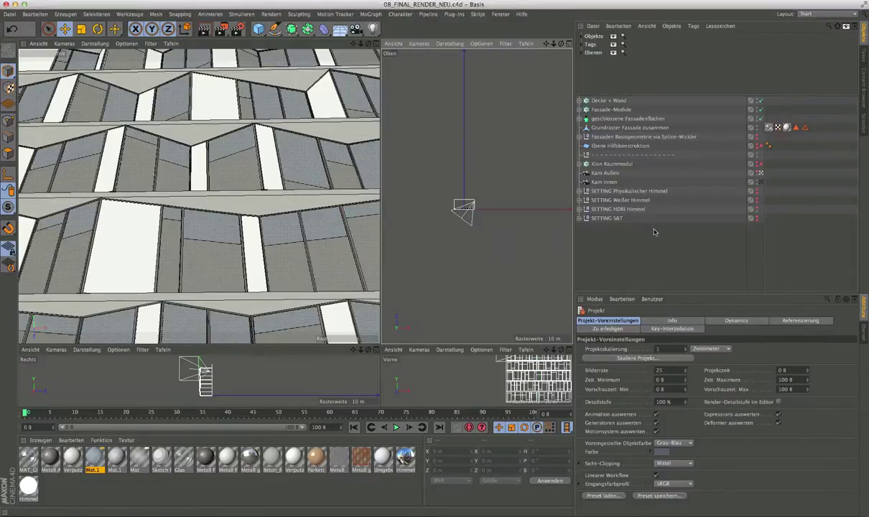
Select the Kam Innen camera to show its physical settings: f/4, ISO 400, 1/30 s.
{"action": "left_click_drag", "start_coordinate": [654, 232], "coordinate": [584, 154]}
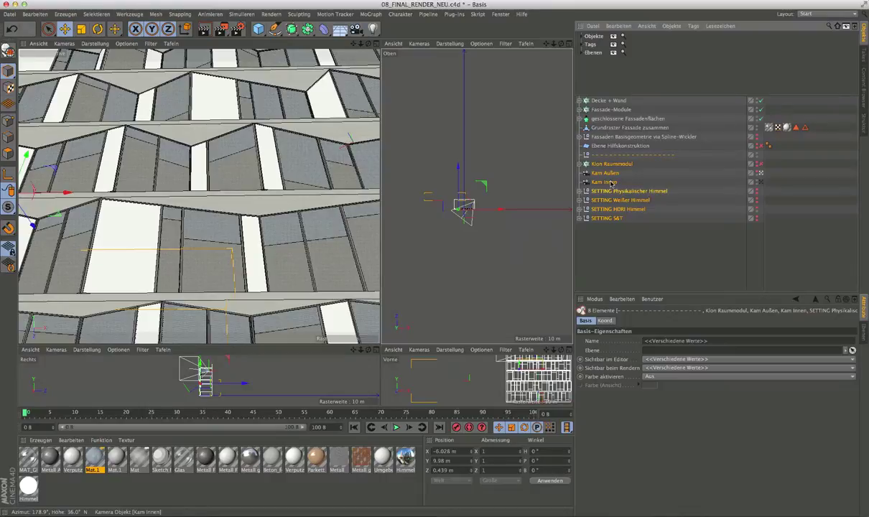
{"action": "left_click", "coordinate": [611, 182]}
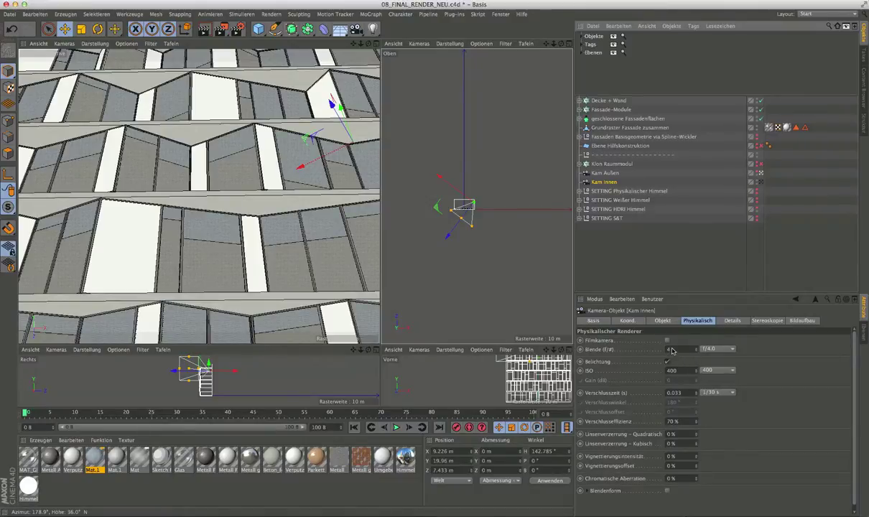
{"action": "left_click", "coordinate": [237, 32]}
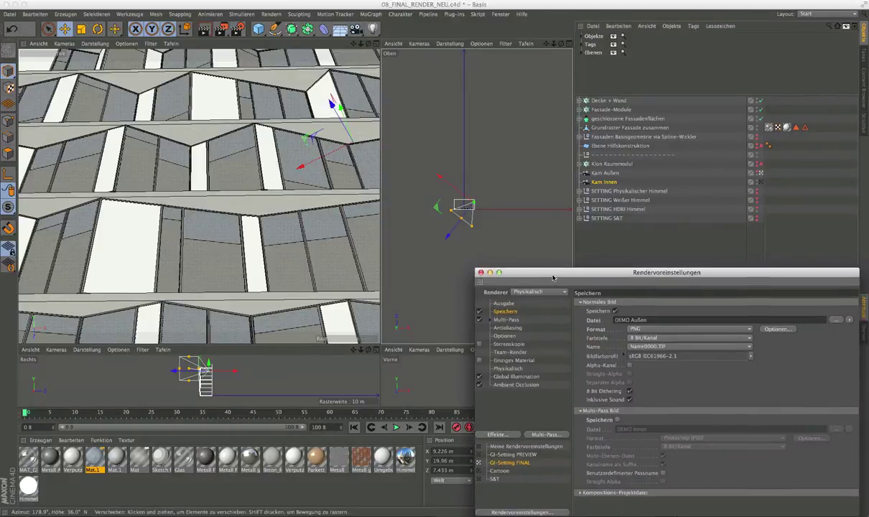
{"action": "left_click_drag", "start_coordinate": [553, 277], "coordinate": [205, 137]}
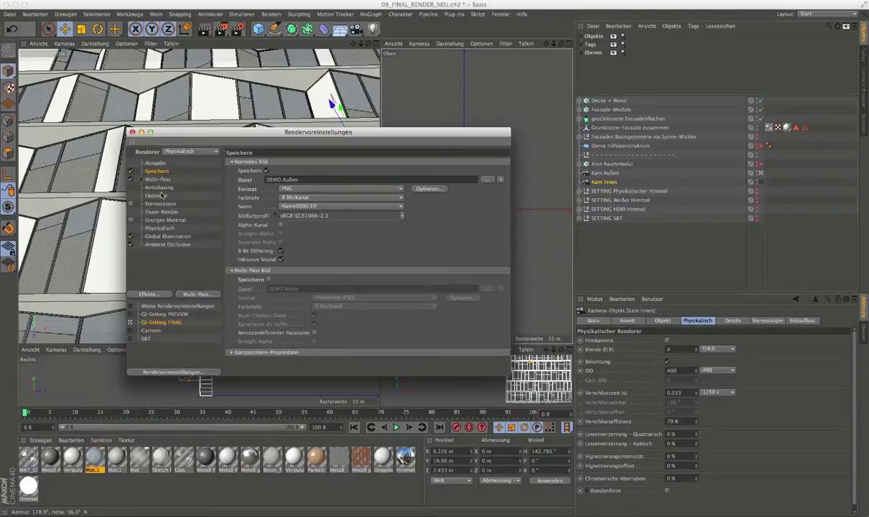
{"action": "left_click_drag", "start_coordinate": [213, 134], "coordinate": [215, 112]}
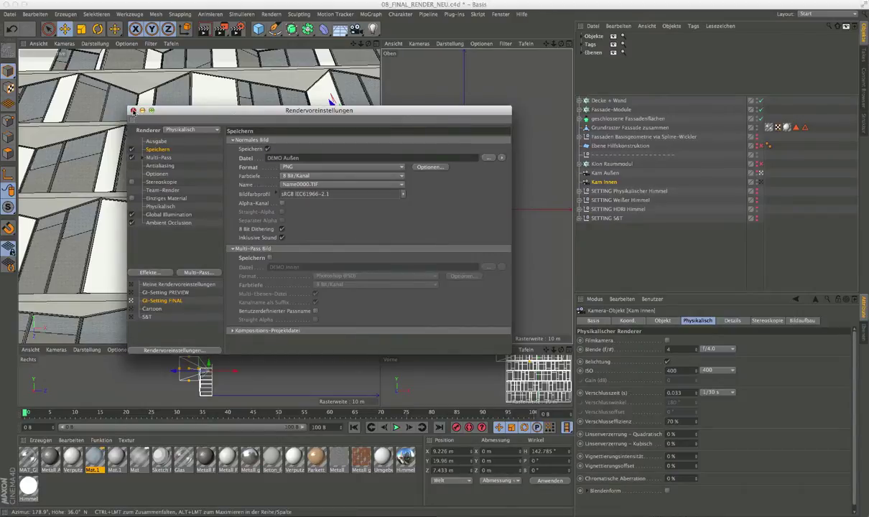
{"action": "left_click", "coordinate": [133, 111]}
{"action": "left_click_drag", "start_coordinate": [664, 239], "coordinate": [599, 158]}
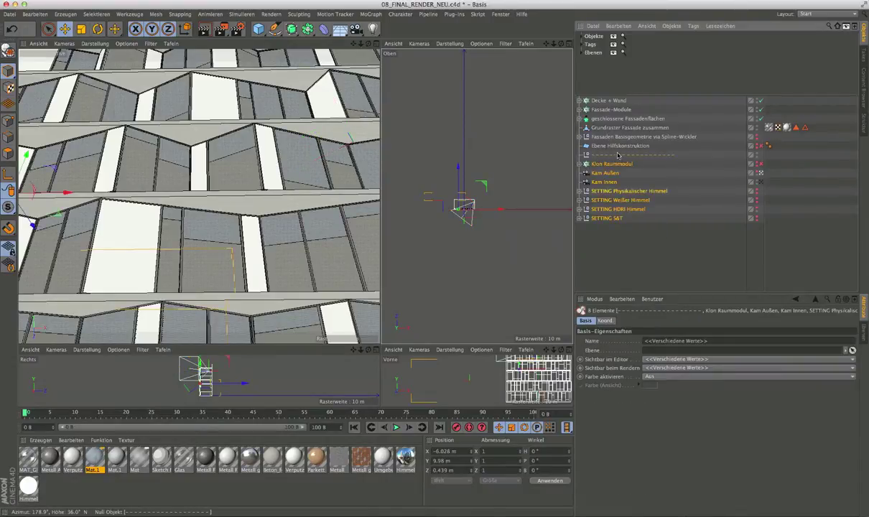
Inspect the reference plane and the facade base geometry group with Ebene 1–7 in the Object Manager.
{"action": "left_click", "coordinate": [619, 147]}
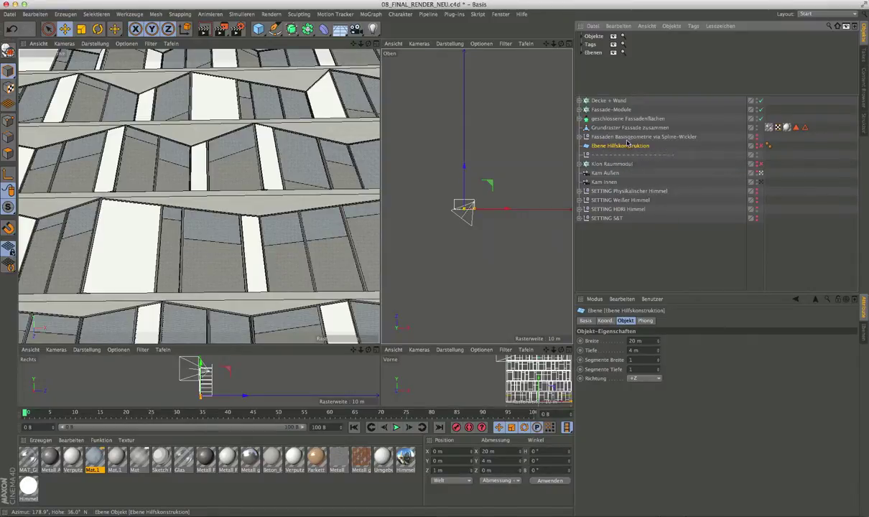
{"action": "left_click", "coordinate": [595, 138]}
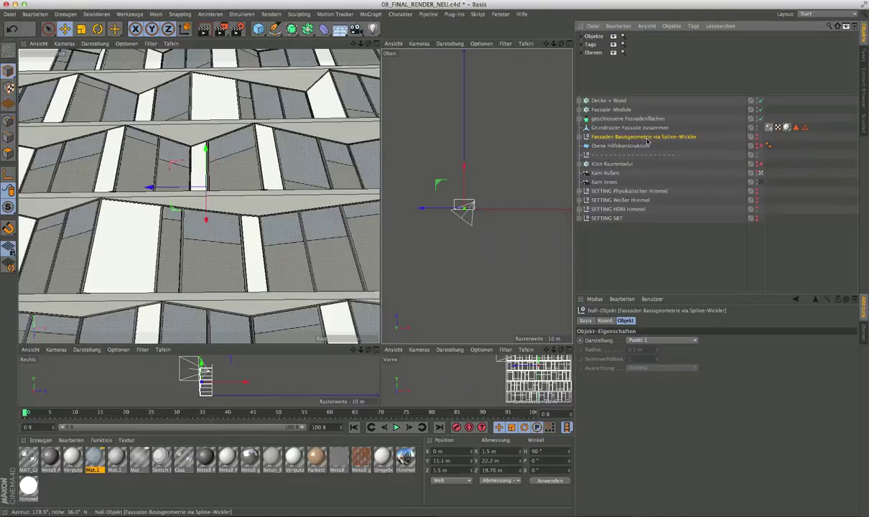
{"action": "left_click", "coordinate": [582, 137]}
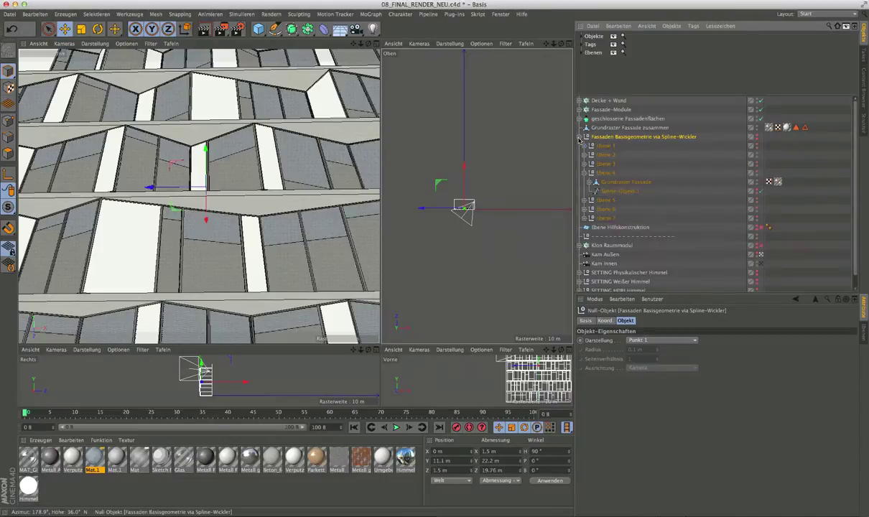
{"action": "left_click", "coordinate": [584, 173]}
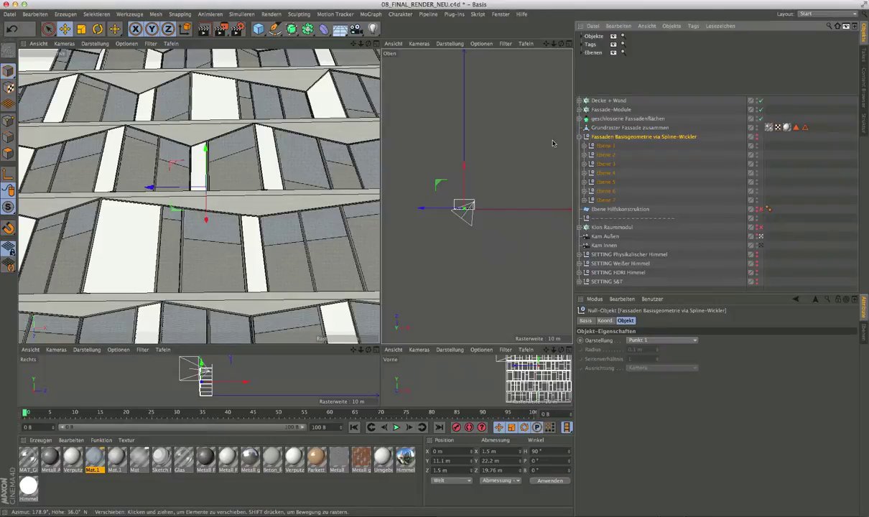
{"action": "left_click", "coordinate": [581, 137]}
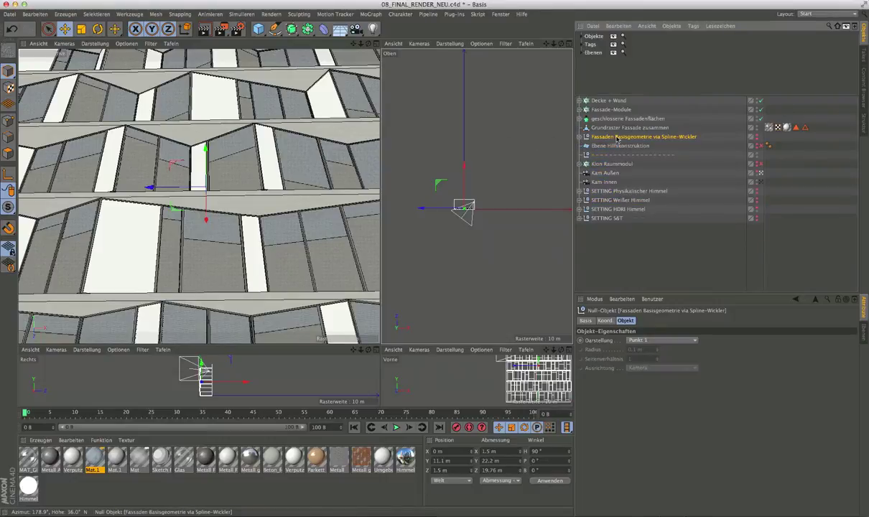
Hide the Fassade-Module window modules and the Kam Innen camera in the viewport.
{"action": "left_click", "coordinate": [624, 128]}
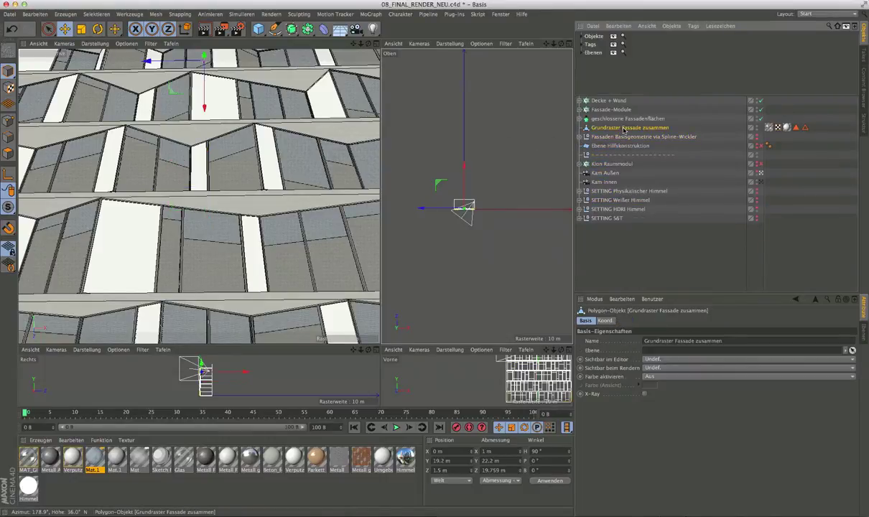
{"action": "left_click", "coordinate": [758, 107]}
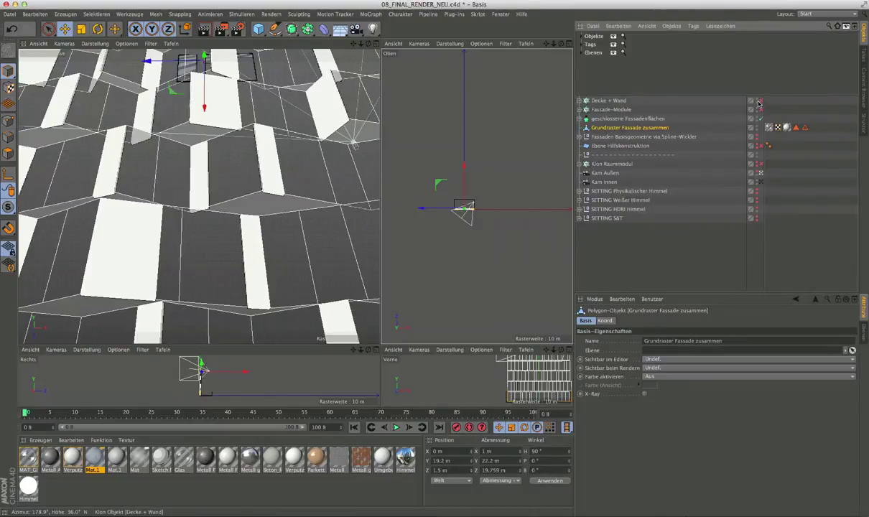
{"action": "left_click", "coordinate": [704, 237]}
{"action": "left_click", "coordinate": [756, 182]}
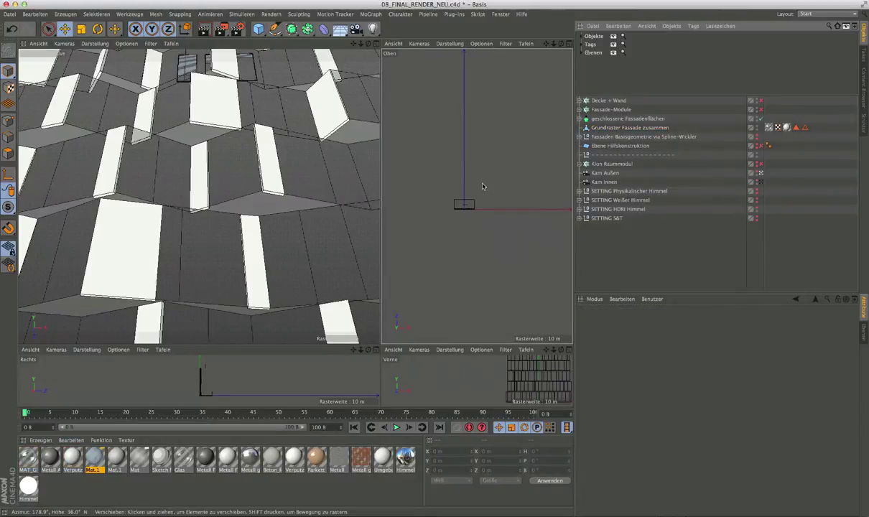
Leave the Kam Außen view, orbit out to the whole building, and select the Decke + Wand and Fassade-Module cloners.
{"action": "left_click", "coordinate": [761, 173]}
{"action": "left_click", "coordinate": [761, 173]}
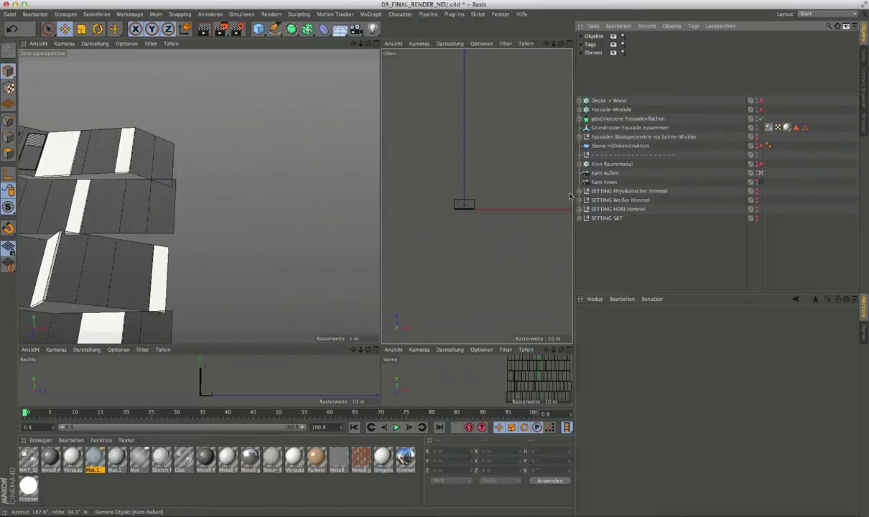
{"action": "mouse_move", "coordinate": [194, 236]}
{"action": "left_mouse_down", "text": "alt"}
{"action": "mouse_move", "coordinate": [139, 219]}
{"action": "mouse_move", "coordinate": [237, 228]}
{"action": "mouse_move", "coordinate": [229, 257]}
{"action": "mouse_move", "coordinate": [247, 267]}
{"action": "left_mouse_up", "text": "alt"}
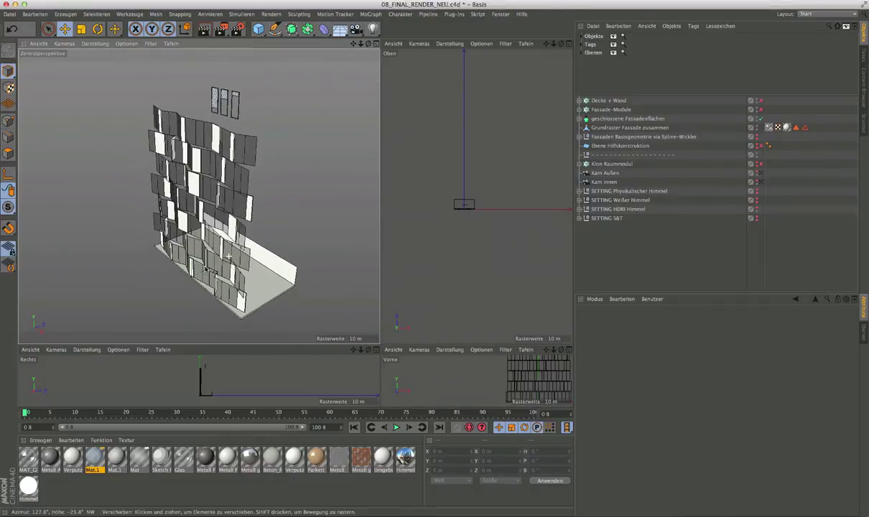
{"action": "left_click", "coordinate": [616, 101]}
{"action": "mouse_move", "coordinate": [268, 316]}
{"action": "left_mouse_down", "text": "alt"}
{"action": "mouse_move", "coordinate": [291, 296]}
{"action": "mouse_move", "coordinate": [343, 294]}
{"action": "mouse_move", "coordinate": [283, 295]}
{"action": "mouse_move", "coordinate": [305, 288]}
{"action": "mouse_move", "coordinate": [238, 277]}
{"action": "mouse_move", "coordinate": [255, 276]}
{"action": "mouse_move", "coordinate": [254, 288]}
{"action": "mouse_move", "coordinate": [266, 287]}
{"action": "mouse_move", "coordinate": [257, 273]}
{"action": "mouse_move", "coordinate": [272, 280]}
{"action": "left_mouse_up", "text": "alt"}
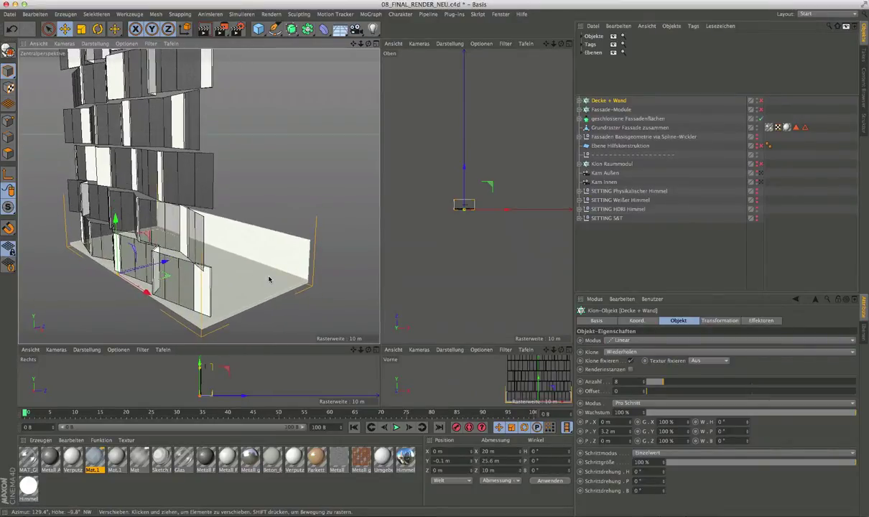
{"action": "left_click", "coordinate": [612, 110]}
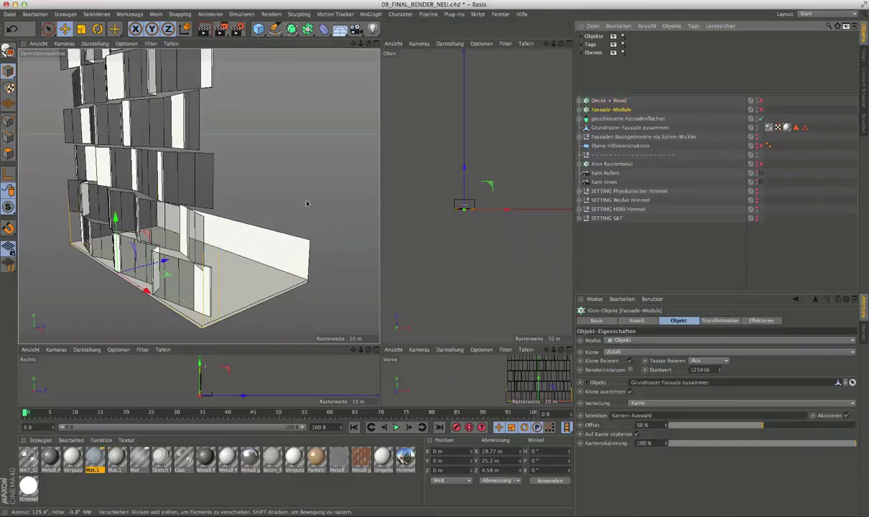
Expand Fassade-Module and orbit and zoom onto the three modules Fassade-Modul Verschattung 1–3.
{"action": "mouse_move", "coordinate": [304, 202]}
{"action": "middle_mouse_down", "text": "alt"}
{"action": "mouse_move", "coordinate": [198, 195]}
{"action": "mouse_move", "coordinate": [270, 329]}
{"action": "middle_mouse_up", "text": "alt"}
{"action": "mouse_move", "coordinate": [175, 159]}
{"action": "left_mouse_down", "text": "alt"}
{"action": "mouse_move", "coordinate": [170, 81]}
{"action": "mouse_move", "coordinate": [239, 90]}
{"action": "mouse_move", "coordinate": [263, 147]}
{"action": "left_mouse_up", "text": "alt"}
{"action": "mouse_move", "coordinate": [262, 146]}
{"action": "middle_mouse_down", "text": "alt"}
{"action": "mouse_move", "coordinate": [198, 194]}
{"action": "mouse_move", "coordinate": [250, 203]}
{"action": "middle_mouse_up", "text": "alt"}
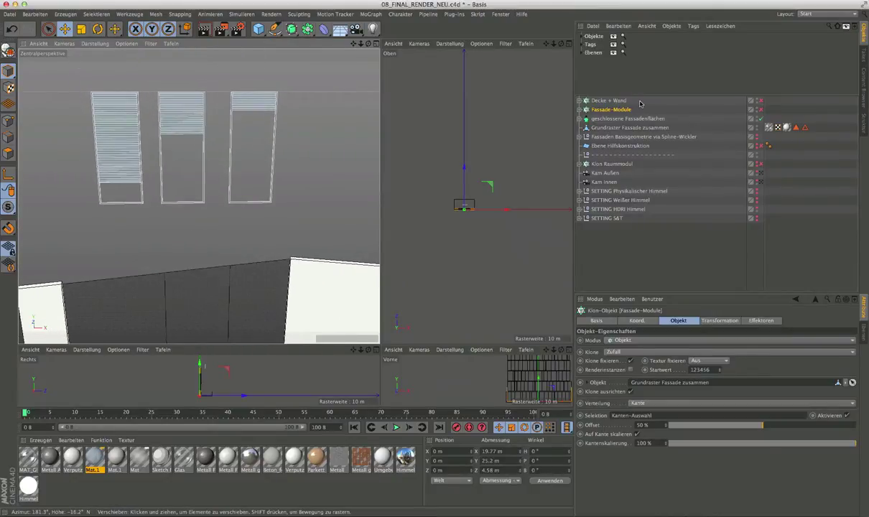
{"action": "left_click", "coordinate": [580, 109]}
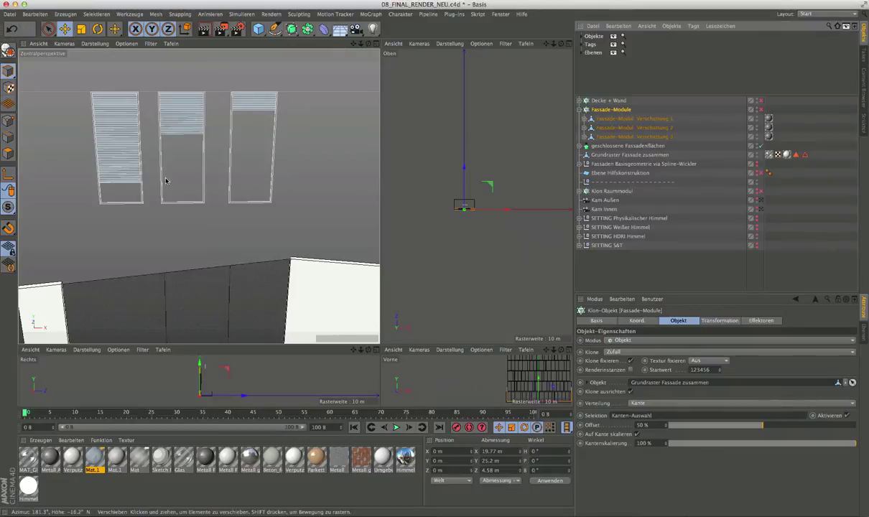
{"action": "left_click_drag", "start_coordinate": [178, 163], "coordinate": [223, 176], "text": "alt"}
{"action": "mouse_move", "coordinate": [104, 101]}
{"action": "right_mouse_down", "text": "alt"}
{"action": "mouse_move", "coordinate": [141, 99]}
{"action": "mouse_move", "coordinate": [135, 105]}
{"action": "right_mouse_up", "text": "alt"}
{"action": "mouse_move", "coordinate": [180, 160]}
{"action": "left_mouse_down", "text": "alt"}
{"action": "mouse_move", "coordinate": [146, 159]}
{"action": "mouse_move", "coordinate": [291, 145]}
{"action": "mouse_move", "coordinate": [142, 161]}
{"action": "mouse_move", "coordinate": [178, 162]}
{"action": "left_mouse_up", "text": "alt"}
{"action": "right_click_drag", "start_coordinate": [178, 162], "coordinate": [176, 172], "text": "alt"}
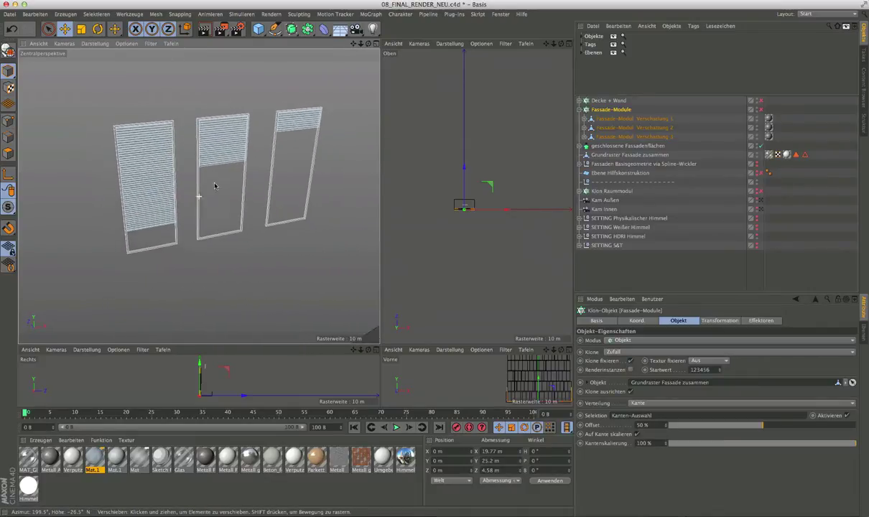
{"action": "mouse_move", "coordinate": [176, 173]}
{"action": "left_mouse_down", "text": "alt"}
{"action": "mouse_move", "coordinate": [213, 192]}
{"action": "mouse_move", "coordinate": [197, 196]}
{"action": "mouse_move", "coordinate": [218, 195]}
{"action": "left_mouse_up", "text": "alt"}
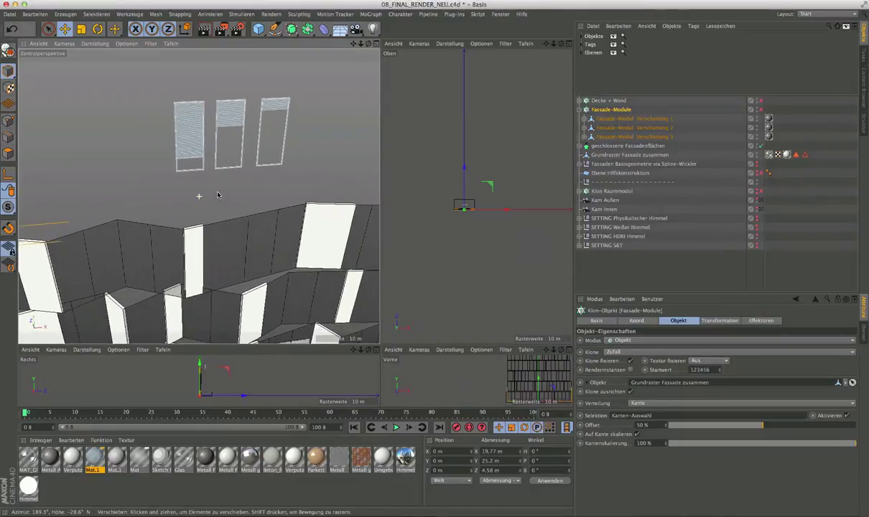
{"action": "left_click", "coordinate": [579, 109]}
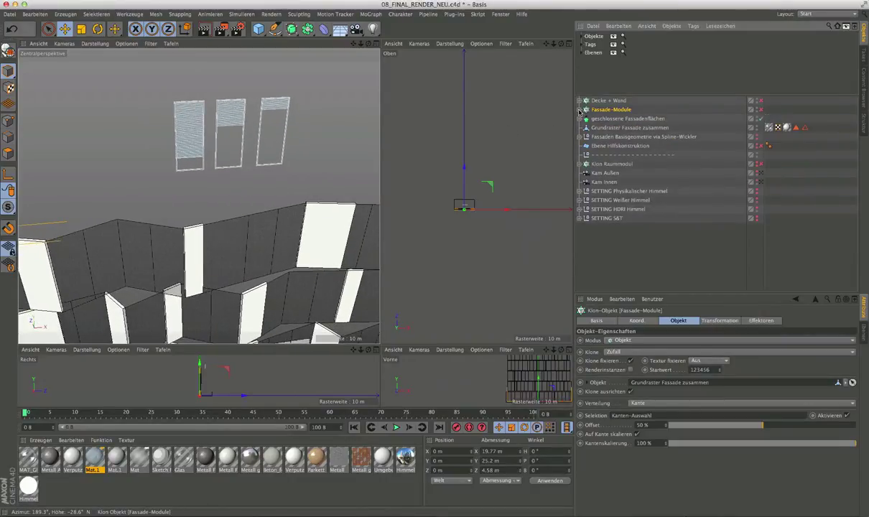
Push the geschlossene Fassadenflächen object 1.793 m along Z.
{"action": "left_click", "coordinate": [613, 120]}
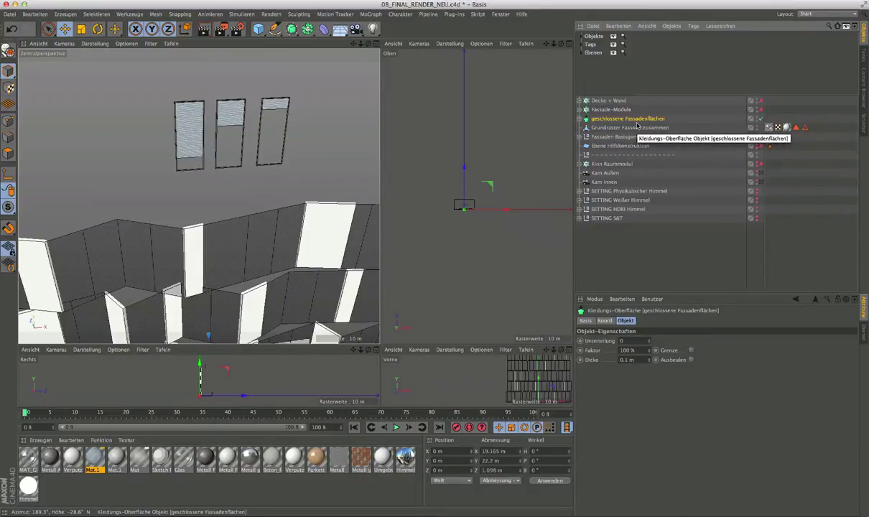
{"action": "scroll", "coordinate": [243, 271], "scroll_direction": "up", "scroll_amount": 3}
{"action": "left_click_drag", "start_coordinate": [242, 271], "coordinate": [276, 267], "text": "alt"}
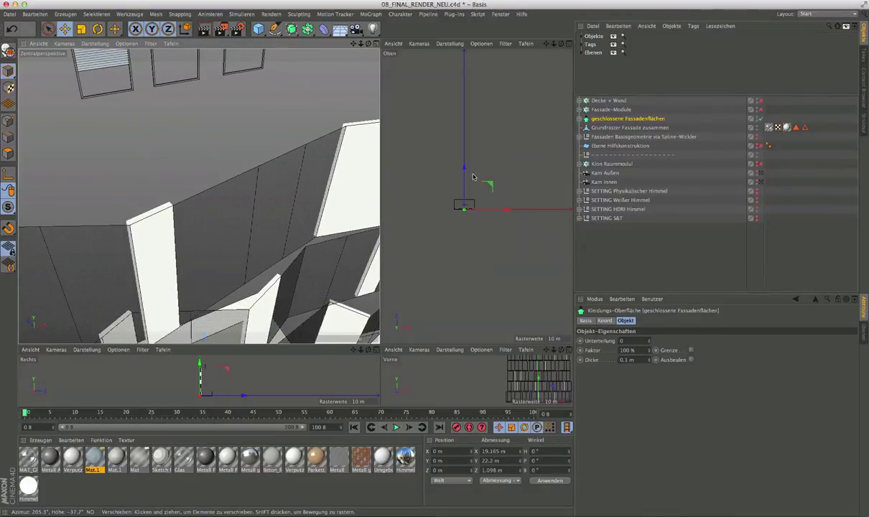
{"action": "left_click_drag", "start_coordinate": [466, 170], "coordinate": [467, 168]}
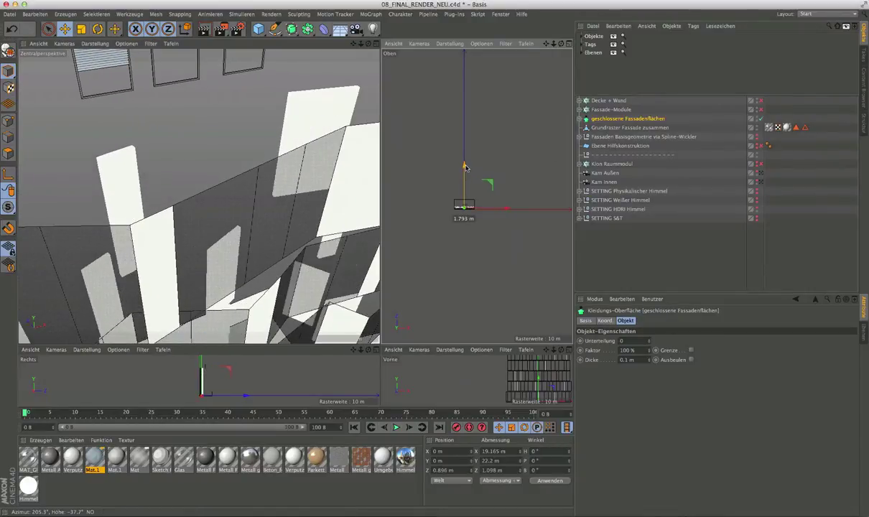
{"action": "mouse_move", "coordinate": [263, 210]}
{"action": "left_mouse_down", "text": "alt"}
{"action": "mouse_move", "coordinate": [303, 205]}
{"action": "mouse_move", "coordinate": [277, 184]}
{"action": "left_mouse_up", "text": "alt"}
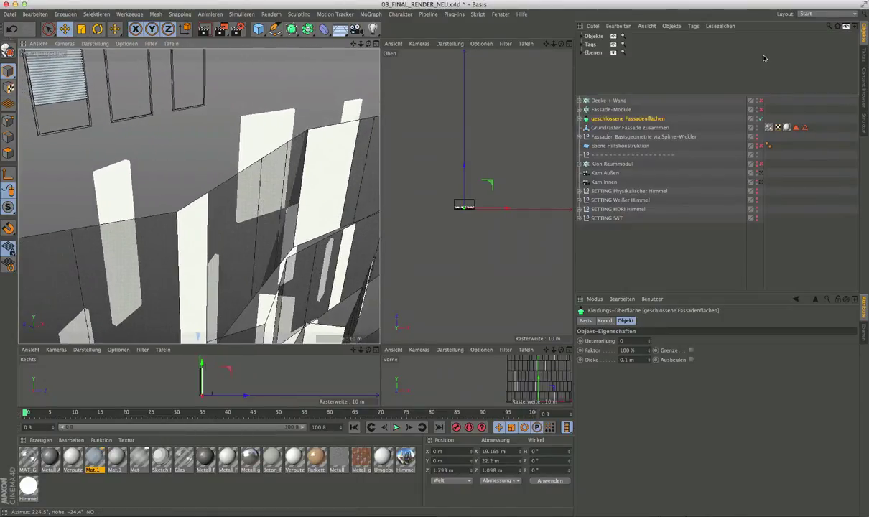
Inspect geschlossene Fassadenflächen and its abgelöste Polygone child, toggling its visibility off and back on.
{"action": "left_click", "coordinate": [631, 128]}
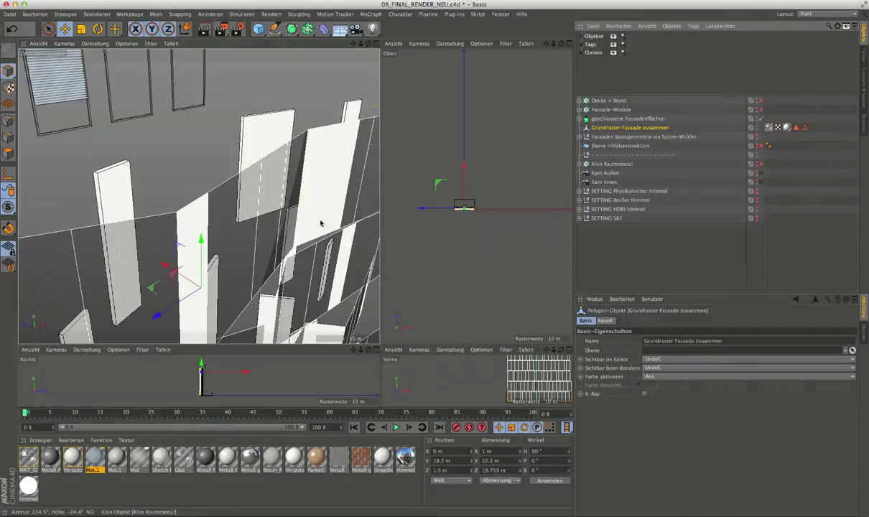
{"action": "mouse_move", "coordinate": [320, 219]}
{"action": "left_mouse_down", "text": "alt"}
{"action": "mouse_move", "coordinate": [88, 236]}
{"action": "mouse_move", "coordinate": [196, 241]}
{"action": "left_mouse_up", "text": "alt"}
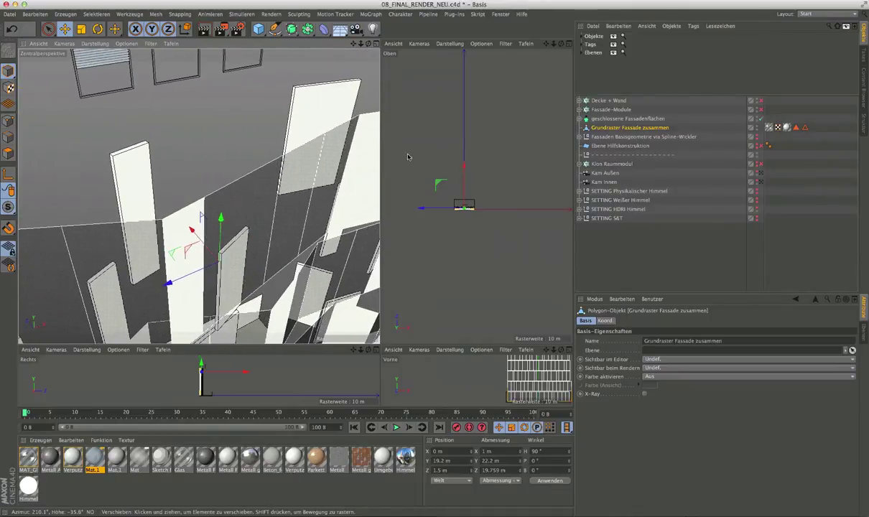
{"action": "left_click", "coordinate": [580, 118]}
{"action": "left_click", "coordinate": [760, 119]}
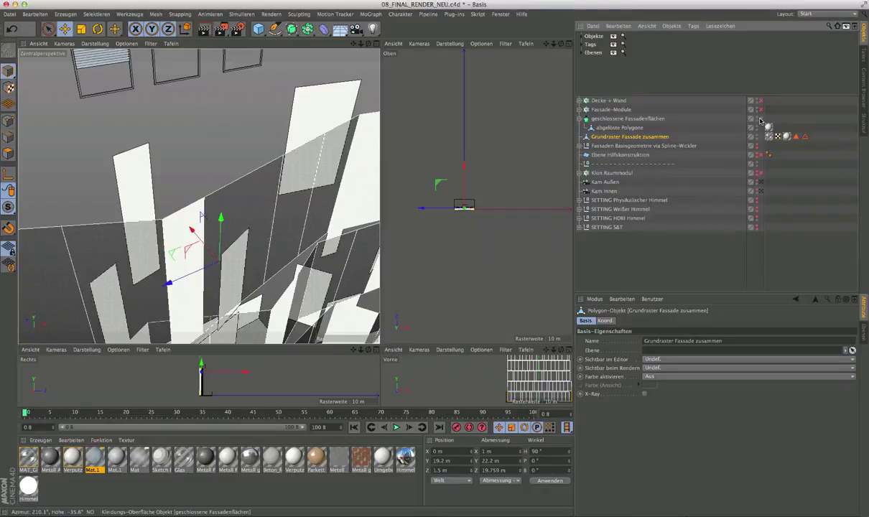
{"action": "left_click", "coordinate": [761, 120]}
{"action": "left_click", "coordinate": [760, 120]}
{"action": "left_click", "coordinate": [760, 120]}
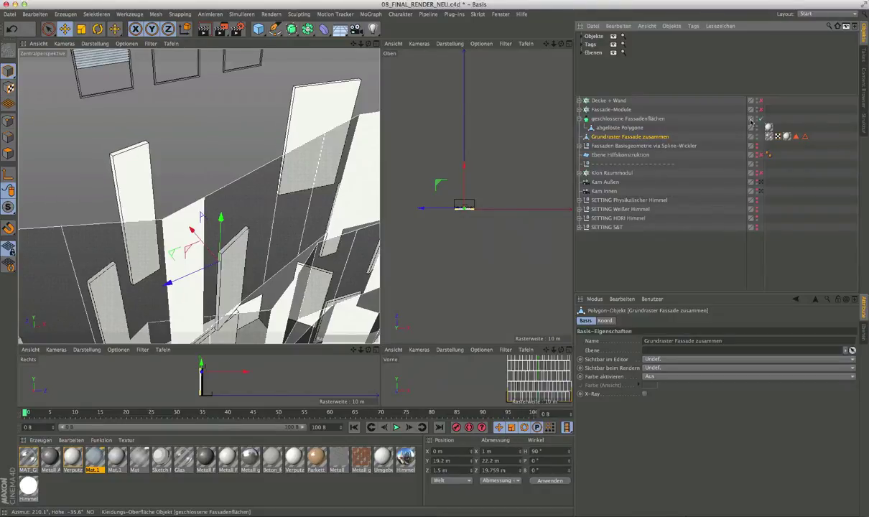
{"action": "left_click", "coordinate": [580, 119]}
{"action": "left_click", "coordinate": [598, 119]}
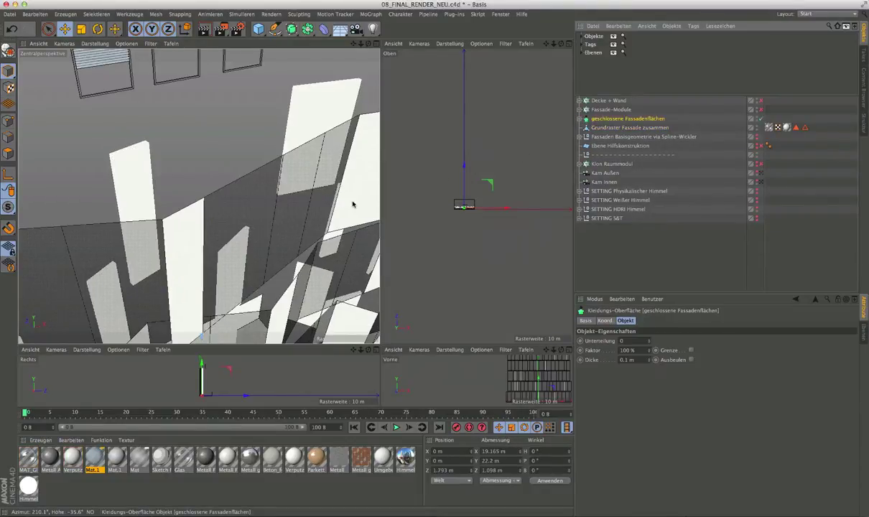
{"action": "left_click_drag", "start_coordinate": [266, 227], "coordinate": [120, 238], "text": "alt"}
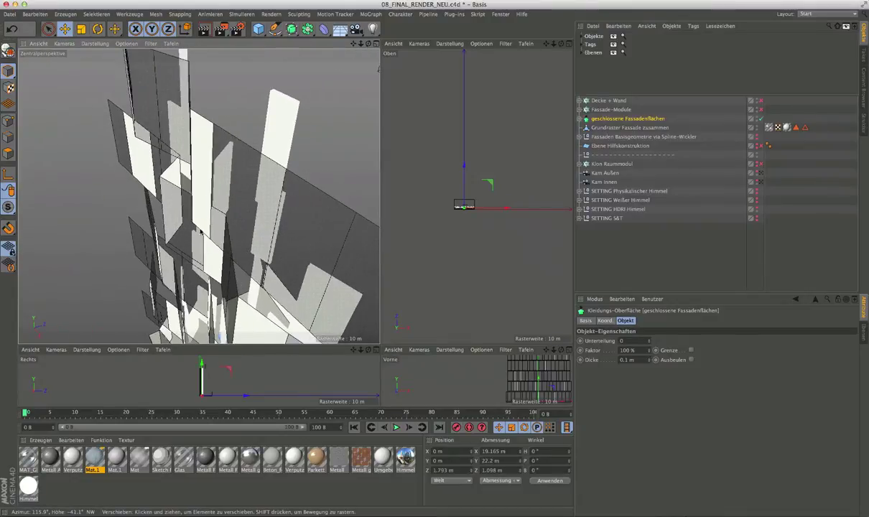
Undo and redo the last change, then orbit and zoom out around the facade.
{"action": "key", "text": "ctrl+z"}
{"action": "key", "text": "ctrl+z"}
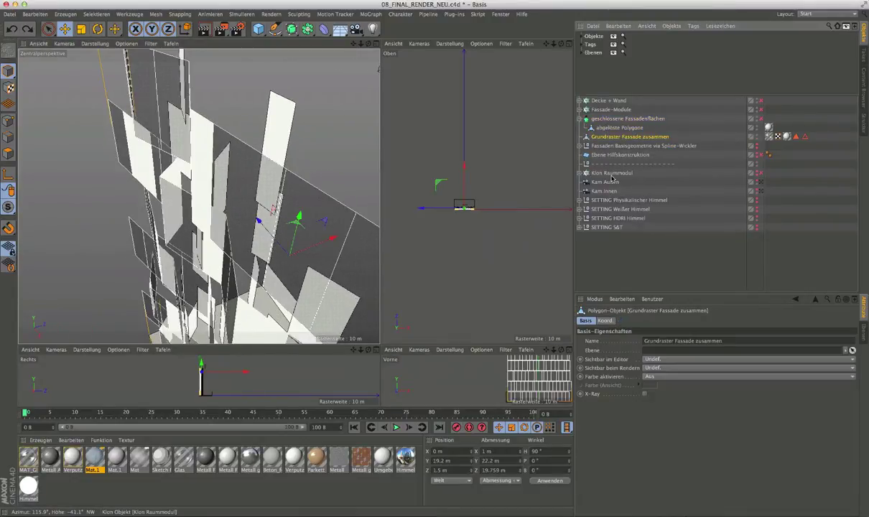
{"action": "key", "text": "ctrl+y"}
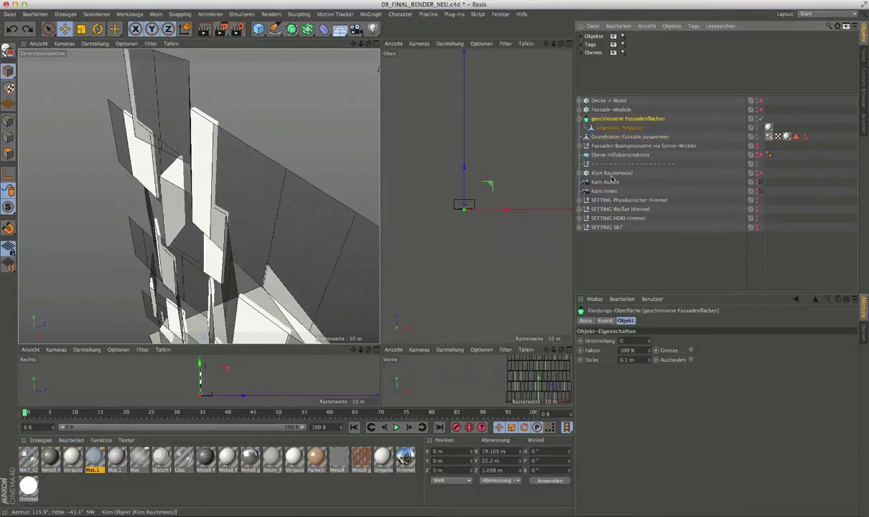
{"action": "key", "text": "ctrl+y"}
{"action": "mouse_move", "coordinate": [236, 191]}
{"action": "left_mouse_down", "text": "alt"}
{"action": "mouse_move", "coordinate": [345, 188]}
{"action": "mouse_move", "coordinate": [343, 177]}
{"action": "left_mouse_up", "text": "alt"}
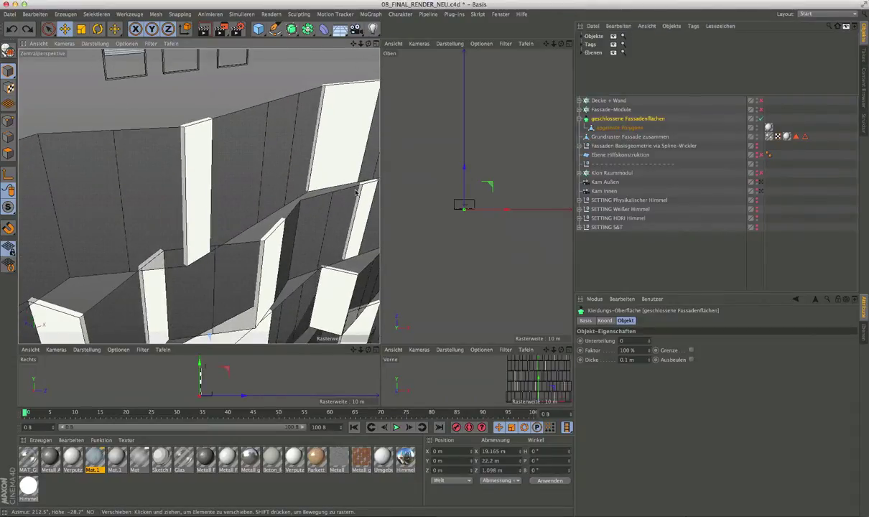
{"action": "scroll", "coordinate": [198, 194], "scroll_direction": "down", "scroll_amount": 3}
{"action": "scroll", "coordinate": [198, 194], "scroll_direction": "down", "scroll_amount": 2}
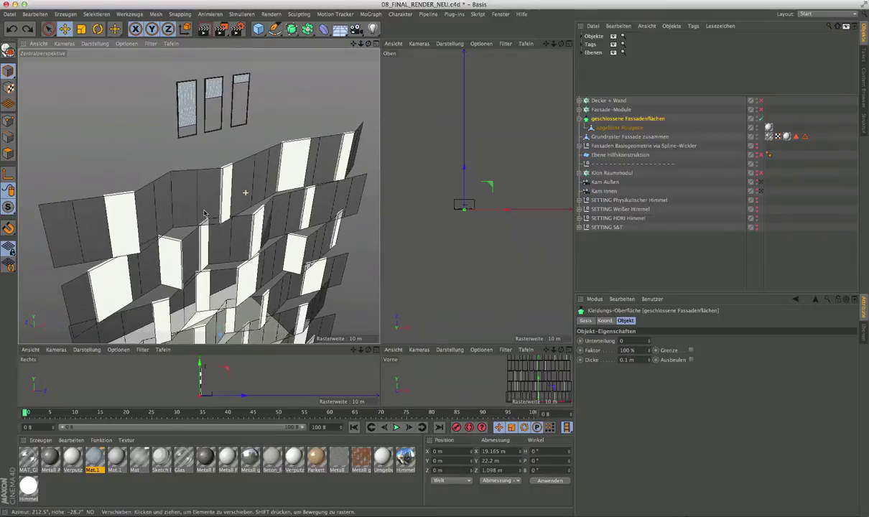
{"action": "scroll", "coordinate": [197, 194], "scroll_direction": "down", "scroll_amount": 1}
{"action": "scroll", "coordinate": [197, 194], "scroll_direction": "down", "scroll_amount": 2}
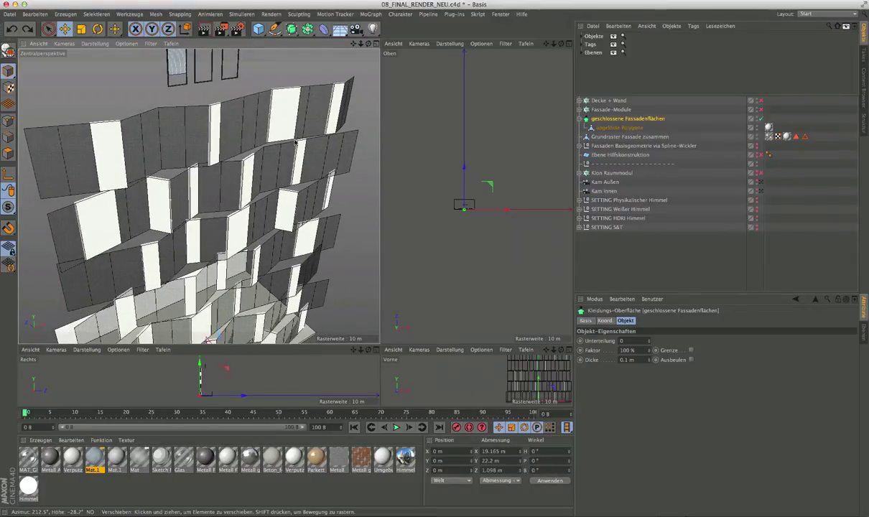
Delete the abgelöste Polygone object and switch the Fassade-Module clones back on.
{"action": "left_click", "coordinate": [598, 128]}
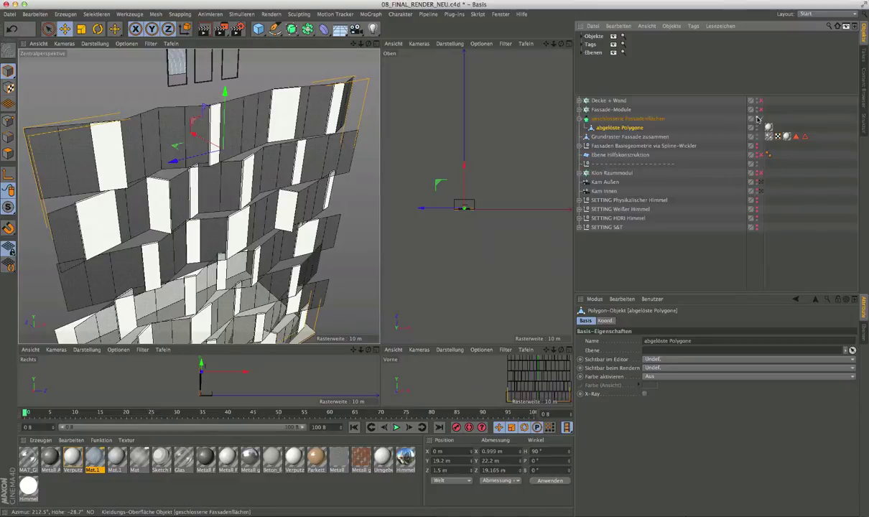
{"action": "key", "text": "Delete"}
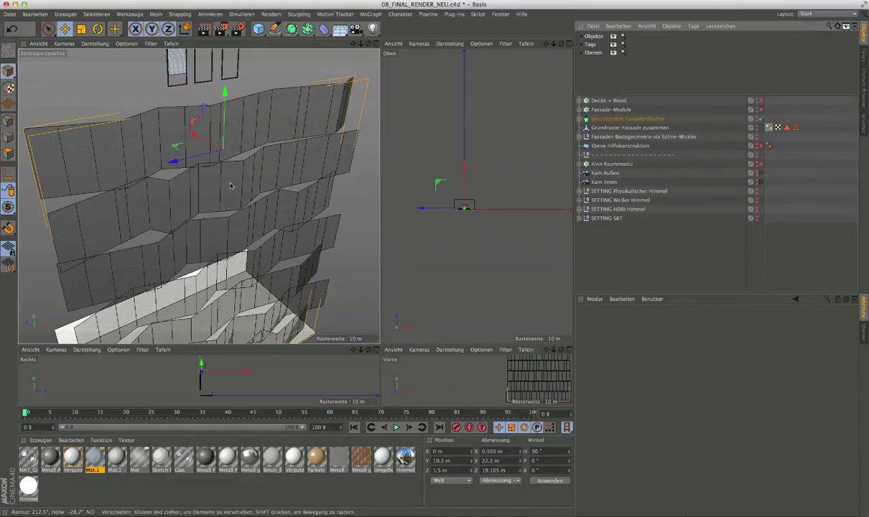
{"action": "left_click_drag", "start_coordinate": [230, 187], "coordinate": [207, 195], "text": "alt"}
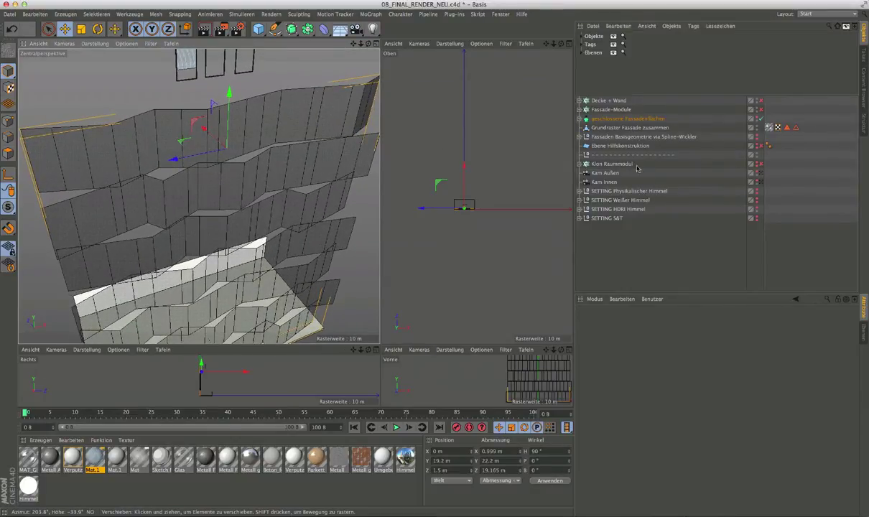
{"action": "left_click", "coordinate": [625, 128]}
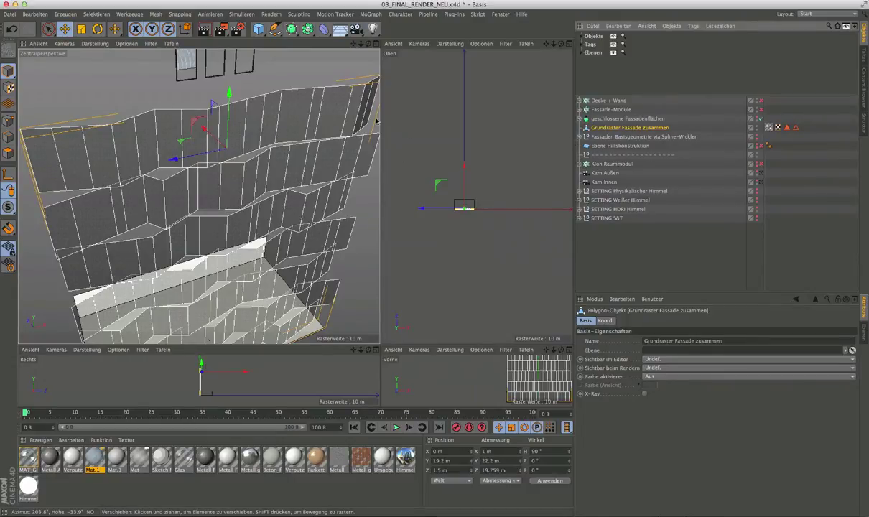
{"action": "left_click", "coordinate": [761, 110]}
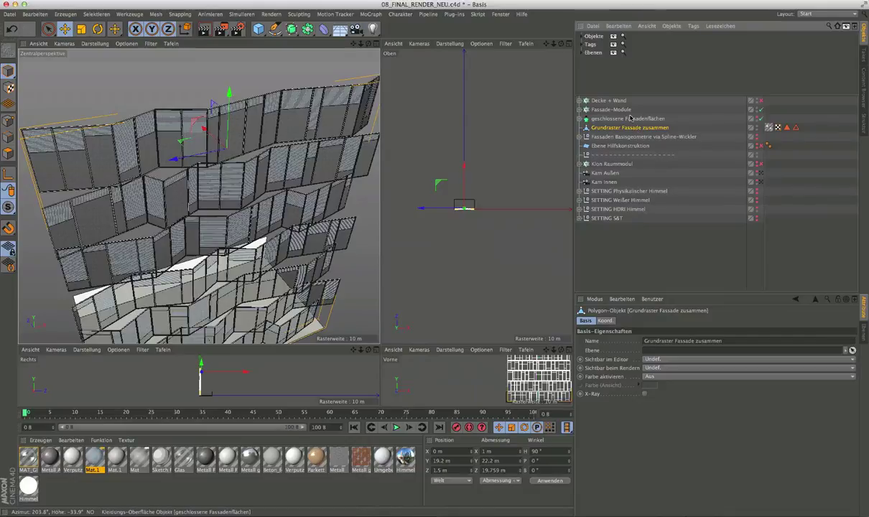
{"action": "left_click", "coordinate": [600, 109]}
{"action": "left_click", "coordinate": [719, 369]}
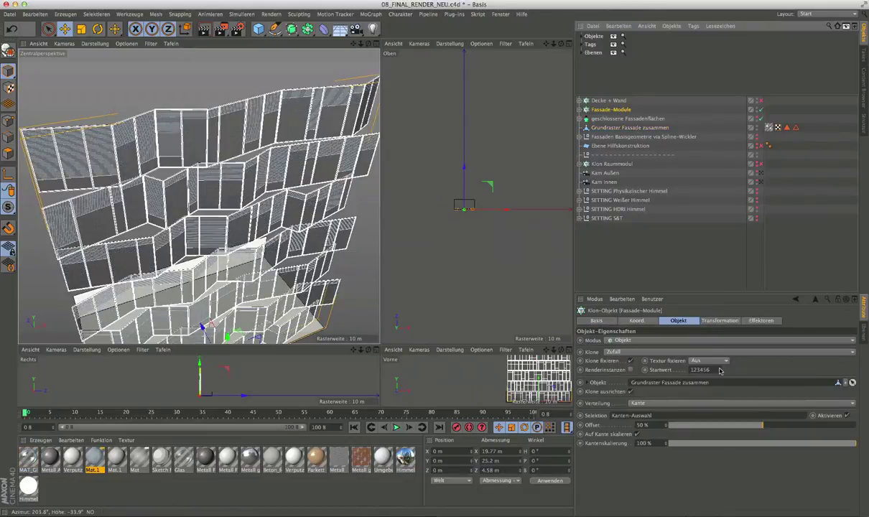
{"action": "left_click", "coordinate": [720, 369]}
{"action": "left_click", "coordinate": [719, 369]}
{"action": "left_click", "coordinate": [719, 369]}
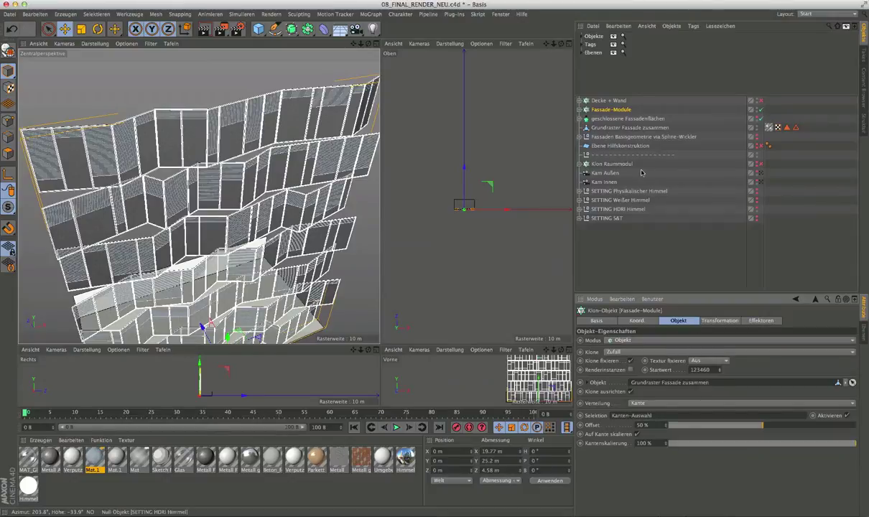
{"action": "left_click", "coordinate": [150, 168]}
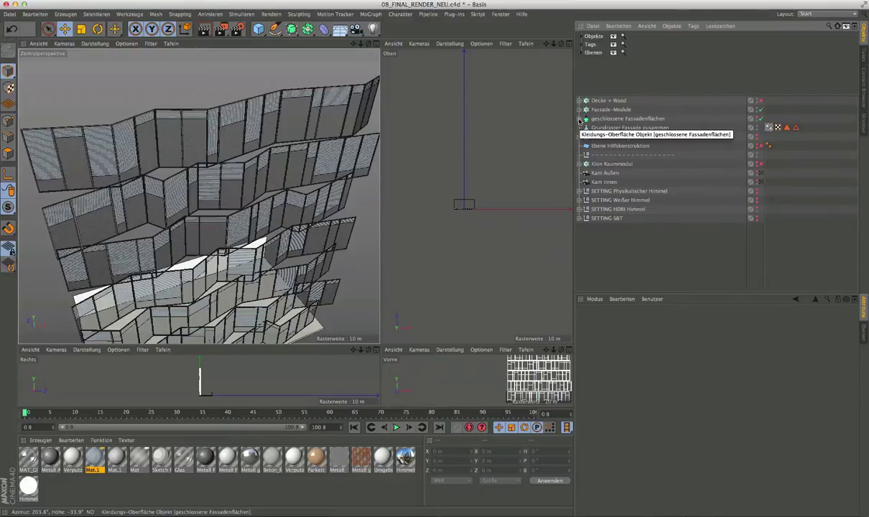
{"action": "left_click", "coordinate": [758, 119]}
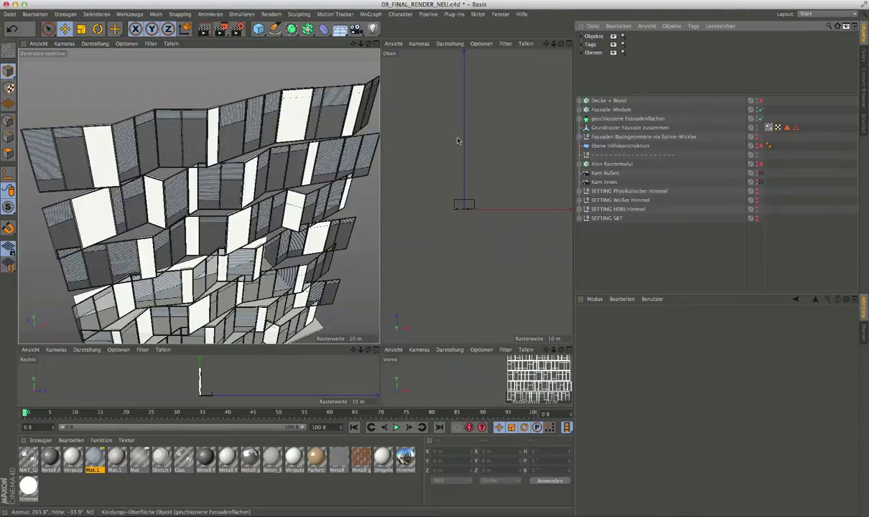
{"action": "scroll", "coordinate": [90, 140], "scroll_direction": "up", "scroll_amount": 3}
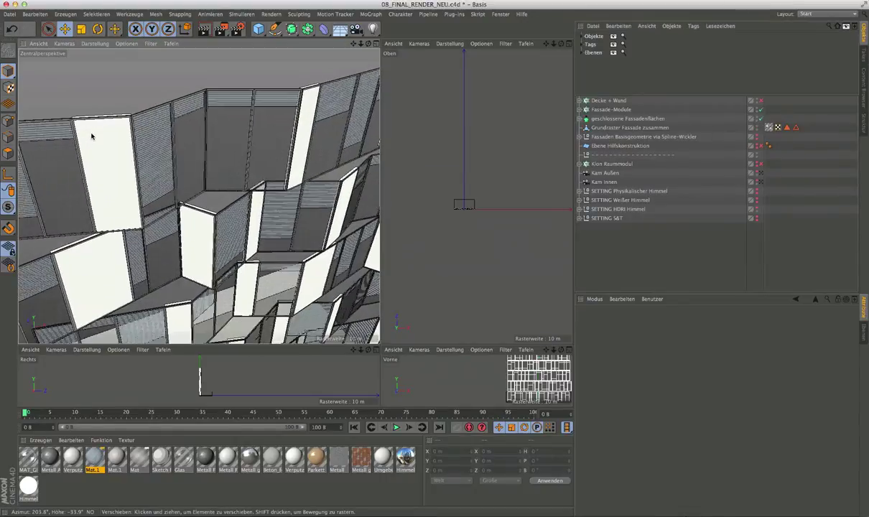
{"action": "scroll", "coordinate": [93, 136], "scroll_direction": "up", "scroll_amount": 3}
{"action": "scroll", "coordinate": [108, 139], "scroll_direction": "up", "scroll_amount": 2}
{"action": "left_click_drag", "start_coordinate": [123, 140], "coordinate": [3, 152], "text": "alt"}
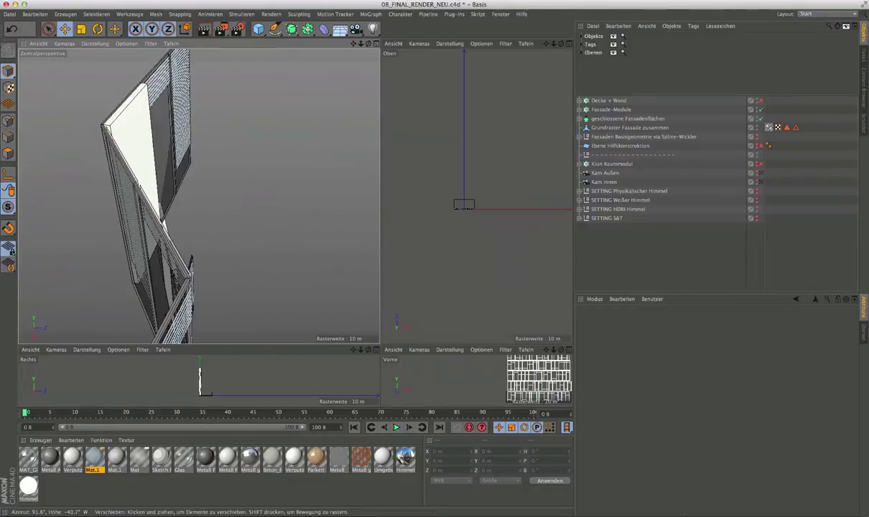
{"action": "left_click_drag", "start_coordinate": [141, 138], "coordinate": [92, 125], "text": "alt"}
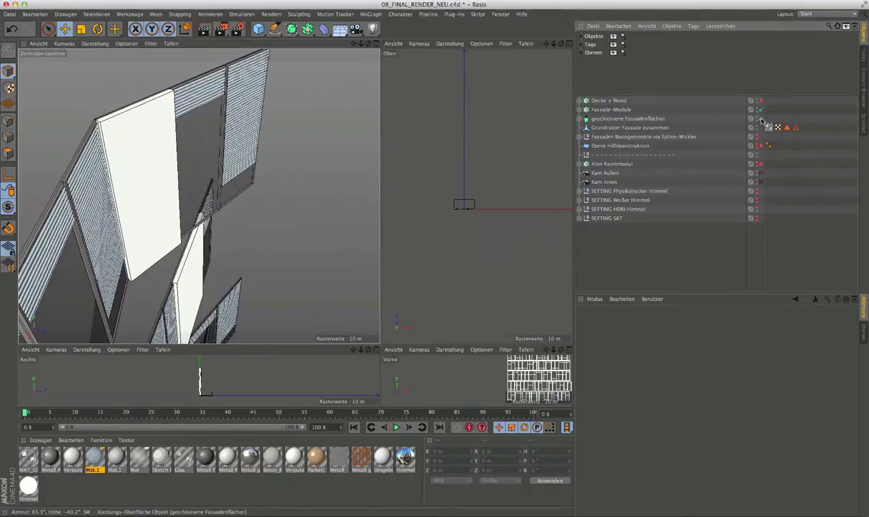
{"action": "left_click", "coordinate": [761, 118]}
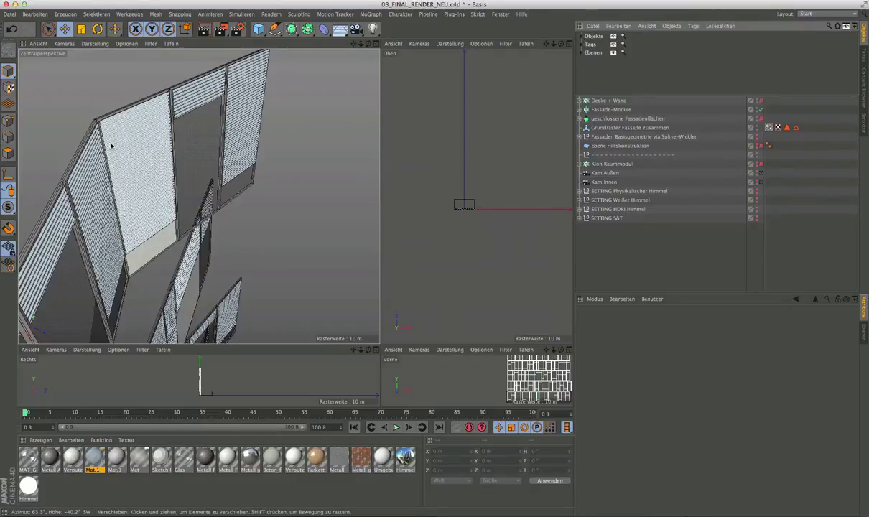
{"action": "mouse_move", "coordinate": [111, 146]}
{"action": "left_mouse_down", "text": "alt"}
{"action": "mouse_move", "coordinate": [120, 145]}
{"action": "mouse_move", "coordinate": [109, 134]}
{"action": "mouse_move", "coordinate": [300, 140]}
{"action": "left_mouse_up", "text": "alt"}
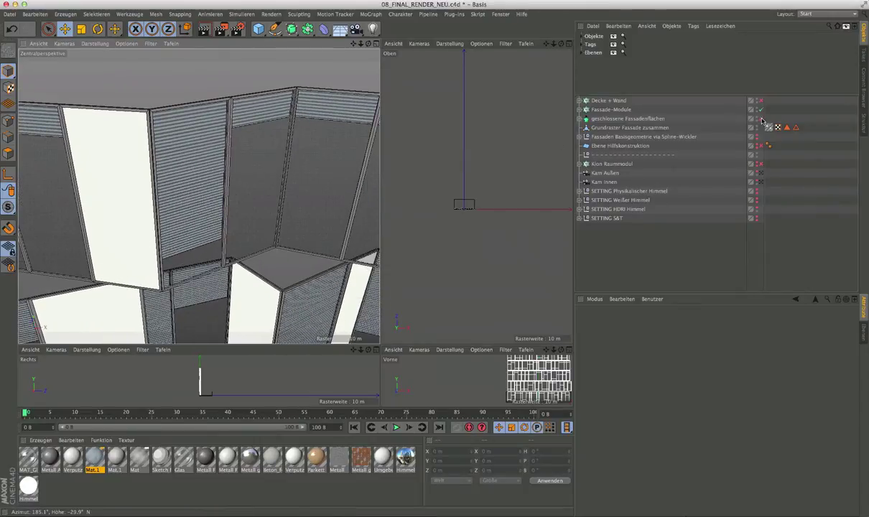
{"action": "right_click_drag", "start_coordinate": [158, 167], "coordinate": [111, 193], "text": "alt"}
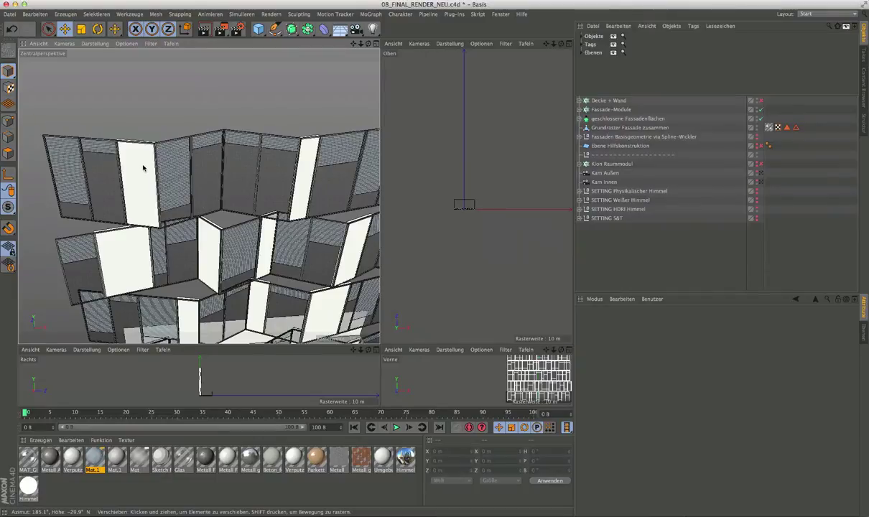
{"action": "left_click_drag", "start_coordinate": [143, 168], "coordinate": [158, 168], "text": "alt"}
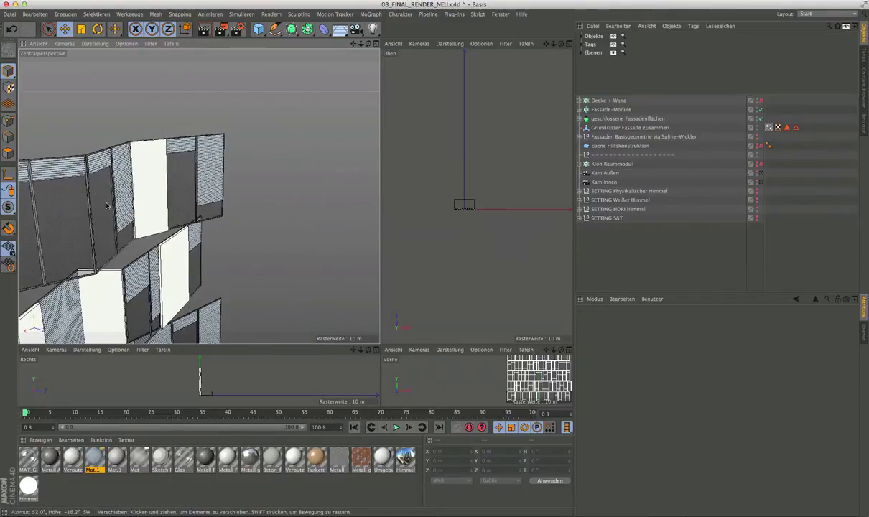
{"action": "mouse_move", "coordinate": [106, 206]}
{"action": "right_mouse_down", "text": "alt"}
{"action": "mouse_move", "coordinate": [136, 200]}
{"action": "mouse_move", "coordinate": [148, 153]}
{"action": "right_mouse_up", "text": "alt"}
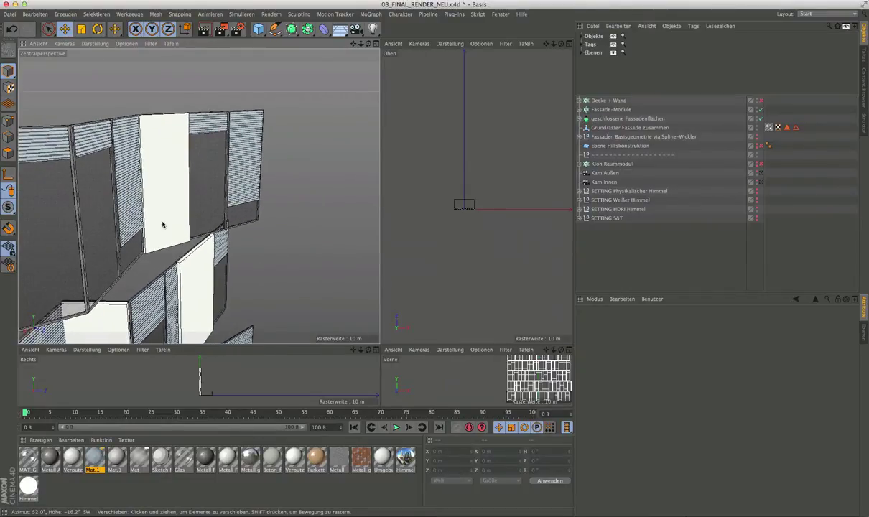
{"action": "mouse_move", "coordinate": [160, 225]}
{"action": "left_mouse_down", "text": "alt"}
{"action": "mouse_move", "coordinate": [334, 247]}
{"action": "mouse_move", "coordinate": [307, 249]}
{"action": "left_mouse_up", "text": "alt"}
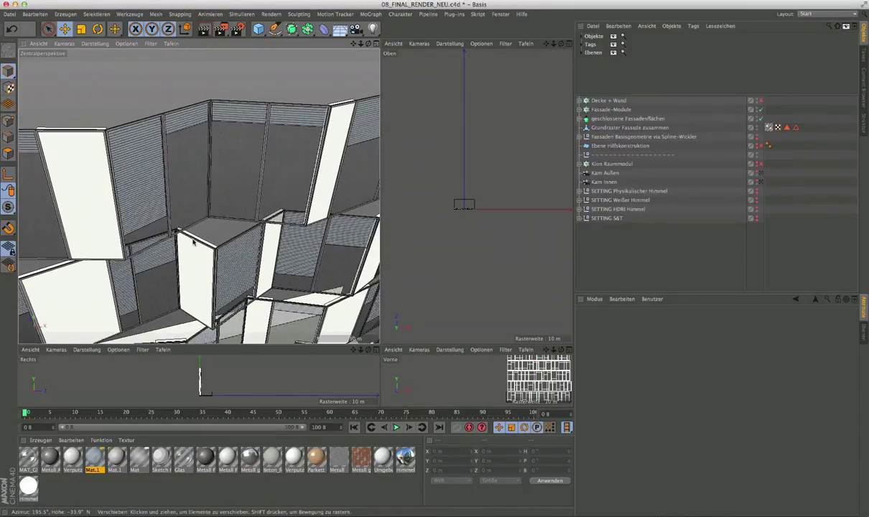
{"action": "right_click_drag", "start_coordinate": [192, 242], "coordinate": [199, 196], "text": "alt"}
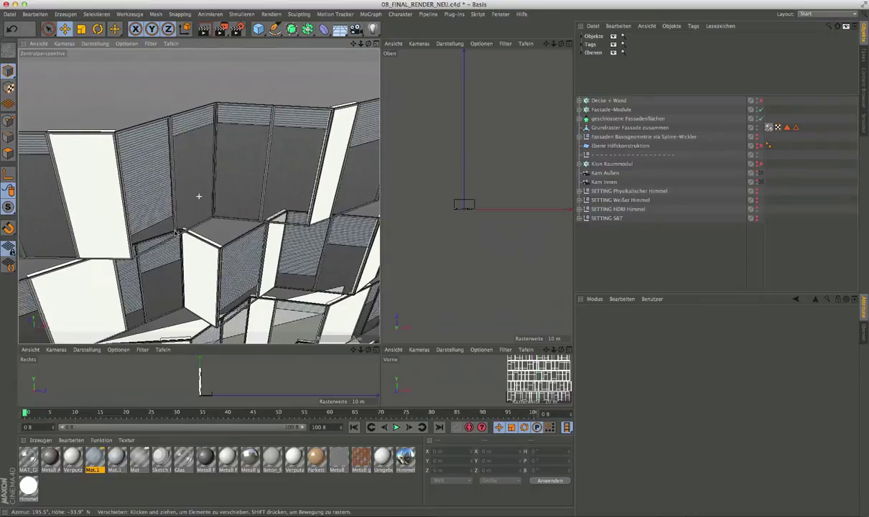
{"action": "middle_click_drag", "start_coordinate": [199, 196], "coordinate": [224, 113], "text": "alt"}
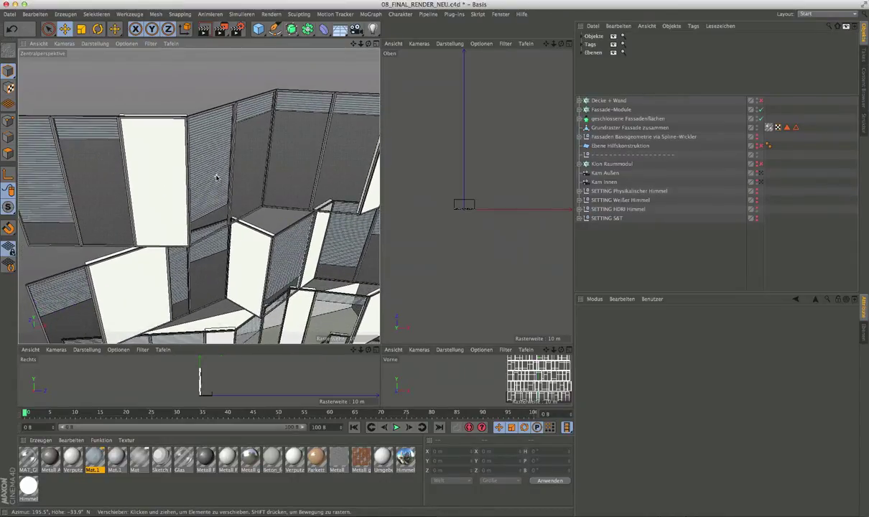
{"action": "right_click_drag", "start_coordinate": [217, 177], "coordinate": [195, 185], "text": "alt"}
{"action": "left_click_drag", "start_coordinate": [242, 211], "coordinate": [253, 232], "text": "alt"}
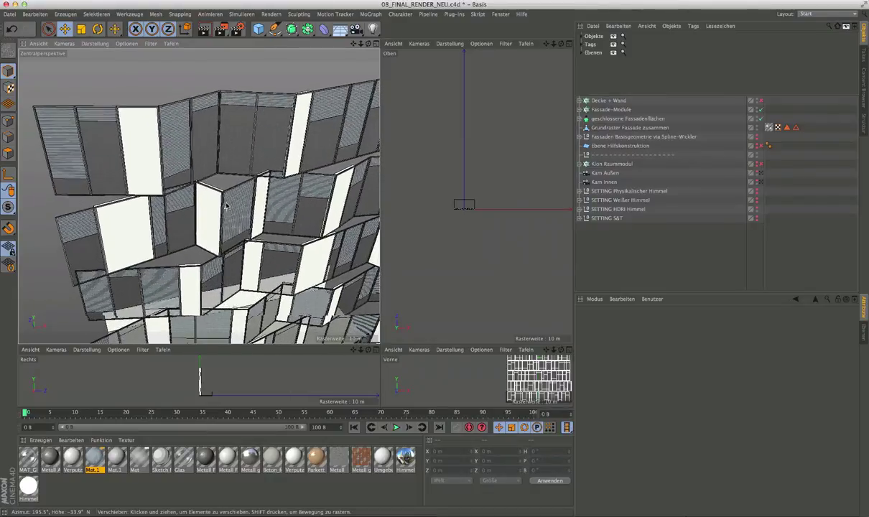
{"action": "middle_click_drag", "start_coordinate": [254, 232], "coordinate": [200, 194], "text": "alt"}
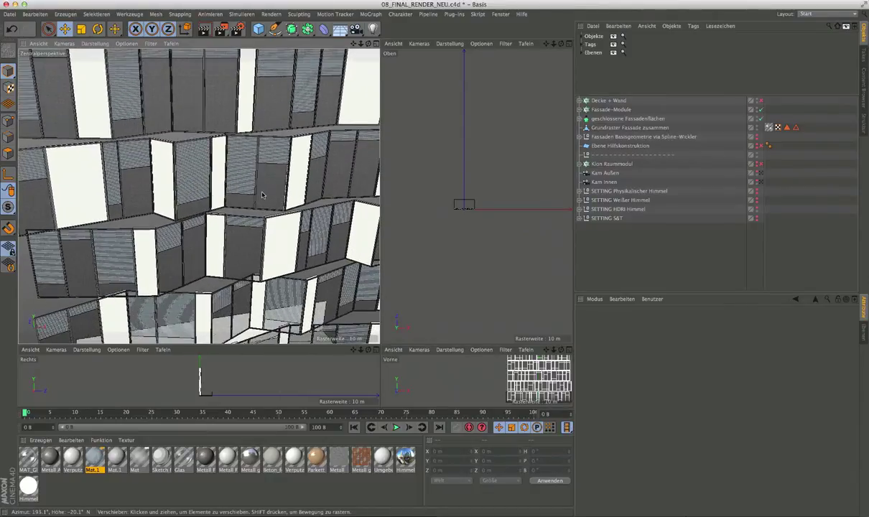
{"action": "scroll", "coordinate": [259, 197], "scroll_direction": "down", "scroll_amount": 3}
{"action": "scroll", "coordinate": [253, 195], "scroll_direction": "down", "scroll_amount": 2}
{"action": "middle_click_drag", "start_coordinate": [253, 196], "coordinate": [230, 198], "text": "alt"}
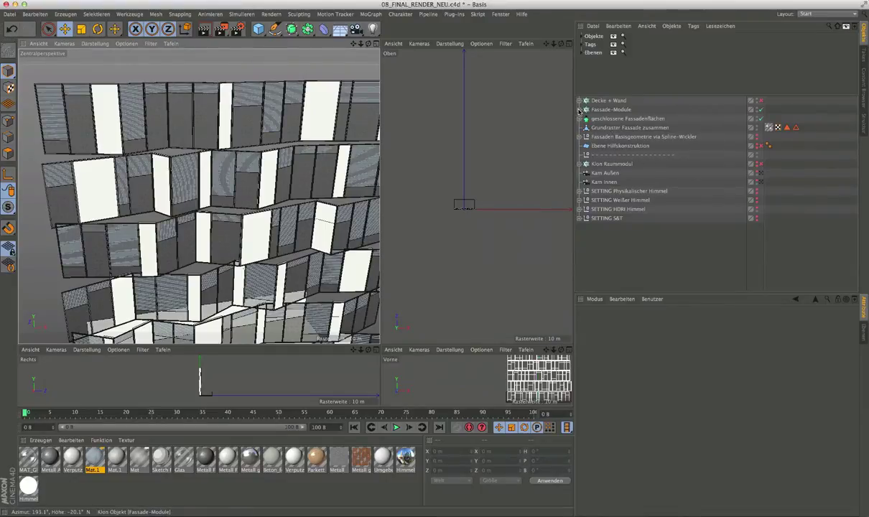
Move Fassade-Modul Verschattung 1 and 2 to top level, keeping Verschattung 3 inside Fassade-Module.
{"action": "left_click", "coordinate": [579, 110]}
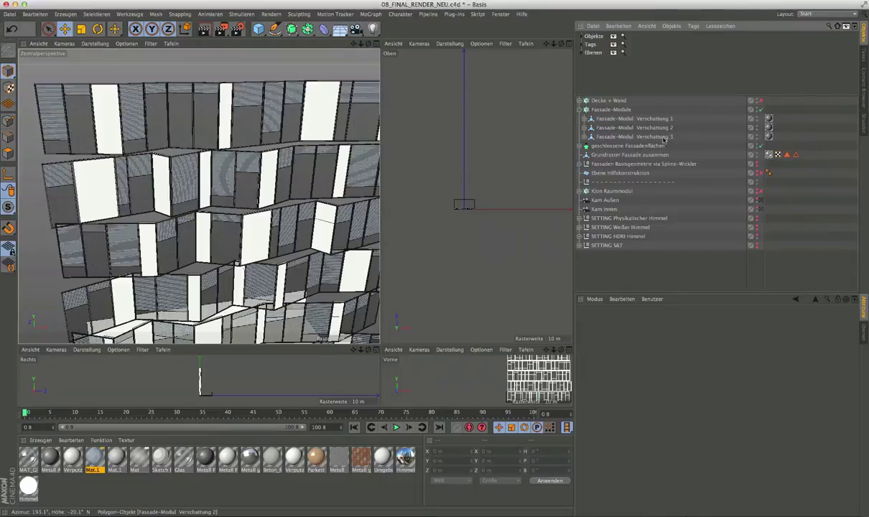
{"action": "left_click", "coordinate": [664, 137]}
{"action": "left_click", "coordinate": [653, 128], "text": "shift"}
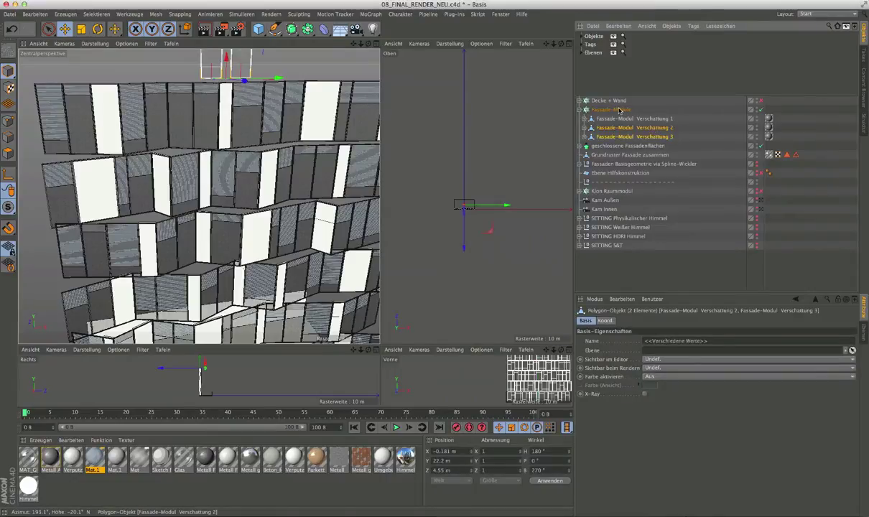
{"action": "left_click_drag", "start_coordinate": [620, 110], "coordinate": [620, 107]}
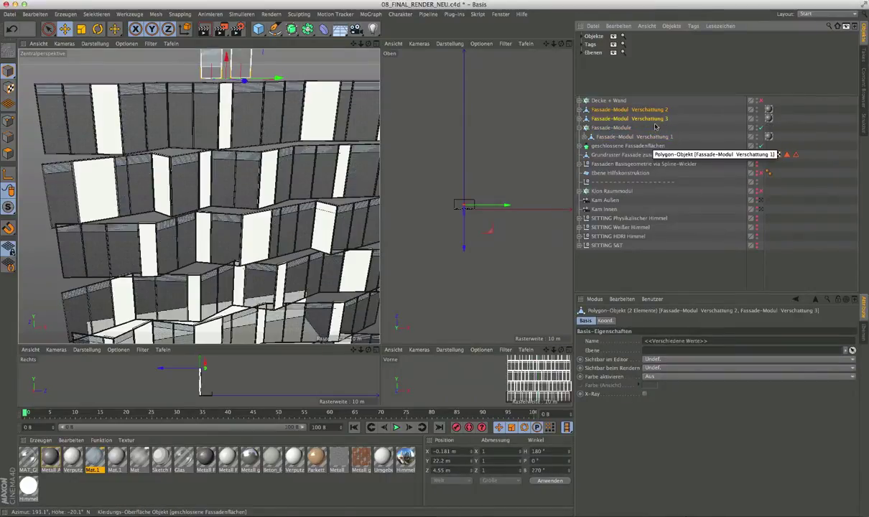
{"action": "left_click", "coordinate": [644, 125]}
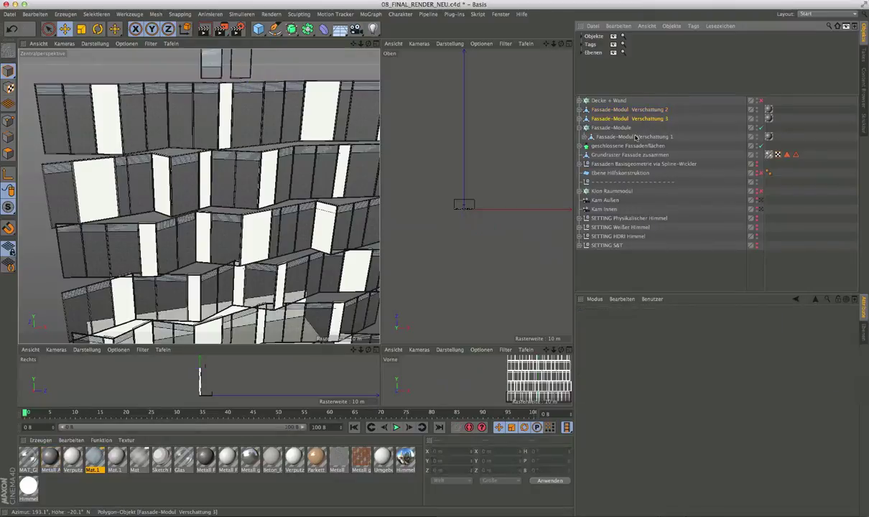
{"action": "left_click_drag", "start_coordinate": [636, 136], "coordinate": [630, 133]}
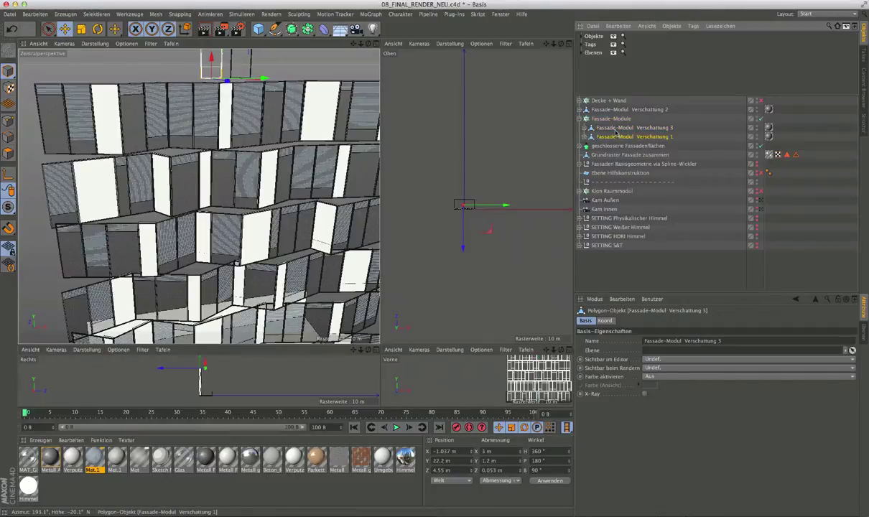
{"action": "left_click_drag", "start_coordinate": [605, 117], "coordinate": [605, 119]}
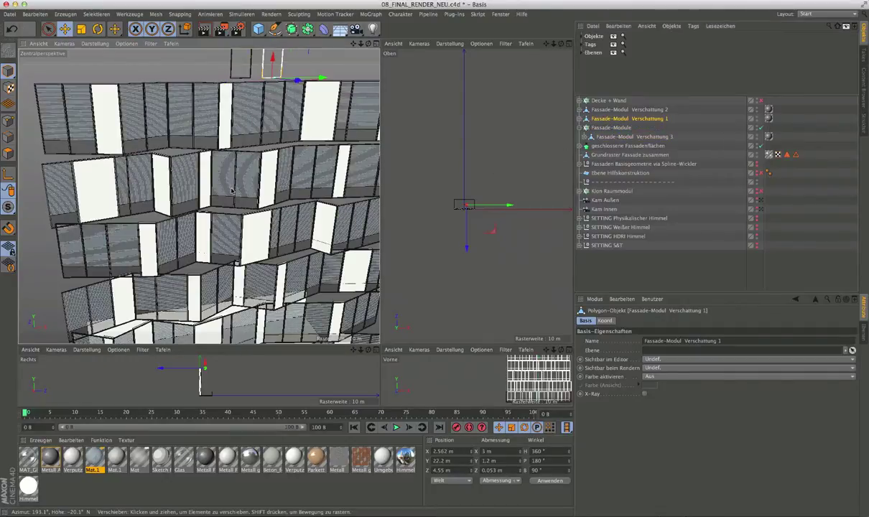
{"action": "left_click_drag", "start_coordinate": [237, 190], "coordinate": [261, 205], "text": "alt"}
Enlarge the perspective view and orbit around the facade to inspect the alternating shading modules.
{"action": "scroll", "coordinate": [255, 199], "scroll_direction": "up", "scroll_amount": 2}
{"action": "scroll", "coordinate": [248, 193], "scroll_direction": "up", "scroll_amount": 2}
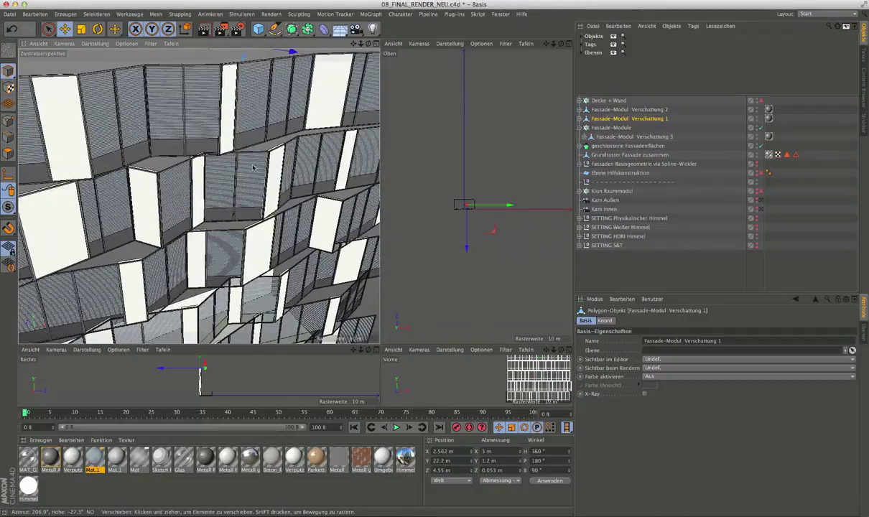
{"action": "scroll", "coordinate": [241, 186], "scroll_direction": "up", "scroll_amount": 2}
{"action": "scroll", "coordinate": [240, 186], "scroll_direction": "up", "scroll_amount": 1}
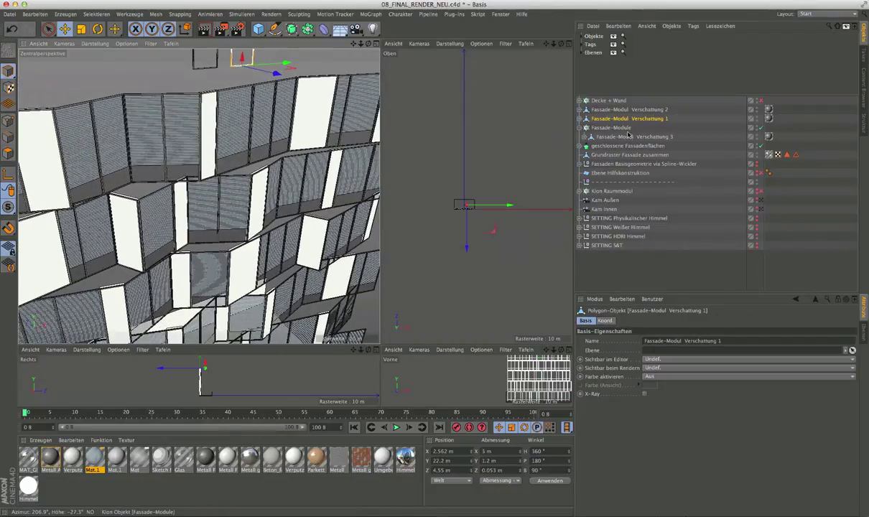
{"action": "mouse_move", "coordinate": [279, 190]}
{"action": "left_mouse_down", "text": "alt"}
{"action": "mouse_move", "coordinate": [193, 160]}
{"action": "mouse_move", "coordinate": [252, 129]}
{"action": "left_mouse_up", "text": "alt"}
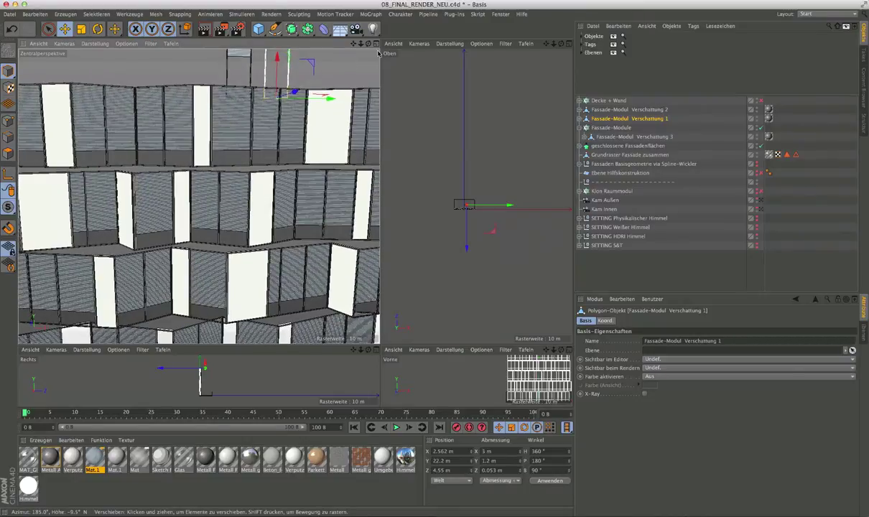
{"action": "middle_click", "coordinate": [361, 151]}
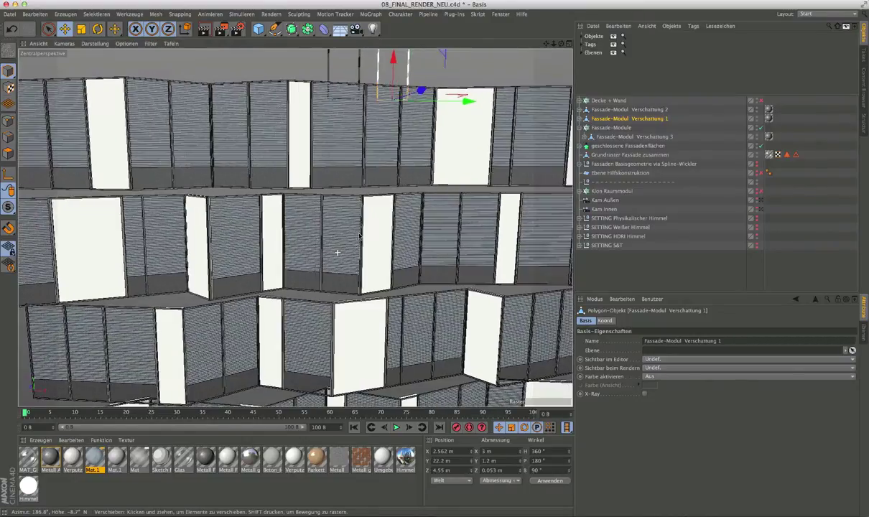
{"action": "mouse_move", "coordinate": [360, 237]}
{"action": "left_mouse_down", "text": "alt"}
{"action": "mouse_move", "coordinate": [286, 264]}
{"action": "mouse_move", "coordinate": [467, 244]}
{"action": "left_mouse_up", "text": "alt"}
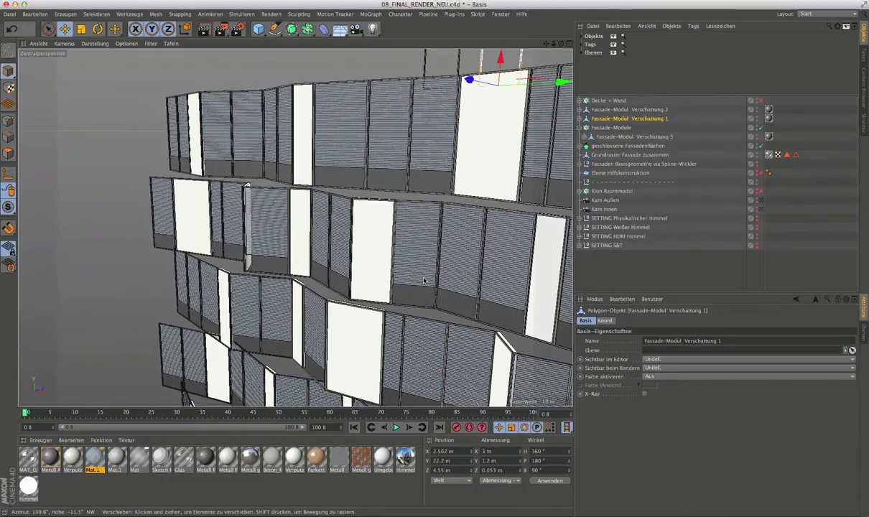
{"action": "left_click_drag", "start_coordinate": [399, 257], "coordinate": [468, 273], "text": "alt"}
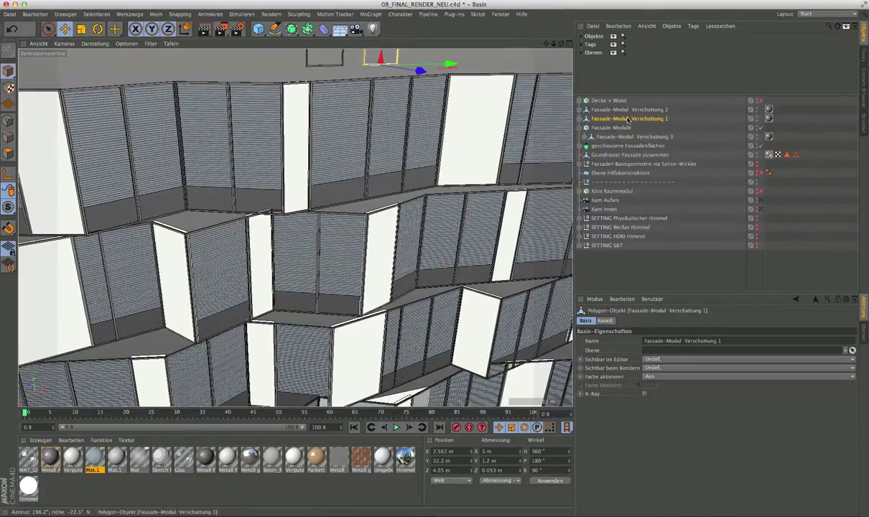
Hide the Fassade-Module louvres and the geschlossene Fassadenflächen panels in the viewport.
{"action": "left_click", "coordinate": [761, 129]}
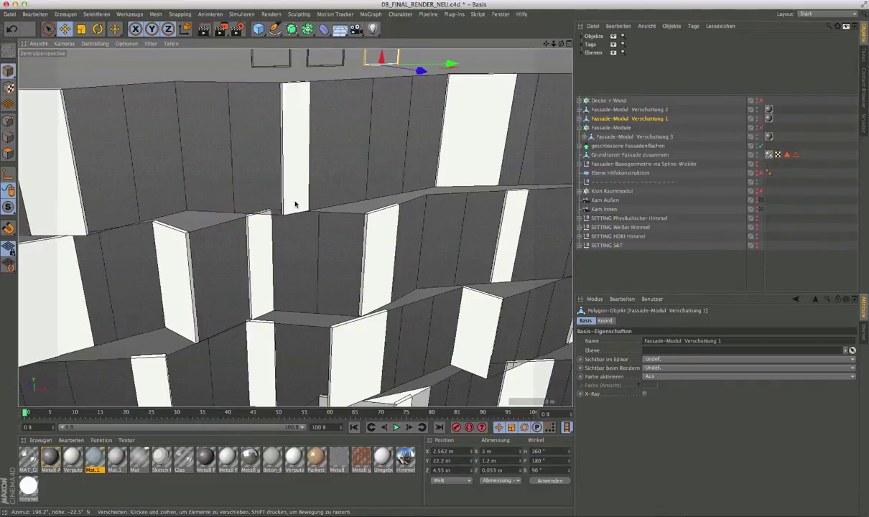
{"action": "left_click_drag", "start_coordinate": [294, 203], "coordinate": [328, 200], "text": "alt"}
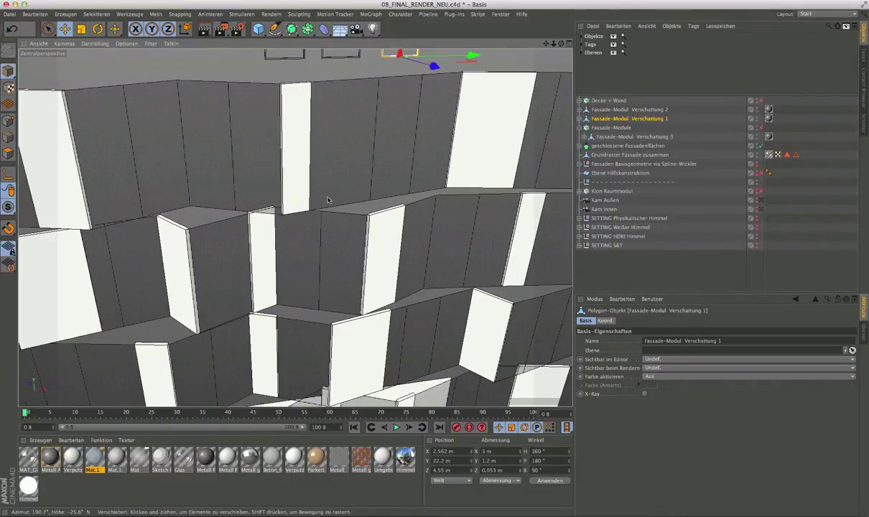
{"action": "left_click", "coordinate": [756, 147]}
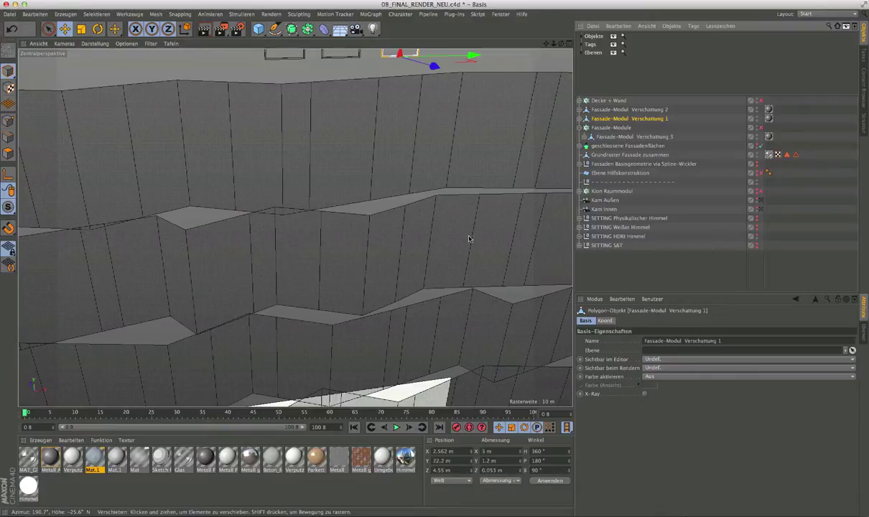
{"action": "left_click_drag", "start_coordinate": [341, 302], "coordinate": [269, 236], "text": "alt"}
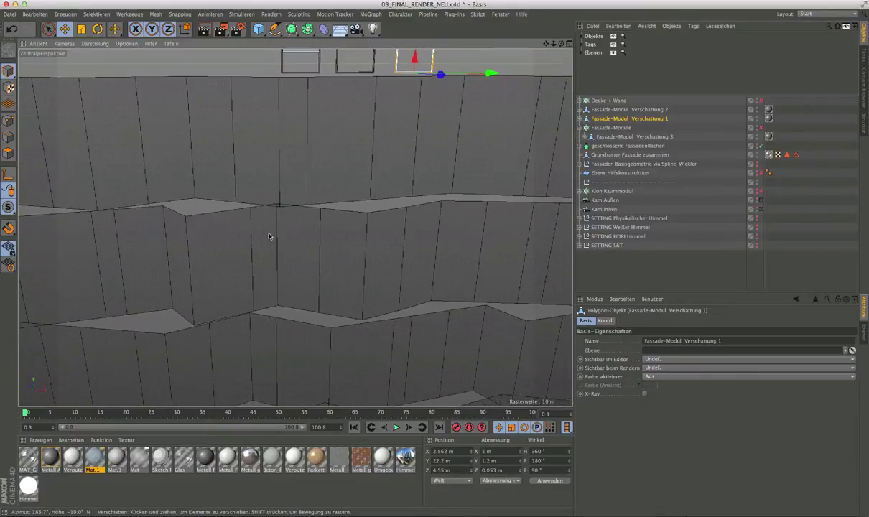
Select Grundraster Fassade zusammen and frame it in the viewport.
{"action": "left_click", "coordinate": [628, 137]}
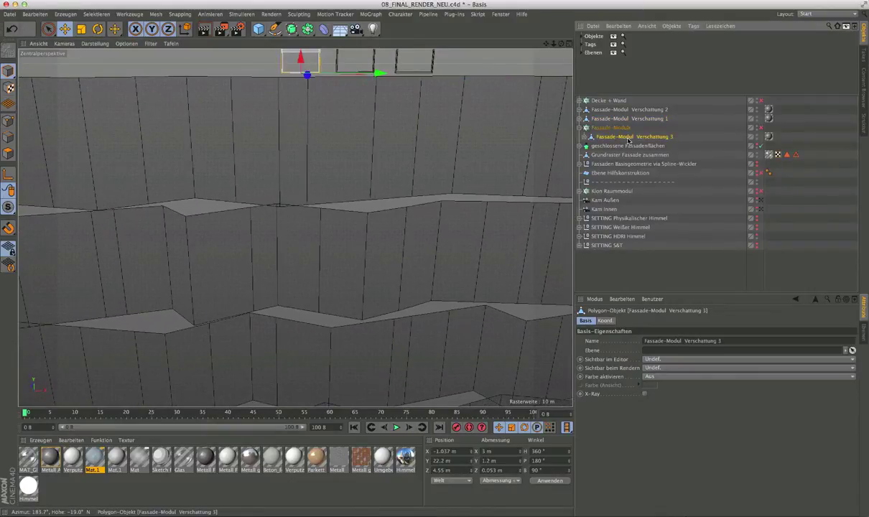
{"action": "left_click", "coordinate": [618, 155]}
{"action": "key", "text": "o"}
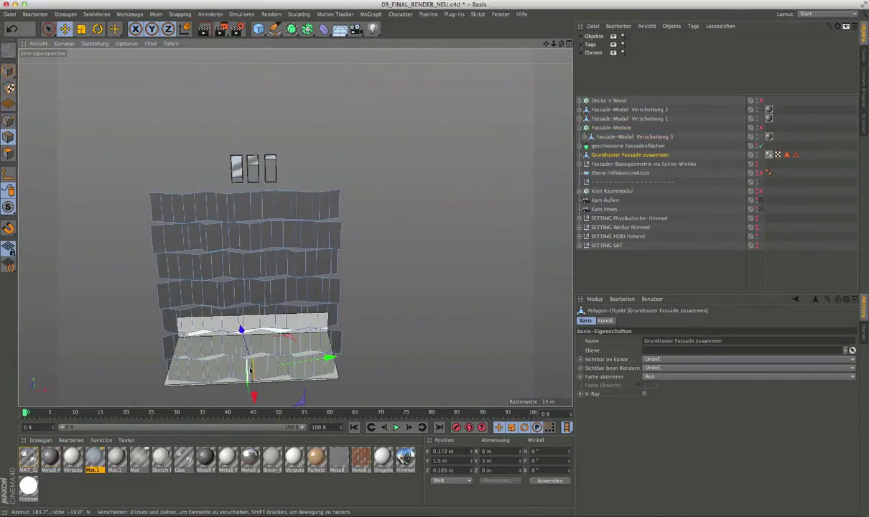
{"action": "scroll", "coordinate": [251, 370], "scroll_direction": "up", "scroll_amount": 3}
{"action": "scroll", "coordinate": [246, 356], "scroll_direction": "up", "scroll_amount": 3}
{"action": "scroll", "coordinate": [241, 338], "scroll_direction": "up", "scroll_amount": 3}
{"action": "scroll", "coordinate": [235, 320], "scroll_direction": "up", "scroll_amount": 2}
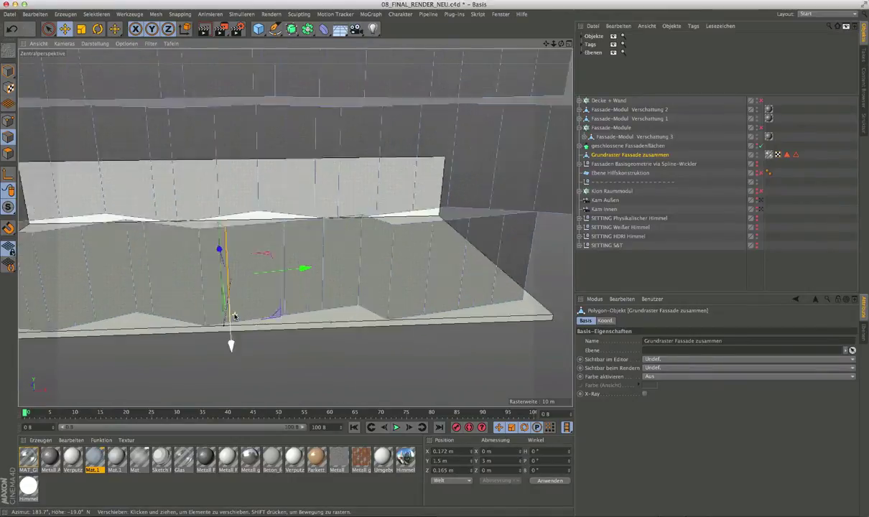
{"action": "scroll", "coordinate": [234, 316], "scroll_direction": "up", "scroll_amount": 3}
Check Fassade-Modul Verschattung 3, orbit to a steeper angle, and reselect the Grundraster grid.
{"action": "left_click", "coordinate": [247, 302]}
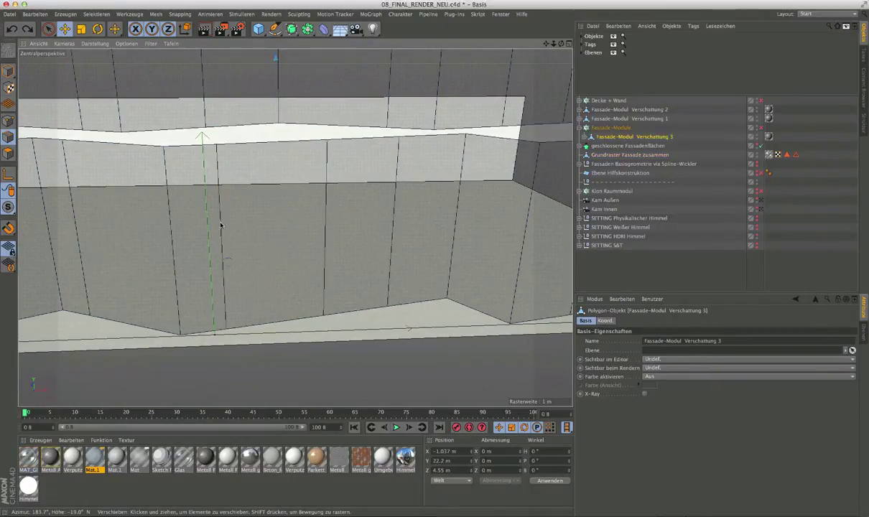
{"action": "scroll", "coordinate": [220, 225], "scroll_direction": "down", "scroll_amount": 4}
{"action": "scroll", "coordinate": [294, 229], "scroll_direction": "up", "scroll_amount": 2}
{"action": "scroll", "coordinate": [295, 228], "scroll_direction": "up", "scroll_amount": 1}
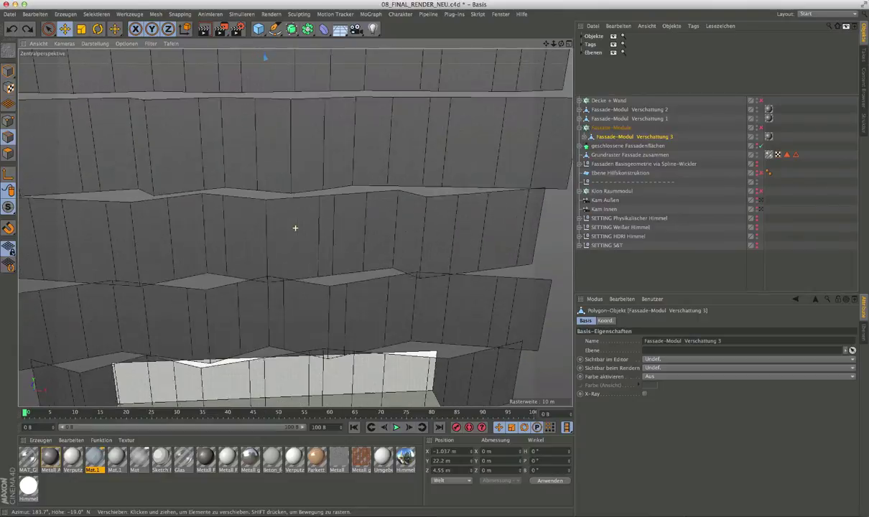
{"action": "left_click_drag", "start_coordinate": [295, 228], "coordinate": [204, 79], "text": "alt"}
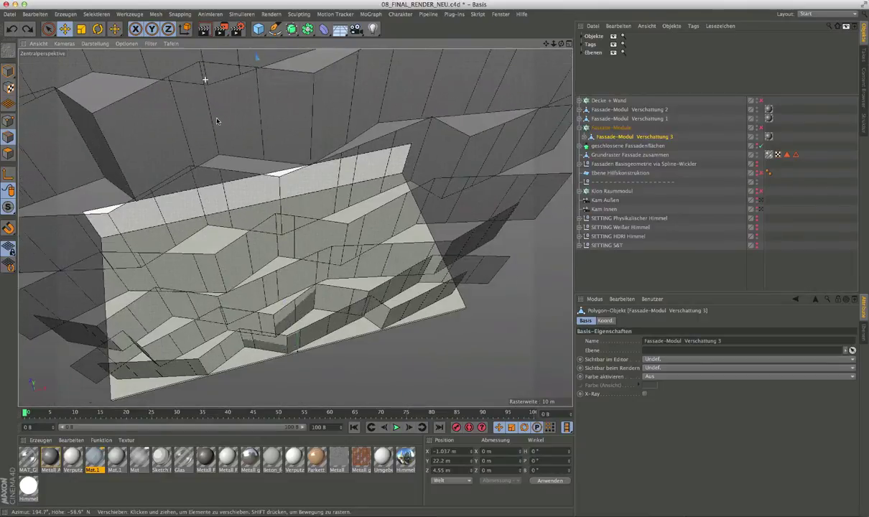
{"action": "left_click_drag", "start_coordinate": [217, 121], "coordinate": [194, 140], "text": "alt"}
{"action": "left_click", "coordinate": [190, 146]}
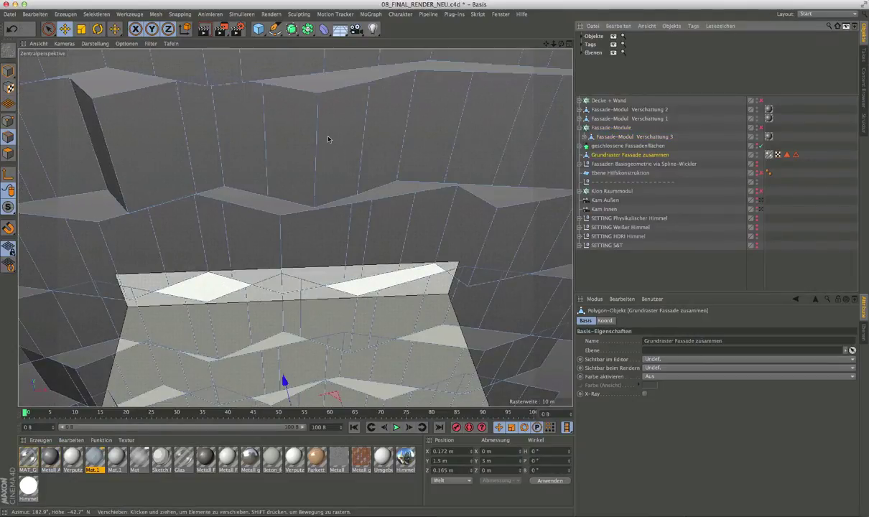
Slide one vertical Grundraster edge about a metre along X, then re-enable the Fassade-Module cloner.
{"action": "left_click", "coordinate": [190, 146]}
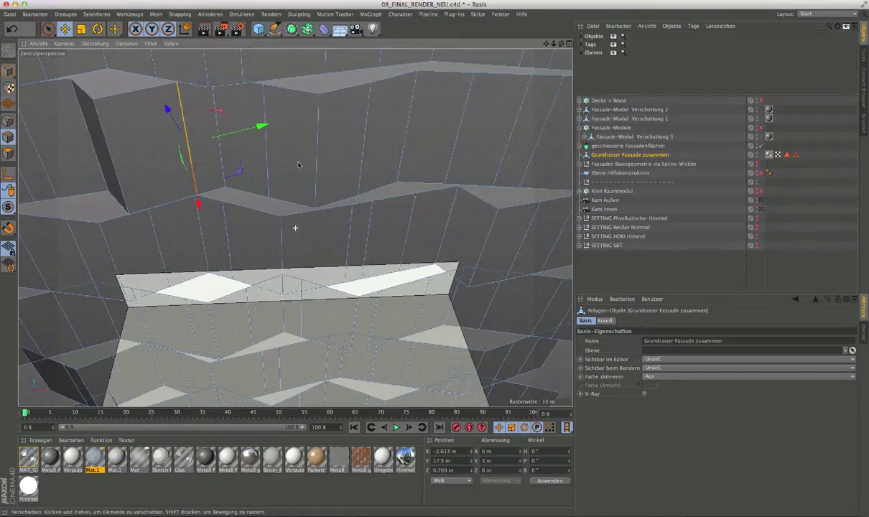
{"action": "scroll", "coordinate": [296, 224], "scroll_direction": "up", "scroll_amount": 2}
{"action": "scroll", "coordinate": [296, 224], "scroll_direction": "up", "scroll_amount": 2}
{"action": "scroll", "coordinate": [298, 219], "scroll_direction": "up", "scroll_amount": 2}
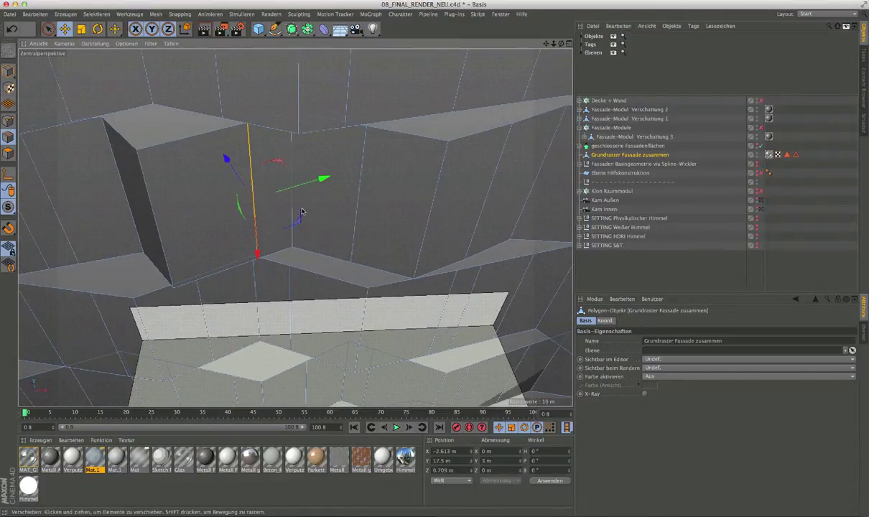
{"action": "left_click_drag", "start_coordinate": [291, 176], "coordinate": [286, 163], "text": "alt"}
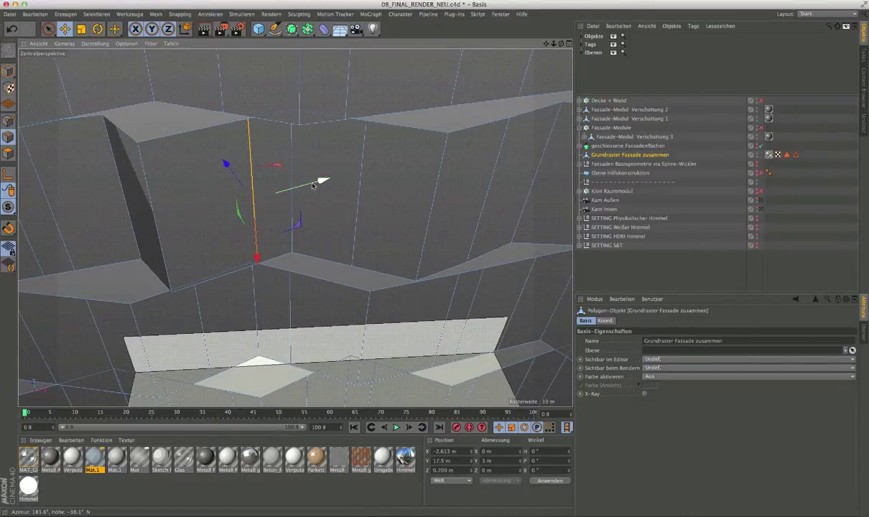
{"action": "left_click_drag", "start_coordinate": [324, 180], "coordinate": [250, 201]}
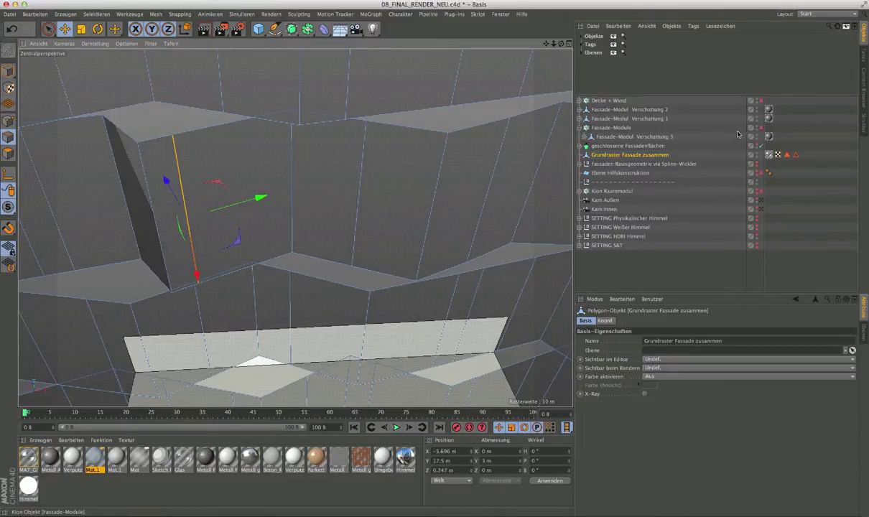
{"action": "left_click", "coordinate": [761, 128]}
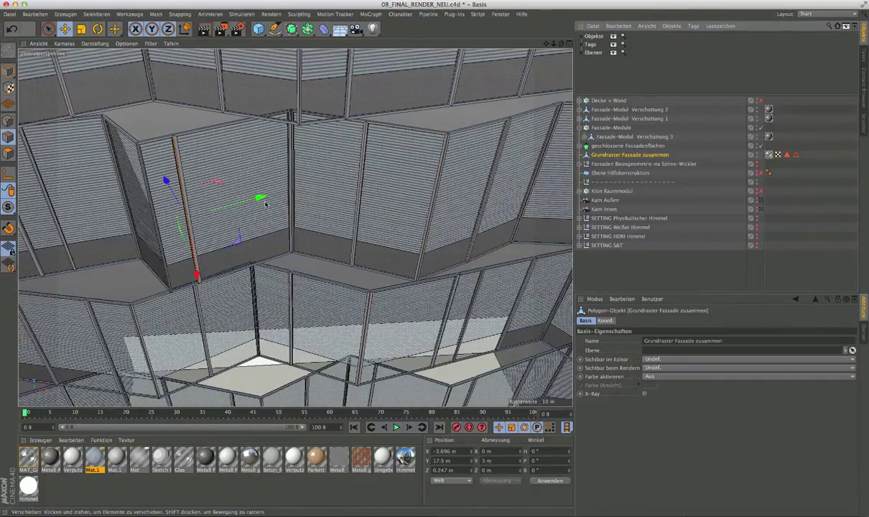
Nudge a grid edge along X and nest Fassade-Modul Verschattung 1 and 2 under Fassade-Module.
{"action": "mouse_move", "coordinate": [265, 204]}
{"action": "left_mouse_down"}
{"action": "mouse_move", "coordinate": [291, 204]}
{"action": "mouse_move", "coordinate": [275, 207]}
{"action": "left_mouse_up"}
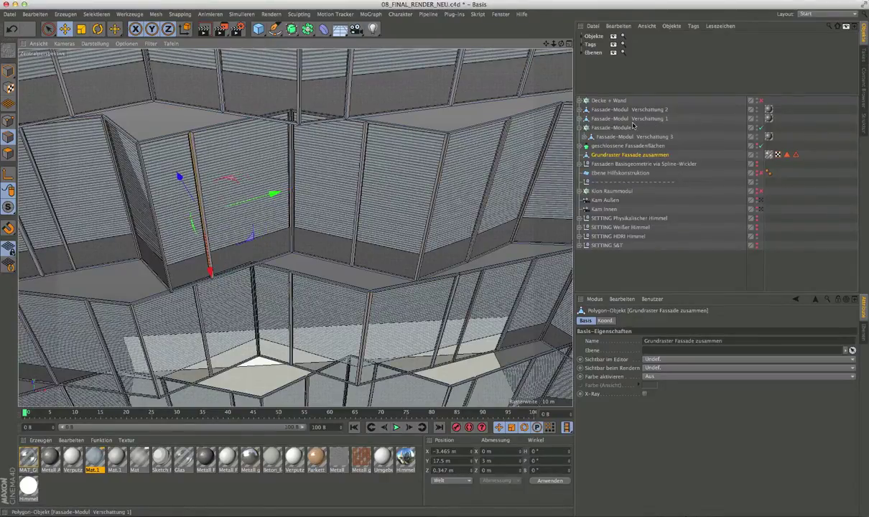
{"action": "left_click", "coordinate": [641, 118]}
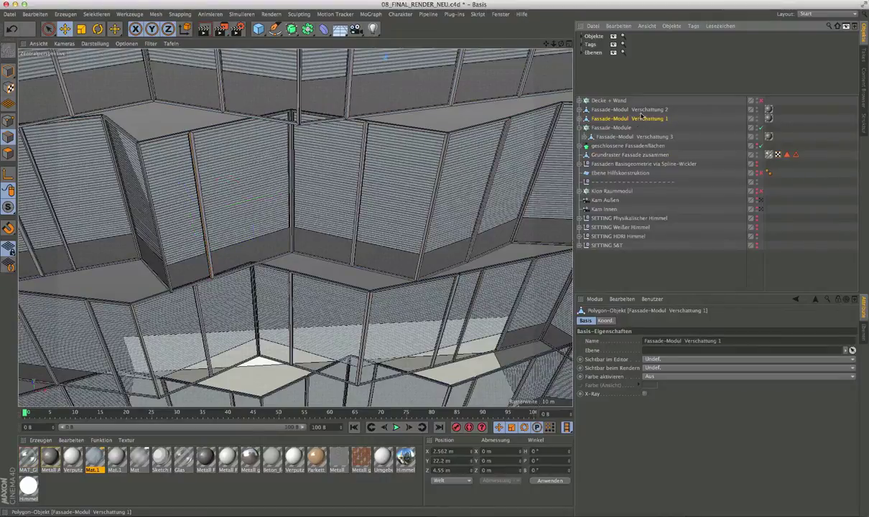
{"action": "left_click", "coordinate": [643, 111], "text": "ctrl"}
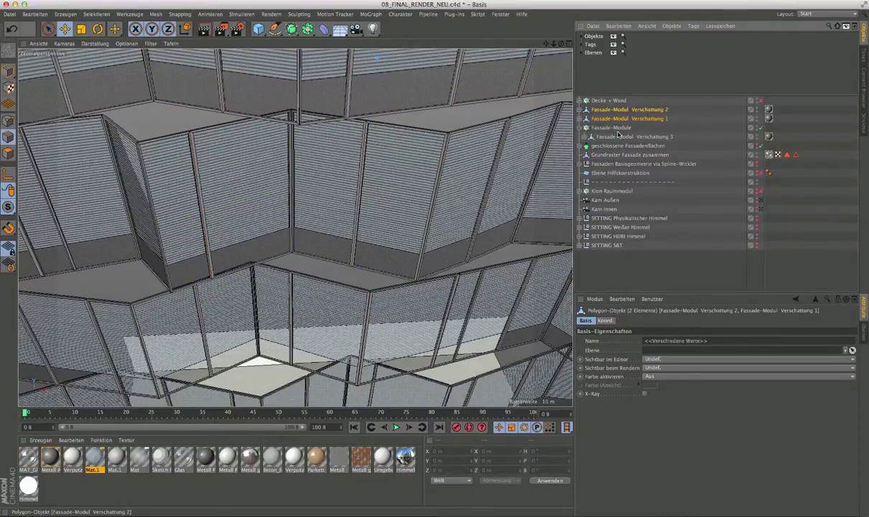
{"action": "left_click_drag", "start_coordinate": [618, 135], "coordinate": [616, 131]}
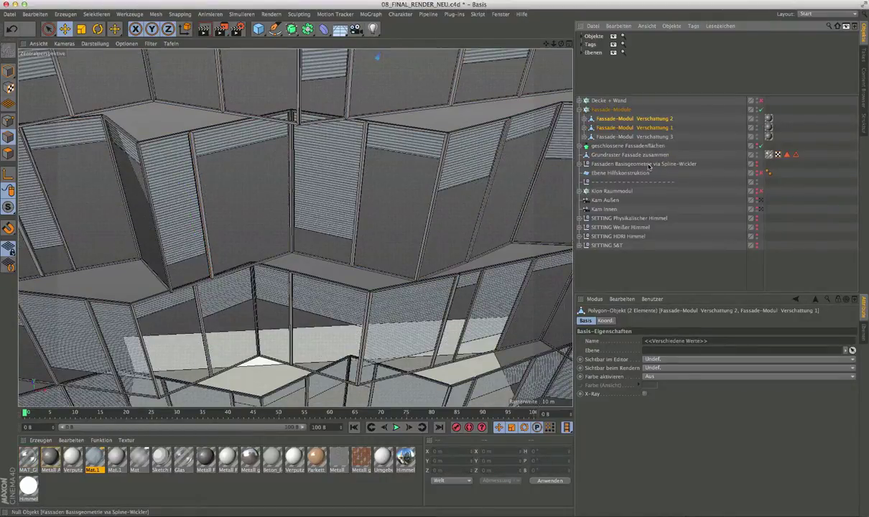
Shift edges of Grundraster Fassade zusammen, placing one at X −1.625 m, Z 0.516 m.
{"action": "left_click", "coordinate": [642, 156]}
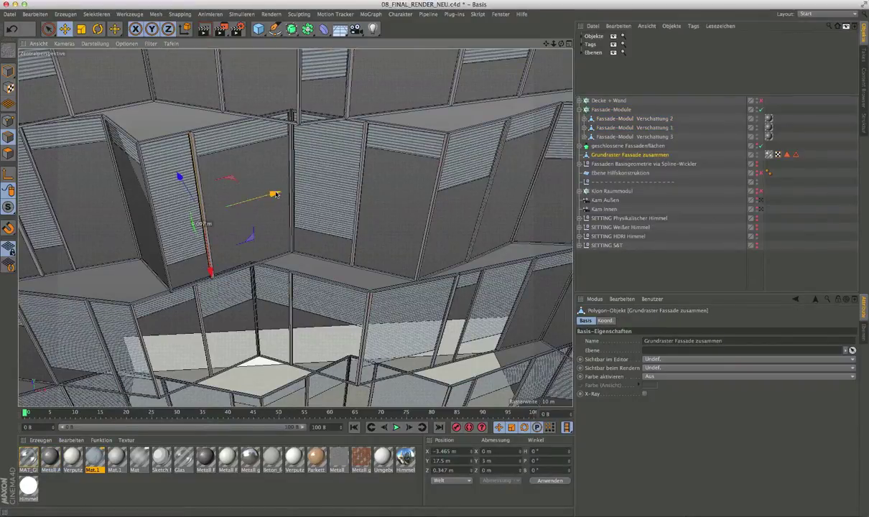
{"action": "left_click_drag", "start_coordinate": [274, 193], "coordinate": [478, 222]}
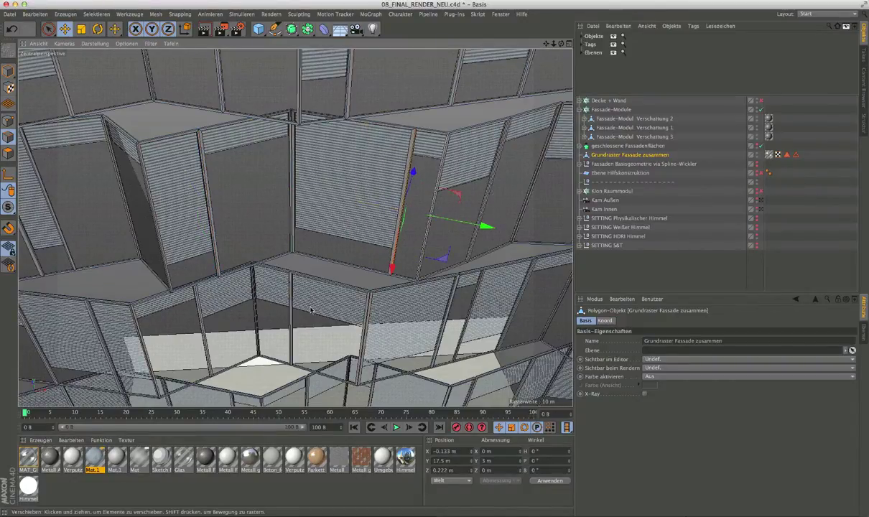
{"action": "mouse_move", "coordinate": [450, 245]}
{"action": "left_mouse_down"}
{"action": "mouse_move", "coordinate": [350, 345]}
{"action": "mouse_move", "coordinate": [384, 349]}
{"action": "left_mouse_up"}
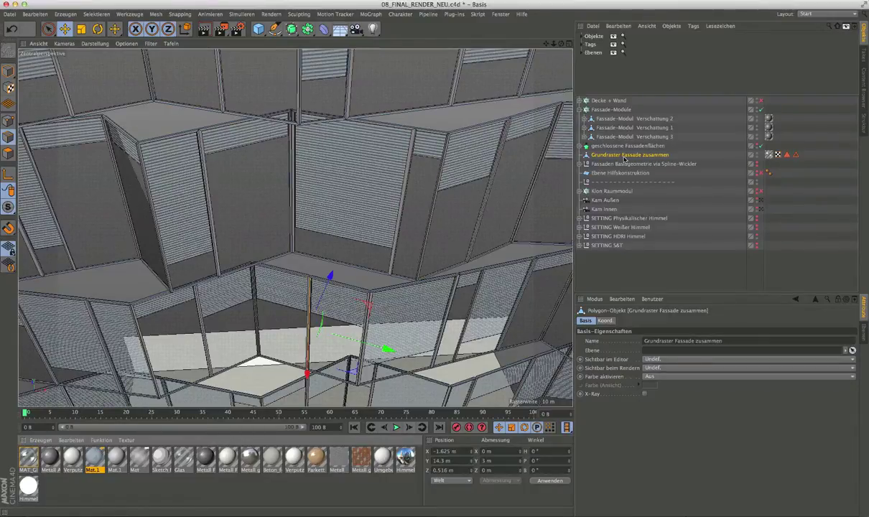
Apply the white Verputz_weiß plaster to the facade grid's polygon selection only.
{"action": "left_click_drag", "start_coordinate": [626, 159], "coordinate": [627, 156]}
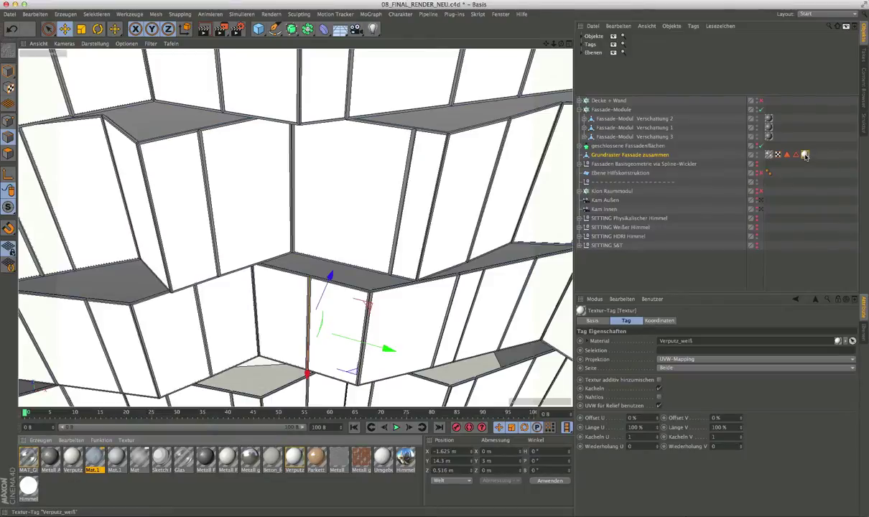
{"action": "mouse_move", "coordinate": [805, 155]}
{"action": "left_mouse_down"}
{"action": "mouse_move", "coordinate": [790, 156]}
{"action": "mouse_move", "coordinate": [683, 349]}
{"action": "left_mouse_up"}
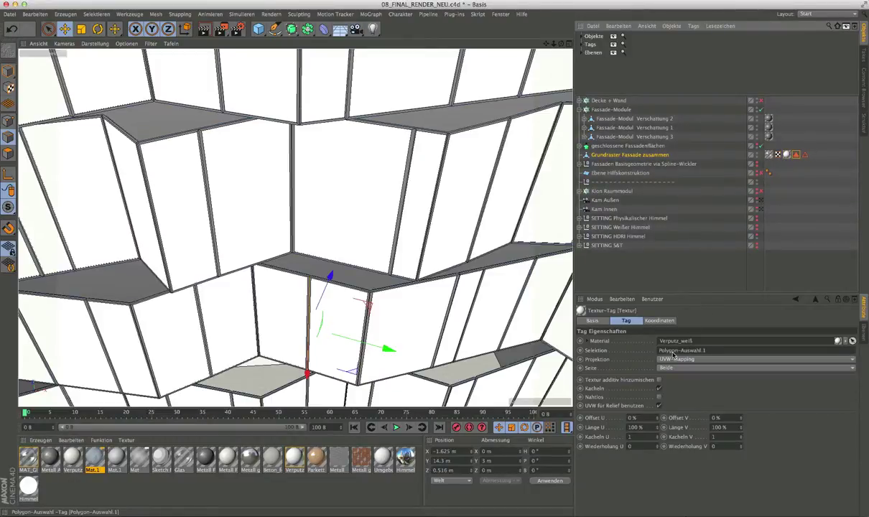
{"action": "left_click", "coordinate": [216, 226]}
Slide several panel edges on both floors, ending at X −4.409 m, Y 14.3 m, Z 0.224 m.
{"action": "left_click_drag", "start_coordinate": [282, 192], "coordinate": [316, 184]}
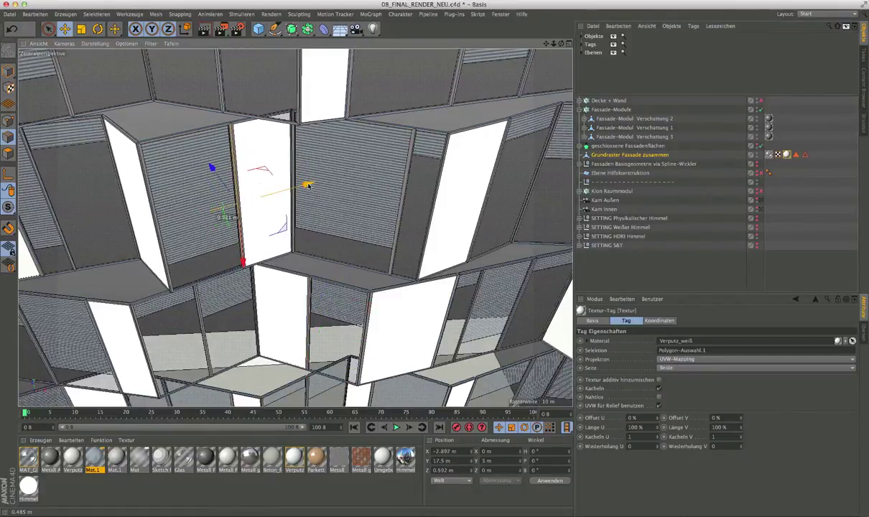
{"action": "mouse_move", "coordinate": [414, 205]}
{"action": "left_mouse_down"}
{"action": "mouse_move", "coordinate": [476, 224]}
{"action": "mouse_move", "coordinate": [399, 334]}
{"action": "left_mouse_up"}
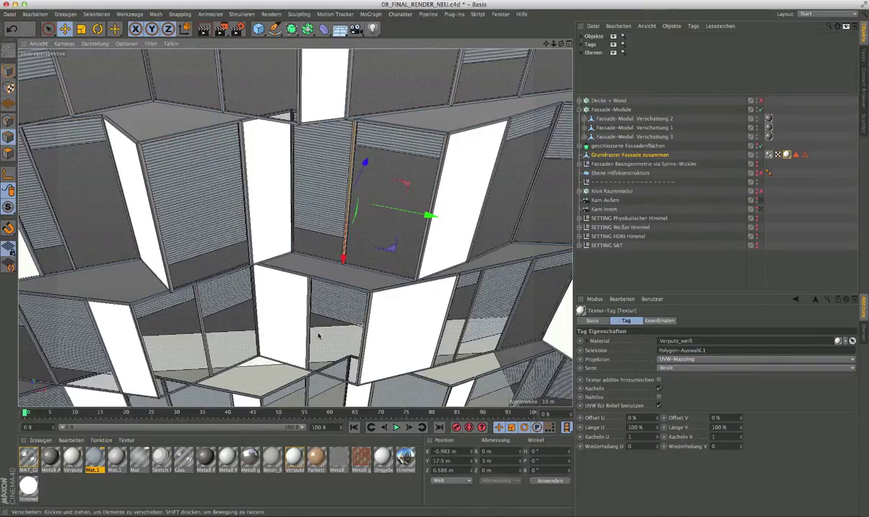
{"action": "left_click_drag", "start_coordinate": [319, 335], "coordinate": [352, 347]}
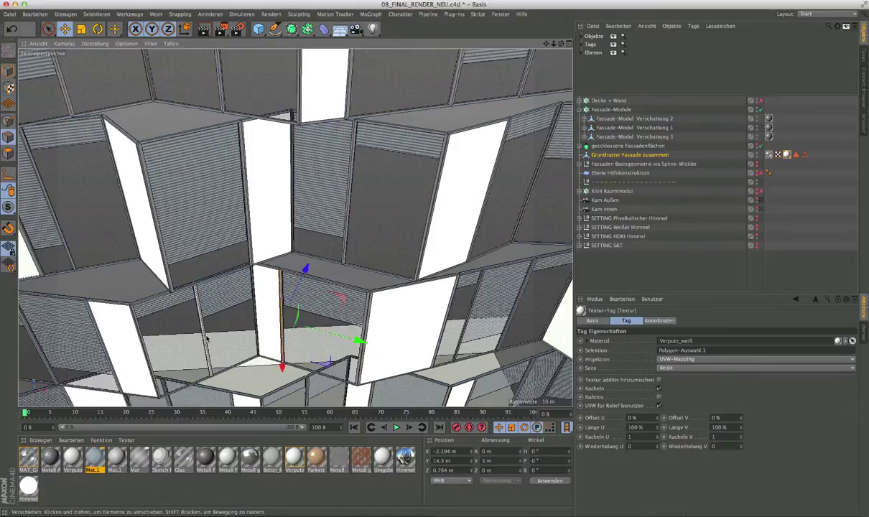
{"action": "left_click_drag", "start_coordinate": [207, 337], "coordinate": [172, 337]}
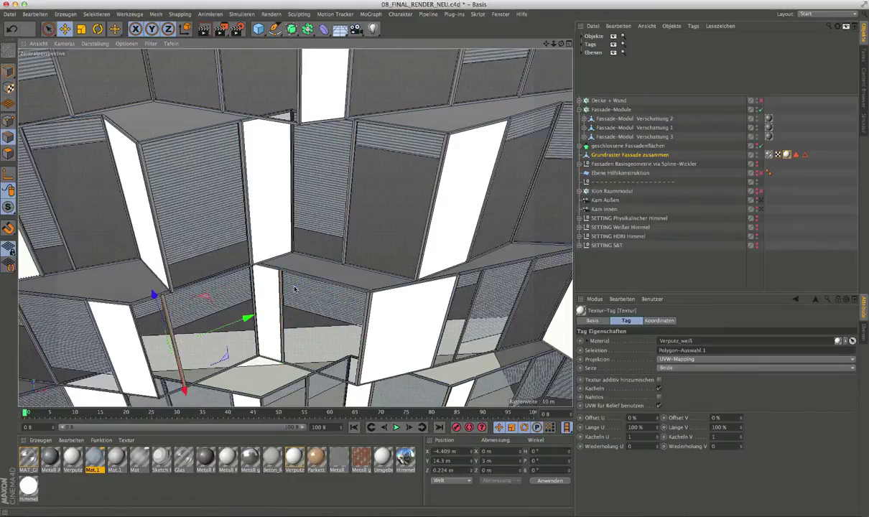
{"action": "left_click_drag", "start_coordinate": [294, 290], "coordinate": [319, 246], "text": "alt"}
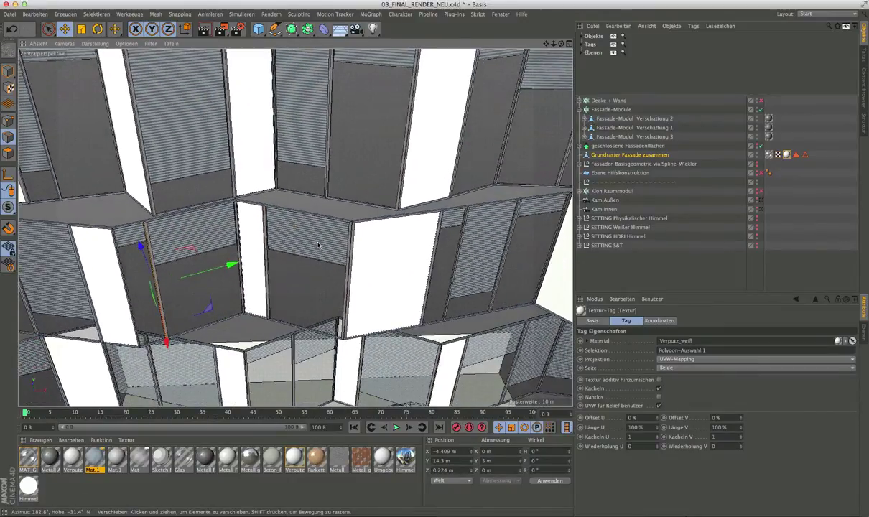
{"action": "scroll", "coordinate": [318, 246], "scroll_direction": "down", "scroll_amount": 3}
{"action": "scroll", "coordinate": [345, 256], "scroll_direction": "down", "scroll_amount": 3}
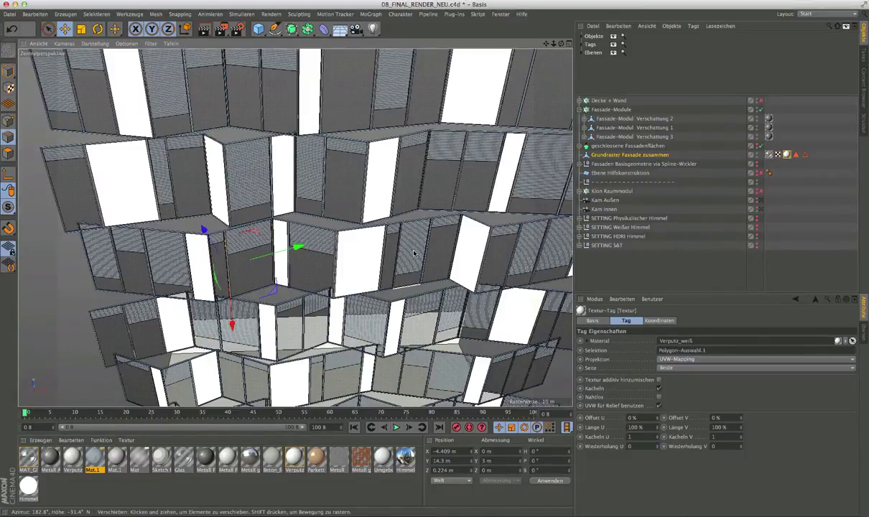
{"action": "scroll", "coordinate": [362, 266], "scroll_direction": "up", "scroll_amount": 2}
{"action": "middle_click_drag", "start_coordinate": [359, 266], "coordinate": [381, 271]}
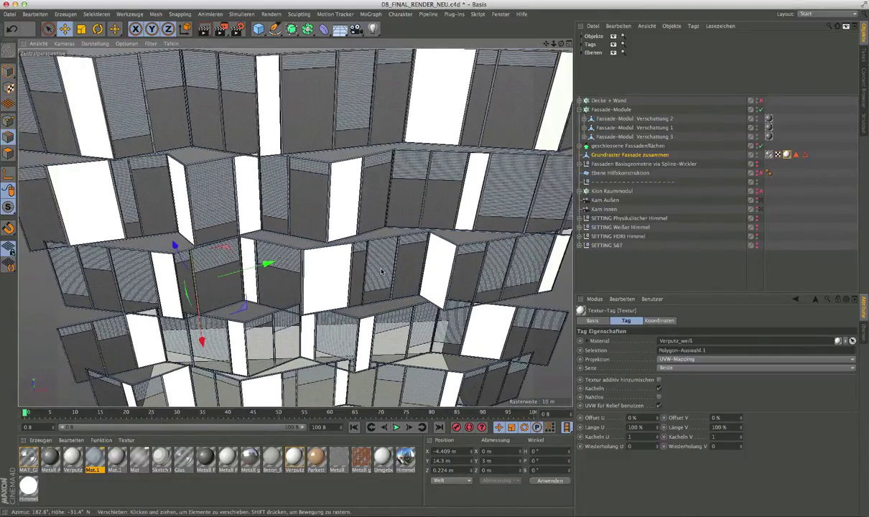
{"action": "left_click_drag", "start_coordinate": [382, 272], "coordinate": [384, 223], "text": "alt"}
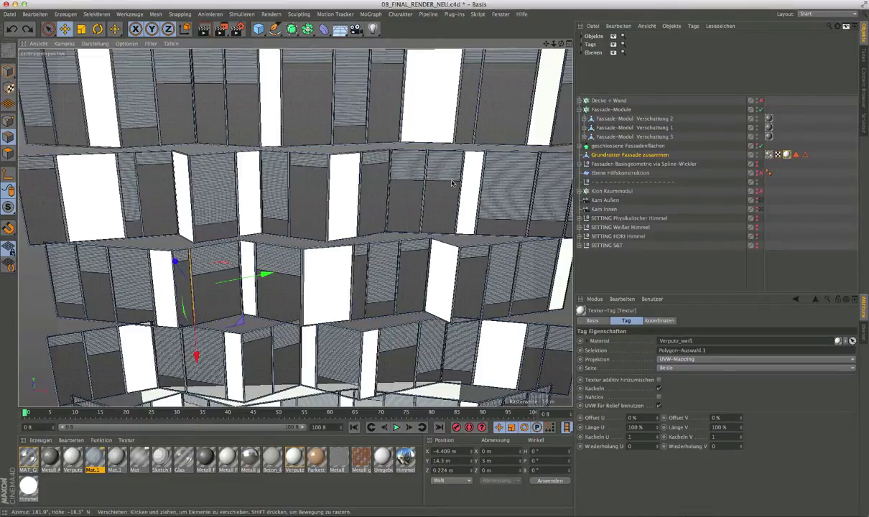
Show the Fassade-Module cloner settings: Kanten-Auswahl edges, offset 50%, seed 123460.
{"action": "left_click", "coordinate": [619, 110]}
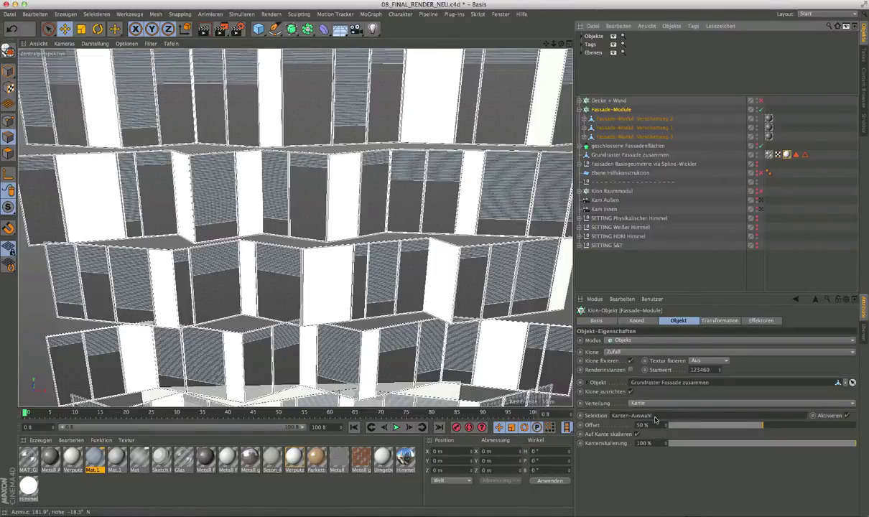
{"action": "mouse_move", "coordinate": [838, 441]}
{"action": "left_mouse_down"}
{"action": "mouse_move", "coordinate": [796, 450]}
{"action": "mouse_move", "coordinate": [867, 450]}
{"action": "left_mouse_up"}
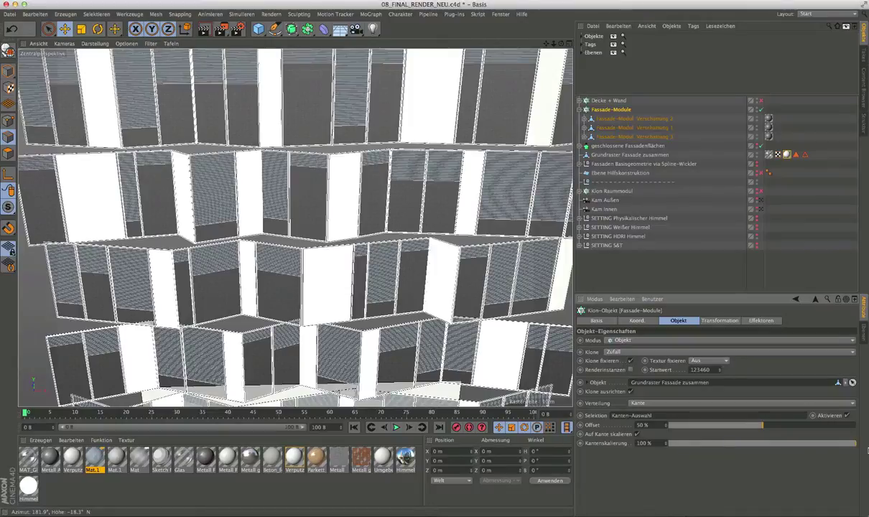
{"action": "left_click_drag", "start_coordinate": [867, 451], "coordinate": [765, 450]}
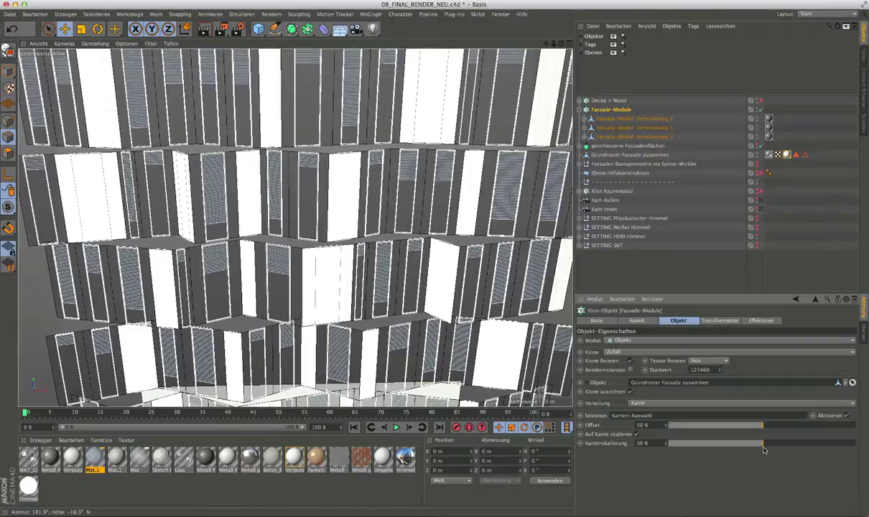
{"action": "left_click", "coordinate": [636, 435]}
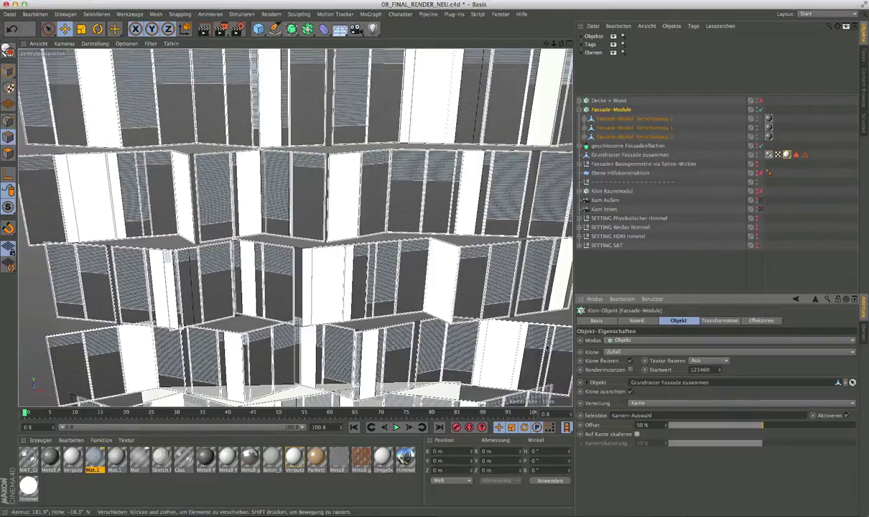
{"action": "left_click", "coordinate": [635, 434]}
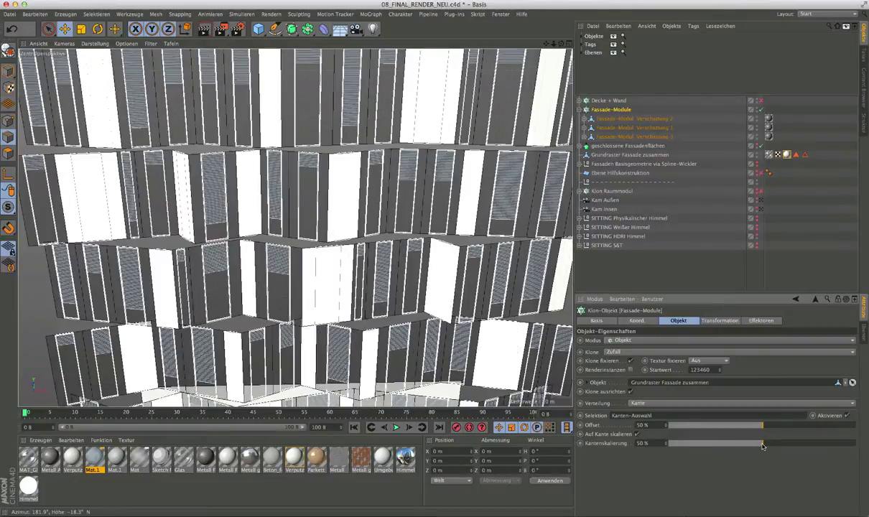
{"action": "left_click_drag", "start_coordinate": [763, 444], "coordinate": [867, 456]}
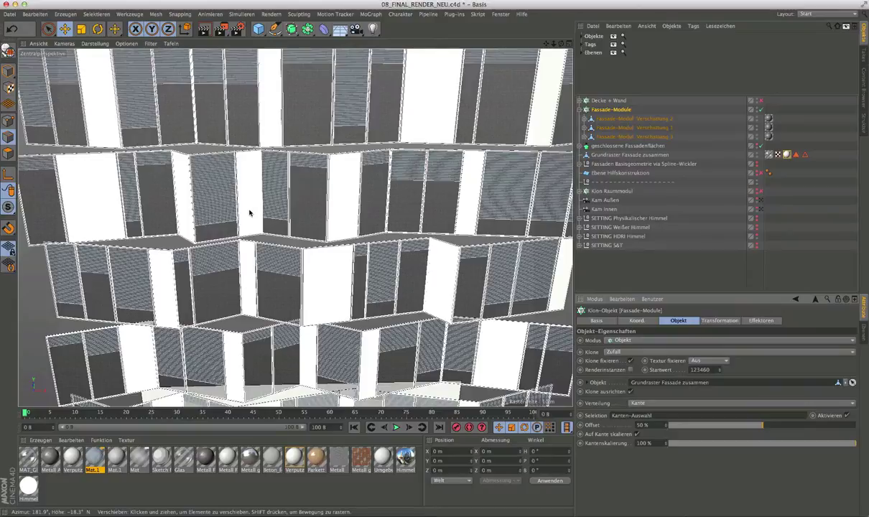
{"action": "scroll", "coordinate": [123, 245], "scroll_direction": "up", "scroll_amount": 2}
{"action": "scroll", "coordinate": [123, 245], "scroll_direction": "up", "scroll_amount": 3}
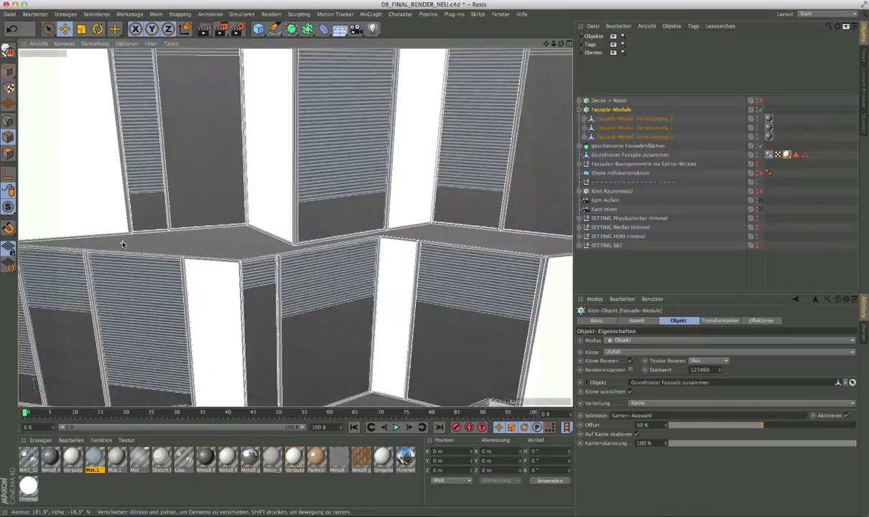
{"action": "scroll", "coordinate": [123, 245], "scroll_direction": "up", "scroll_amount": 3}
{"action": "scroll", "coordinate": [123, 245], "scroll_direction": "up", "scroll_amount": 2}
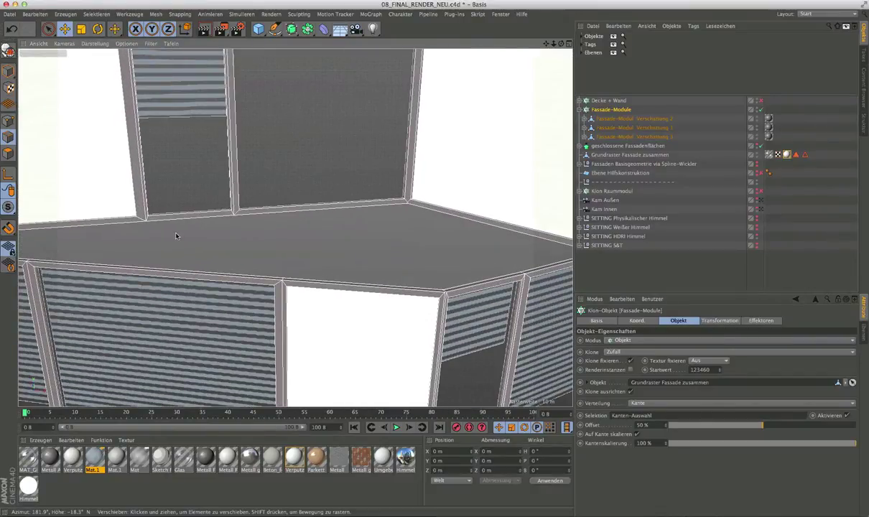
{"action": "scroll", "coordinate": [162, 216], "scroll_direction": "up", "scroll_amount": 3}
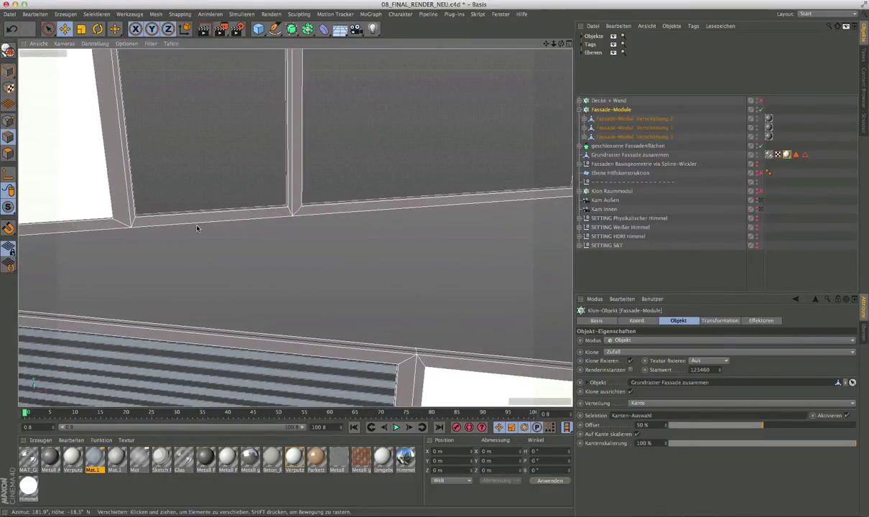
{"action": "left_click_drag", "start_coordinate": [203, 213], "coordinate": [254, 283], "text": "alt"}
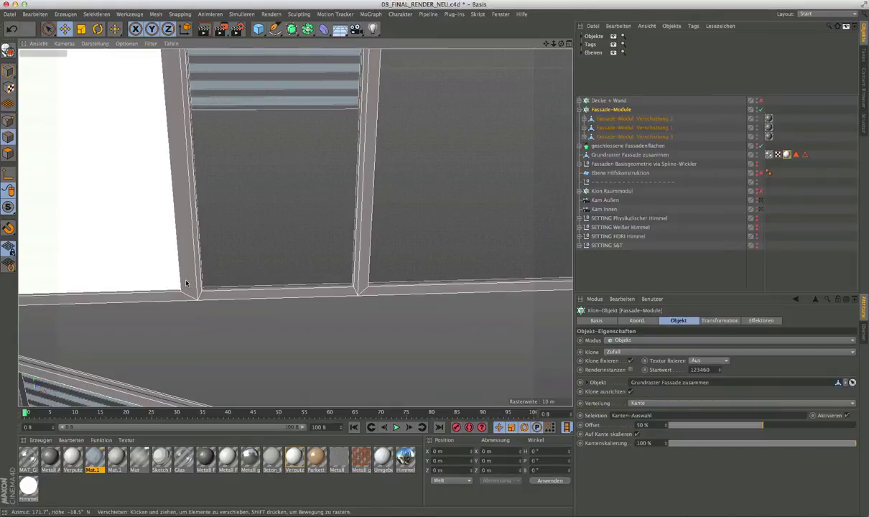
{"action": "scroll", "coordinate": [194, 279], "scroll_direction": "down", "scroll_amount": 3}
{"action": "scroll", "coordinate": [194, 278], "scroll_direction": "down", "scroll_amount": 3}
Inspect the louvred facade modules across the zigzag floors, then select Grundraster Fassade zusammen.
{"action": "scroll", "coordinate": [194, 279], "scroll_direction": "down", "scroll_amount": 3}
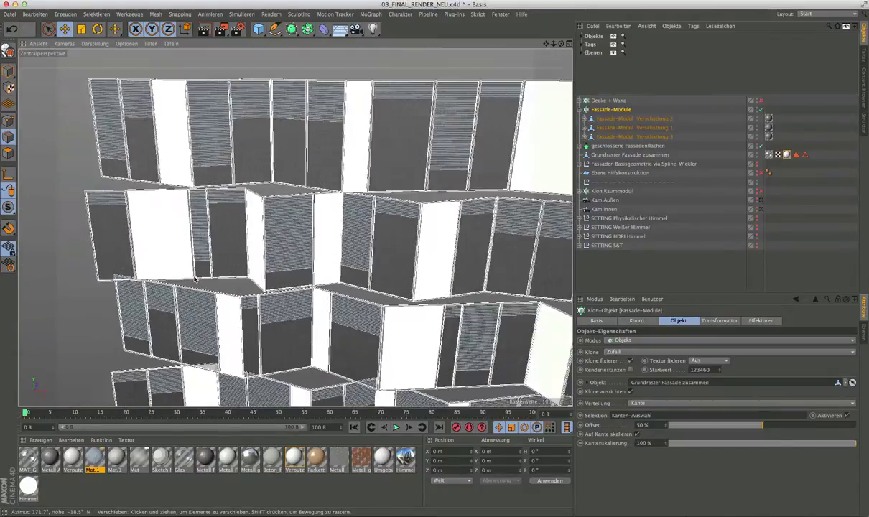
{"action": "scroll", "coordinate": [194, 279], "scroll_direction": "down", "scroll_amount": 3}
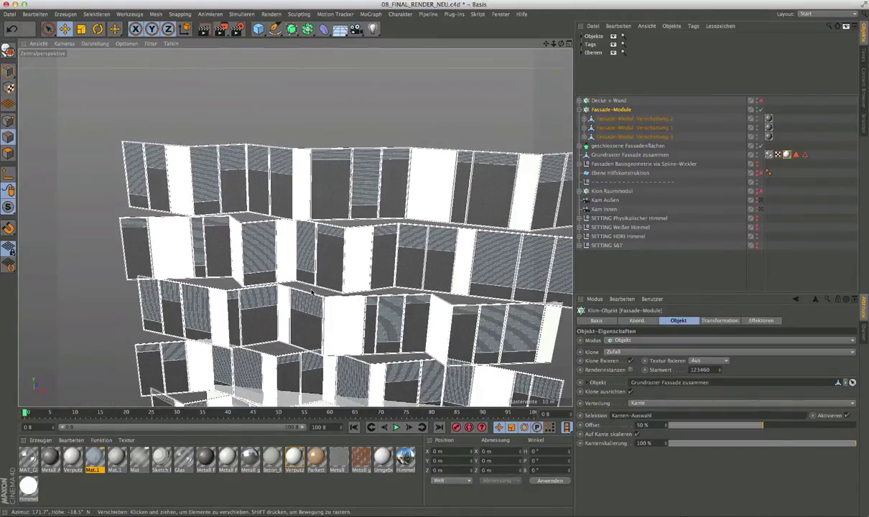
{"action": "left_click_drag", "start_coordinate": [312, 292], "coordinate": [272, 207], "text": "alt"}
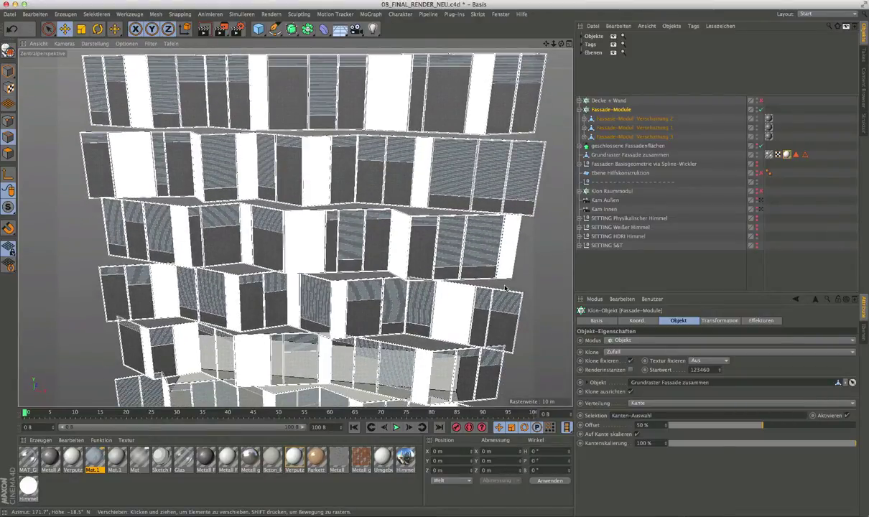
{"action": "scroll", "coordinate": [286, 267], "scroll_direction": "up", "scroll_amount": 5}
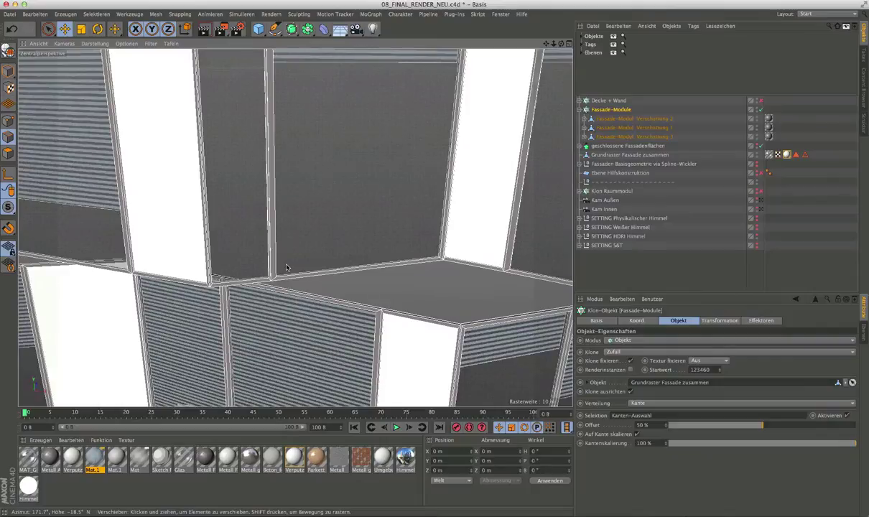
{"action": "left_click_drag", "start_coordinate": [286, 268], "coordinate": [330, 120], "text": "alt"}
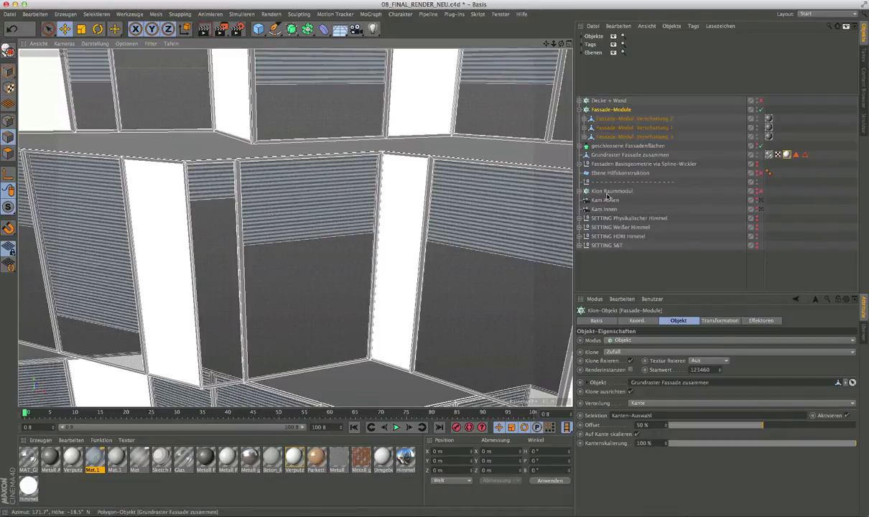
{"action": "scroll", "coordinate": [351, 218], "scroll_direction": "down", "scroll_amount": 3}
{"action": "scroll", "coordinate": [350, 209], "scroll_direction": "down", "scroll_amount": 2}
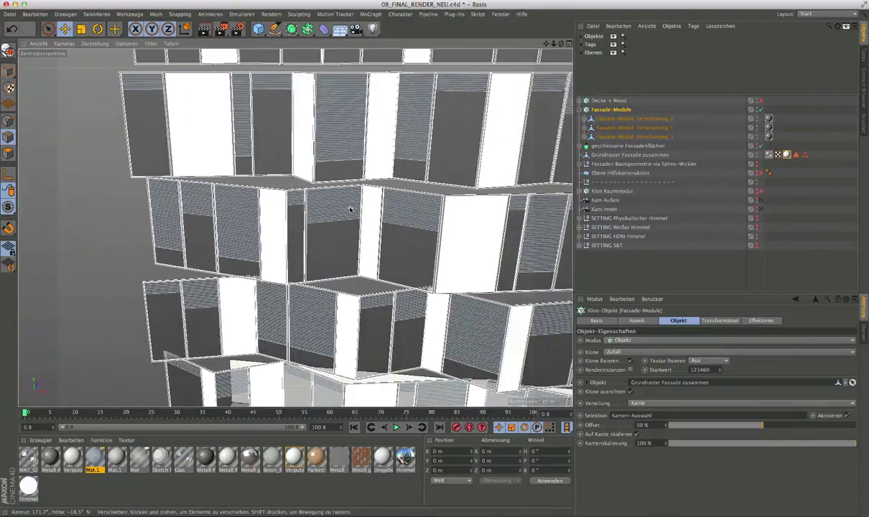
{"action": "left_click_drag", "start_coordinate": [385, 212], "coordinate": [272, 211], "text": "alt"}
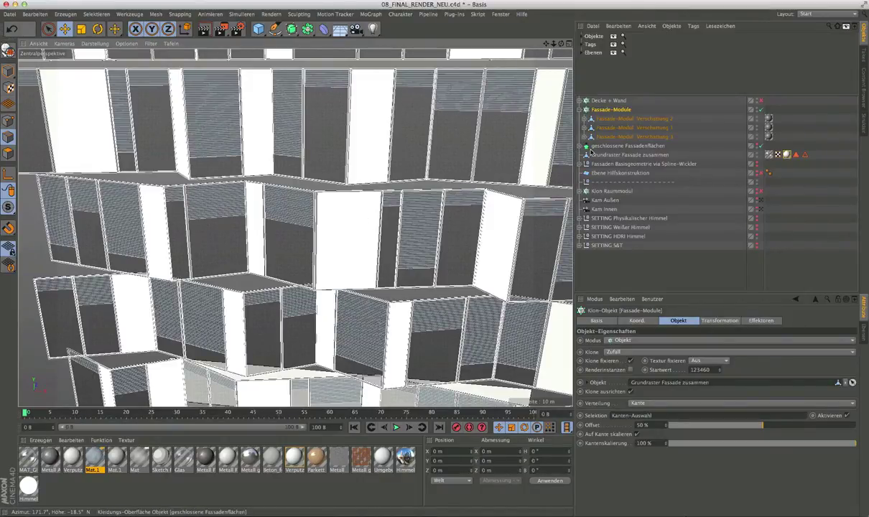
{"action": "left_click", "coordinate": [602, 155]}
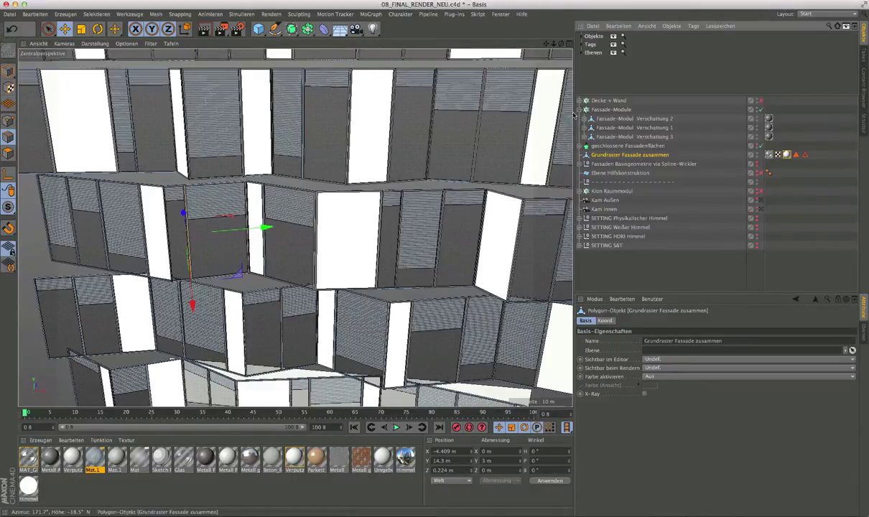
Test-move the base grid along Z, undo it, and select the Fassade-Module cloner.
{"action": "left_click_drag", "start_coordinate": [273, 208], "coordinate": [294, 227], "text": "alt"}
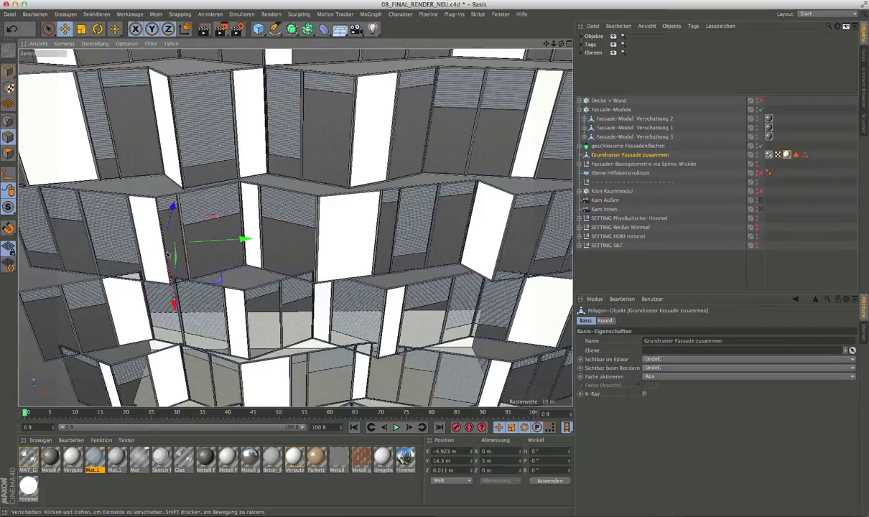
{"action": "mouse_move", "coordinate": [131, 230]}
{"action": "left_mouse_down", "text": "alt"}
{"action": "mouse_move", "coordinate": [112, 248]}
{"action": "mouse_move", "coordinate": [86, 223]}
{"action": "left_mouse_up", "text": "alt"}
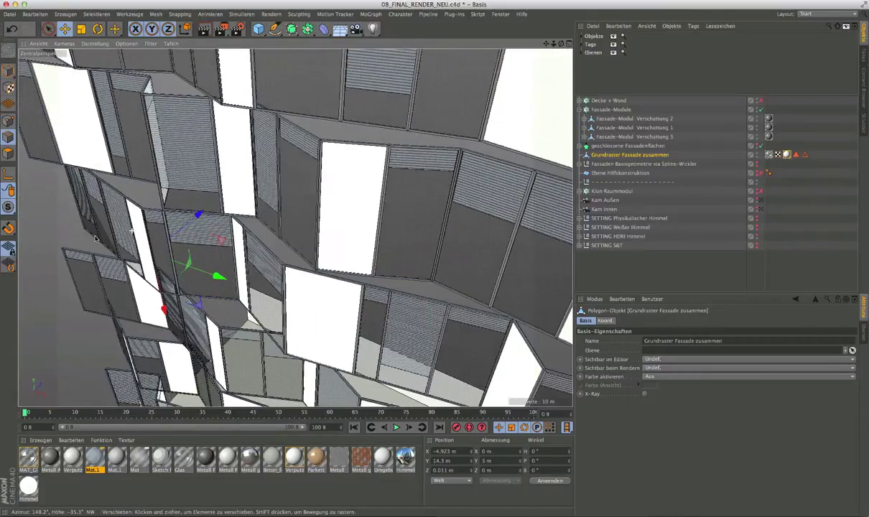
{"action": "mouse_move", "coordinate": [204, 219]}
{"action": "left_mouse_down"}
{"action": "mouse_move", "coordinate": [199, 225]}
{"action": "mouse_move", "coordinate": [229, 212]}
{"action": "left_mouse_up"}
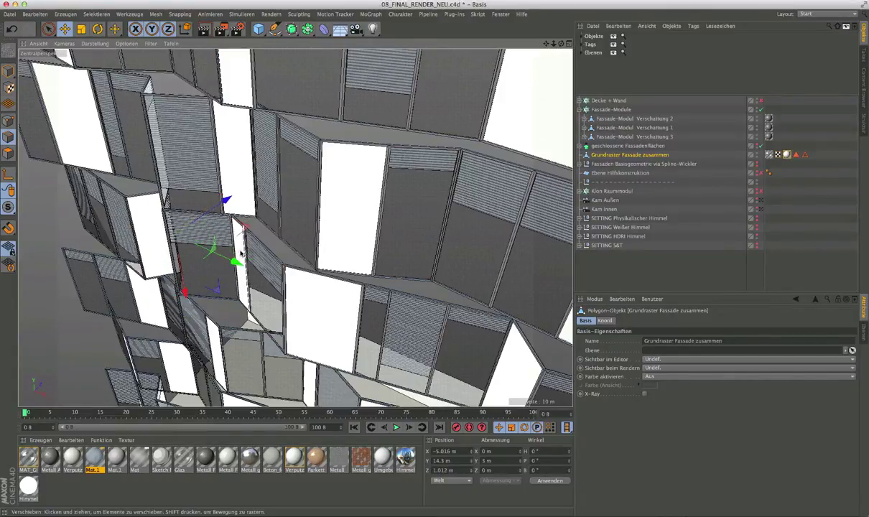
{"action": "mouse_move", "coordinate": [215, 227]}
{"action": "left_mouse_down", "text": "alt"}
{"action": "mouse_move", "coordinate": [262, 240]}
{"action": "mouse_move", "coordinate": [126, 247]}
{"action": "left_mouse_up", "text": "alt"}
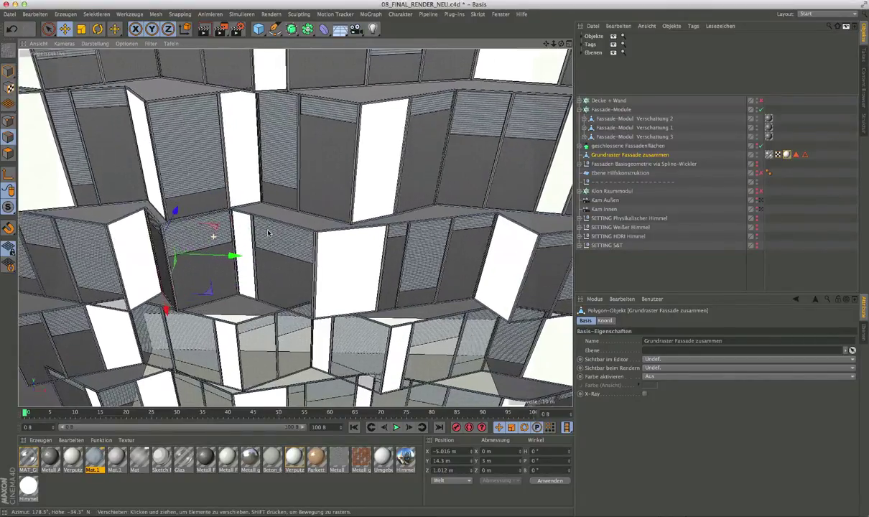
{"action": "left_click_drag", "start_coordinate": [213, 246], "coordinate": [96, 217], "text": "alt"}
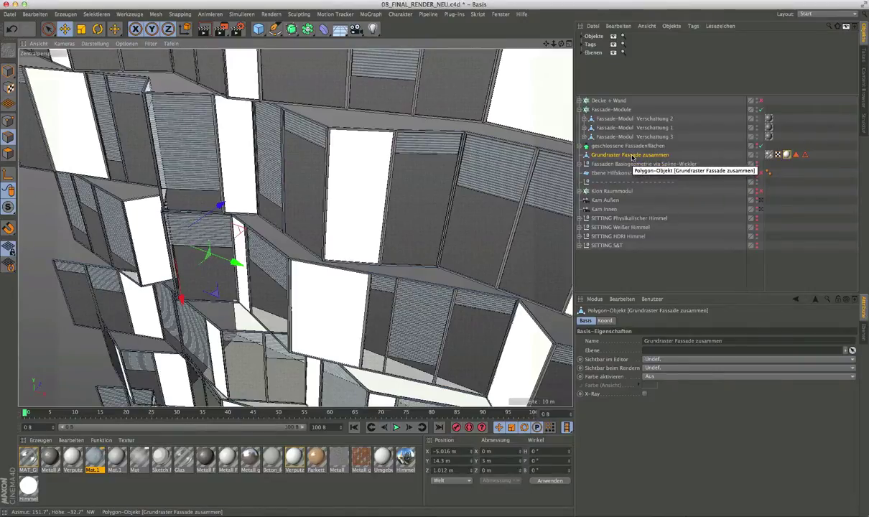
{"action": "key", "text": "ctrl+z"}
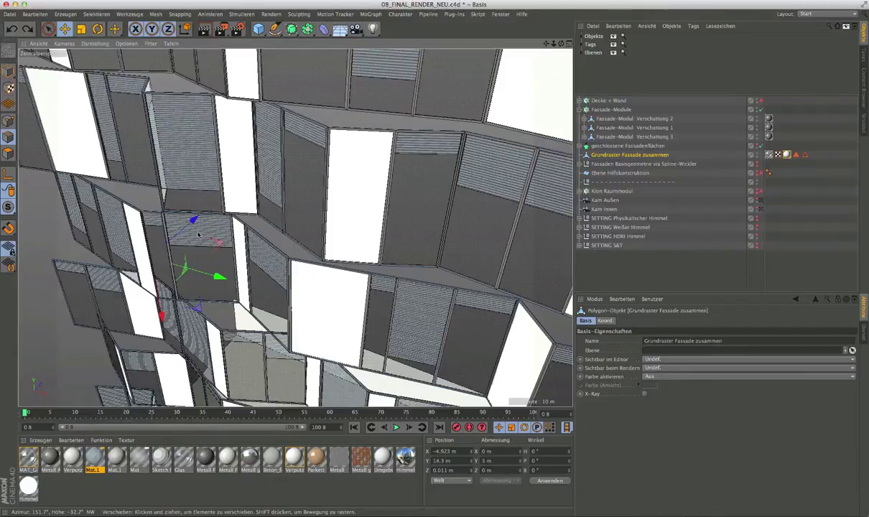
{"action": "left_click_drag", "start_coordinate": [197, 214], "coordinate": [417, 153], "text": "alt"}
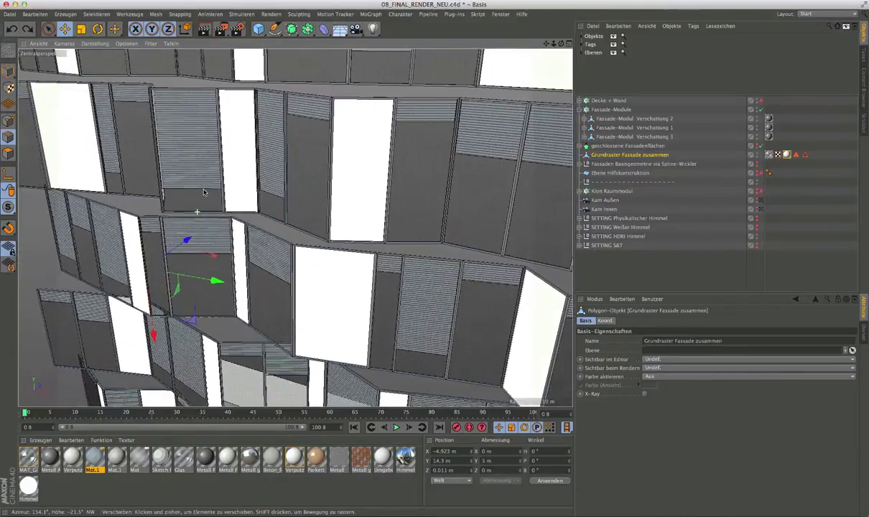
{"action": "left_click", "coordinate": [606, 109]}
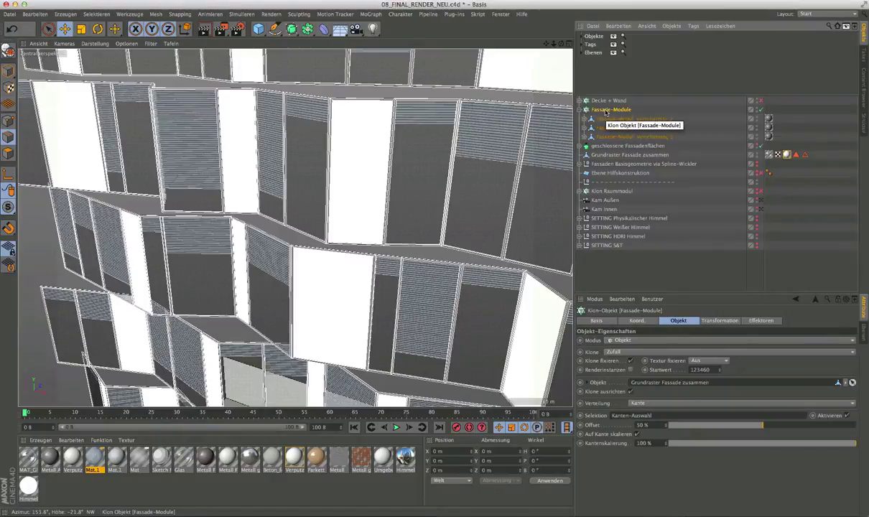
Disable Fassade-Module and restore the base grid's Kanten-Auswahl edge selection from its tag.
{"action": "left_click", "coordinate": [760, 110]}
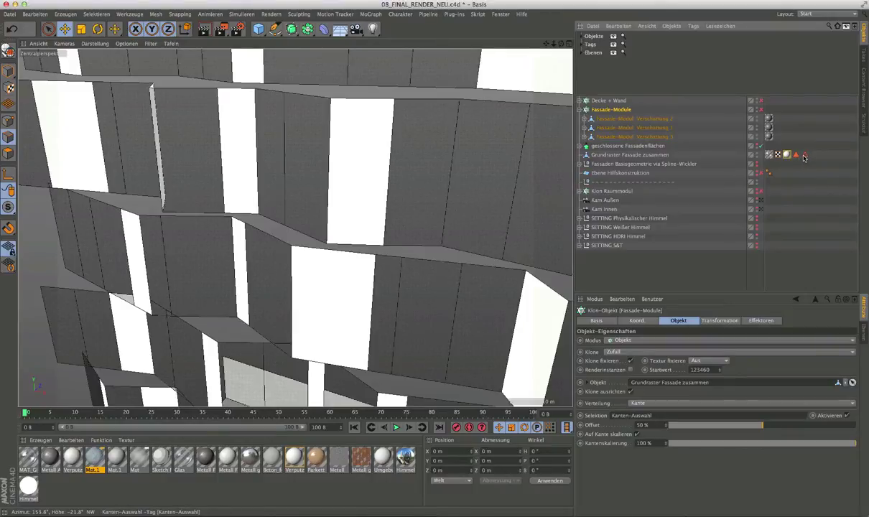
{"action": "left_click", "coordinate": [647, 155]}
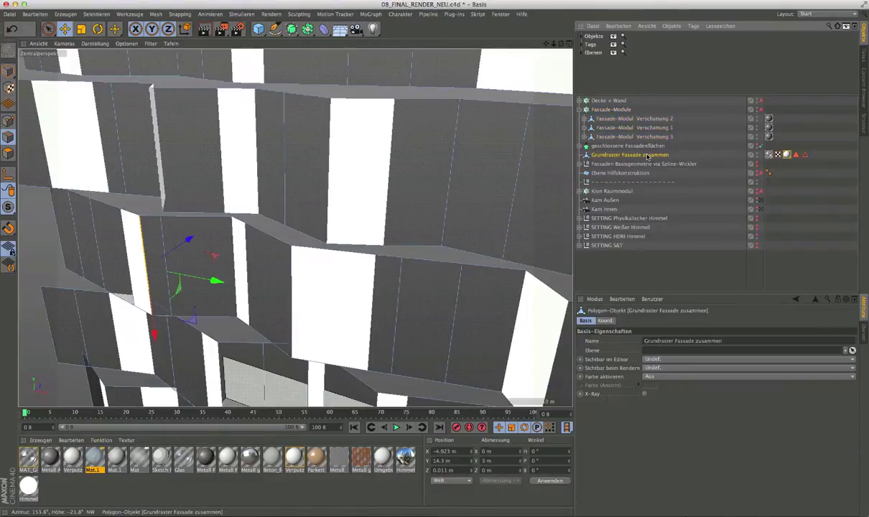
{"action": "left_click", "coordinate": [806, 156]}
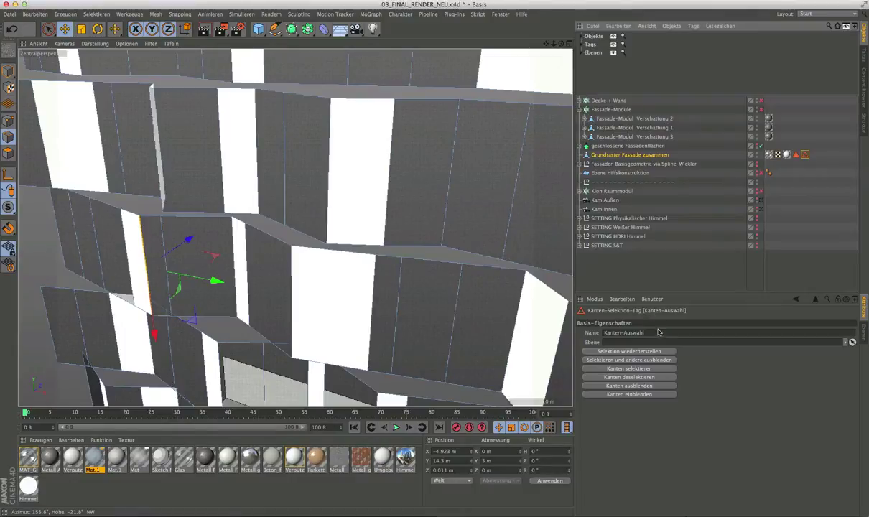
{"action": "left_click", "coordinate": [638, 352]}
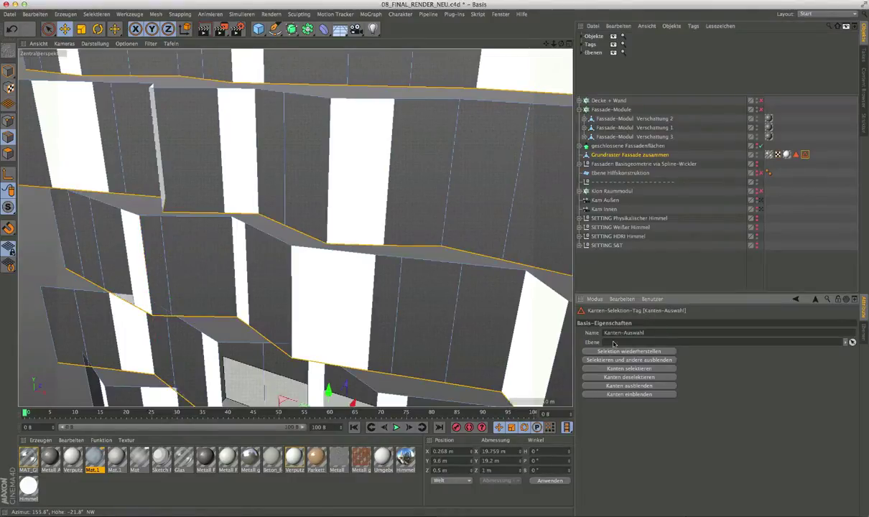
Zoom out to a side view of the facade and select Fassade-Modul Verschattung 3.
{"action": "scroll", "coordinate": [253, 215], "scroll_direction": "down", "scroll_amount": 3}
{"action": "left_click_drag", "start_coordinate": [252, 214], "coordinate": [390, 202], "text": "alt"}
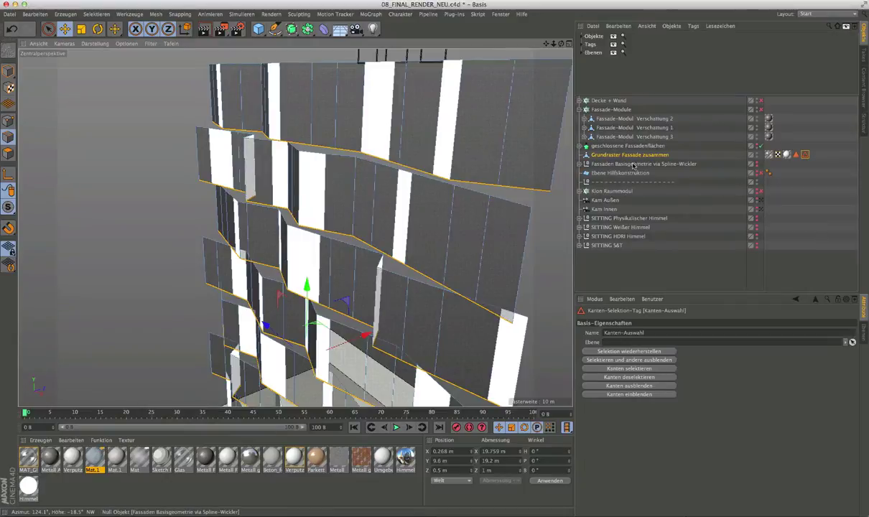
{"action": "scroll", "coordinate": [355, 270], "scroll_direction": "down", "scroll_amount": 2}
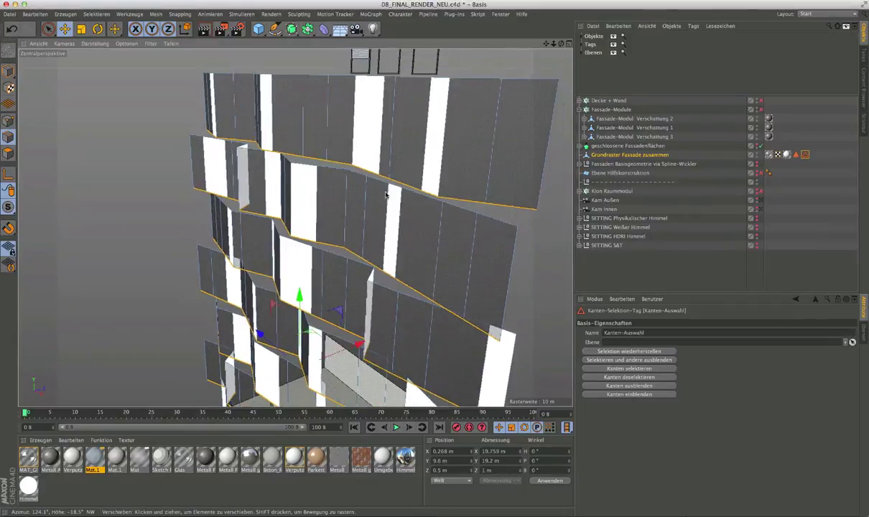
{"action": "scroll", "coordinate": [355, 271], "scroll_direction": "down", "scroll_amount": 3}
{"action": "scroll", "coordinate": [354, 271], "scroll_direction": "down", "scroll_amount": 1}
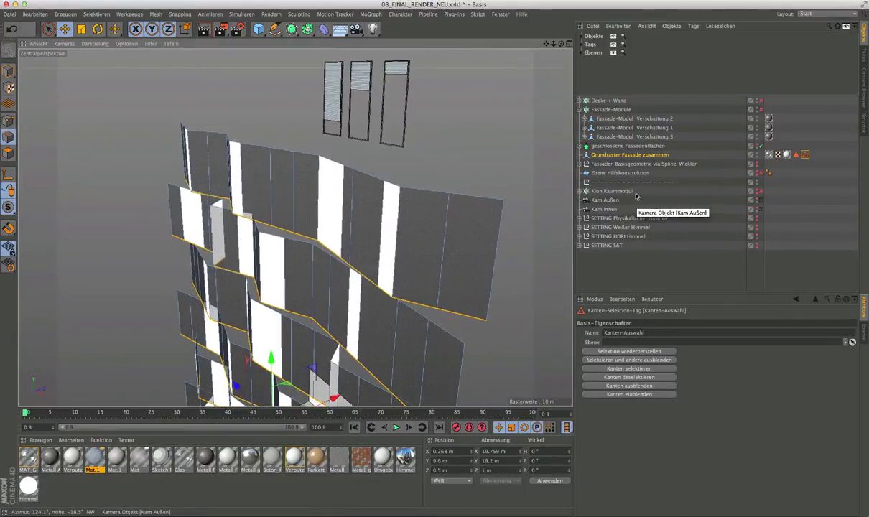
{"action": "left_click", "coordinate": [654, 138]}
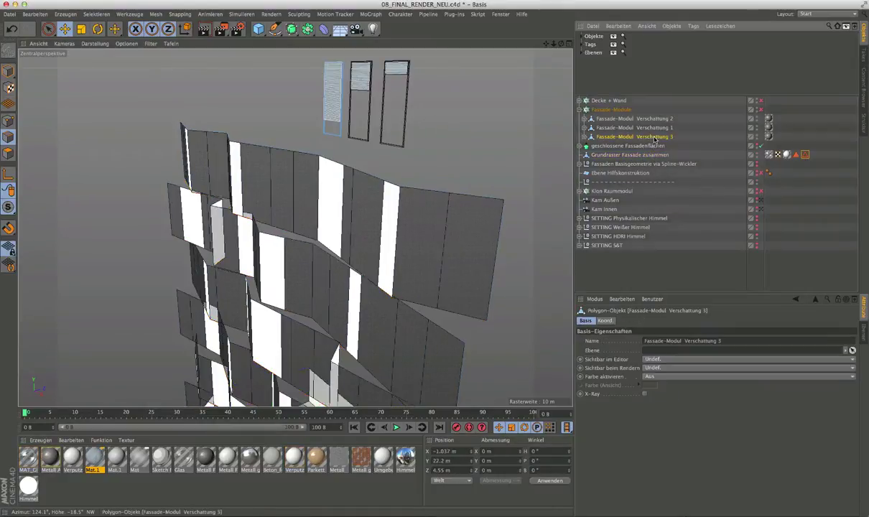
Select the Fassade-Module cloner, then bring up Systematik der Kloner 2 Blatt1.pdf in Preview.
{"action": "left_click", "coordinate": [8, 72]}
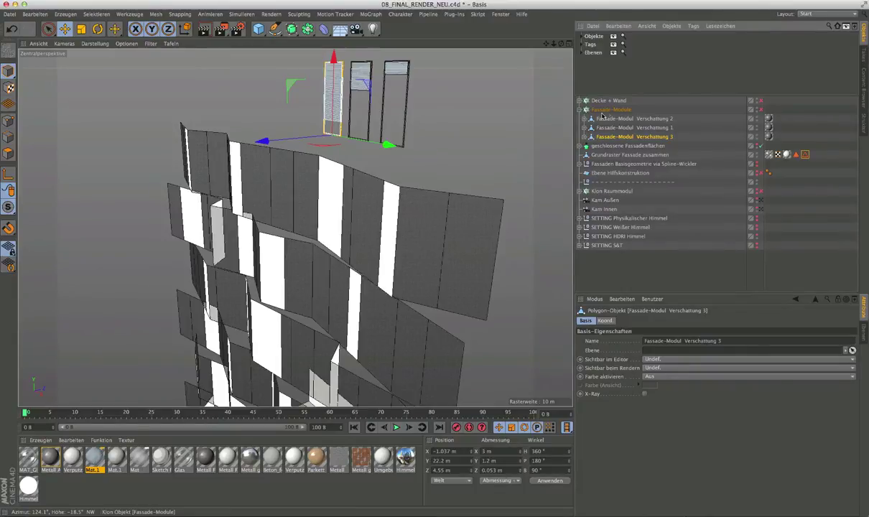
{"action": "left_click", "coordinate": [609, 110]}
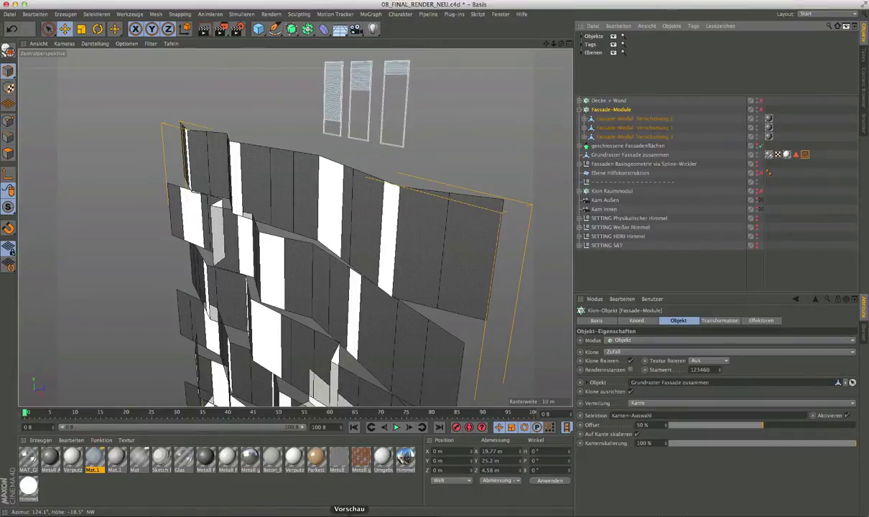
{"action": "left_click", "coordinate": [349, 515]}
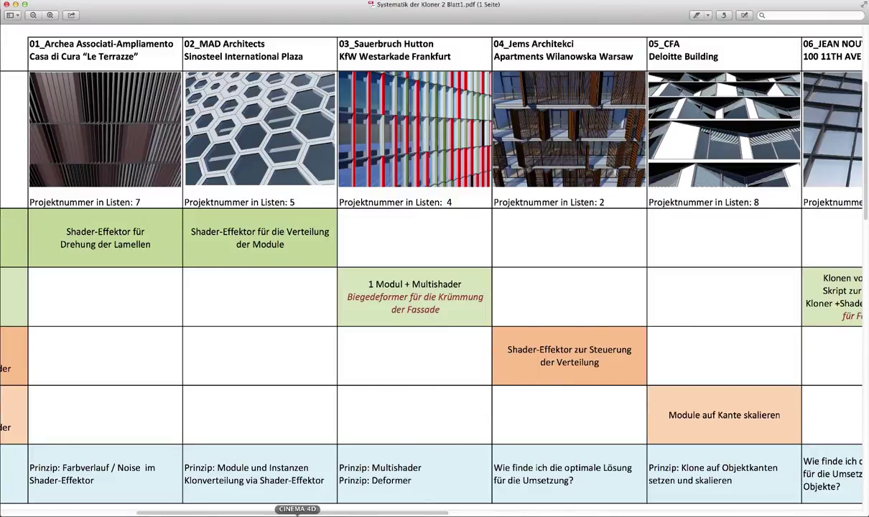
Scroll the Kloner-Systematik table sideways through its reference-project columns.
{"action": "left_click_drag", "start_coordinate": [283, 512], "coordinate": [166, 512]}
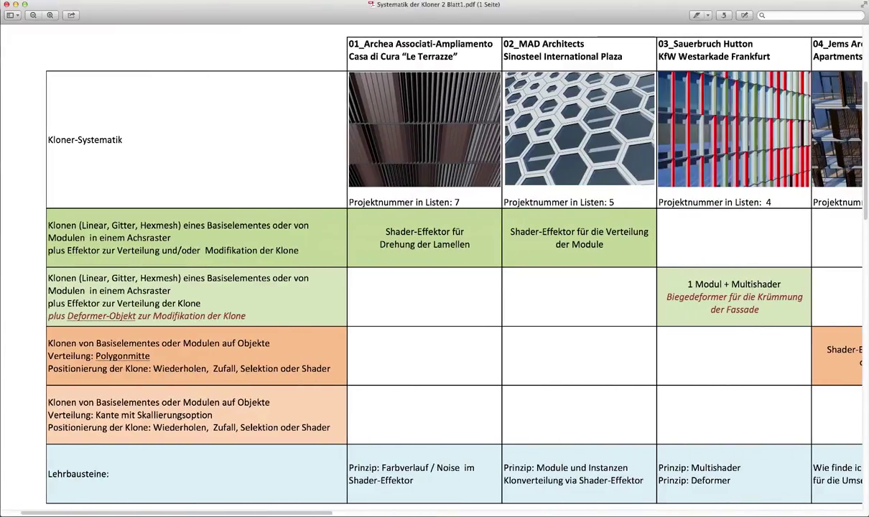
{"action": "scroll", "coordinate": [453, 287], "scroll_direction": "right", "scroll_amount": 1}
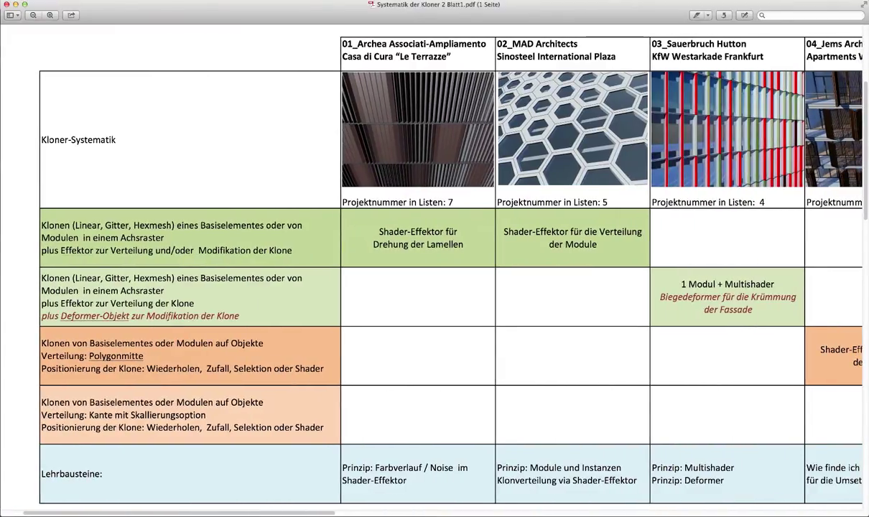
{"action": "scroll", "coordinate": [453, 287], "scroll_direction": "right", "scroll_amount": 1}
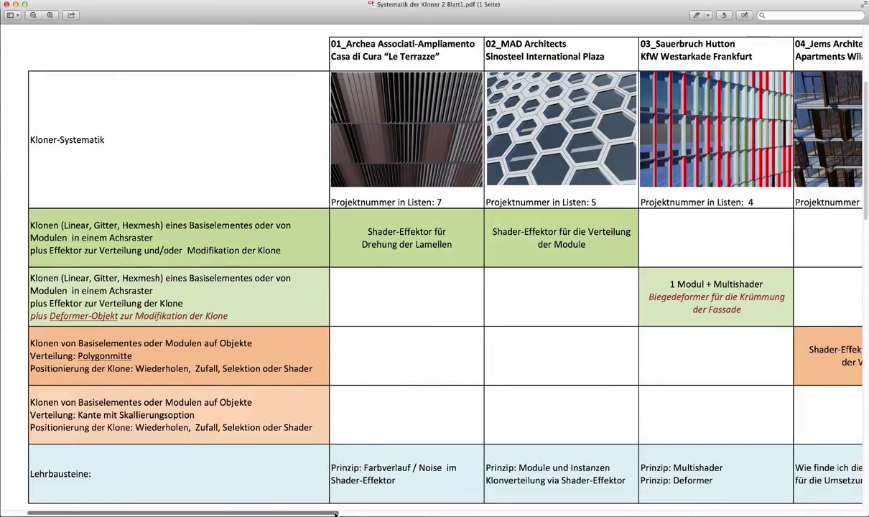
{"action": "left_click_drag", "start_coordinate": [295, 512], "coordinate": [384, 512]}
{"action": "scroll", "coordinate": [641, 170], "scroll_direction": "right", "scroll_amount": 5}
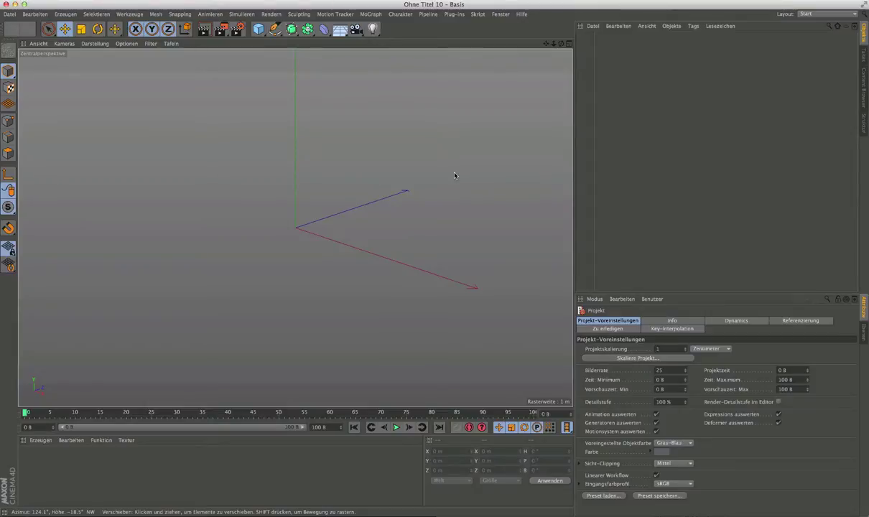
Add a Würfel cube and set its Y size to 0.2 m, making a 2 × 0.2 × 2 m slab.
{"action": "left_click_drag", "start_coordinate": [547, 53], "coordinate": [536, 79], "text": "alt"}
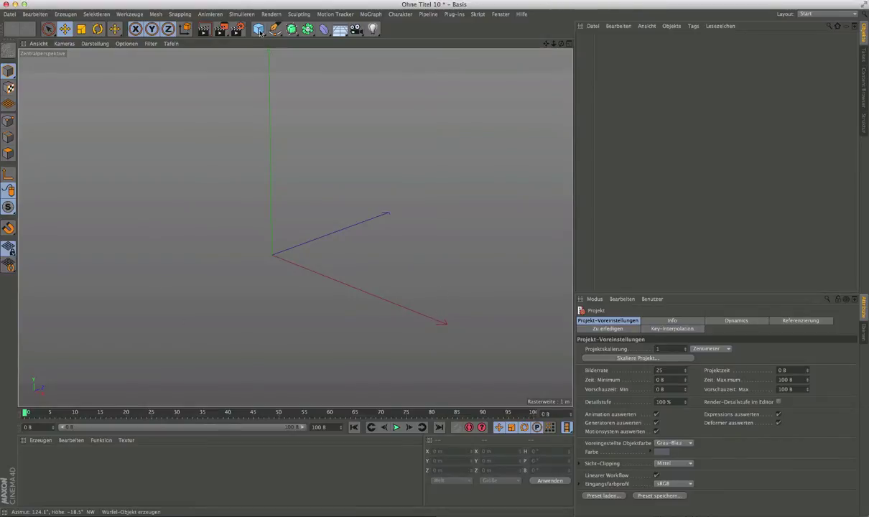
{"action": "left_click_drag", "start_coordinate": [260, 32], "coordinate": [359, 38]}
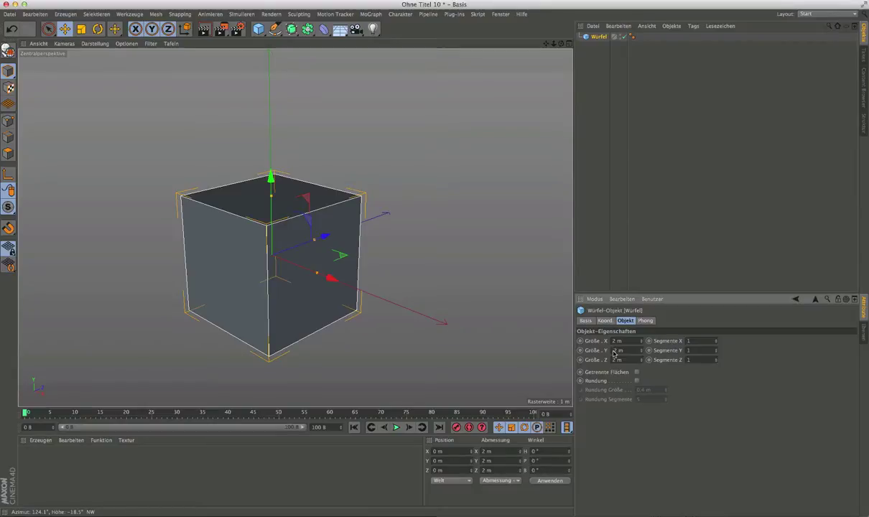
{"action": "type", "text": "0.2"}
{"action": "key", "text": "Return"}
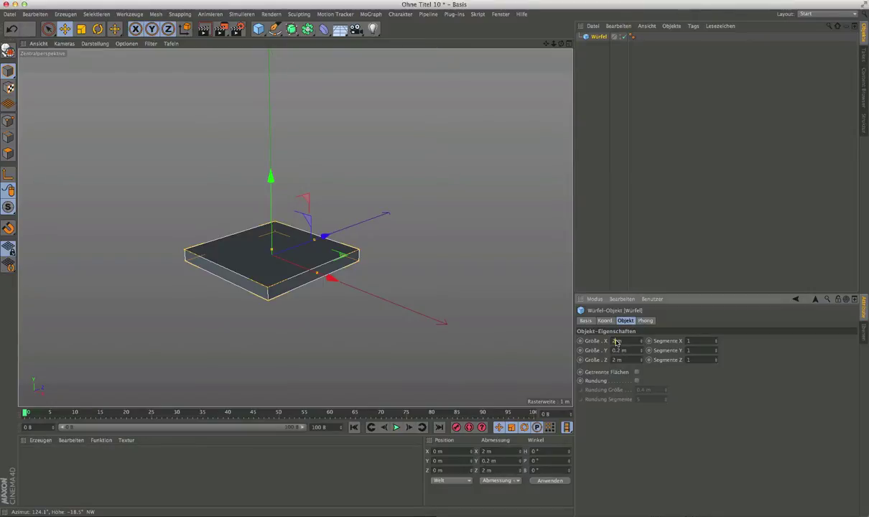
Enlarge the Würfel slab to 20 m in size X and 10 m in size Z.
{"action": "type", "text": "0"}
{"action": "key", "text": "Return"}
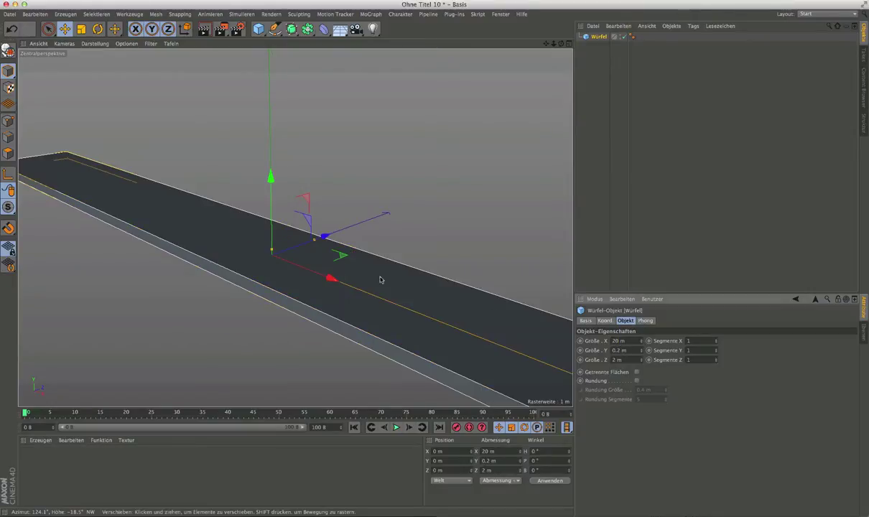
{"action": "scroll", "coordinate": [311, 274], "scroll_direction": "down", "scroll_amount": 3}
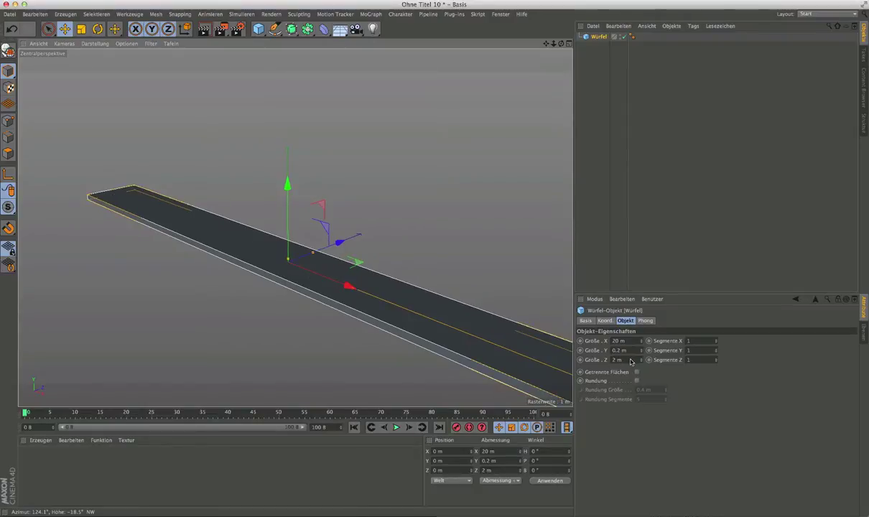
{"action": "left_click_drag", "start_coordinate": [631, 361], "coordinate": [594, 361]}
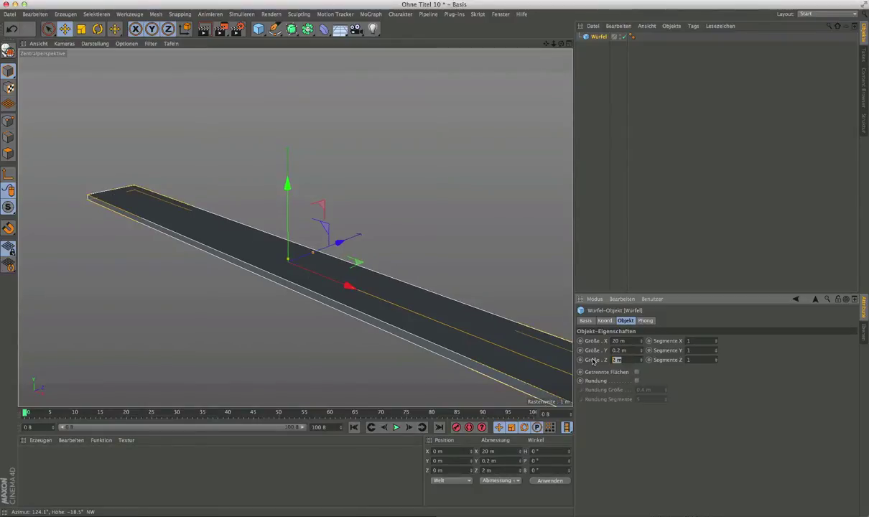
{"action": "type", "text": "10"}
{"action": "key", "text": "Return"}
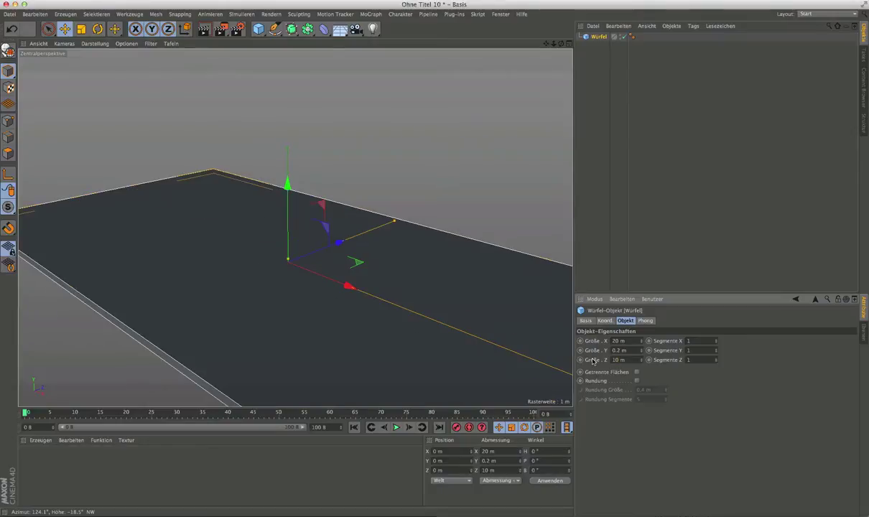
Move the slab to Z position 5 m in the coordinate manager.
{"action": "scroll", "coordinate": [385, 257], "scroll_direction": "down", "scroll_amount": 2}
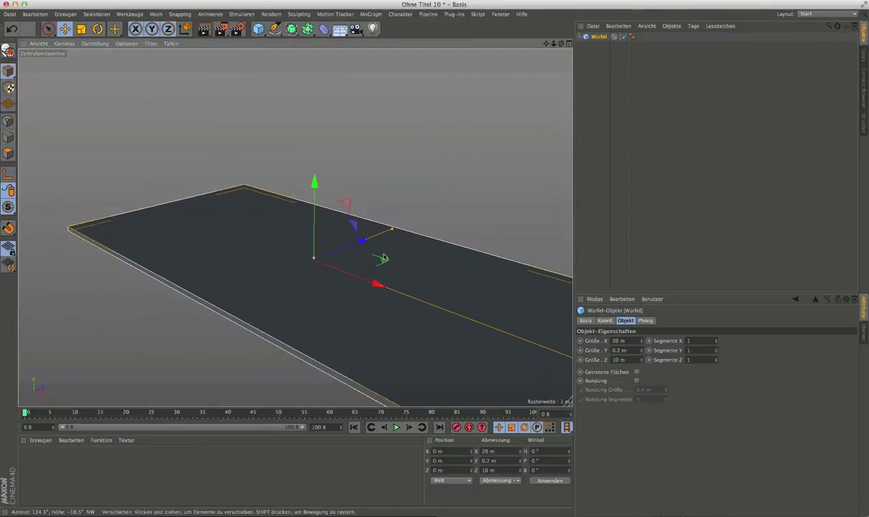
{"action": "middle_click_drag", "start_coordinate": [510, 55], "coordinate": [446, 199], "text": "alt"}
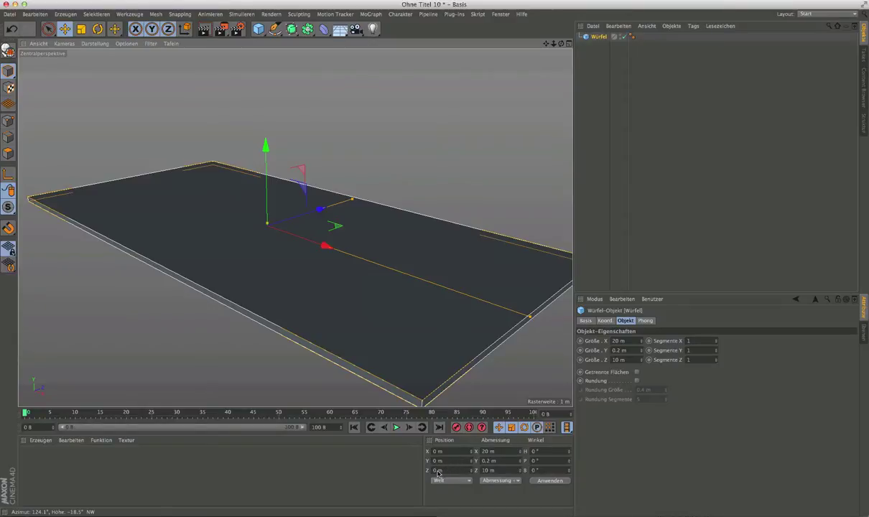
{"action": "left_click", "coordinate": [438, 470]}
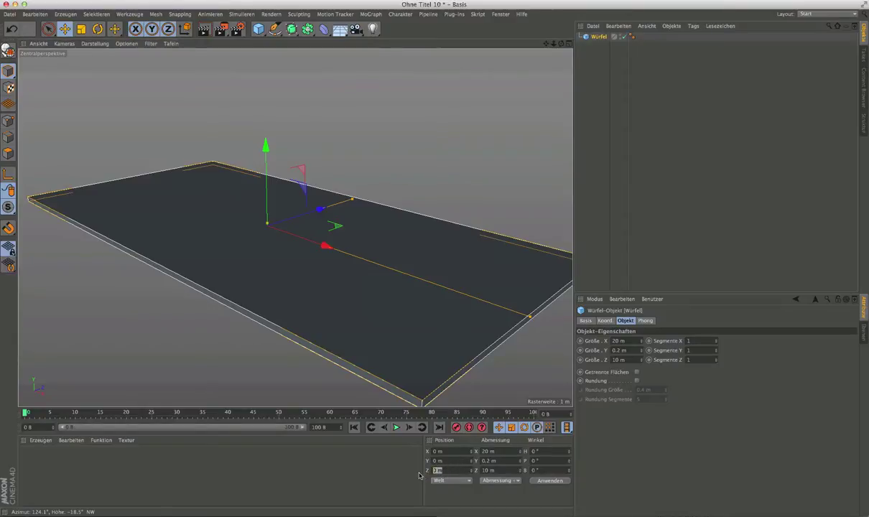
{"action": "type", "text": "1"}
{"action": "key", "text": "Return"}
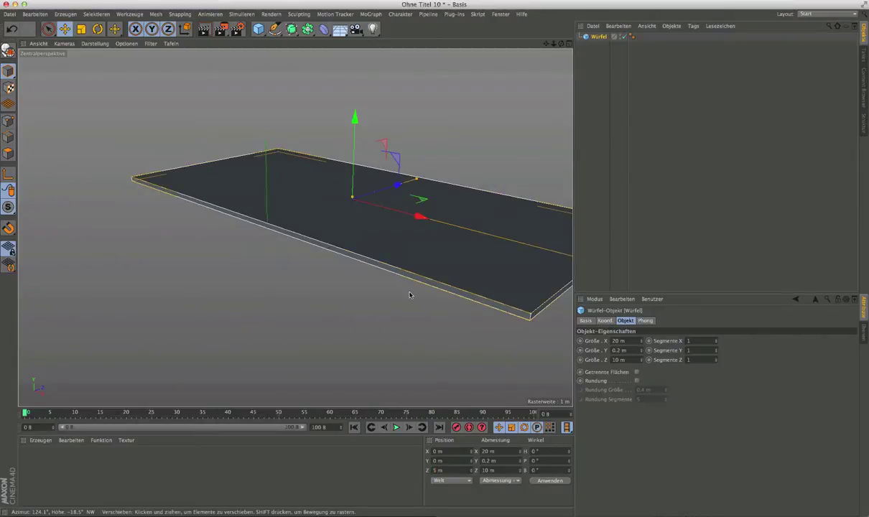
{"action": "left_click", "coordinate": [599, 151]}
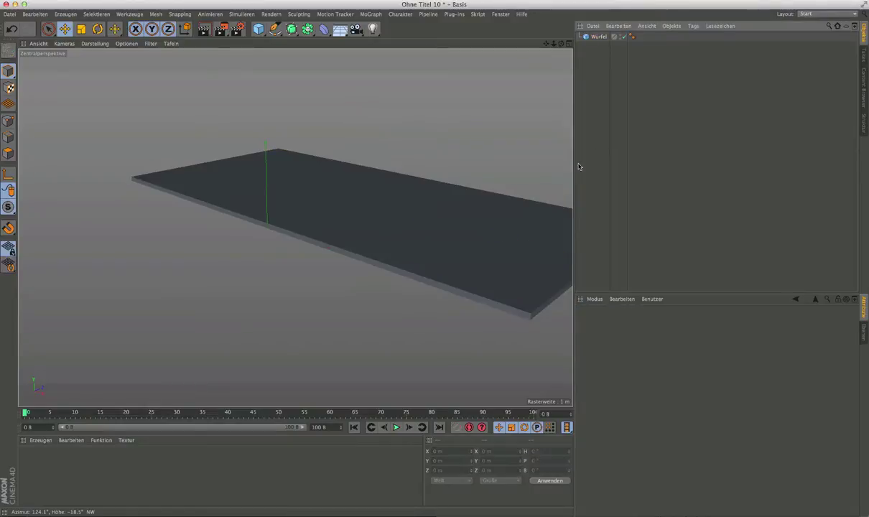
{"action": "mouse_move", "coordinate": [262, 212]}
{"action": "left_mouse_down", "text": "alt"}
{"action": "mouse_move", "coordinate": [223, 227]}
{"action": "mouse_move", "coordinate": [316, 227]}
{"action": "mouse_move", "coordinate": [415, 245]}
{"action": "mouse_move", "coordinate": [442, 235]}
{"action": "mouse_move", "coordinate": [266, 239]}
{"action": "left_mouse_up", "text": "alt"}
{"action": "scroll", "coordinate": [301, 237], "scroll_direction": "up", "scroll_amount": 1}
{"action": "scroll", "coordinate": [286, 238], "scroll_direction": "up", "scroll_amount": 3}
{"action": "scroll", "coordinate": [286, 237], "scroll_direction": "up", "scroll_amount": 2}
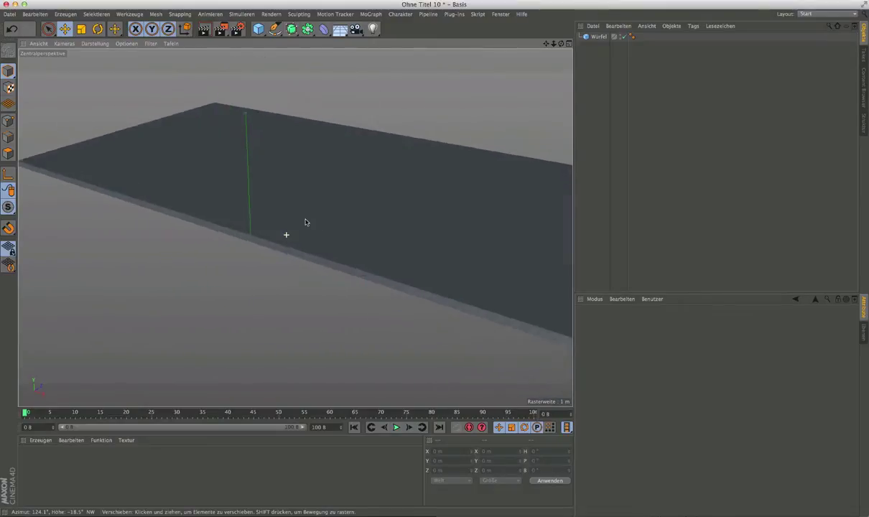
{"action": "scroll", "coordinate": [286, 237], "scroll_direction": "up", "scroll_amount": 1}
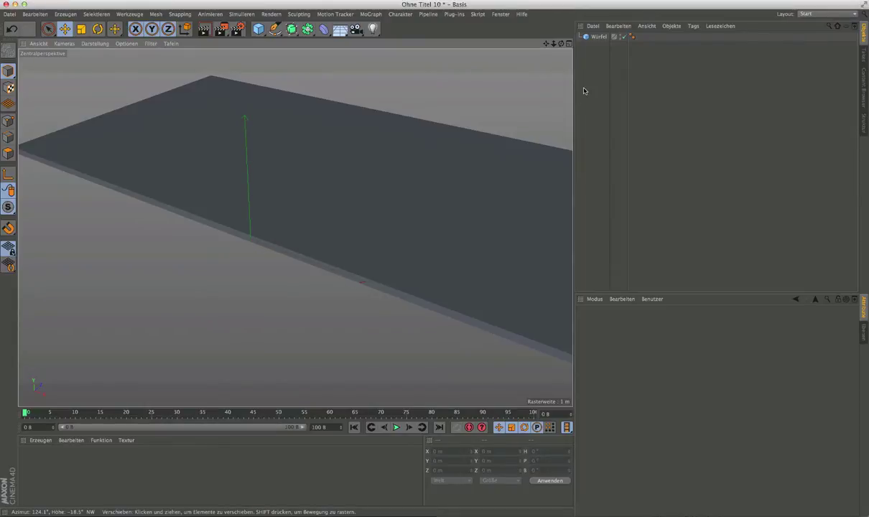
{"action": "left_click", "coordinate": [596, 37]}
{"action": "scroll", "coordinate": [241, 258], "scroll_direction": "down", "scroll_amount": 2}
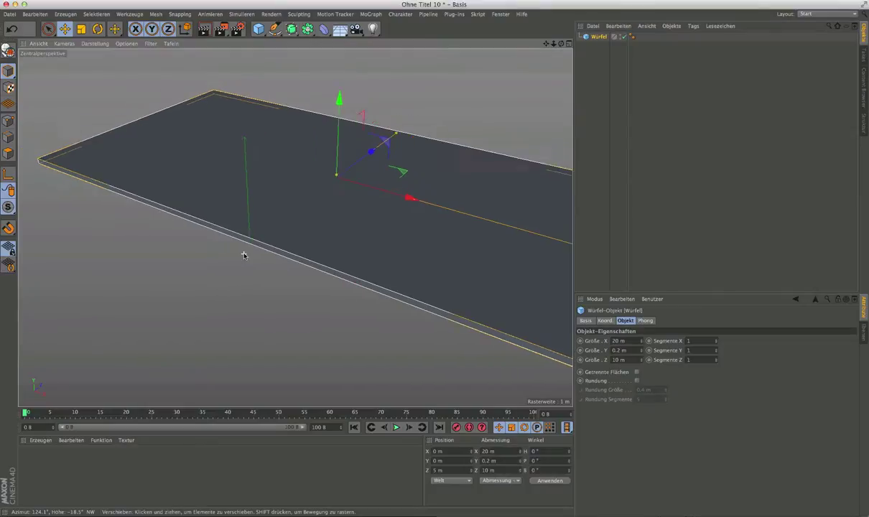
{"action": "scroll", "coordinate": [262, 251], "scroll_direction": "down", "scroll_amount": 1}
{"action": "scroll", "coordinate": [251, 229], "scroll_direction": "down", "scroll_amount": 2}
{"action": "left_click_drag", "start_coordinate": [249, 226], "coordinate": [258, 231], "text": "alt"}
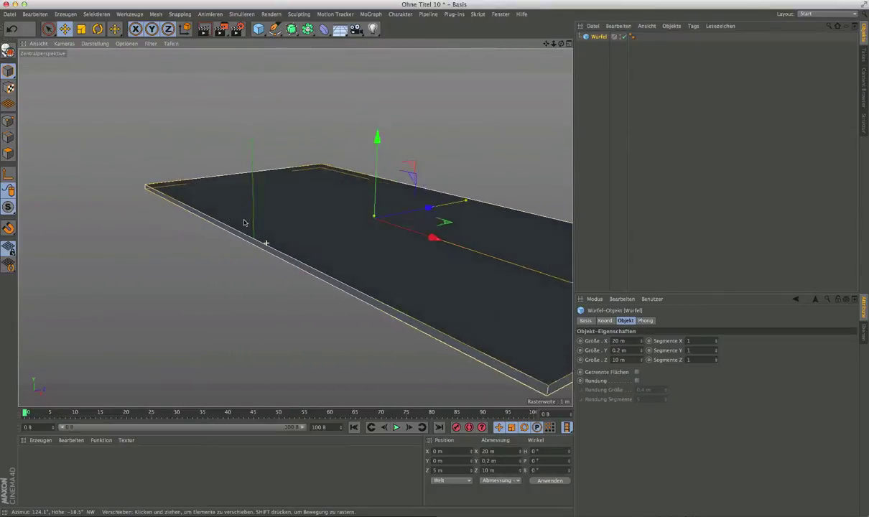
{"action": "scroll", "coordinate": [253, 241], "scroll_direction": "down", "scroll_amount": 3}
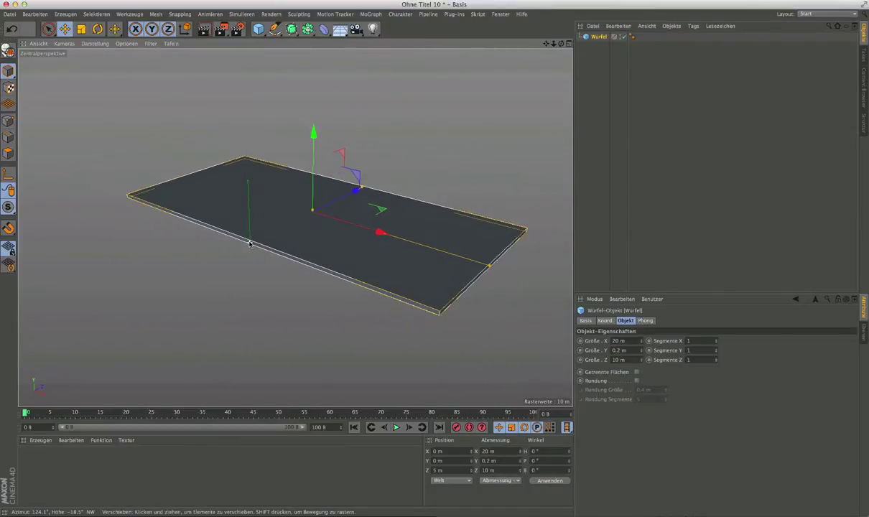
{"action": "left_click_drag", "start_coordinate": [253, 242], "coordinate": [252, 264], "text": "alt"}
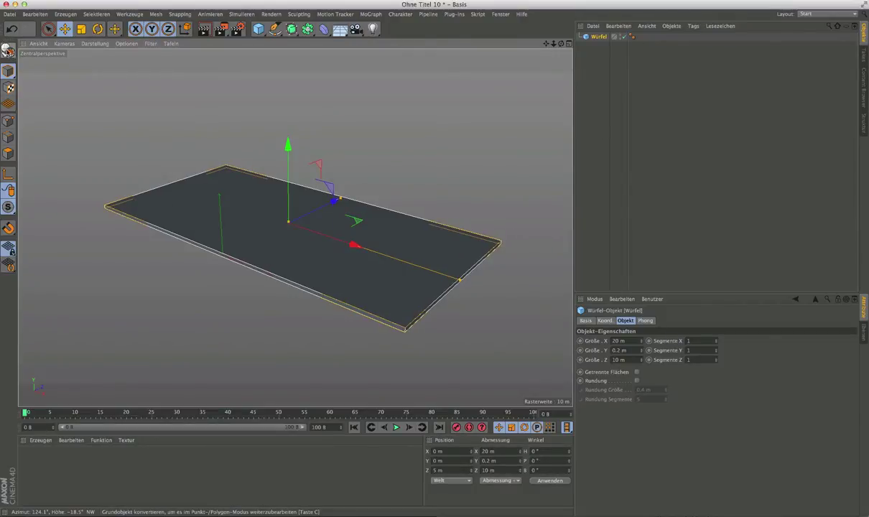
Make the Würfel slab editable and select its long back top edge in Edge mode.
{"action": "left_click", "coordinate": [9, 50]}
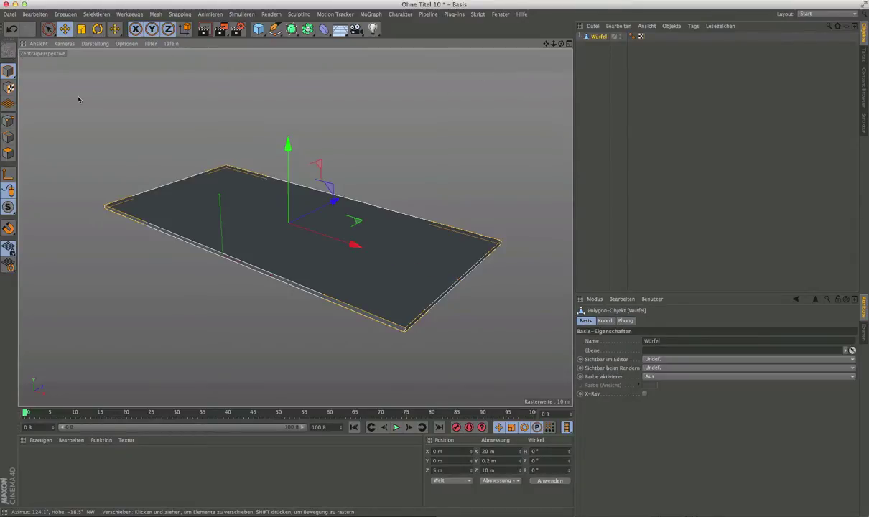
{"action": "left_click", "coordinate": [9, 138]}
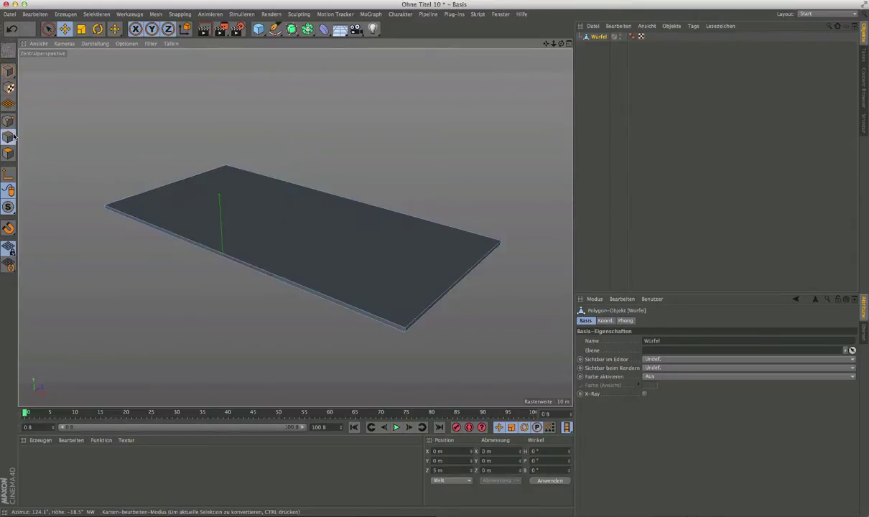
{"action": "left_click", "coordinate": [325, 191]}
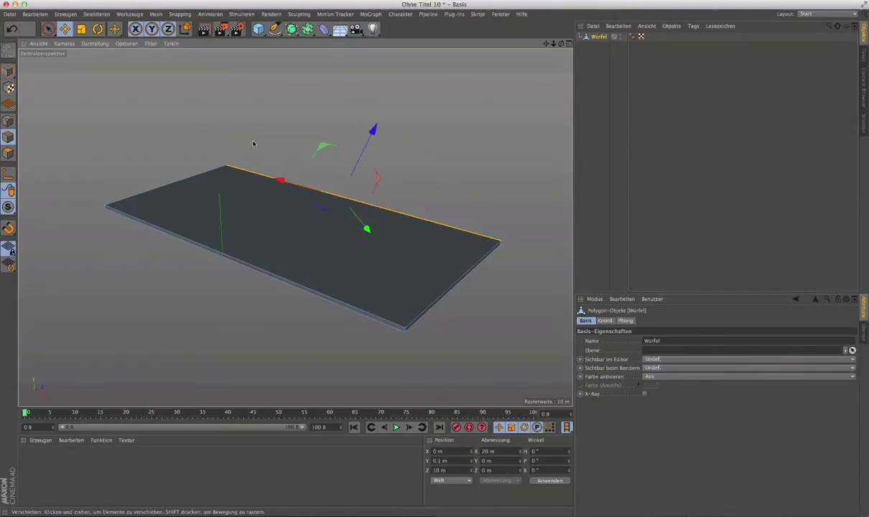
Extrude the selected back edge with the Extrude tool using a 3 m offset.
{"action": "right_click", "coordinate": [248, 177]}
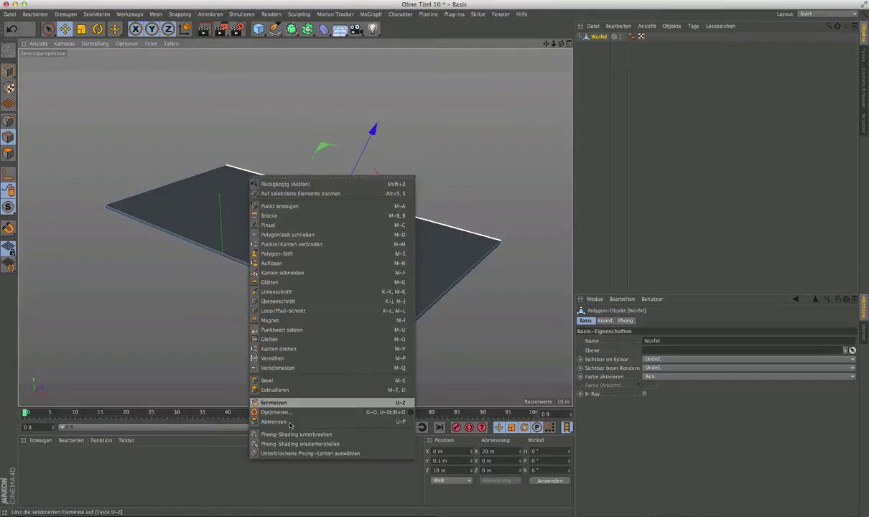
{"action": "left_click", "coordinate": [272, 390]}
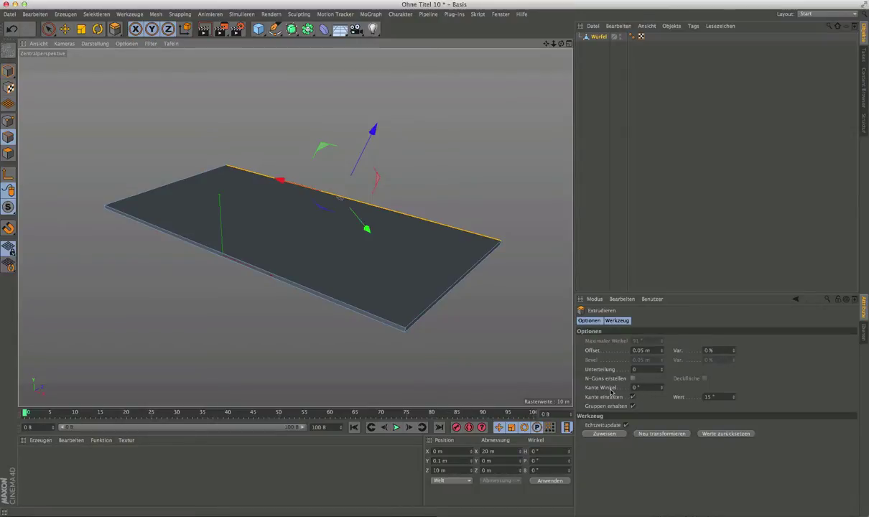
{"action": "left_click", "coordinate": [650, 392]}
{"action": "type", "text": "5"}
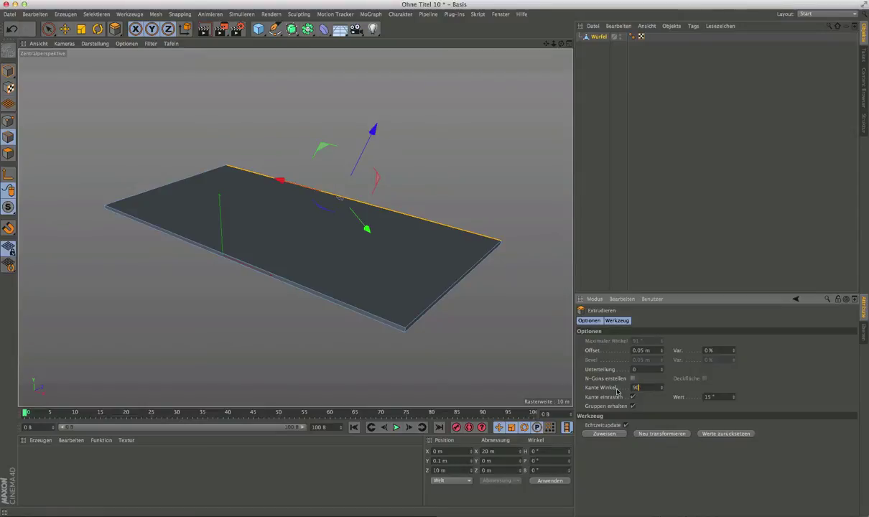
{"action": "key", "text": "Return"}
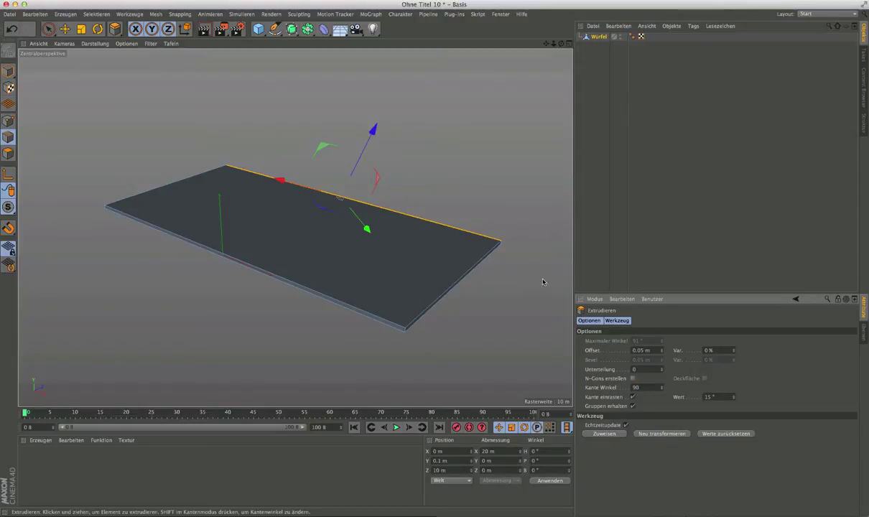
{"action": "left_click", "coordinate": [638, 350]}
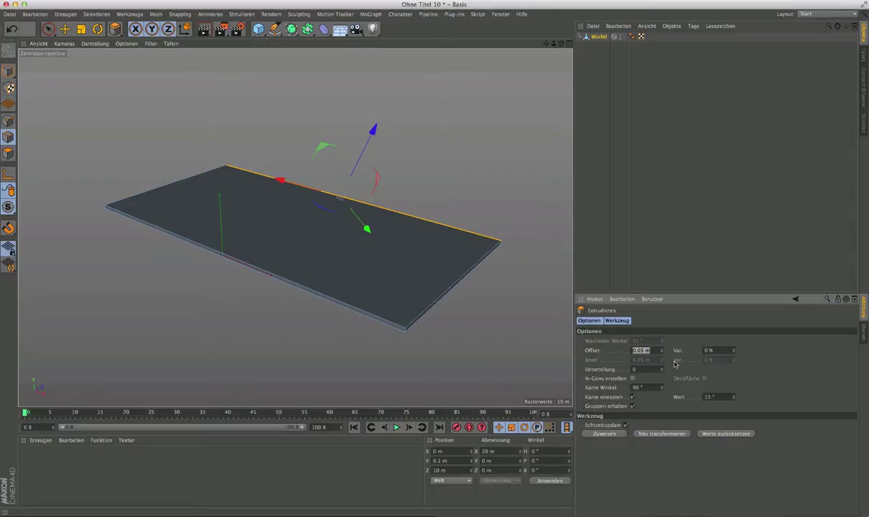
{"action": "type", "text": "3"}
{"action": "left_click", "coordinate": [658, 435]}
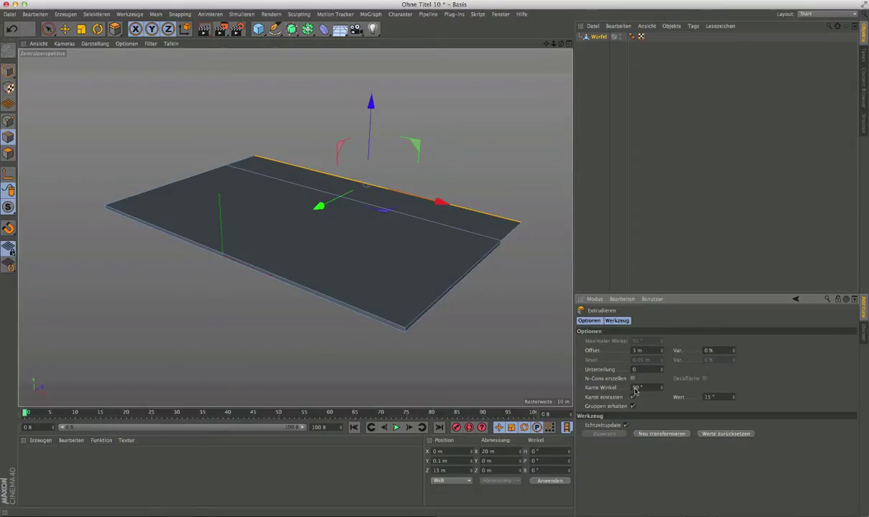
Correct the extrusion to a 0° edge angle and −3 m offset so the wall stands upright.
{"action": "type", "text": "0"}
{"action": "key", "text": "Return"}
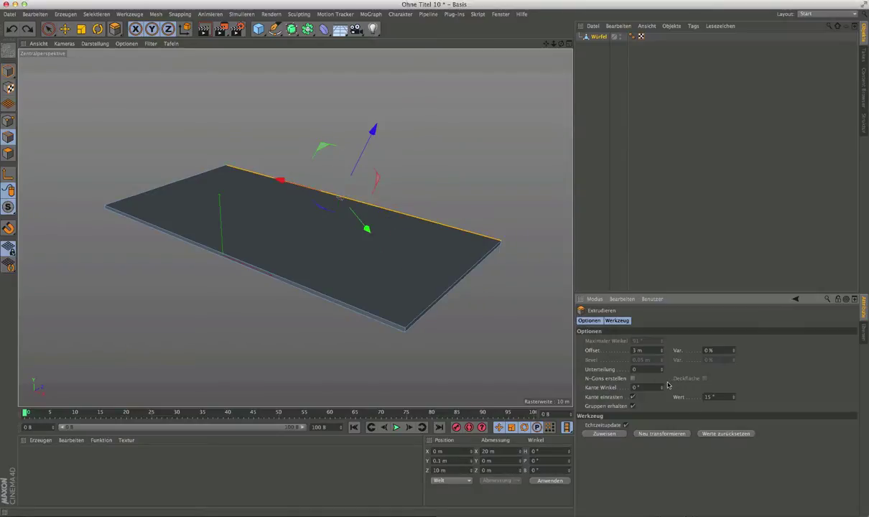
{"action": "left_click", "coordinate": [632, 351]}
{"action": "type", "text": "-3"}
{"action": "key", "text": "Return"}
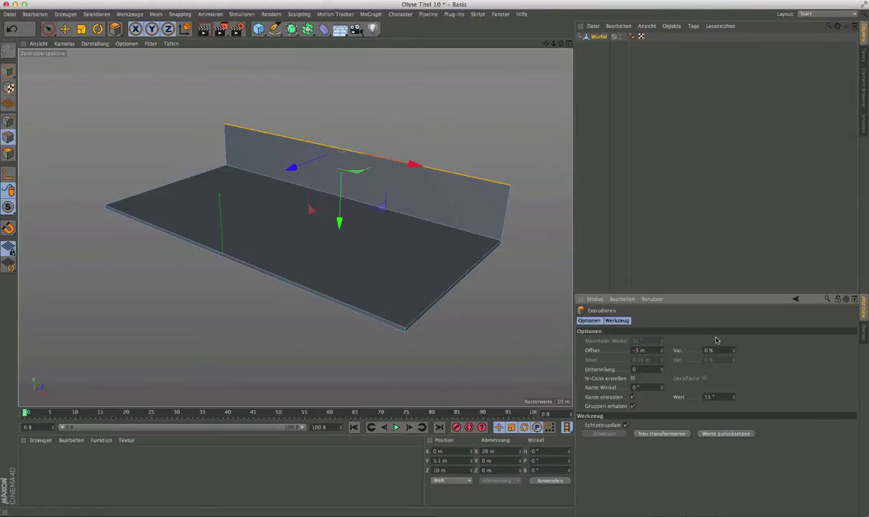
{"action": "left_click_drag", "start_coordinate": [460, 253], "coordinate": [431, 219], "text": "alt"}
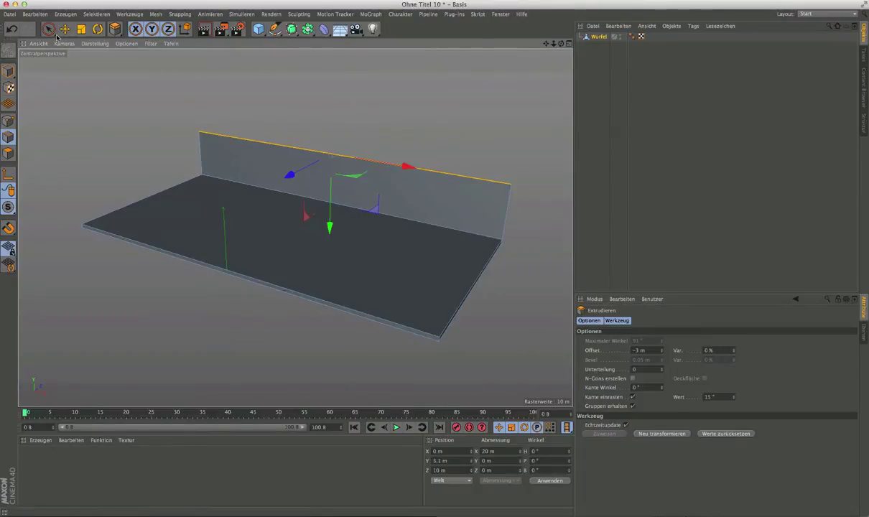
Add a MoGraph Klon cloner object to the scene.
{"action": "left_click", "coordinate": [48, 30]}
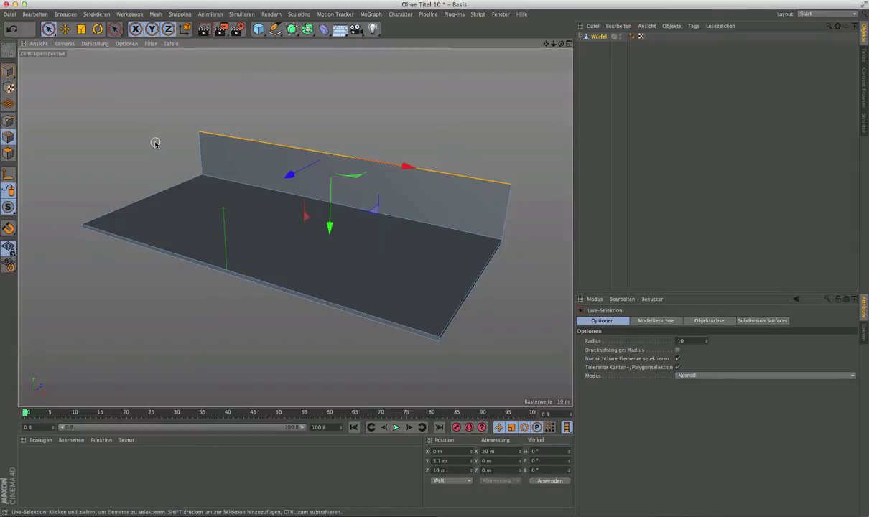
{"action": "left_click", "coordinate": [370, 14]}
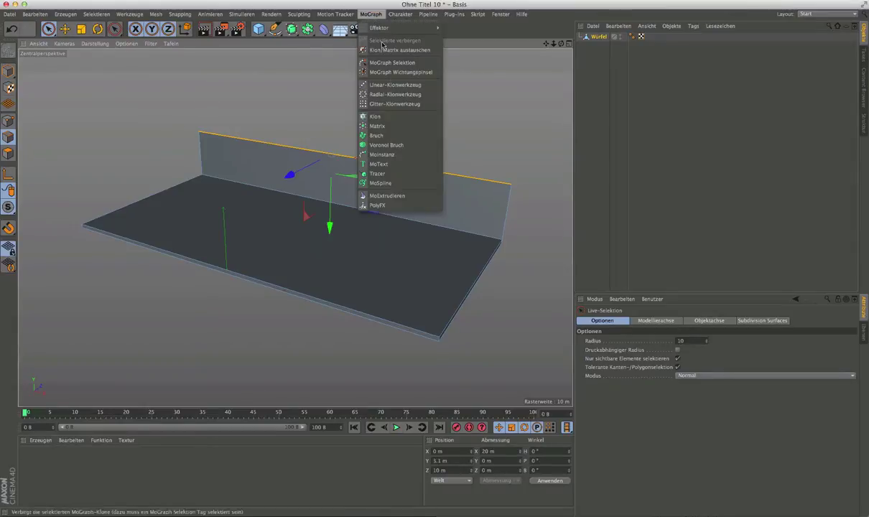
{"action": "left_click", "coordinate": [396, 117]}
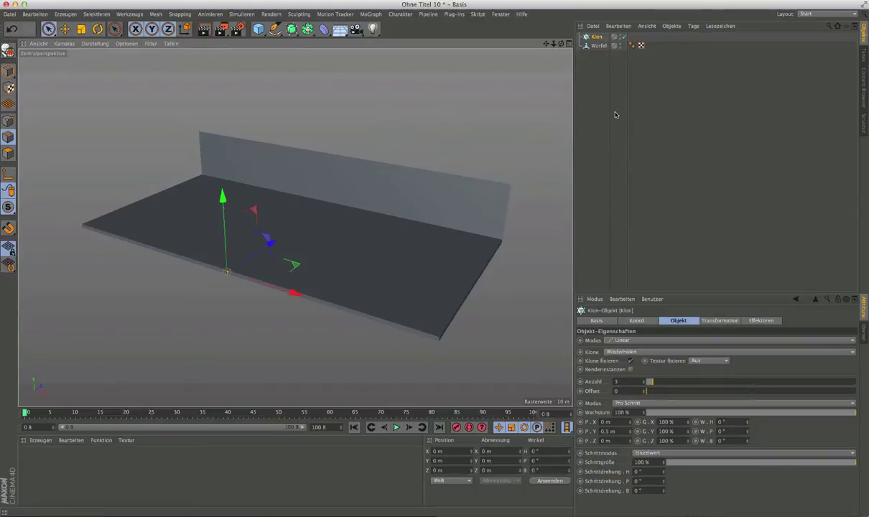
Rename the Würfel object to 'Decke + Wand'.
{"action": "double_click", "coordinate": [599, 47]}
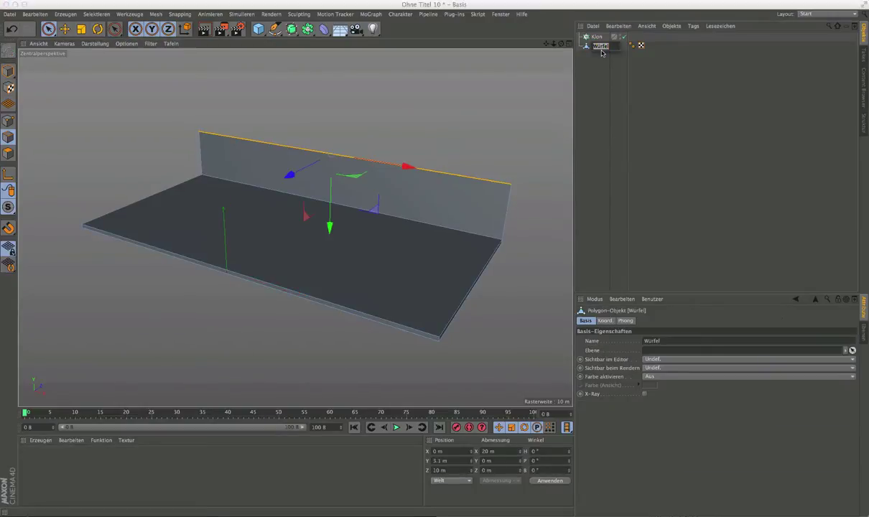
{"action": "type", "text": "B"}
{"action": "type", "text": "Wa"}
{"action": "type", "text": "nd"}
{"action": "key", "text": "Return"}
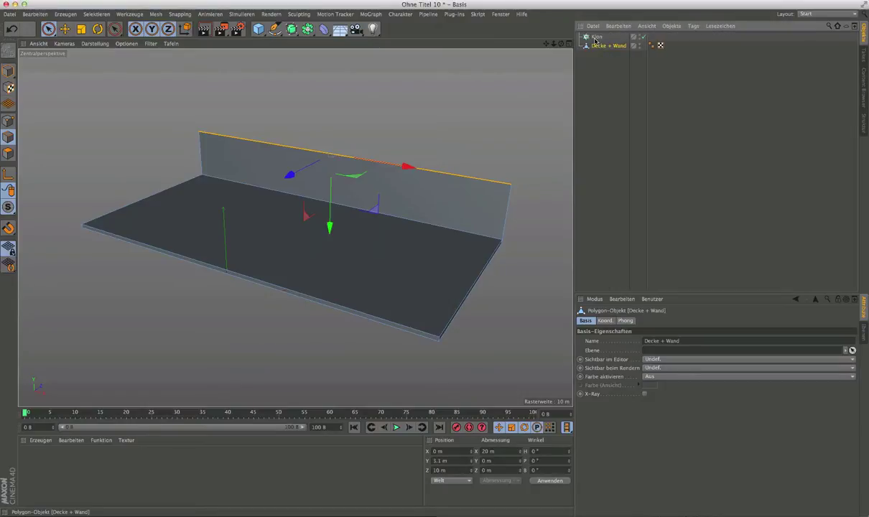
Nest Decke + Wand under Klon and orbit to inspect the stacked copies.
{"action": "left_click_drag", "start_coordinate": [608, 45], "coordinate": [595, 37]}
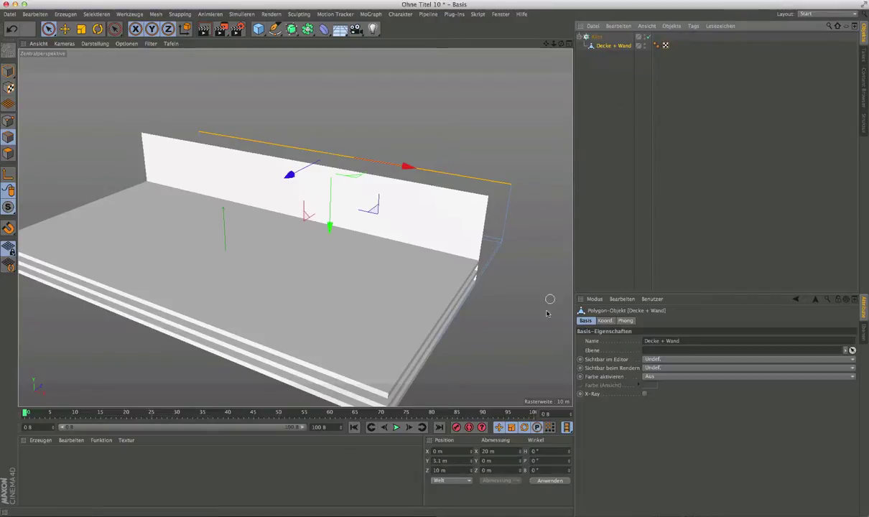
{"action": "left_click", "coordinate": [9, 71]}
{"action": "scroll", "coordinate": [185, 126], "scroll_direction": "down", "scroll_amount": 3}
{"action": "left_click_drag", "start_coordinate": [186, 126], "coordinate": [255, 169], "text": "alt"}
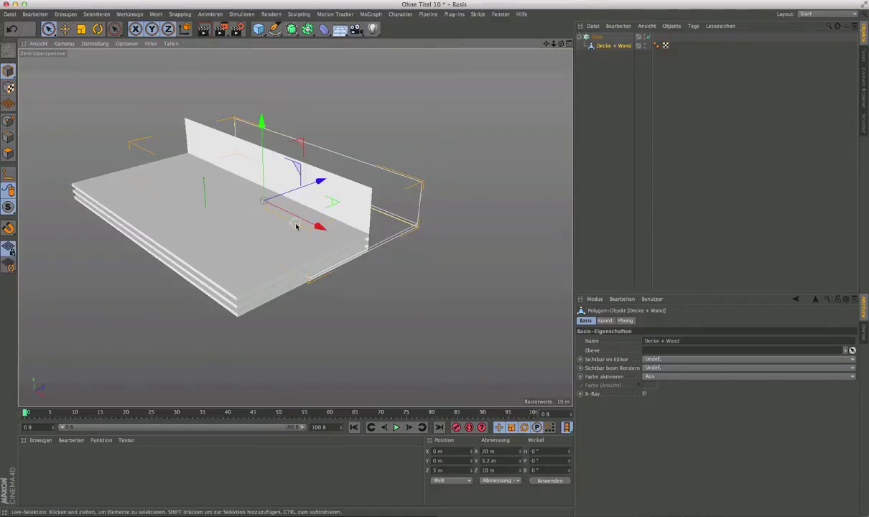
{"action": "mouse_move", "coordinate": [297, 225]}
{"action": "left_mouse_down", "text": "alt"}
{"action": "mouse_move", "coordinate": [204, 221]}
{"action": "mouse_move", "coordinate": [301, 229]}
{"action": "left_mouse_up", "text": "alt"}
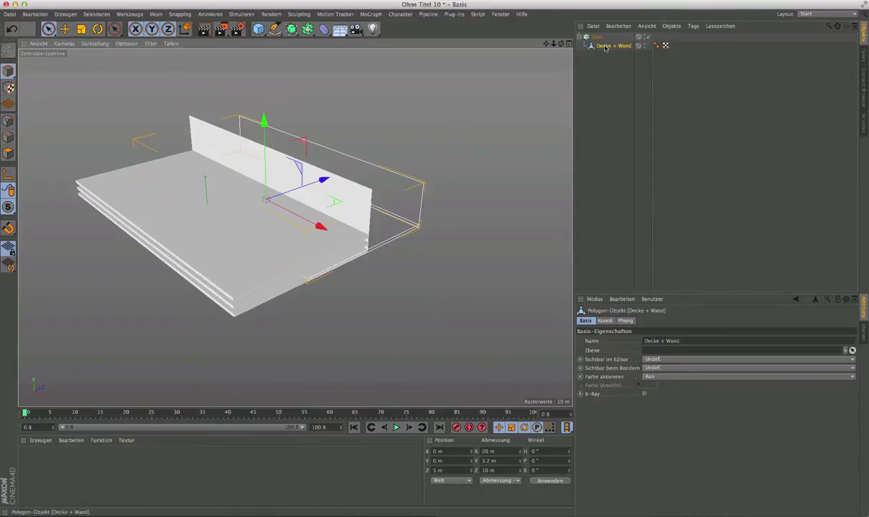
Move Decke + Wand back out above Klon and reselect it.
{"action": "left_click_drag", "start_coordinate": [596, 46], "coordinate": [595, 36]}
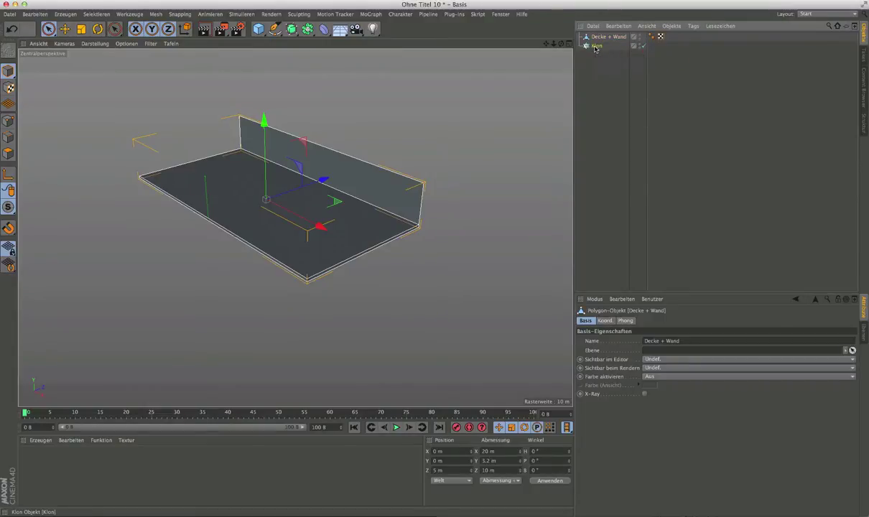
{"action": "left_click", "coordinate": [597, 46]}
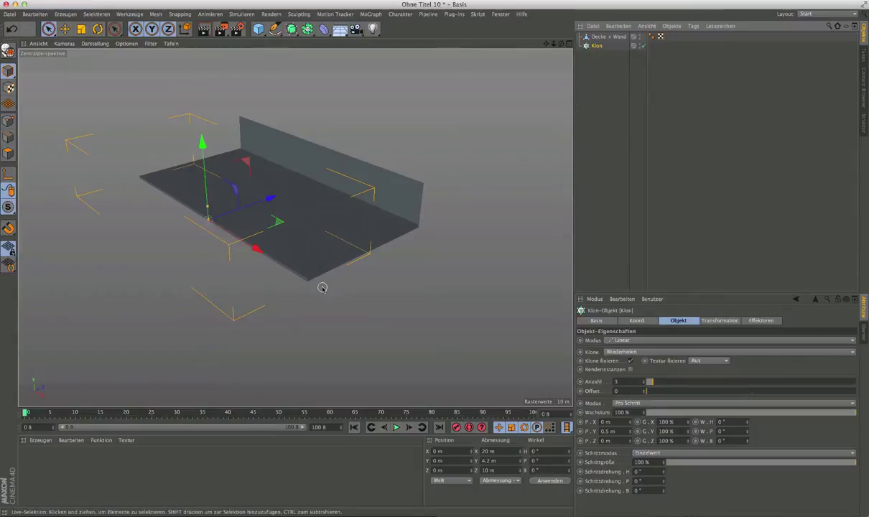
{"action": "left_click", "coordinate": [610, 37]}
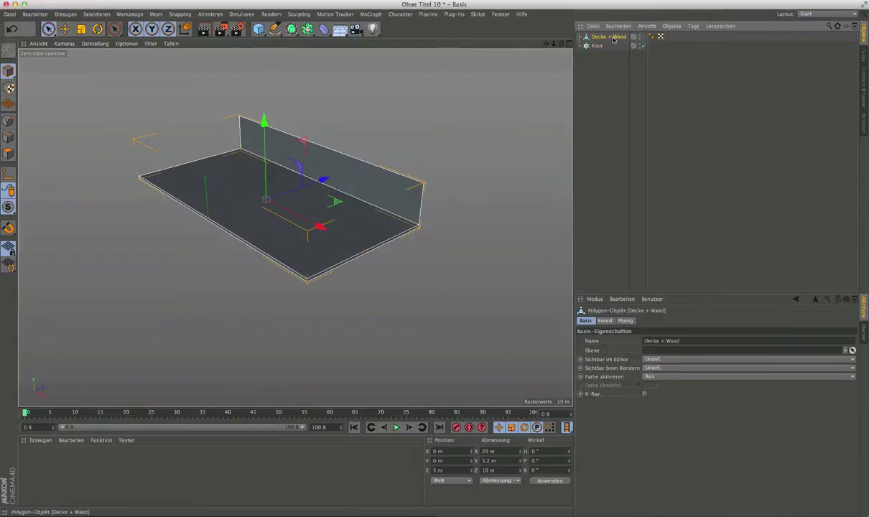
In axis edit mode, set the Decke + Wand axis to Z position 0 m.
{"action": "left_click", "coordinate": [157, 15]}
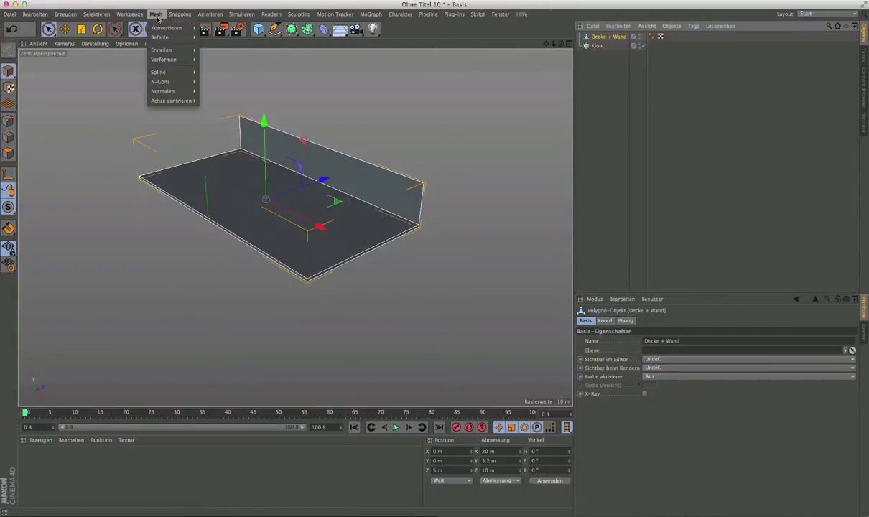
{"action": "left_click", "coordinate": [175, 149]}
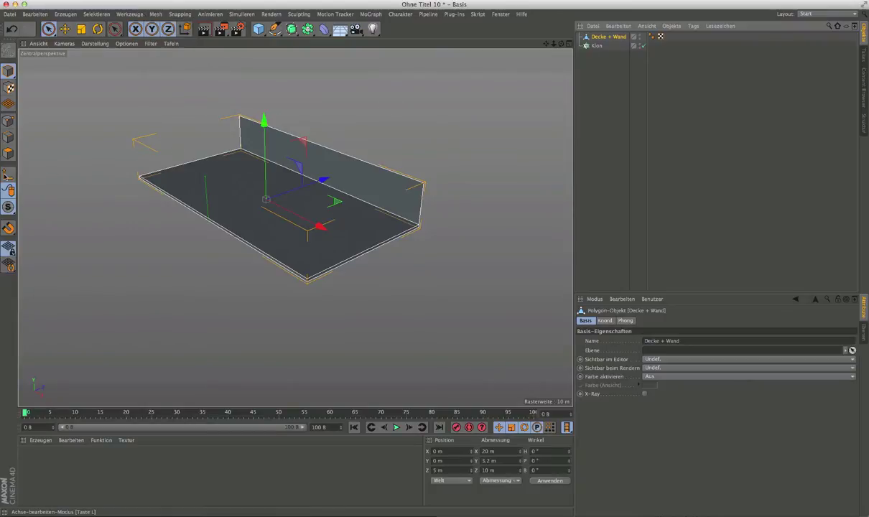
{"action": "mouse_move", "coordinate": [324, 180]}
{"action": "left_mouse_down"}
{"action": "mouse_move", "coordinate": [324, 194]}
{"action": "mouse_move", "coordinate": [301, 204]}
{"action": "left_mouse_up"}
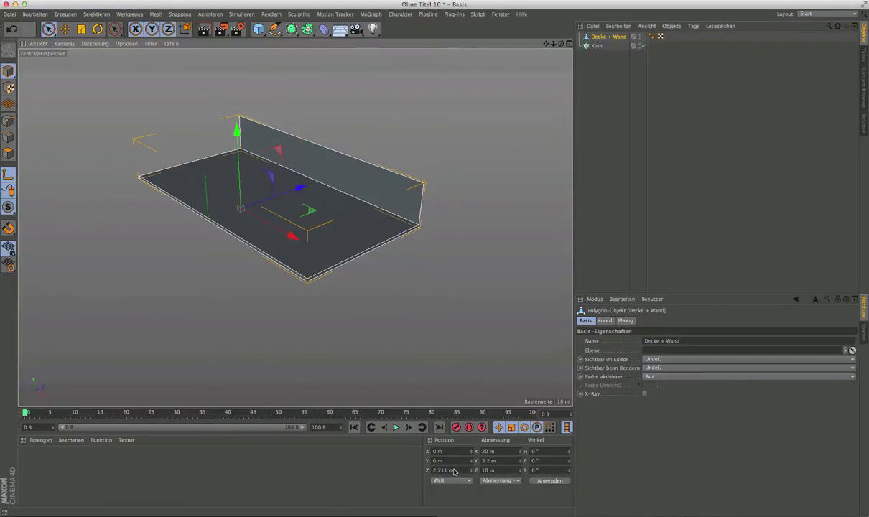
{"action": "type", "text": "0"}
{"action": "key", "text": "Return"}
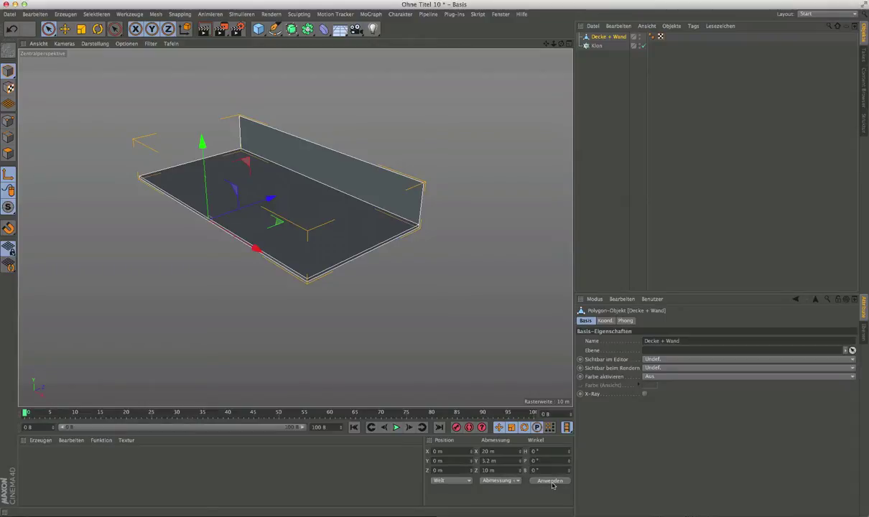
Switch the selection between Klon and Decke + Wand in the Object Manager.
{"action": "left_click", "coordinate": [597, 46]}
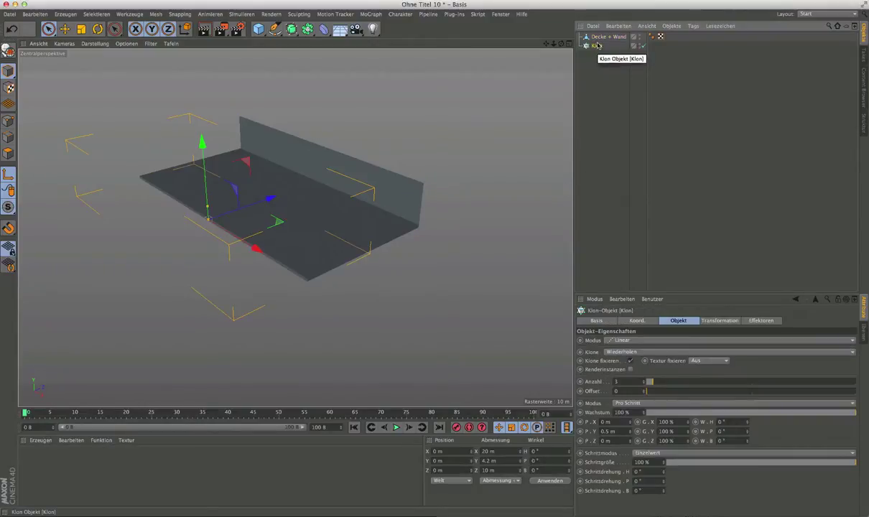
{"action": "left_click", "coordinate": [602, 37]}
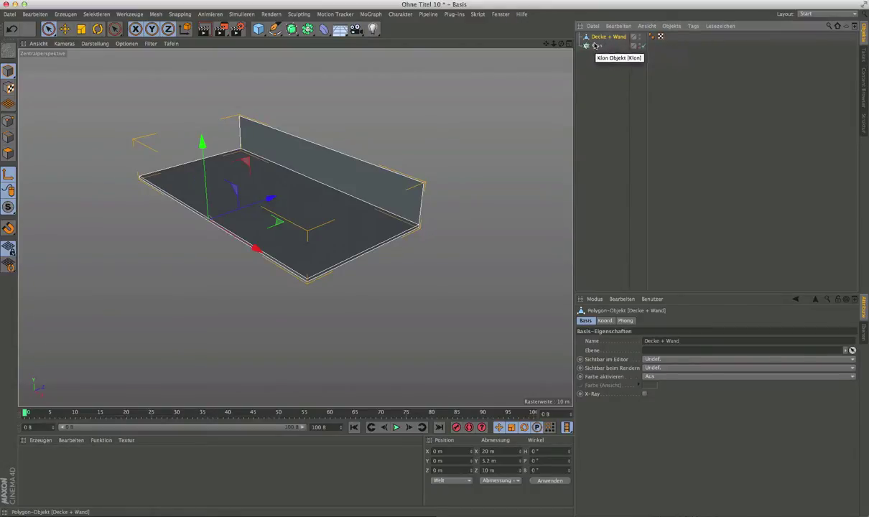
{"action": "left_click", "coordinate": [595, 47]}
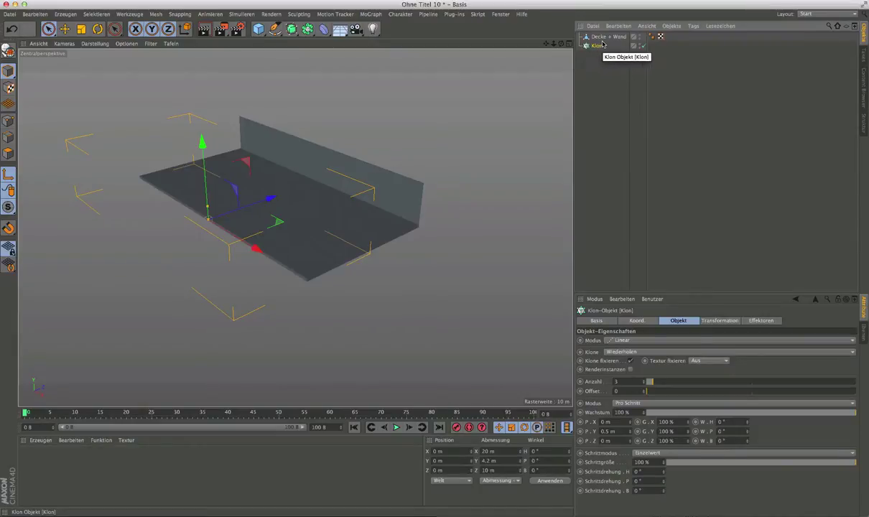
{"action": "left_click", "coordinate": [601, 38]}
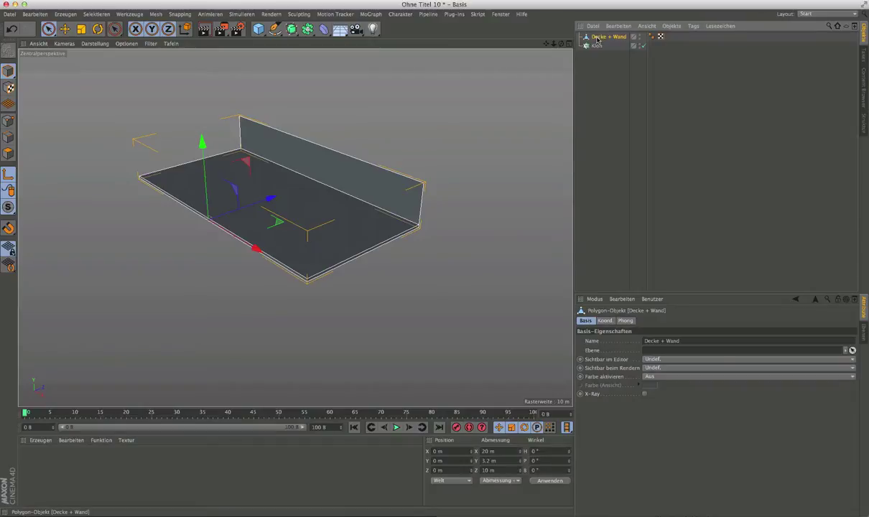
Nest Decke + Wand under Klon and set the clone P.Y spacing to 3.2 m.
{"action": "left_click_drag", "start_coordinate": [596, 48], "coordinate": [596, 48]}
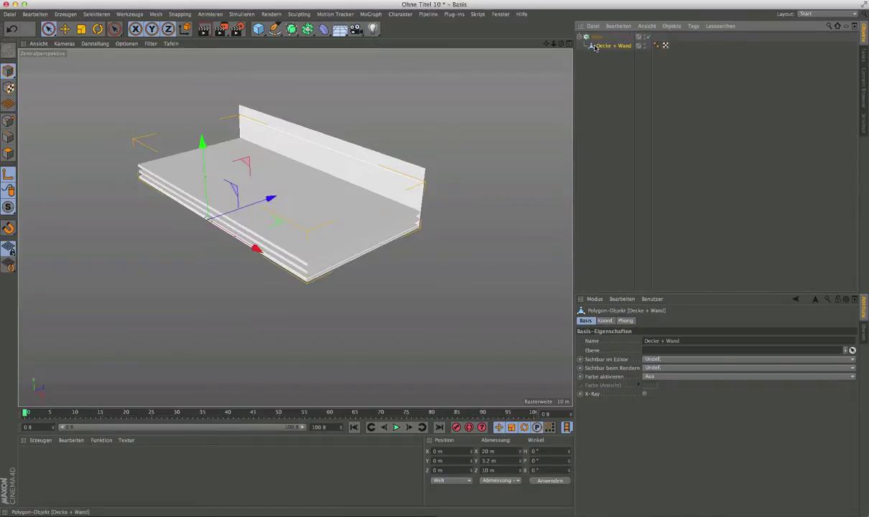
{"action": "left_click", "coordinate": [592, 38]}
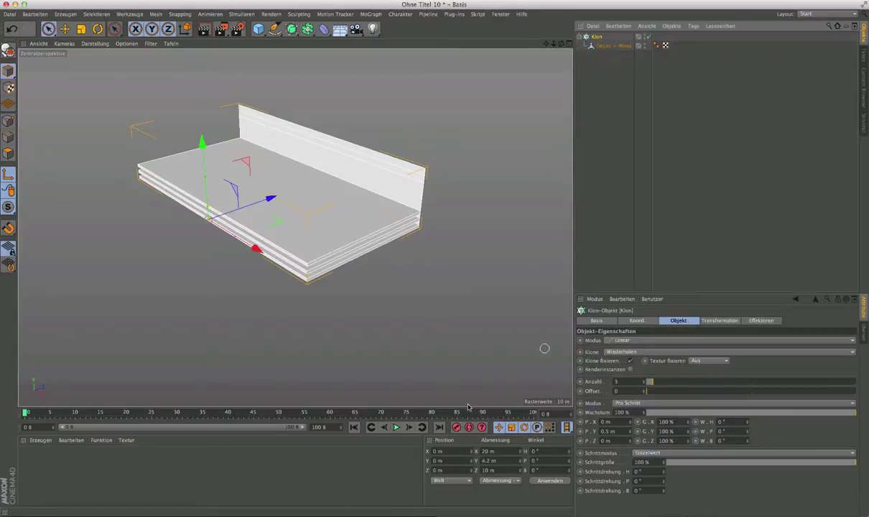
{"action": "left_click", "coordinate": [617, 431]}
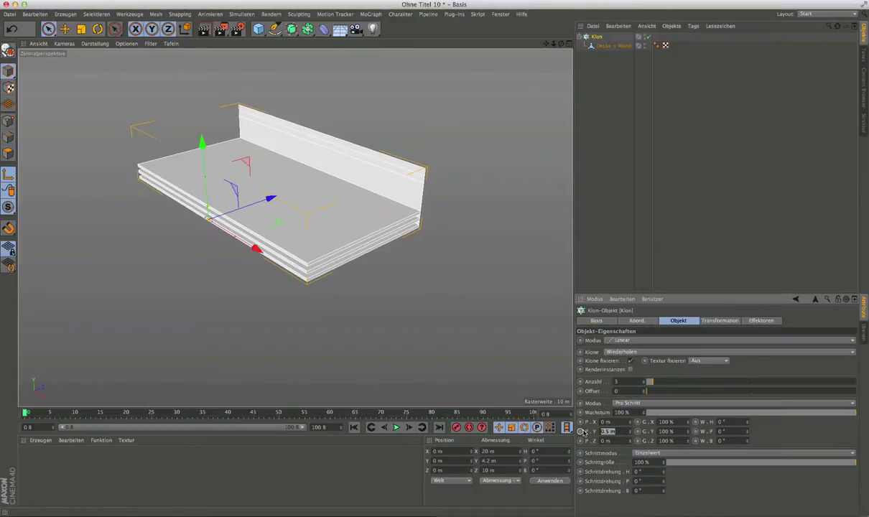
{"action": "type", "text": "3.2"}
{"action": "key", "text": "Return"}
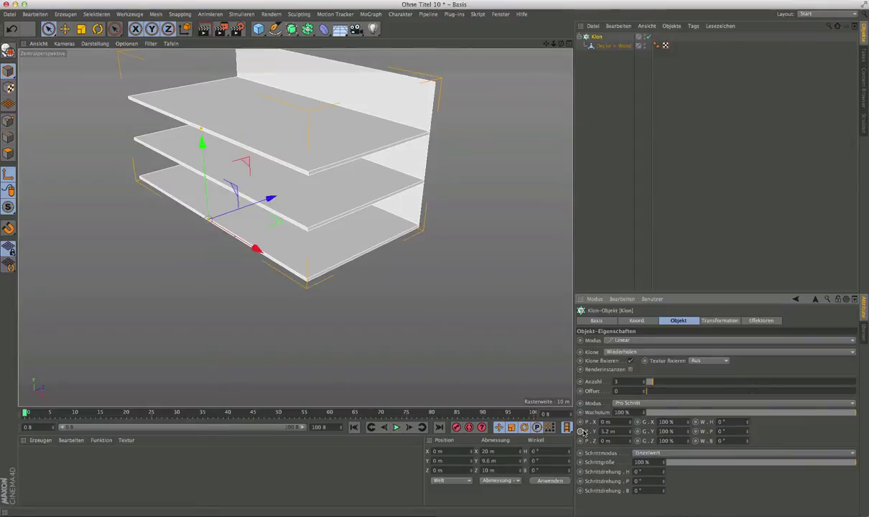
Raise the Klon count to 5 storeys and orbit to view the whole stack.
{"action": "left_click_drag", "start_coordinate": [642, 382], "coordinate": [646, 382]}
{"action": "scroll", "coordinate": [394, 329], "scroll_direction": "down", "scroll_amount": 3}
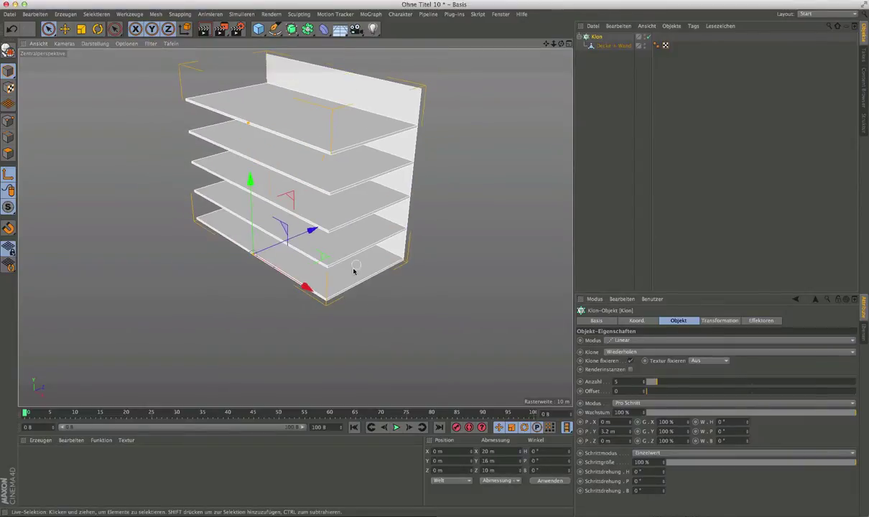
{"action": "mouse_move", "coordinate": [355, 269]}
{"action": "left_mouse_down", "text": "alt"}
{"action": "mouse_move", "coordinate": [342, 293]}
{"action": "mouse_move", "coordinate": [359, 259]}
{"action": "left_mouse_up", "text": "alt"}
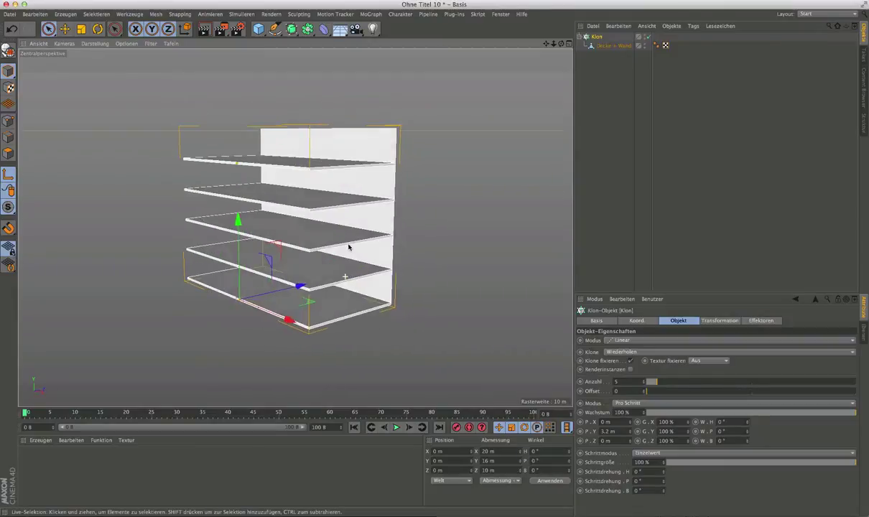
{"action": "left_click", "coordinate": [604, 214]}
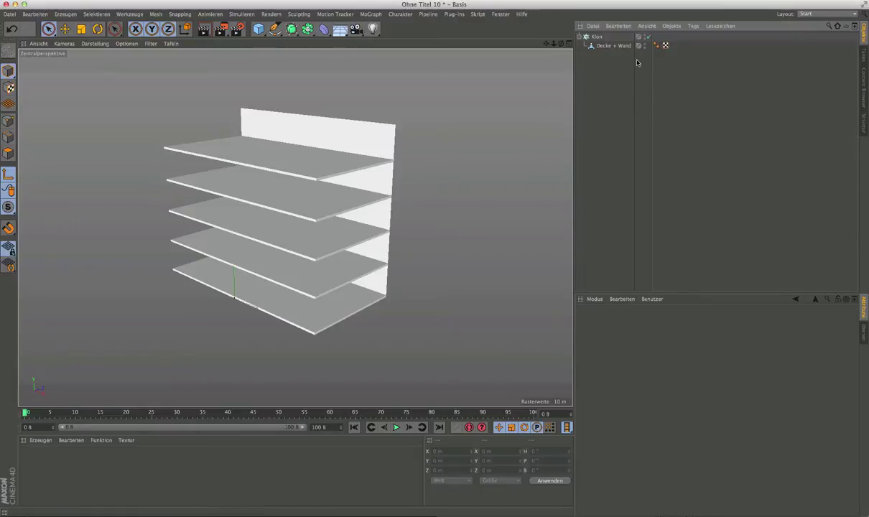
Disable the Klon cloner and maximise the Oben (top) view from the four-view layout.
{"action": "left_click", "coordinate": [647, 36]}
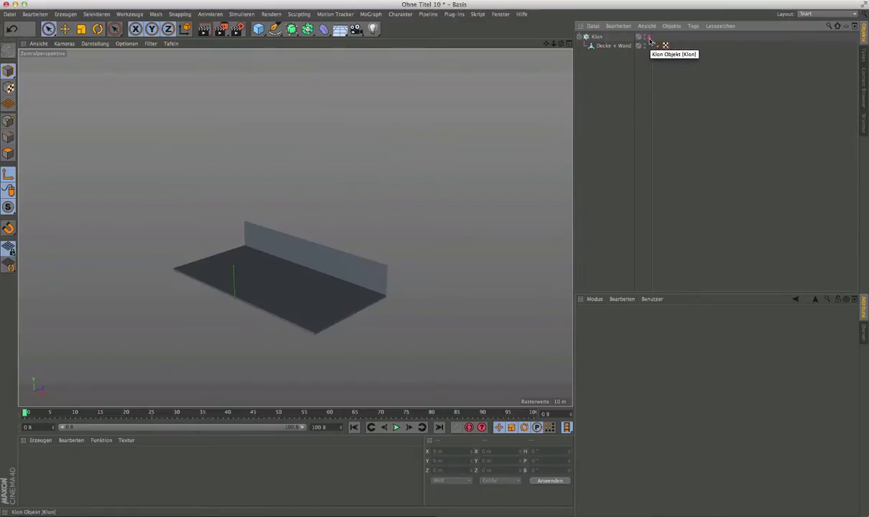
{"action": "left_click", "coordinate": [571, 46]}
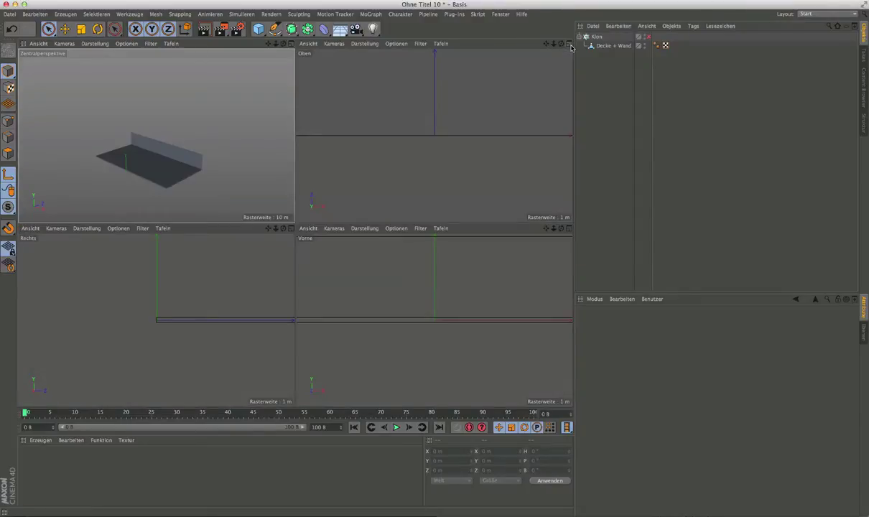
{"action": "middle_click", "coordinate": [360, 203]}
{"action": "scroll", "coordinate": [380, 214], "scroll_direction": "down", "scroll_amount": 10}
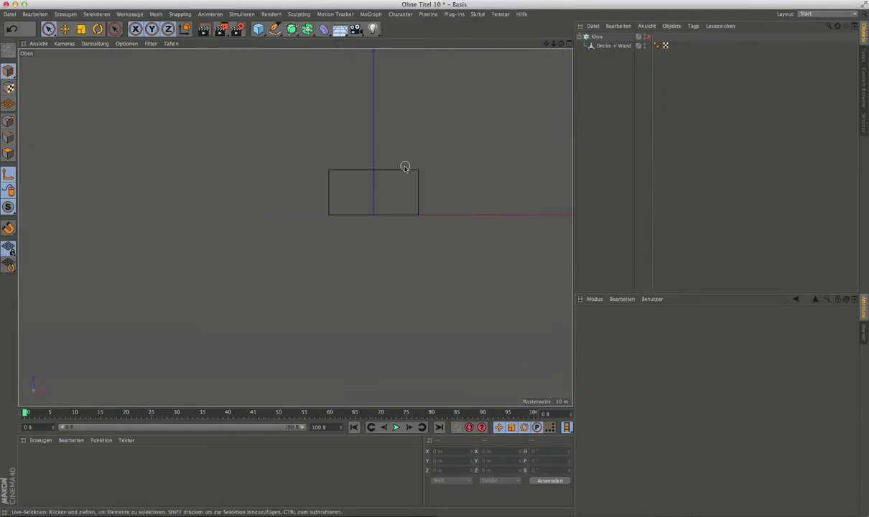
{"action": "scroll", "coordinate": [402, 168], "scroll_direction": "up", "scroll_amount": 5}
{"action": "scroll", "coordinate": [401, 170], "scroll_direction": "up", "scroll_amount": 2}
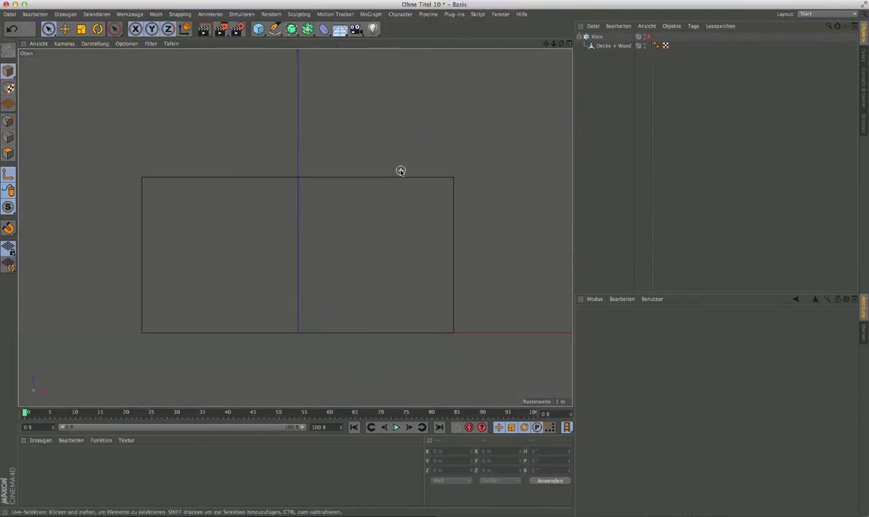
Create an Ebene plane oriented +Z at Position Z 1 m.
{"action": "left_click", "coordinate": [258, 29]}
{"action": "left_click", "coordinate": [362, 57]}
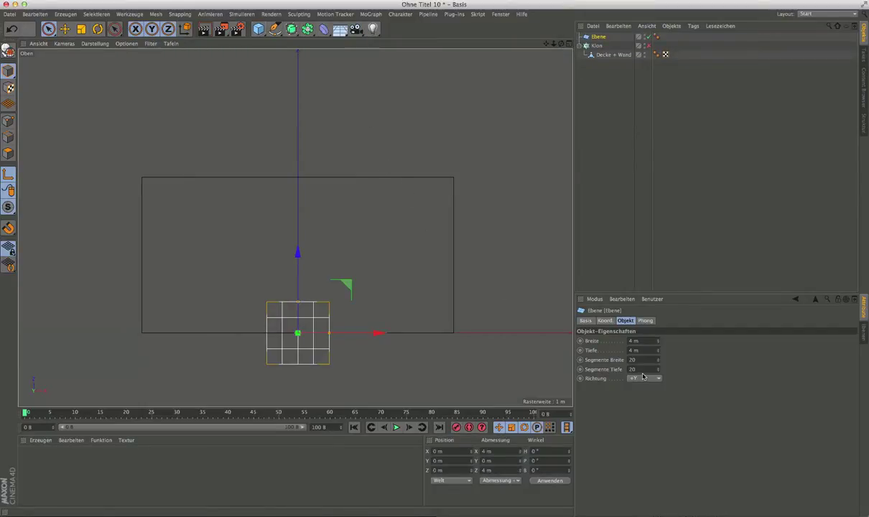
{"action": "left_click", "coordinate": [643, 380]}
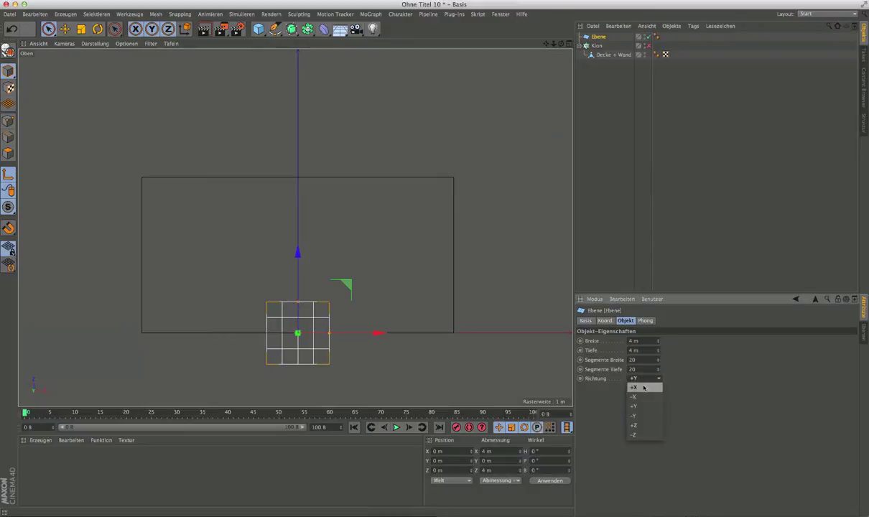
{"action": "left_click", "coordinate": [648, 425]}
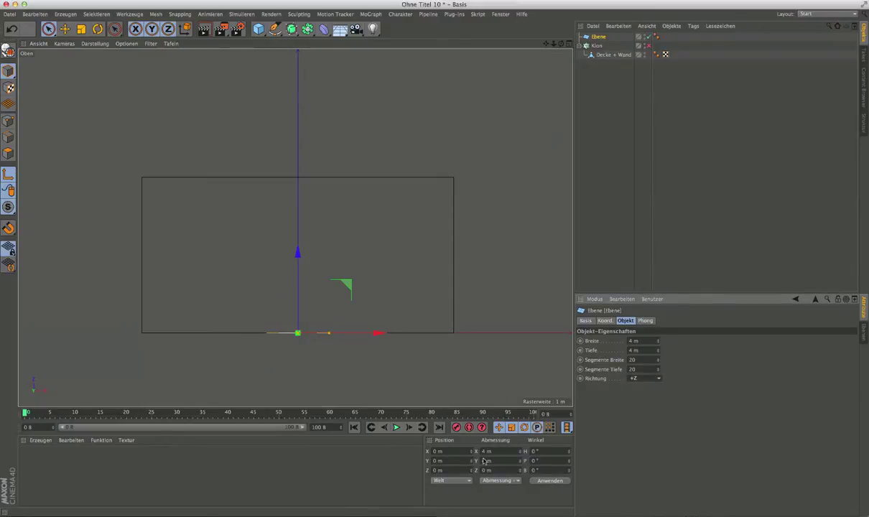
{"action": "type", "text": "4"}
{"action": "left_click", "coordinate": [451, 470]}
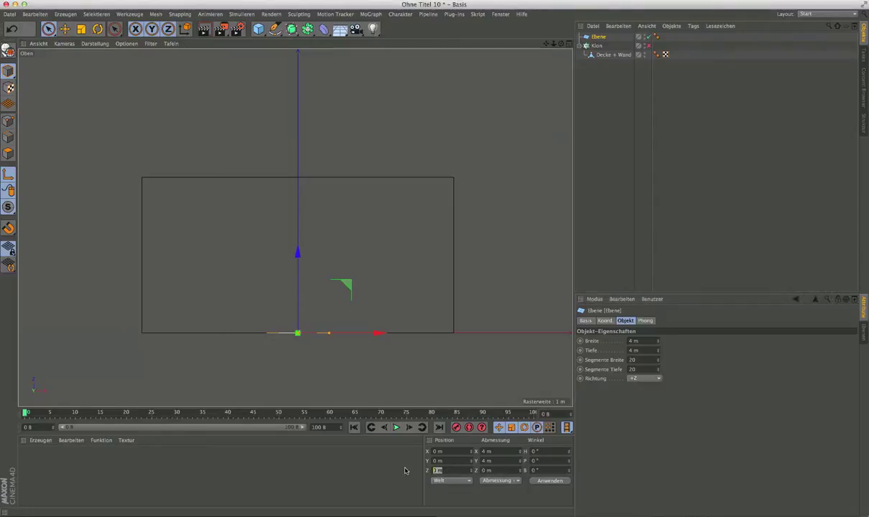
{"action": "type", "text": "1"}
{"action": "key", "text": "Return"}
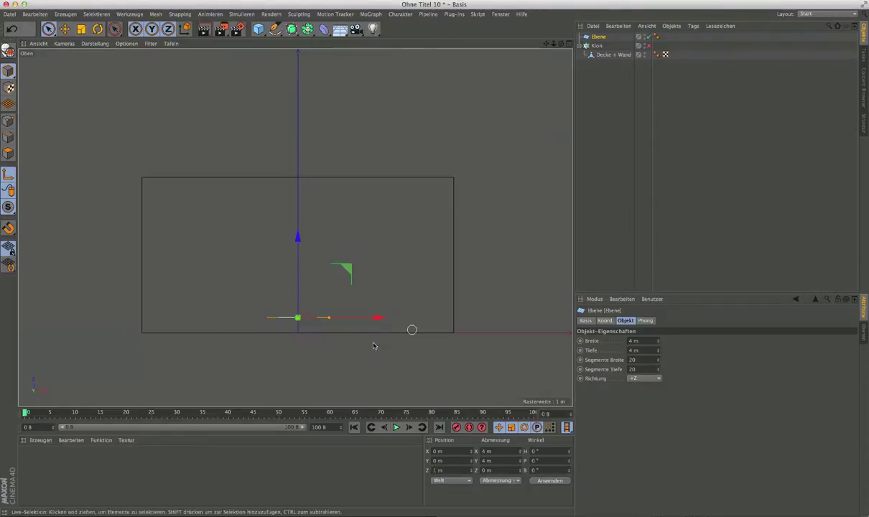
Stretch the plane along X to about 23 m wide.
{"action": "left_click", "coordinate": [64, 29]}
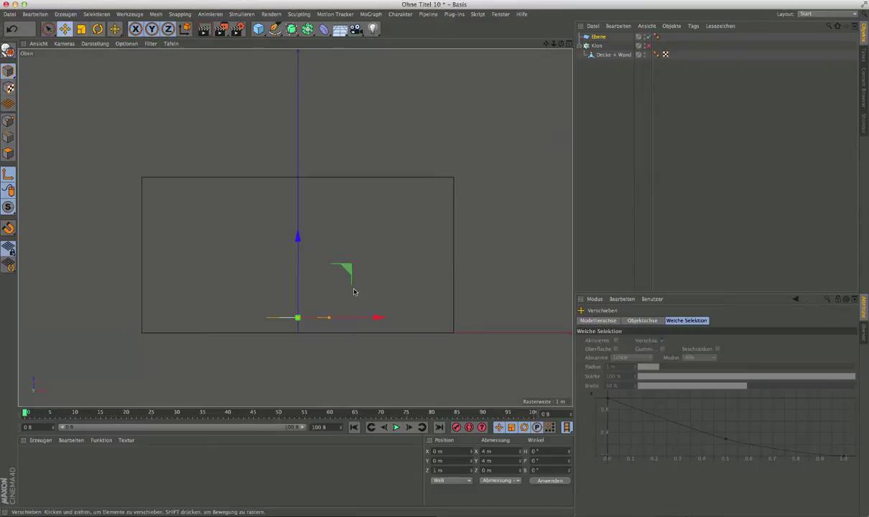
{"action": "left_click_drag", "start_coordinate": [330, 320], "coordinate": [478, 318]}
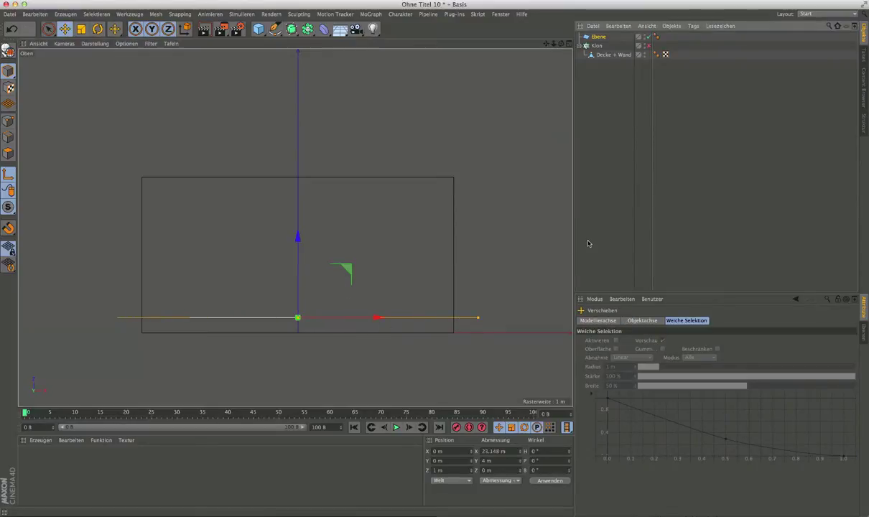
{"action": "left_click", "coordinate": [479, 301]}
{"action": "scroll", "coordinate": [279, 342], "scroll_direction": "up", "scroll_amount": 3}
{"action": "scroll", "coordinate": [279, 342], "scroll_direction": "down", "scroll_amount": 1}
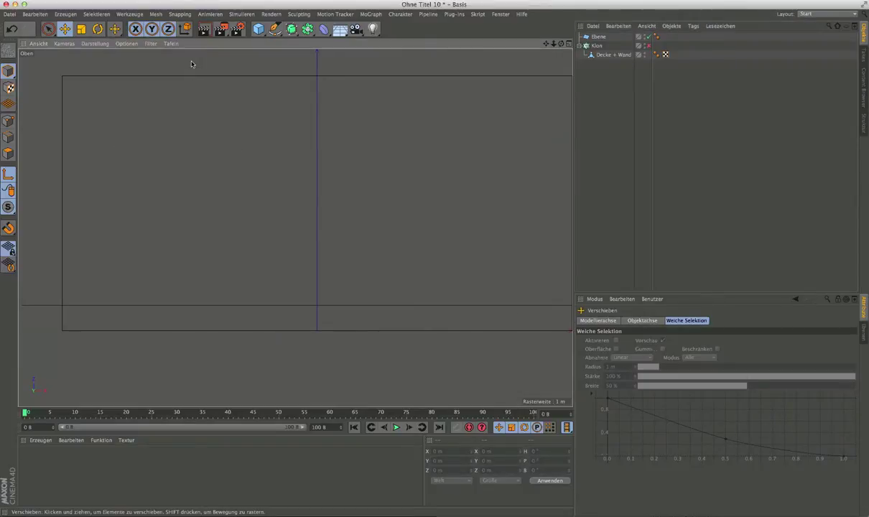
Show the Weltraster world grid and tear off the snapping menu as a floating palette.
{"action": "left_click", "coordinate": [131, 44]}
{"action": "mouse_move", "coordinate": [151, 44]}
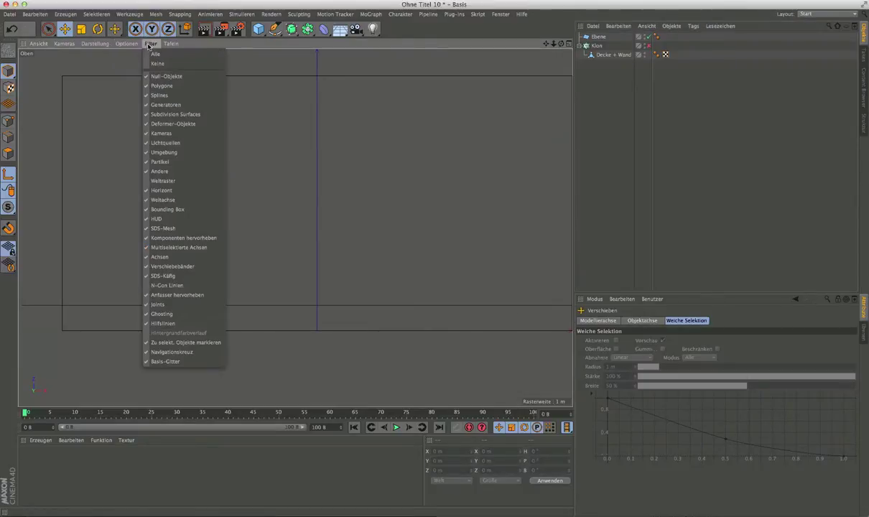
{"action": "left_click", "coordinate": [162, 179]}
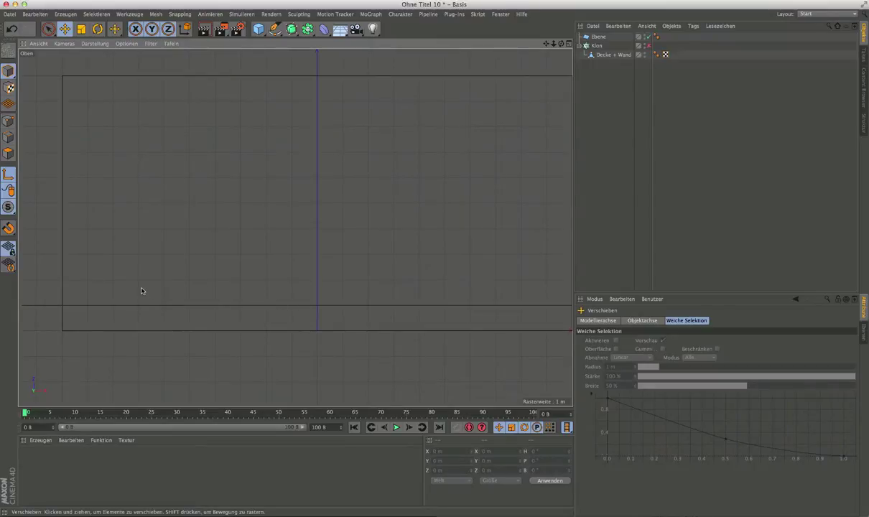
{"action": "left_click", "coordinate": [8, 227]}
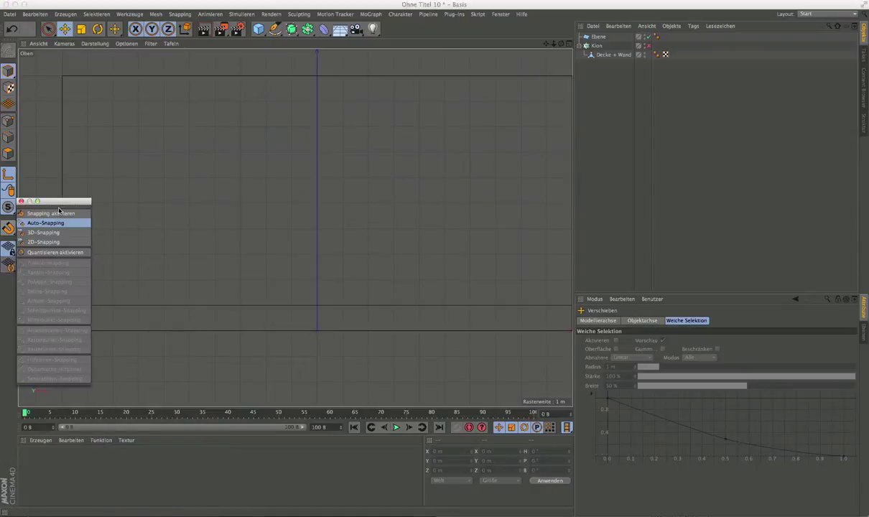
{"action": "left_click_drag", "start_coordinate": [59, 210], "coordinate": [78, 86]}
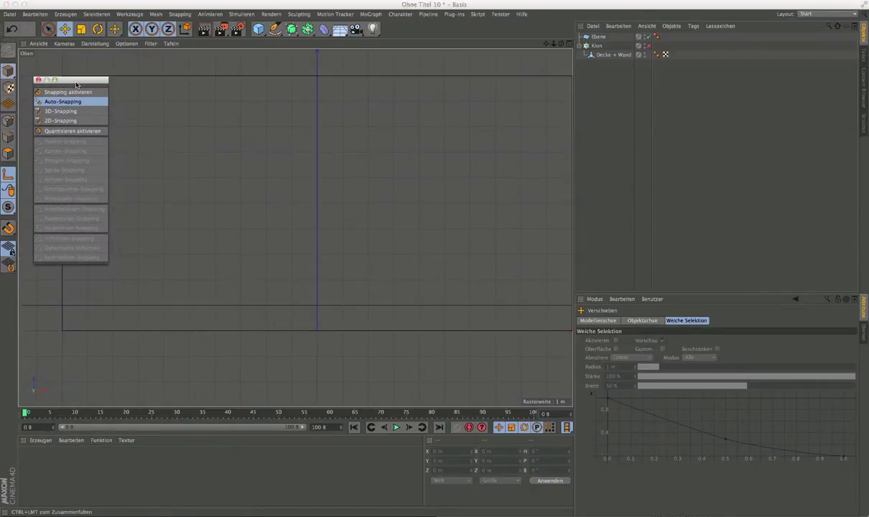
Turn on snapping with Arbeitsebenen- and Rasterpunkt-Snapping, and turn off Punkte-Snapping.
{"action": "left_click", "coordinate": [73, 93]}
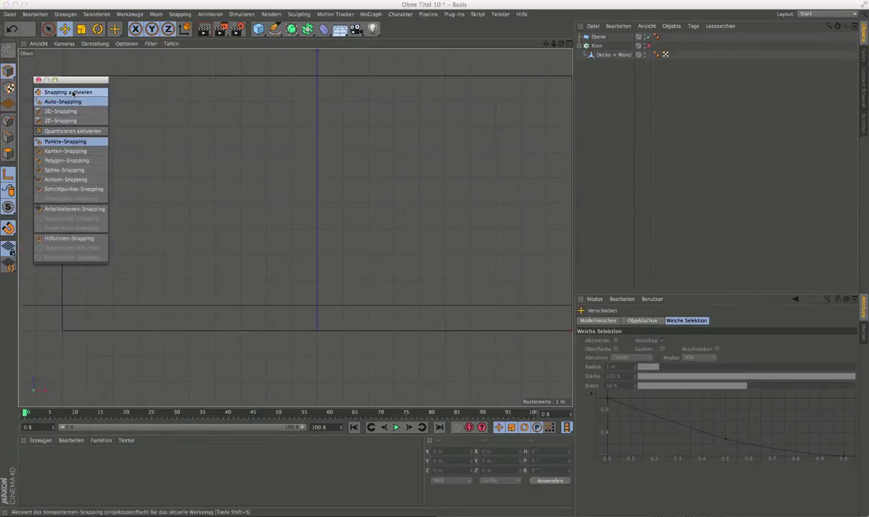
{"action": "left_click", "coordinate": [74, 209]}
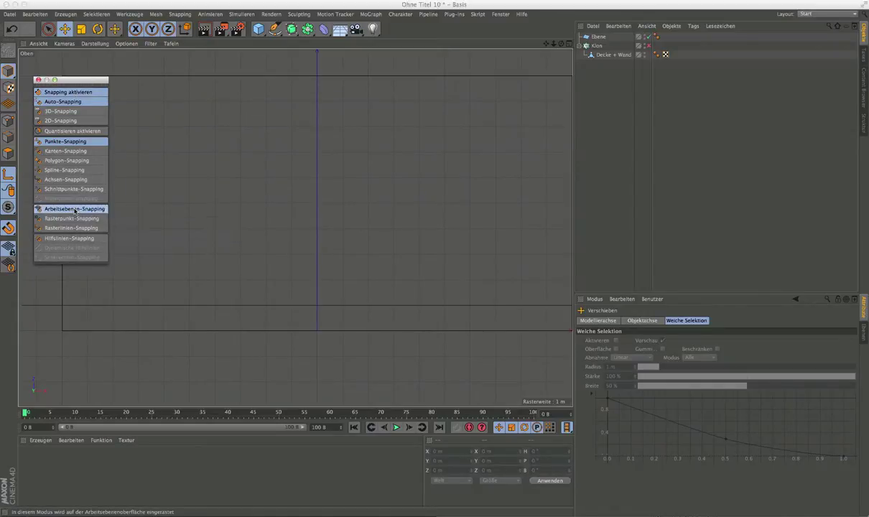
{"action": "left_click", "coordinate": [66, 142]}
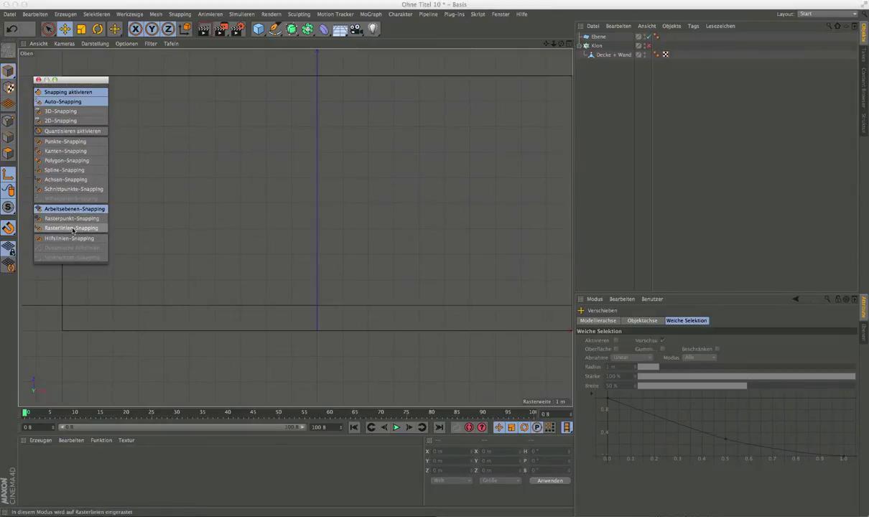
{"action": "left_click", "coordinate": [72, 218]}
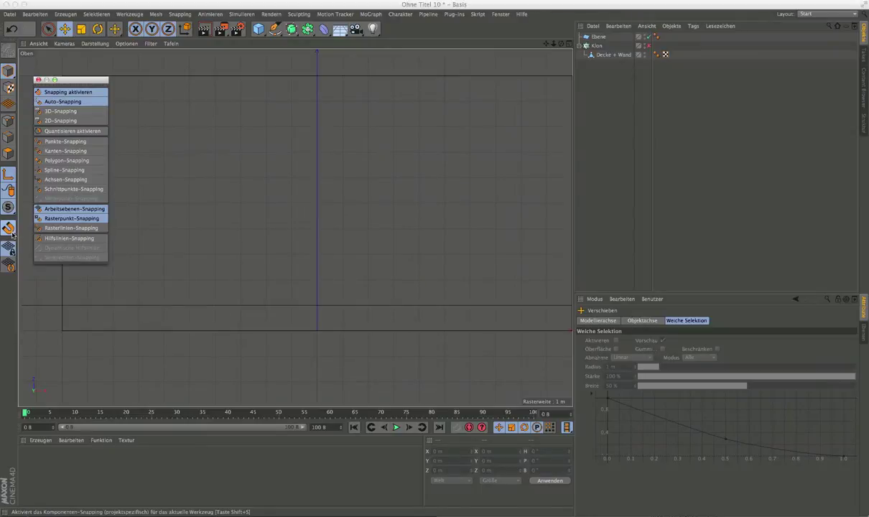
{"action": "left_click", "coordinate": [11, 234]}
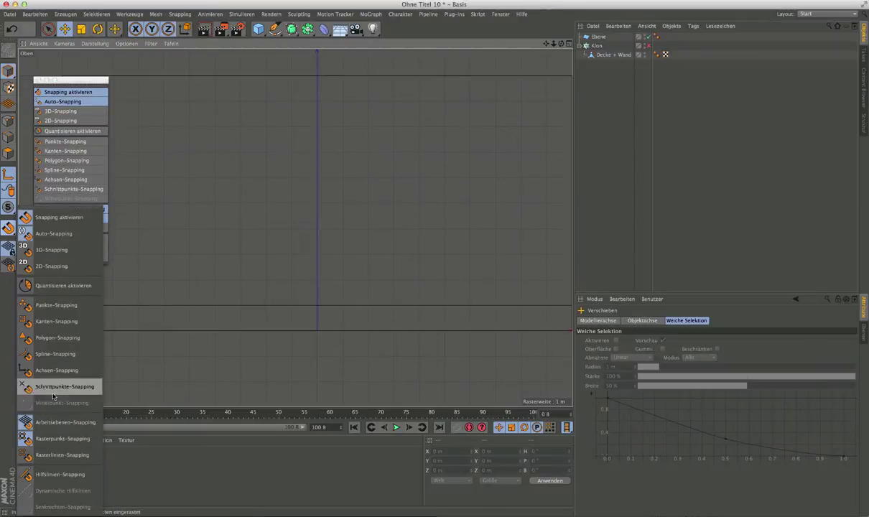
{"action": "left_click_drag", "start_coordinate": [81, 81], "coordinate": [79, 85]}
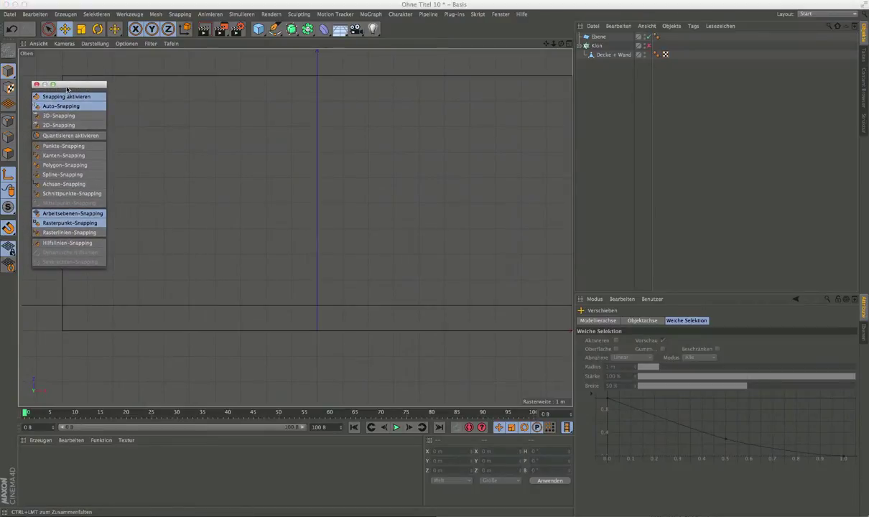
{"action": "left_click_drag", "start_coordinate": [67, 88], "coordinate": [69, 87]}
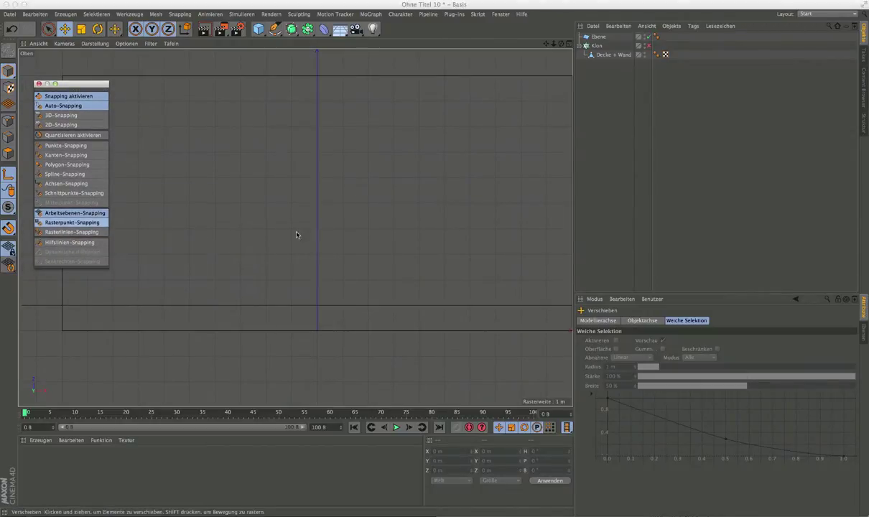
{"action": "left_click", "coordinate": [633, 124]}
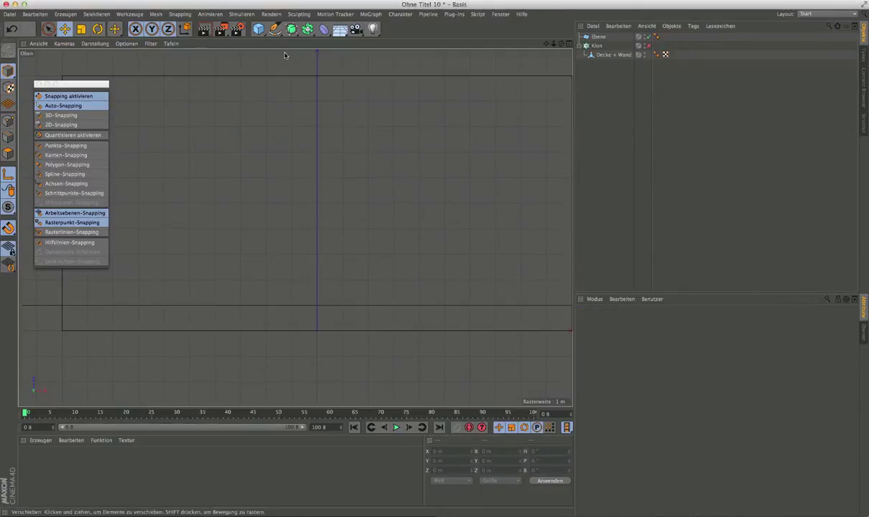
Start the Spline Pen with the spline type set to Linear.
{"action": "left_click", "coordinate": [275, 30]}
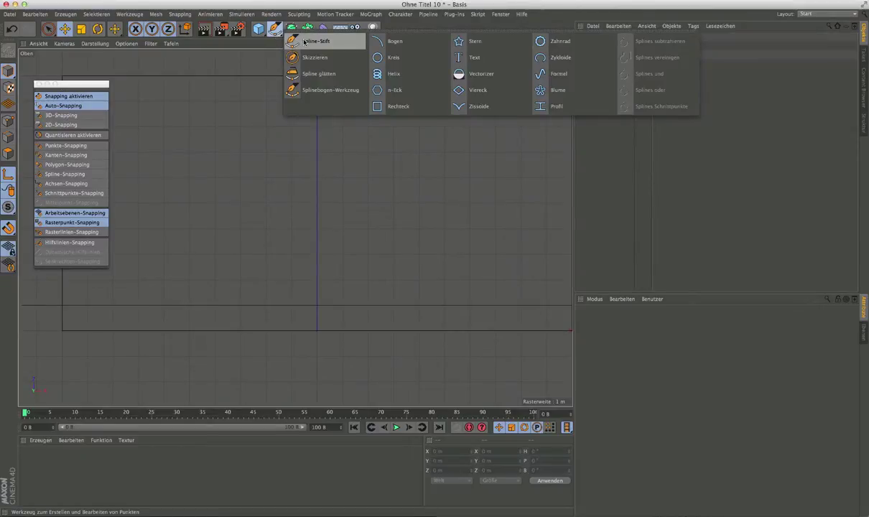
{"action": "left_click", "coordinate": [305, 43]}
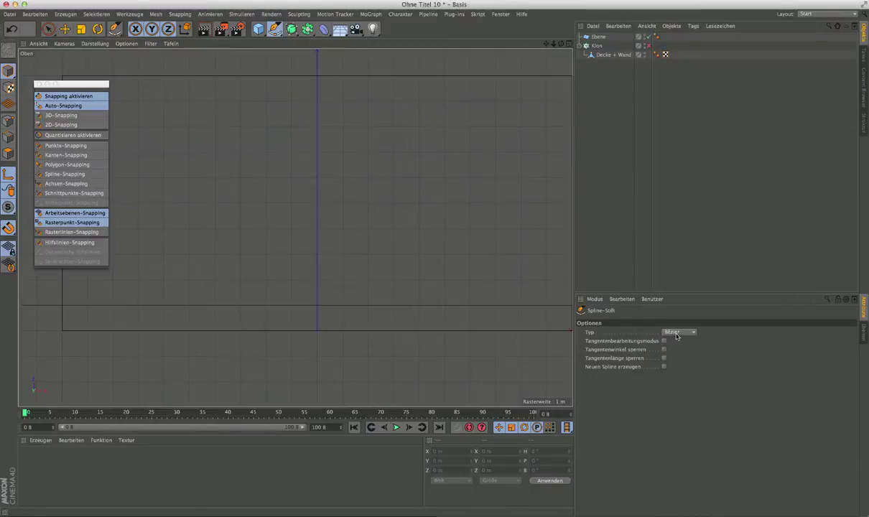
{"action": "left_click", "coordinate": [676, 334]}
{"action": "left_click", "coordinate": [677, 346]}
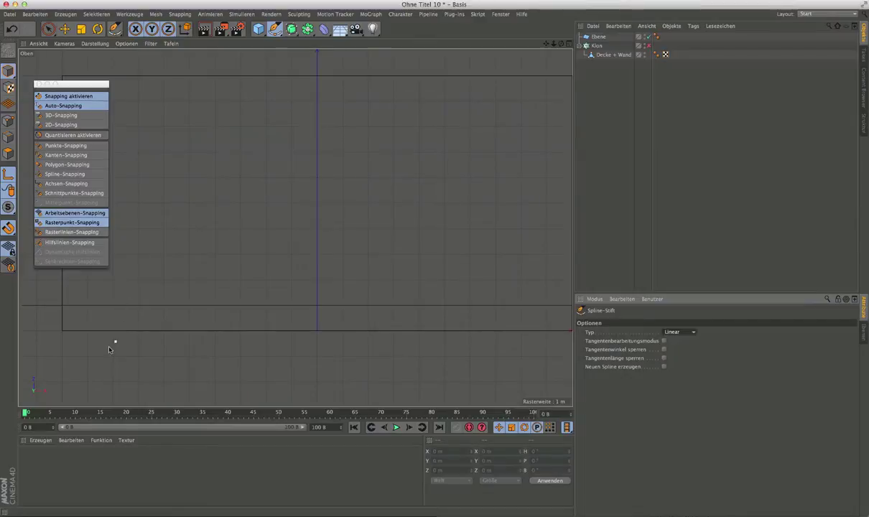
Place zigzag points on grid points between the two lines, ending at the plane's right corner at X 10 m.
{"action": "left_click", "coordinate": [63, 308]}
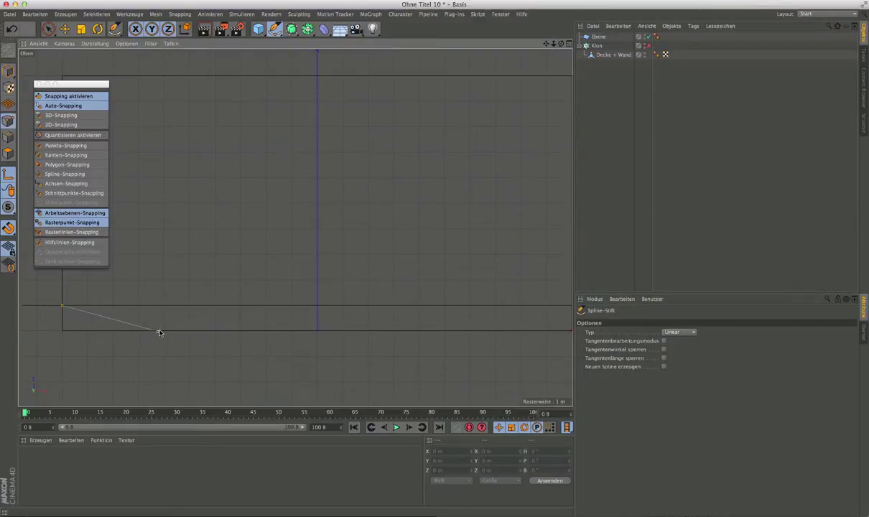
{"action": "left_click", "coordinate": [160, 330]}
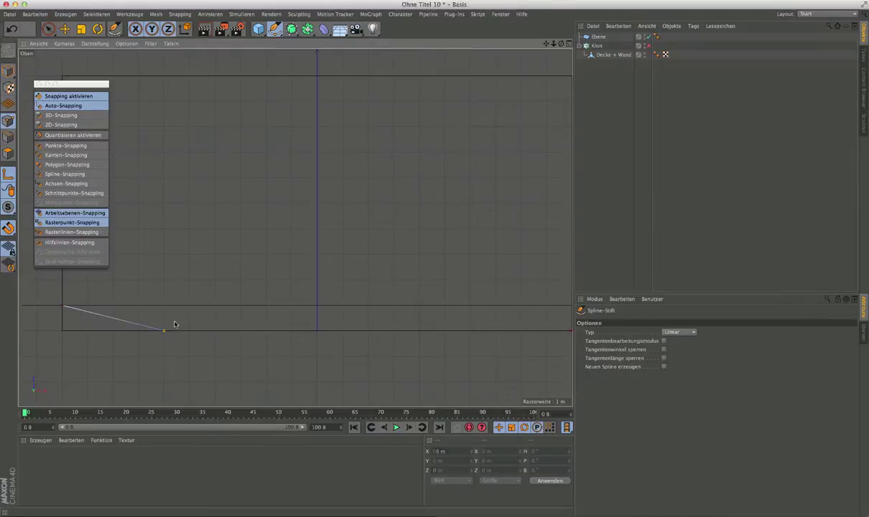
{"action": "scroll", "coordinate": [178, 320], "scroll_direction": "up", "scroll_amount": 2}
{"action": "scroll", "coordinate": [182, 314], "scroll_direction": "up", "scroll_amount": 1}
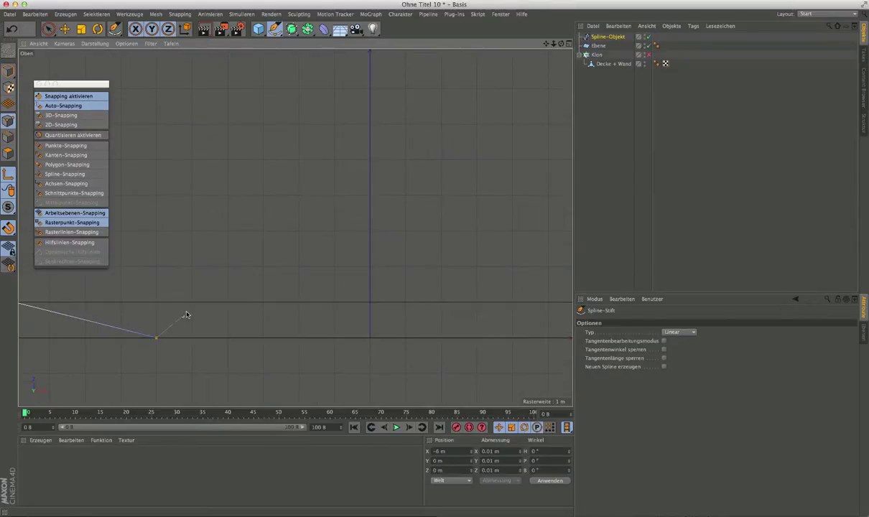
{"action": "left_click", "coordinate": [191, 302]}
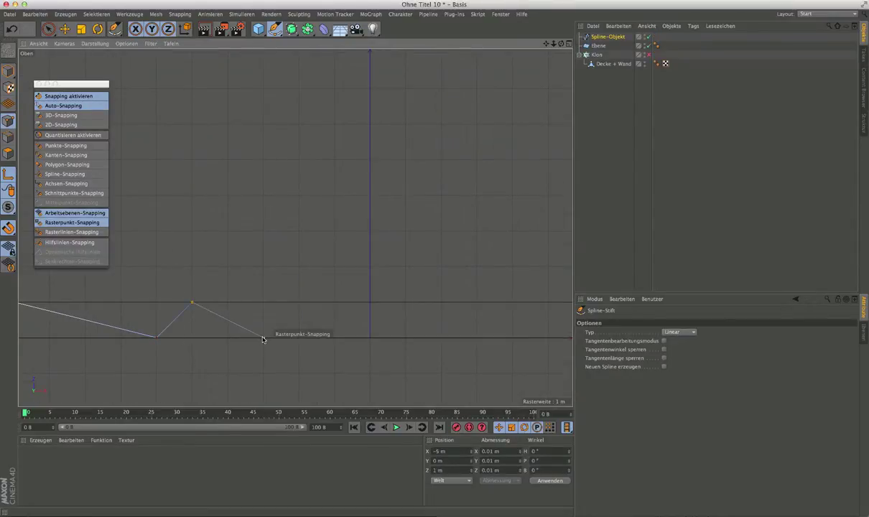
{"action": "left_click", "coordinate": [263, 338]}
{"action": "scroll", "coordinate": [288, 333], "scroll_direction": "down", "scroll_amount": 2}
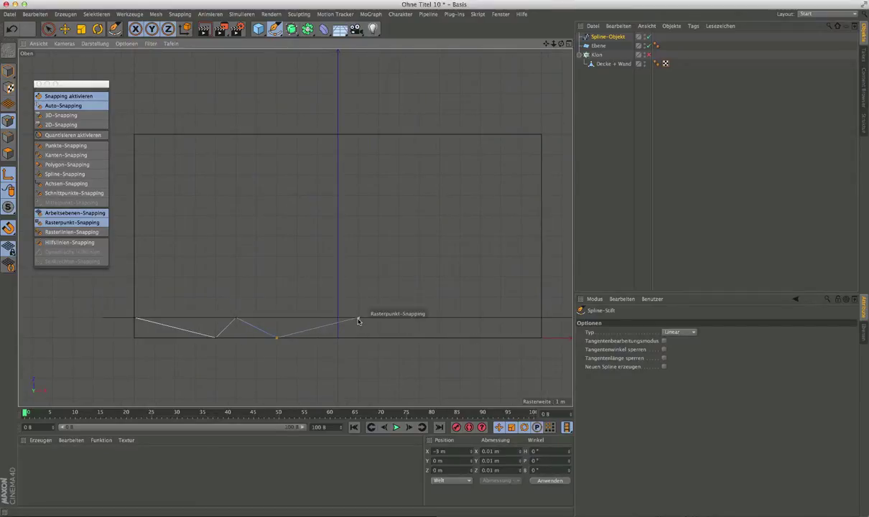
{"action": "left_click", "coordinate": [379, 319]}
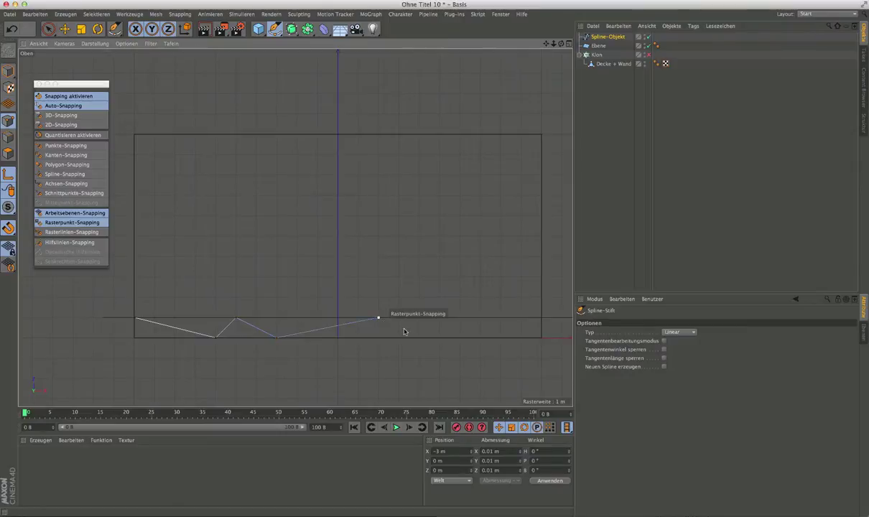
{"action": "left_click", "coordinate": [418, 337]}
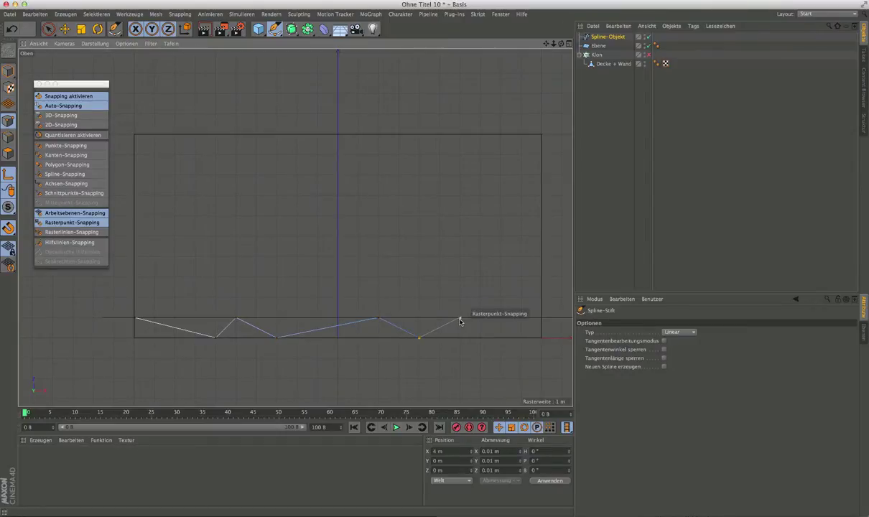
{"action": "left_click", "coordinate": [460, 319]}
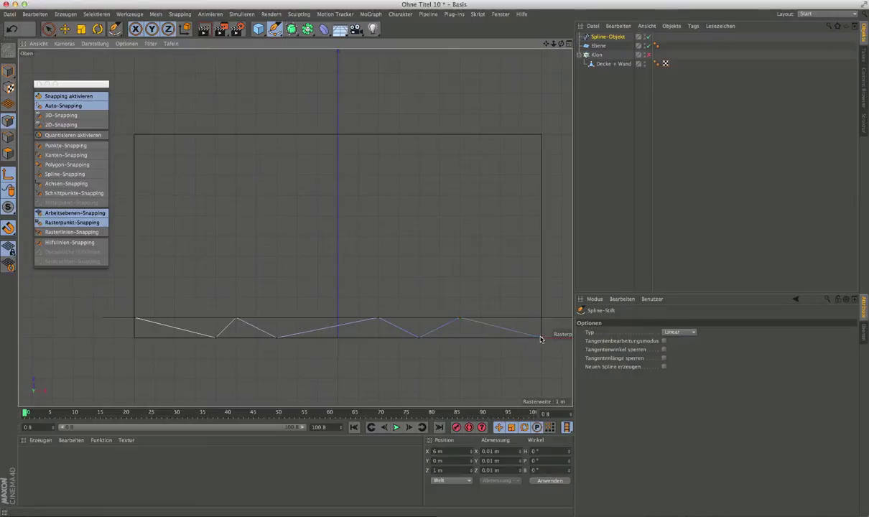
{"action": "left_click", "coordinate": [542, 337]}
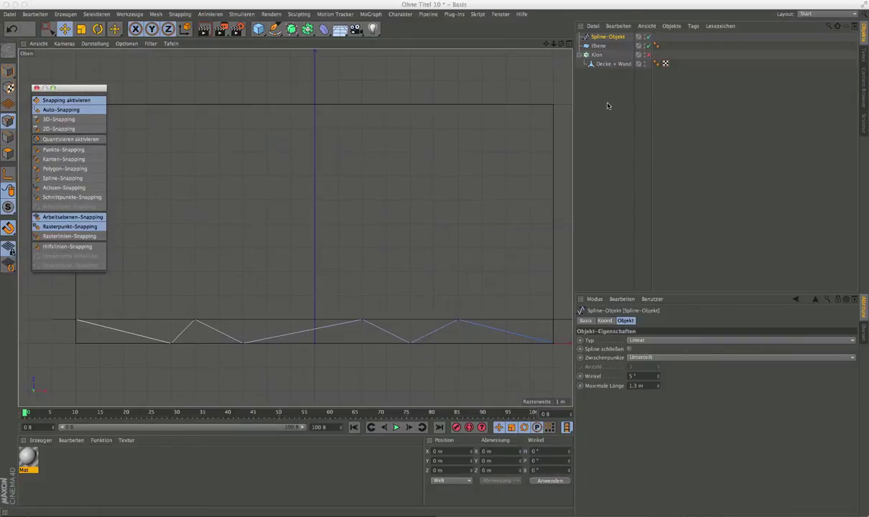
Switch to the four-view layout and turn snapping off.
{"action": "middle_click", "coordinate": [538, 45]}
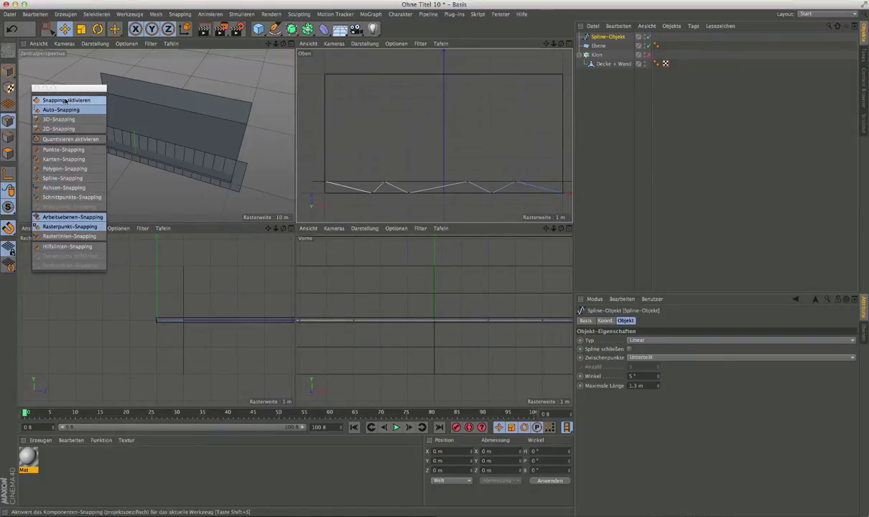
{"action": "left_click", "coordinate": [64, 101]}
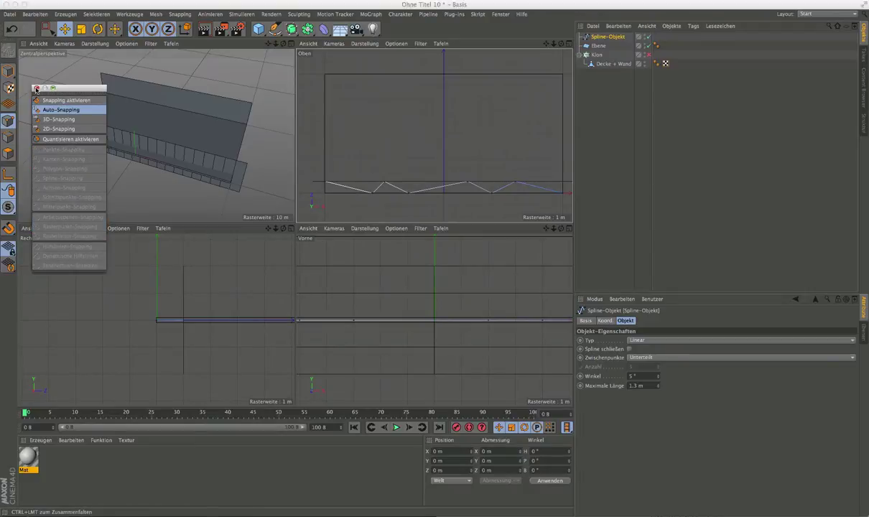
{"action": "left_click", "coordinate": [37, 89]}
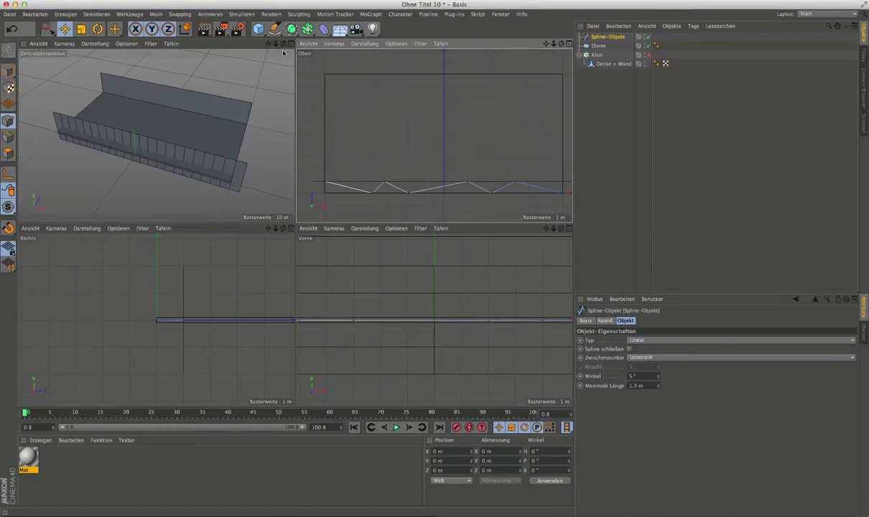
Hide the Klon floor slabs, select the Ebene plane, and maximize the perspective view.
{"action": "left_click", "coordinate": [645, 55]}
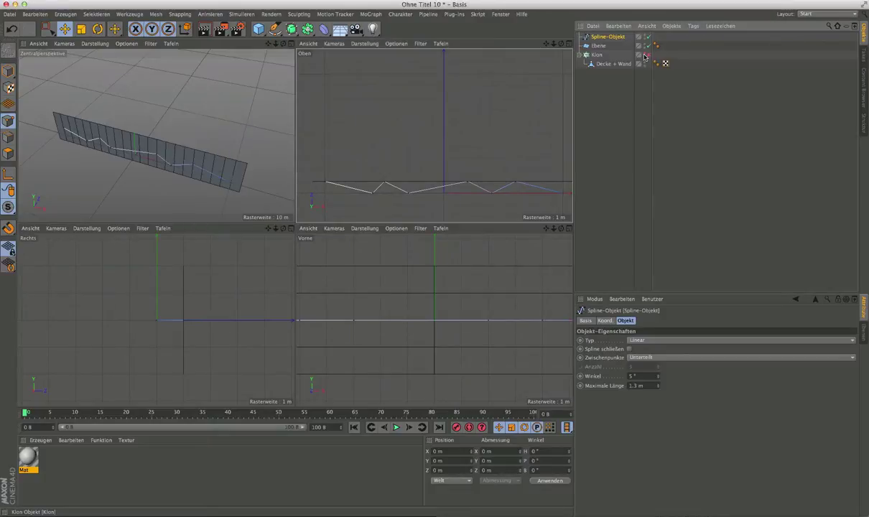
{"action": "left_click", "coordinate": [599, 45]}
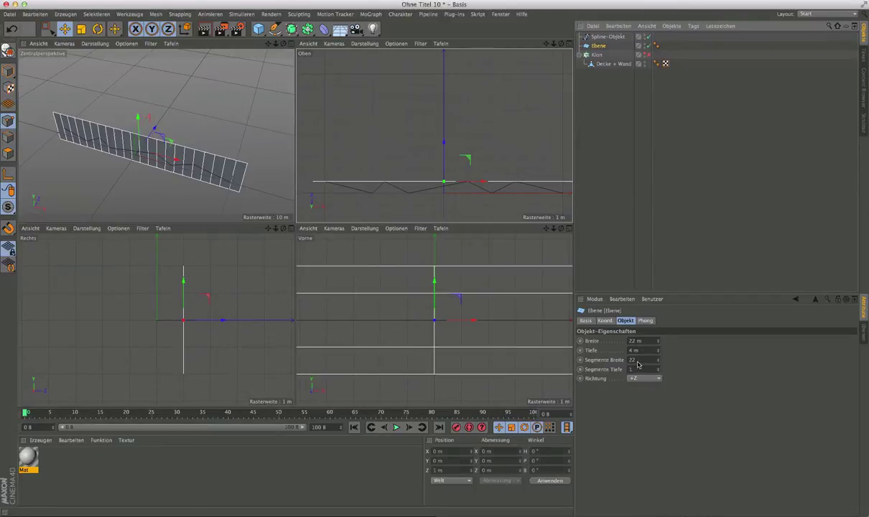
{"action": "middle_click", "coordinate": [180, 144]}
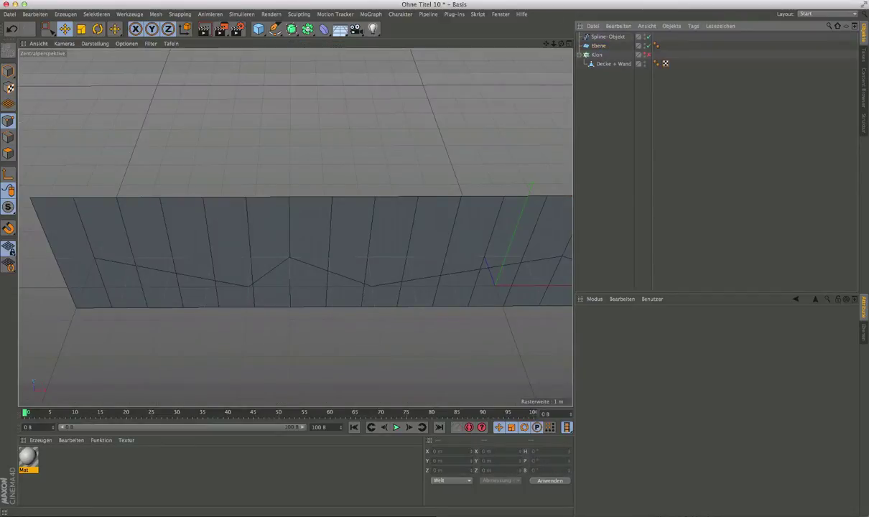
Add an Extrude generator with its offset set to 0 / 3 m / 0.
{"action": "left_click", "coordinate": [292, 28]}
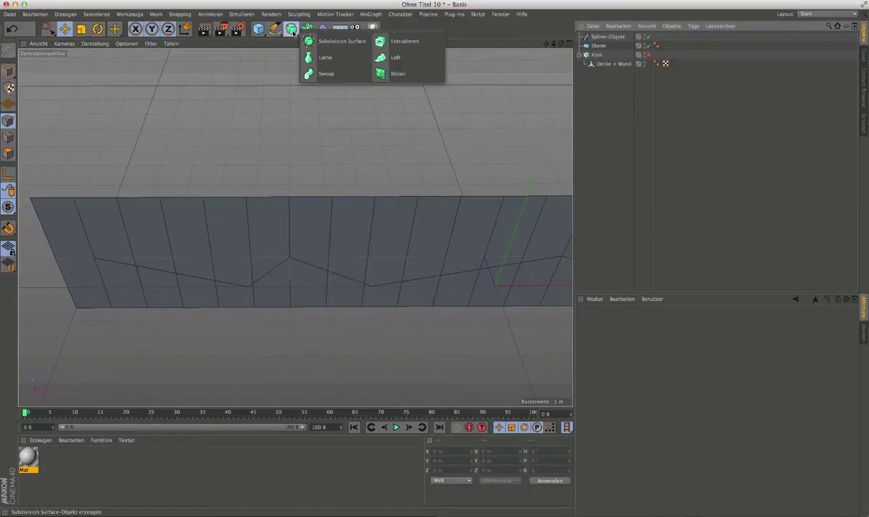
{"action": "left_click", "coordinate": [399, 43]}
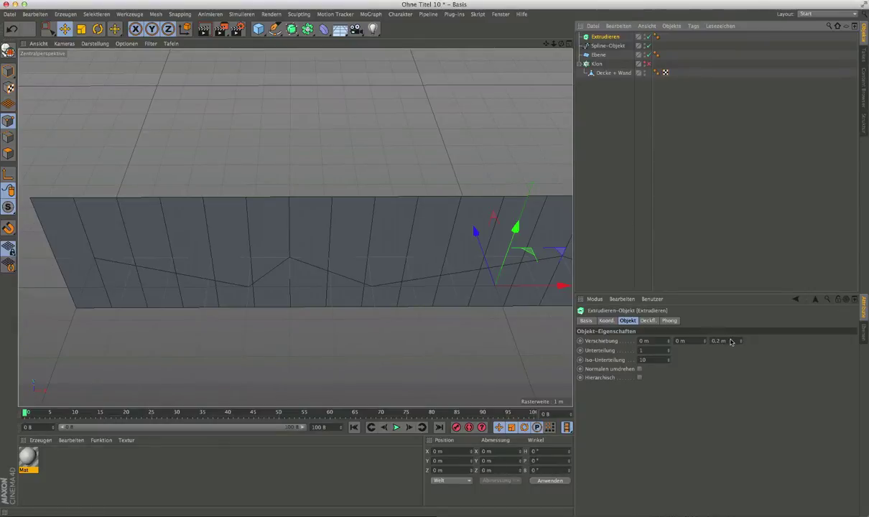
{"action": "left_click", "coordinate": [730, 341]}
{"action": "type", "text": "0"}
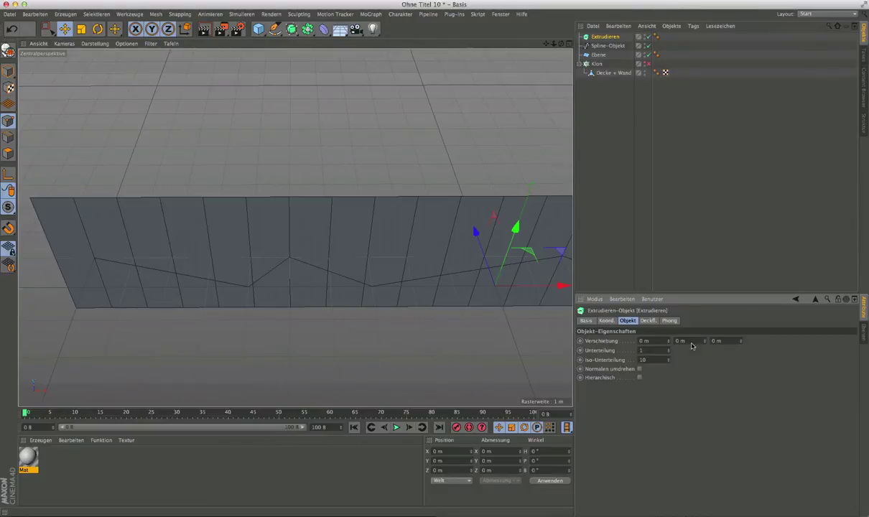
{"action": "left_click", "coordinate": [673, 343]}
{"action": "type", "text": "1"}
Parent Spline-Objekt under Extrudieren and apply the Mat material to the wall.
{"action": "left_click", "coordinate": [614, 46]}
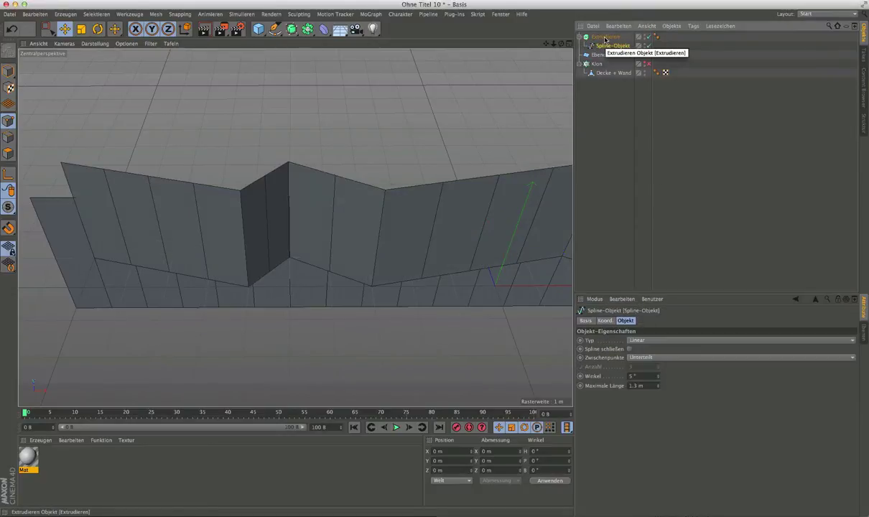
{"action": "left_click", "coordinate": [605, 37]}
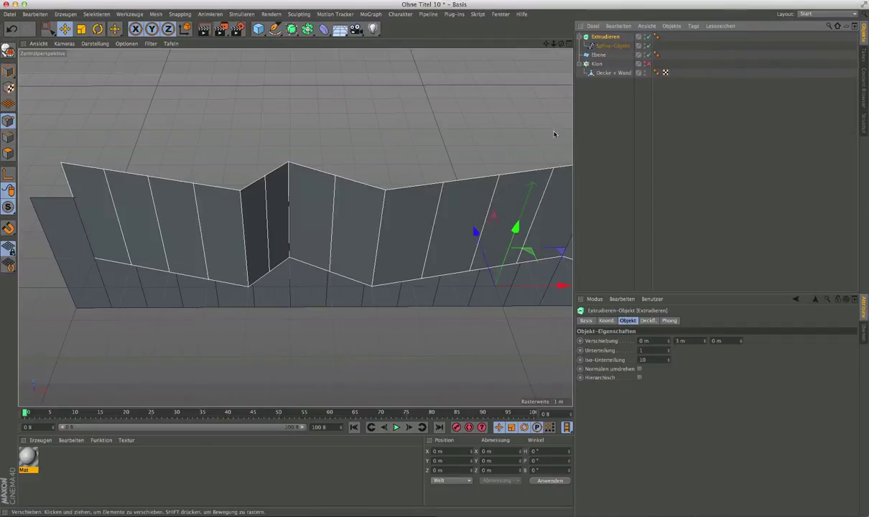
{"action": "left_click_drag", "start_coordinate": [326, 230], "coordinate": [302, 204], "text": "alt"}
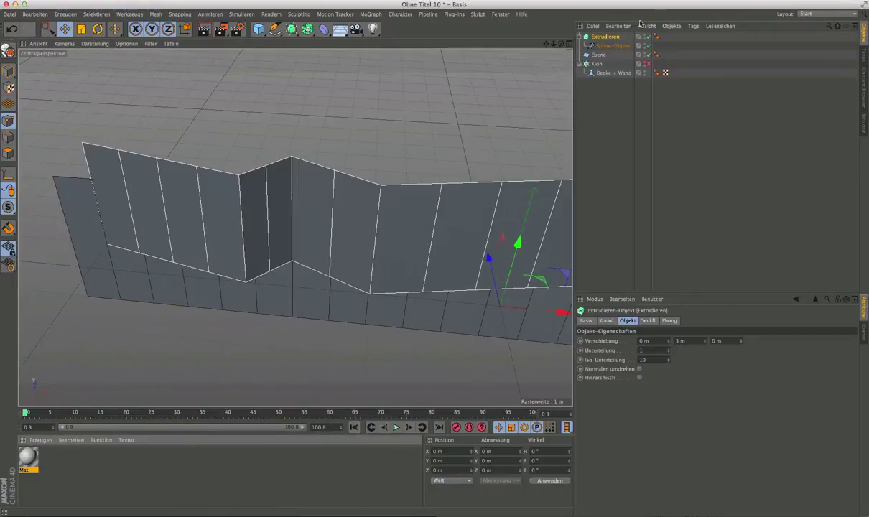
{"action": "left_click_drag", "start_coordinate": [602, 39], "coordinate": [604, 38]}
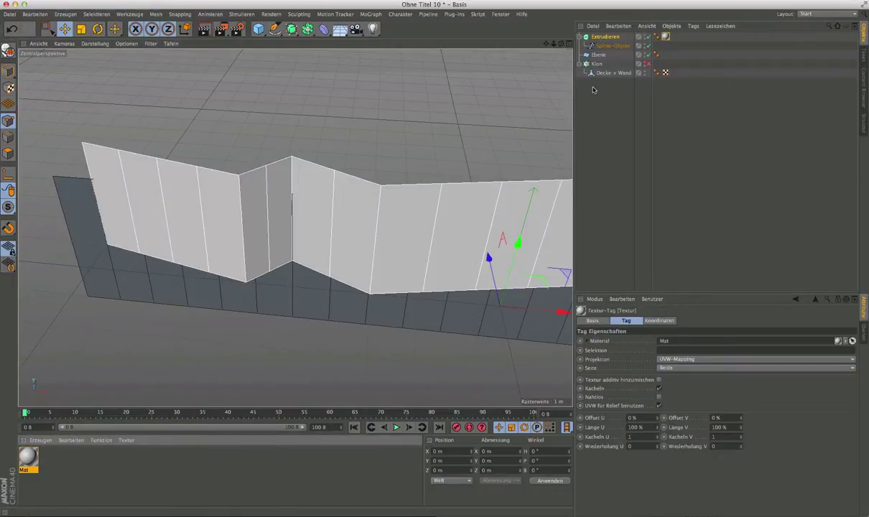
Try the spline's Zwischenpunkte as Natürlich and Keine, then set it back to Unterteilt.
{"action": "mouse_move", "coordinate": [382, 281]}
{"action": "left_mouse_down", "text": "alt"}
{"action": "mouse_move", "coordinate": [350, 270]}
{"action": "mouse_move", "coordinate": [399, 261]}
{"action": "left_mouse_up", "text": "alt"}
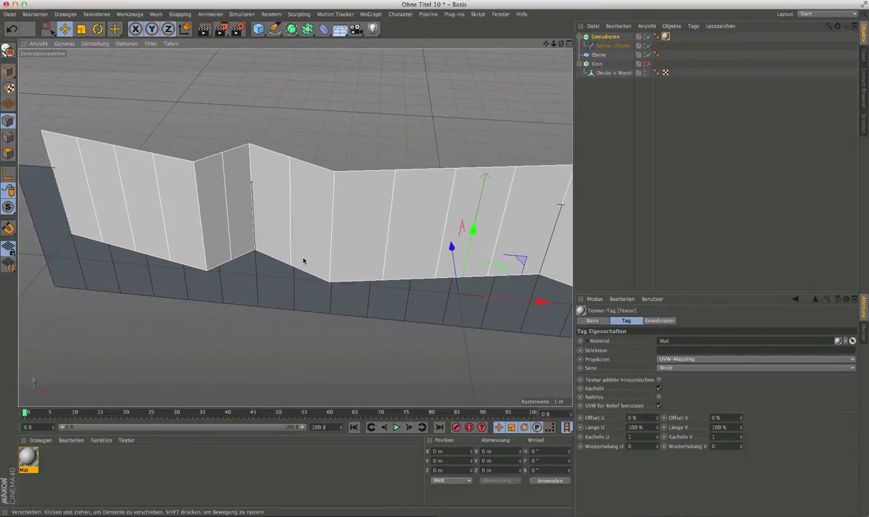
{"action": "left_click", "coordinate": [611, 45]}
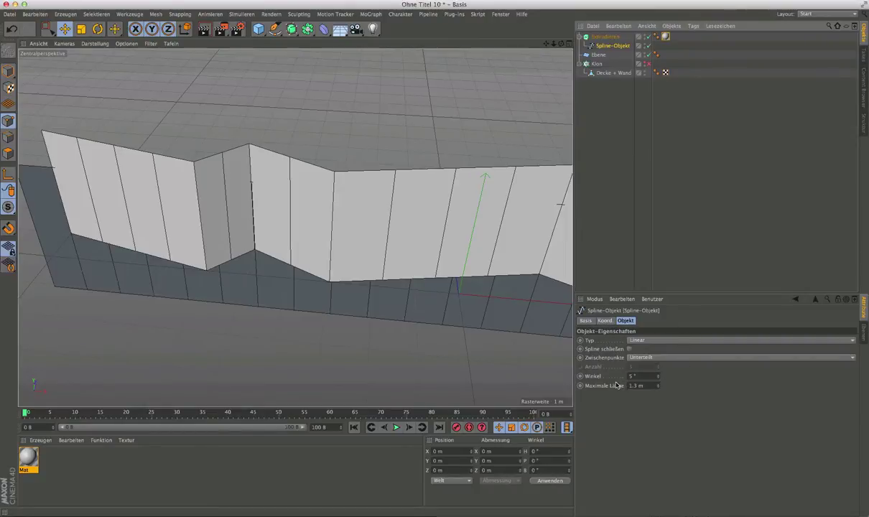
{"action": "left_click", "coordinate": [660, 358]}
{"action": "left_click", "coordinate": [660, 376]}
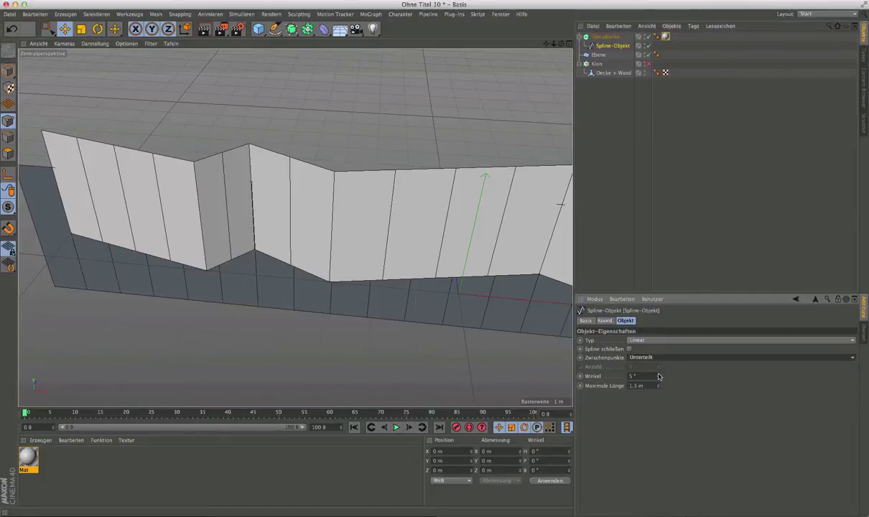
{"action": "left_click", "coordinate": [659, 357]}
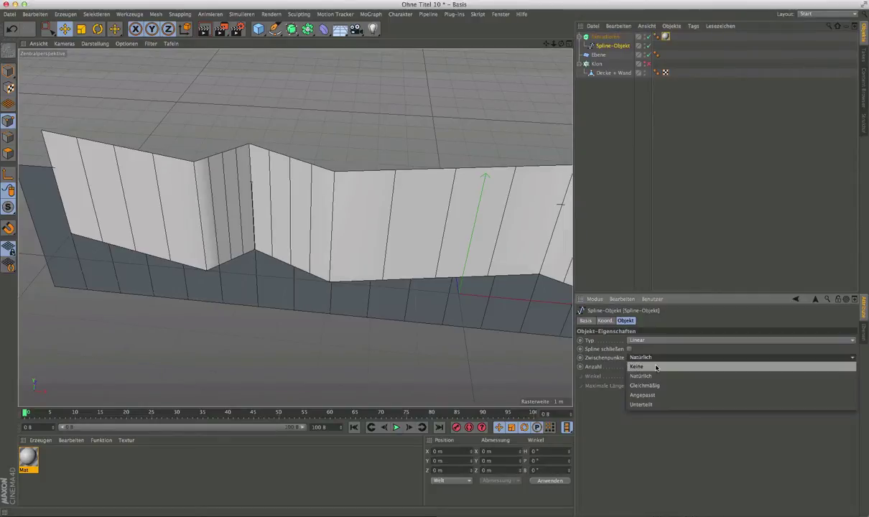
{"action": "left_click", "coordinate": [656, 354]}
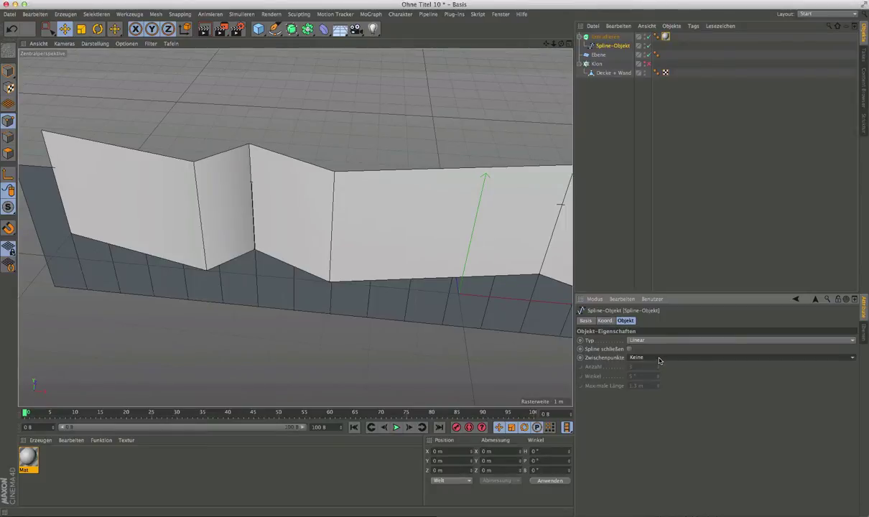
{"action": "left_click", "coordinate": [660, 359]}
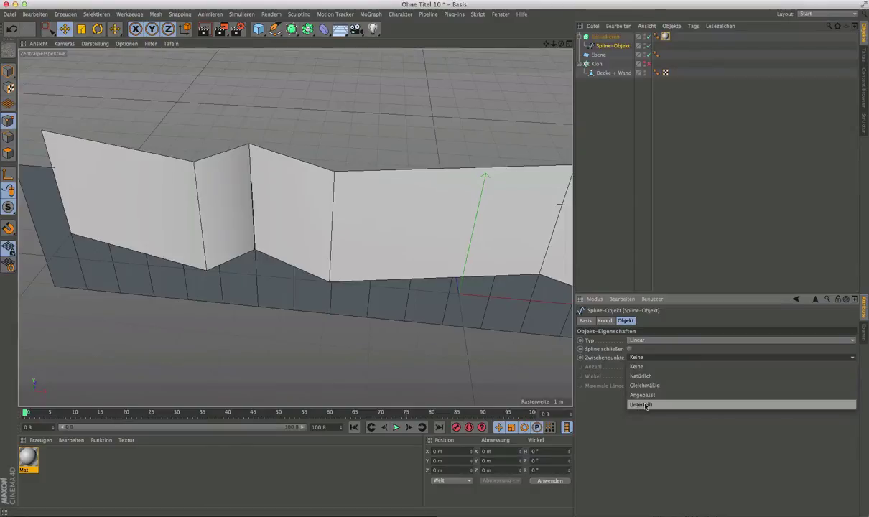
{"action": "left_click", "coordinate": [646, 405]}
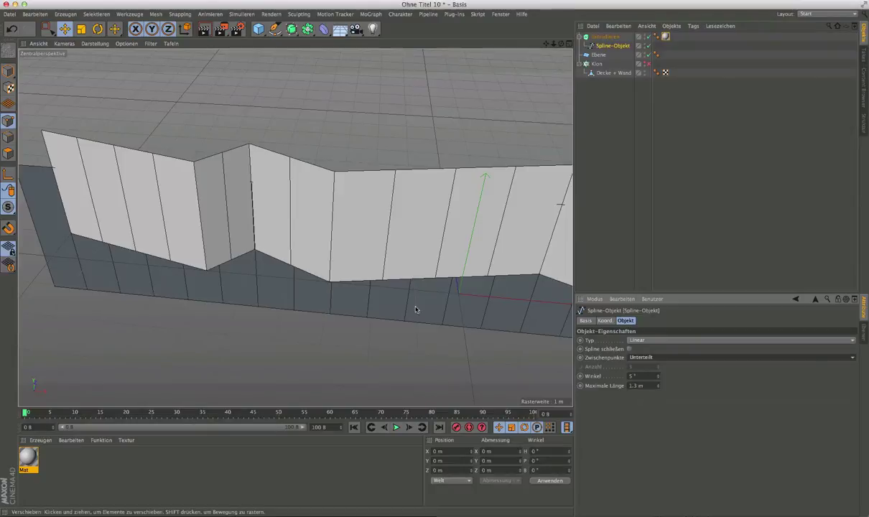
Hide the Ebene reference plane so only the zigzag wall shows.
{"action": "mouse_move", "coordinate": [204, 251]}
{"action": "left_mouse_down", "text": "alt"}
{"action": "mouse_move", "coordinate": [217, 271]}
{"action": "mouse_move", "coordinate": [273, 251]}
{"action": "mouse_move", "coordinate": [287, 256]}
{"action": "mouse_move", "coordinate": [276, 255]}
{"action": "left_mouse_up", "text": "alt"}
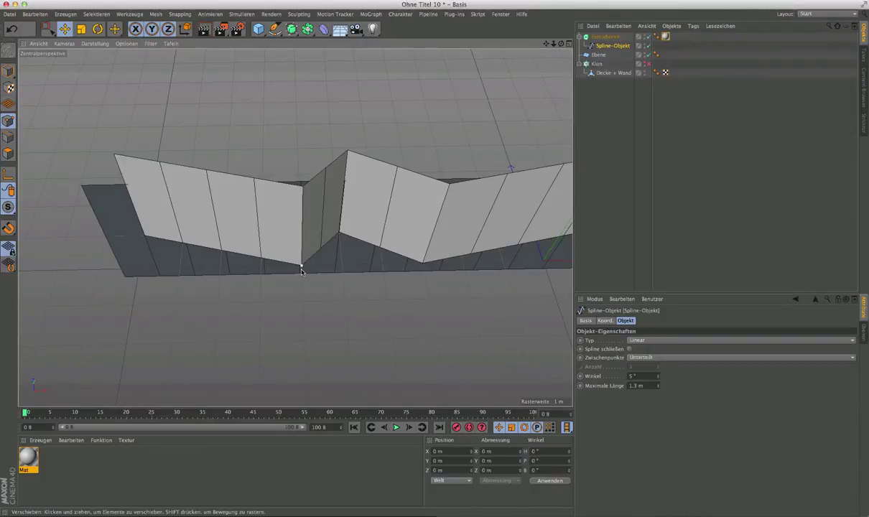
{"action": "scroll", "coordinate": [135, 251], "scroll_direction": "up", "scroll_amount": 3}
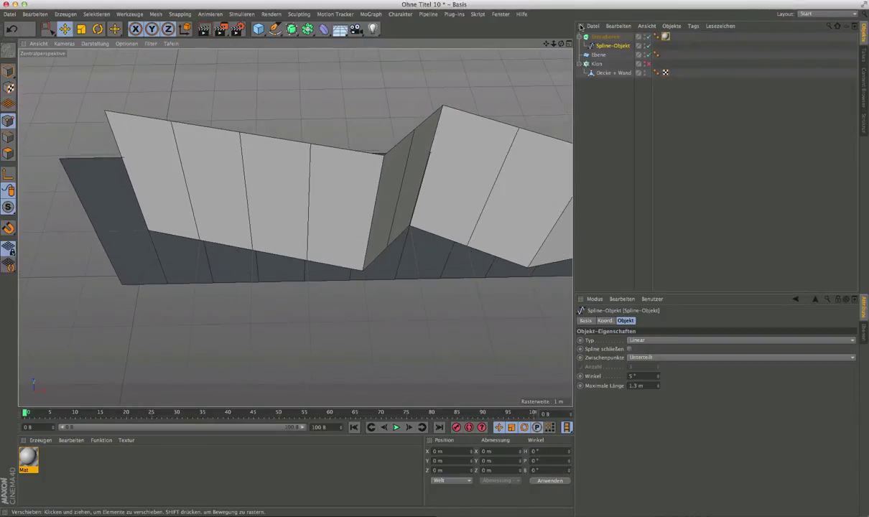
{"action": "left_click", "coordinate": [649, 55]}
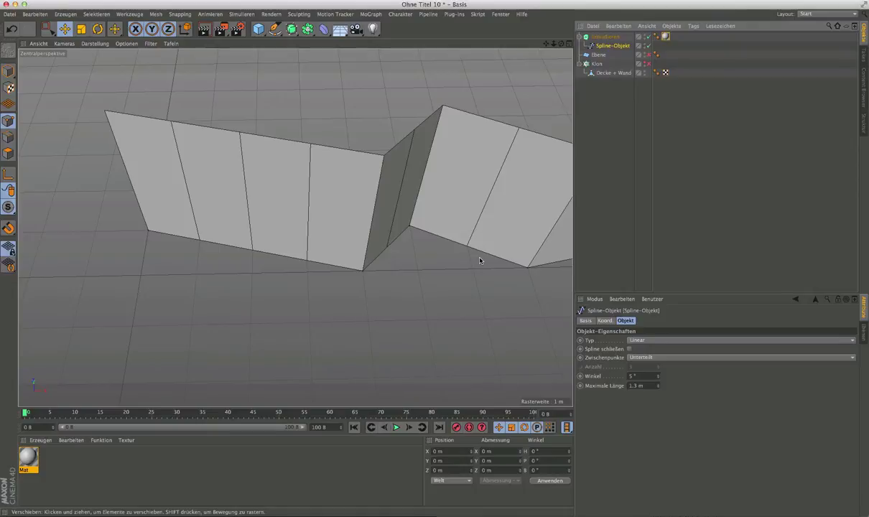
Try a 1 m maximum segment length on the wall, then restore it to 1.3 m.
{"action": "left_click", "coordinate": [636, 386]}
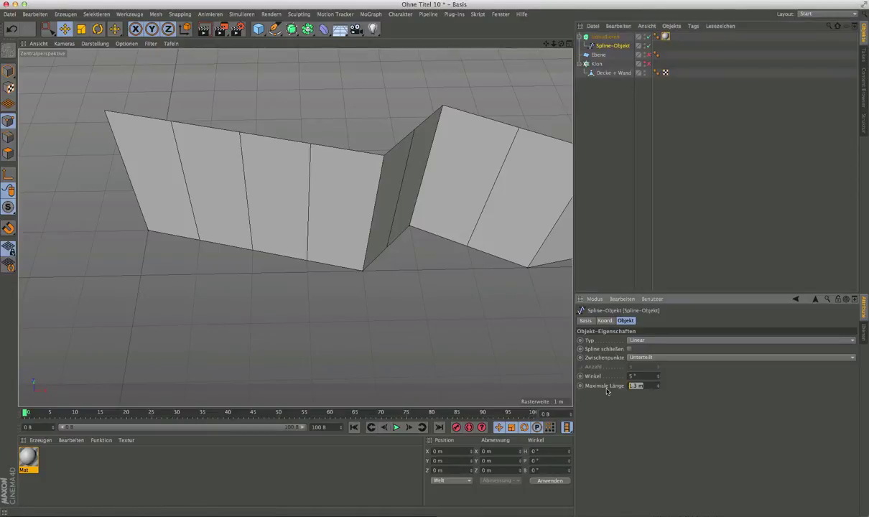
{"action": "type", "text": "1"}
{"action": "key", "text": "Return"}
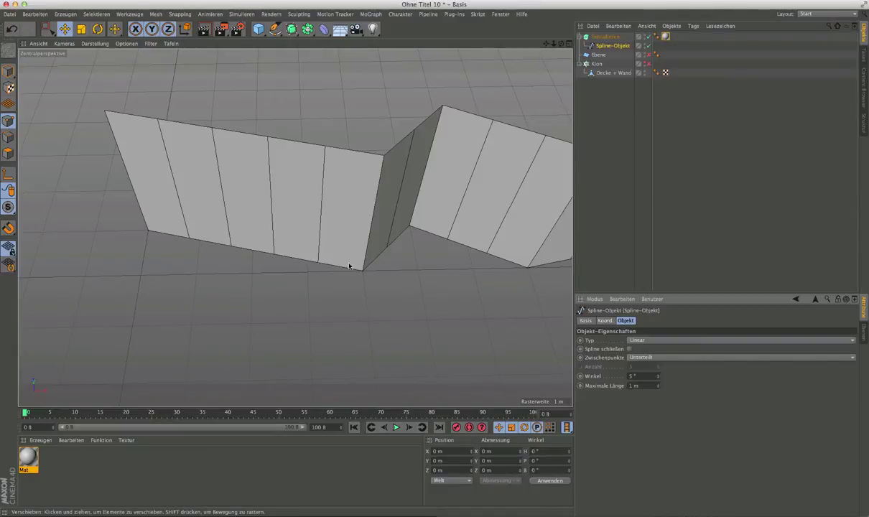
{"action": "left_click", "coordinate": [631, 386]}
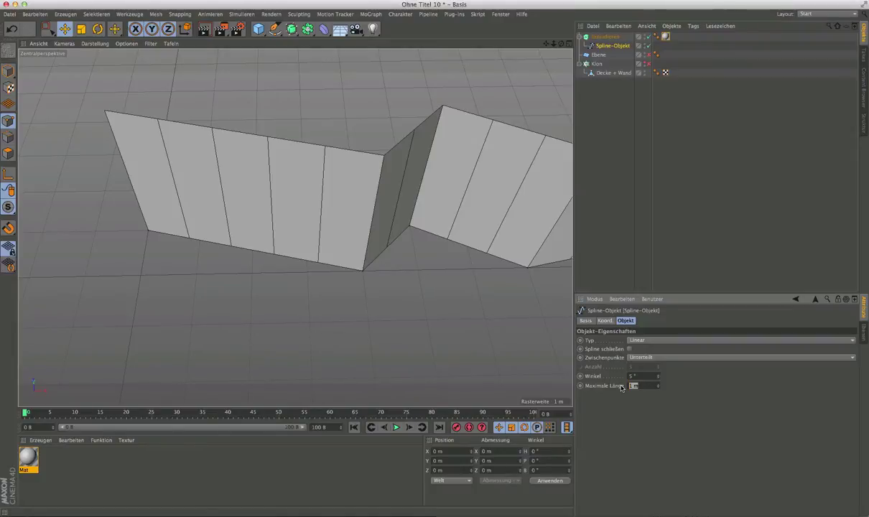
{"action": "type", "text": "1."}
{"action": "type", "text": "3"}
{"action": "key", "text": "Return"}
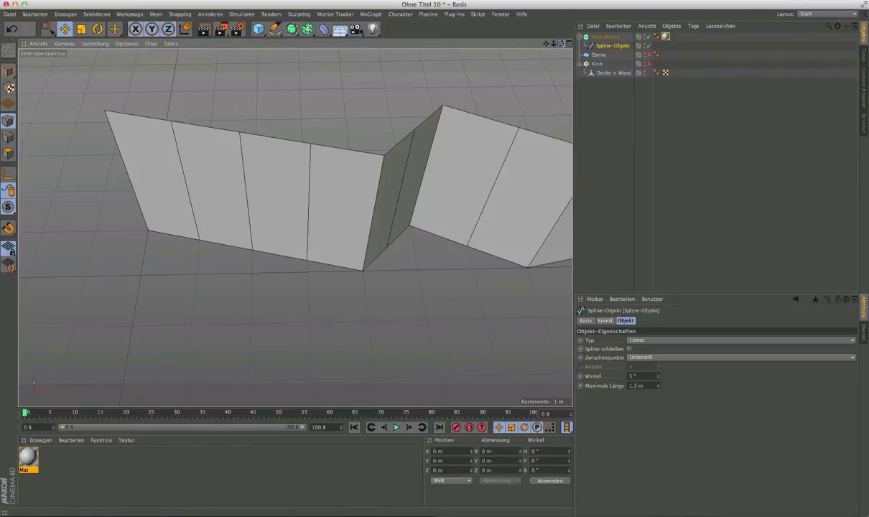
{"action": "left_click_drag", "start_coordinate": [546, 43], "coordinate": [295, 227]}
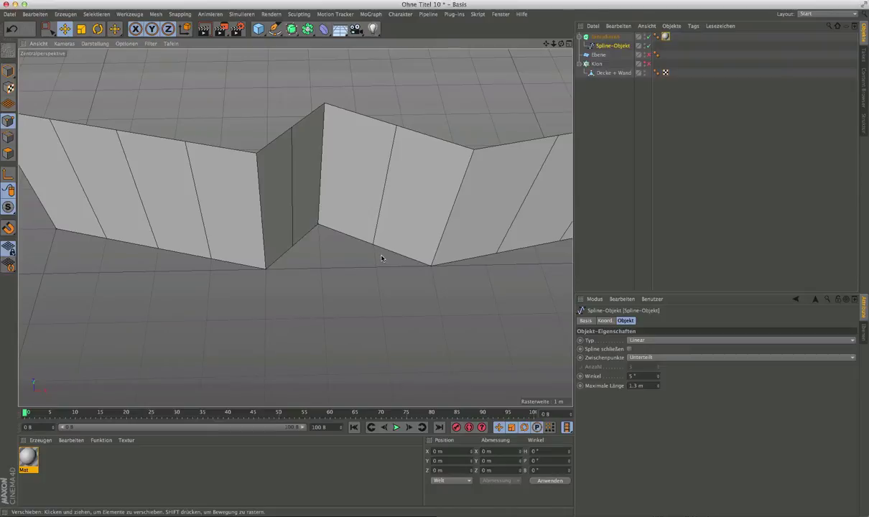
Select the wall's spline with the Move tool and try moving it, undoing the attempt.
{"action": "left_click", "coordinate": [64, 29]}
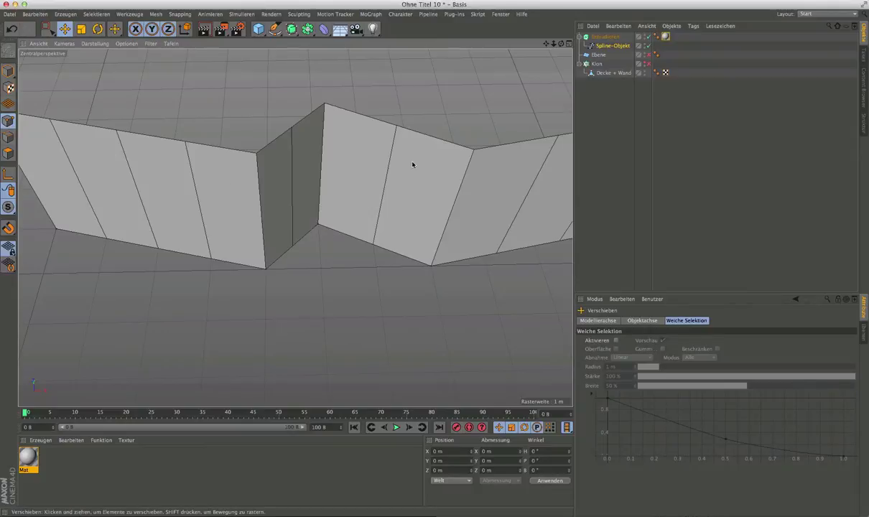
{"action": "left_click", "coordinate": [318, 225]}
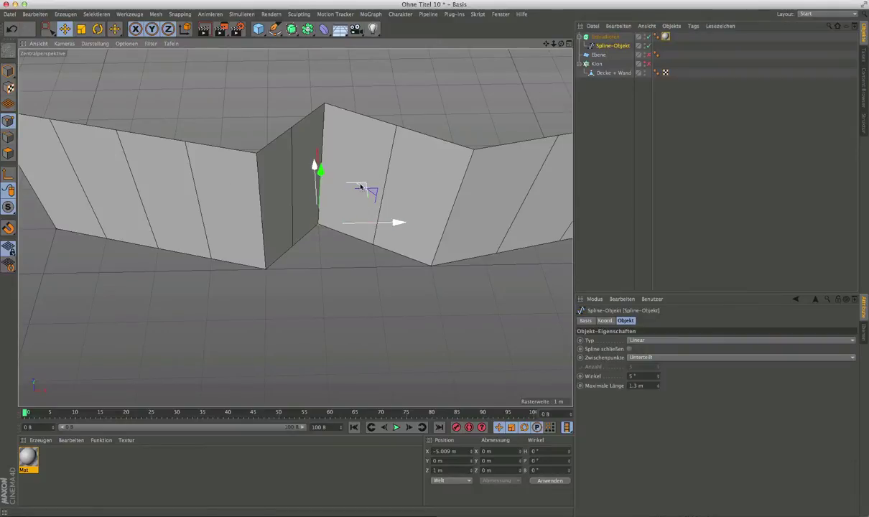
{"action": "left_click_drag", "start_coordinate": [330, 249], "coordinate": [297, 258], "text": "alt"}
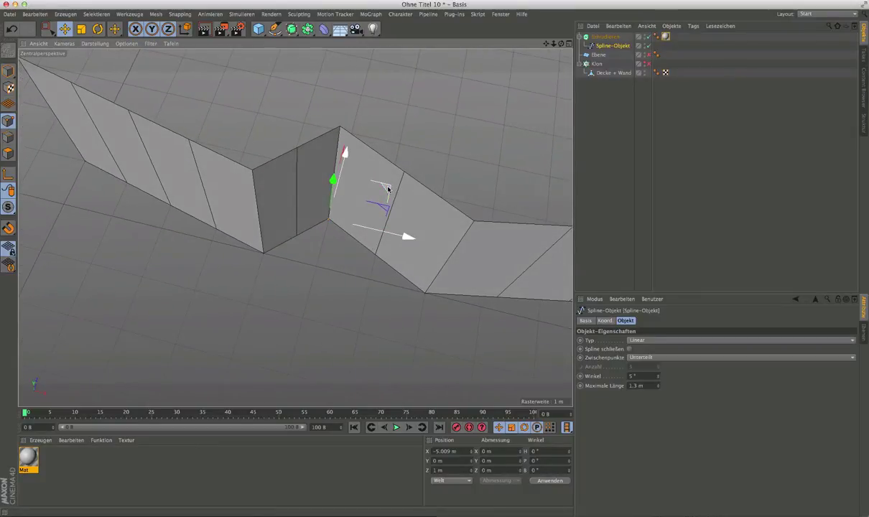
{"action": "left_click_drag", "start_coordinate": [388, 188], "coordinate": [386, 196]}
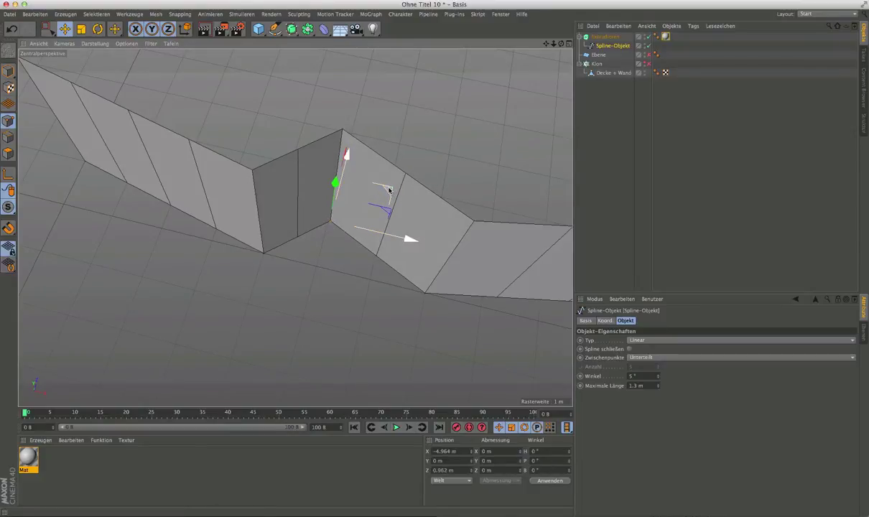
{"action": "mouse_move", "coordinate": [389, 195]}
{"action": "left_mouse_down"}
{"action": "mouse_move", "coordinate": [396, 186]}
{"action": "mouse_move", "coordinate": [375, 194]}
{"action": "mouse_move", "coordinate": [386, 188]}
{"action": "mouse_move", "coordinate": [385, 200]}
{"action": "left_mouse_up"}
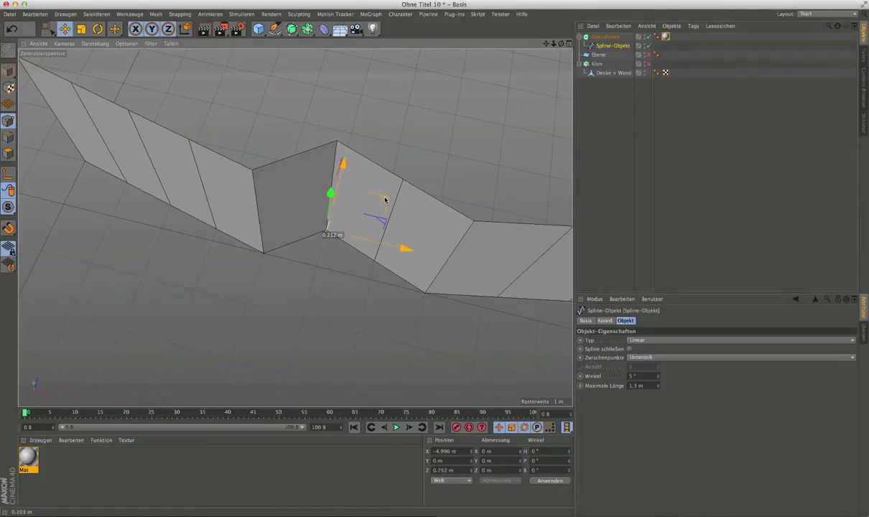
{"action": "key", "text": "ctrl+z"}
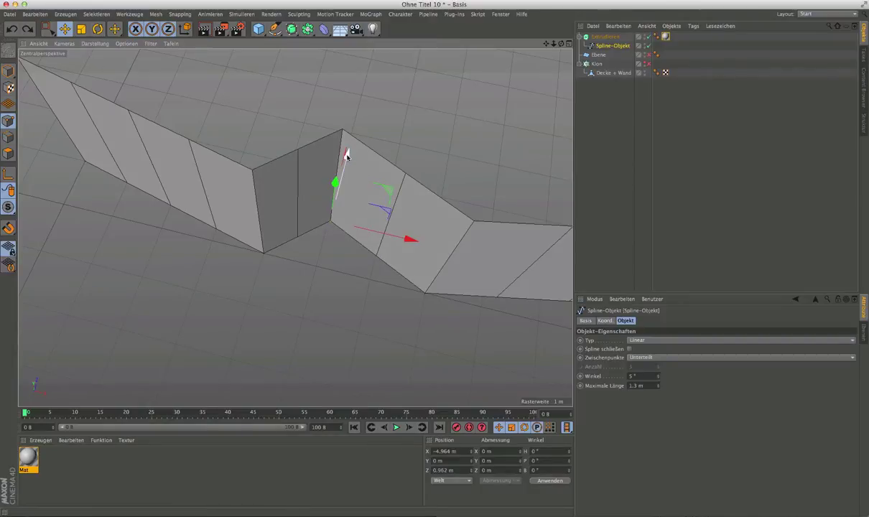
Shift the spline along Z to 0.692 m, reshaping the zigzag walls.
{"action": "left_click_drag", "start_coordinate": [347, 154], "coordinate": [343, 170]}
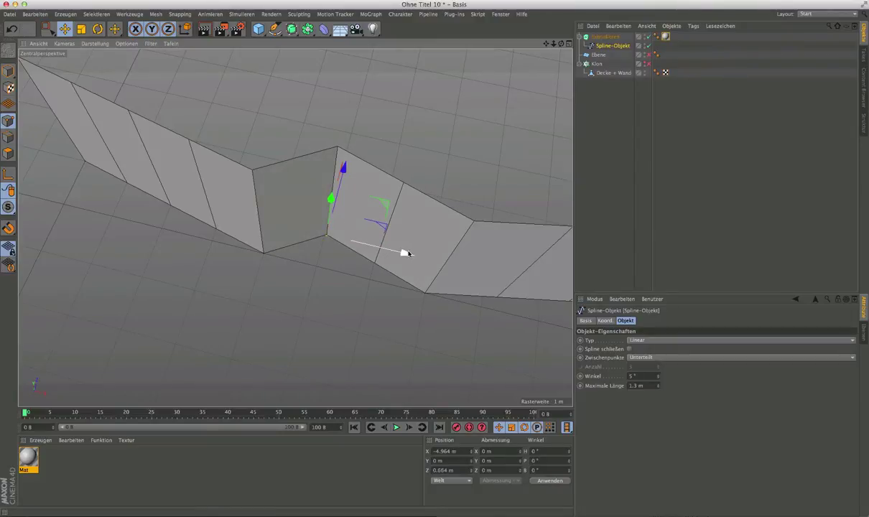
{"action": "left_click_drag", "start_coordinate": [404, 250], "coordinate": [402, 251]}
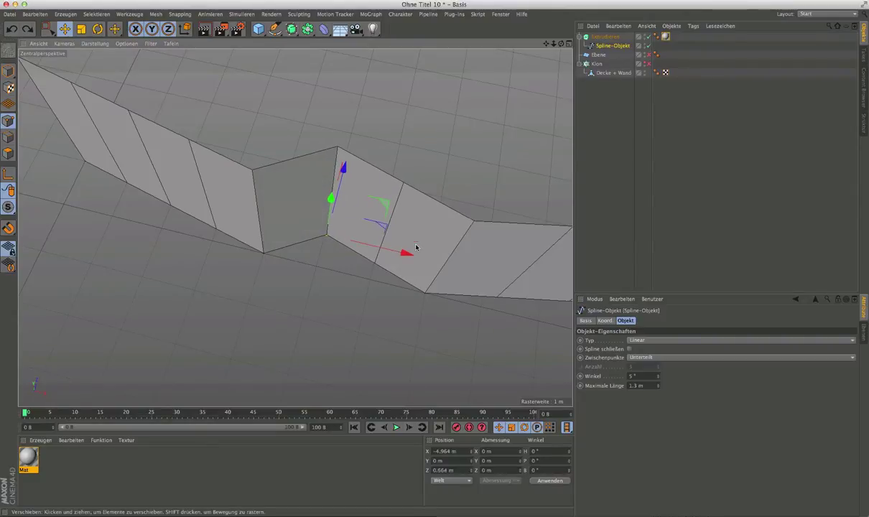
{"action": "key", "text": "ctrl+z"}
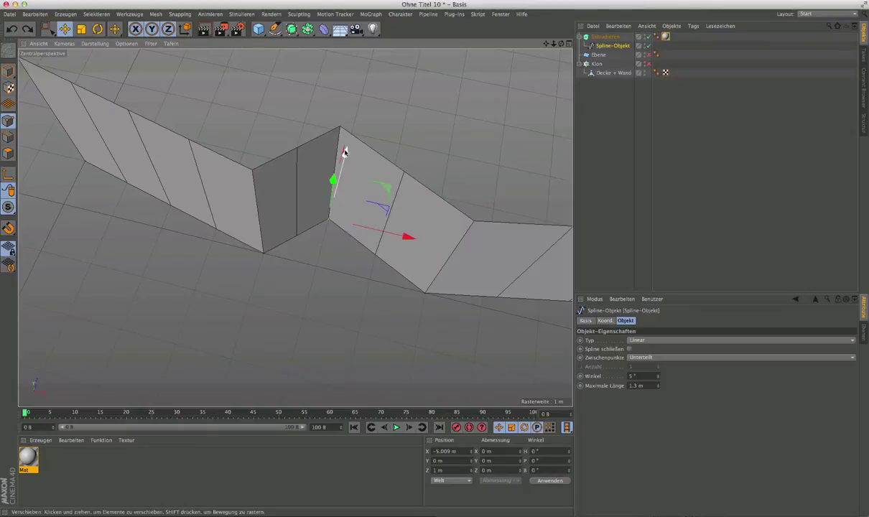
{"action": "left_click_drag", "start_coordinate": [346, 151], "coordinate": [340, 166]}
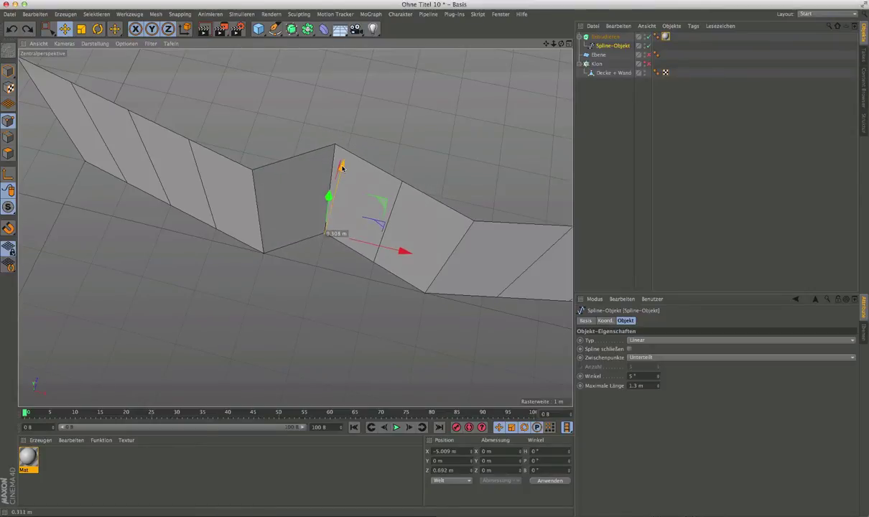
{"action": "mouse_move", "coordinate": [340, 257]}
{"action": "left_mouse_down", "text": "alt"}
{"action": "mouse_move", "coordinate": [280, 234]}
{"action": "mouse_move", "coordinate": [394, 228]}
{"action": "mouse_move", "coordinate": [367, 214]}
{"action": "left_mouse_up", "text": "alt"}
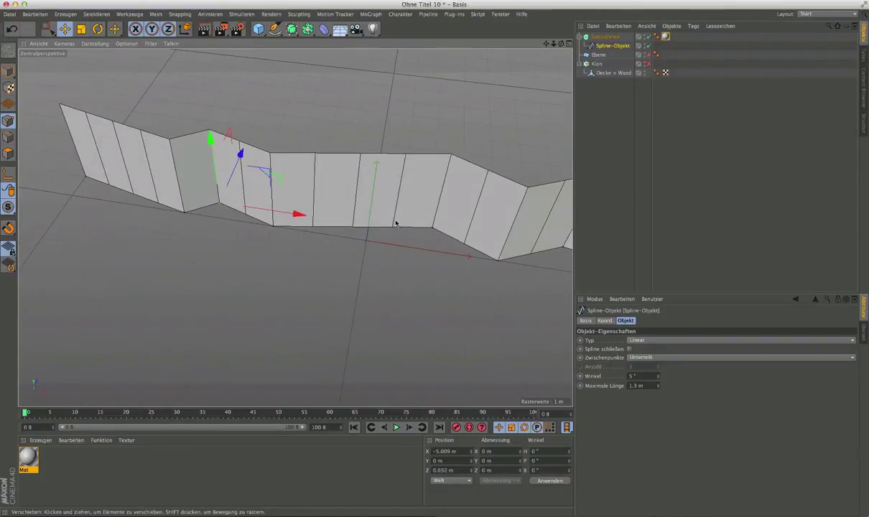
{"action": "mouse_move", "coordinate": [413, 231]}
{"action": "left_mouse_down", "text": "alt"}
{"action": "mouse_move", "coordinate": [237, 233]}
{"action": "mouse_move", "coordinate": [400, 245]}
{"action": "mouse_move", "coordinate": [300, 229]}
{"action": "left_mouse_up", "text": "alt"}
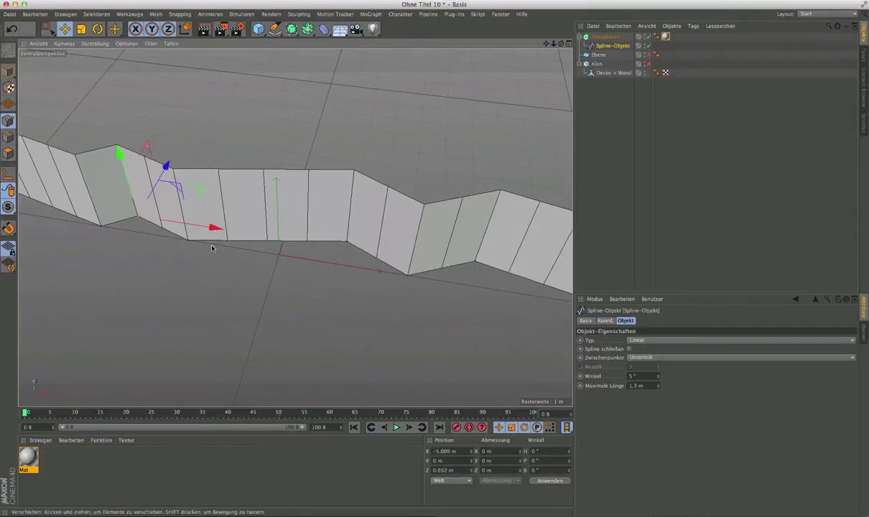
{"action": "left_click_drag", "start_coordinate": [214, 248], "coordinate": [206, 247], "text": "alt"}
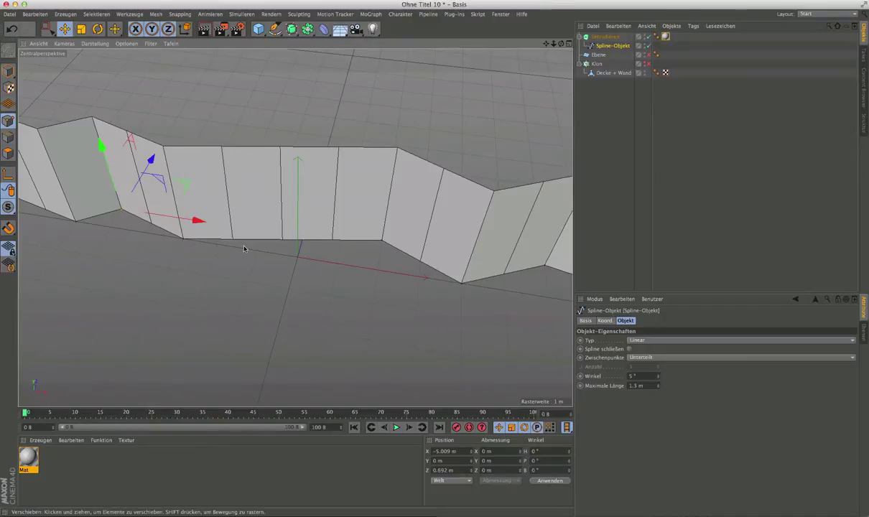
Set the wall spline's maximum segment length to 1.25 m.
{"action": "left_click_drag", "start_coordinate": [635, 387], "coordinate": [645, 388]}
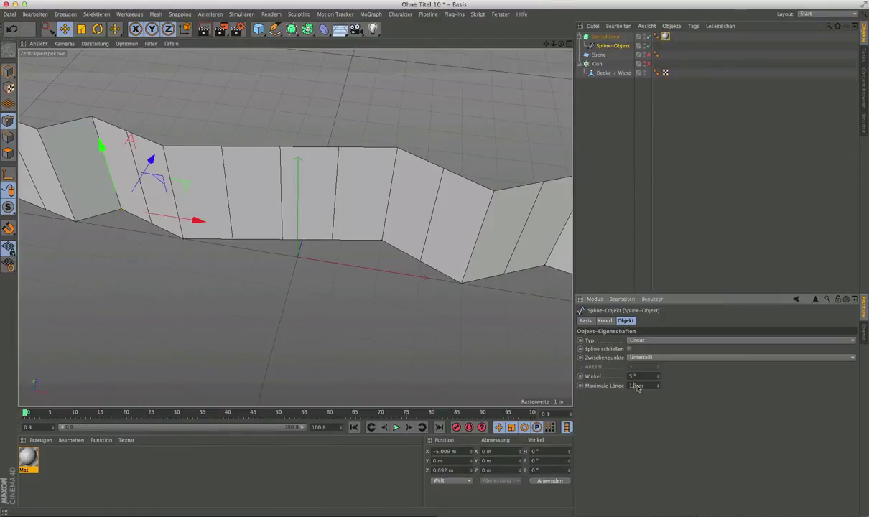
{"action": "type", "text": "1.2"}
{"action": "key", "text": "Return"}
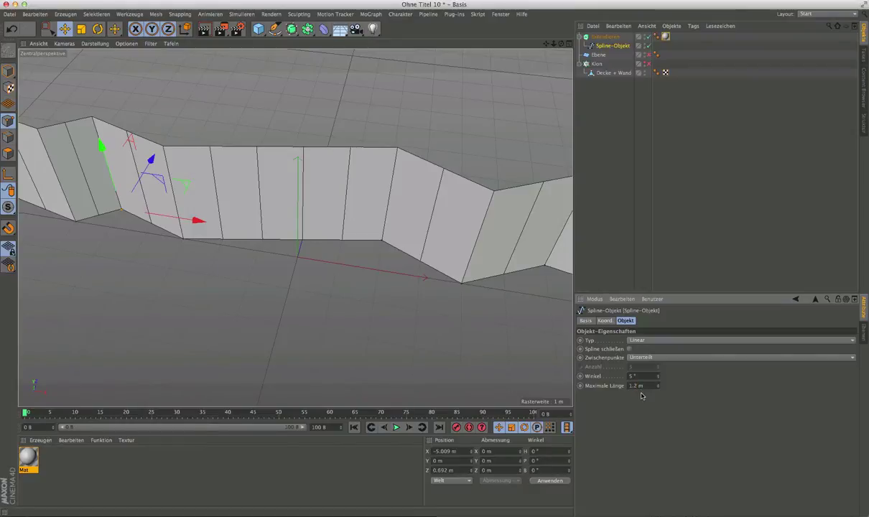
{"action": "type", "text": "5"}
{"action": "key", "text": "Return"}
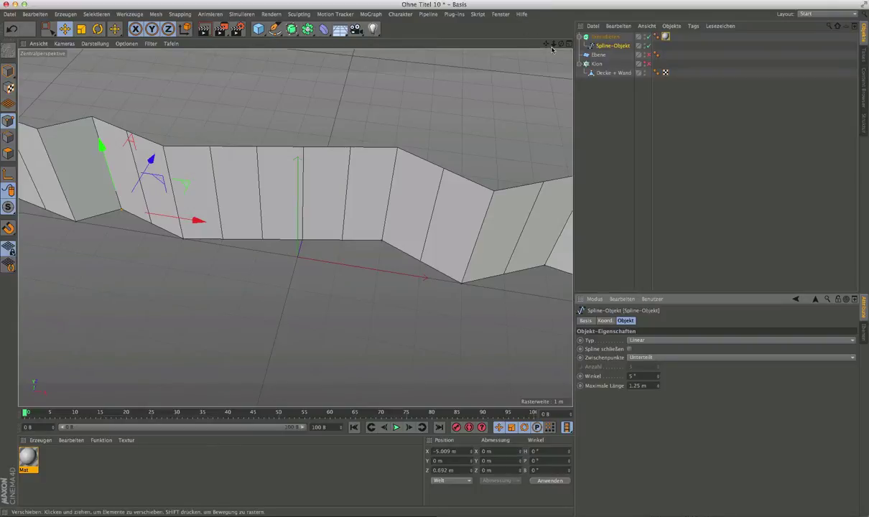
Reselect the wall's spline and move it to Z 0.572 m.
{"action": "left_click_drag", "start_coordinate": [546, 43], "coordinate": [600, 65]}
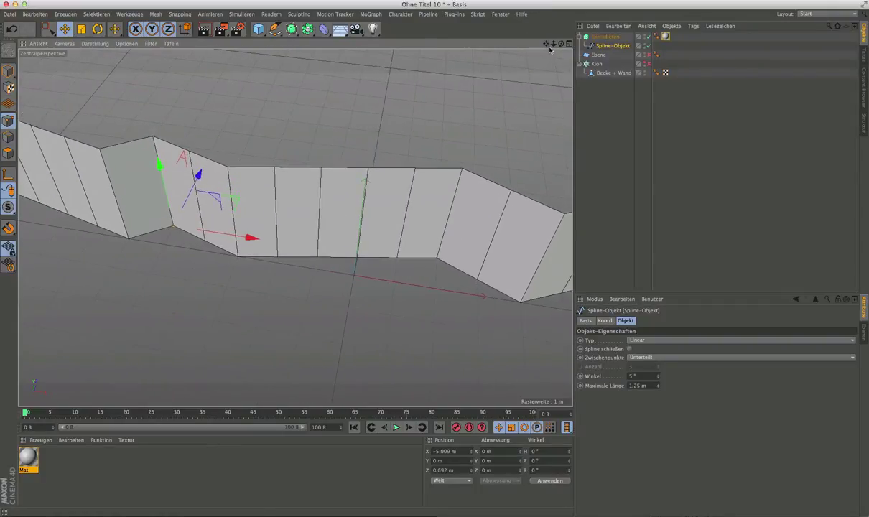
{"action": "mouse_move", "coordinate": [561, 43]}
{"action": "left_mouse_down"}
{"action": "mouse_move", "coordinate": [532, 45]}
{"action": "mouse_move", "coordinate": [557, 54]}
{"action": "left_mouse_up"}
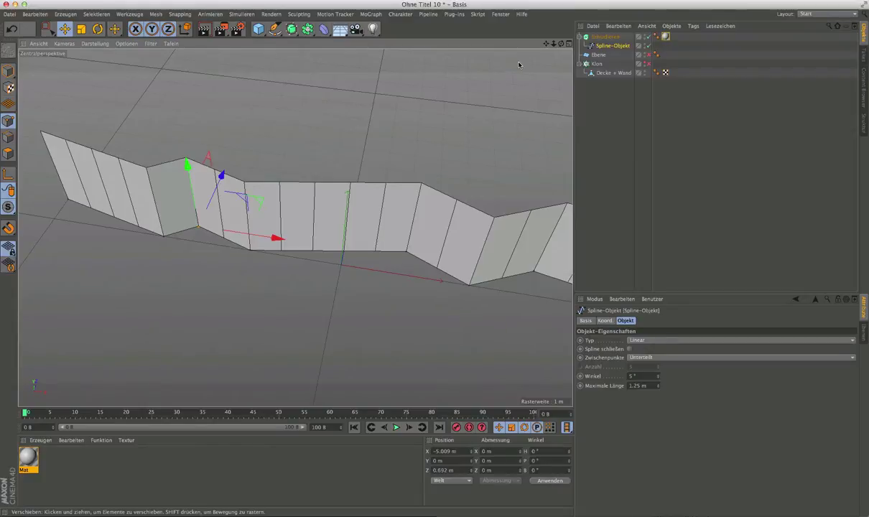
{"action": "left_click", "coordinate": [611, 38]}
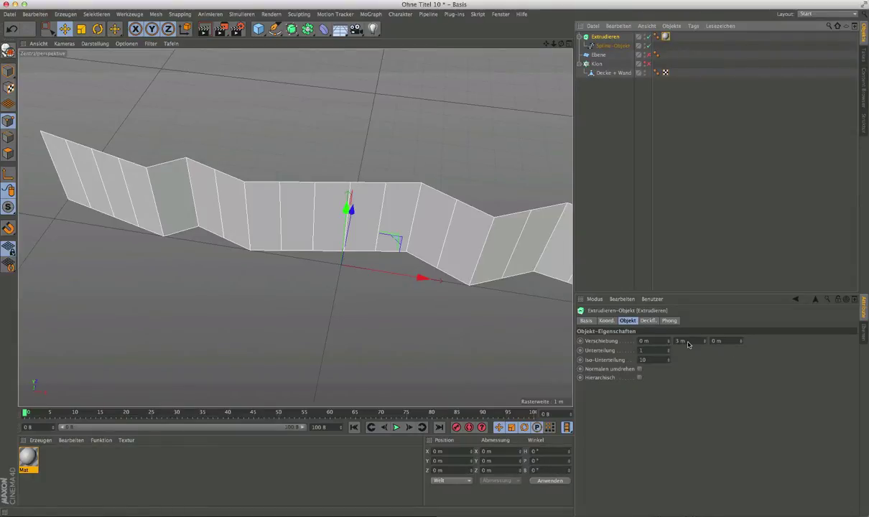
{"action": "left_click", "coordinate": [581, 45]}
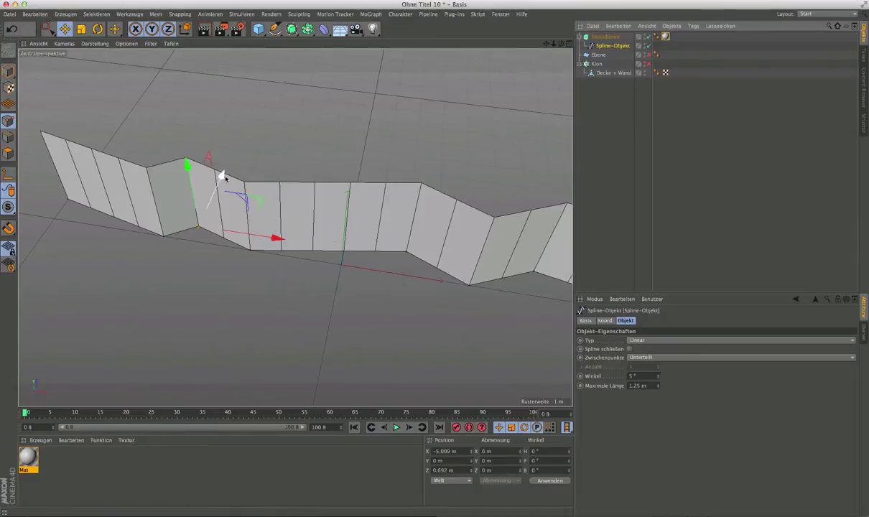
{"action": "left_click_drag", "start_coordinate": [222, 176], "coordinate": [223, 187]}
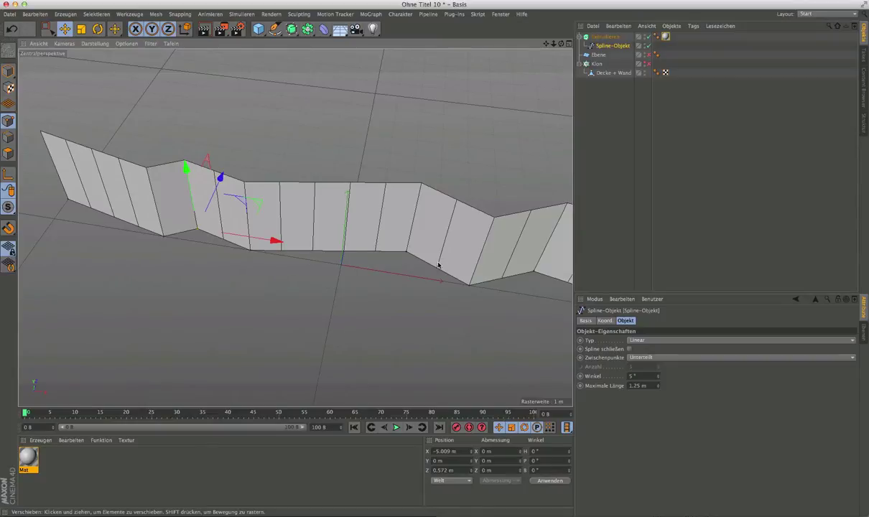
{"action": "left_click_drag", "start_coordinate": [447, 237], "coordinate": [291, 214], "text": "alt"}
Zoom out and select Extrudieren to show the 3 m wall extrusion's attributes.
{"action": "scroll", "coordinate": [443, 225], "scroll_direction": "down", "scroll_amount": 3}
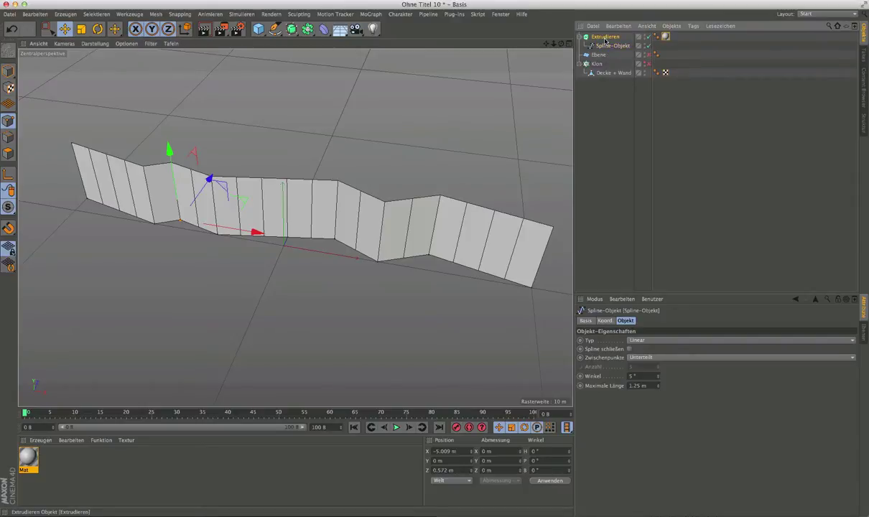
{"action": "left_click", "coordinate": [607, 37]}
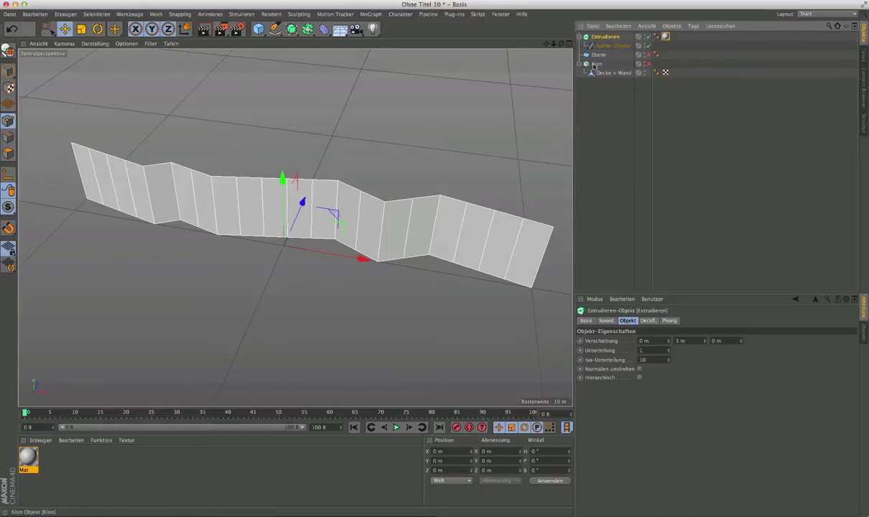
Reveal the cloned floor slabs and place the wall extrusion at Y 0.1 m.
{"action": "left_click", "coordinate": [646, 63]}
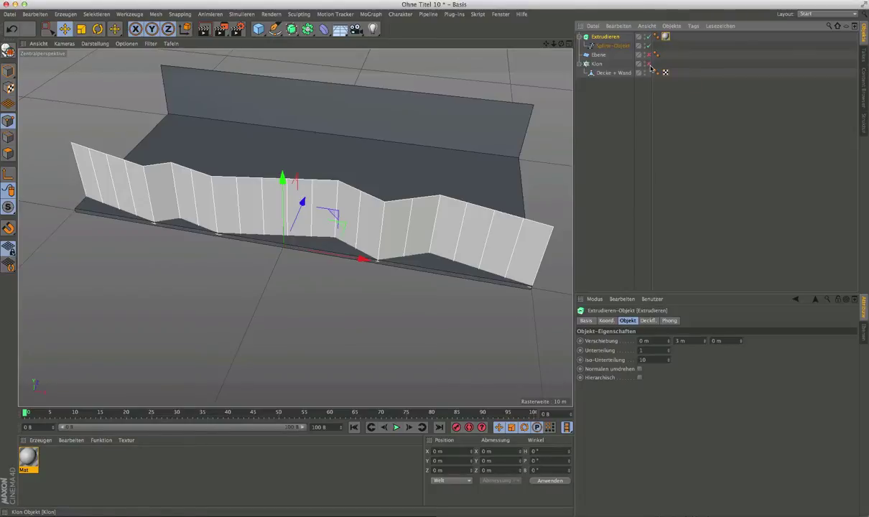
{"action": "mouse_move", "coordinate": [528, 152]}
{"action": "left_mouse_down", "text": "alt"}
{"action": "mouse_move", "coordinate": [409, 194]}
{"action": "mouse_move", "coordinate": [375, 168]}
{"action": "mouse_move", "coordinate": [444, 182]}
{"action": "mouse_move", "coordinate": [388, 183]}
{"action": "left_mouse_up", "text": "alt"}
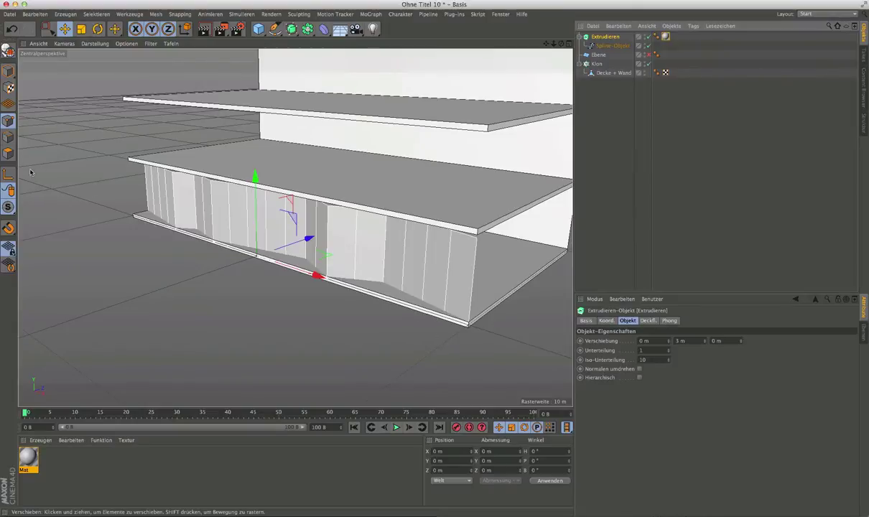
{"action": "left_click", "coordinate": [10, 71]}
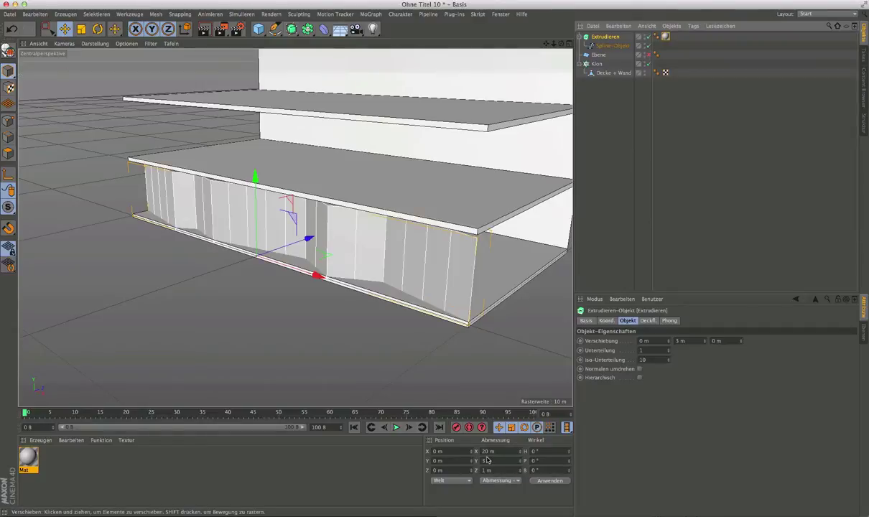
{"action": "left_click", "coordinate": [435, 461]}
{"action": "key", "text": "BackSpace"}
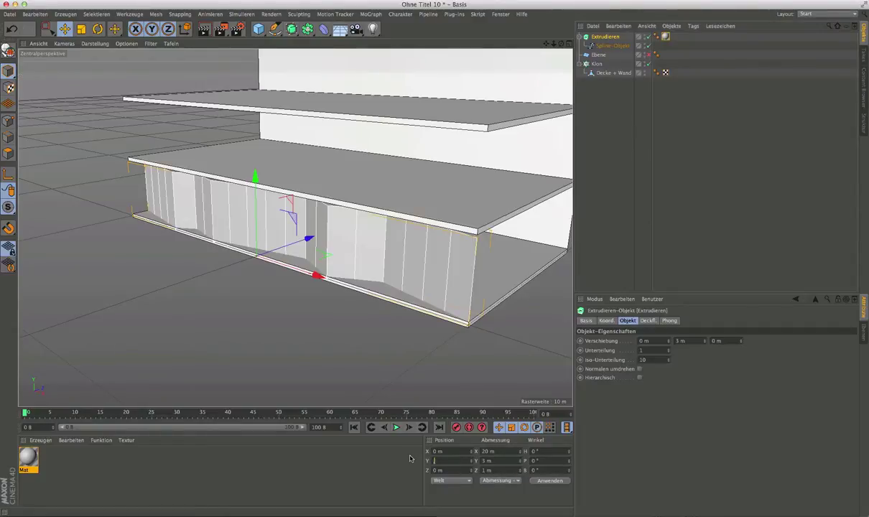
{"action": "type", "text": "1"}
{"action": "key", "text": "Return"}
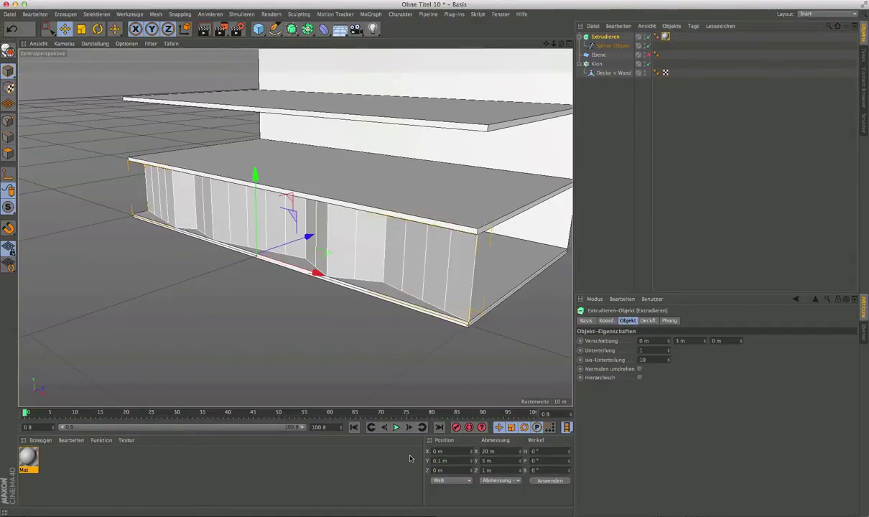
{"action": "left_click_drag", "start_coordinate": [442, 287], "coordinate": [442, 266], "text": "alt"}
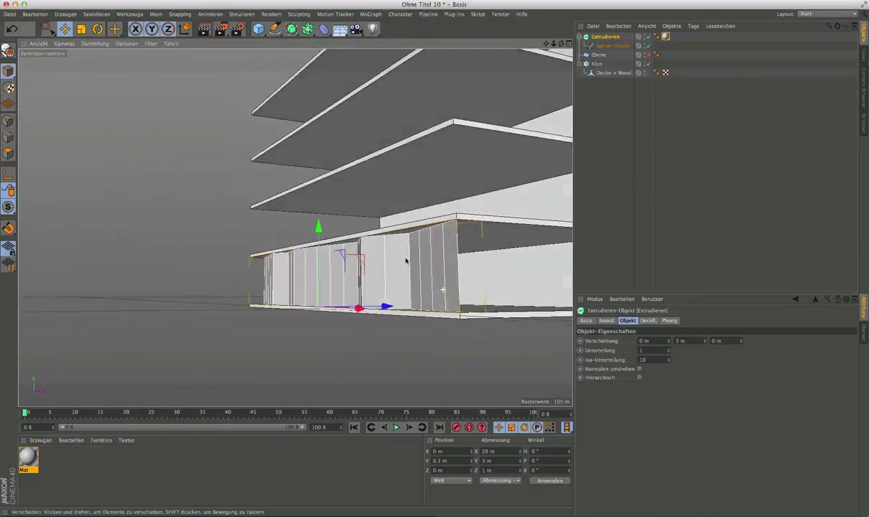
{"action": "scroll", "coordinate": [445, 265], "scroll_direction": "up", "scroll_amount": 5}
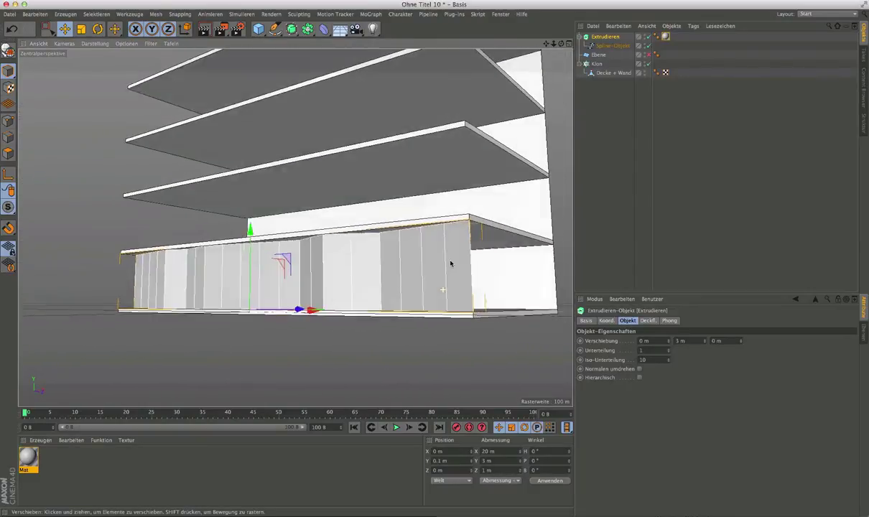
{"action": "scroll", "coordinate": [452, 273], "scroll_direction": "up", "scroll_amount": 2}
{"action": "scroll", "coordinate": [467, 272], "scroll_direction": "up", "scroll_amount": 2}
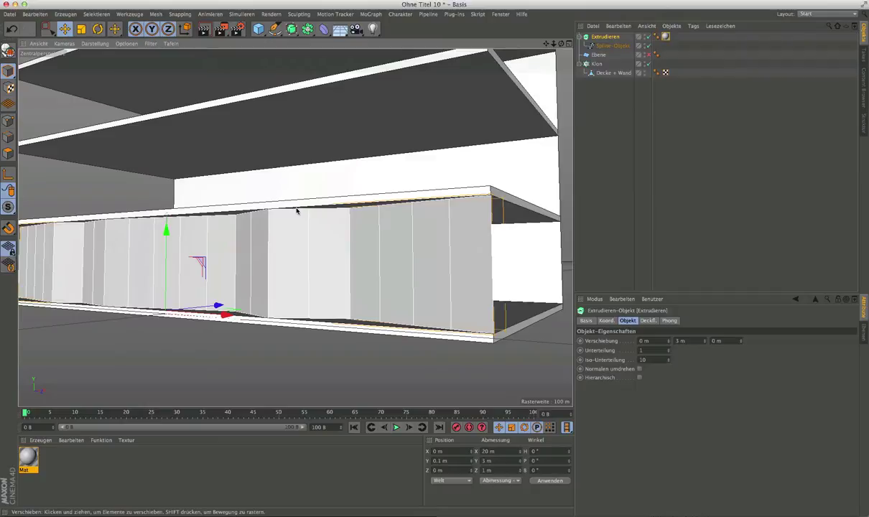
{"action": "mouse_move", "coordinate": [377, 269]}
{"action": "left_mouse_down", "text": "alt"}
{"action": "mouse_move", "coordinate": [339, 272]}
{"action": "mouse_move", "coordinate": [382, 316]}
{"action": "mouse_move", "coordinate": [345, 334]}
{"action": "left_mouse_up", "text": "alt"}
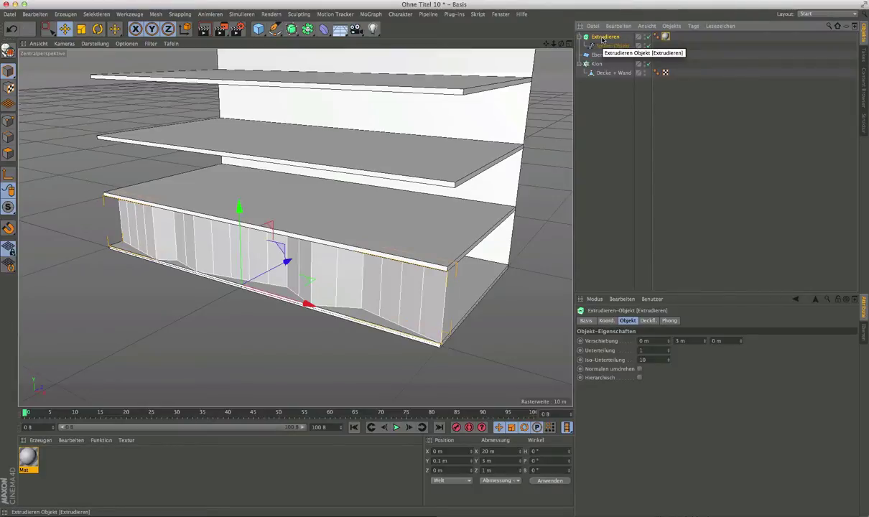
Paste two copies of the façade wall at Y 3.3 m and 6.5 m.
{"action": "key", "text": "ctrl+c"}
{"action": "key", "text": "ctrl+v"}
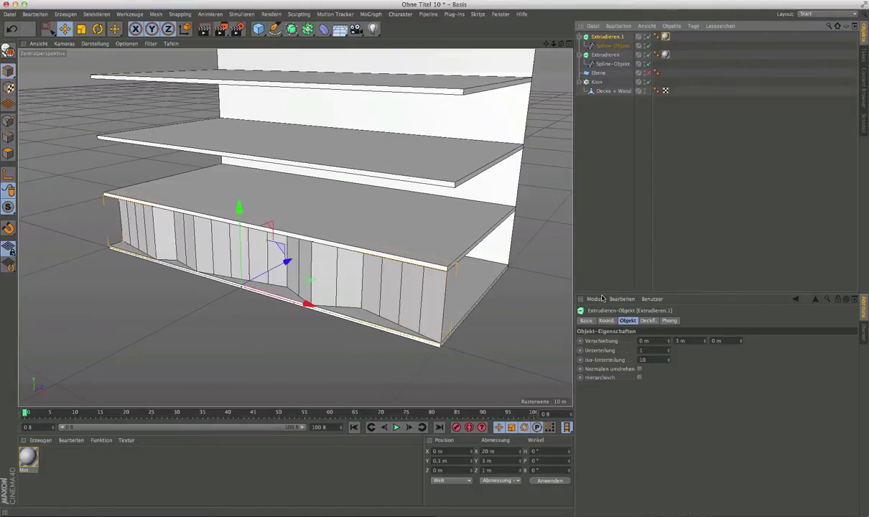
{"action": "left_click", "coordinate": [453, 462]}
{"action": "type", "text": "3"}
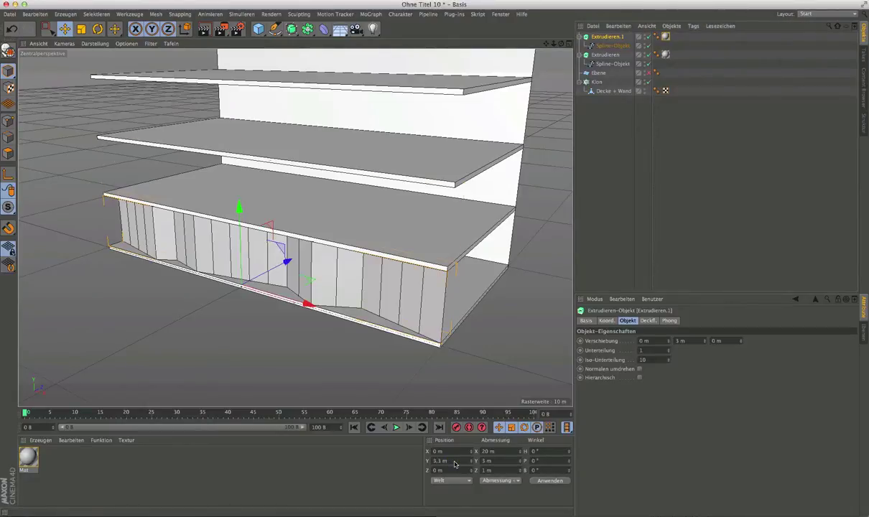
{"action": "key", "text": "Return"}
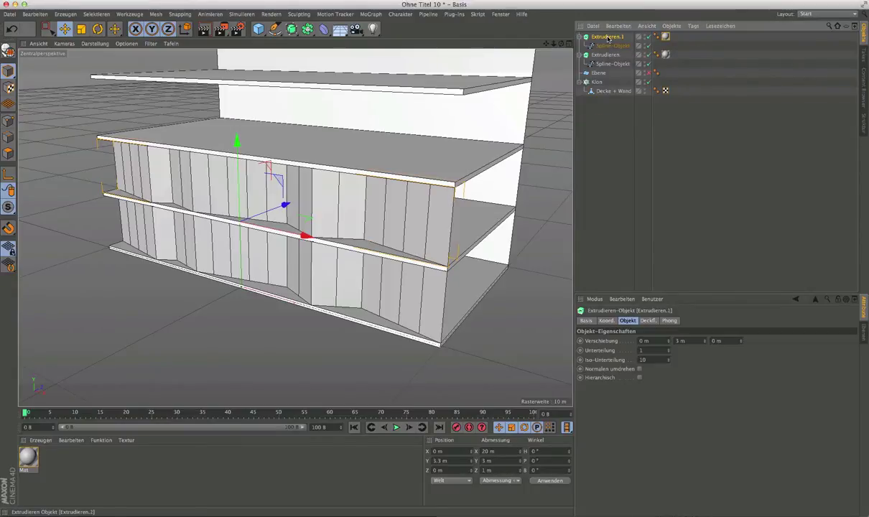
{"action": "key", "text": "ctrl+c"}
{"action": "key", "text": "ctrl+v"}
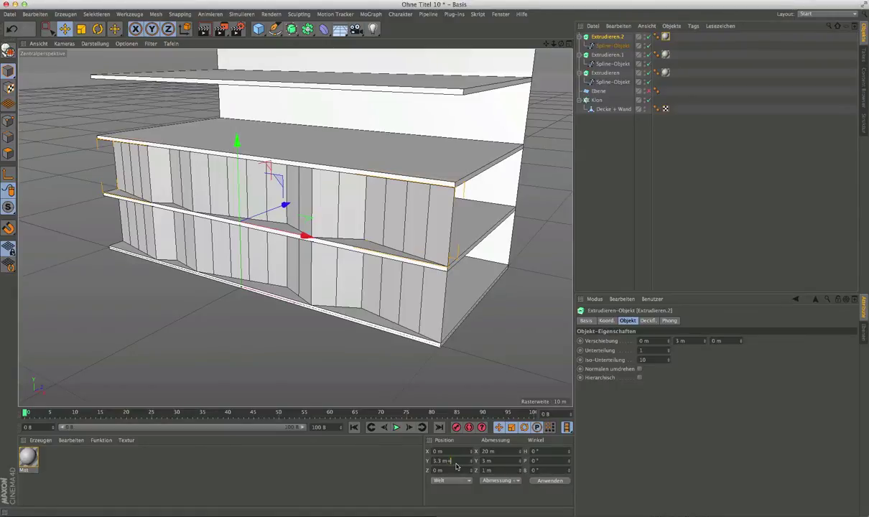
{"action": "key", "text": "Return"}
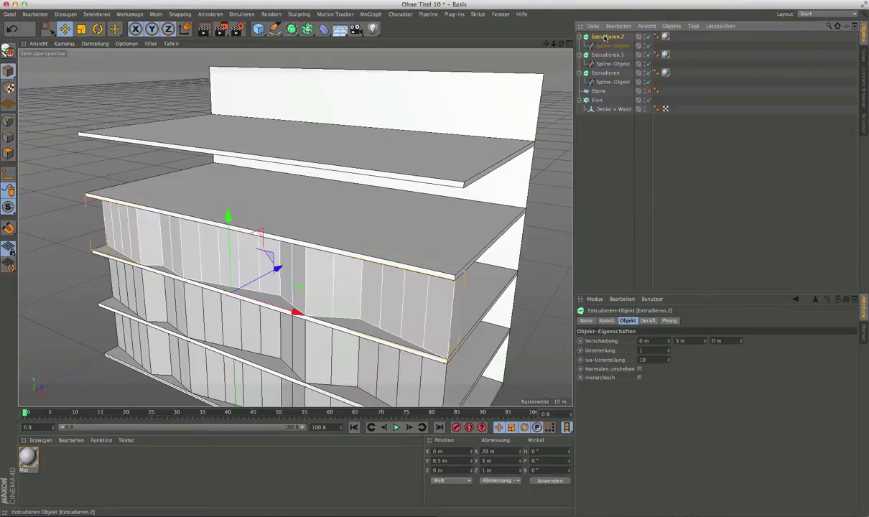
Paste two more façade wall copies at Y 9.7 m and 12.9 m.
{"action": "key", "text": "ctrl+c"}
{"action": "key", "text": "ctrl+v"}
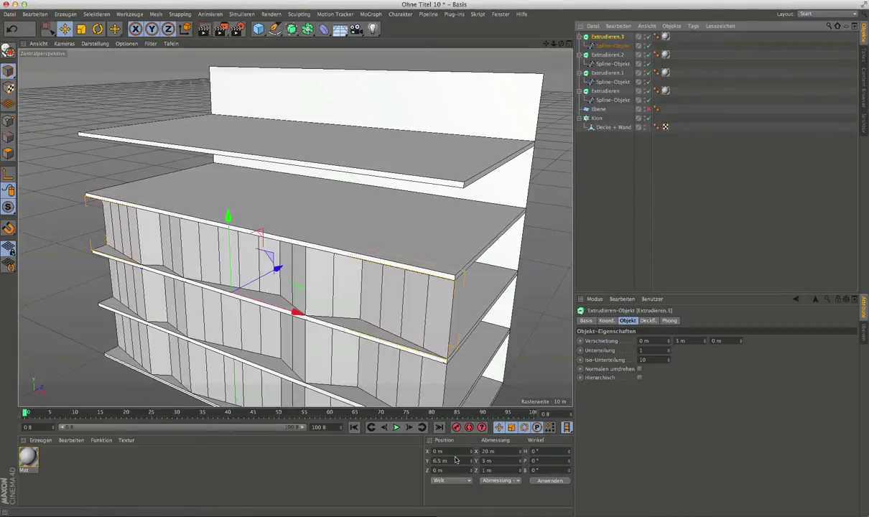
{"action": "left_click", "coordinate": [455, 460]}
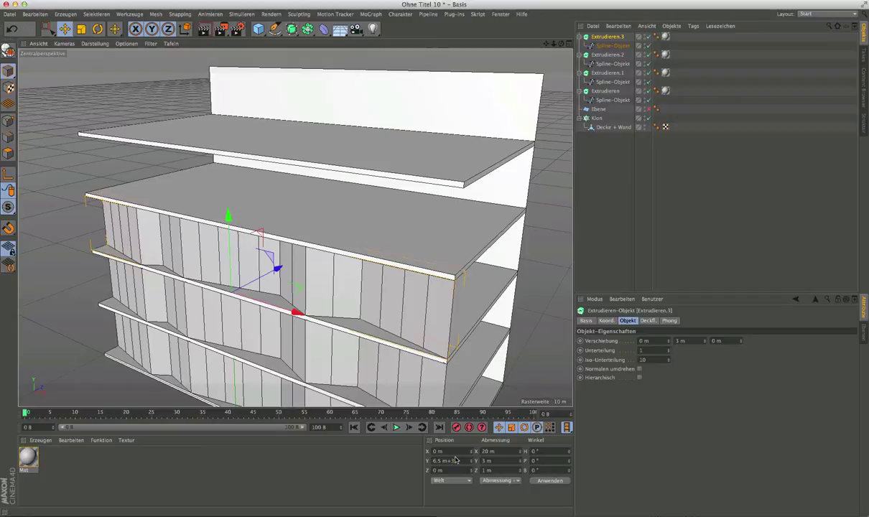
{"action": "key", "text": "Return"}
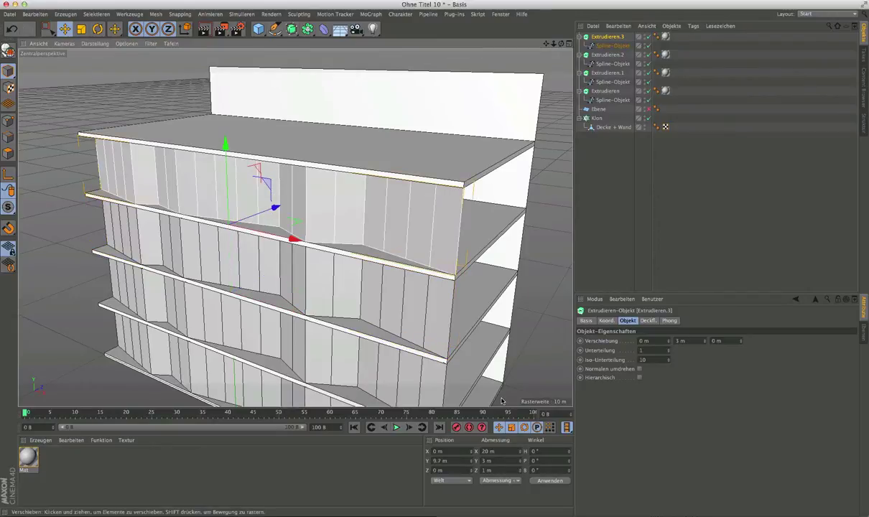
{"action": "key", "text": "ctrl+c"}
{"action": "key", "text": "ctrl+v"}
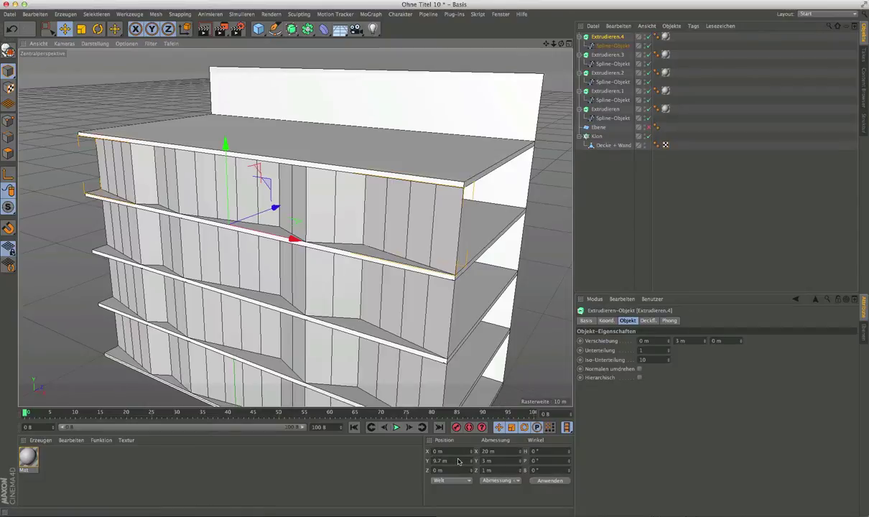
{"action": "left_click", "coordinate": [457, 461]}
{"action": "type", "text": "12."}
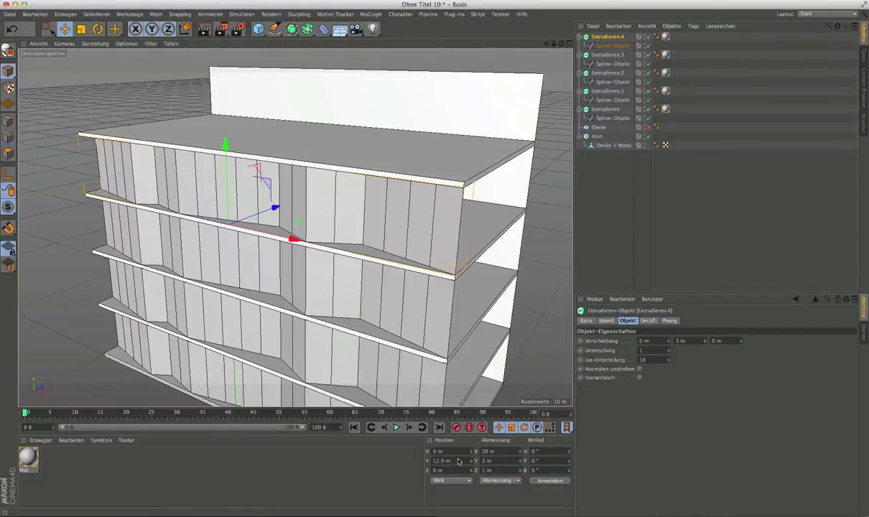
{"action": "key", "text": "Return"}
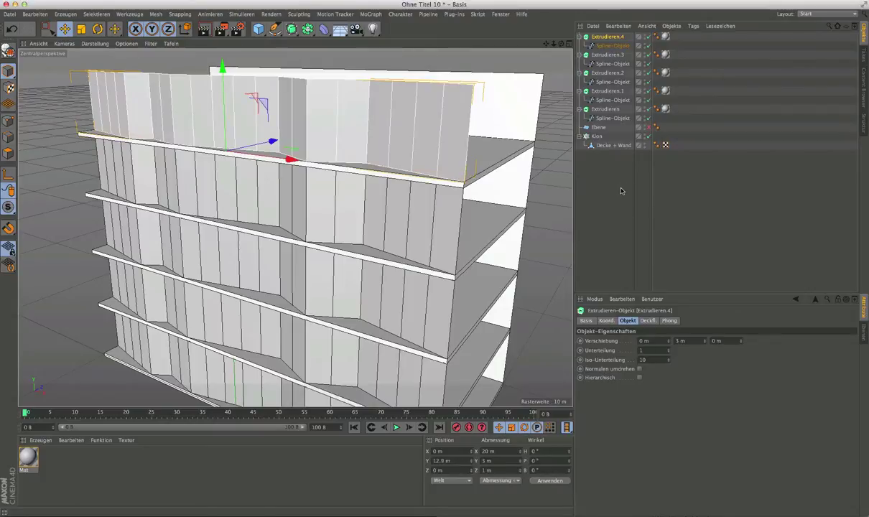
{"action": "left_click_drag", "start_coordinate": [394, 217], "coordinate": [354, 201], "text": "alt"}
{"action": "middle_click_drag", "start_coordinate": [406, 243], "coordinate": [382, 219], "text": "alt"}
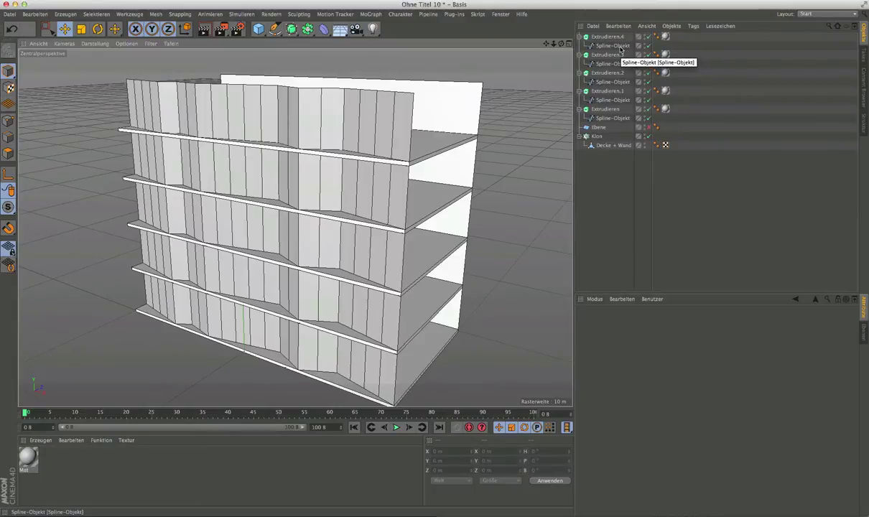
Select a point on the Extrudieren.4 spline and split the display into four views.
{"action": "left_click", "coordinate": [621, 47]}
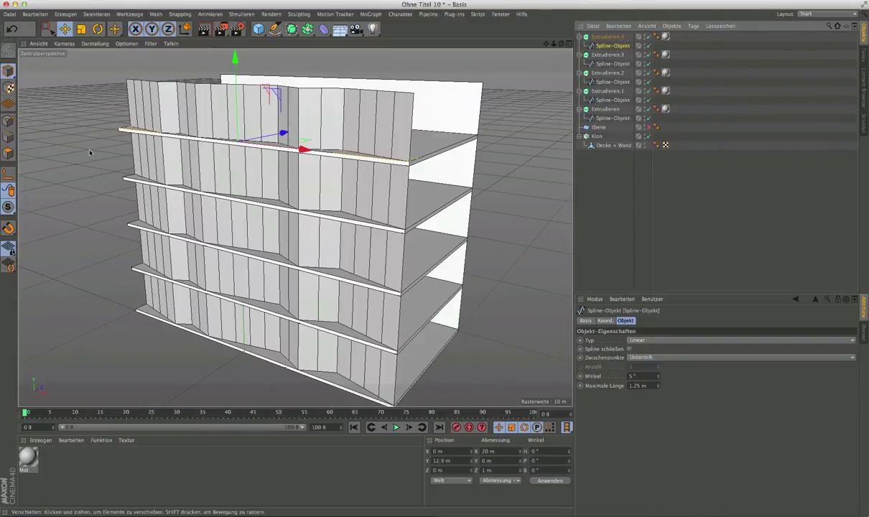
{"action": "left_click_drag", "start_coordinate": [87, 150], "coordinate": [35, 142]}
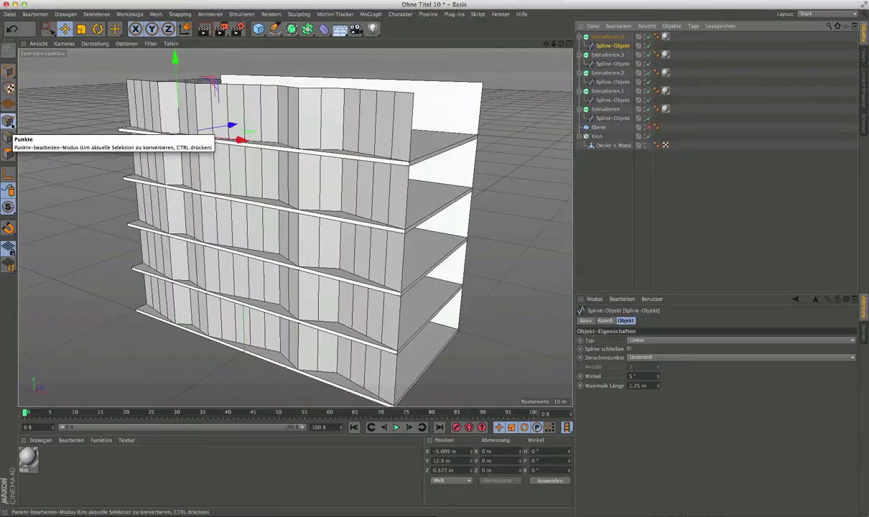
{"action": "left_click_drag", "start_coordinate": [175, 142], "coordinate": [98, 112], "text": "alt"}
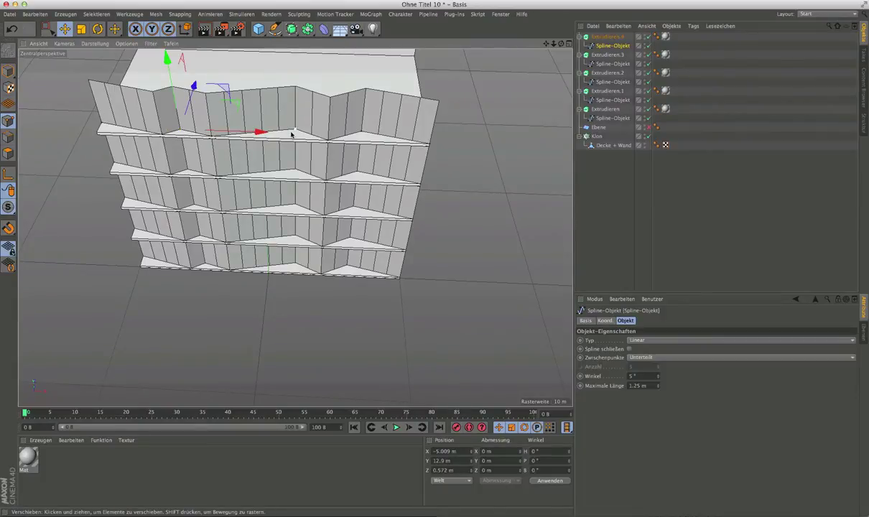
{"action": "left_click", "coordinate": [569, 44]}
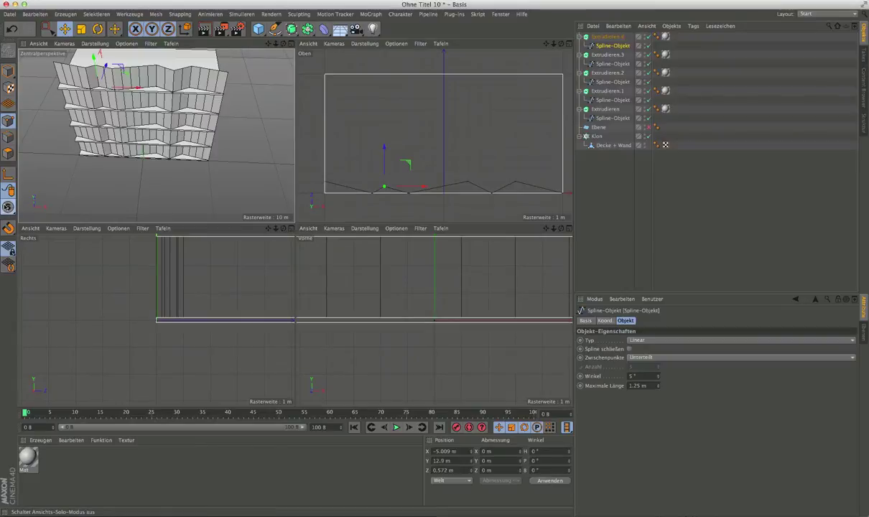
Solo the top-floor wall with Ansichts-Solo: Hierarchie so only its spline shows.
{"action": "left_click", "coordinate": [8, 208]}
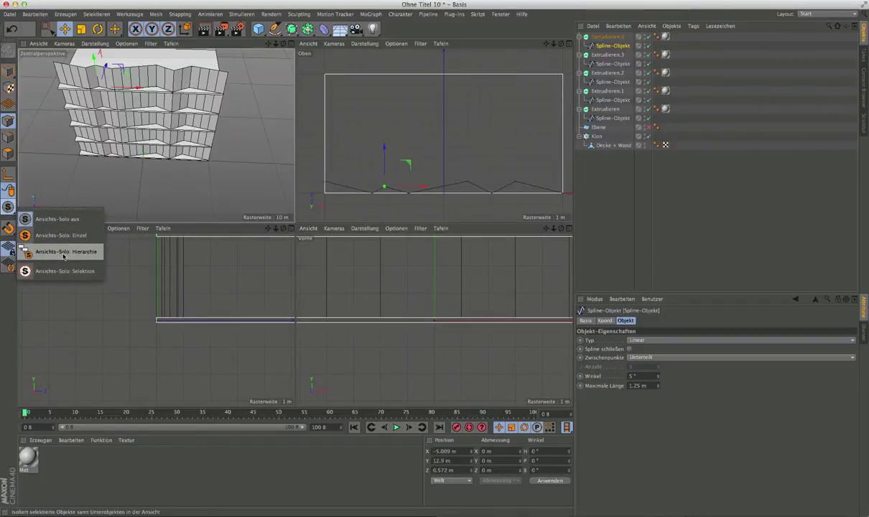
{"action": "left_click", "coordinate": [64, 253]}
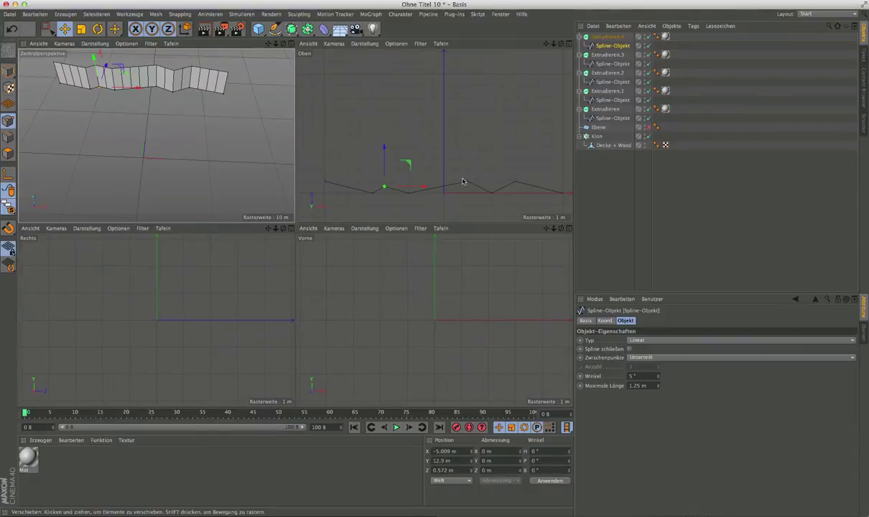
{"action": "left_click_drag", "start_coordinate": [8, 207], "coordinate": [36, 255]}
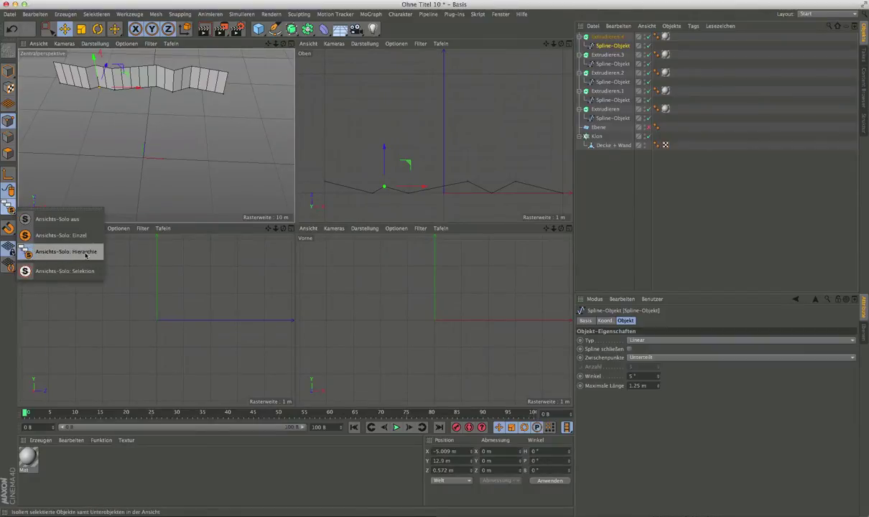
{"action": "left_click_drag", "start_coordinate": [86, 254], "coordinate": [79, 235]}
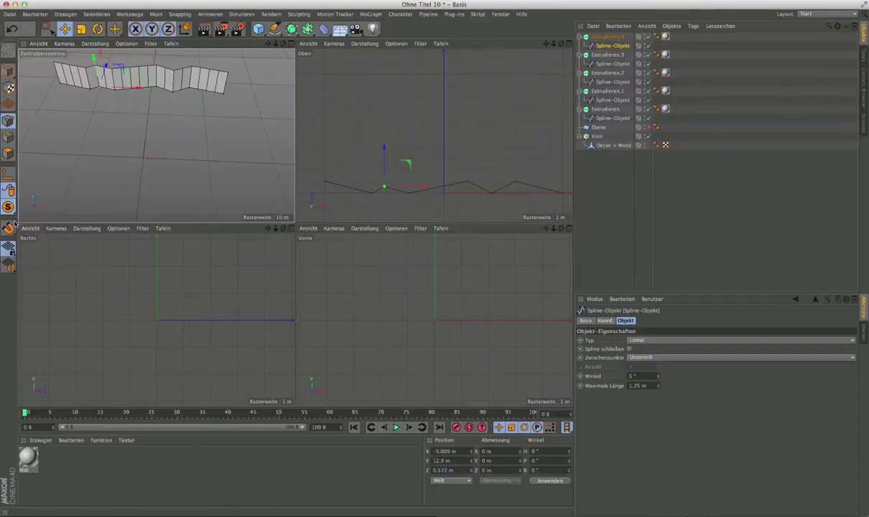
{"action": "mouse_move", "coordinate": [8, 207]}
{"action": "left_mouse_down"}
{"action": "mouse_move", "coordinate": [74, 245]}
{"action": "mouse_move", "coordinate": [73, 259]}
{"action": "left_mouse_up"}
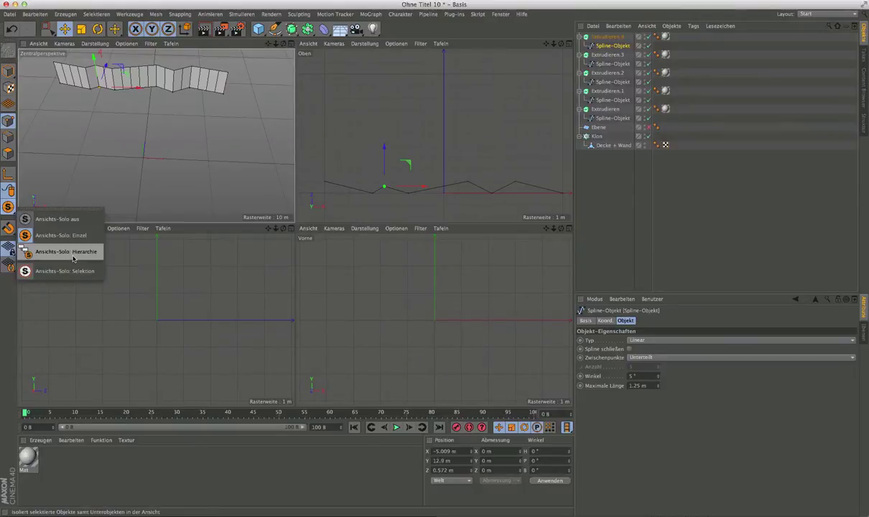
{"action": "left_click_drag", "start_coordinate": [74, 259], "coordinate": [74, 256]}
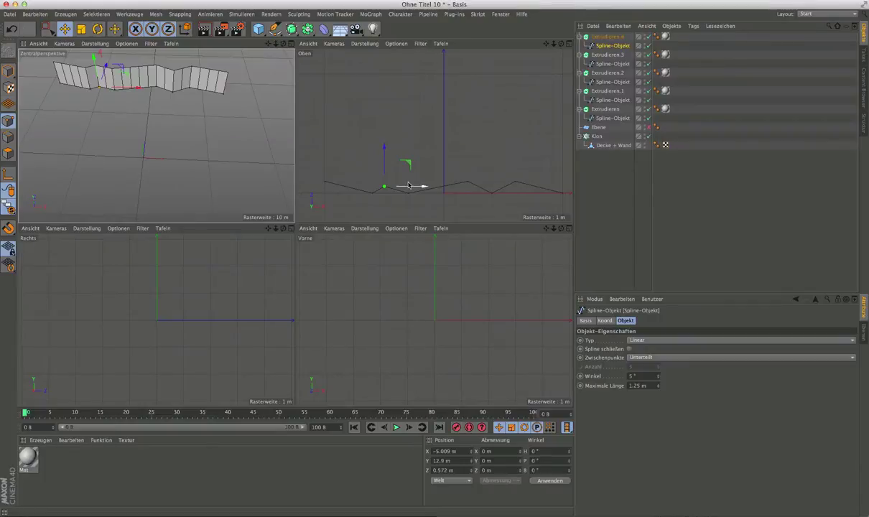
{"action": "left_click_drag", "start_coordinate": [8, 206], "coordinate": [64, 271]}
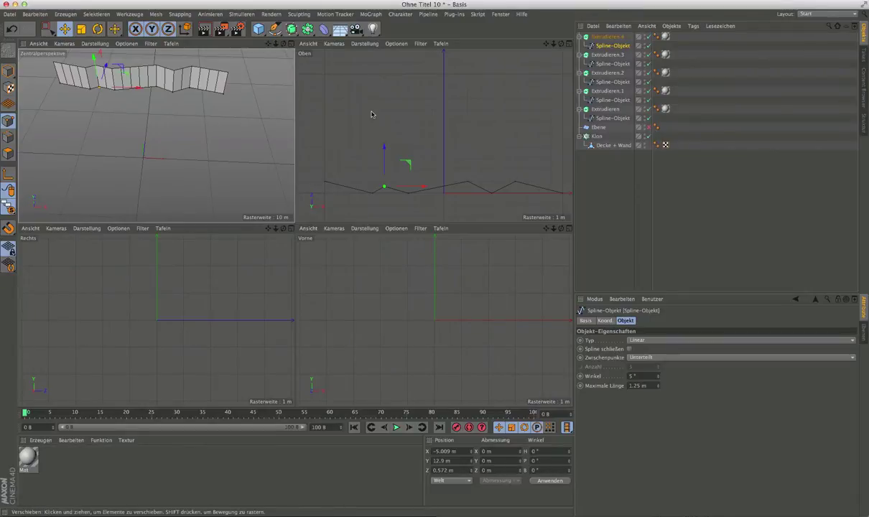
{"action": "left_click", "coordinate": [9, 207]}
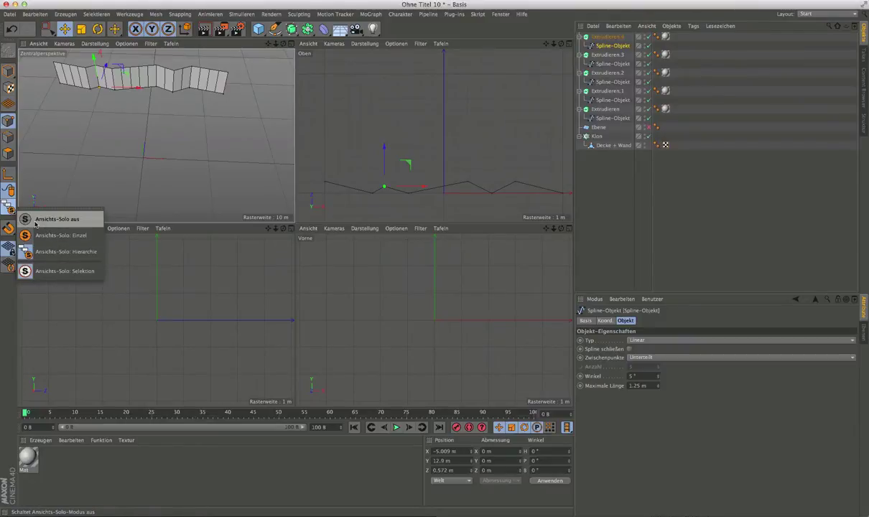
{"action": "left_click", "coordinate": [63, 221]}
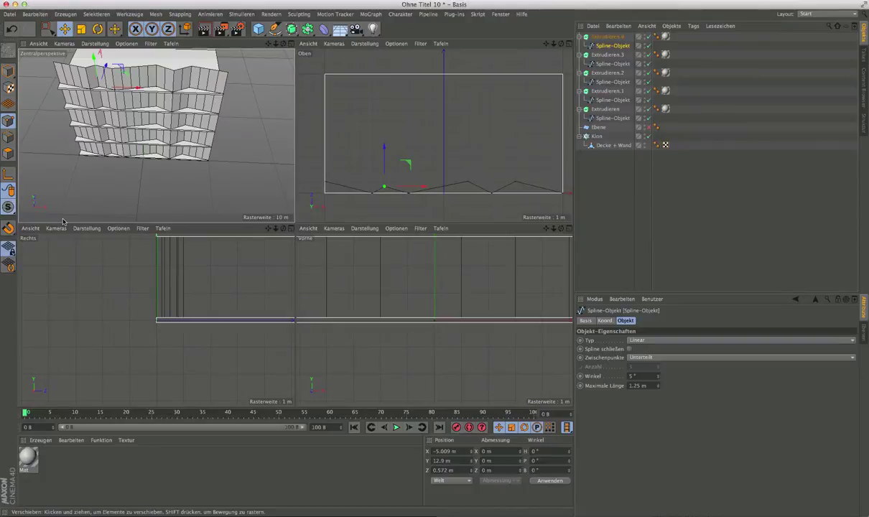
{"action": "left_click", "coordinate": [9, 207]}
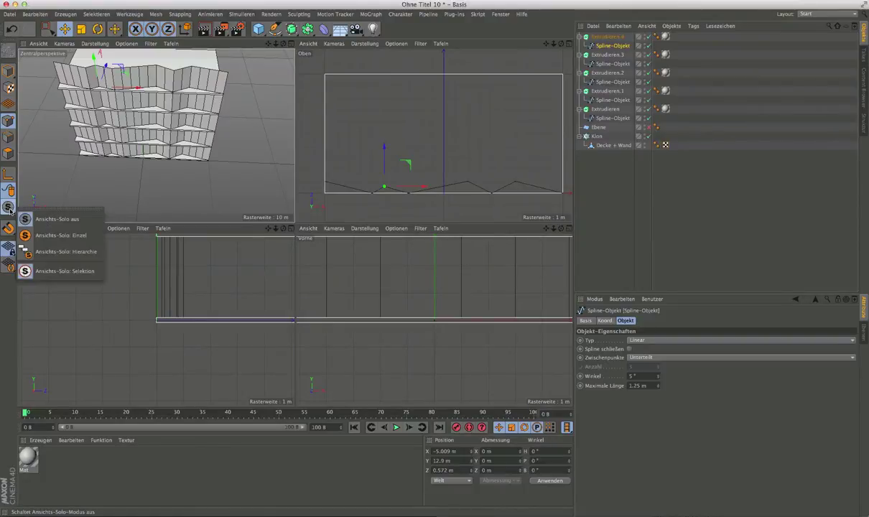
{"action": "left_click", "coordinate": [69, 252]}
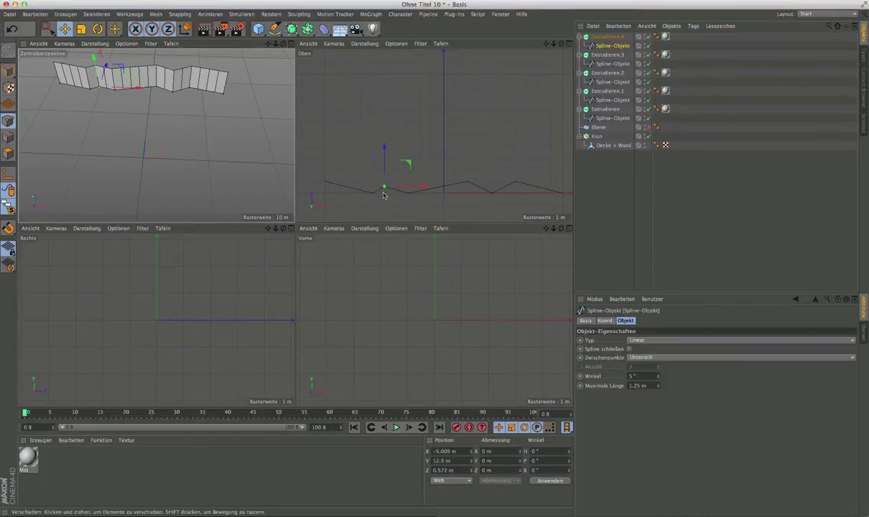
{"action": "scroll", "coordinate": [377, 193], "scroll_direction": "up", "scroll_amount": 2}
Maximize and zoom the top view, and enable snapping to grid points.
{"action": "scroll", "coordinate": [373, 195], "scroll_direction": "up", "scroll_amount": 1}
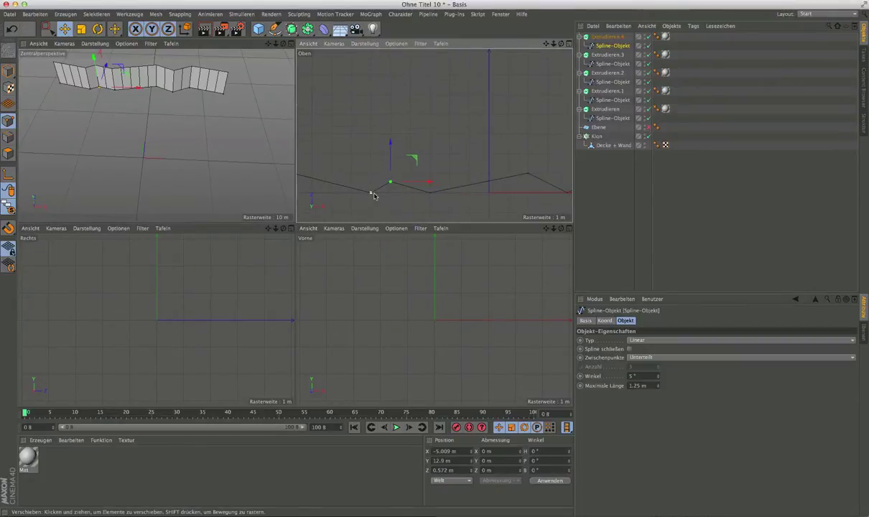
{"action": "middle_click", "coordinate": [499, 91]}
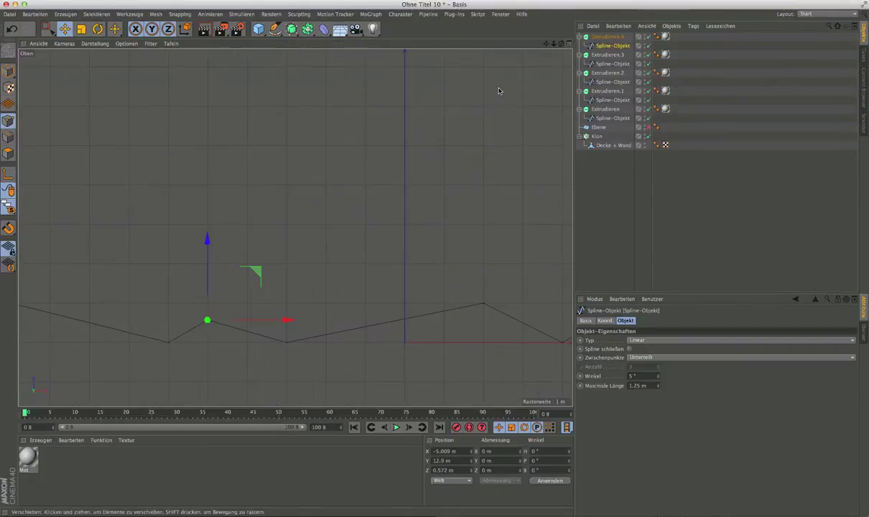
{"action": "scroll", "coordinate": [262, 207], "scroll_direction": "down", "scroll_amount": 3}
{"action": "scroll", "coordinate": [188, 287], "scroll_direction": "up", "scroll_amount": 1}
{"action": "scroll", "coordinate": [195, 281], "scroll_direction": "up", "scroll_amount": 2}
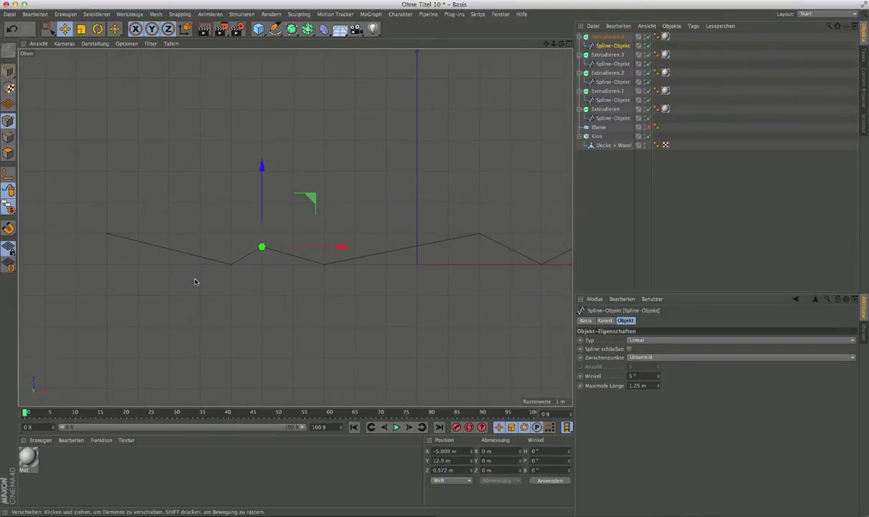
{"action": "scroll", "coordinate": [225, 278], "scroll_direction": "up", "scroll_amount": 1}
{"action": "scroll", "coordinate": [224, 276], "scroll_direction": "up", "scroll_amount": 1}
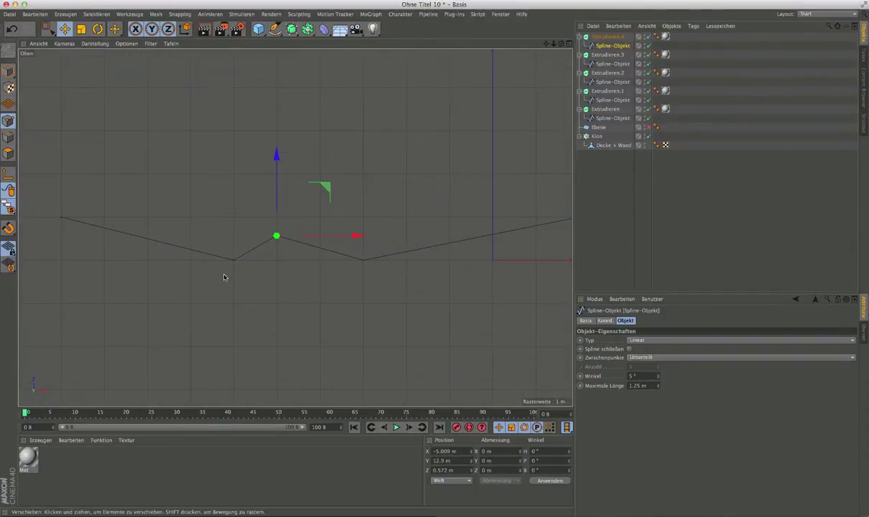
{"action": "scroll", "coordinate": [224, 276], "scroll_direction": "up", "scroll_amount": 1}
{"action": "left_click", "coordinate": [9, 228]}
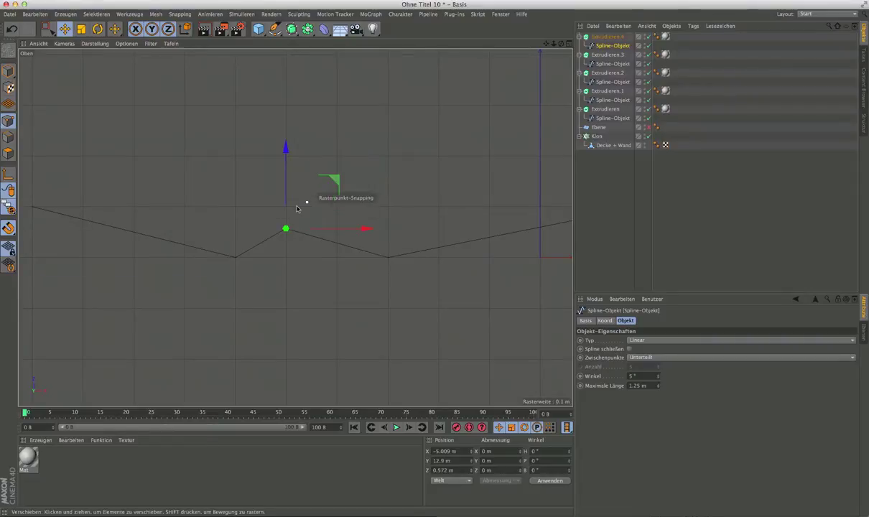
Snap the first three spline points onto the grid, one at X -1 m.
{"action": "left_click", "coordinate": [235, 258]}
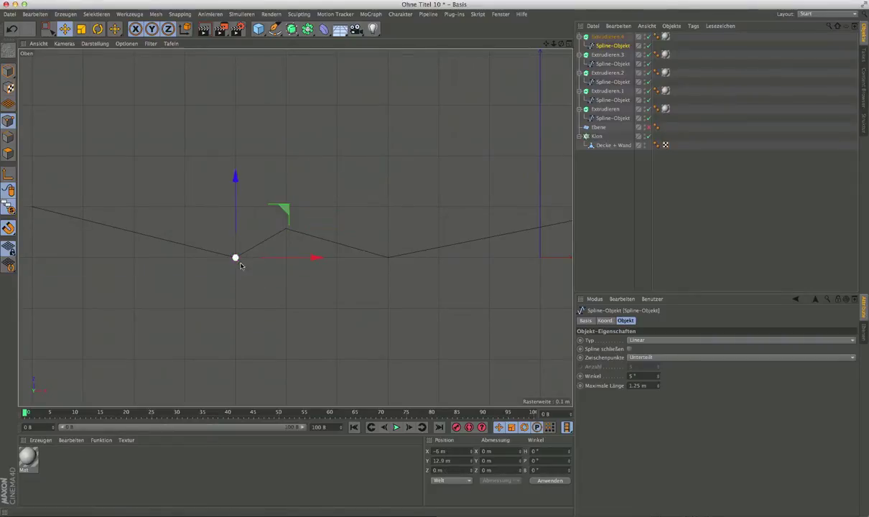
{"action": "left_click_drag", "start_coordinate": [316, 257], "coordinate": [216, 255]}
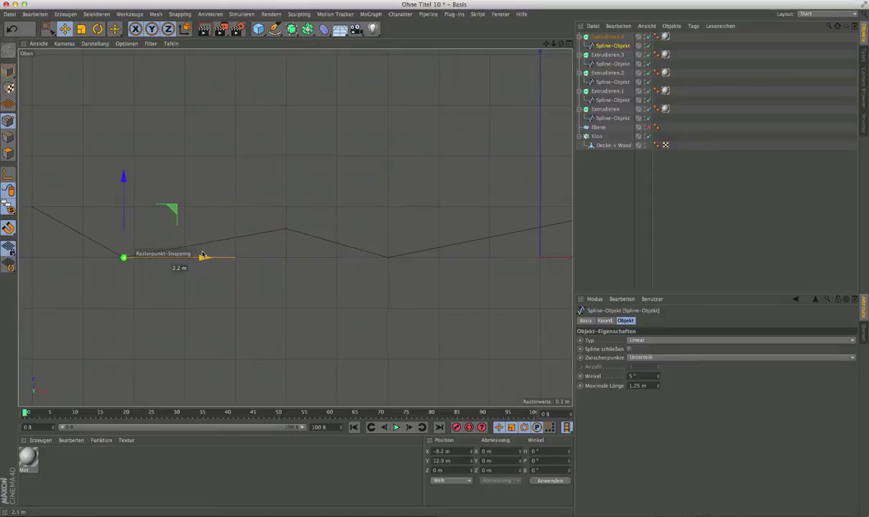
{"action": "left_click", "coordinate": [287, 231]}
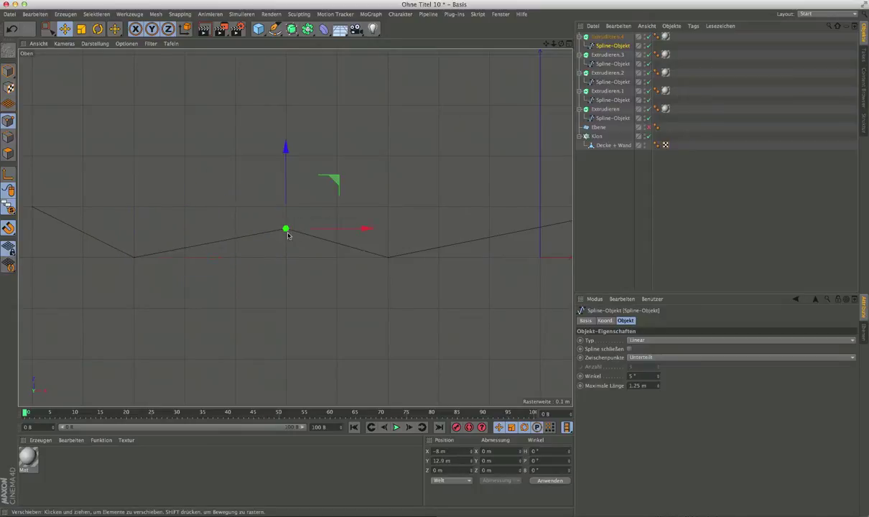
{"action": "mouse_move", "coordinate": [334, 181]}
{"action": "left_mouse_down"}
{"action": "mouse_move", "coordinate": [347, 174]}
{"action": "mouse_move", "coordinate": [343, 158]}
{"action": "mouse_move", "coordinate": [335, 162]}
{"action": "left_mouse_up"}
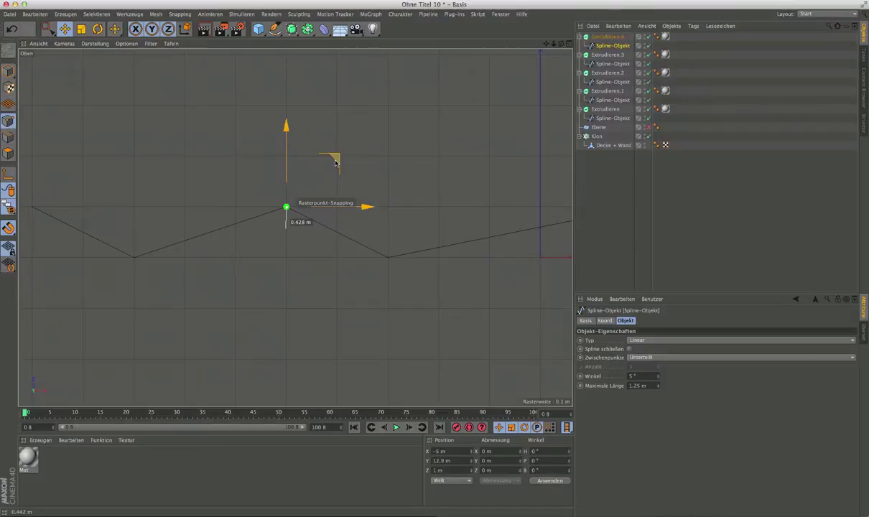
{"action": "left_click", "coordinate": [388, 257]}
{"action": "left_click_drag", "start_coordinate": [466, 258], "coordinate": [567, 257]}
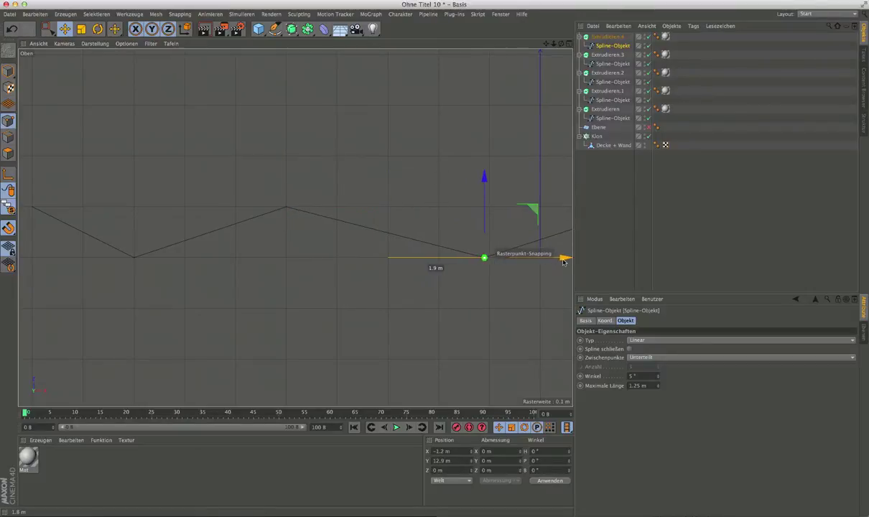
{"action": "scroll", "coordinate": [240, 296], "scroll_direction": "down", "scroll_amount": 5}
{"action": "scroll", "coordinate": [366, 310], "scroll_direction": "up", "scroll_amount": 3}
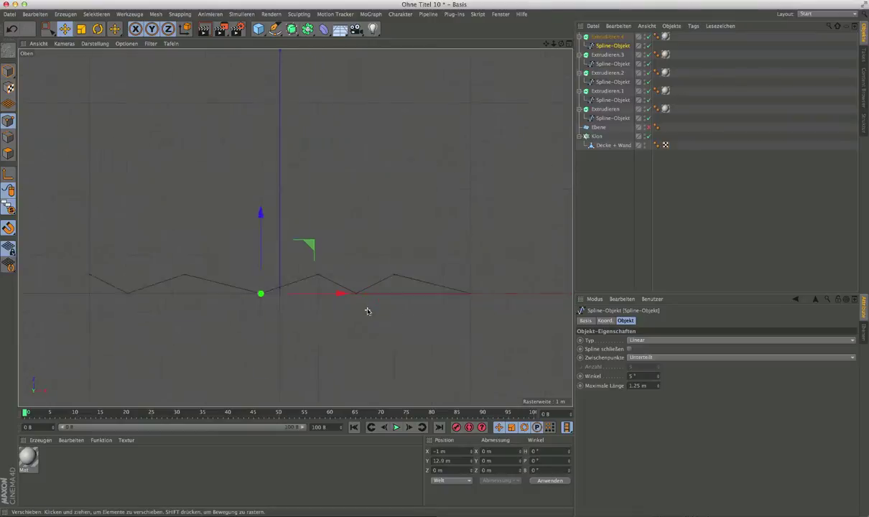
{"action": "scroll", "coordinate": [367, 310], "scroll_direction": "up", "scroll_amount": 2}
Snap the remaining spline points onto grid positions, ending at X 6 m and X 8 m.
{"action": "left_click", "coordinate": [286, 251]}
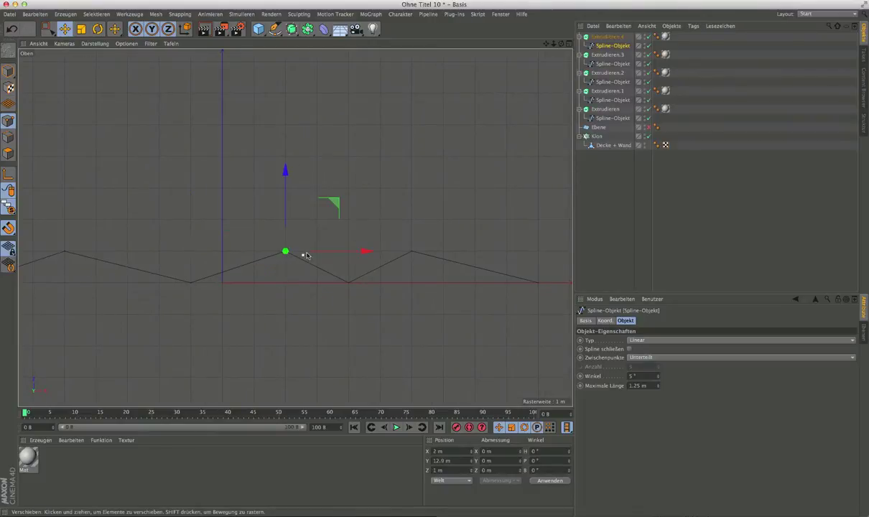
{"action": "left_click_drag", "start_coordinate": [342, 250], "coordinate": [311, 250]}
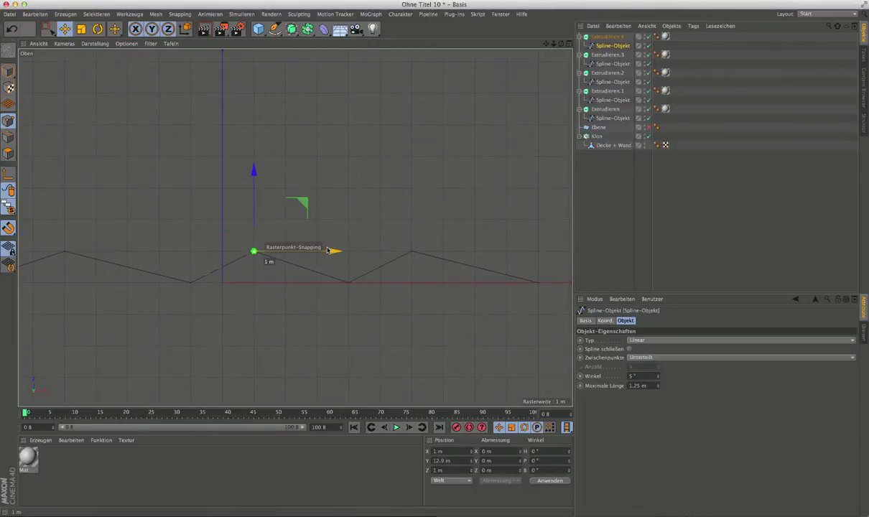
{"action": "left_click", "coordinate": [349, 282]}
{"action": "left_click_drag", "start_coordinate": [428, 284], "coordinate": [460, 283]}
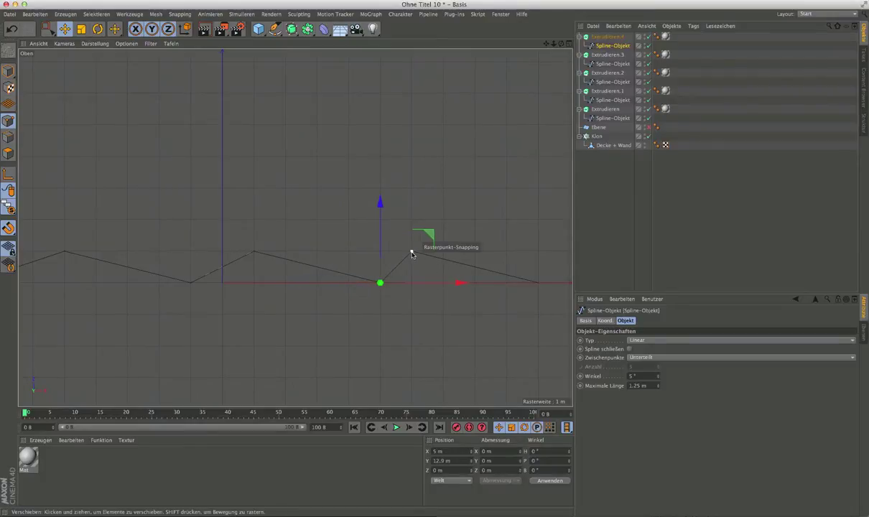
{"action": "left_click_drag", "start_coordinate": [411, 254], "coordinate": [412, 253]}
{"action": "scroll", "coordinate": [427, 269], "scroll_direction": "up", "scroll_amount": 5}
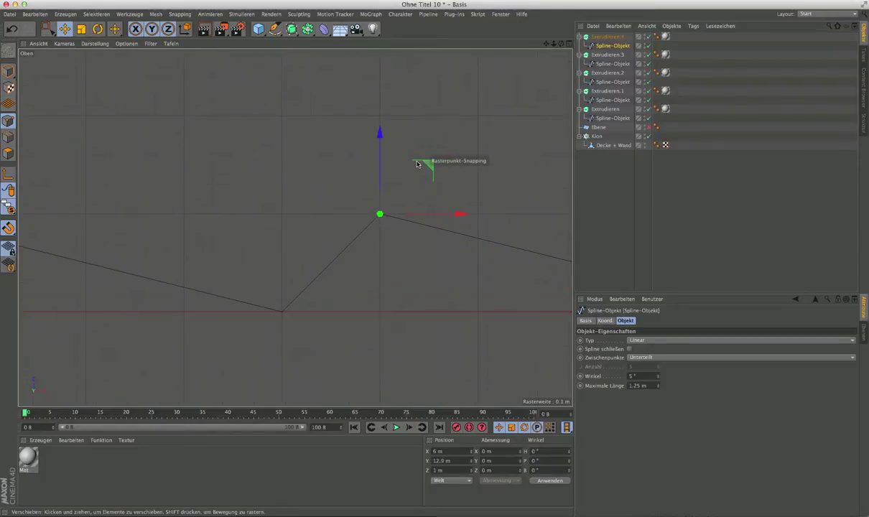
{"action": "scroll", "coordinate": [306, 299], "scroll_direction": "down", "scroll_amount": 5}
{"action": "scroll", "coordinate": [321, 291], "scroll_direction": "down", "scroll_amount": 2}
{"action": "scroll", "coordinate": [301, 301], "scroll_direction": "down", "scroll_amount": 1}
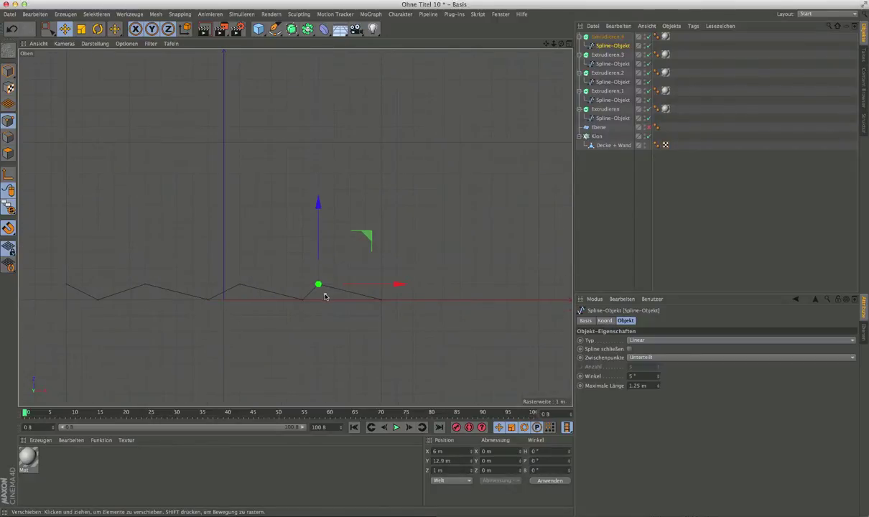
{"action": "scroll", "coordinate": [325, 294], "scroll_direction": "up", "scroll_amount": 1}
{"action": "scroll", "coordinate": [326, 291], "scroll_direction": "up", "scroll_amount": 1}
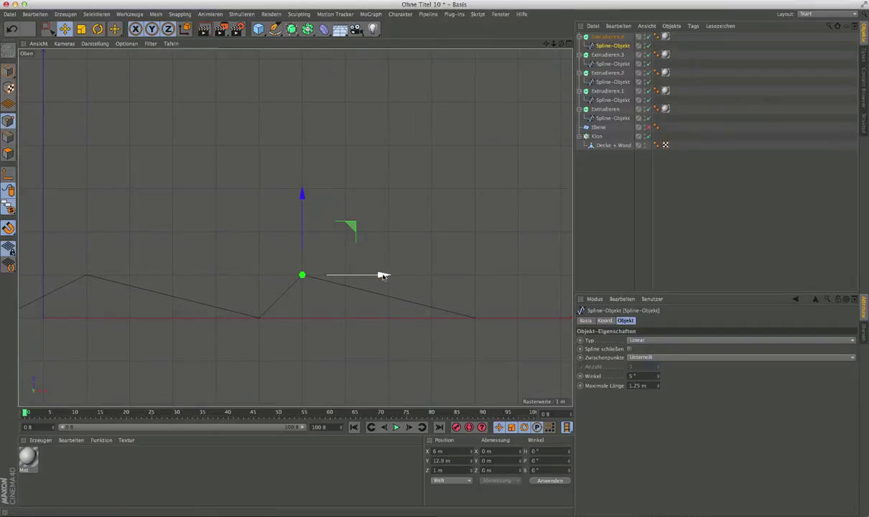
{"action": "mouse_move", "coordinate": [387, 273]}
{"action": "left_mouse_down"}
{"action": "mouse_move", "coordinate": [474, 286]}
{"action": "mouse_move", "coordinate": [452, 290]}
{"action": "left_mouse_up"}
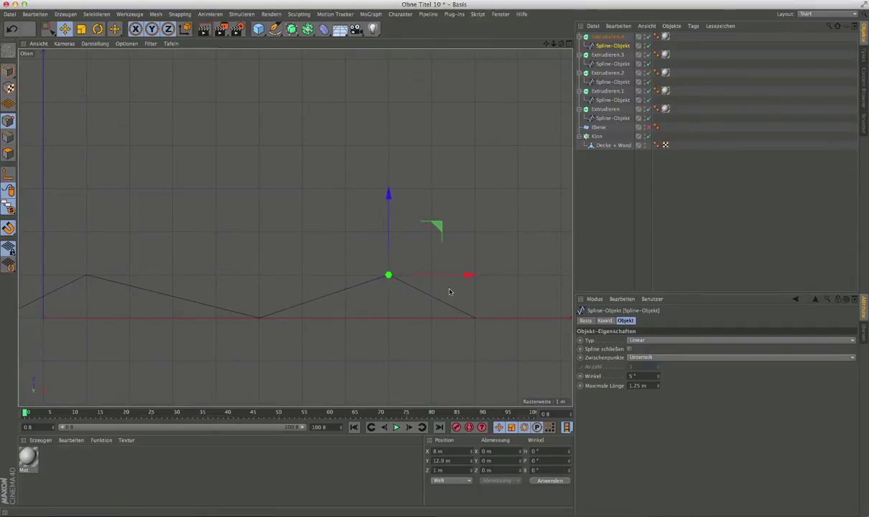
{"action": "scroll", "coordinate": [374, 301], "scroll_direction": "down", "scroll_amount": 1}
{"action": "scroll", "coordinate": [305, 314], "scroll_direction": "down", "scroll_amount": 1}
{"action": "scroll", "coordinate": [305, 314], "scroll_direction": "up", "scroll_amount": 1}
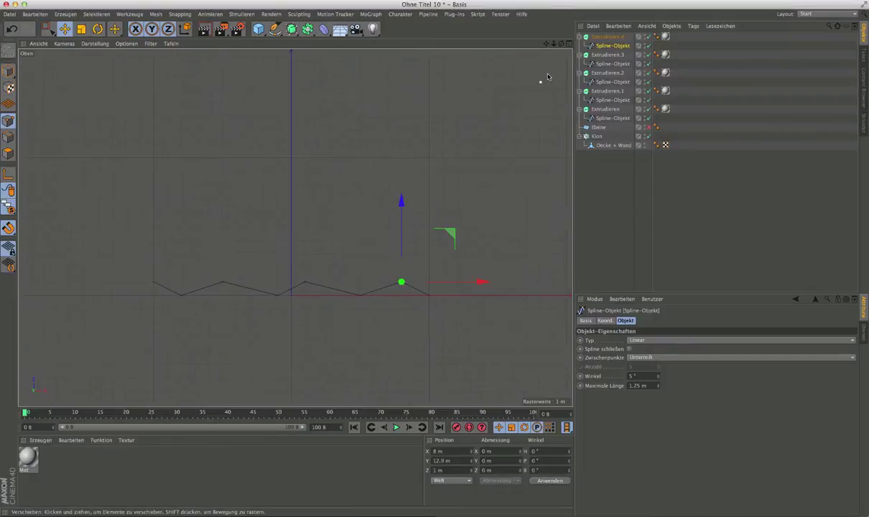
Maximize the perspective view and turn View Solo off to show the whole building.
{"action": "left_click", "coordinate": [569, 45]}
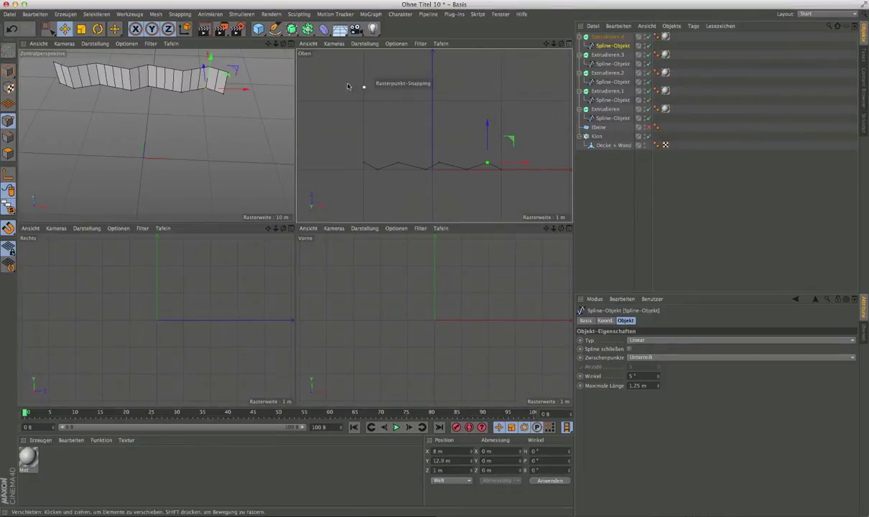
{"action": "middle_click", "coordinate": [291, 67]}
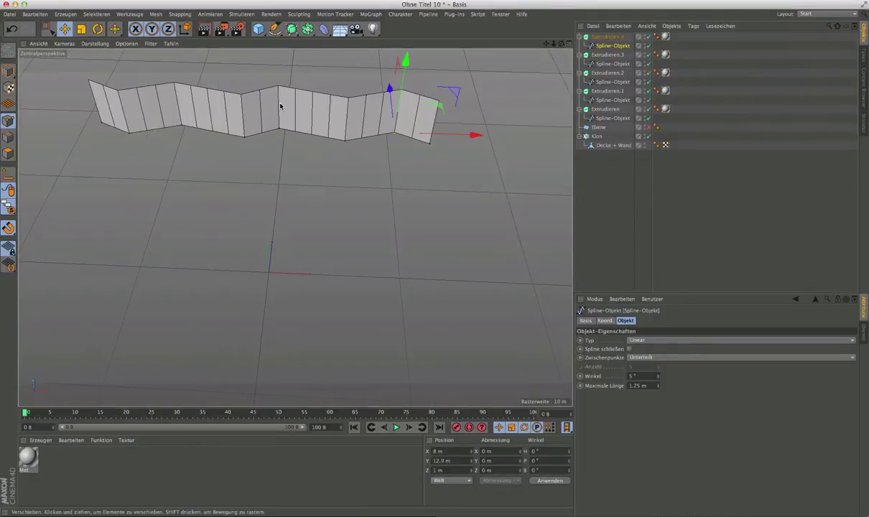
{"action": "left_click", "coordinate": [9, 206]}
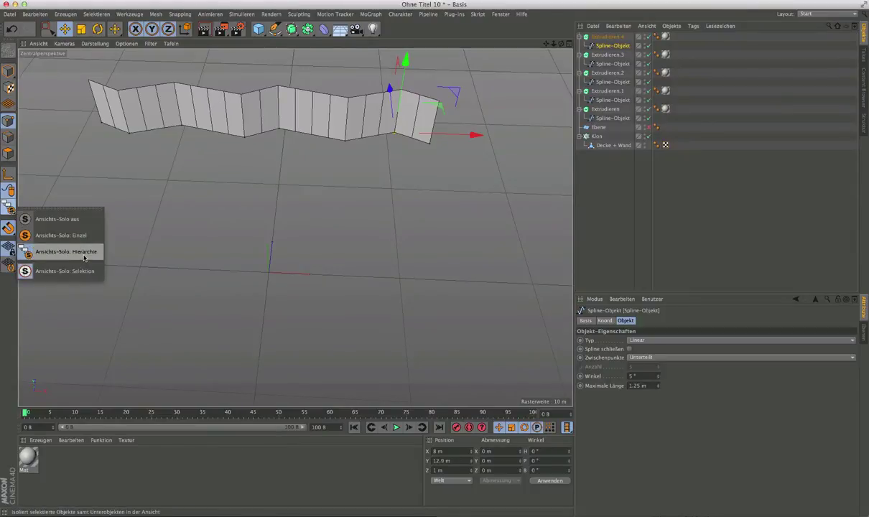
{"action": "left_click", "coordinate": [82, 217]}
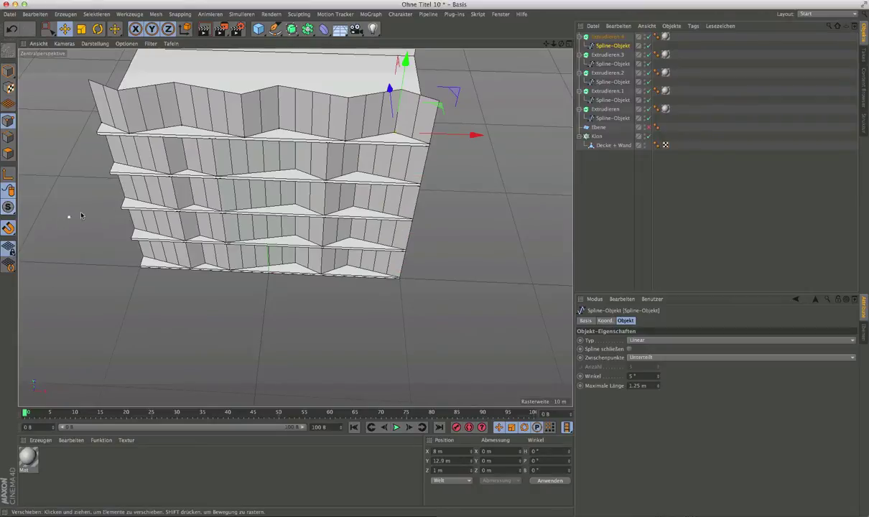
{"action": "mouse_move", "coordinate": [232, 180]}
{"action": "left_mouse_down", "text": "alt"}
{"action": "mouse_move", "coordinate": [210, 130]}
{"action": "mouse_move", "coordinate": [203, 185]}
{"action": "left_mouse_up", "text": "alt"}
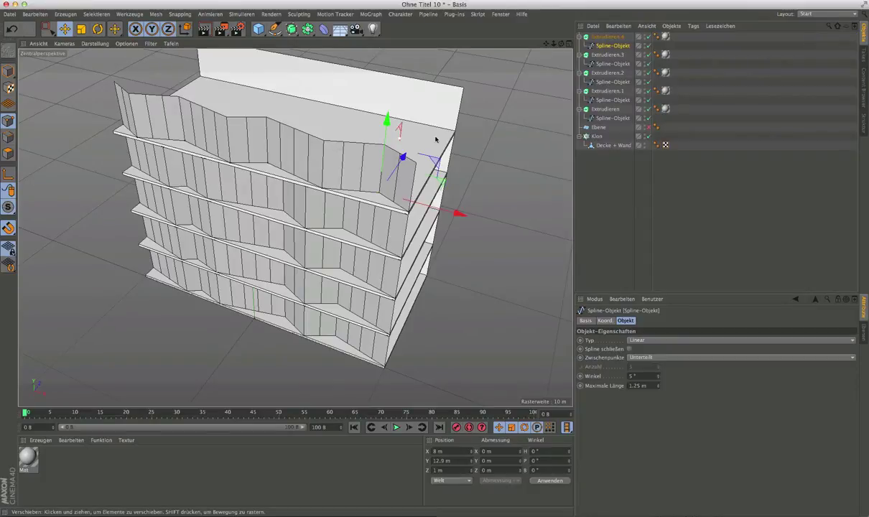
Delete the Phong tags from all five Extrudieren objects.
{"action": "left_click", "coordinate": [656, 37]}
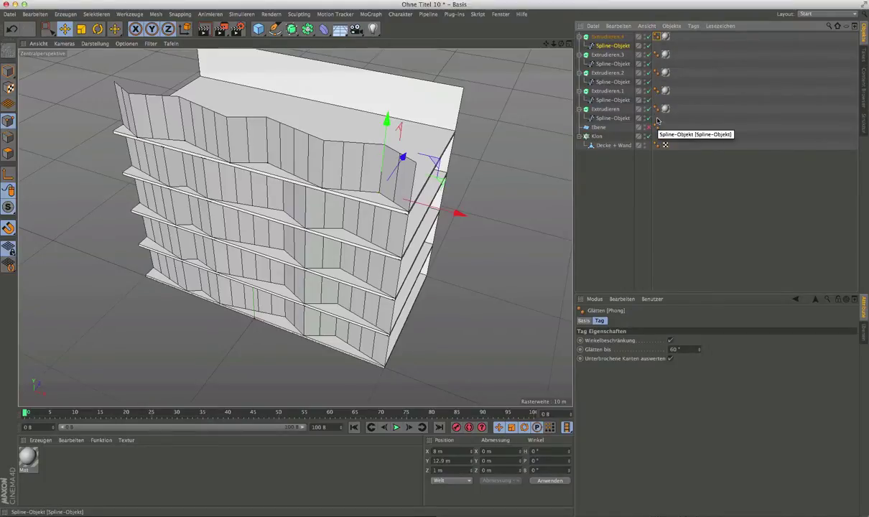
{"action": "left_click", "coordinate": [656, 109], "text": "shift"}
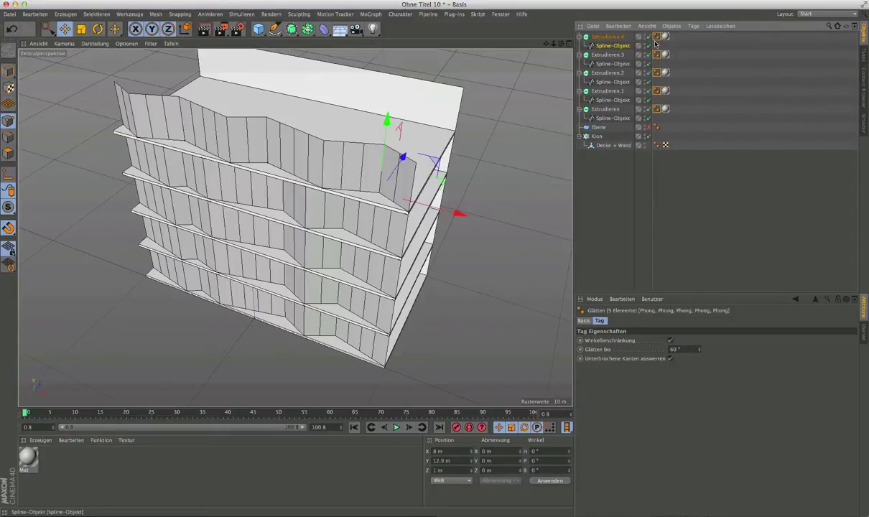
{"action": "key", "text": "Delete"}
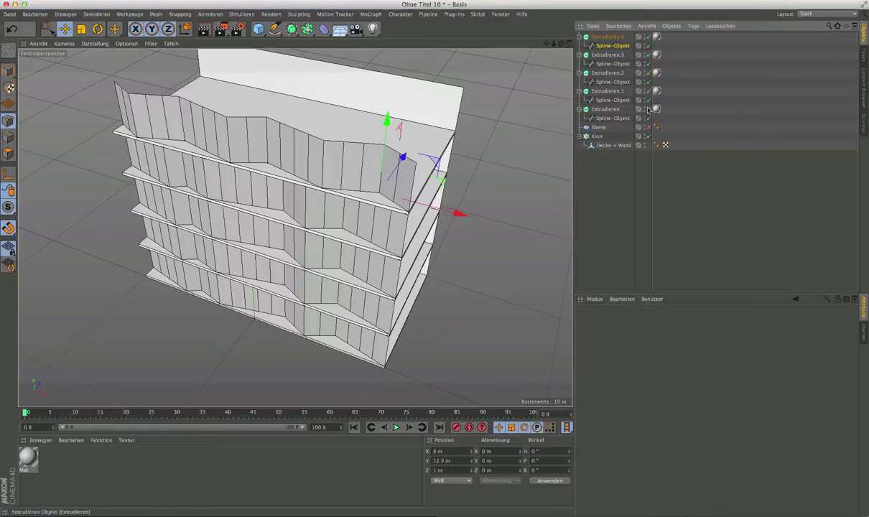
{"action": "mouse_move", "coordinate": [344, 189]}
{"action": "left_mouse_down", "text": "alt"}
{"action": "mouse_move", "coordinate": [328, 180]}
{"action": "mouse_move", "coordinate": [344, 161]}
{"action": "mouse_move", "coordinate": [332, 170]}
{"action": "left_mouse_up", "text": "alt"}
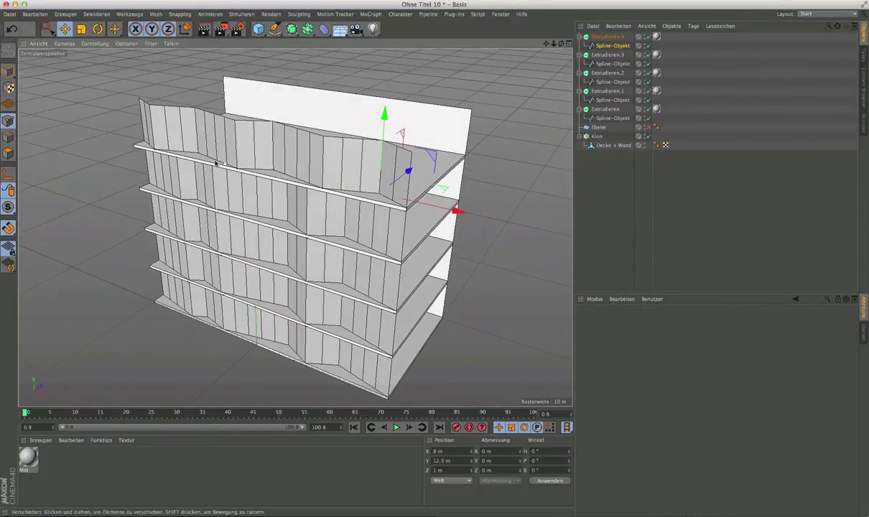
{"action": "right_click_drag", "start_coordinate": [214, 164], "coordinate": [291, 158], "text": "alt"}
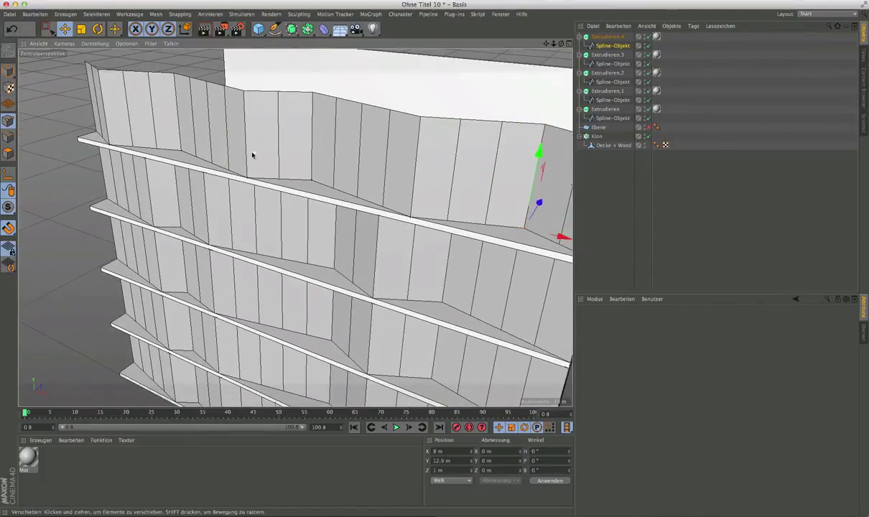
{"action": "mouse_move", "coordinate": [285, 169]}
{"action": "left_mouse_down", "text": "alt"}
{"action": "mouse_move", "coordinate": [257, 146]}
{"action": "mouse_move", "coordinate": [287, 189]}
{"action": "mouse_move", "coordinate": [291, 142]}
{"action": "left_mouse_up", "text": "alt"}
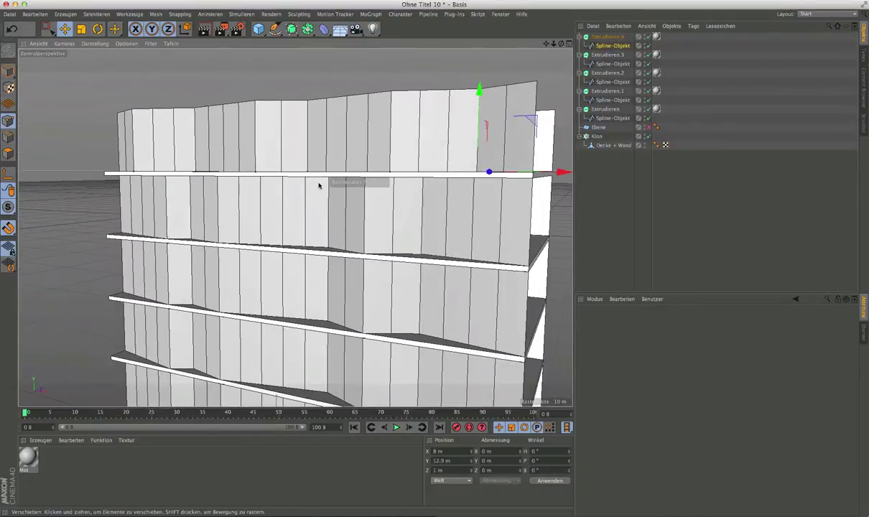
{"action": "left_click_drag", "start_coordinate": [321, 186], "coordinate": [287, 147], "text": "alt"}
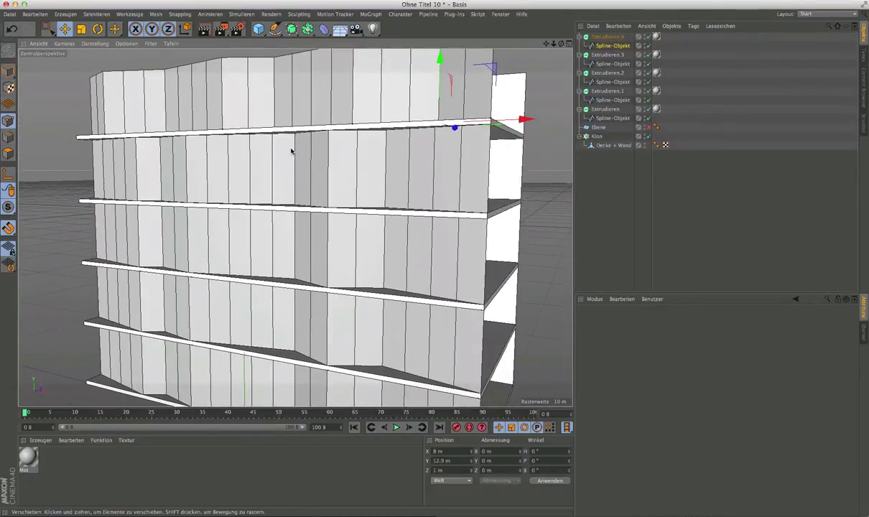
{"action": "scroll", "coordinate": [294, 161], "scroll_direction": "down", "scroll_amount": 3}
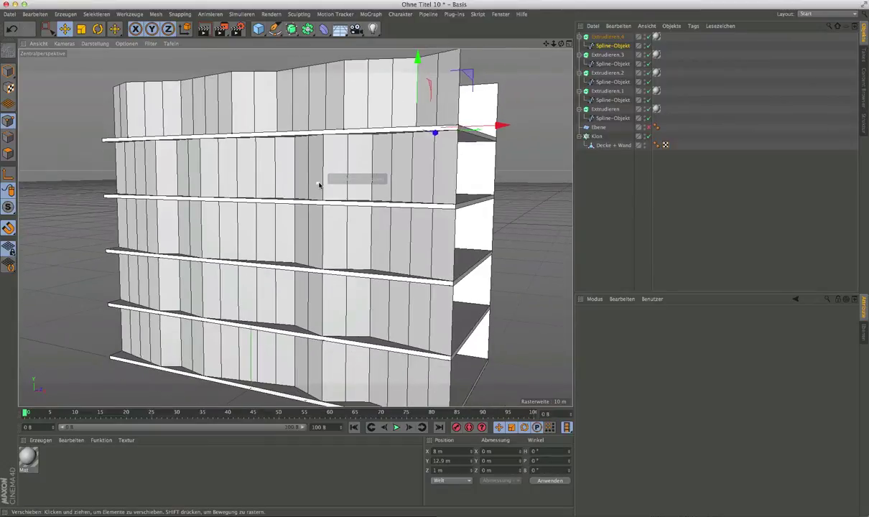
{"action": "left_click_drag", "start_coordinate": [320, 186], "coordinate": [320, 185], "text": "alt"}
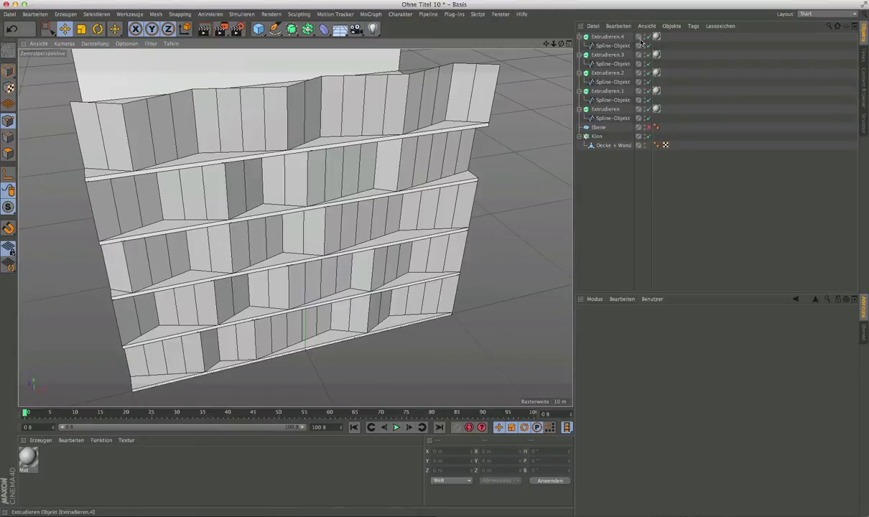
Collapse all five Extrudieren objects in the Object Manager to hide their splines.
{"action": "left_click", "coordinate": [580, 37]}
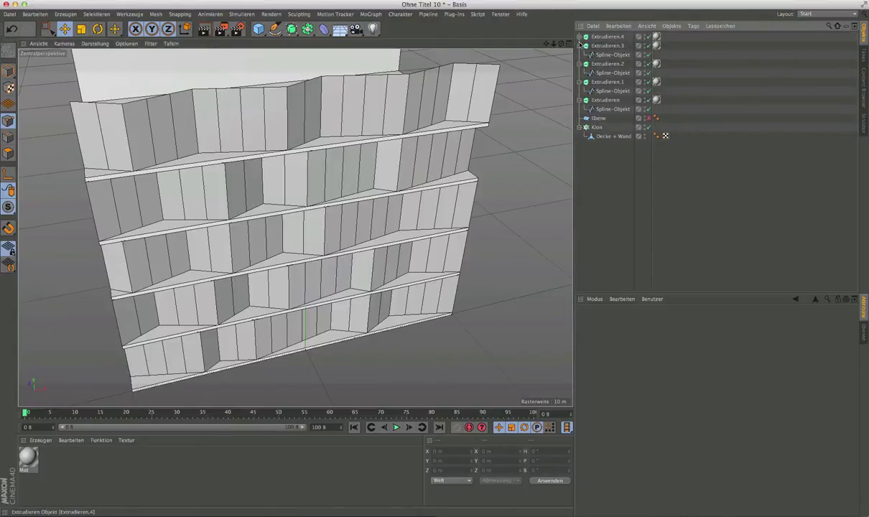
{"action": "left_click", "coordinate": [580, 46]}
{"action": "left_click", "coordinate": [580, 54]}
{"action": "left_click", "coordinate": [580, 64]}
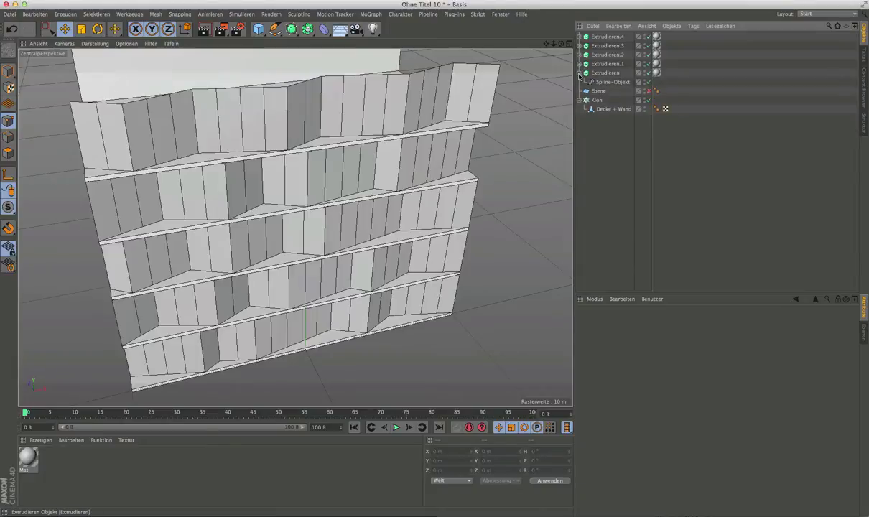
{"action": "left_click", "coordinate": [580, 72]}
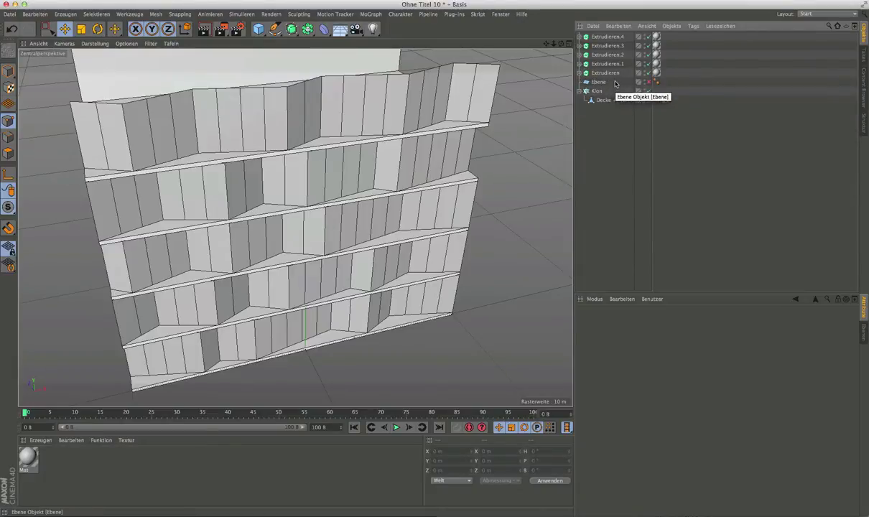
Select all five Extrudieren objects and convert them with Akt. Zustand in Objekt wandeln.
{"action": "left_click", "coordinate": [611, 74]}
{"action": "left_click", "coordinate": [607, 64], "text": "shift"}
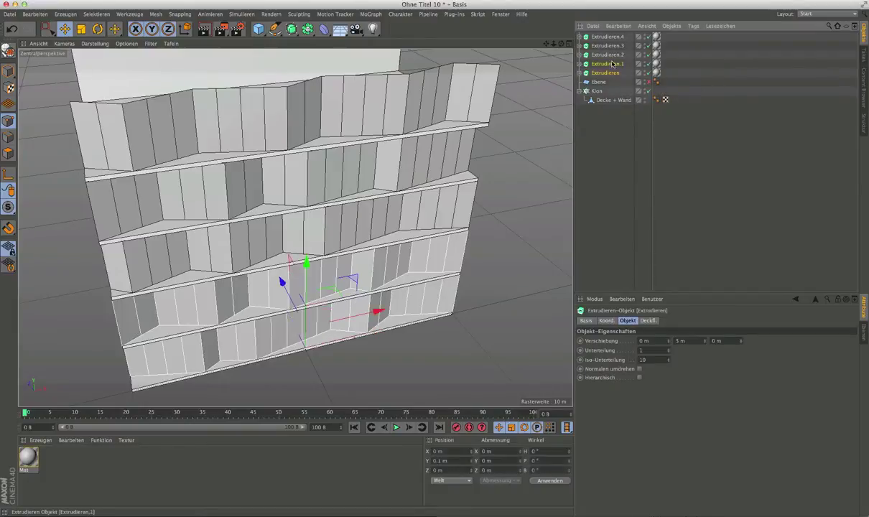
{"action": "left_click", "coordinate": [608, 54], "text": "shift"}
{"action": "left_click", "coordinate": [607, 46], "text": "shift"}
{"action": "left_click", "coordinate": [609, 37], "text": "shift"}
{"action": "left_click", "coordinate": [608, 38], "text": "shift"}
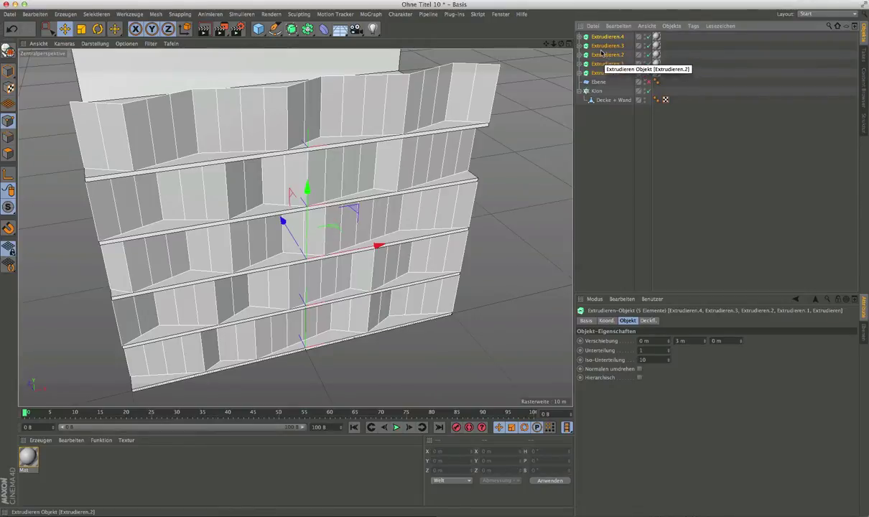
{"action": "right_click", "coordinate": [607, 48]}
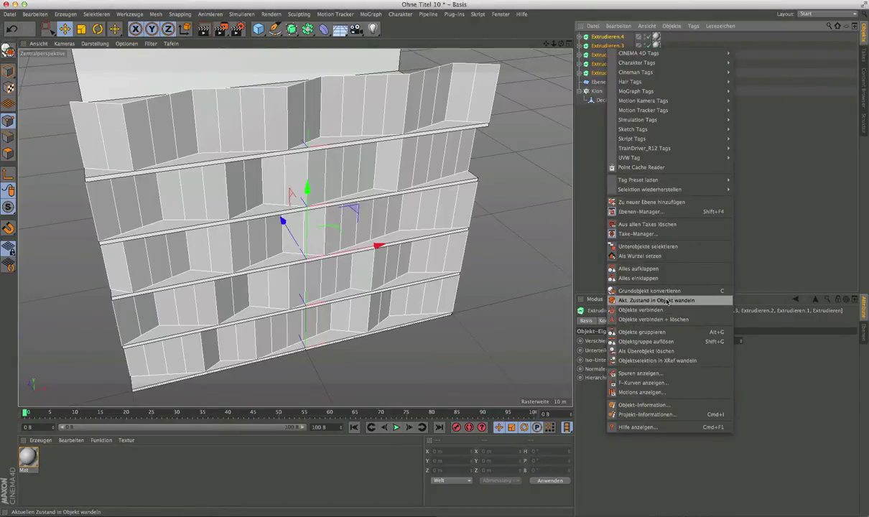
{"action": "left_click", "coordinate": [667, 301]}
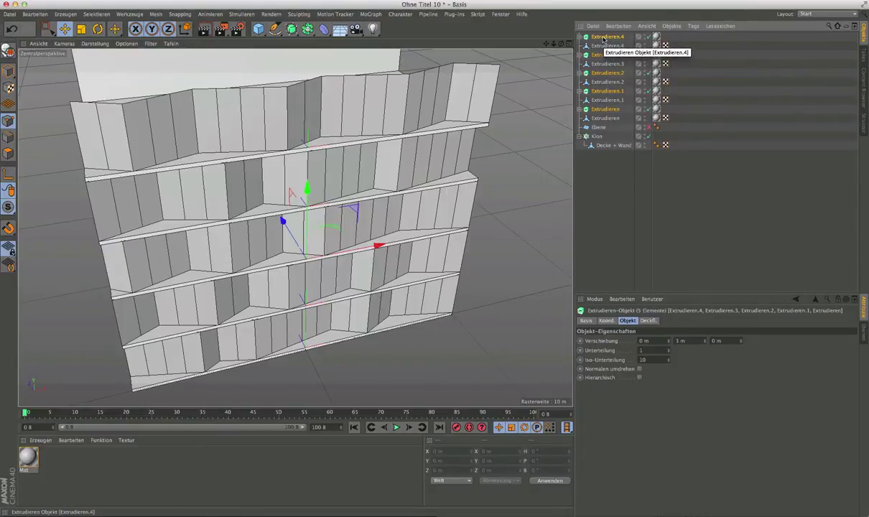
Group the five converted façade walls under a null renamed 'Basiselemente Fassade'.
{"action": "right_click", "coordinate": [603, 38]}
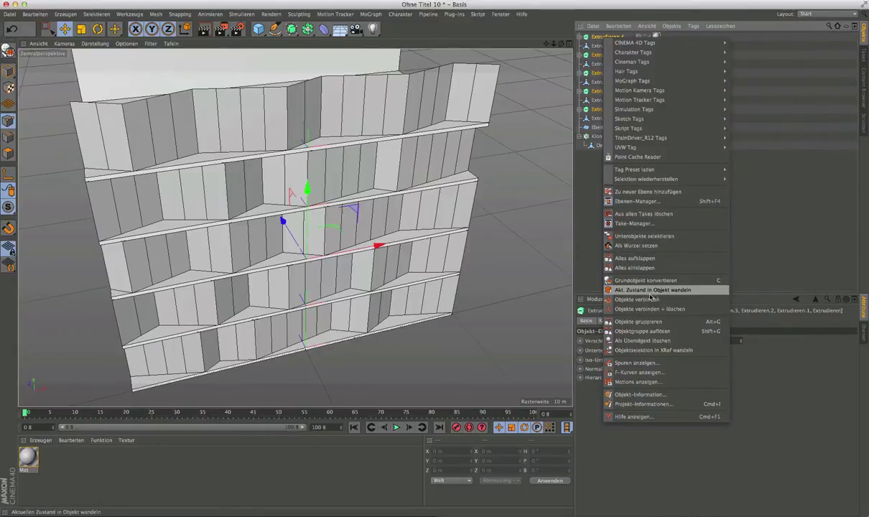
{"action": "left_click", "coordinate": [638, 322]}
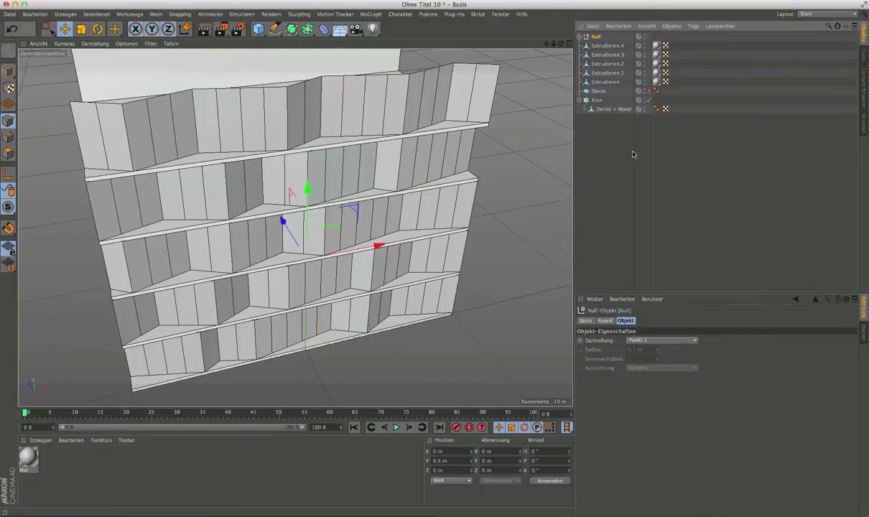
{"action": "double_click", "coordinate": [599, 38]}
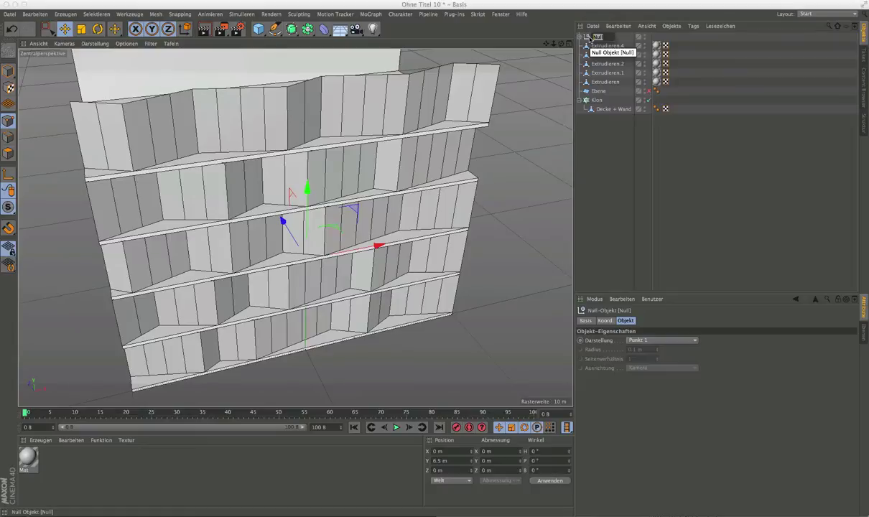
{"action": "type", "text": "s"}
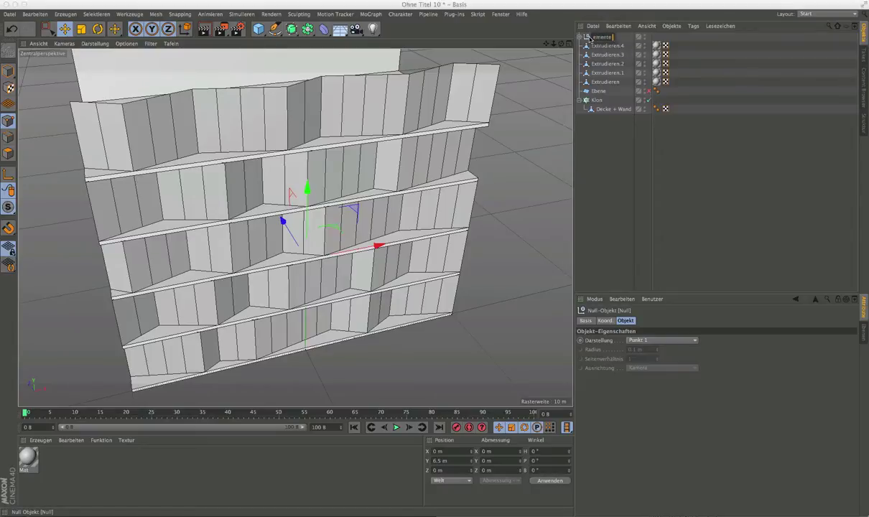
{"action": "type", "text": " fü"}
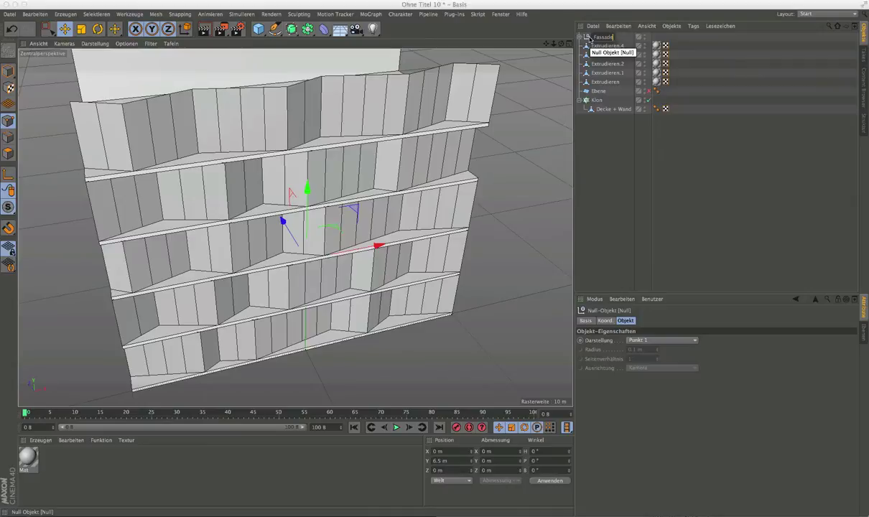
{"action": "left_click", "coordinate": [608, 46]}
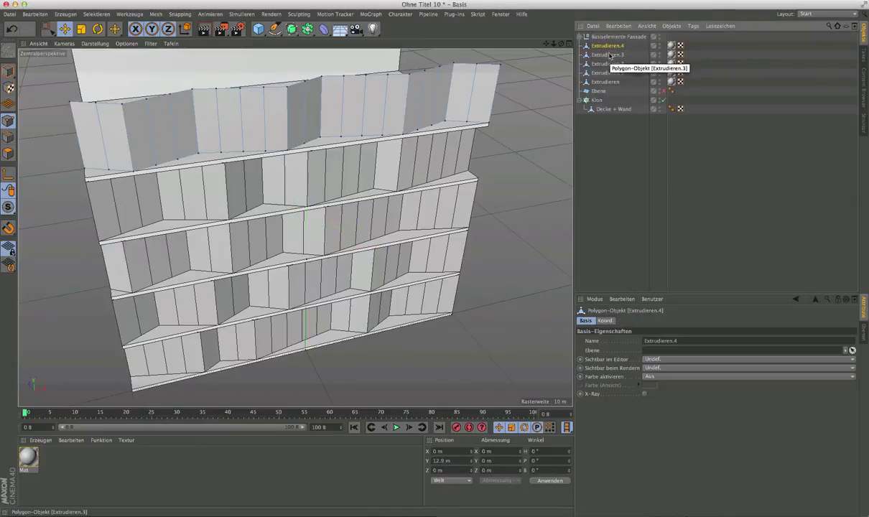
Select the five façade polygon objects and apply Objekte verbinden + löschen, producing Extrudieren.5.
{"action": "left_click", "coordinate": [607, 82], "text": "shift"}
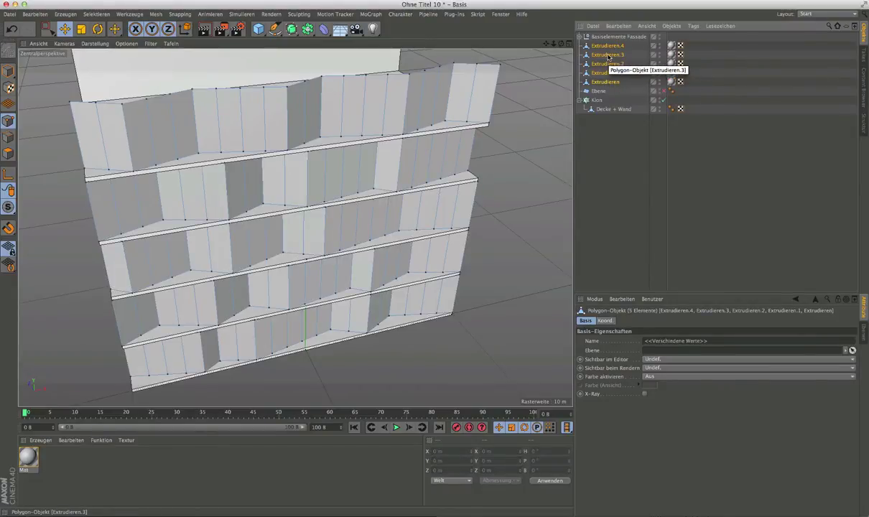
{"action": "right_click", "coordinate": [608, 56]}
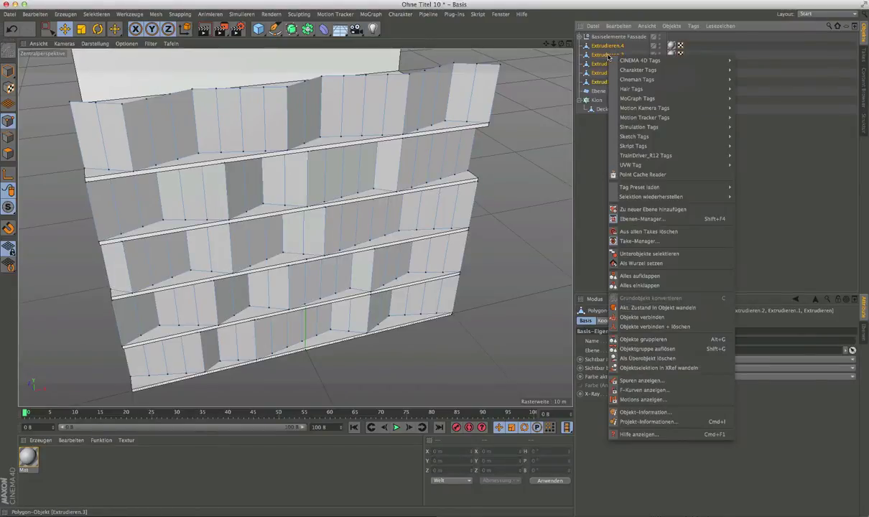
{"action": "left_click", "coordinate": [653, 328]}
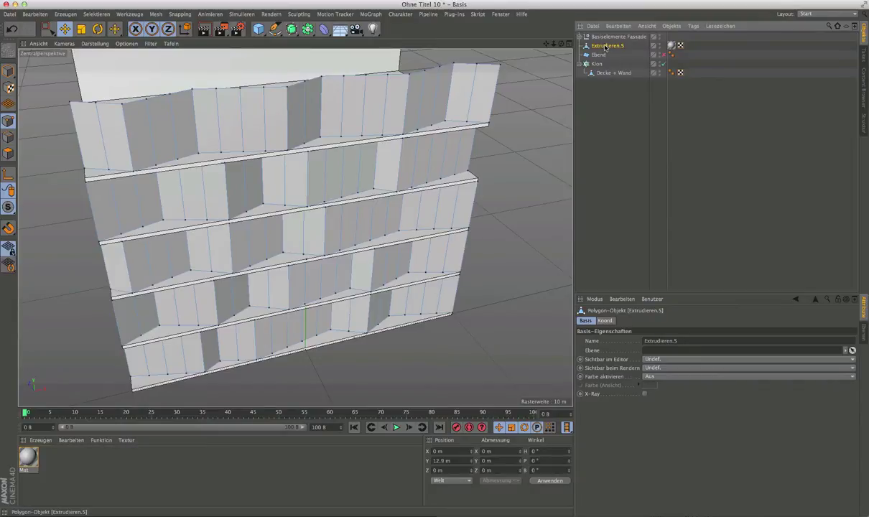
Move Extrudieren.5 above the group and rename it 'Basiselemente Fassade zusammengeschmolzen'.
{"action": "left_click_drag", "start_coordinate": [605, 45], "coordinate": [602, 36]}
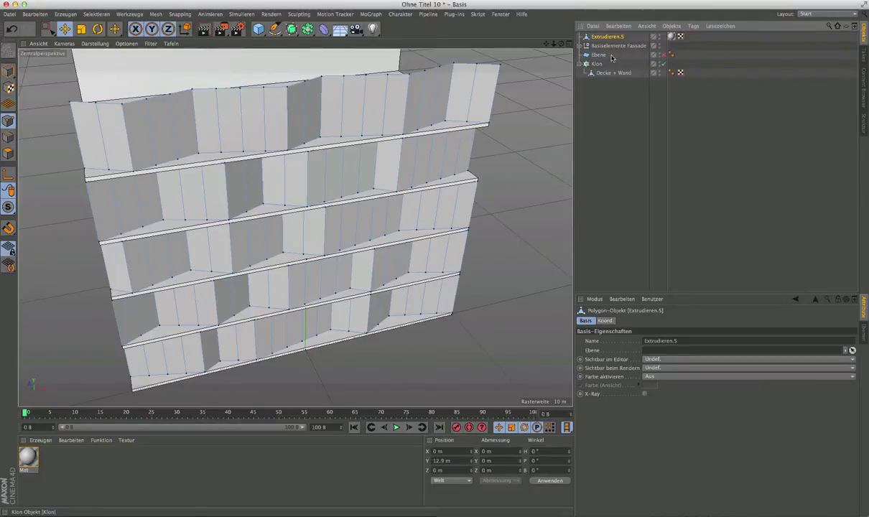
{"action": "left_click", "coordinate": [580, 64]}
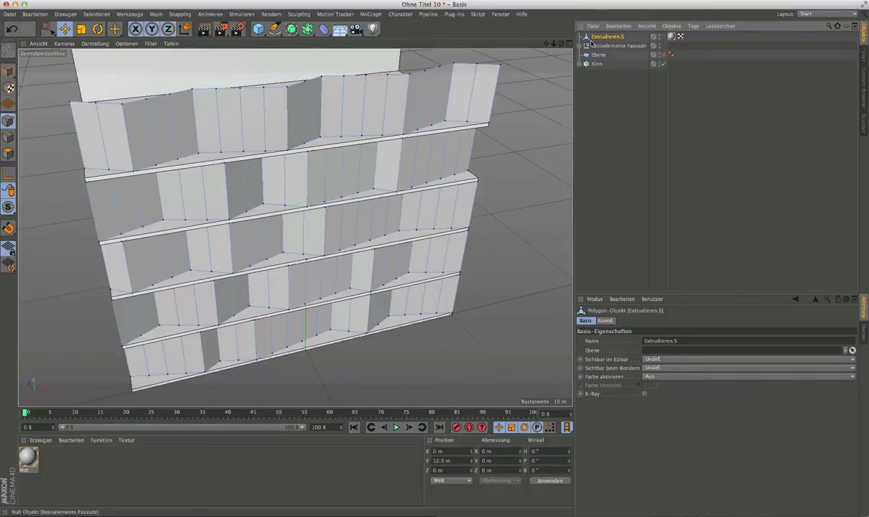
{"action": "double_click", "coordinate": [592, 45]}
{"action": "key", "text": "ctrl+c"}
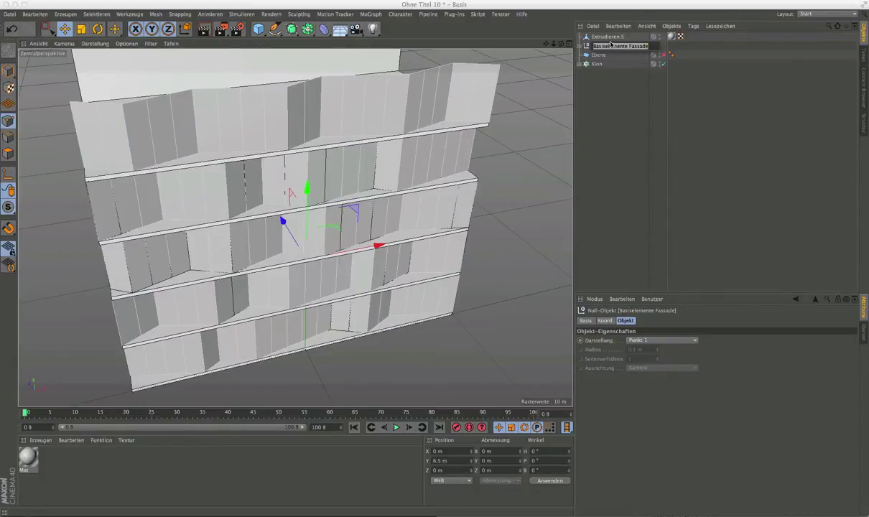
{"action": "double_click", "coordinate": [611, 37]}
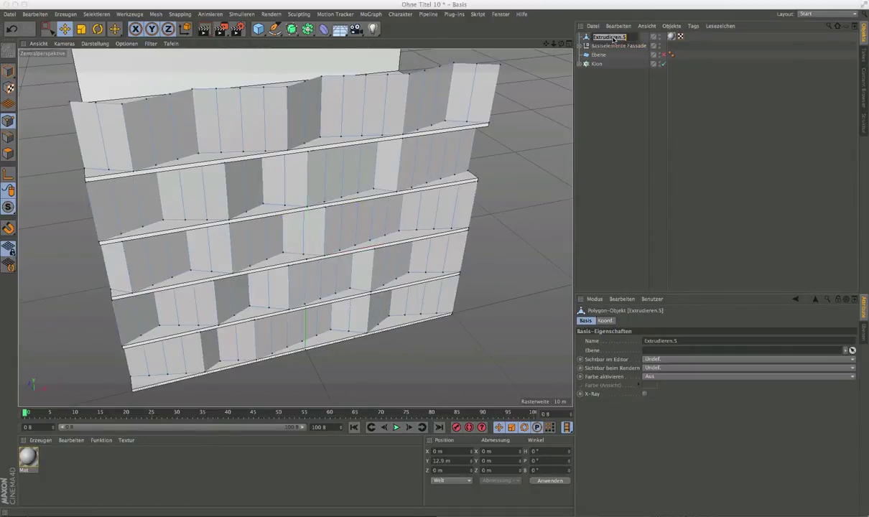
{"action": "key", "text": "ctrl+v"}
{"action": "type", "text": "zu"}
{"action": "type", "text": "m"}
{"action": "type", "text": "e"}
{"action": "type", "text": "mo"}
{"action": "type", "text": "lz"}
{"action": "key", "text": "Return"}
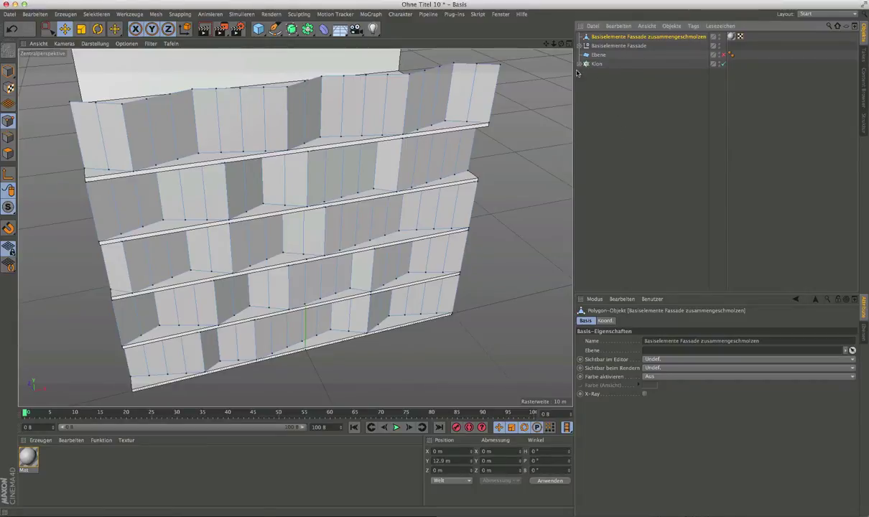
In polygon mode with Live Selection, select four top-floor façade faces from left to right.
{"action": "left_click", "coordinate": [9, 154]}
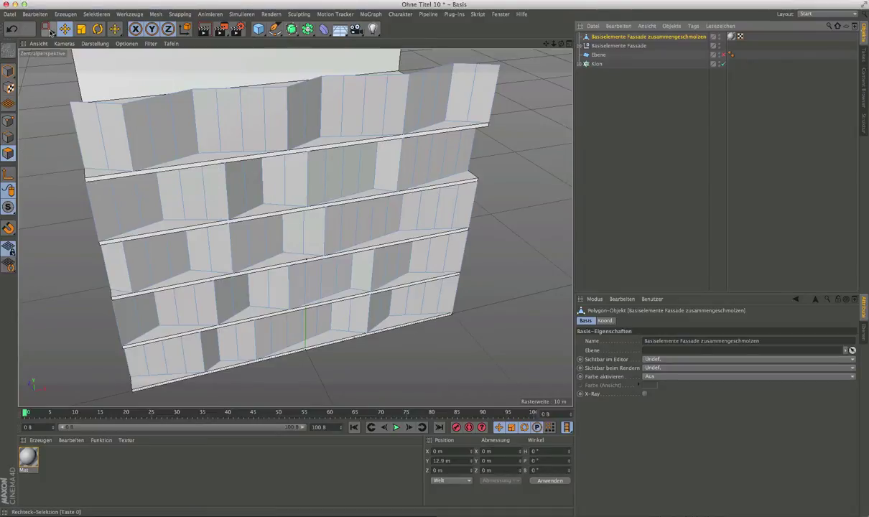
{"action": "left_click", "coordinate": [48, 30]}
{"action": "left_click", "coordinate": [86, 42]}
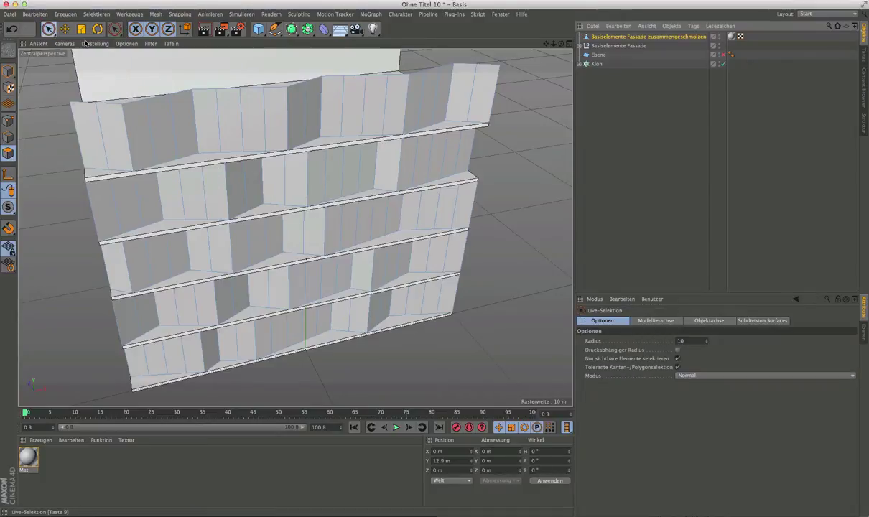
{"action": "left_click", "coordinate": [117, 151]}
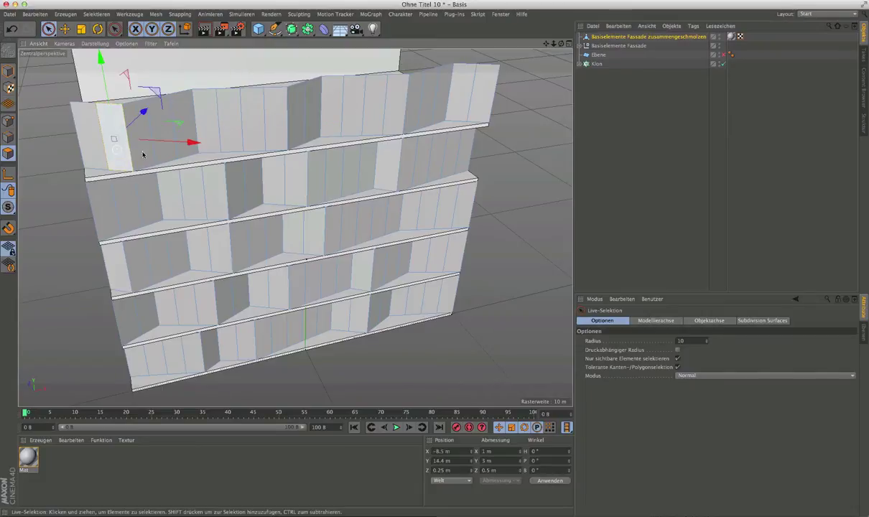
{"action": "left_click", "coordinate": [181, 109], "text": "shift"}
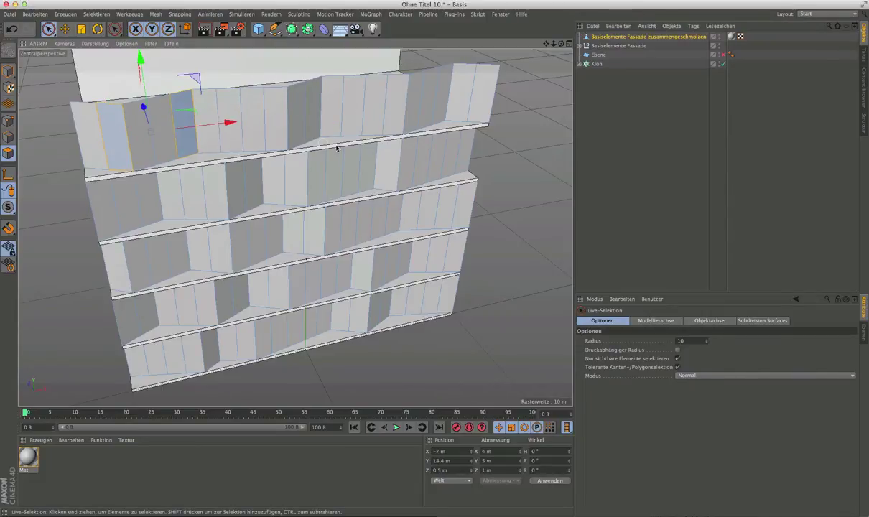
{"action": "left_click", "coordinate": [278, 129], "text": "shift"}
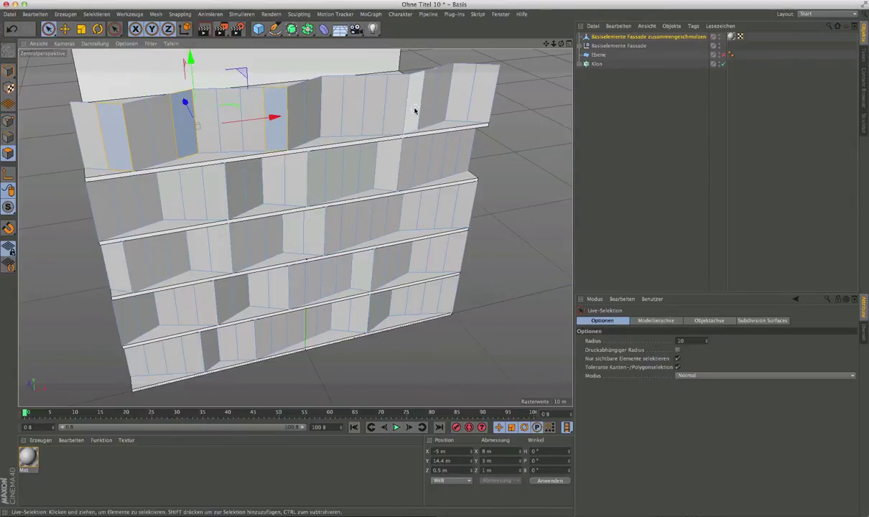
{"action": "left_click", "coordinate": [413, 110], "text": "shift"}
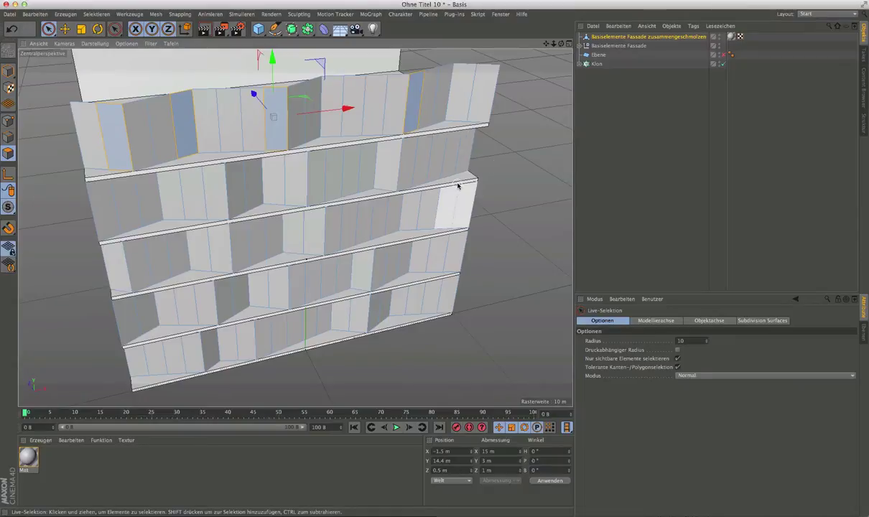
Add panels from the second, third, fourth and bottom floors plus the corner panel.
{"action": "mouse_move", "coordinate": [424, 182]}
{"action": "left_mouse_down", "text": "alt"}
{"action": "mouse_move", "coordinate": [407, 185]}
{"action": "mouse_move", "coordinate": [401, 176]}
{"action": "left_mouse_up", "text": "alt"}
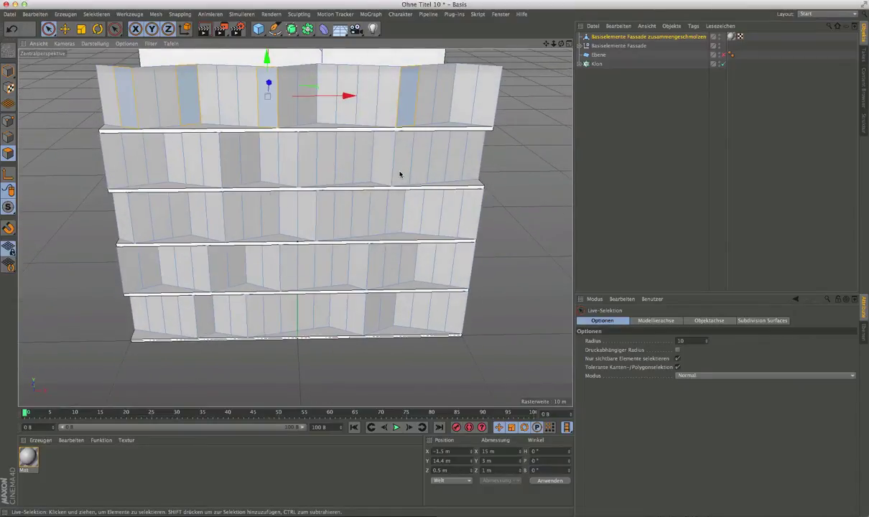
{"action": "middle_click_drag", "start_coordinate": [388, 165], "coordinate": [389, 205], "text": "alt"}
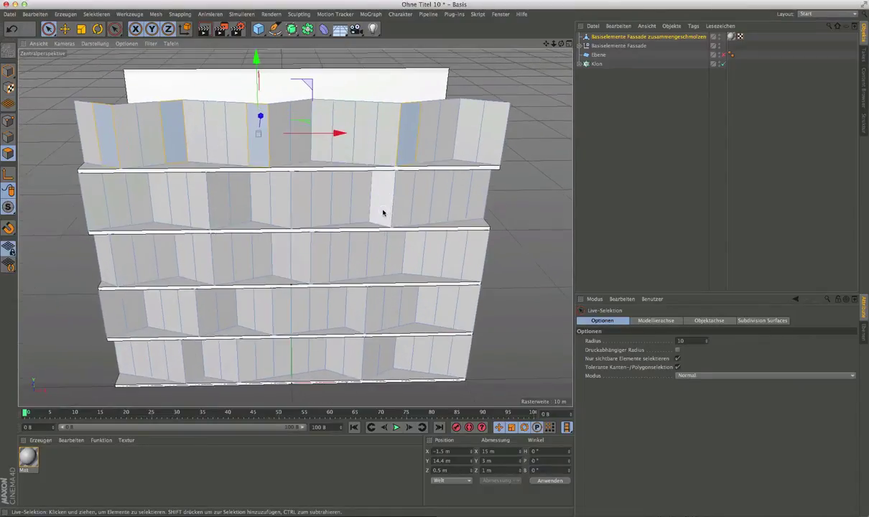
{"action": "scroll", "coordinate": [384, 212], "scroll_direction": "up", "scroll_amount": 3}
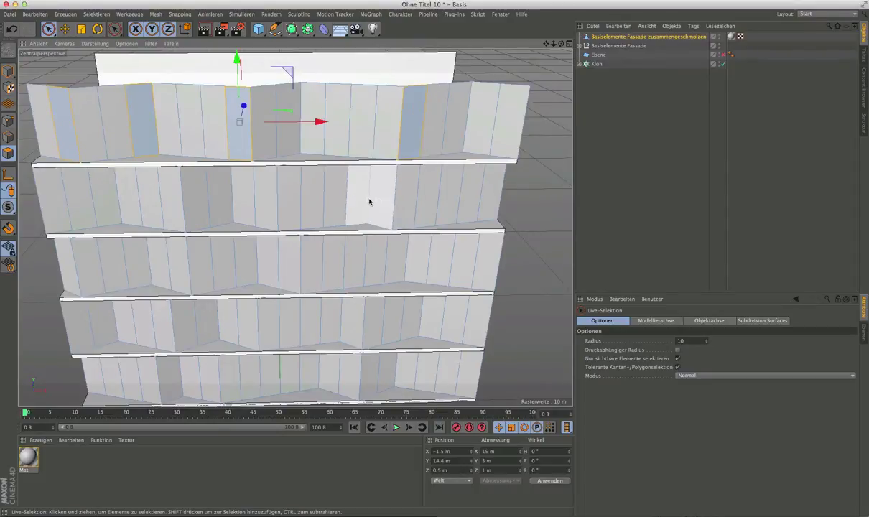
{"action": "left_click", "coordinate": [356, 192], "text": "shift"}
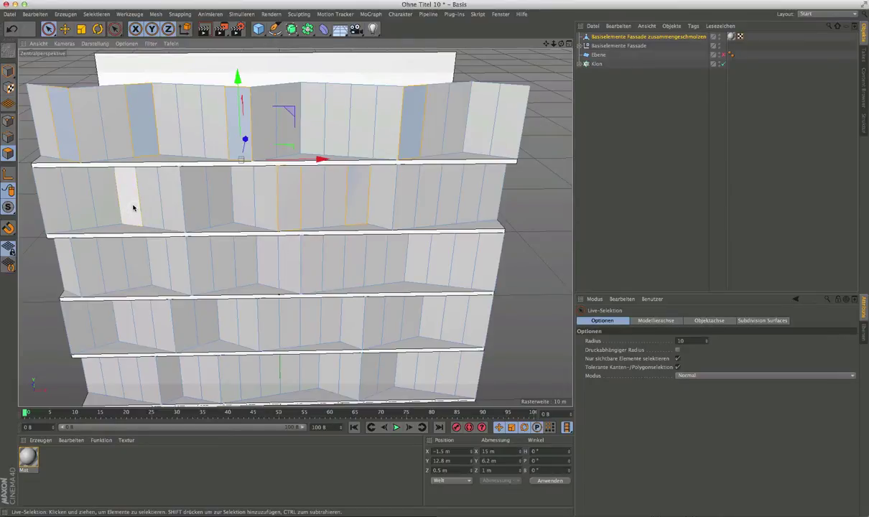
{"action": "left_click", "coordinate": [161, 266], "text": "shift"}
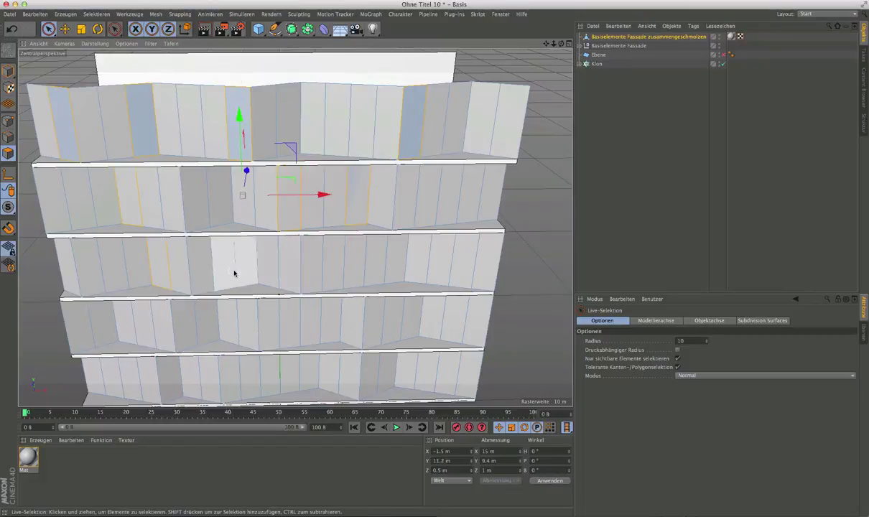
{"action": "left_click", "coordinate": [61, 270], "text": "shift"}
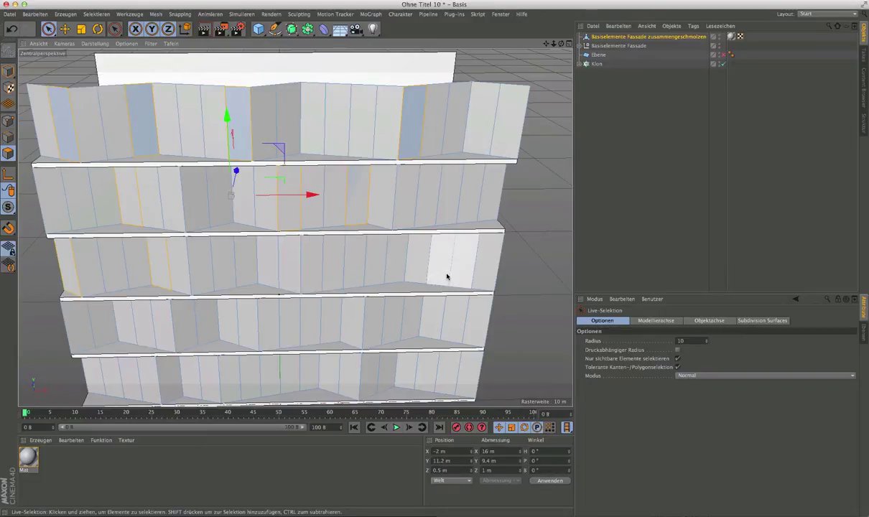
{"action": "left_click", "coordinate": [416, 267], "text": "shift"}
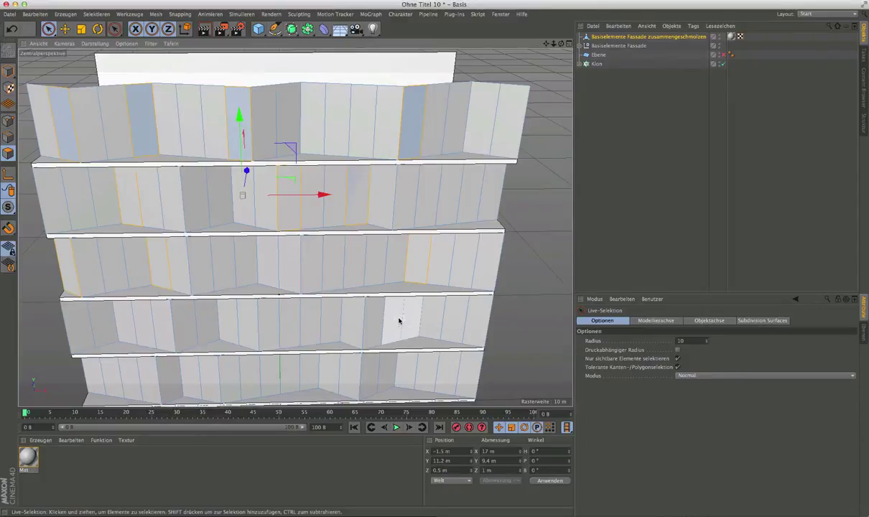
{"action": "left_click", "coordinate": [372, 325], "text": "shift"}
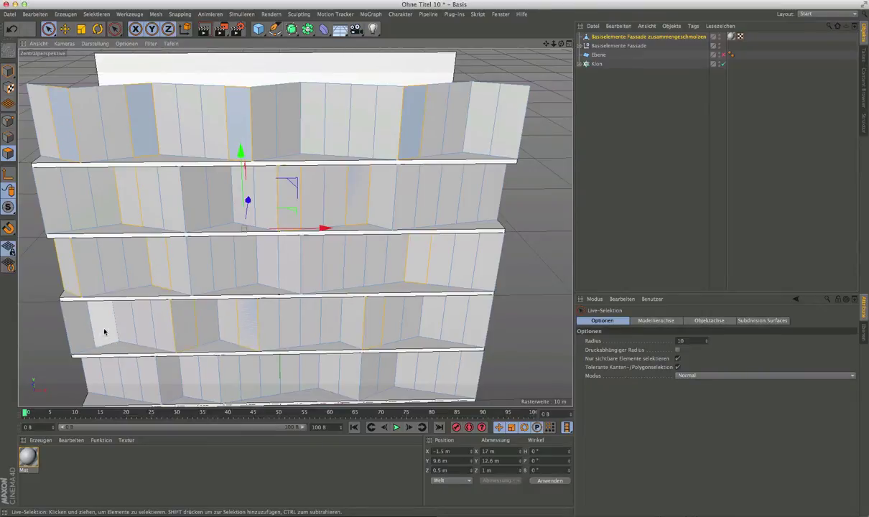
{"action": "left_click", "coordinate": [173, 381], "text": "shift"}
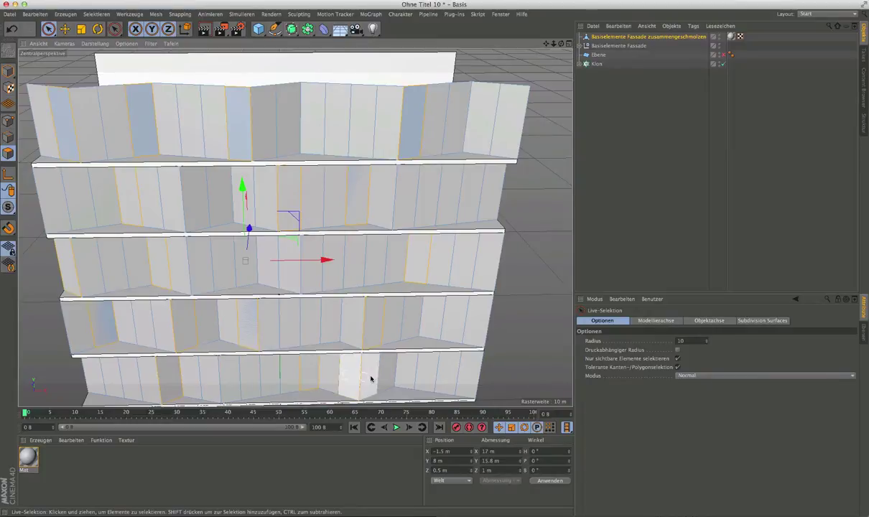
{"action": "left_click", "coordinate": [469, 380], "text": "shift"}
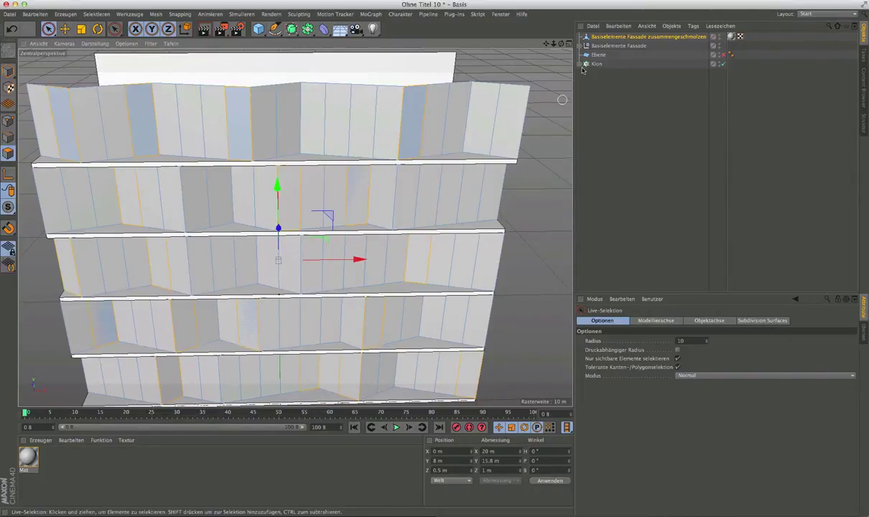
Freeze the selected panels into a 'Polygon-Auswahl' tag via Selektieren > Selektion einfrieren.
{"action": "left_click", "coordinate": [96, 14]}
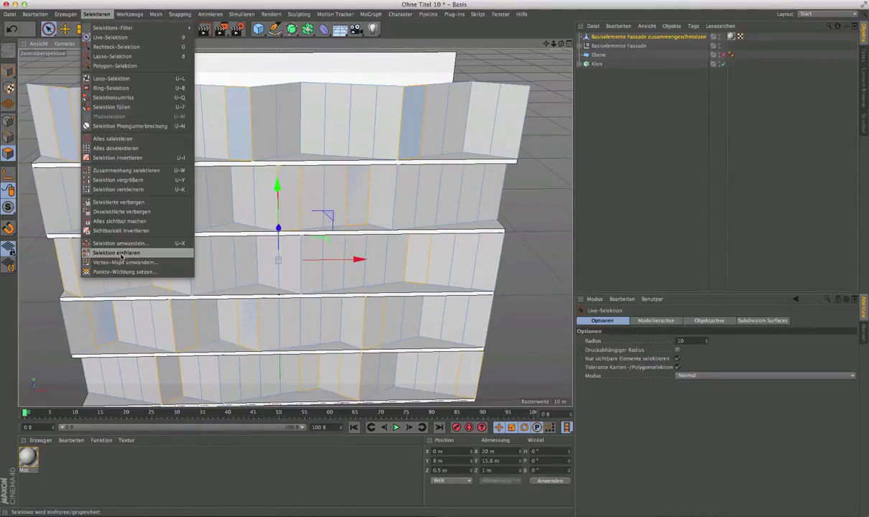
{"action": "left_click", "coordinate": [124, 253]}
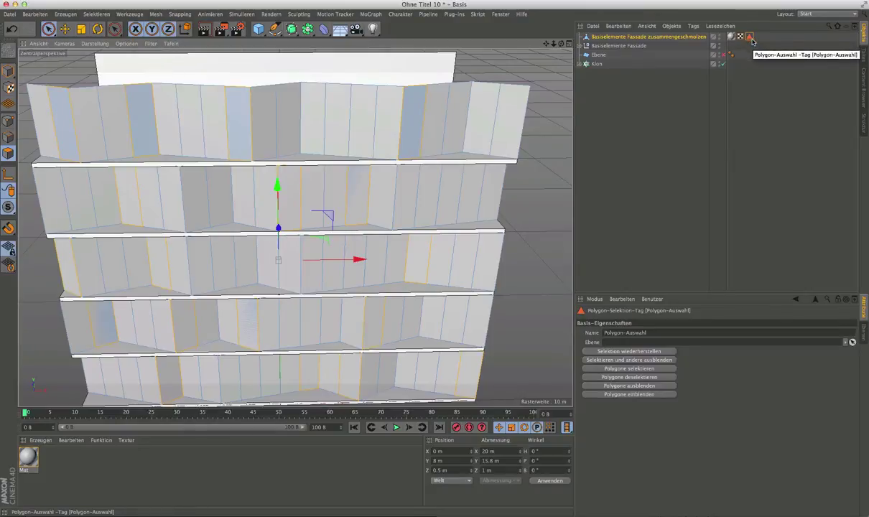
Put 'Polygon-Auswahl' in the Mat texture tag's Selektion field and hide Basiselemente Fassade.
{"action": "left_click", "coordinate": [732, 37]}
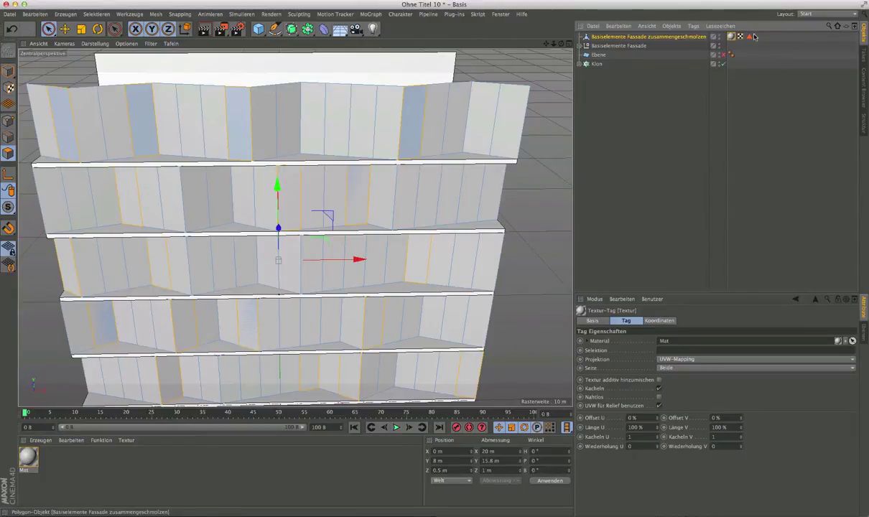
{"action": "left_click_drag", "start_coordinate": [750, 36], "coordinate": [676, 352]}
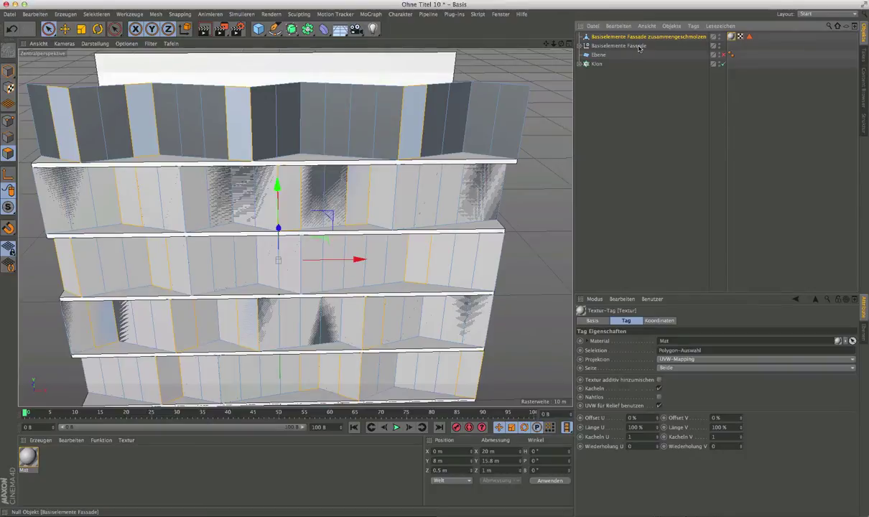
{"action": "left_click", "coordinate": [722, 46]}
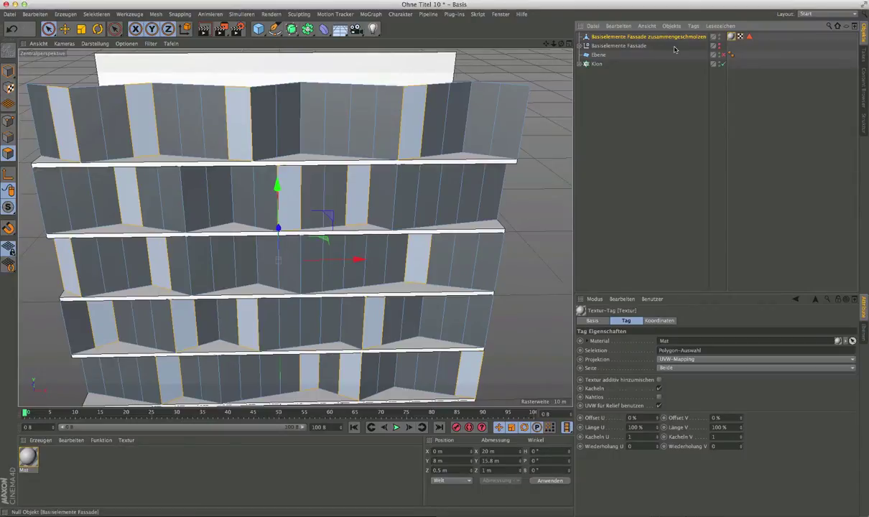
{"action": "left_click", "coordinate": [655, 89]}
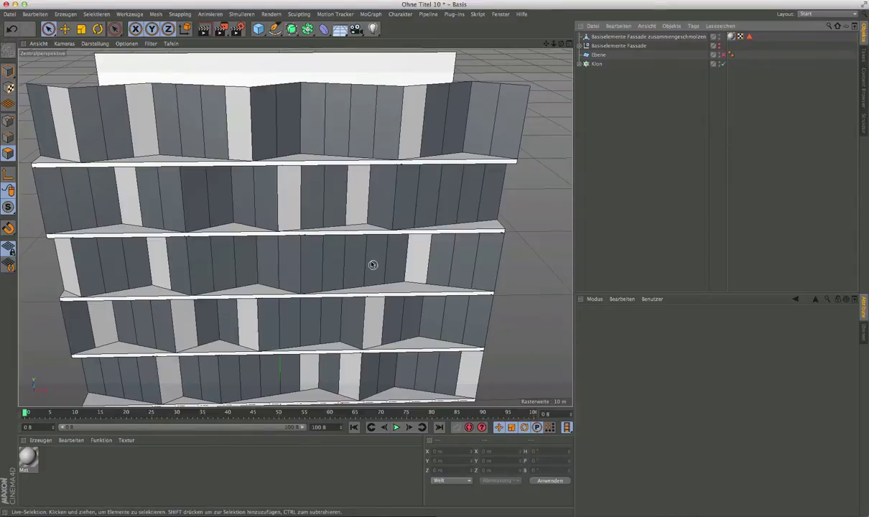
Orbit to view the alternating façade panels head-on, then select the merged façade object.
{"action": "mouse_move", "coordinate": [373, 266]}
{"action": "left_mouse_down", "text": "alt"}
{"action": "mouse_move", "coordinate": [345, 262]}
{"action": "mouse_move", "coordinate": [345, 241]}
{"action": "mouse_move", "coordinate": [362, 245]}
{"action": "left_mouse_up", "text": "alt"}
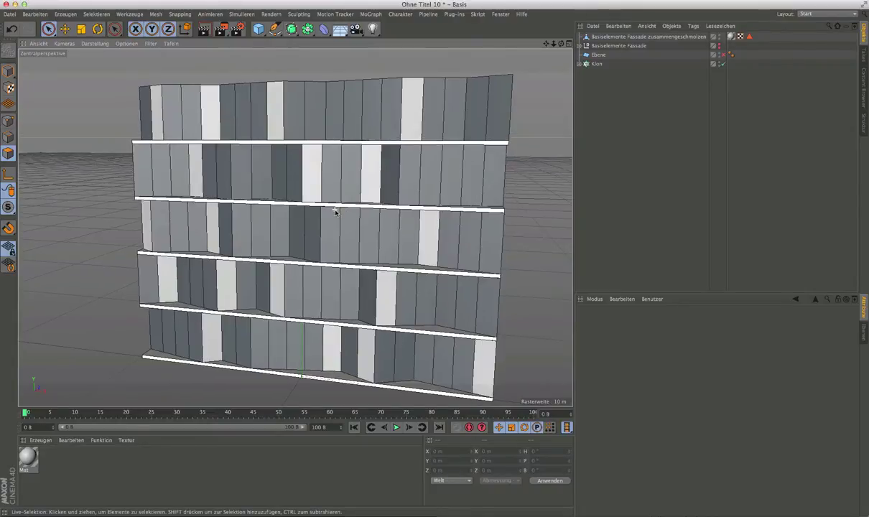
{"action": "mouse_move", "coordinate": [336, 210]}
{"action": "left_mouse_down", "text": "alt"}
{"action": "mouse_move", "coordinate": [356, 214]}
{"action": "mouse_move", "coordinate": [364, 238]}
{"action": "mouse_move", "coordinate": [345, 226]}
{"action": "left_mouse_up", "text": "alt"}
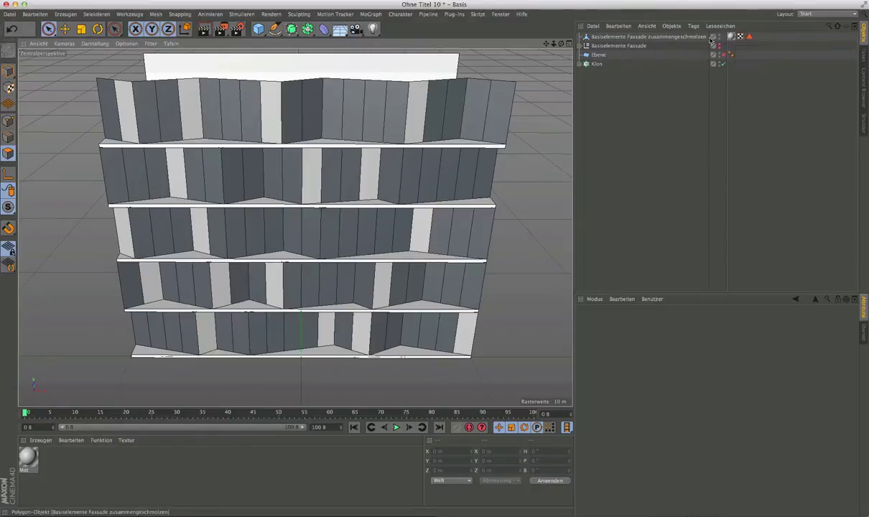
{"action": "left_click", "coordinate": [675, 38]}
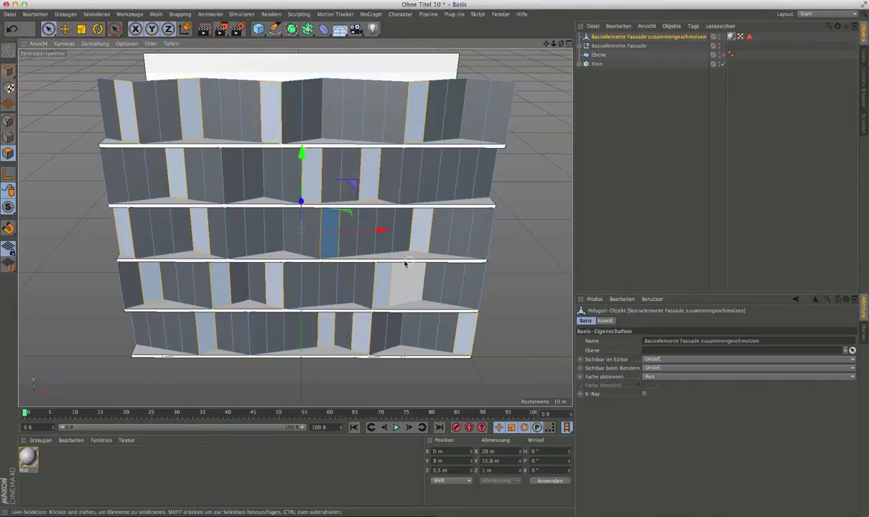
Add a middle-floor panel and re-freeze it into the Polygon-Auswahl tag.
{"action": "left_click", "coordinate": [331, 246]}
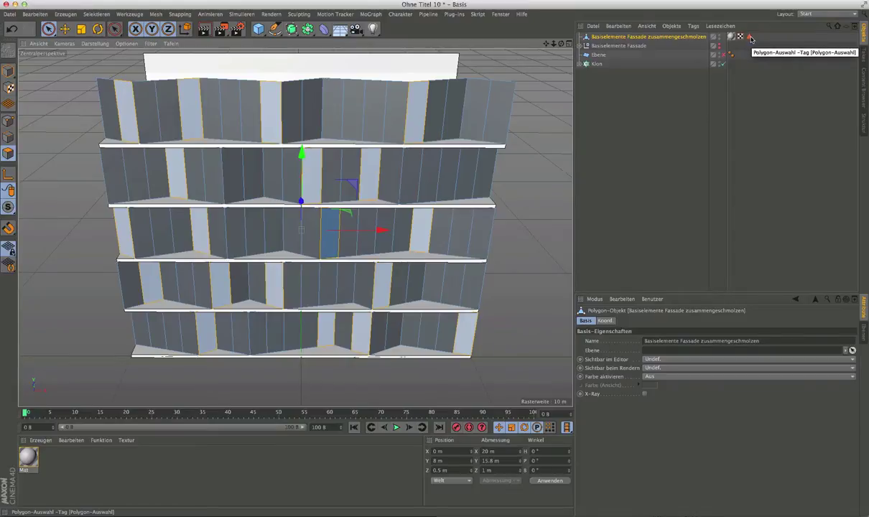
{"action": "left_click", "coordinate": [750, 38]}
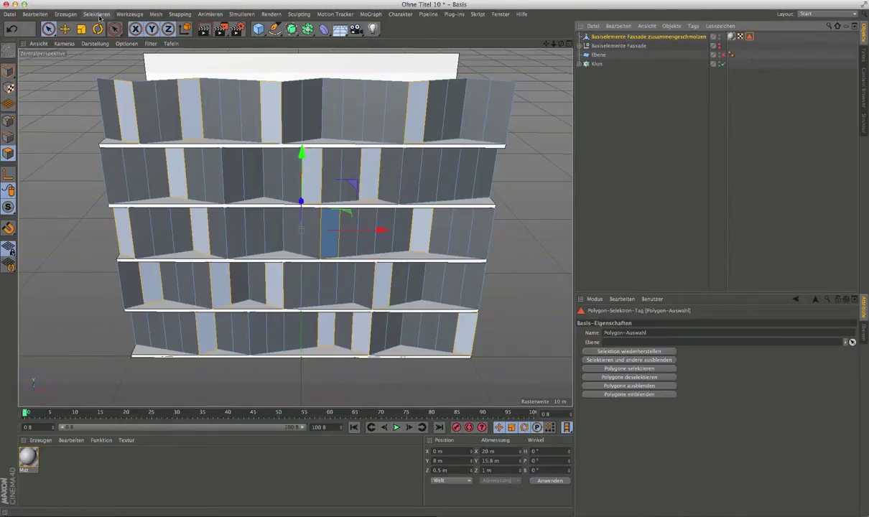
{"action": "left_click", "coordinate": [94, 15]}
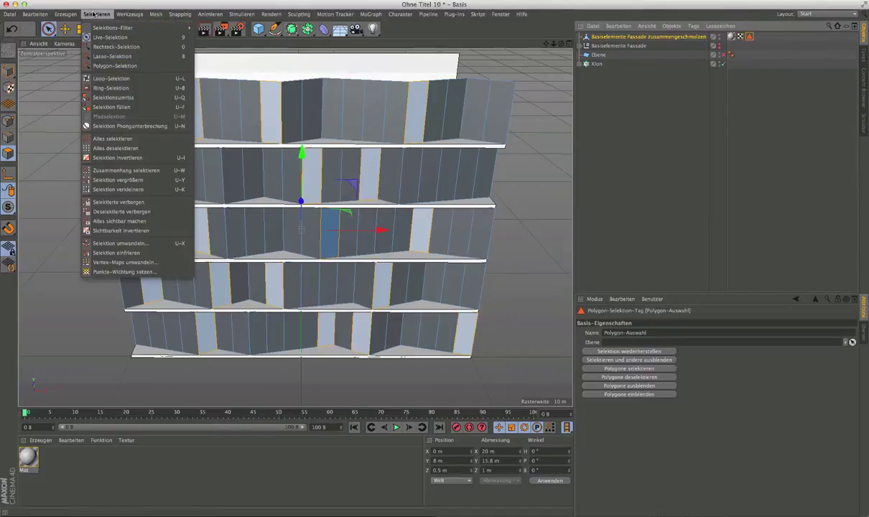
{"action": "left_click", "coordinate": [111, 253]}
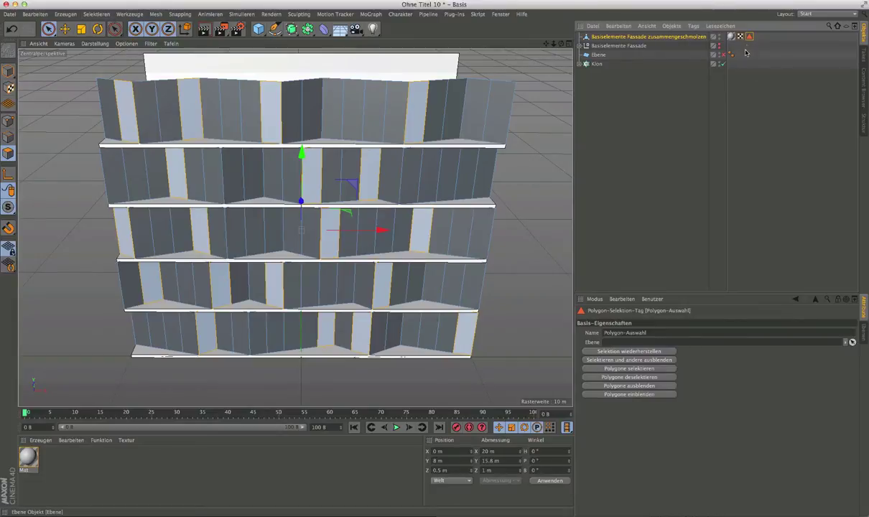
{"action": "left_click", "coordinate": [750, 69]}
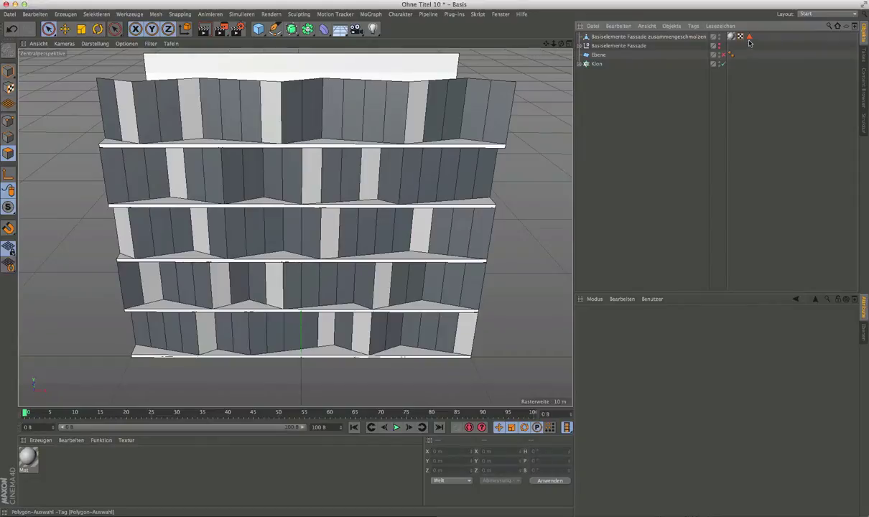
{"action": "left_click", "coordinate": [665, 37]}
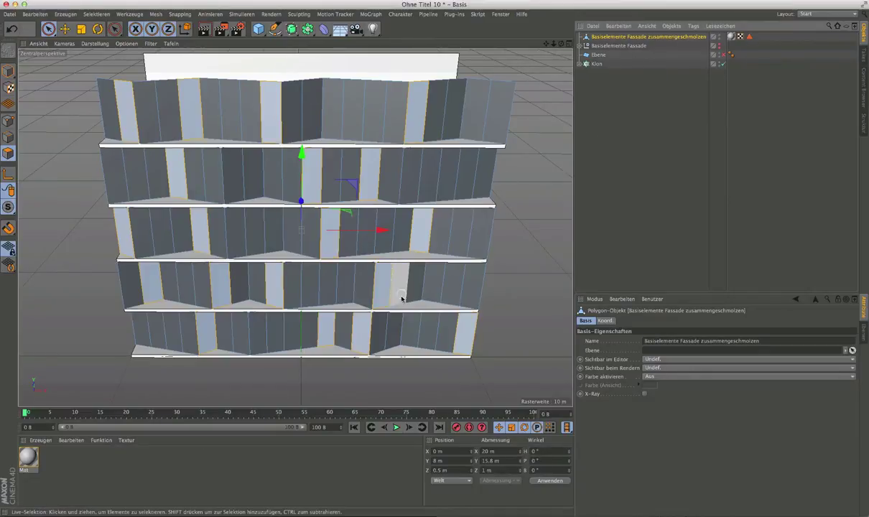
{"action": "left_click", "coordinate": [97, 14]}
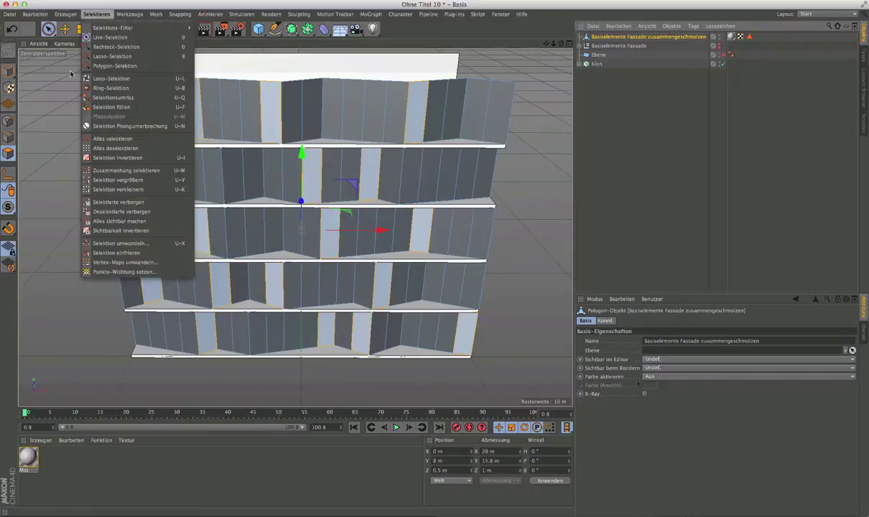
{"action": "left_click", "coordinate": [115, 253]}
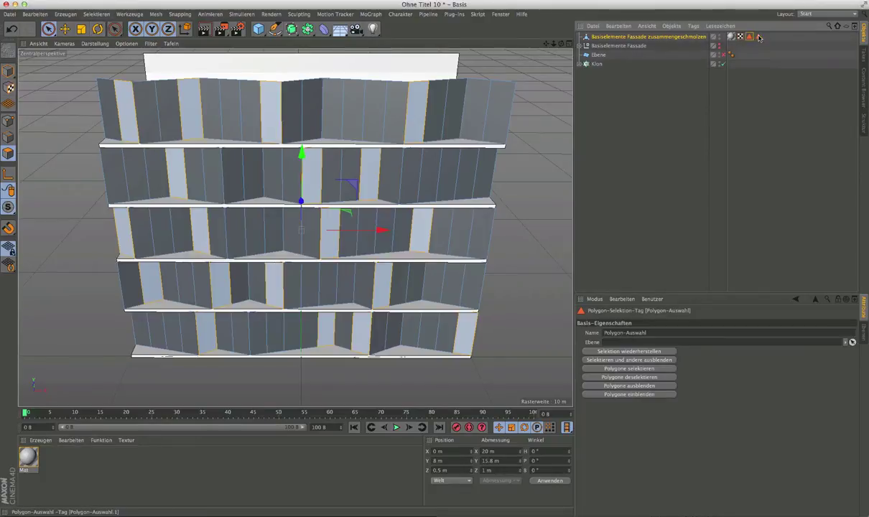
{"action": "key", "text": "Delete"}
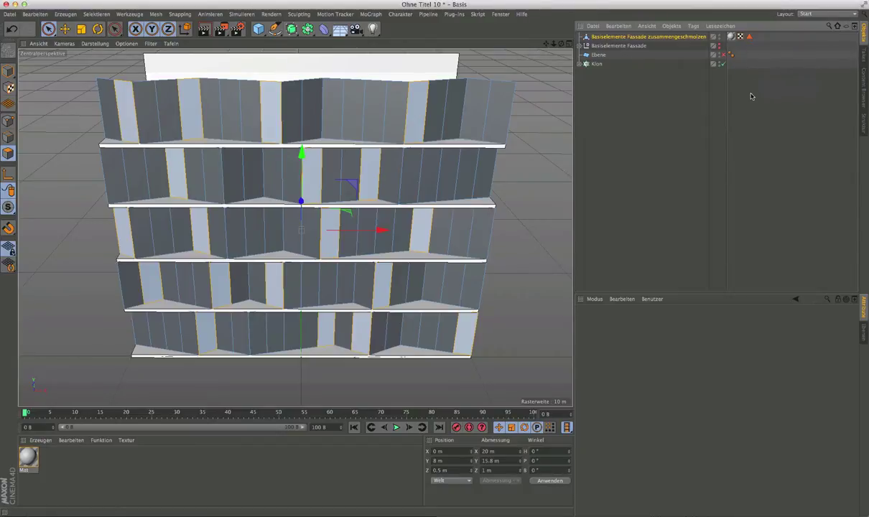
{"action": "left_click", "coordinate": [707, 106]}
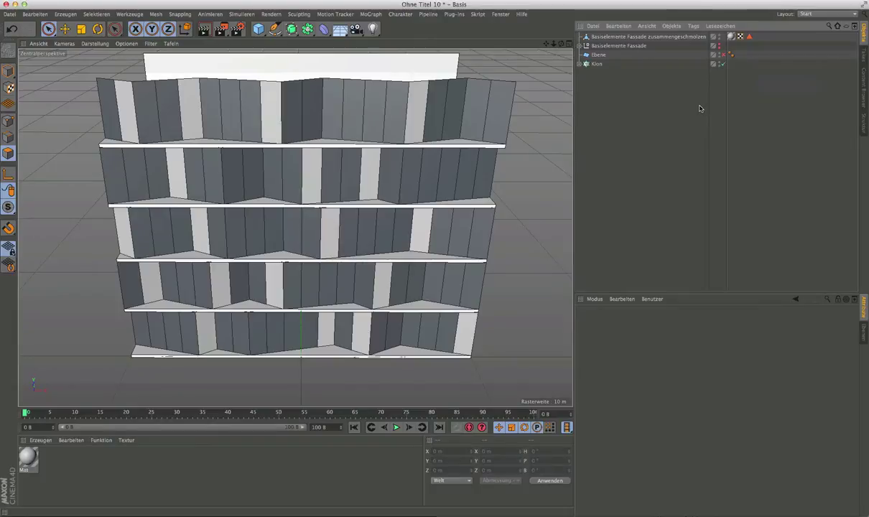
{"action": "left_click_drag", "start_coordinate": [509, 178], "coordinate": [513, 156], "text": "alt"}
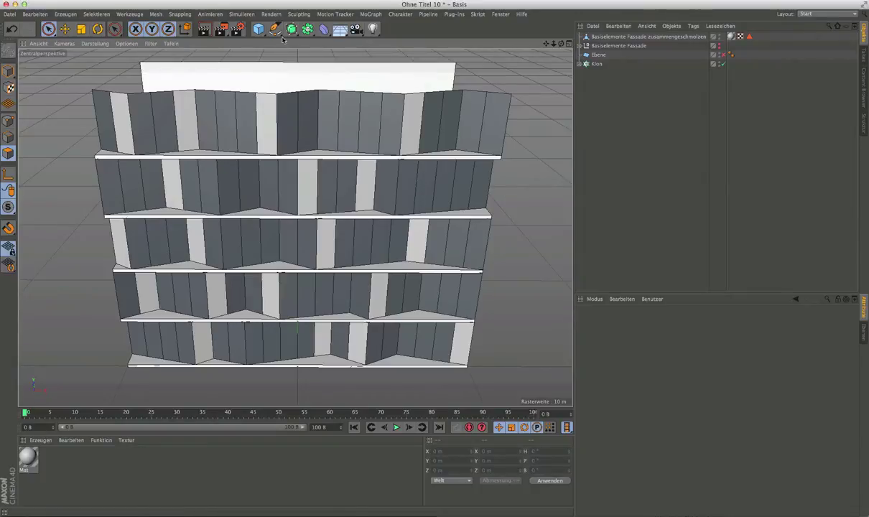
Create a new plane (Ebene) and set its Richtung to +Z.
{"action": "left_click", "coordinate": [258, 30]}
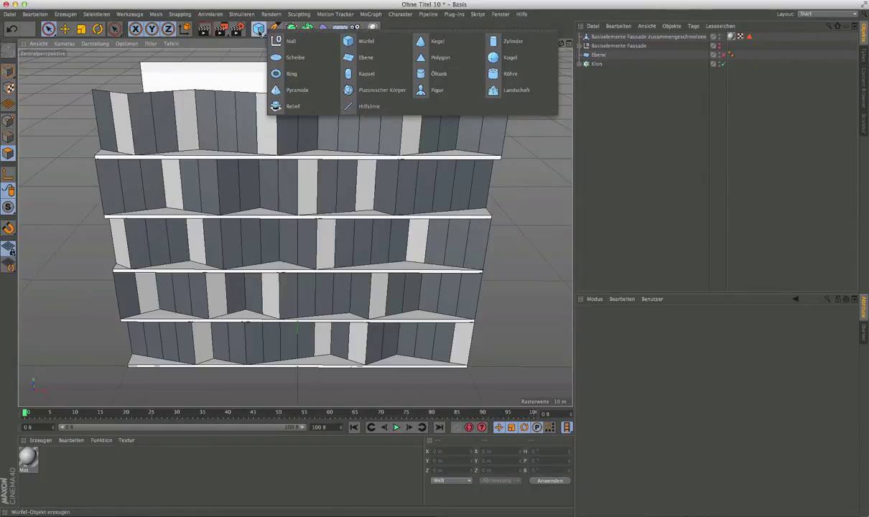
{"action": "left_click", "coordinate": [366, 59]}
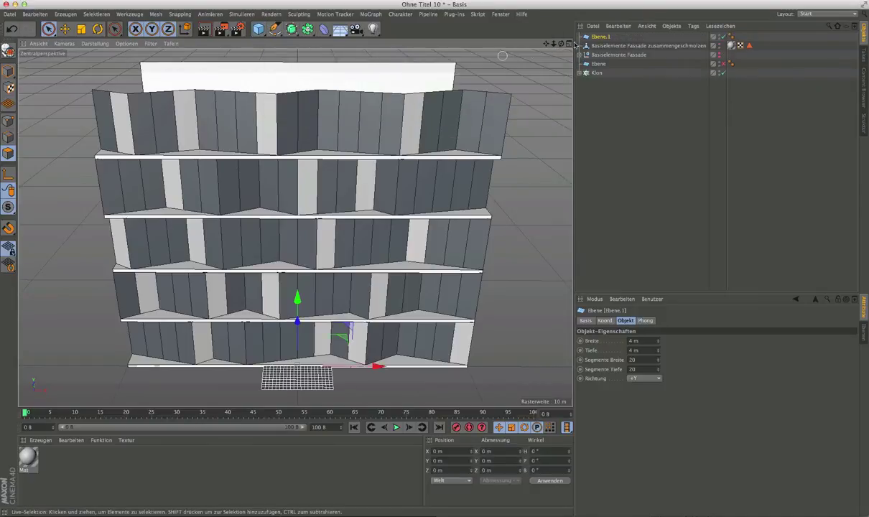
{"action": "left_click", "coordinate": [644, 378]}
{"action": "left_click", "coordinate": [646, 426]}
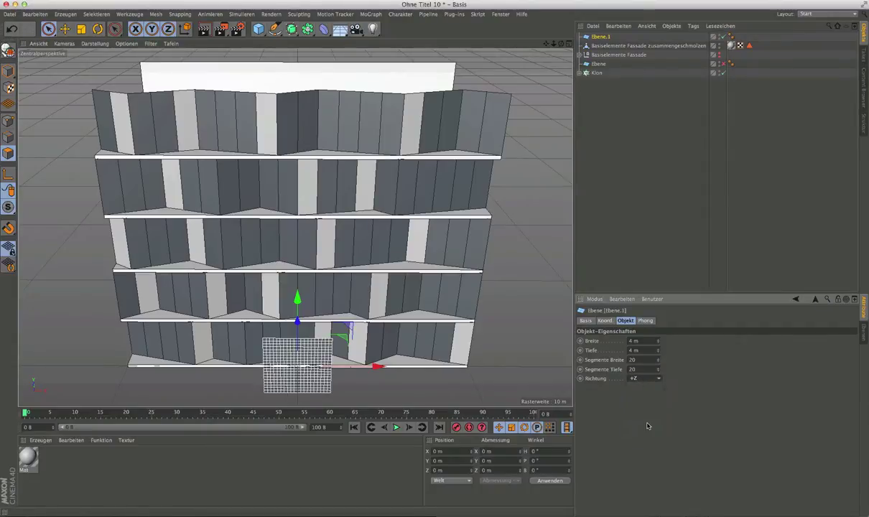
Give the plane 1 × 1 segments, 1 m width and 3 m depth.
{"action": "double_click", "coordinate": [642, 360]}
{"action": "type", "text": "1"}
{"action": "double_click", "coordinate": [632, 370]}
{"action": "type", "text": "1"}
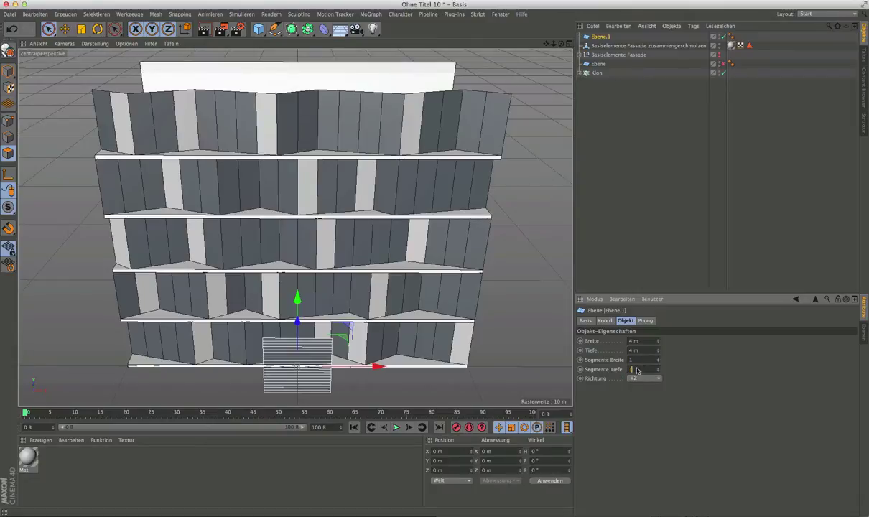
{"action": "left_click", "coordinate": [642, 362]}
{"action": "left_click", "coordinate": [643, 359]}
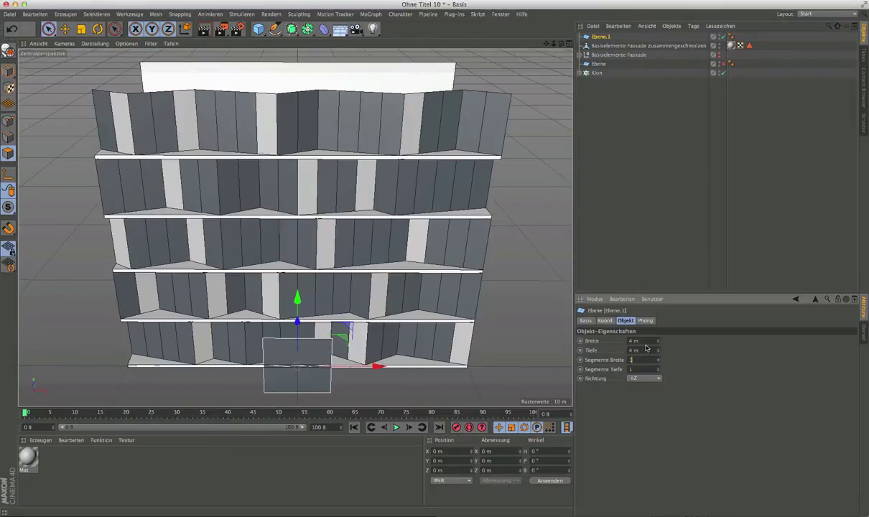
{"action": "double_click", "coordinate": [643, 341]}
{"action": "type", "text": "1"}
{"action": "key", "text": "Tab"}
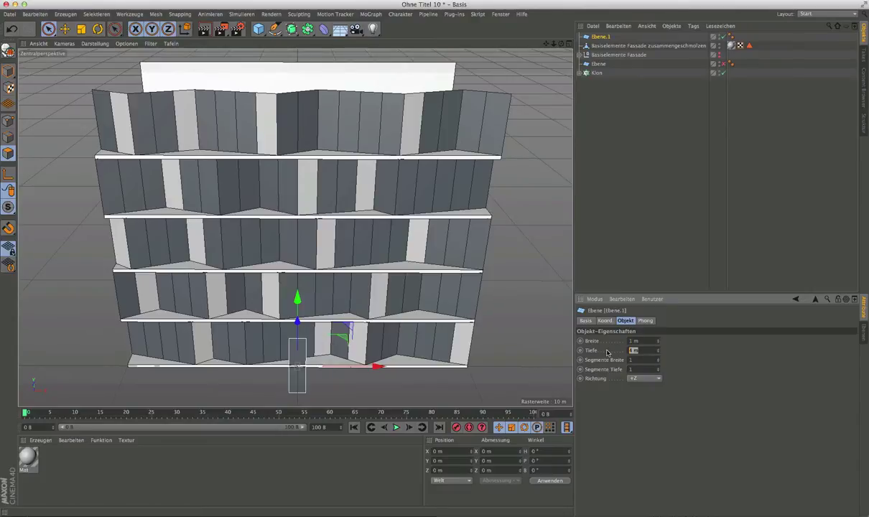
{"action": "type", "text": "1"}
{"action": "key", "text": "Return"}
Create a new material Mat.1 coloured magenta: H 304°, S 69%, V 91%.
{"action": "scroll", "coordinate": [293, 381], "scroll_direction": "up", "scroll_amount": 2}
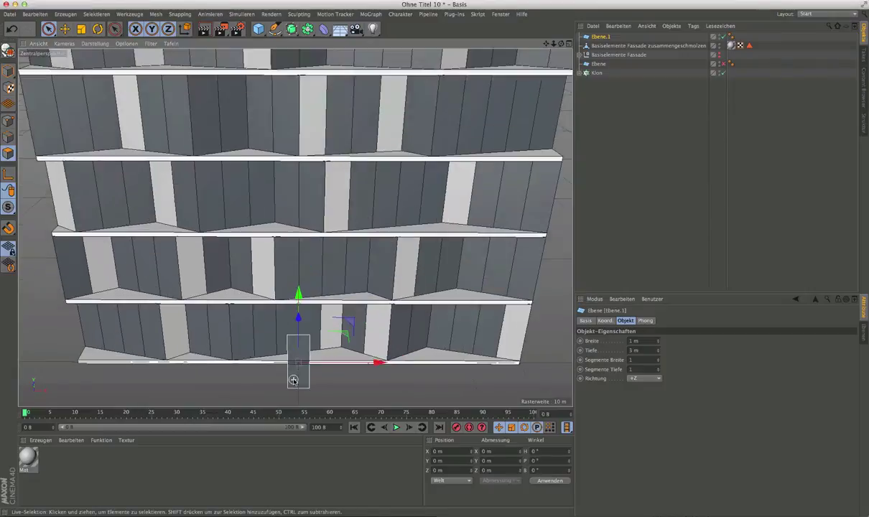
{"action": "scroll", "coordinate": [293, 381], "scroll_direction": "up", "scroll_amount": 3}
{"action": "scroll", "coordinate": [293, 379], "scroll_direction": "up", "scroll_amount": 2}
{"action": "scroll", "coordinate": [335, 330], "scroll_direction": "up", "scroll_amount": 2}
{"action": "scroll", "coordinate": [337, 283], "scroll_direction": "up", "scroll_amount": 1}
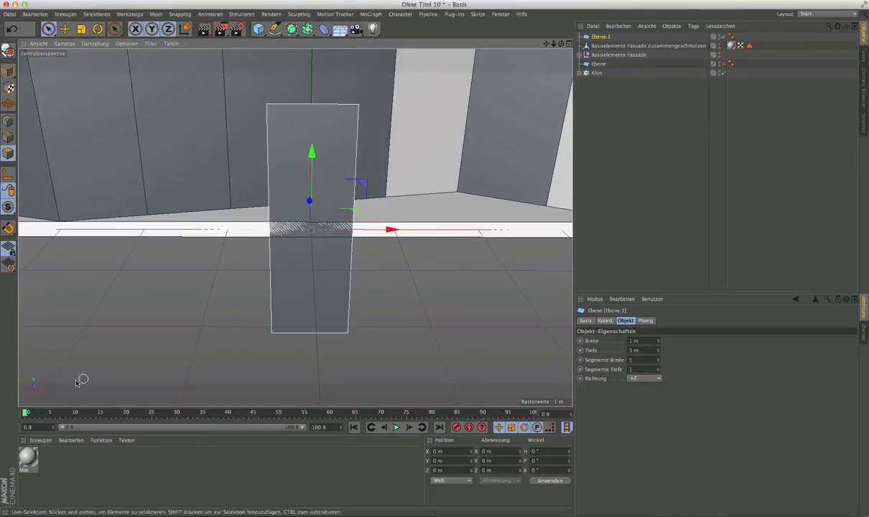
{"action": "left_click", "coordinate": [41, 441]}
{"action": "left_click", "coordinate": [57, 361]}
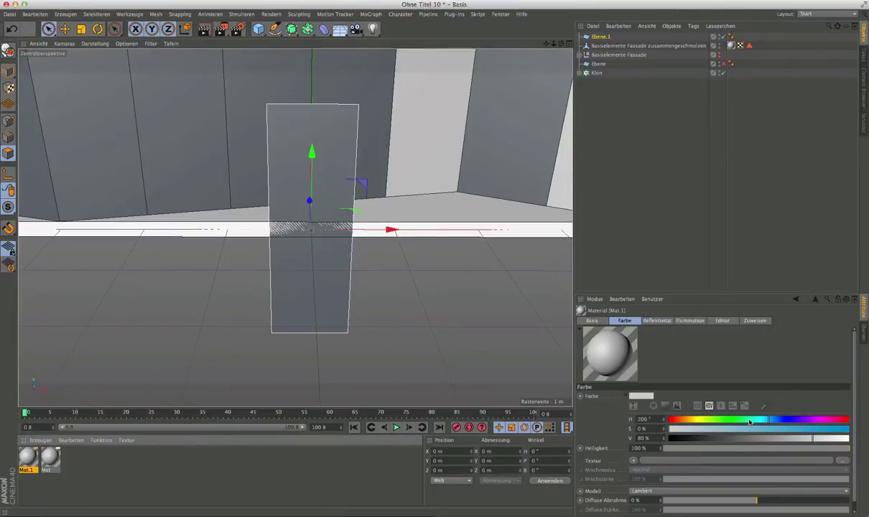
{"action": "left_click", "coordinate": [821, 418]}
{"action": "left_click", "coordinate": [833, 438]}
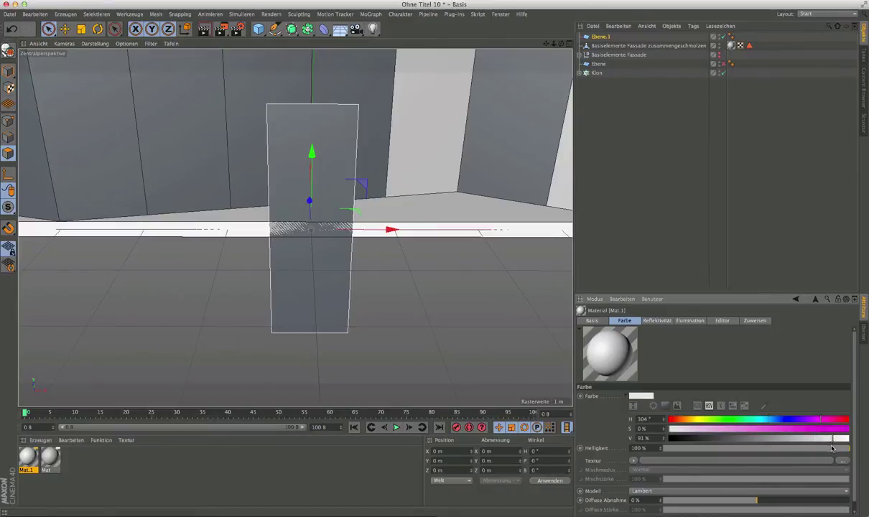
{"action": "left_click", "coordinate": [794, 429]}
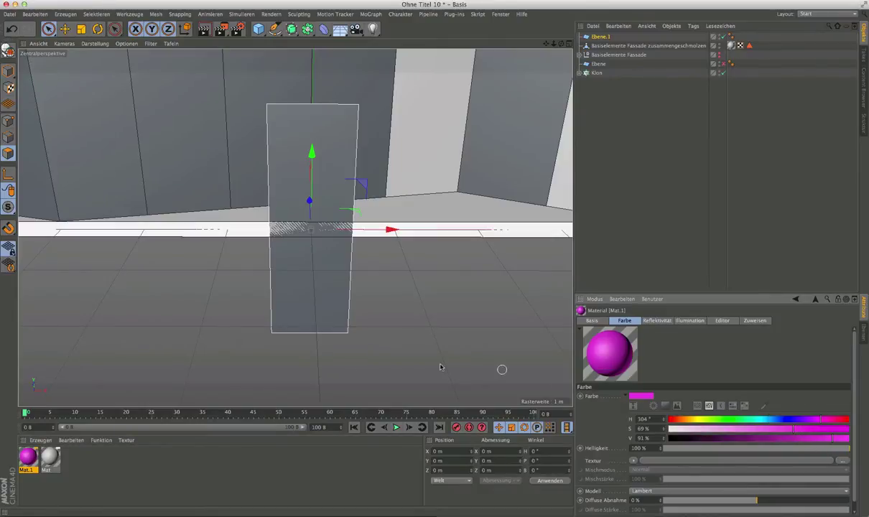
Apply Mat.1 to the plane Ebene.1 and select the plane.
{"action": "left_click_drag", "start_coordinate": [27, 456], "coordinate": [596, 40]}
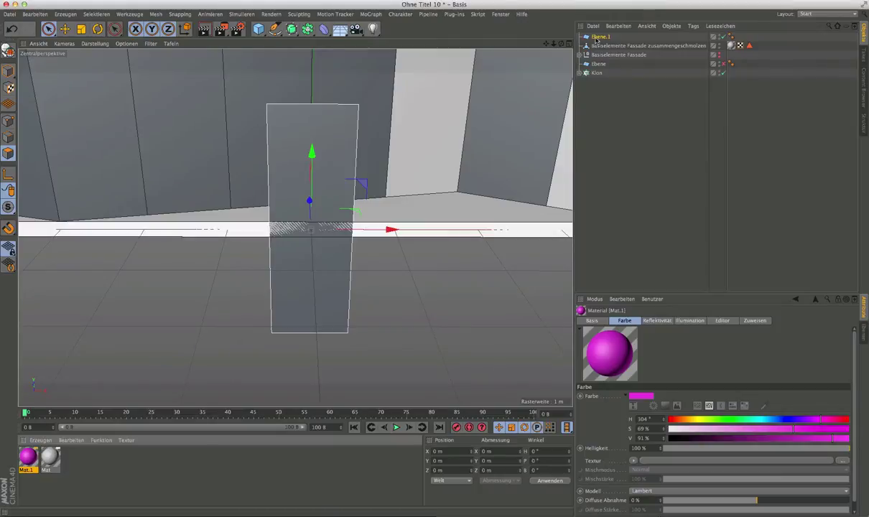
{"action": "left_click_drag", "start_coordinate": [382, 210], "coordinate": [395, 215], "text": "alt"}
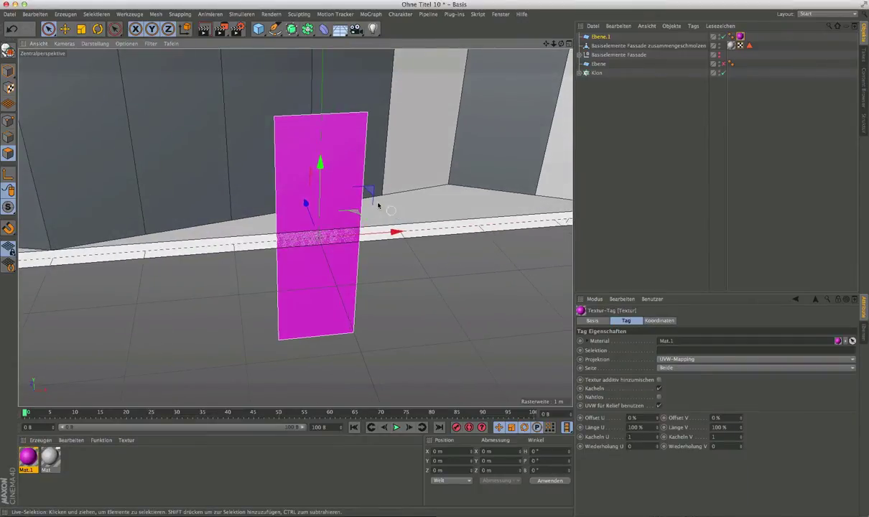
{"action": "left_click", "coordinate": [597, 37]}
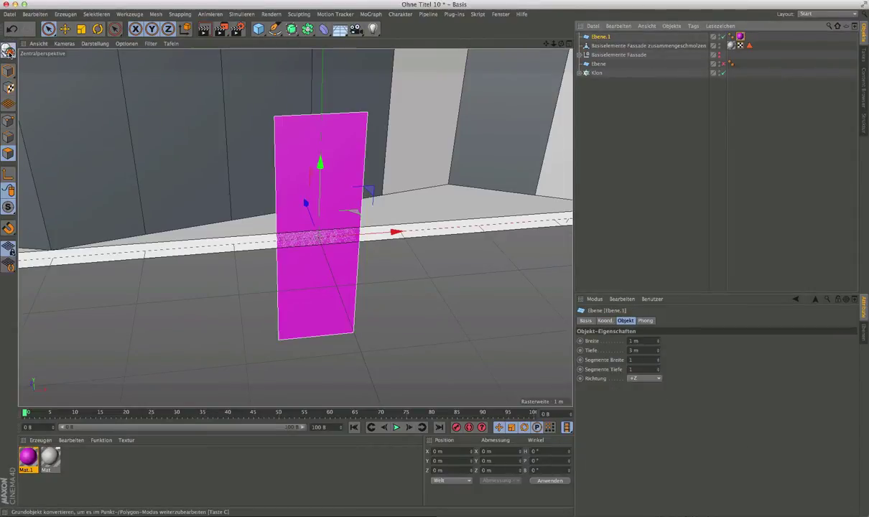
Make Ebene.1 editable and inner-extrude its face with a 0.05 m offset.
{"action": "left_click", "coordinate": [8, 50]}
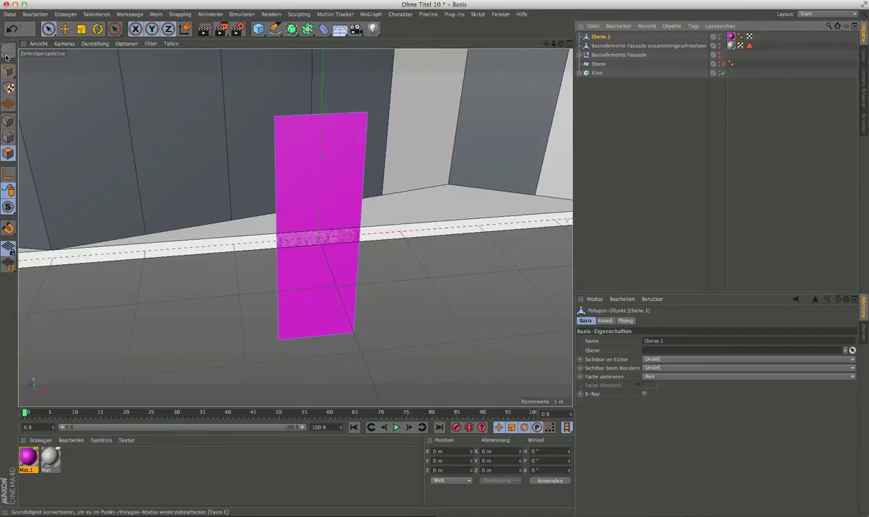
{"action": "right_click", "coordinate": [295, 148]}
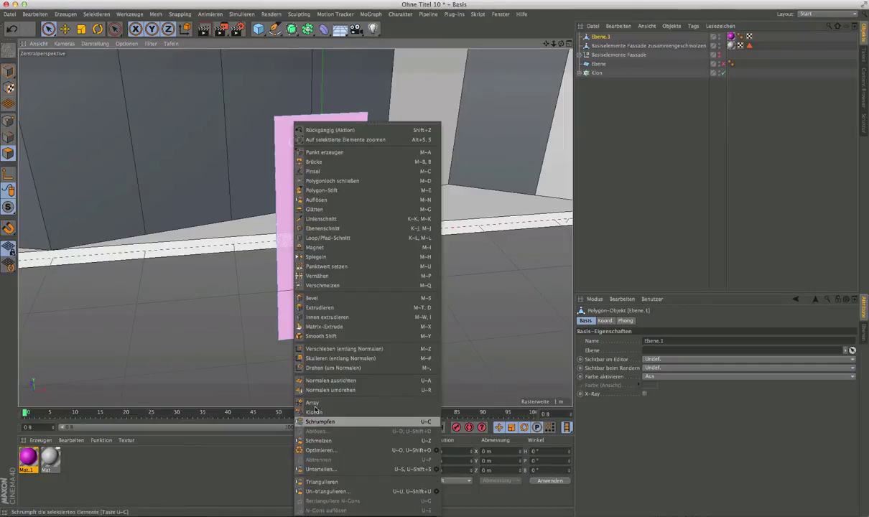
{"action": "left_click", "coordinate": [309, 317]}
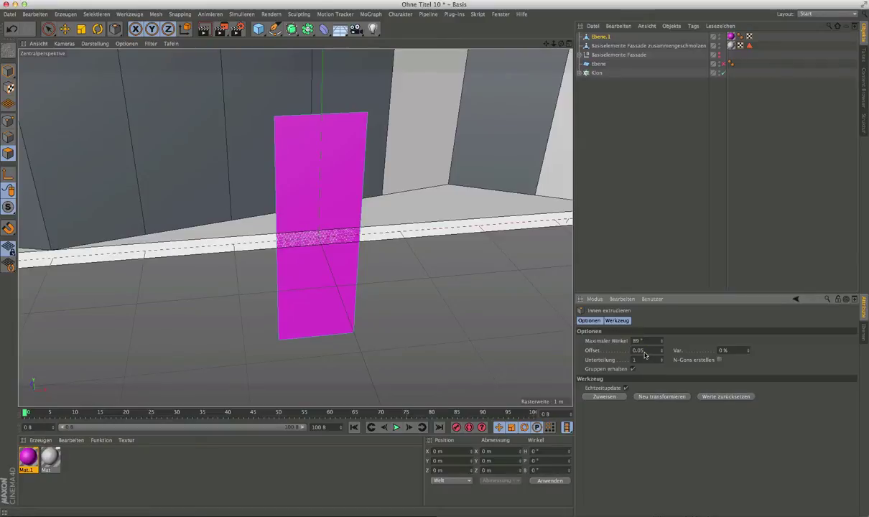
{"action": "left_click", "coordinate": [656, 397]}
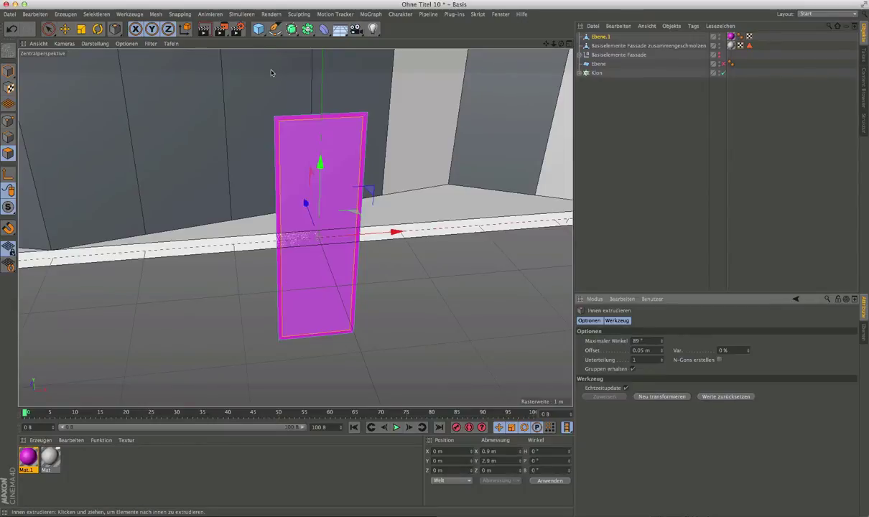
Split the inner face off as a separate object, Ebene.2, and select it.
{"action": "right_click", "coordinate": [291, 148]}
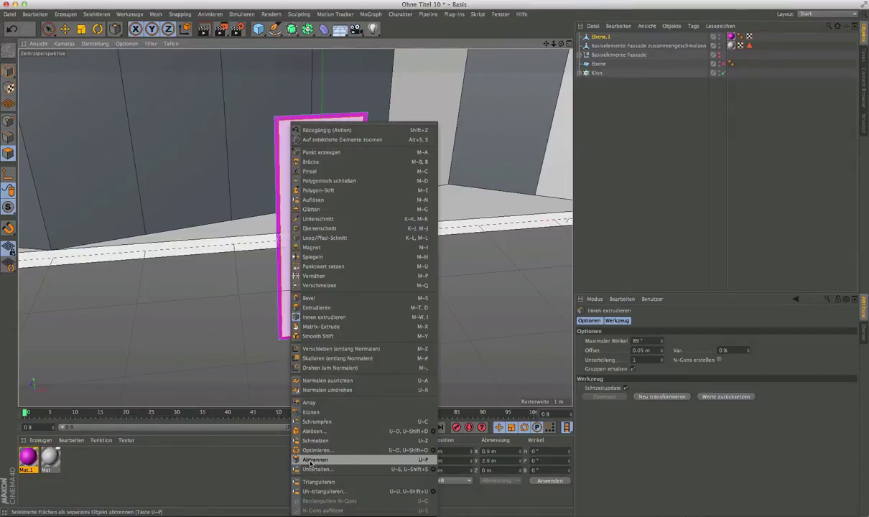
{"action": "left_click", "coordinate": [311, 460]}
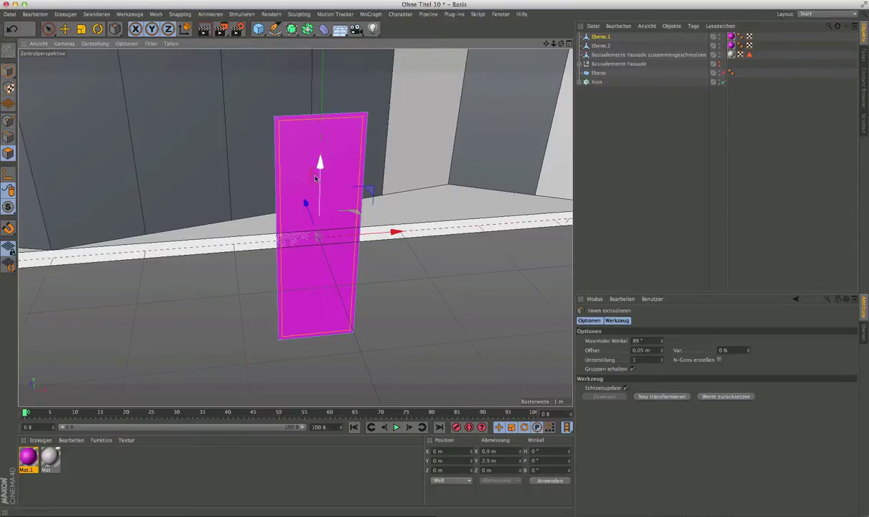
{"action": "left_click", "coordinate": [315, 179]}
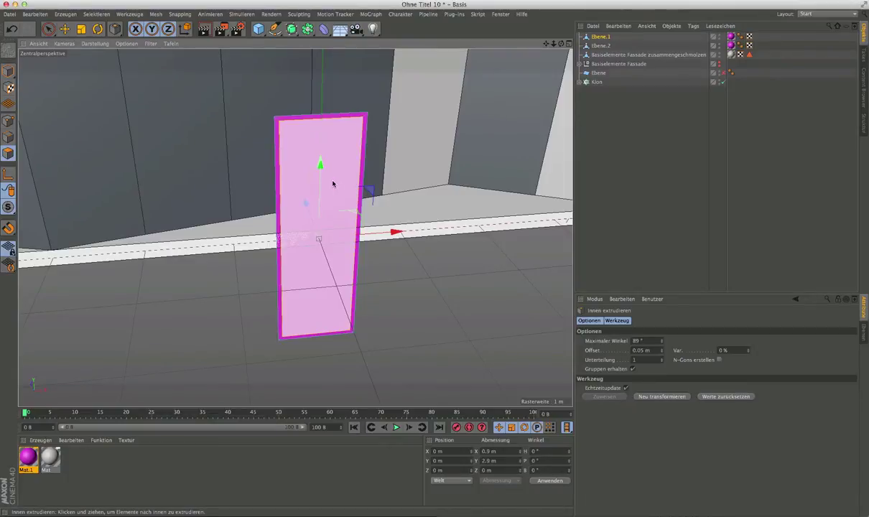
{"action": "left_click", "coordinate": [332, 184]}
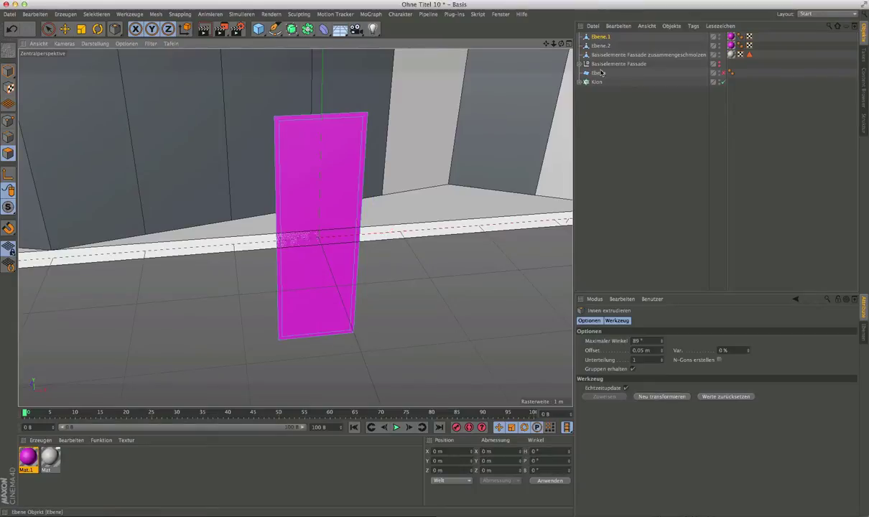
{"action": "left_click", "coordinate": [65, 31]}
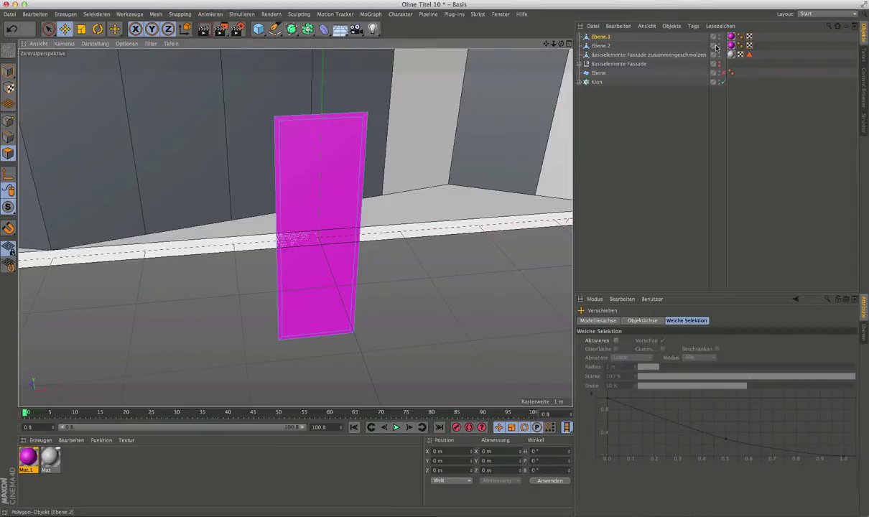
{"action": "left_click", "coordinate": [720, 46]}
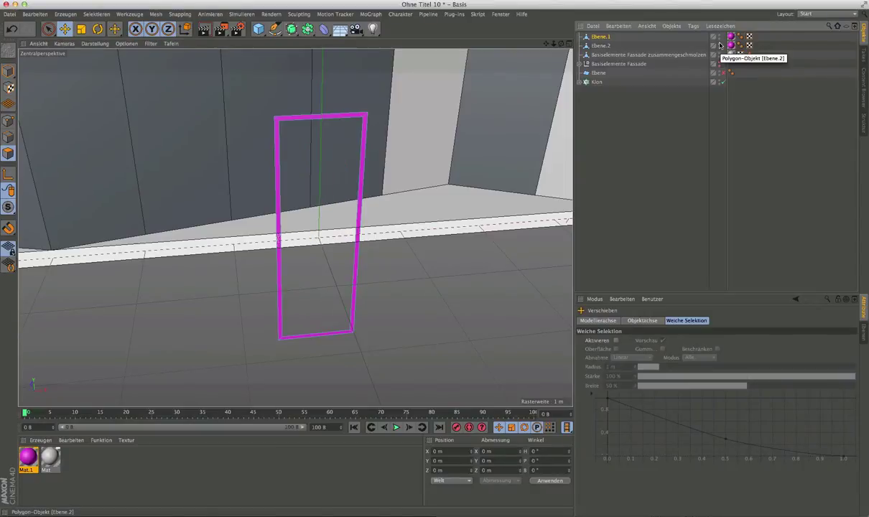
{"action": "left_click", "coordinate": [720, 46]}
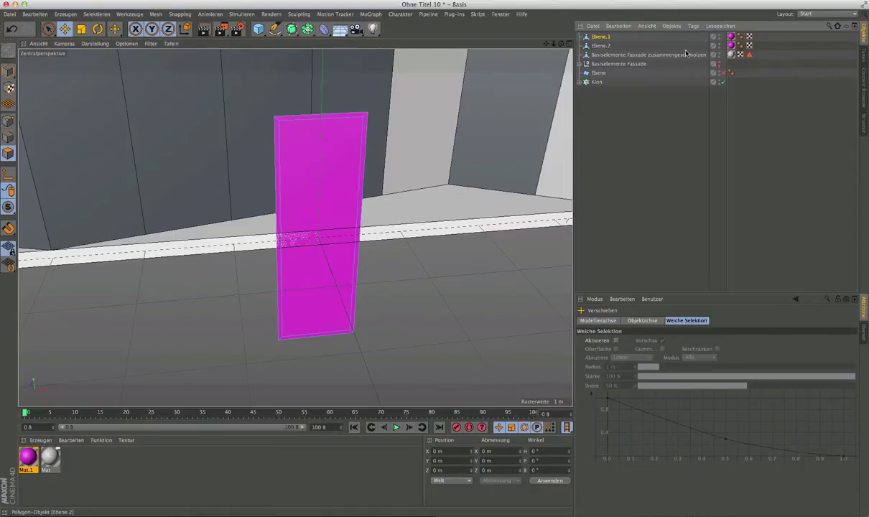
{"action": "left_click", "coordinate": [600, 46]}
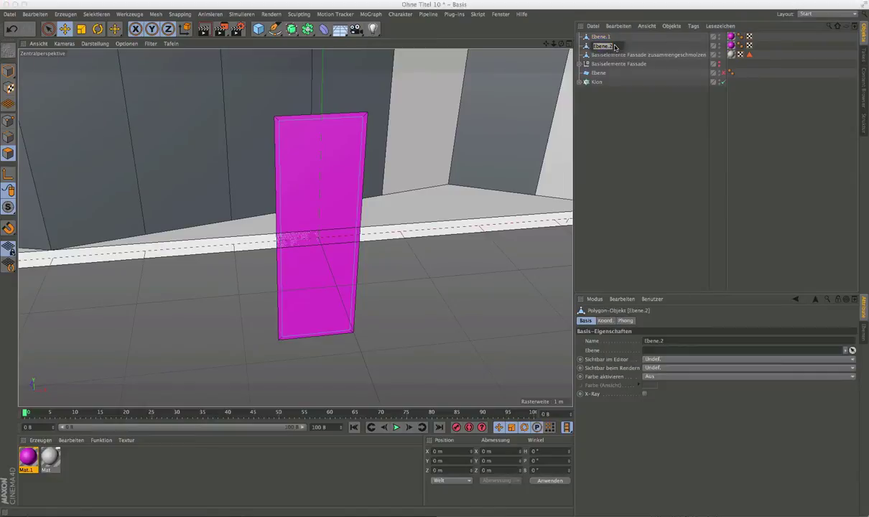
Rename Ebene.2 to 'Fe Glas' and Ebene.1 to 'Fe Rahmen'.
{"action": "type", "text": "Fe"}
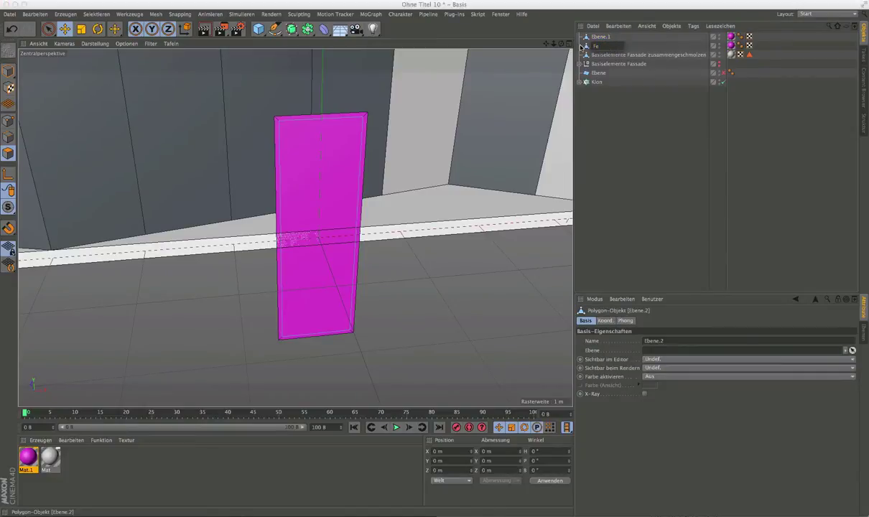
{"action": "type", "text": " Glas"}
{"action": "key", "text": "Return"}
{"action": "double_click", "coordinate": [598, 37]}
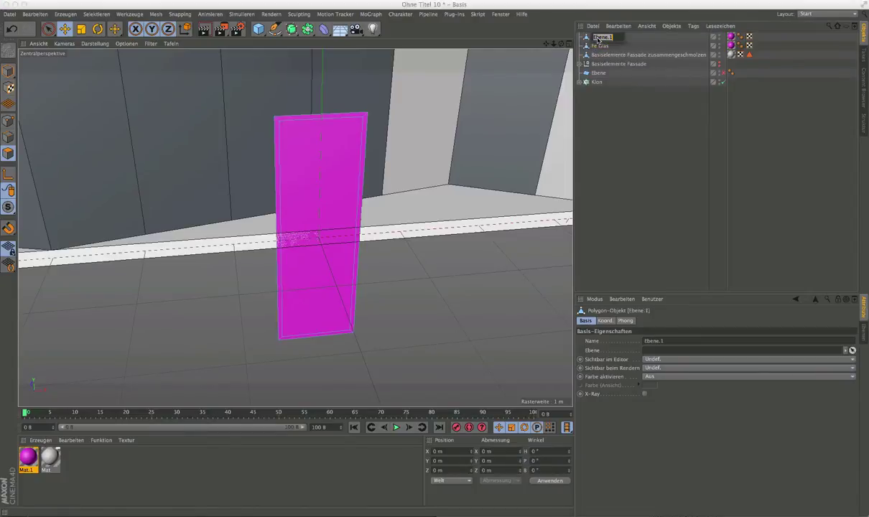
{"action": "type", "text": "Fe Rahmen"}
{"action": "key", "text": "Return"}
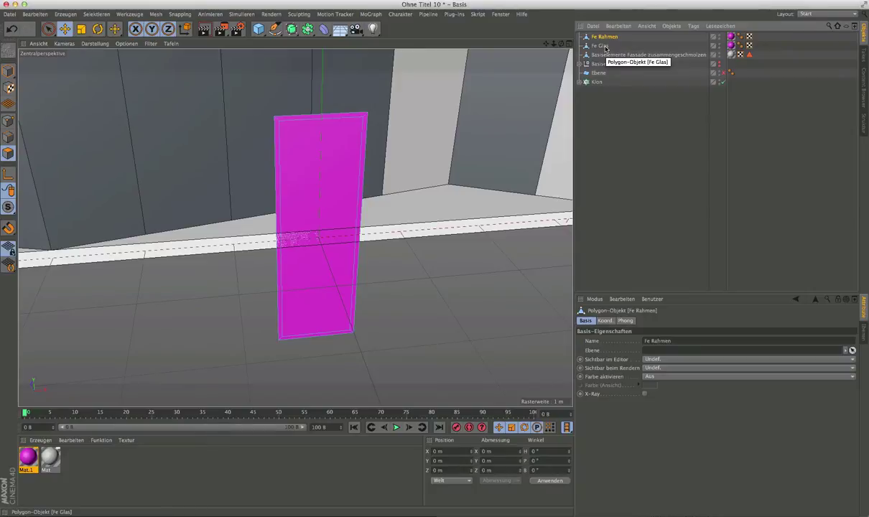
Remove the magenta texture tag from Fe Glas and enable X-Ray on it.
{"action": "left_click", "coordinate": [731, 45]}
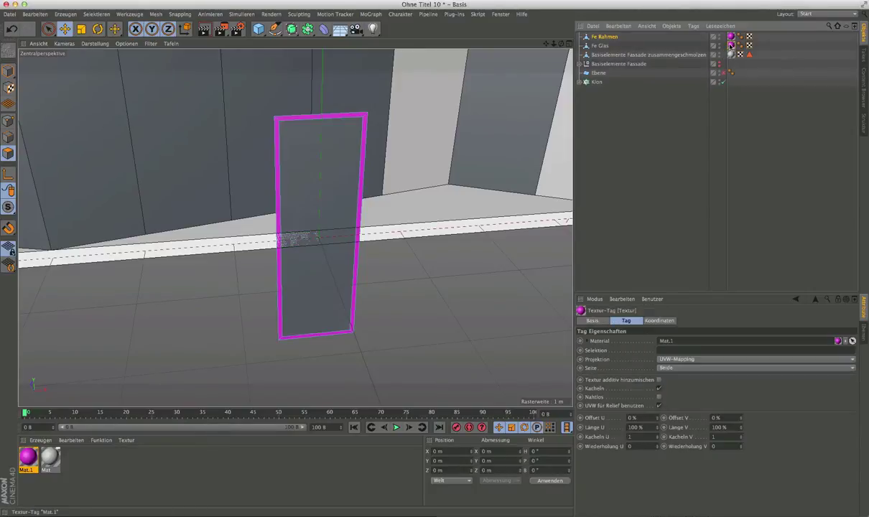
{"action": "left_click", "coordinate": [600, 46]}
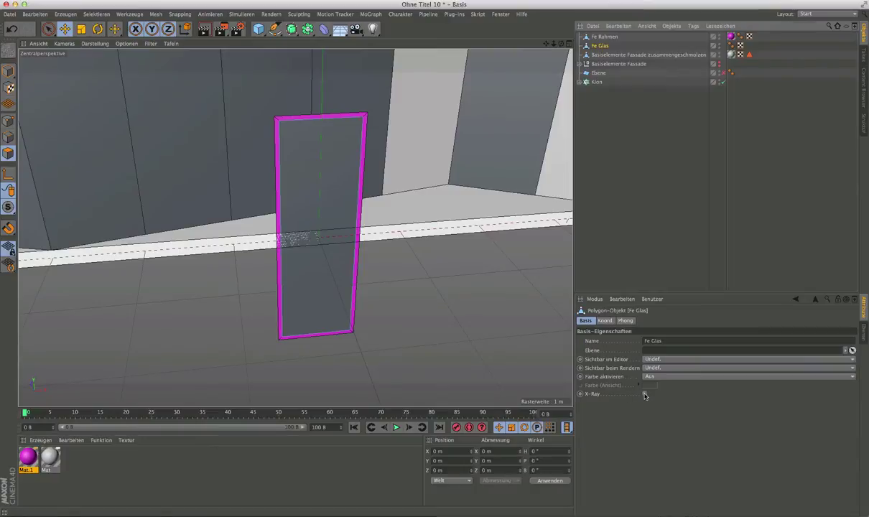
{"action": "left_click", "coordinate": [645, 394]}
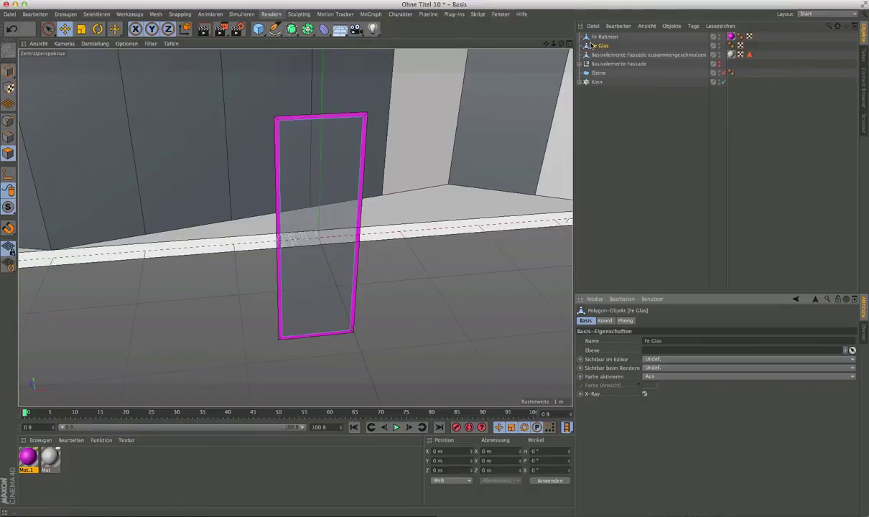
Add a Cloth Surface (Kleidungs-Oberfläche) and nest Fe Rahmen under it.
{"action": "left_click", "coordinate": [223, 13]}
{"action": "mouse_move", "coordinate": [242, 28]}
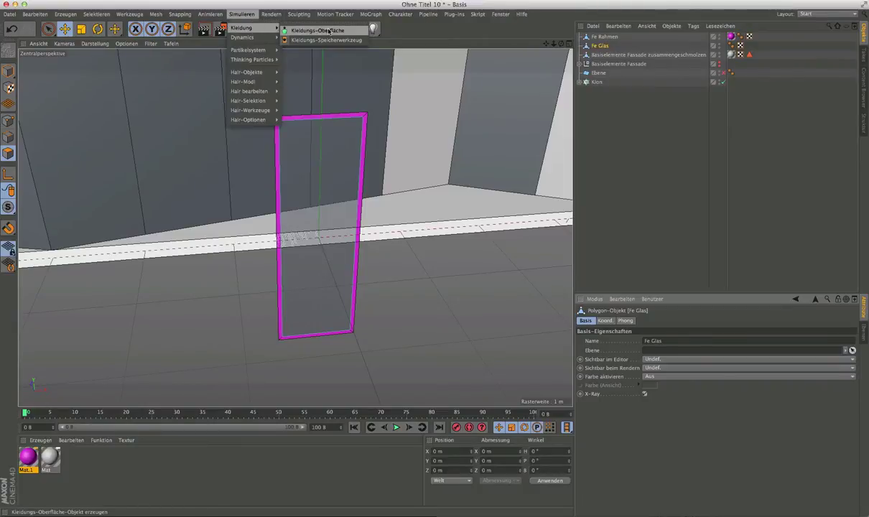
{"action": "left_click", "coordinate": [329, 30]}
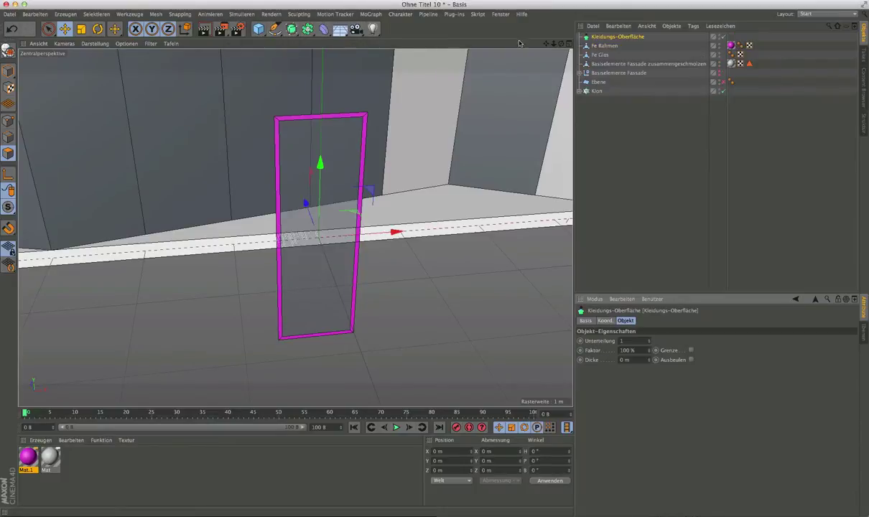
{"action": "left_click", "coordinate": [605, 49]}
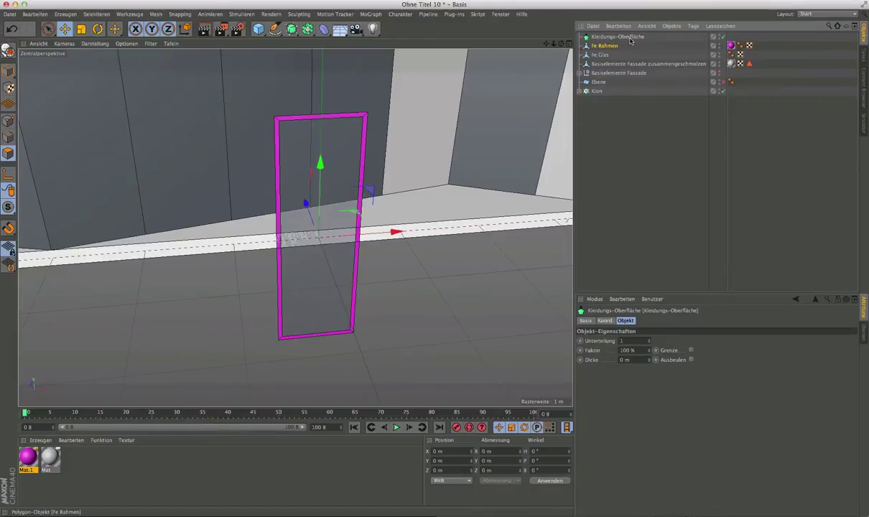
{"action": "left_click_drag", "start_coordinate": [606, 45], "coordinate": [634, 39]}
{"action": "left_click", "coordinate": [618, 37]}
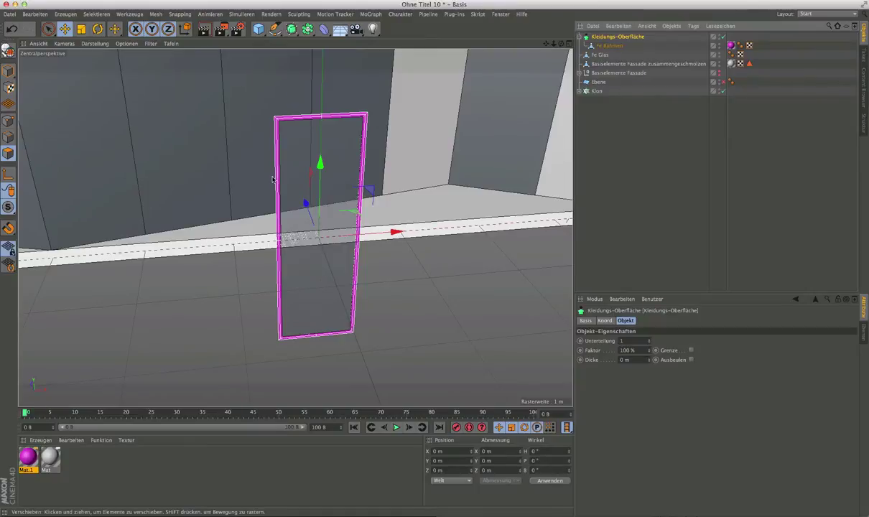
Set the cloth surface subdivision to 0.
{"action": "scroll", "coordinate": [273, 114], "scroll_direction": "up", "scroll_amount": 3}
{"action": "scroll", "coordinate": [275, 117], "scroll_direction": "up", "scroll_amount": 5}
{"action": "scroll", "coordinate": [274, 117], "scroll_direction": "up", "scroll_amount": 2}
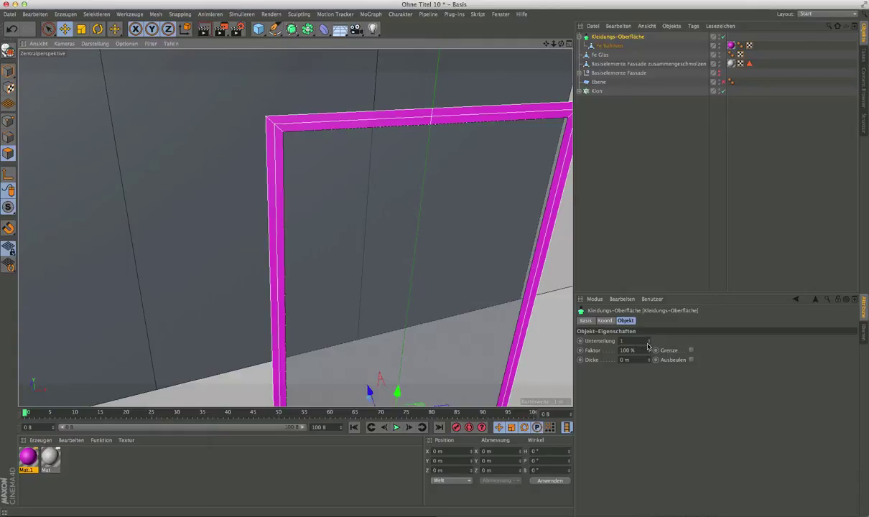
{"action": "double_click", "coordinate": [624, 341]}
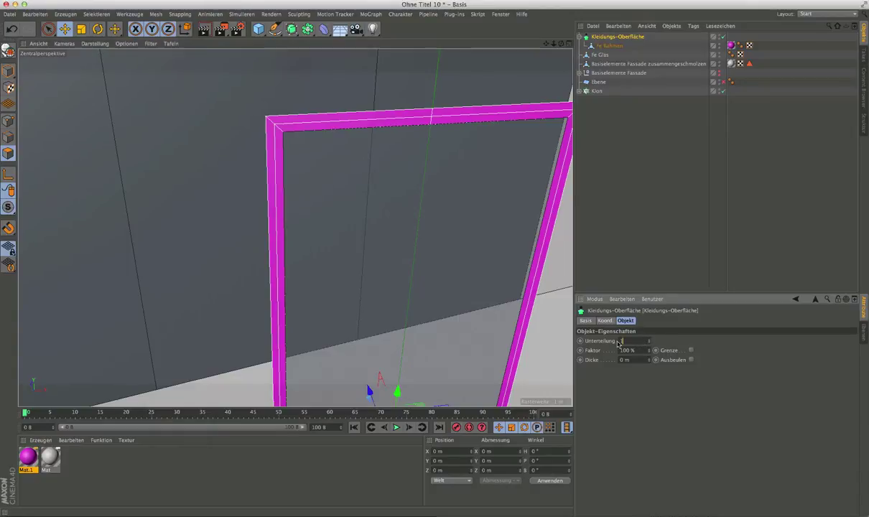
{"action": "type", "text": "0"}
{"action": "key", "text": "Return"}
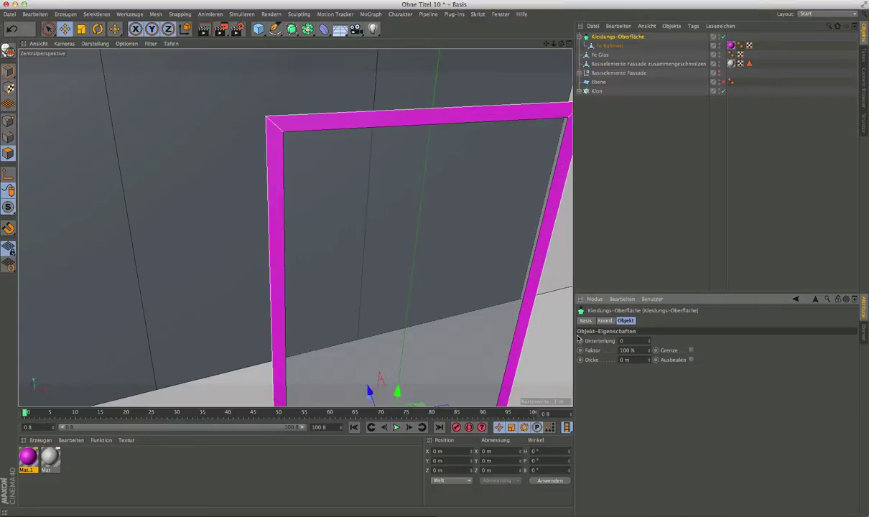
Set the cloth surface thickness (Dicke) to 0.08 m.
{"action": "double_click", "coordinate": [621, 360]}
{"action": "type", "text": "2"}
{"action": "key", "text": "BackSpace"}
{"action": "key", "text": "Return"}
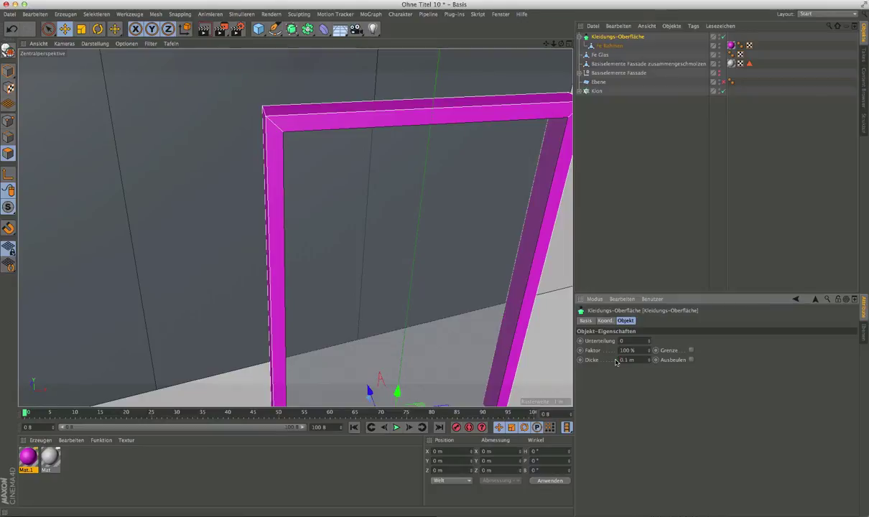
{"action": "scroll", "coordinate": [349, 207], "scroll_direction": "down", "scroll_amount": 3}
{"action": "scroll", "coordinate": [348, 208], "scroll_direction": "down", "scroll_amount": 3}
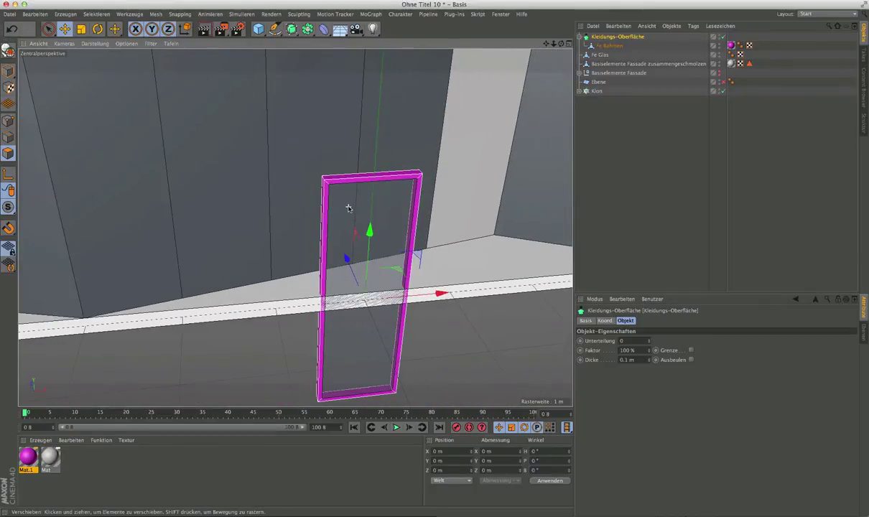
{"action": "left_click", "coordinate": [629, 360]}
{"action": "type", "text": "08"}
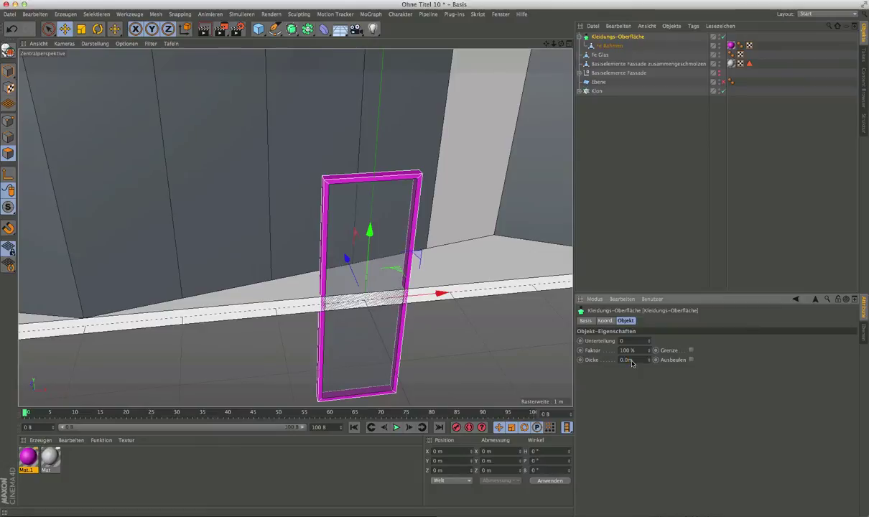
{"action": "key", "text": "Return"}
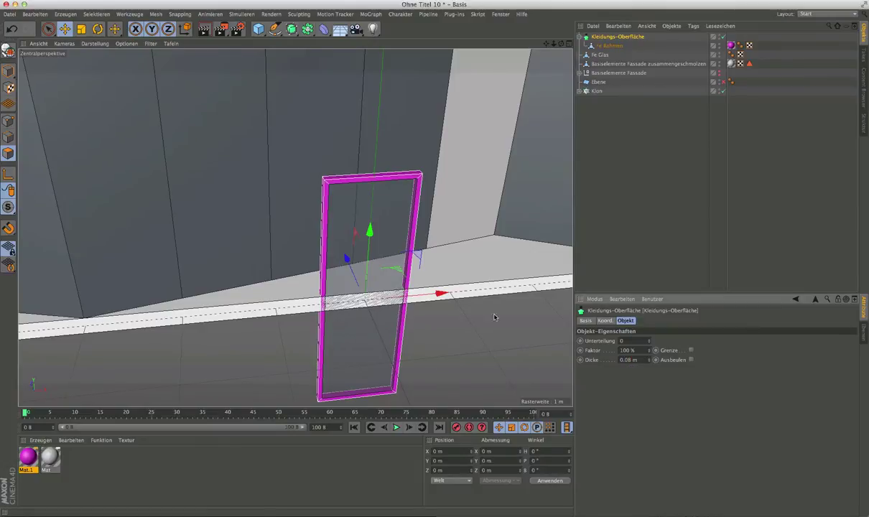
{"action": "left_click_drag", "start_coordinate": [469, 300], "coordinate": [394, 226], "text": "alt"}
{"action": "scroll", "coordinate": [371, 386], "scroll_direction": "up", "scroll_amount": 2}
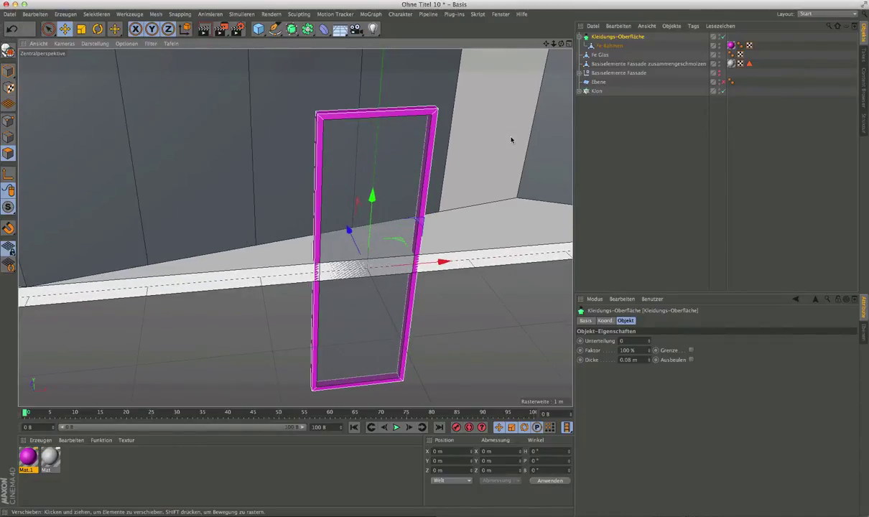
Move the Fe Glas pane to Z position 0.03 m inside the frame.
{"action": "left_click", "coordinate": [602, 55]}
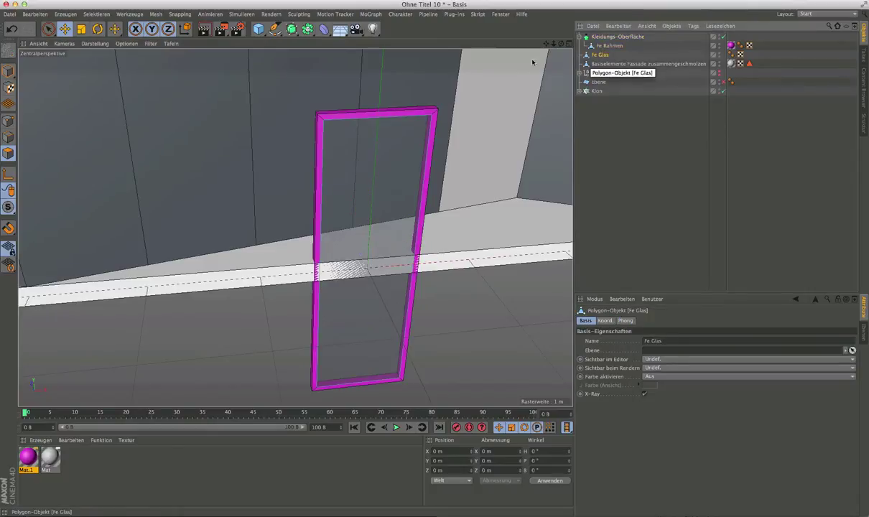
{"action": "left_click", "coordinate": [65, 29]}
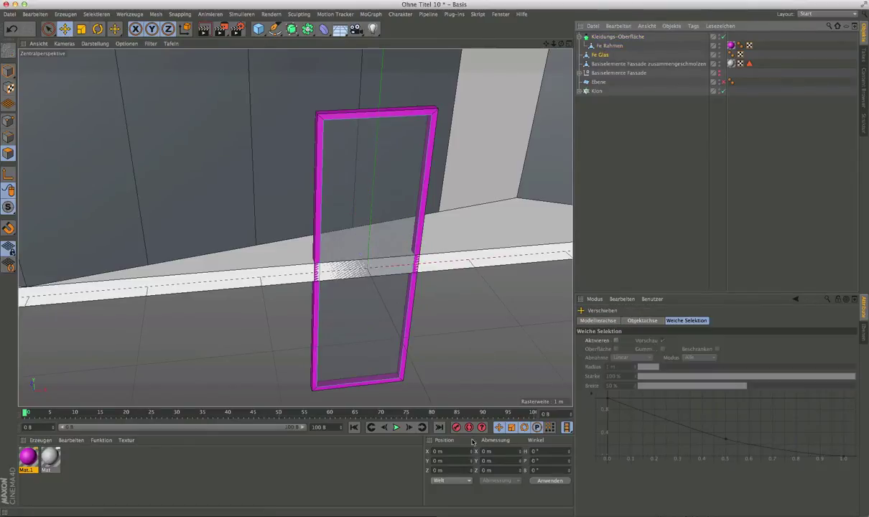
{"action": "left_click", "coordinate": [8, 70]}
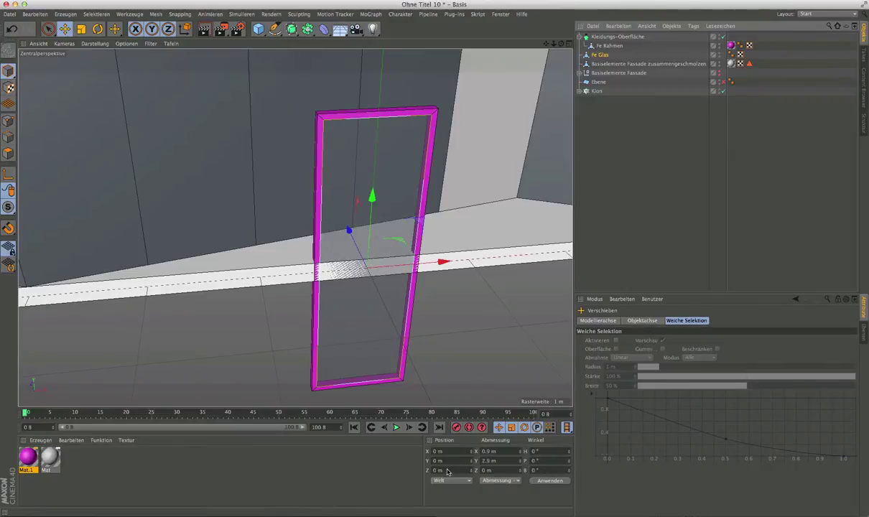
{"action": "double_click", "coordinate": [447, 470]}
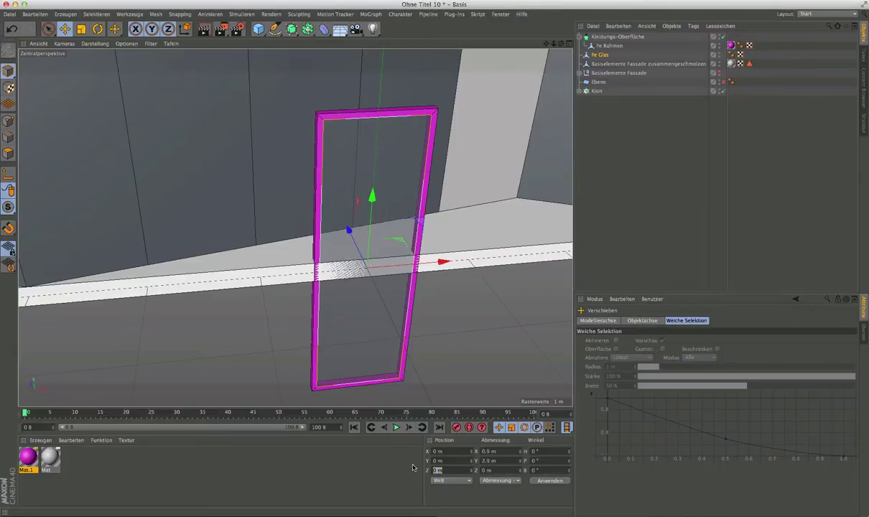
{"action": "key", "text": "BackSpace"}
{"action": "type", "text": "3"}
{"action": "key", "text": "Return"}
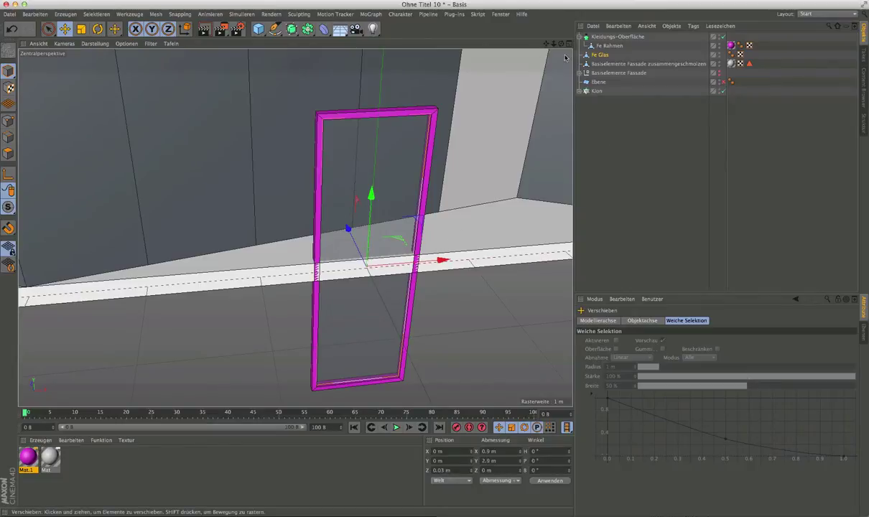
{"action": "left_click_drag", "start_coordinate": [561, 44], "coordinate": [553, 54]}
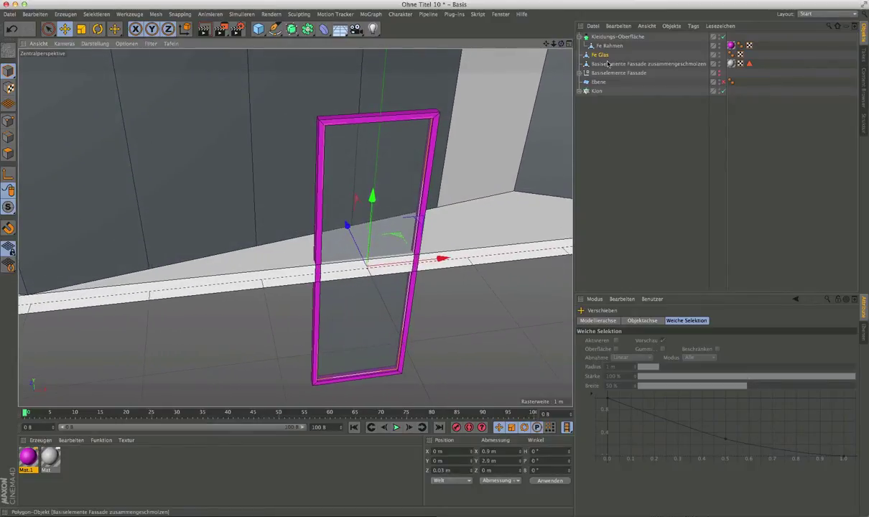
{"action": "left_click", "coordinate": [584, 111]}
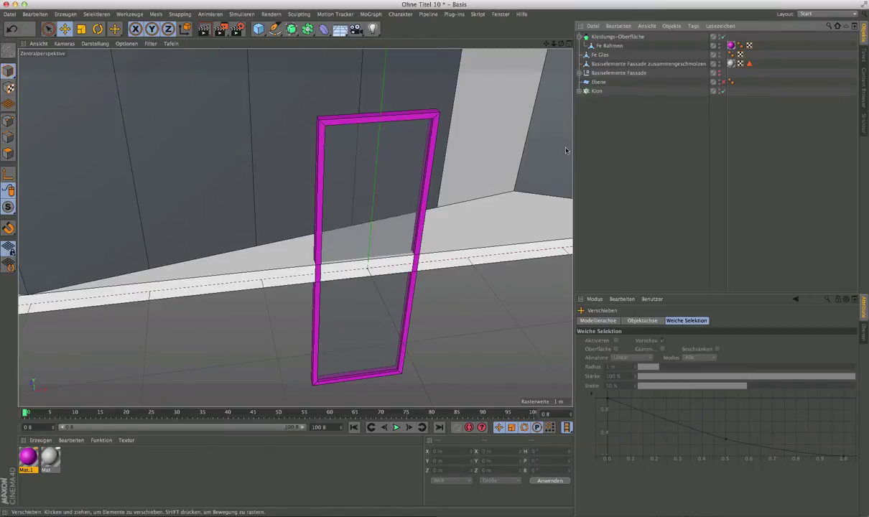
{"action": "left_click", "coordinate": [603, 56]}
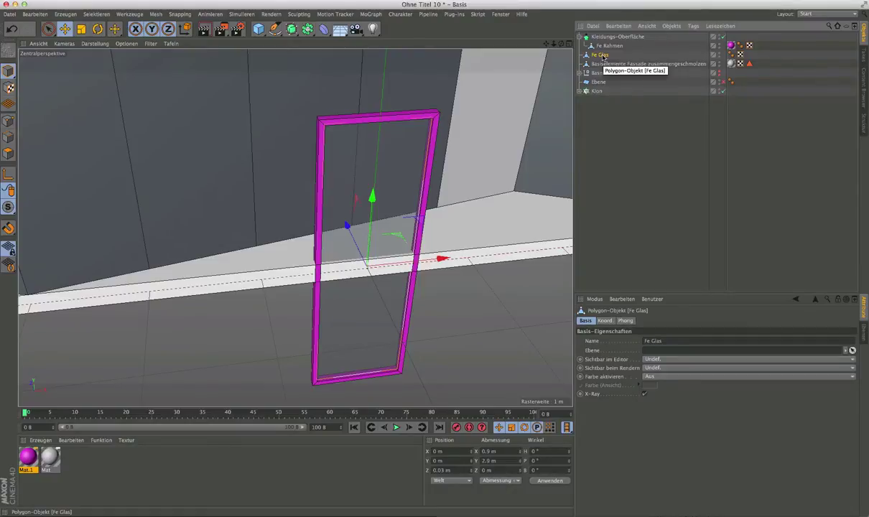
Duplicate Fe Glas as Fe Glas.1 and set its Z position to 0.1 m.
{"action": "key", "text": "ctrl+c"}
{"action": "key", "text": "ctrl+v"}
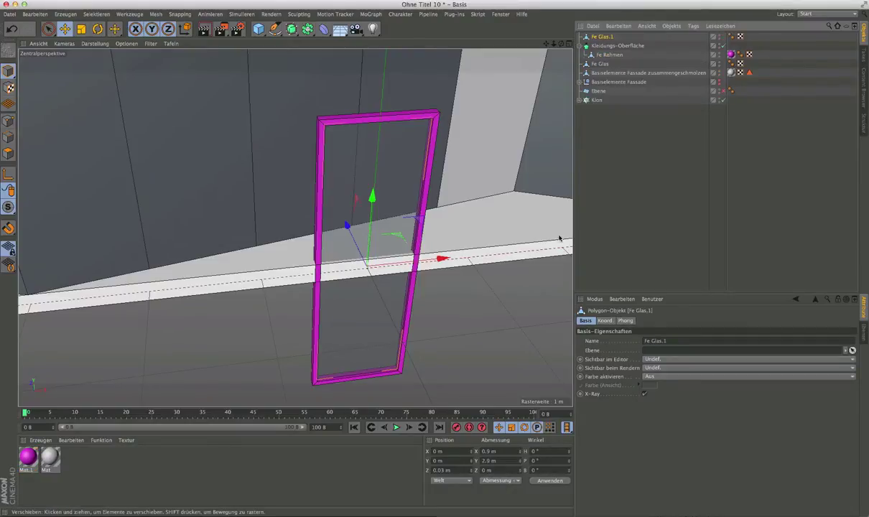
{"action": "left_click", "coordinate": [439, 471]}
{"action": "type", "text": "0.1"}
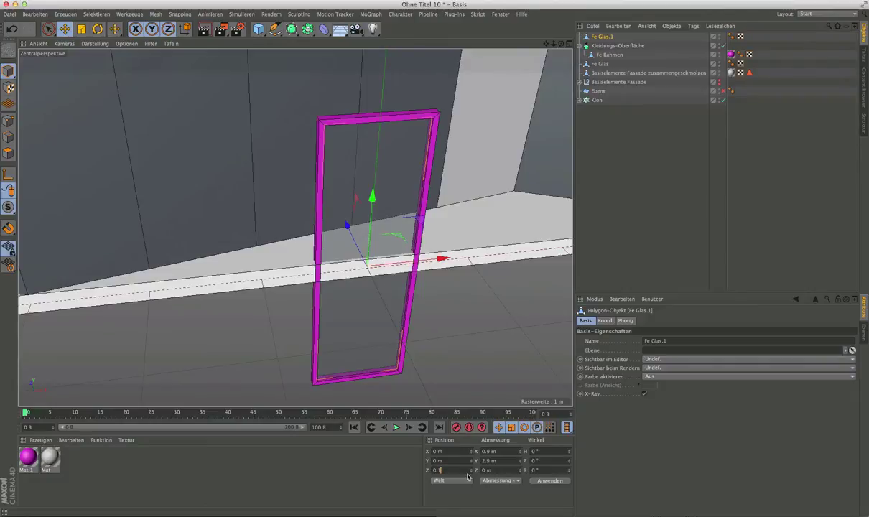
{"action": "key", "text": "Return"}
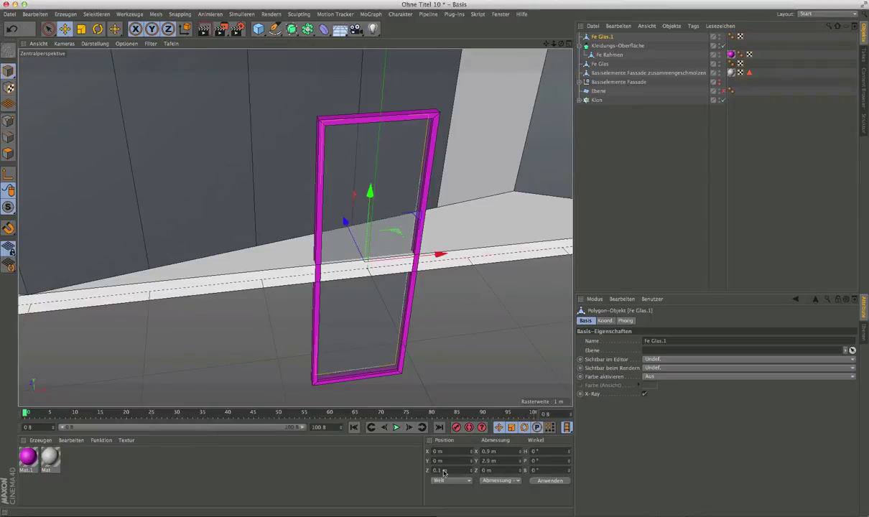
{"action": "double_click", "coordinate": [444, 471]}
{"action": "left_click", "coordinate": [605, 38]}
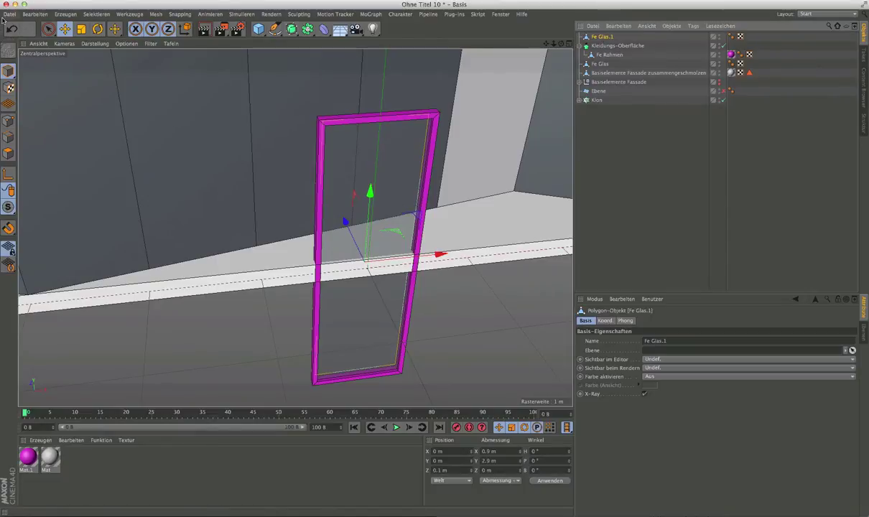
Raise Fe Glas.1's bottom points to mid-height, then create a new material Mat.2.
{"action": "left_click_drag", "start_coordinate": [48, 29], "coordinate": [89, 57]}
{"action": "left_click", "coordinate": [12, 121]}
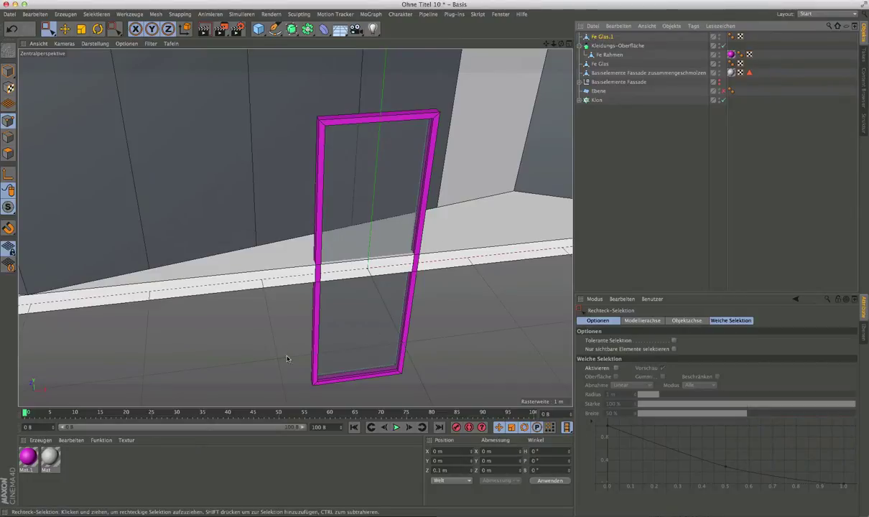
{"action": "left_click_drag", "start_coordinate": [267, 321], "coordinate": [462, 399]}
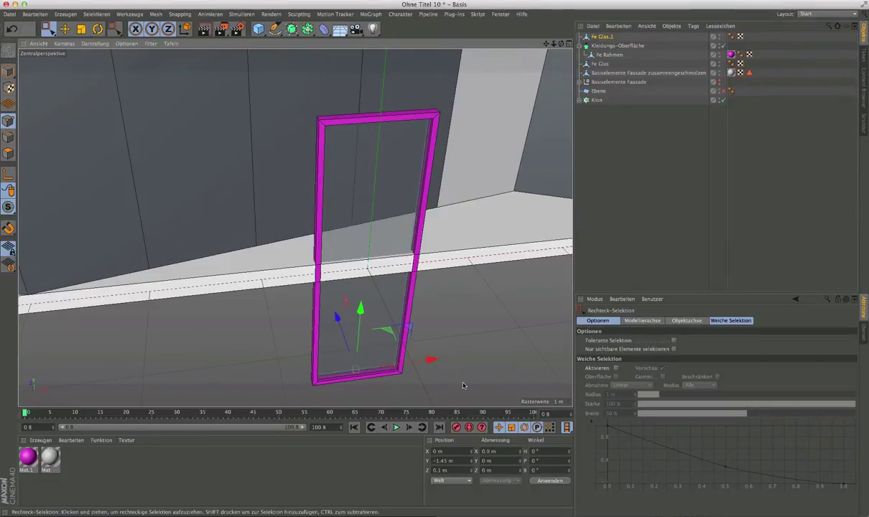
{"action": "left_click_drag", "start_coordinate": [360, 310], "coordinate": [354, 177]}
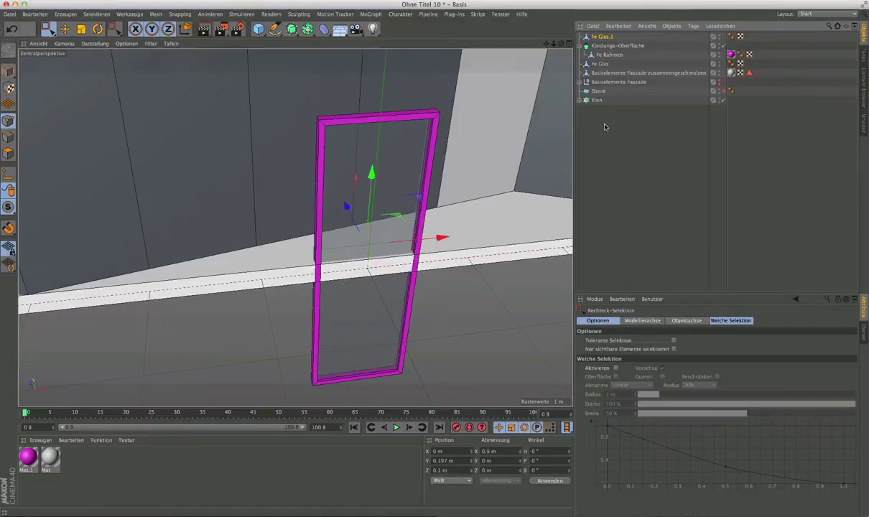
{"action": "mouse_move", "coordinate": [352, 144]}
{"action": "left_mouse_down", "text": "alt"}
{"action": "mouse_move", "coordinate": [463, 169]}
{"action": "mouse_move", "coordinate": [456, 191]}
{"action": "mouse_move", "coordinate": [421, 158]}
{"action": "mouse_move", "coordinate": [301, 116]}
{"action": "mouse_move", "coordinate": [396, 181]}
{"action": "mouse_move", "coordinate": [390, 153]}
{"action": "left_mouse_up", "text": "alt"}
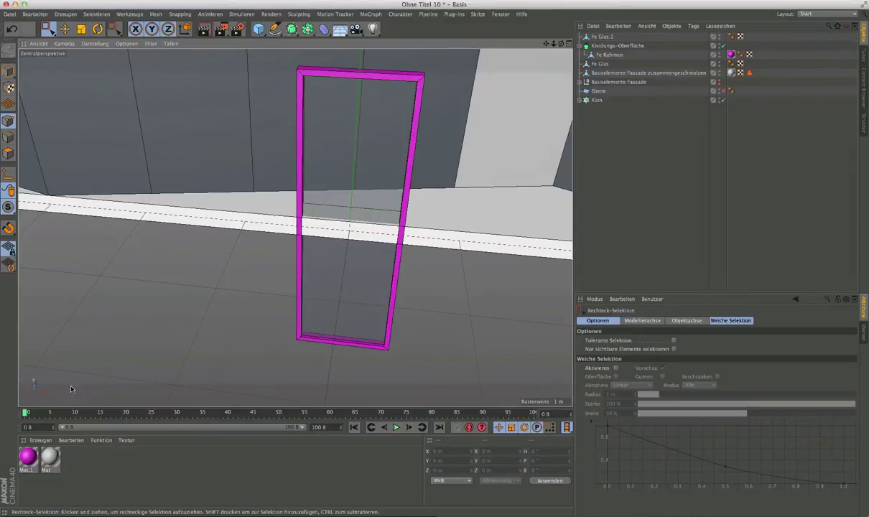
{"action": "left_click", "coordinate": [40, 440]}
{"action": "left_click", "coordinate": [58, 360]}
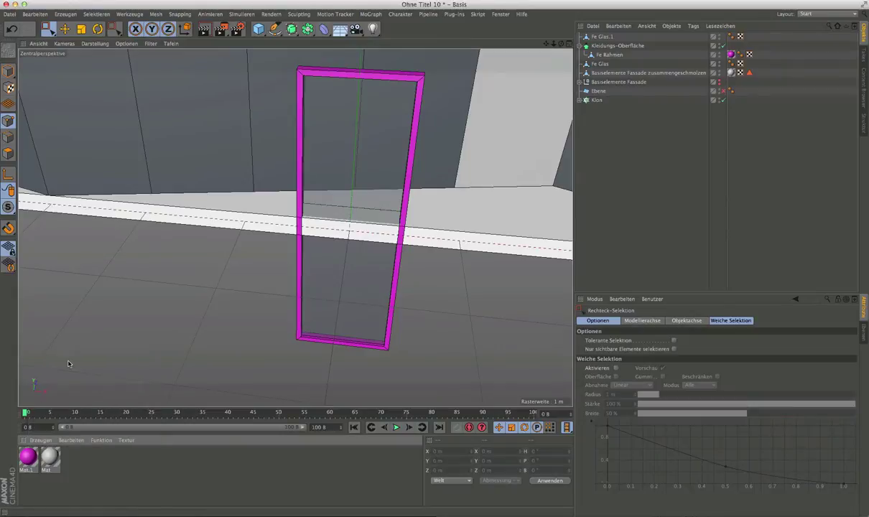
Enable Mat.2's alpha channel using a Tiles shader with the Linien 1 pattern.
{"action": "double_click", "coordinate": [29, 457]}
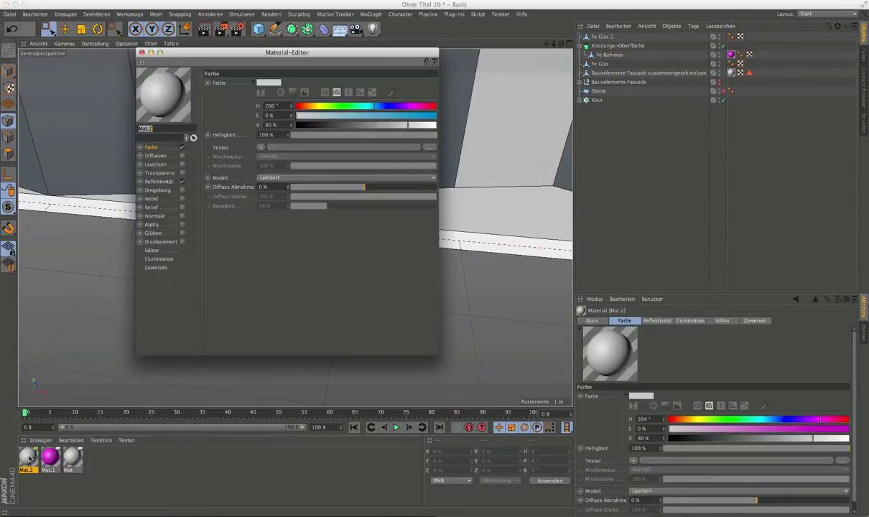
{"action": "left_click", "coordinate": [182, 225]}
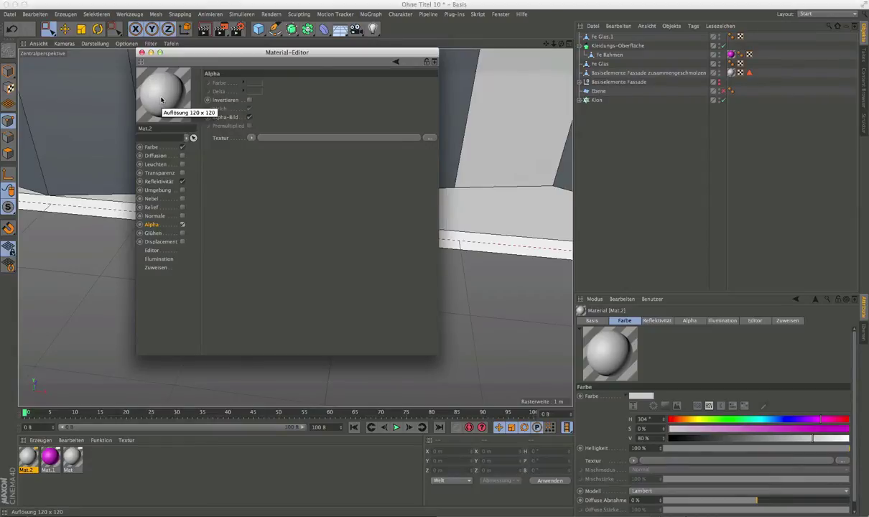
{"action": "left_click", "coordinate": [252, 138]}
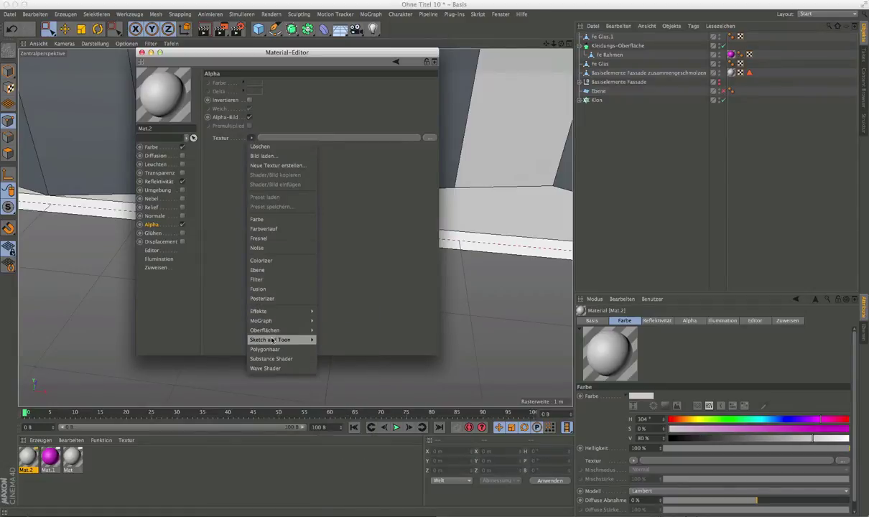
{"action": "mouse_move", "coordinate": [276, 330]}
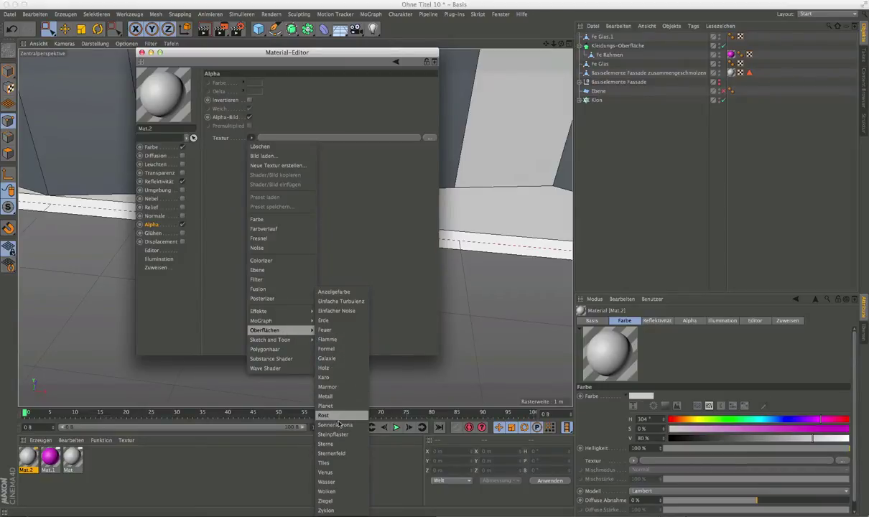
{"action": "left_click", "coordinate": [327, 464]}
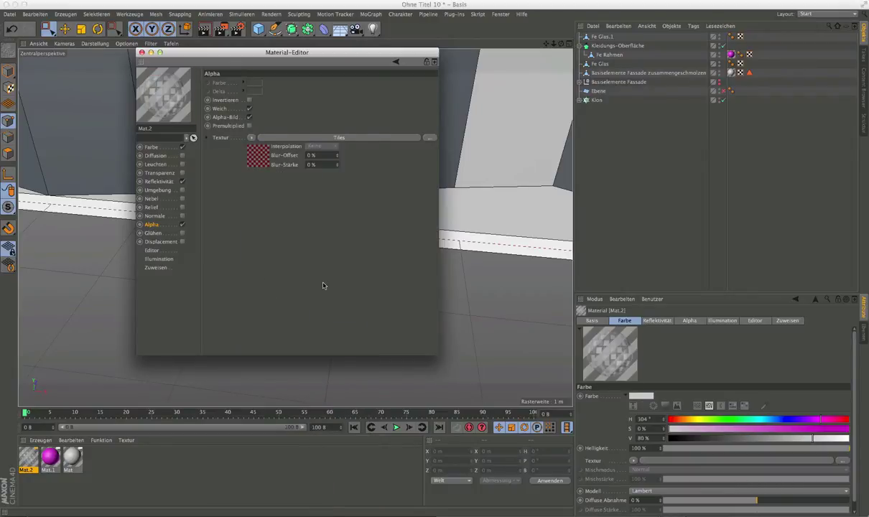
{"action": "left_click", "coordinate": [246, 153]}
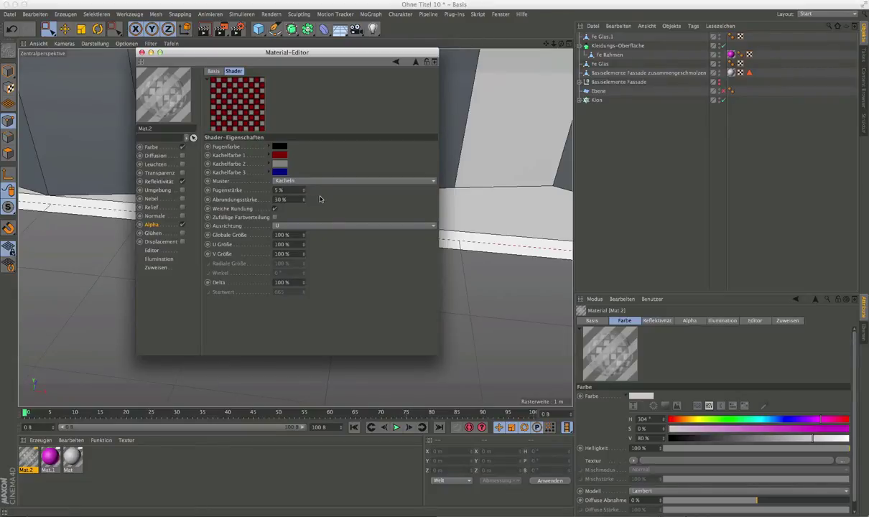
{"action": "left_click", "coordinate": [320, 184]}
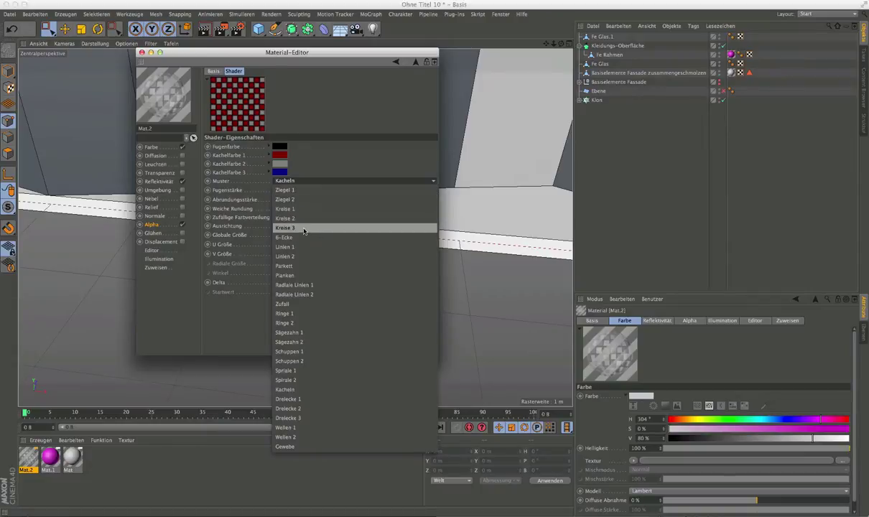
{"action": "left_click", "coordinate": [284, 247]}
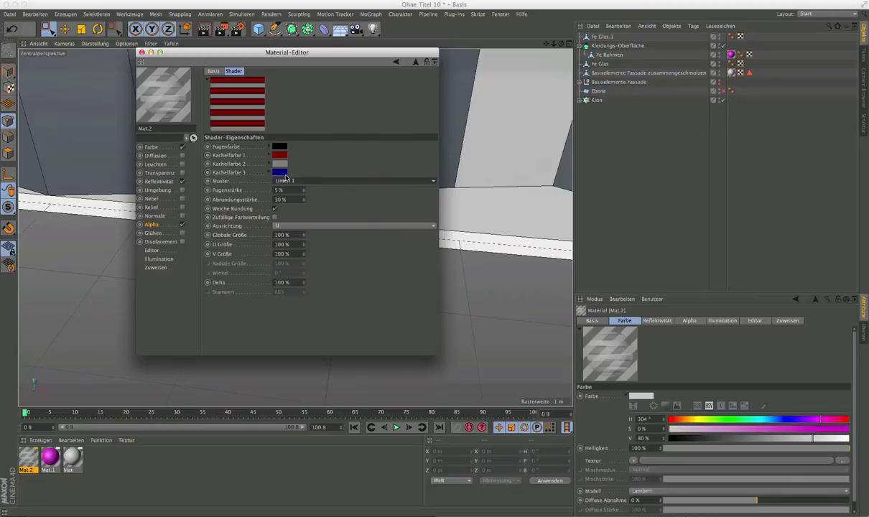
Set the tile colours to black, white and white.
{"action": "left_click", "coordinate": [278, 154]}
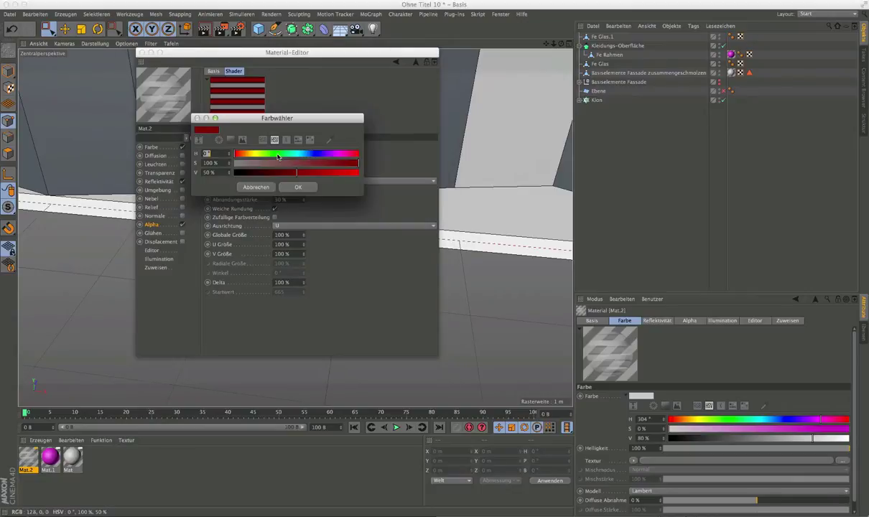
{"action": "left_click", "coordinate": [236, 173]}
{"action": "left_click", "coordinate": [291, 186]}
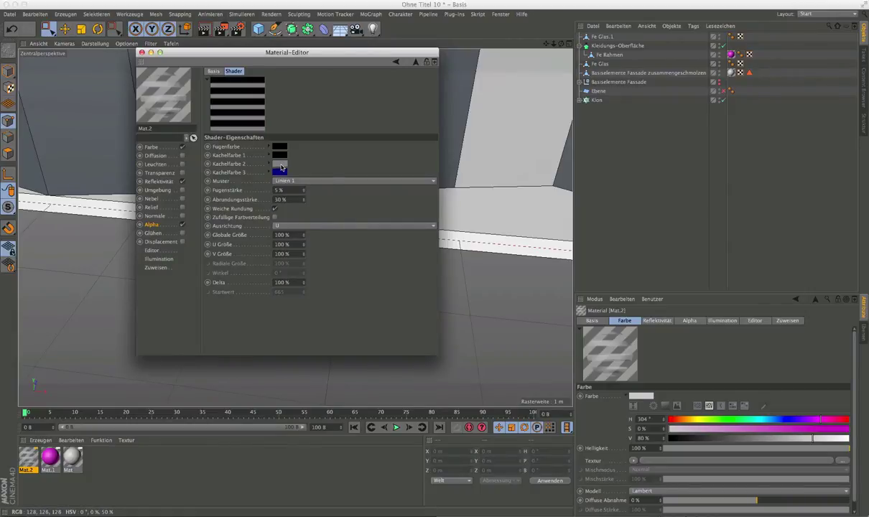
{"action": "left_click", "coordinate": [280, 165]}
{"action": "left_click_drag", "start_coordinate": [310, 184], "coordinate": [362, 182]}
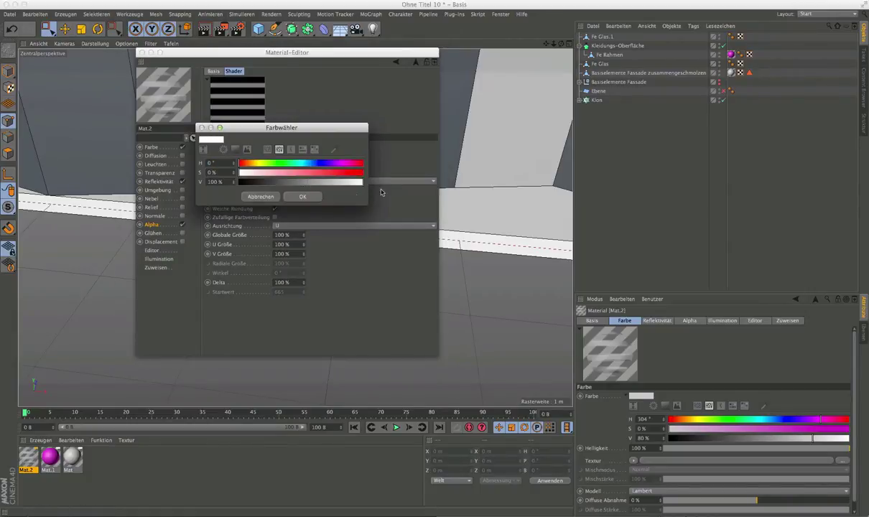
{"action": "left_click", "coordinate": [302, 196]}
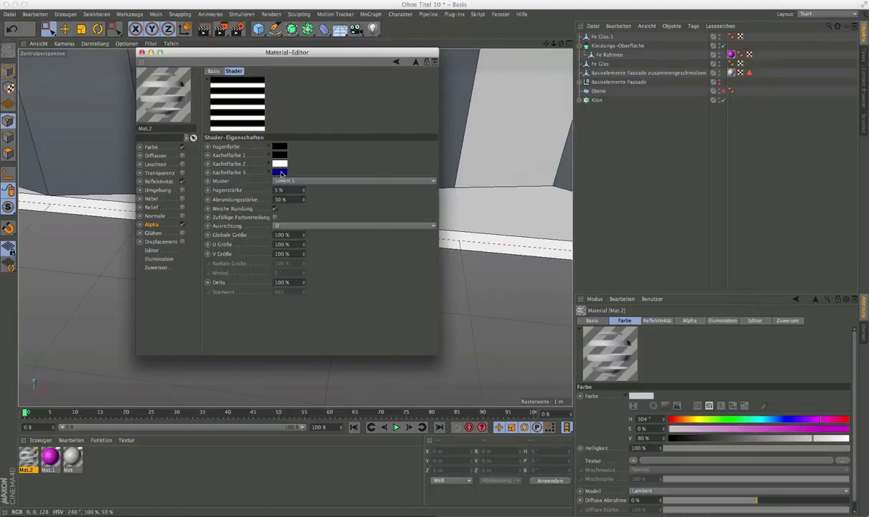
{"action": "left_click", "coordinate": [279, 173]}
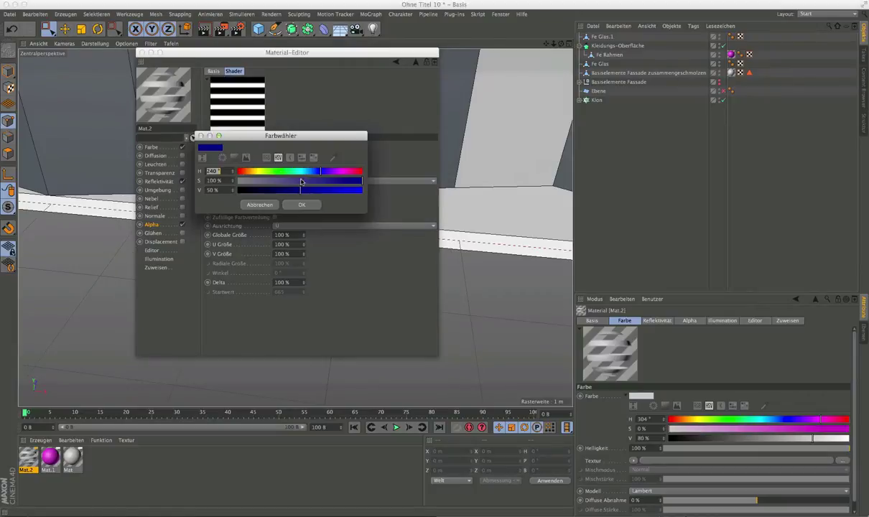
{"action": "left_click", "coordinate": [267, 159]}
{"action": "left_click", "coordinate": [302, 205]}
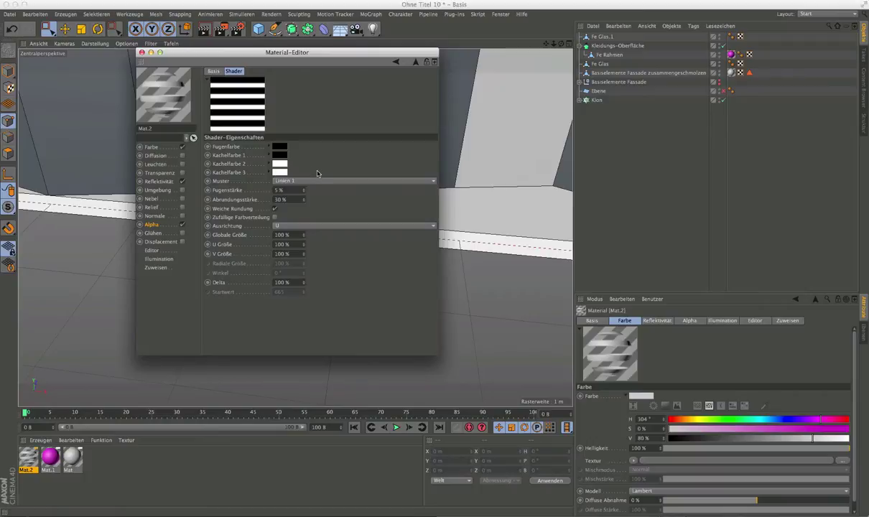
Set rounding strength to 10% and joint width to 5%.
{"action": "left_click", "coordinate": [291, 202]}
{"action": "type", "text": "10"}
{"action": "key", "text": "Return"}
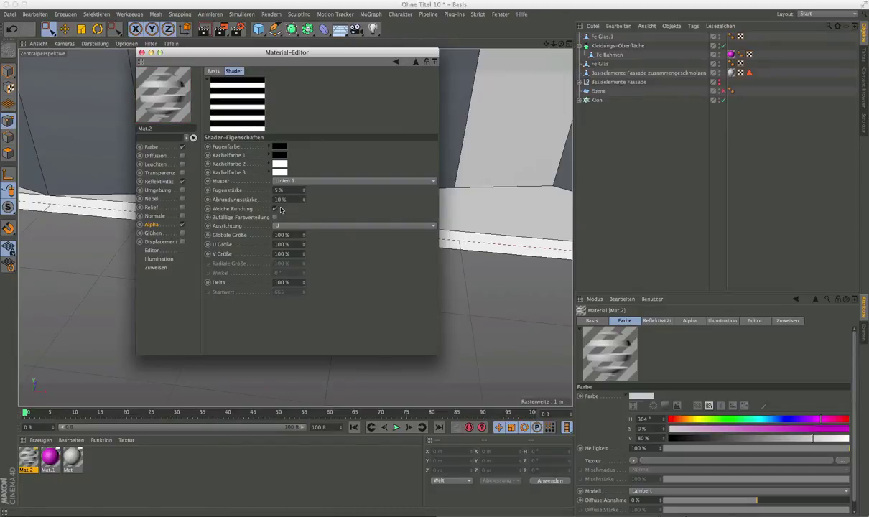
{"action": "left_click", "coordinate": [278, 190]}
{"action": "type", "text": "0"}
{"action": "key", "text": "Return"}
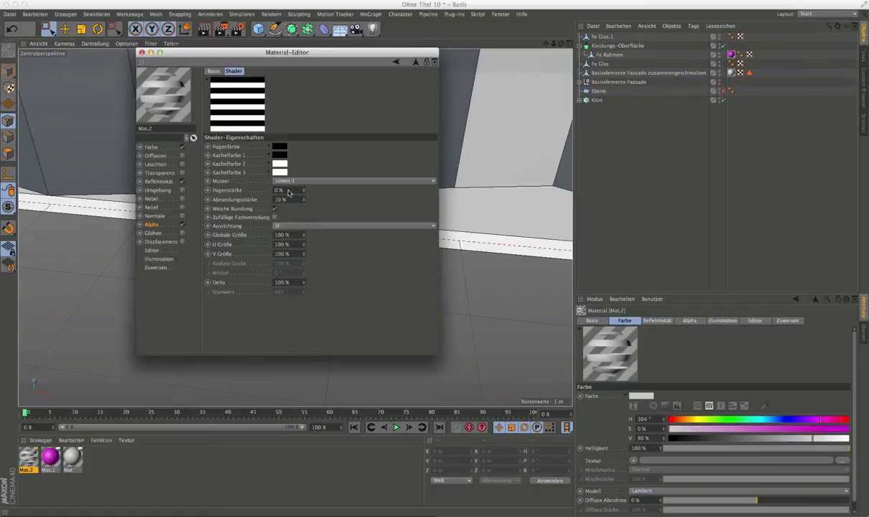
{"action": "left_click", "coordinate": [288, 191]}
{"action": "type", "text": "5"}
{"action": "key", "text": "Return"}
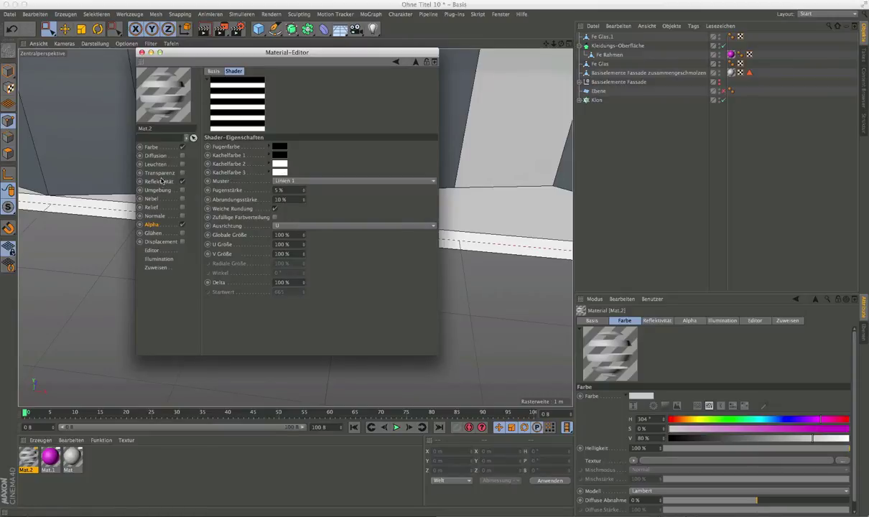
Tint Mat.2's colour pale blue: H 200°, S 12%, V 73%.
{"action": "left_click", "coordinate": [153, 147]}
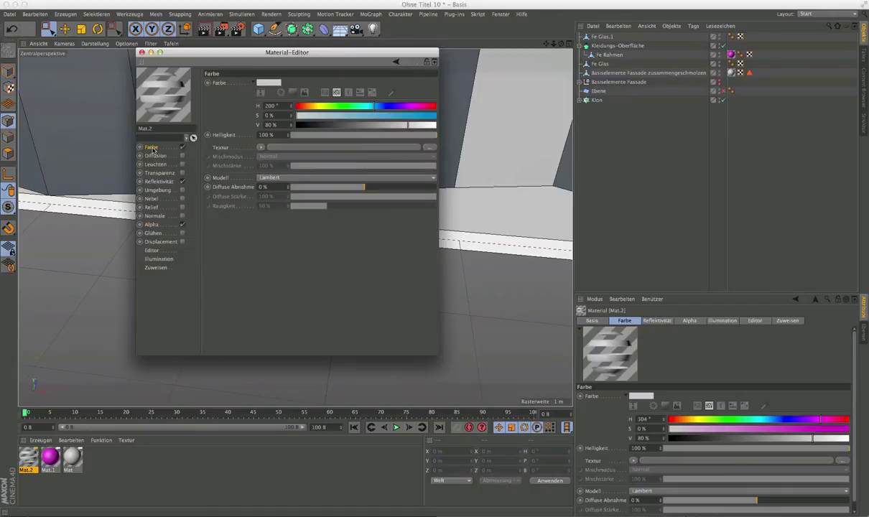
{"action": "left_click", "coordinate": [321, 116]}
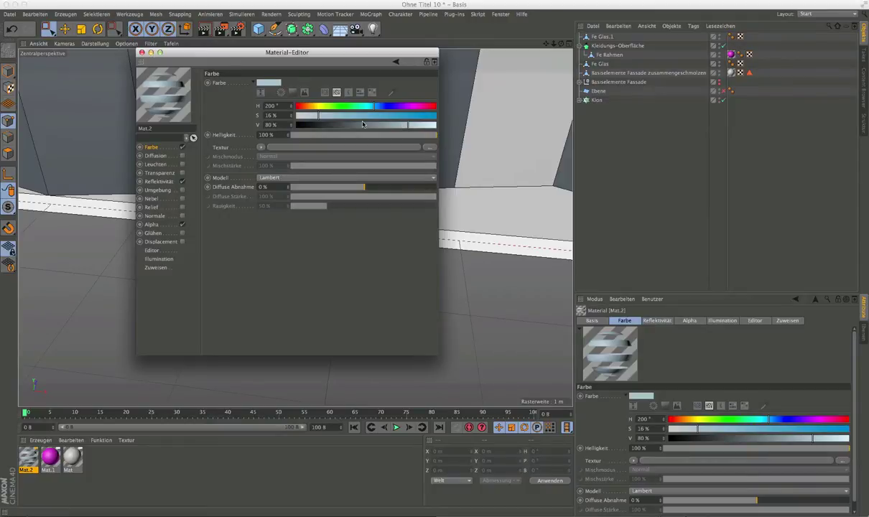
{"action": "left_click_drag", "start_coordinate": [327, 117], "coordinate": [312, 116]}
{"action": "left_click_drag", "start_coordinate": [407, 125], "coordinate": [398, 125]}
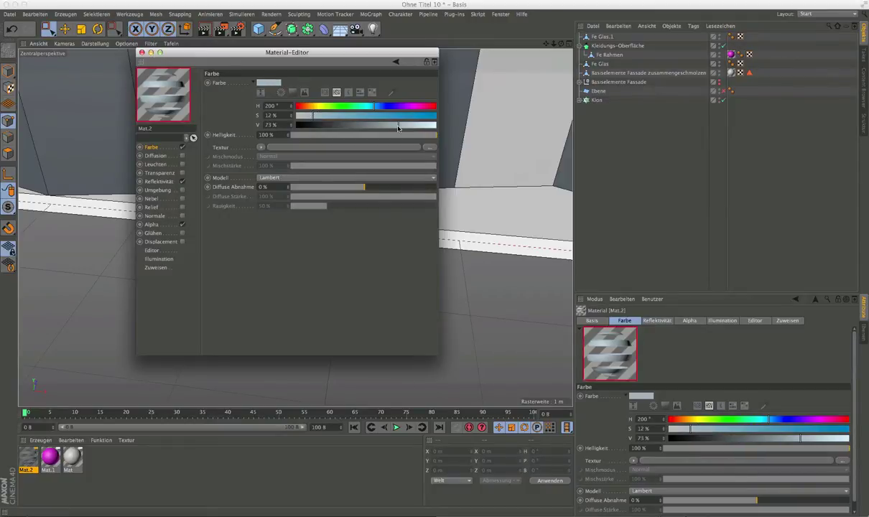
{"action": "left_click", "coordinate": [141, 53]}
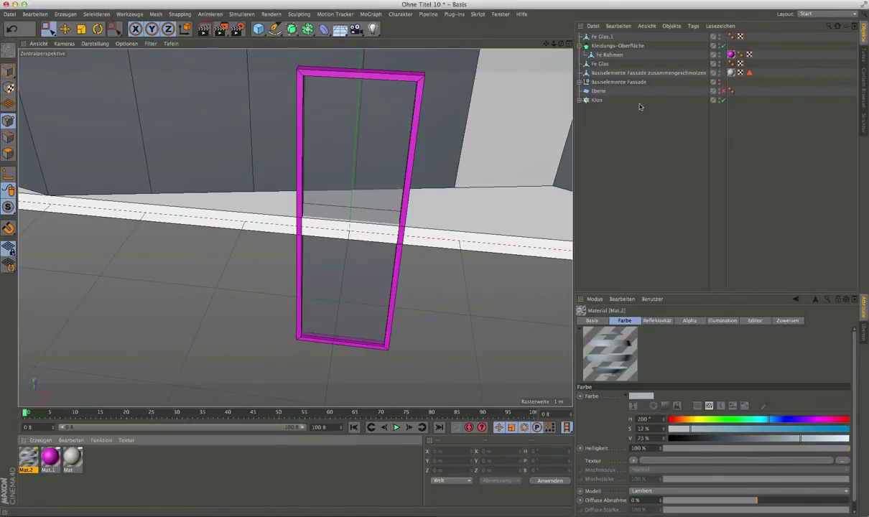
Apply Mat.2 to Fe Glas.1 and move Fe Glas up below it.
{"action": "left_click_drag", "start_coordinate": [602, 37], "coordinate": [602, 36]}
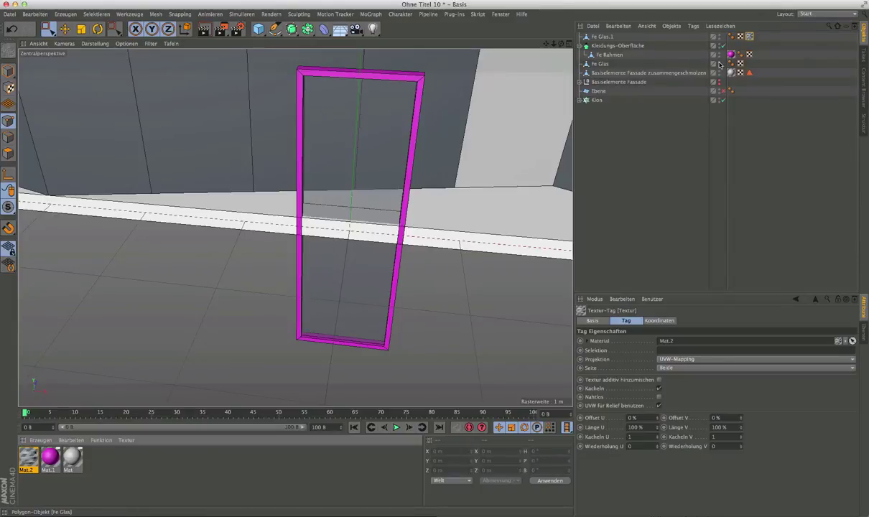
{"action": "mouse_move", "coordinate": [372, 200]}
{"action": "left_mouse_down", "text": "alt"}
{"action": "mouse_move", "coordinate": [336, 180]}
{"action": "mouse_move", "coordinate": [433, 173]}
{"action": "left_mouse_up", "text": "alt"}
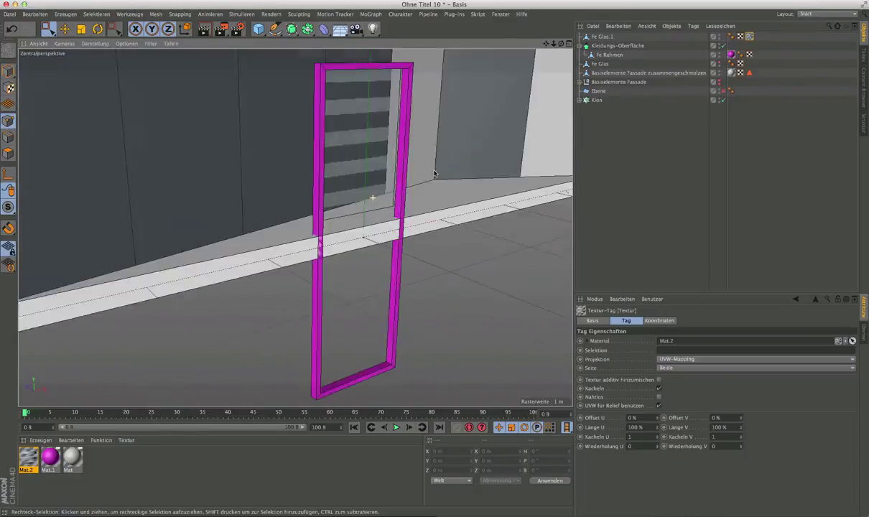
{"action": "left_click_drag", "start_coordinate": [434, 173], "coordinate": [404, 163], "text": "alt"}
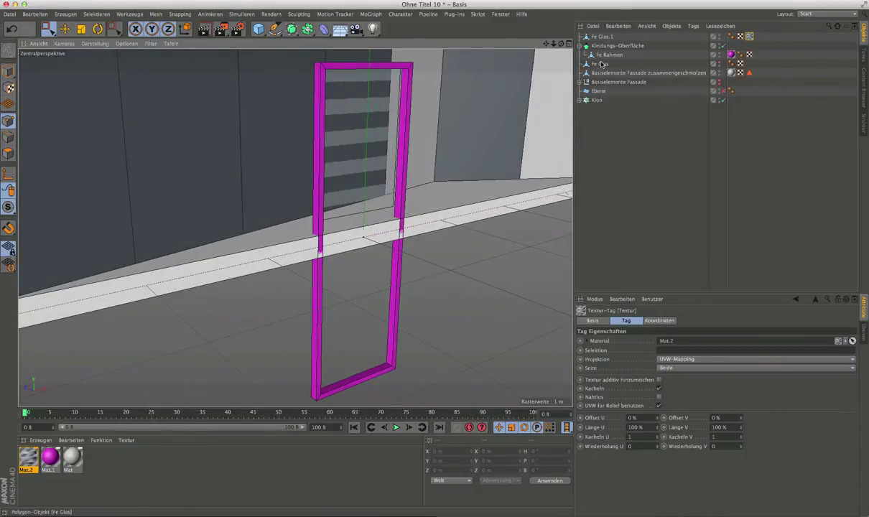
{"action": "left_click_drag", "start_coordinate": [602, 64], "coordinate": [610, 49]}
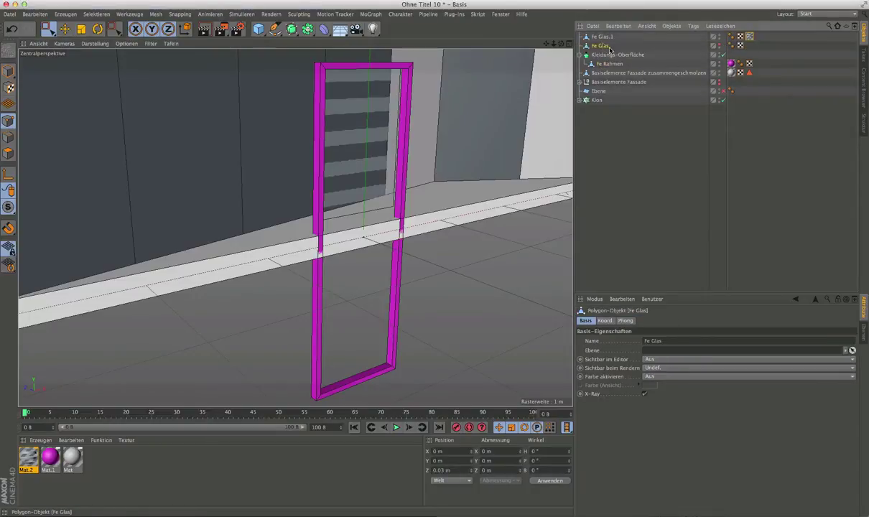
Rename Fe Glas.1 to 'Fe Verschattung'.
{"action": "double_click", "coordinate": [606, 36]}
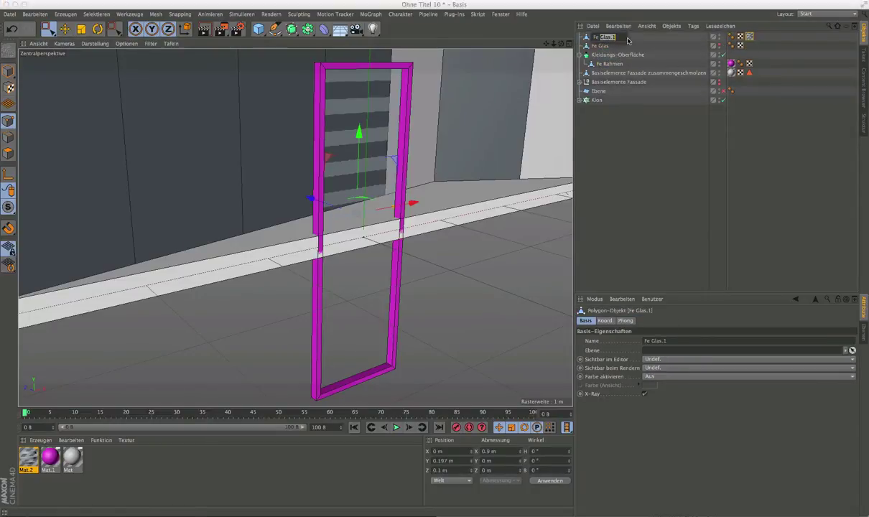
{"action": "type", "text": "Verschl"}
{"action": "type", "text": "un"}
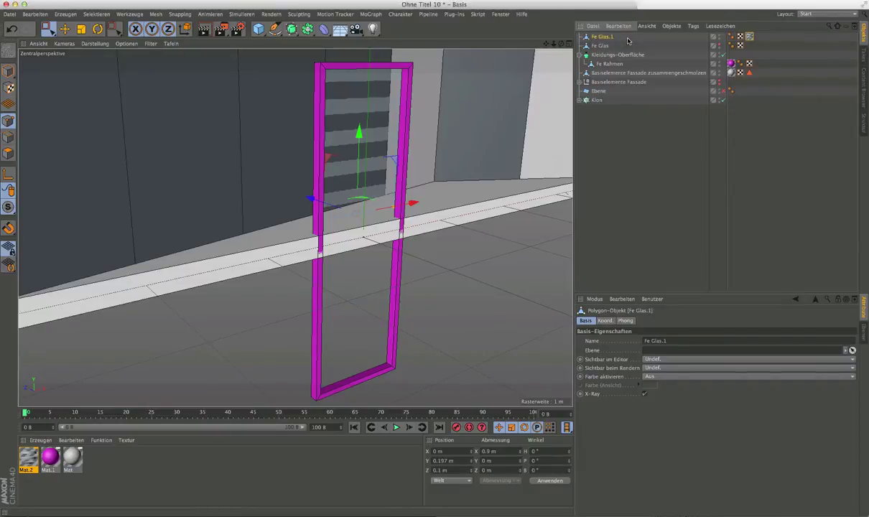
{"action": "key", "text": "Return"}
Rename the Kleidungs-Oberfläche group 'Fe Rahmen', collapse it, and select Fe Verschattung.
{"action": "left_click", "coordinate": [607, 55]}
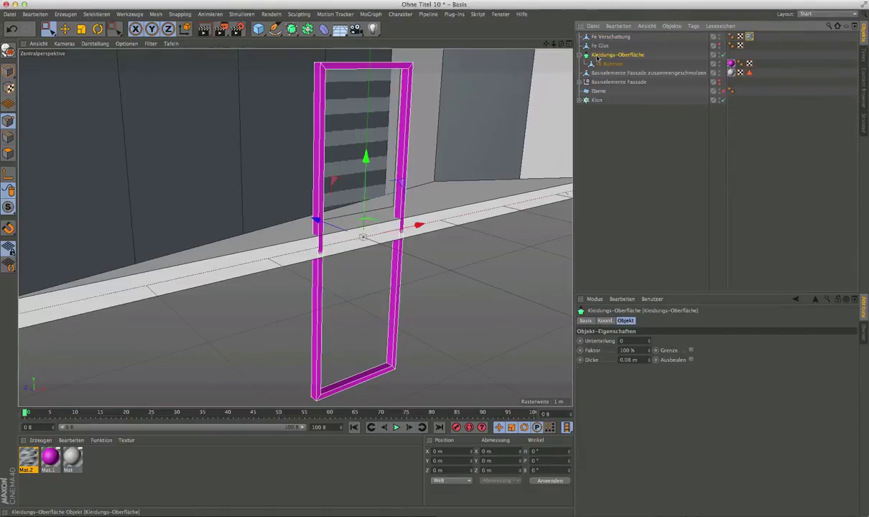
{"action": "left_click", "coordinate": [614, 64]}
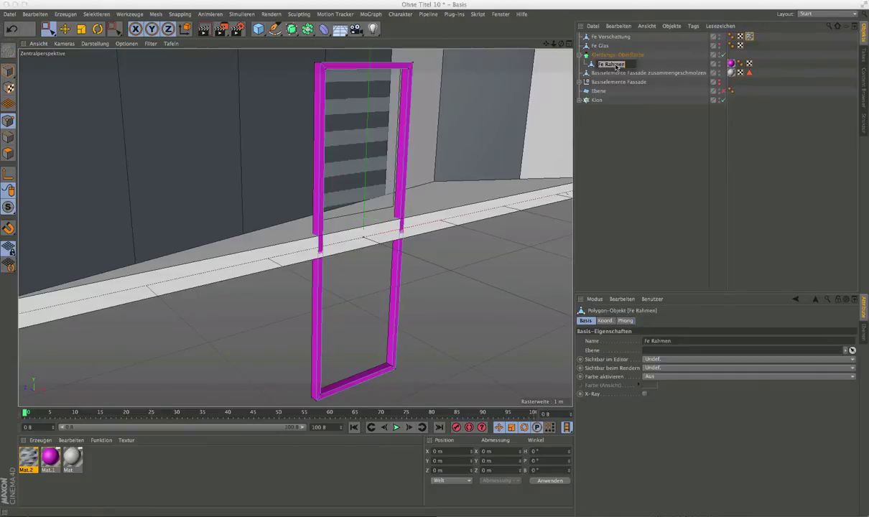
{"action": "left_click", "coordinate": [632, 55]}
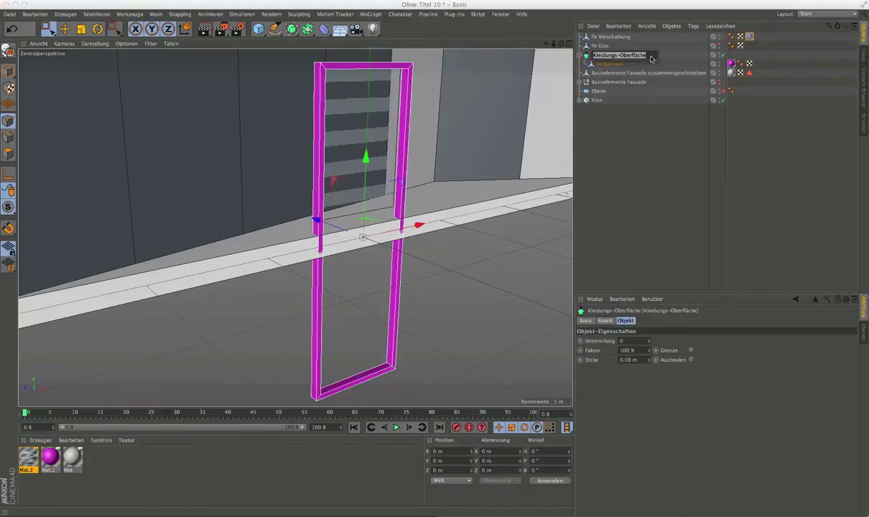
{"action": "type", "text": "Fe Rahmen"}
{"action": "left_click", "coordinate": [646, 126]}
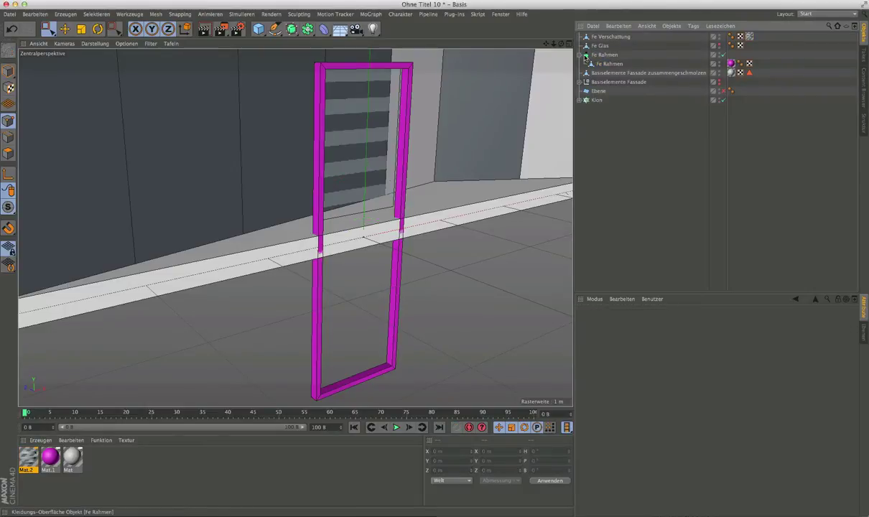
{"action": "left_click", "coordinate": [581, 56]}
{"action": "left_click", "coordinate": [602, 55]}
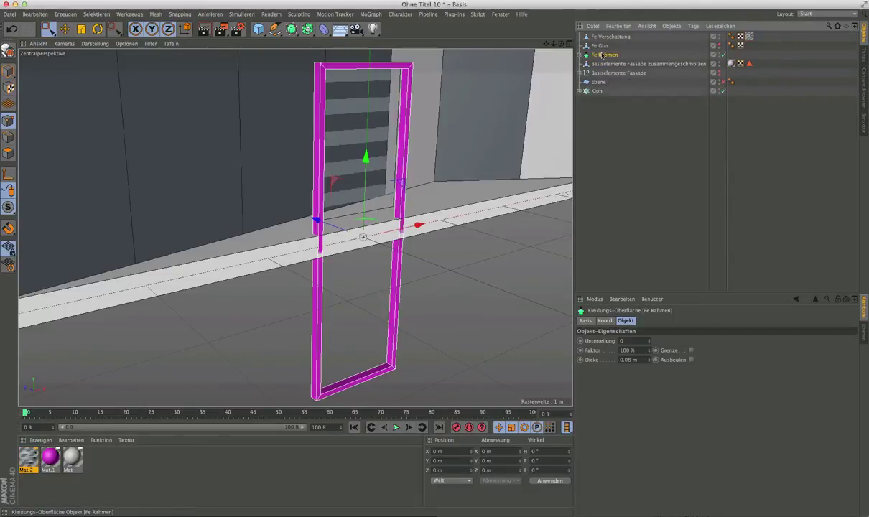
{"action": "left_click", "coordinate": [600, 45]}
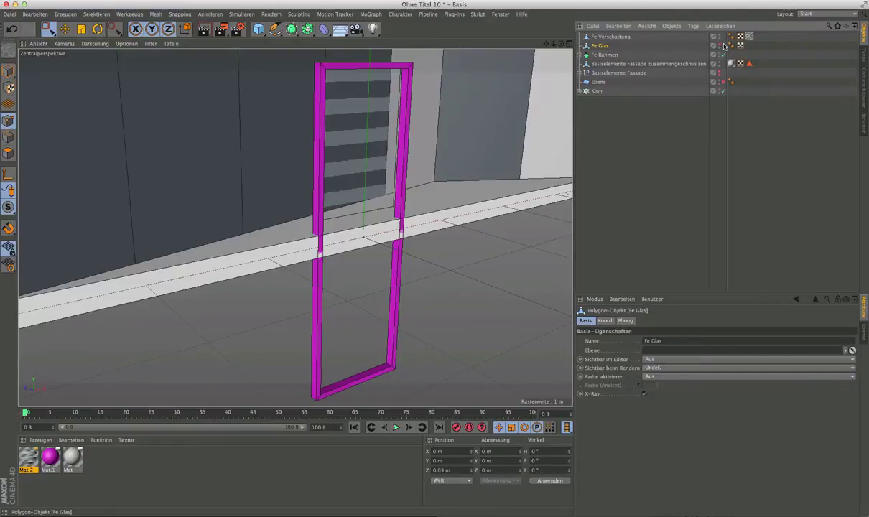
{"action": "left_click", "coordinate": [597, 36]}
Set Fe Verschattung's texture tag to Fläche-Mapping and shift the stripes to Y 0.55 m.
{"action": "left_click", "coordinate": [749, 36]}
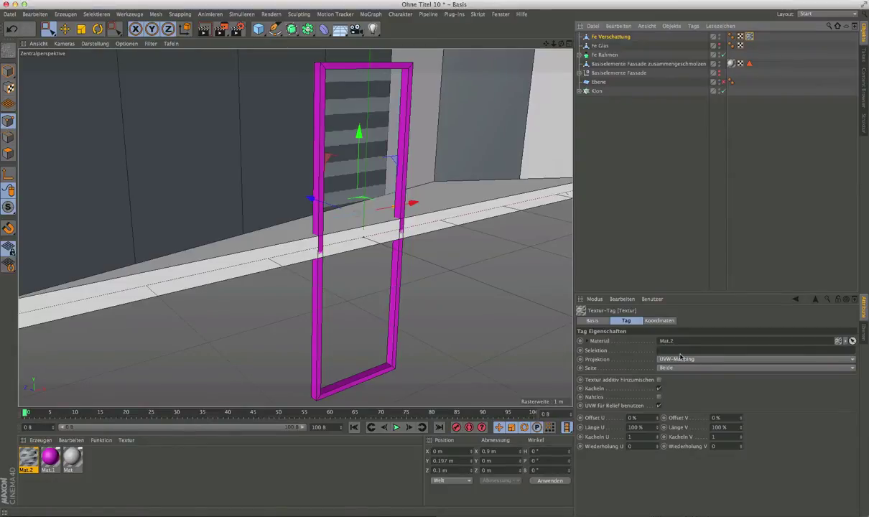
{"action": "mouse_move", "coordinate": [360, 132]}
{"action": "left_mouse_down"}
{"action": "mouse_move", "coordinate": [356, 215]}
{"action": "mouse_move", "coordinate": [354, 66]}
{"action": "mouse_move", "coordinate": [369, 277]}
{"action": "mouse_move", "coordinate": [372, 135]}
{"action": "mouse_move", "coordinate": [333, 131]}
{"action": "mouse_move", "coordinate": [361, 57]}
{"action": "mouse_move", "coordinate": [382, 250]}
{"action": "left_mouse_up"}
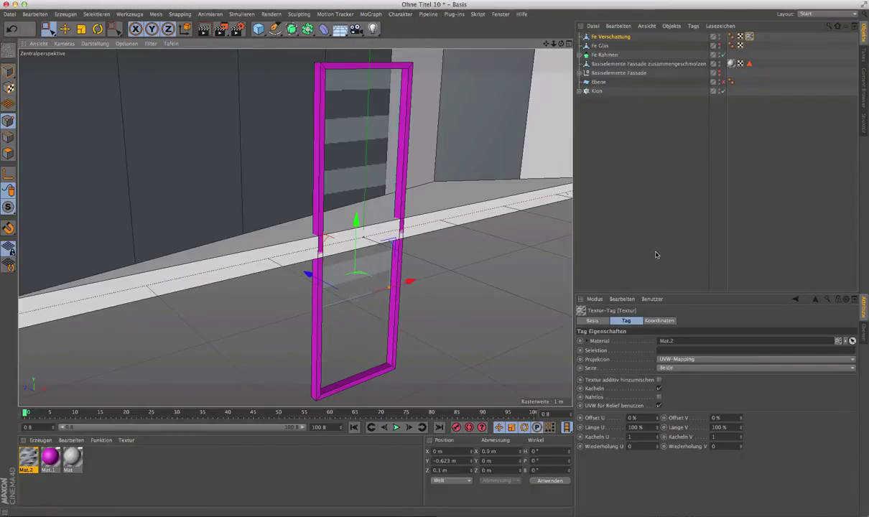
{"action": "left_click", "coordinate": [681, 361]}
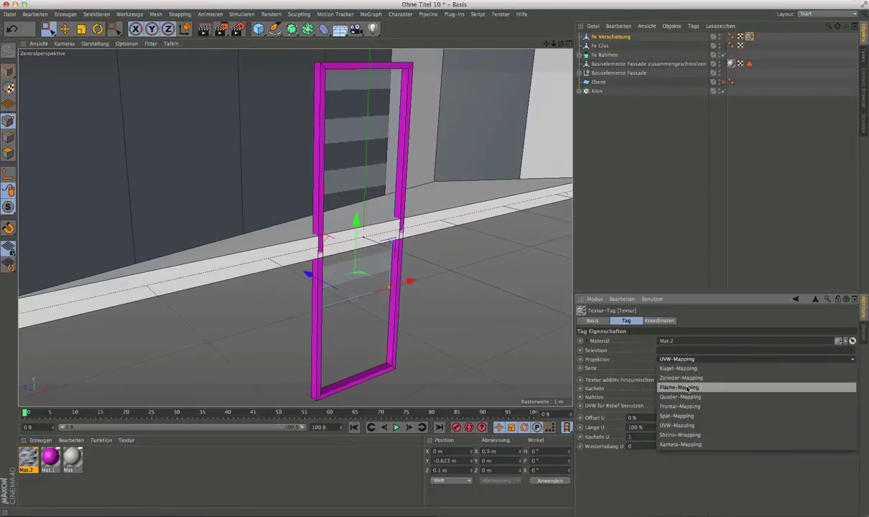
{"action": "left_click", "coordinate": [687, 389]}
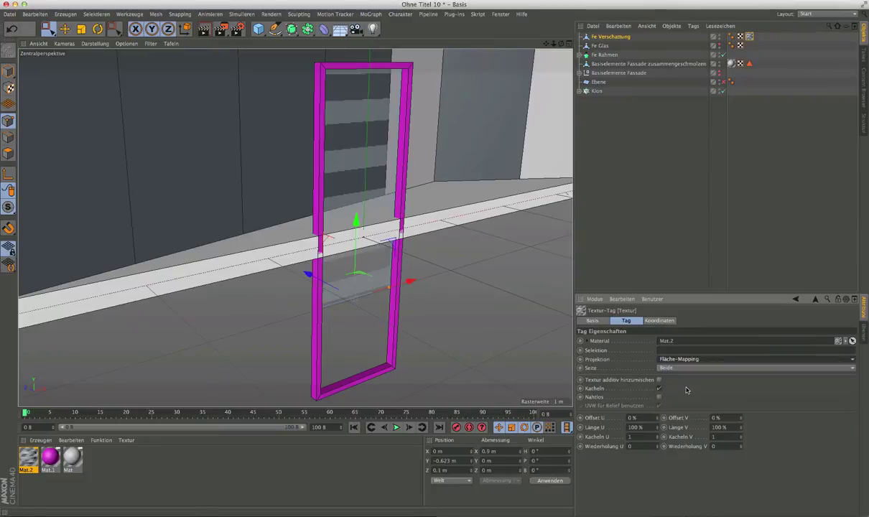
{"action": "mouse_move", "coordinate": [356, 220]}
{"action": "left_mouse_down"}
{"action": "mouse_move", "coordinate": [362, 183]}
{"action": "mouse_move", "coordinate": [373, 287]}
{"action": "mouse_move", "coordinate": [376, 190]}
{"action": "mouse_move", "coordinate": [375, 221]}
{"action": "mouse_move", "coordinate": [630, 132]}
{"action": "left_mouse_up"}
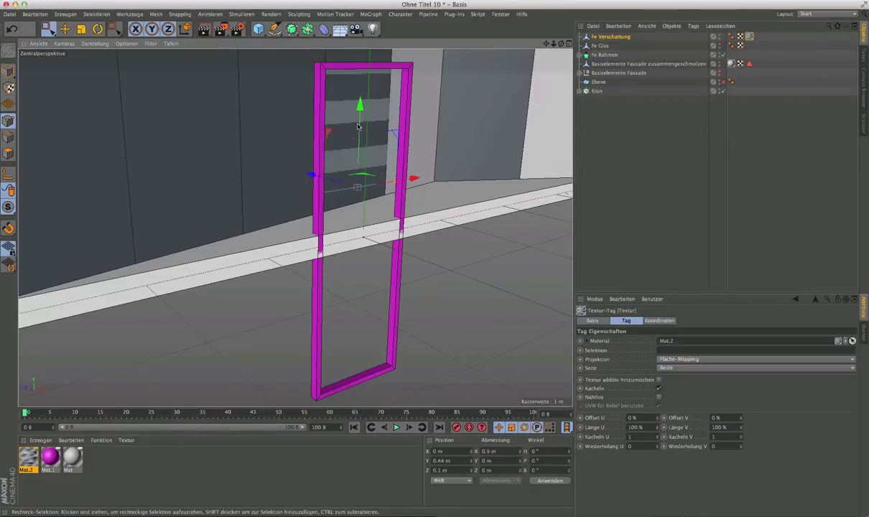
{"action": "left_click_drag", "start_coordinate": [360, 105], "coordinate": [349, 93]}
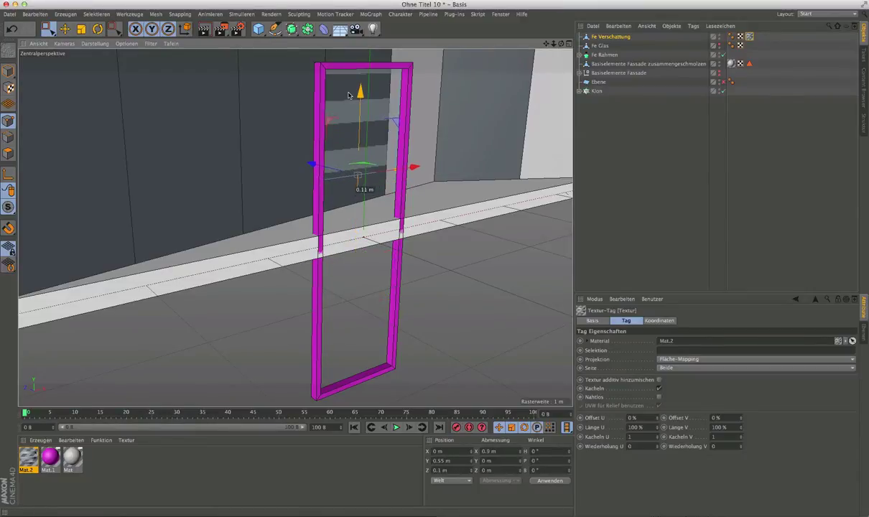
{"action": "left_click_drag", "start_coordinate": [348, 93], "coordinate": [344, 106]}
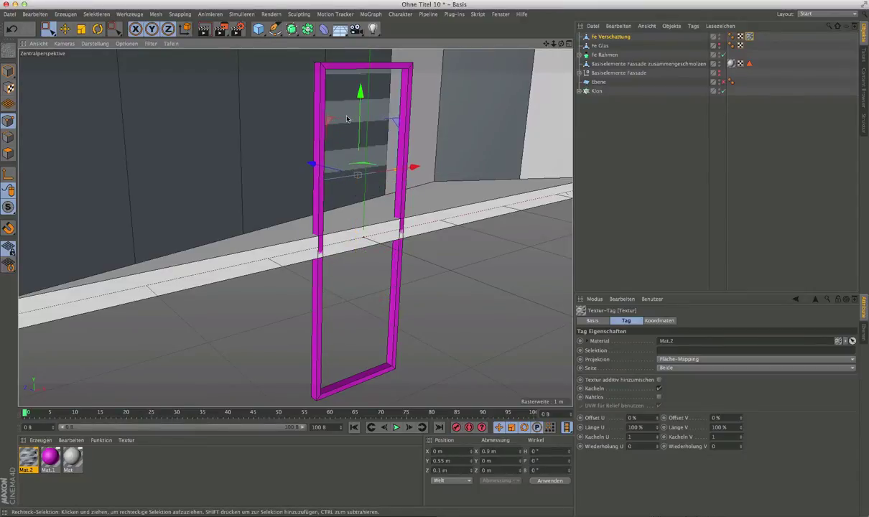
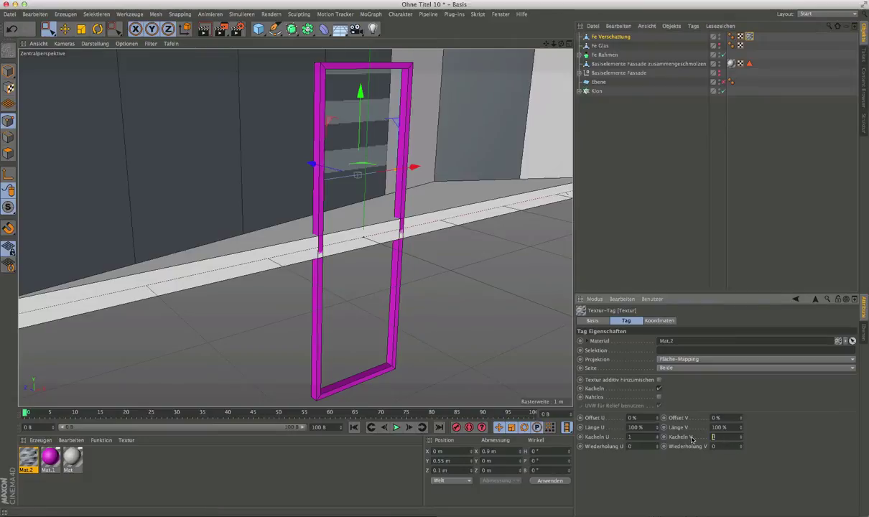
Set the blind texture's Kacheln V to 5 and drag Fe Verschattung lower inside the frame.
{"action": "type", "text": "2"}
{"action": "key", "text": "Return"}
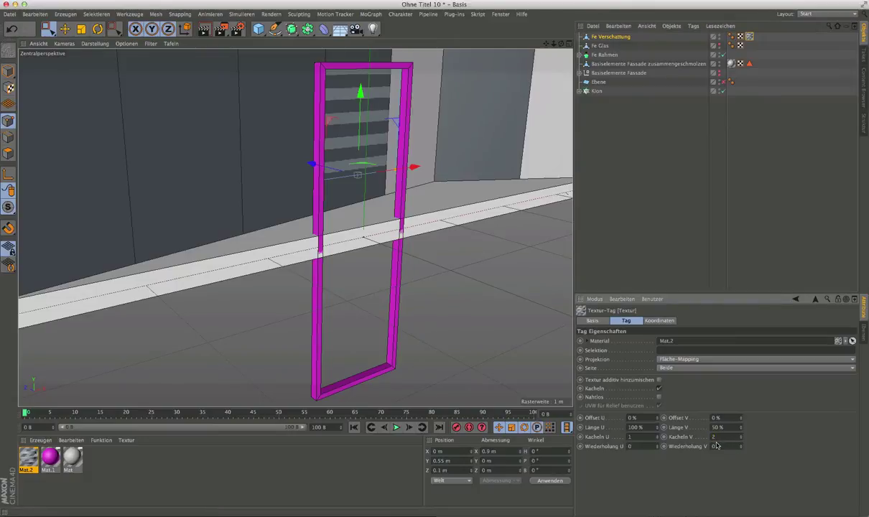
{"action": "double_click", "coordinate": [707, 438]}
{"action": "type", "text": "5"}
{"action": "key", "text": "Return"}
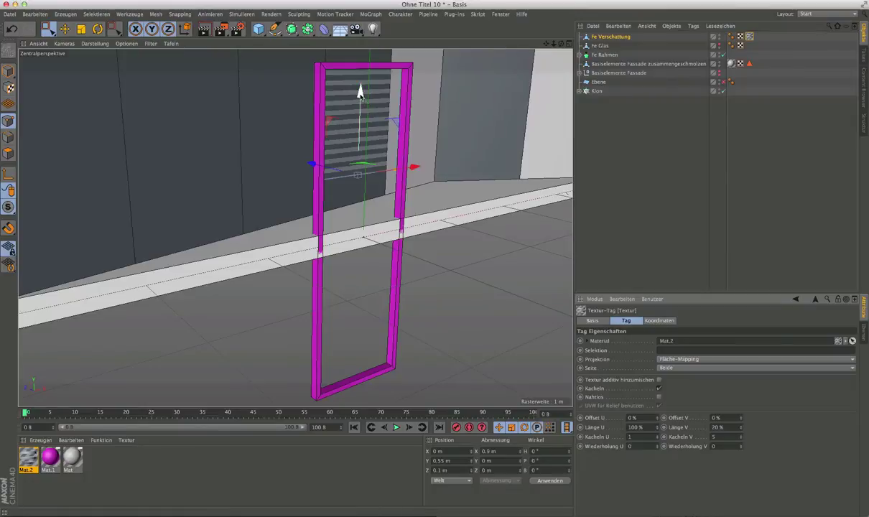
{"action": "left_click_drag", "start_coordinate": [360, 91], "coordinate": [359, 126]}
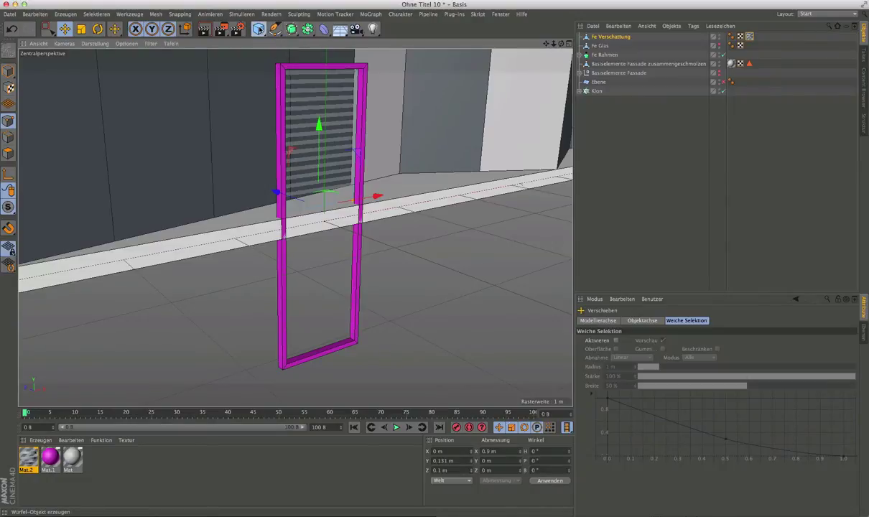
{"action": "left_click_drag", "start_coordinate": [258, 29], "coordinate": [279, 48]}
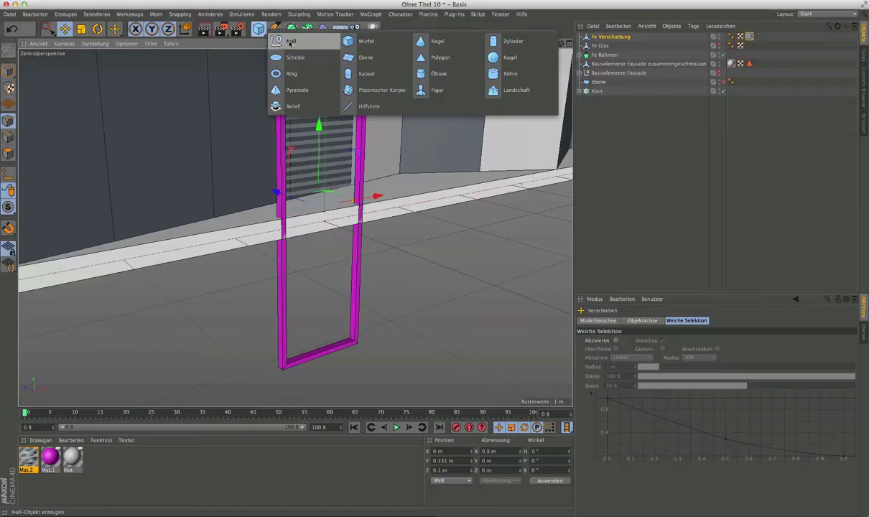
Create a Null object named Fe-Modul Verschattung 1.
{"action": "left_click", "coordinate": [289, 42]}
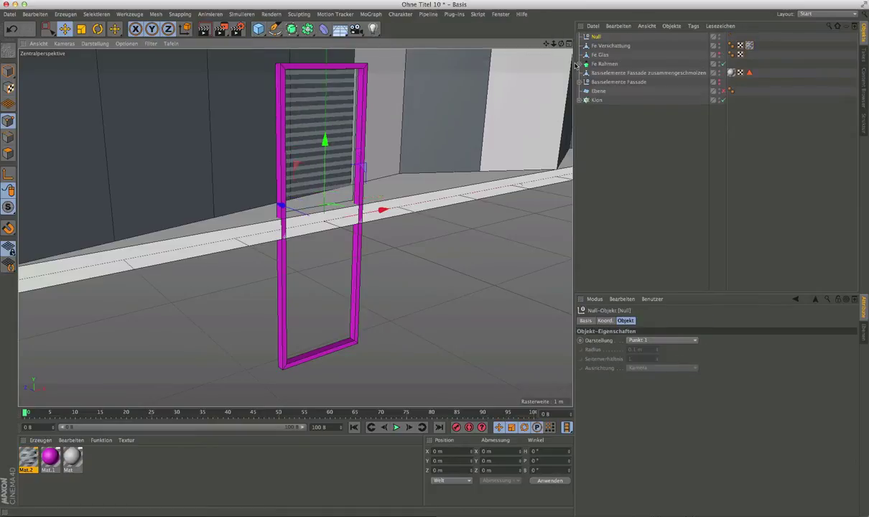
{"action": "double_click", "coordinate": [602, 37]}
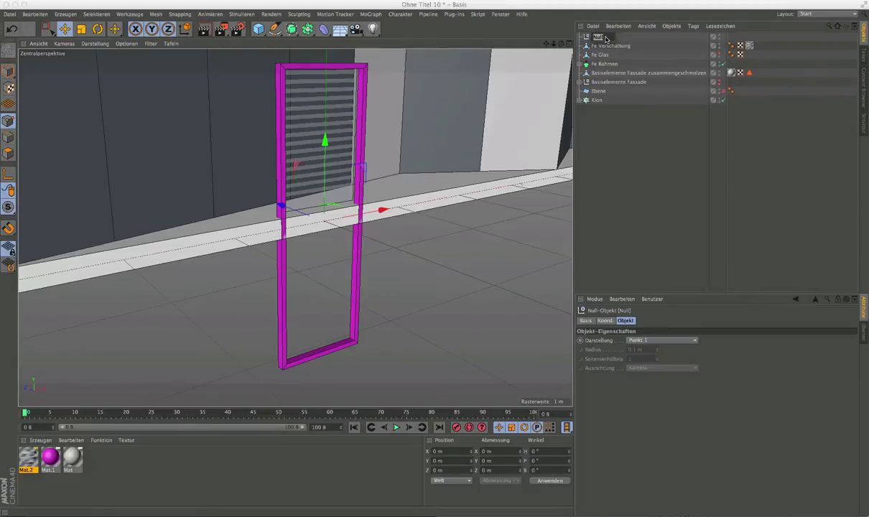
{"action": "type", "text": "Fe-M"}
{"action": "type", "text": "od"}
{"action": "type", "text": "hal"}
{"action": "key", "text": "Return"}
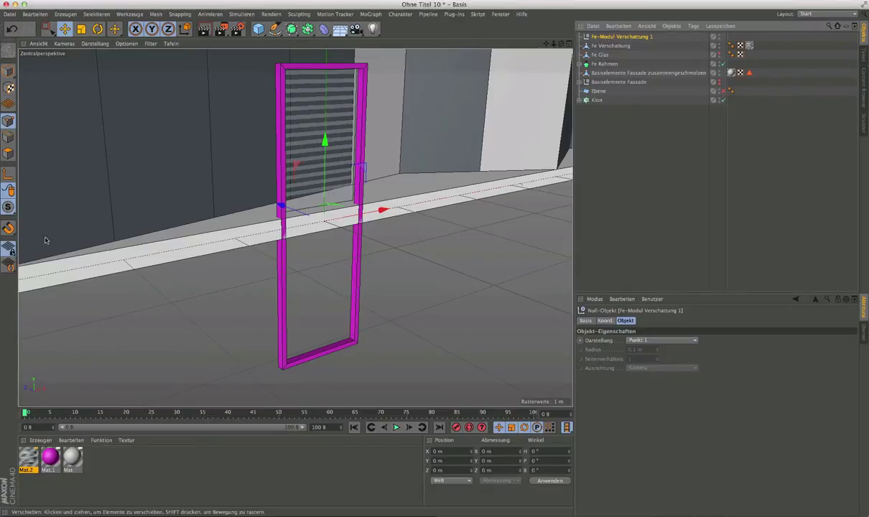
Set the null's Y position to -1.5 m so its axis sits at the frame's bottom.
{"action": "key", "text": "Tab"}
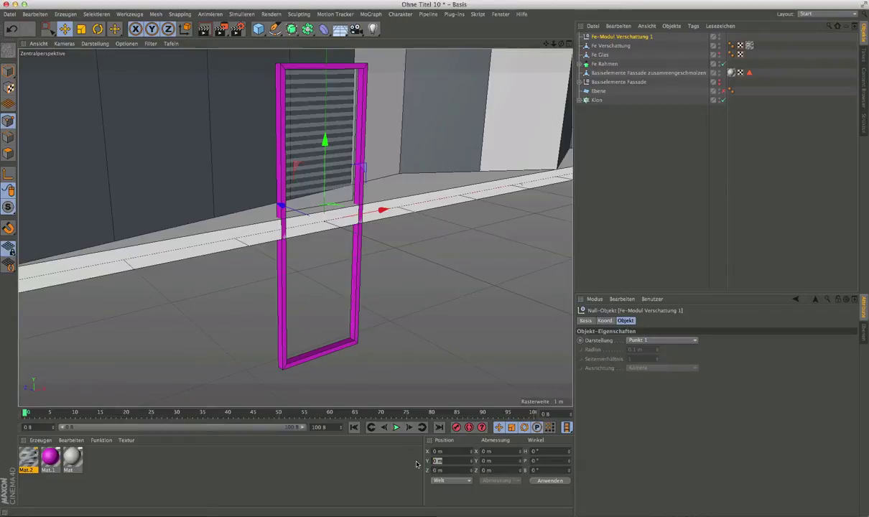
{"action": "type", "text": "-3"}
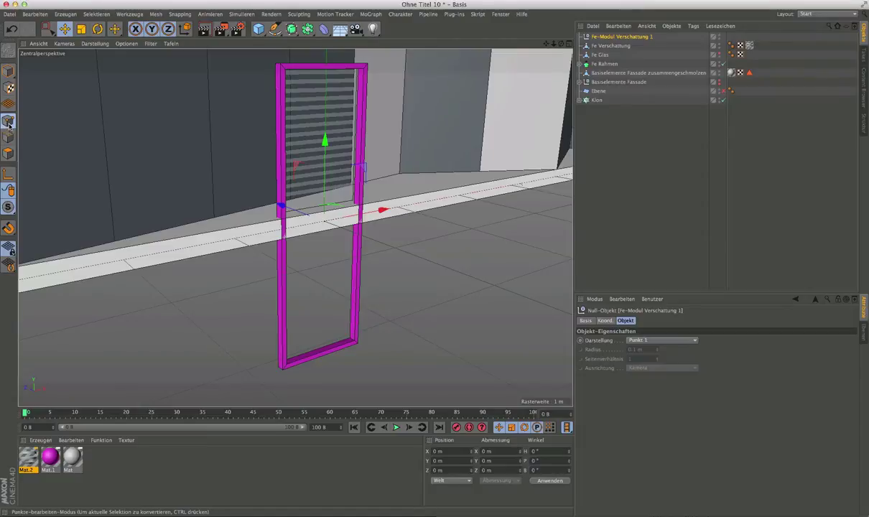
{"action": "left_click", "coordinate": [8, 70]}
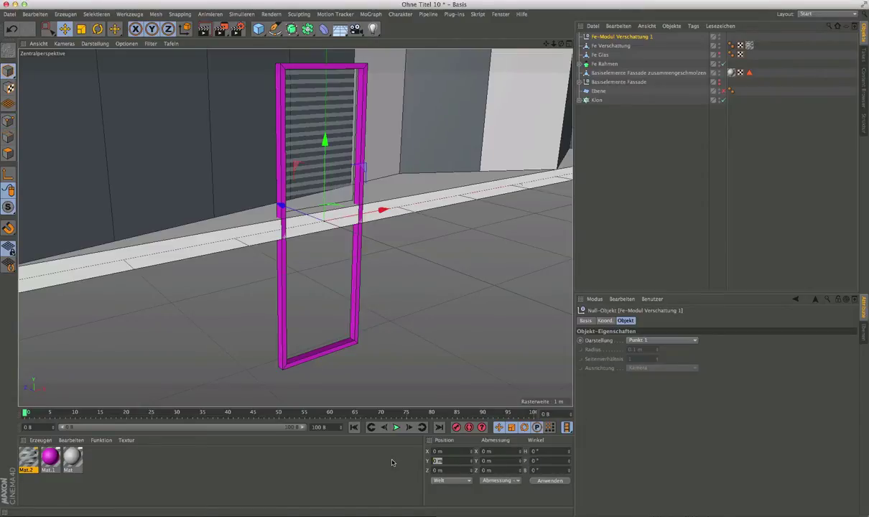
{"action": "type", "text": "-2"}
{"action": "key", "text": "Return"}
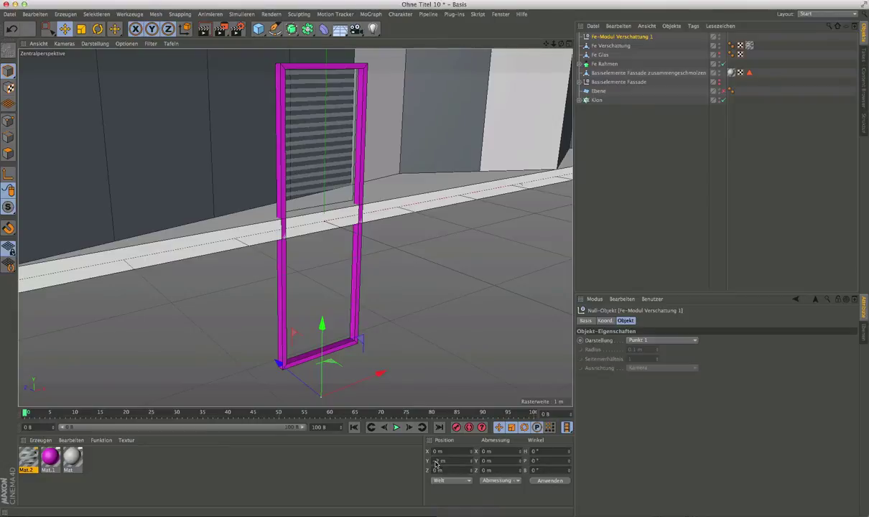
{"action": "left_click_drag", "start_coordinate": [435, 464], "coordinate": [447, 462]}
{"action": "type", "text": "-1.5"}
{"action": "key", "text": "Return"}
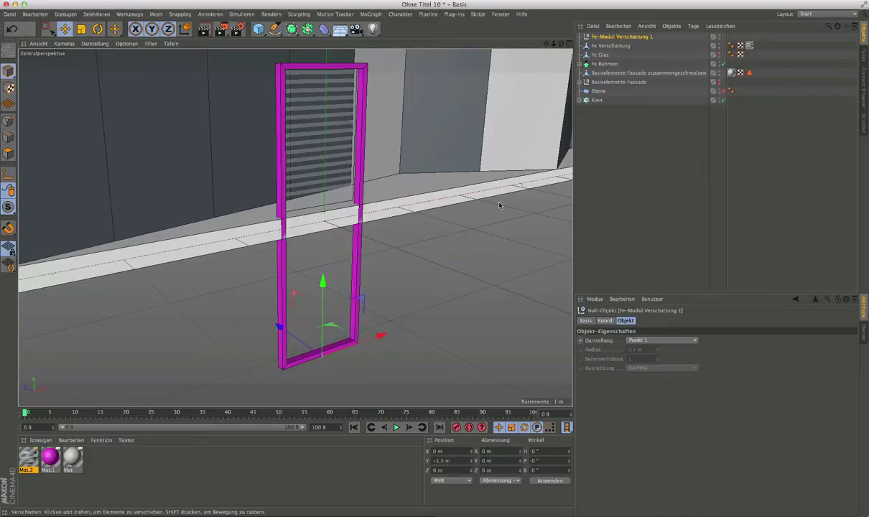
Parent Fe Verschattung, Fe Glas and Fe Rahmen under the null and collapse it.
{"action": "left_click", "coordinate": [611, 46]}
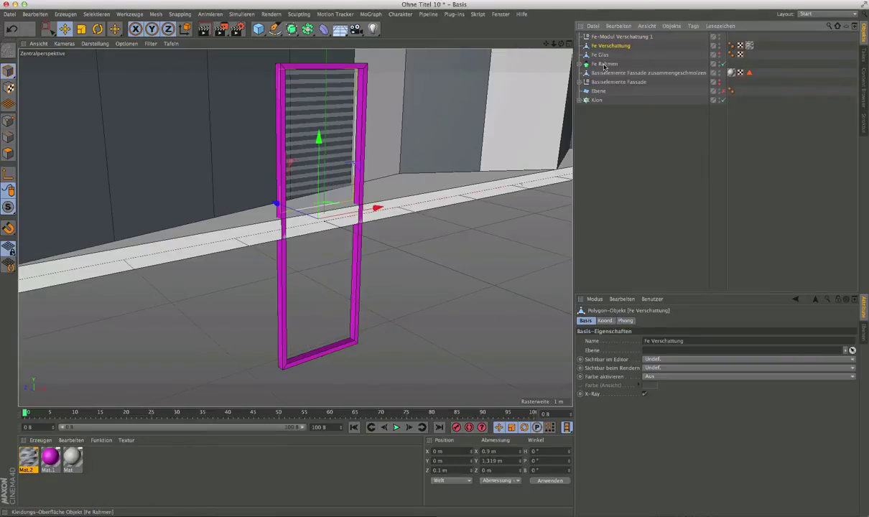
{"action": "left_click", "coordinate": [603, 65], "text": "shift"}
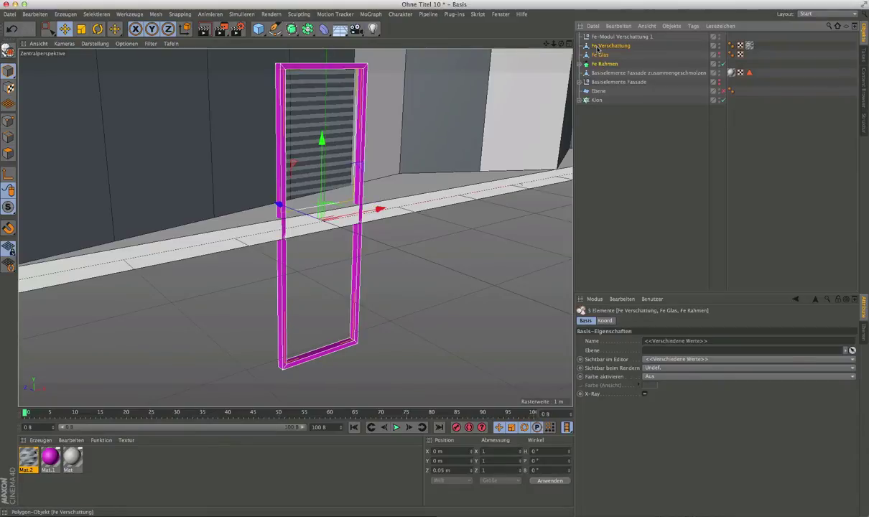
{"action": "left_click", "coordinate": [621, 36]}
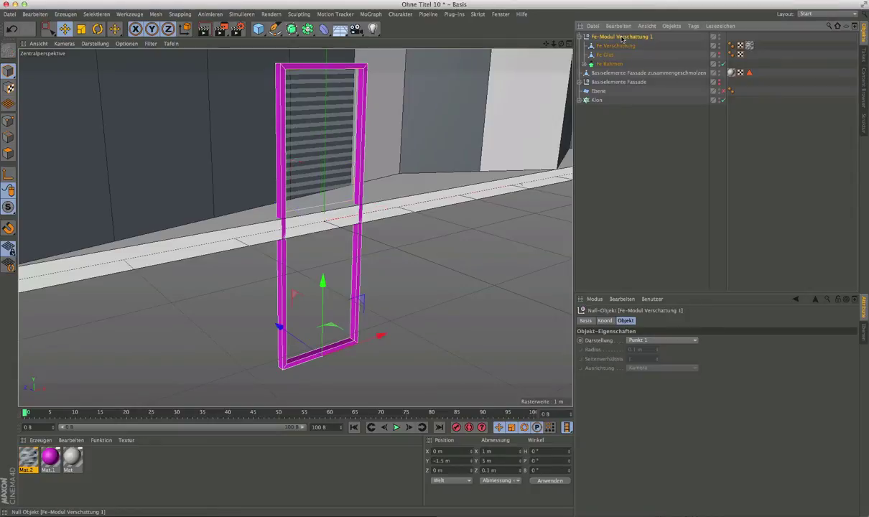
{"action": "left_click", "coordinate": [580, 37]}
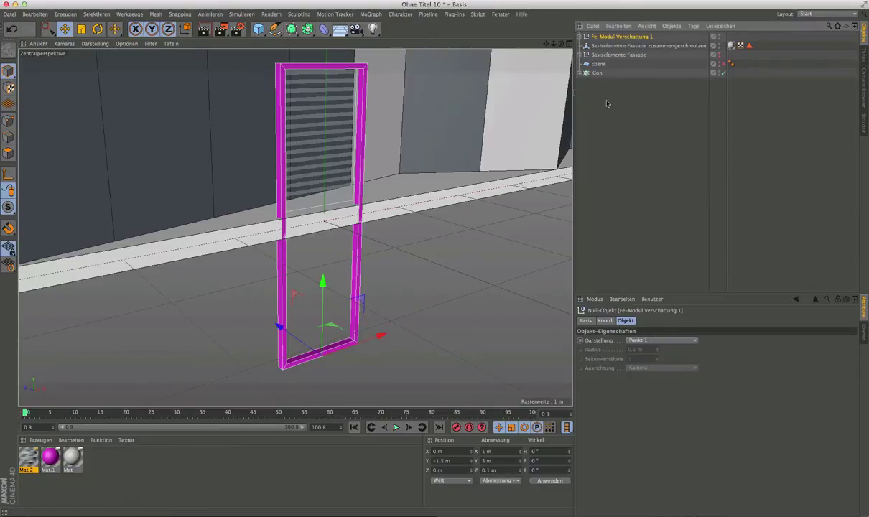
Duplicate the window module and place the copy beside the original.
{"action": "key", "text": "ctrl+c"}
{"action": "key", "text": "ctrl+v"}
{"action": "mouse_move", "coordinate": [382, 332]}
{"action": "left_mouse_down"}
{"action": "mouse_move", "coordinate": [474, 313]}
{"action": "mouse_move", "coordinate": [424, 194]}
{"action": "mouse_move", "coordinate": [380, 204]}
{"action": "left_mouse_up"}
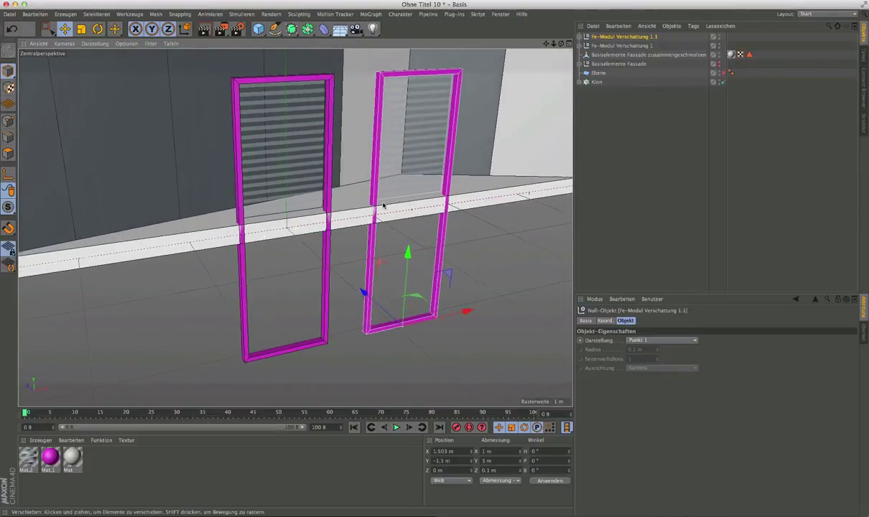
Raise the copy's Fe Verschattung points so the blind covers only the glass top.
{"action": "left_click", "coordinate": [580, 36]}
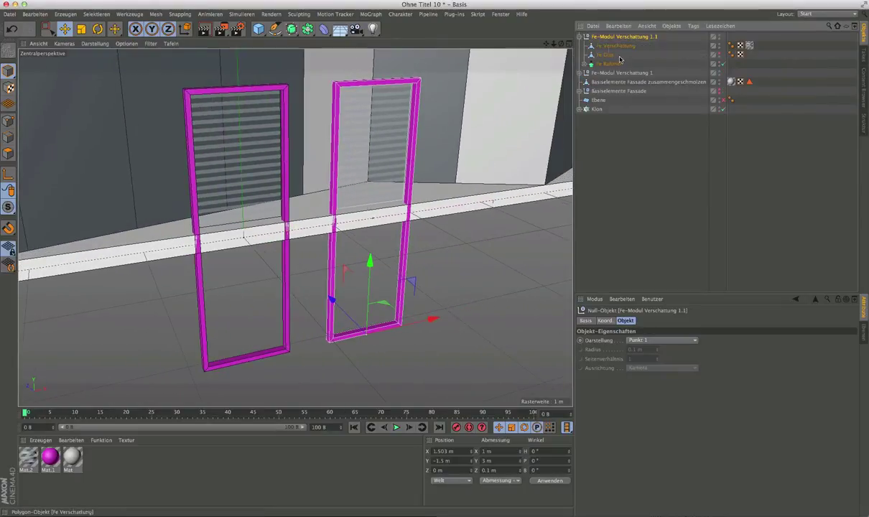
{"action": "left_click", "coordinate": [616, 47]}
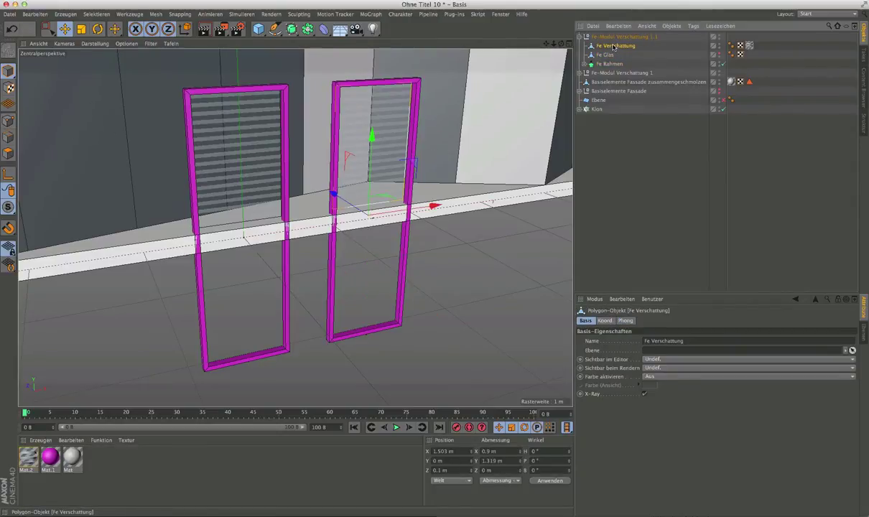
{"action": "left_click", "coordinate": [8, 124]}
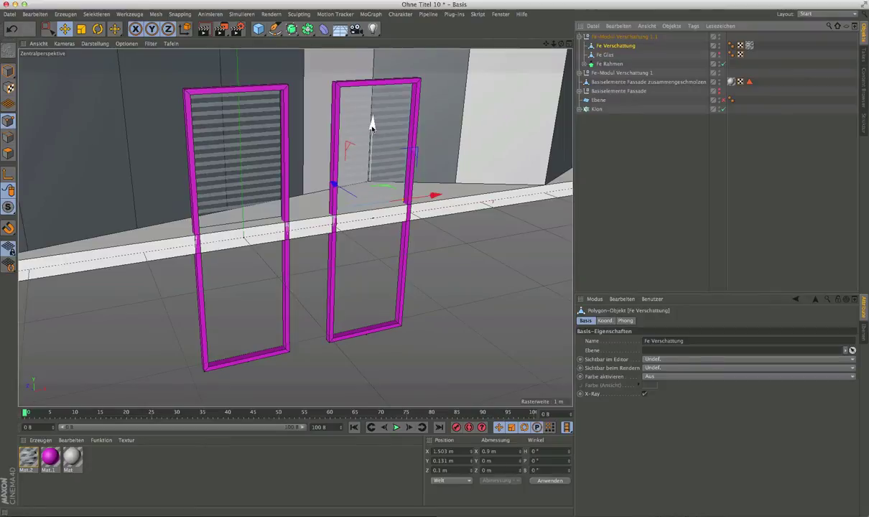
{"action": "left_click_drag", "start_coordinate": [372, 126], "coordinate": [373, 36]}
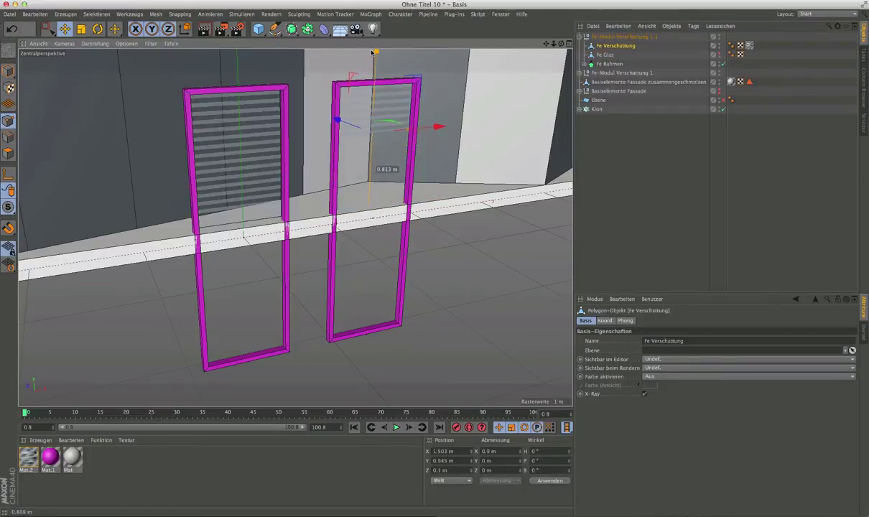
{"action": "left_click_drag", "start_coordinate": [374, 161], "coordinate": [374, 146]}
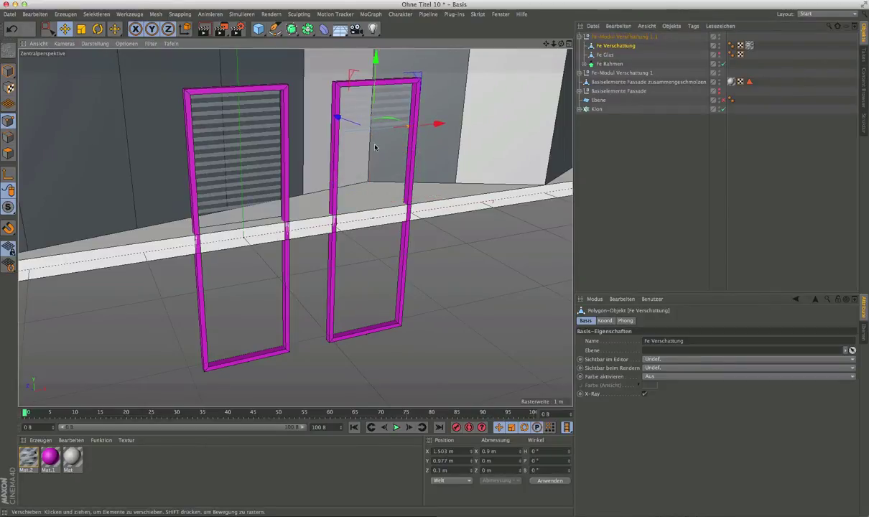
{"action": "left_click", "coordinate": [582, 36]}
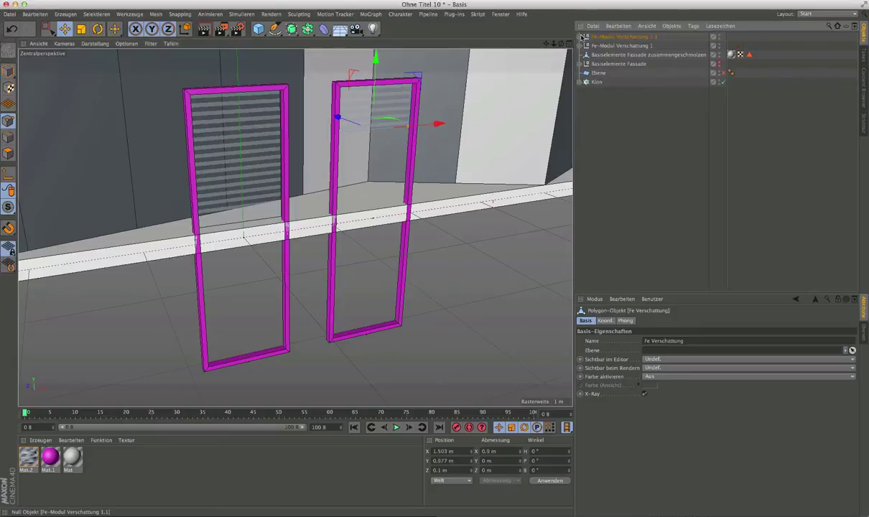
{"action": "left_click", "coordinate": [600, 36]}
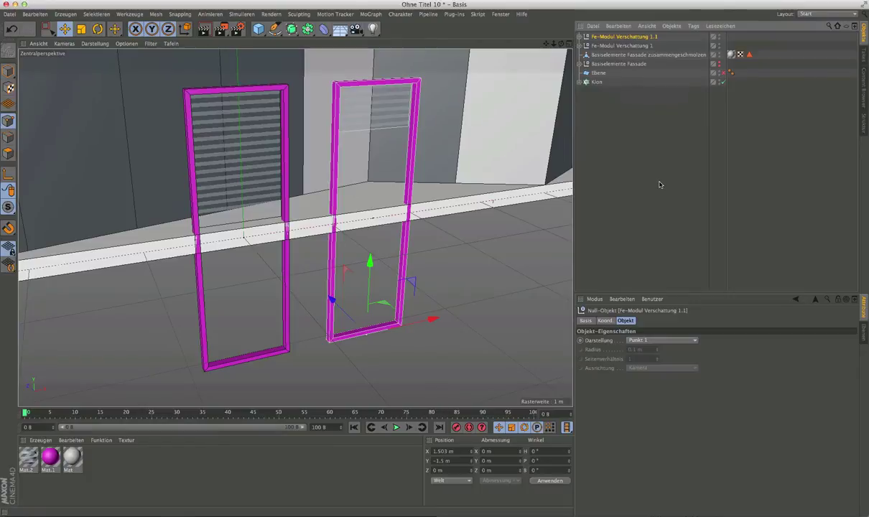
Duplicate the window module again and place the third copy left of the first.
{"action": "key", "text": "ctrl+c"}
{"action": "key", "text": "ctrl+v"}
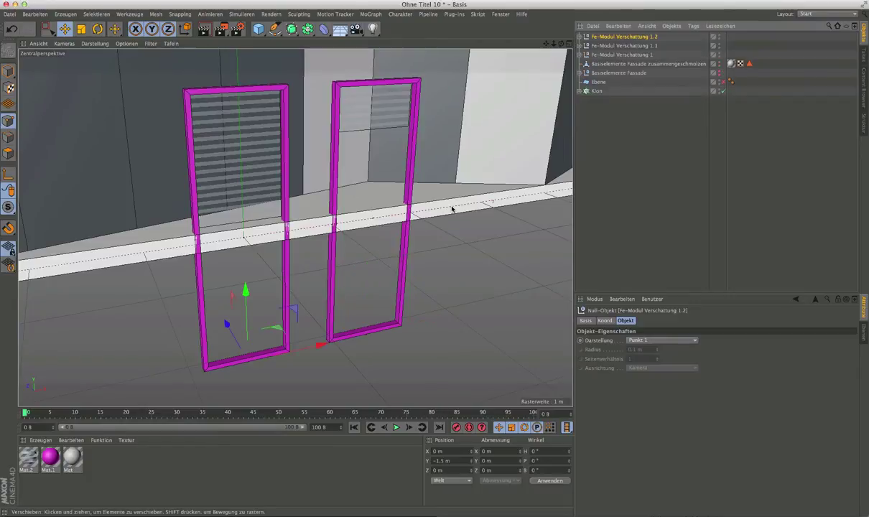
{"action": "left_click_drag", "start_coordinate": [318, 345], "coordinate": [182, 364]}
{"action": "scroll", "coordinate": [255, 306], "scroll_direction": "down", "scroll_amount": 2}
{"action": "scroll", "coordinate": [255, 306], "scroll_direction": "down", "scroll_amount": 2}
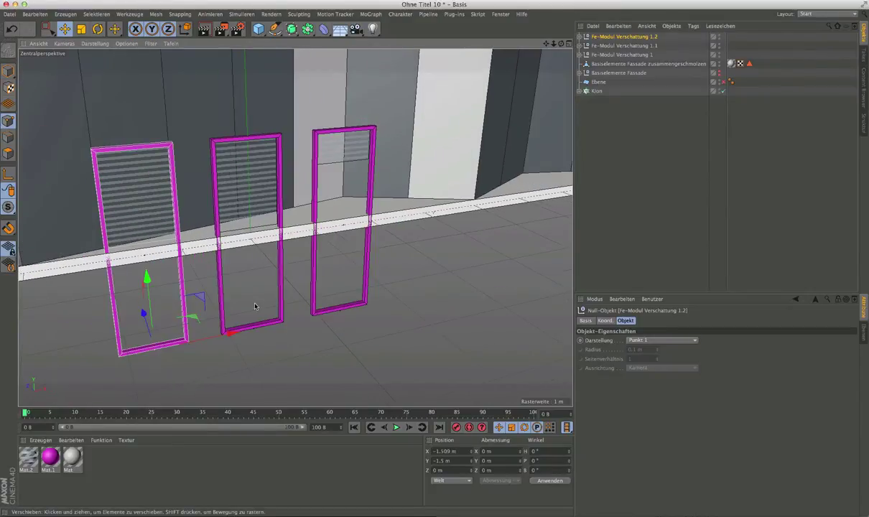
{"action": "scroll", "coordinate": [287, 295], "scroll_direction": "up", "scroll_amount": 2}
{"action": "scroll", "coordinate": [313, 275], "scroll_direction": "up", "scroll_amount": 2}
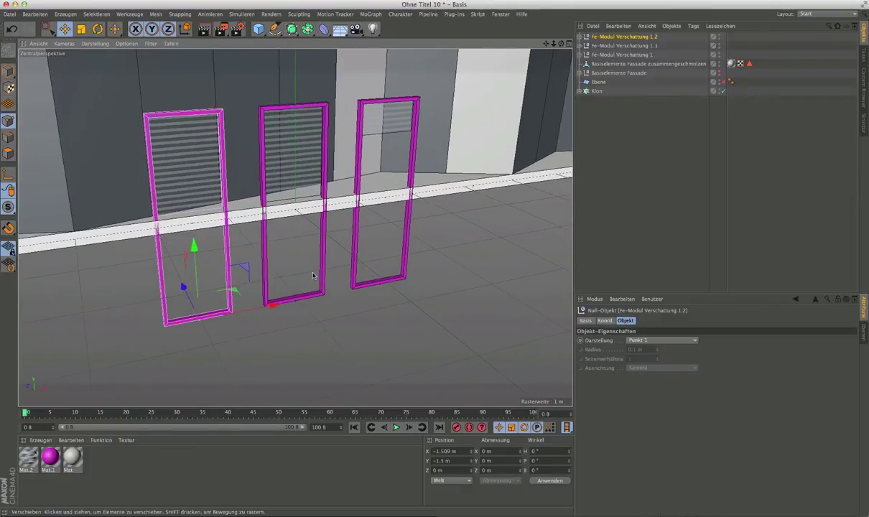
Lower the third module's Fe Verschattung blind further down.
{"action": "left_click", "coordinate": [581, 36]}
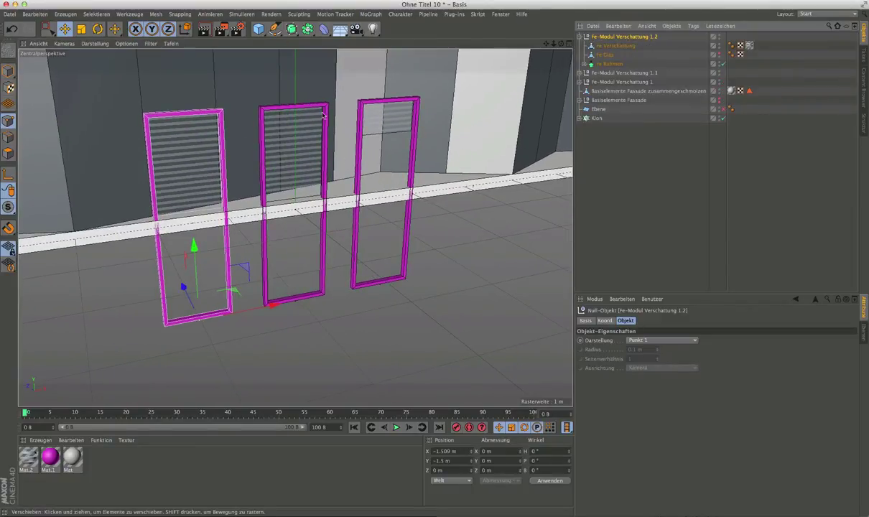
{"action": "left_click", "coordinate": [616, 46]}
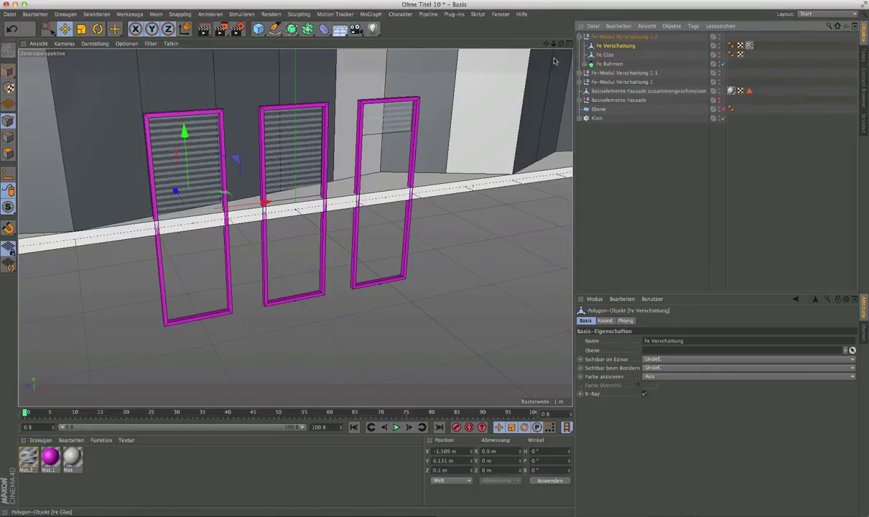
{"action": "left_click_drag", "start_coordinate": [185, 130], "coordinate": [184, 207]}
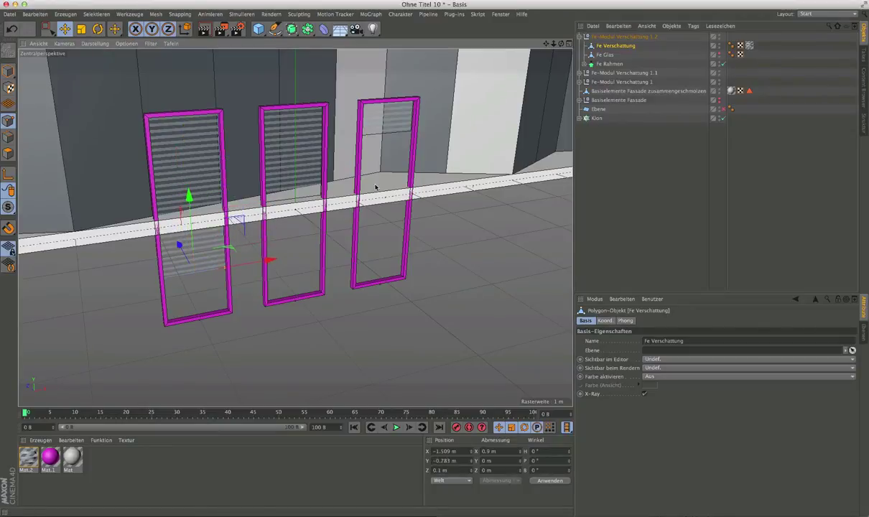
{"action": "left_click", "coordinate": [582, 37]}
Rename the module copies so the set reads Fe-Modul Verschattung 1, 2 and 3.
{"action": "left_click", "coordinate": [628, 56]}
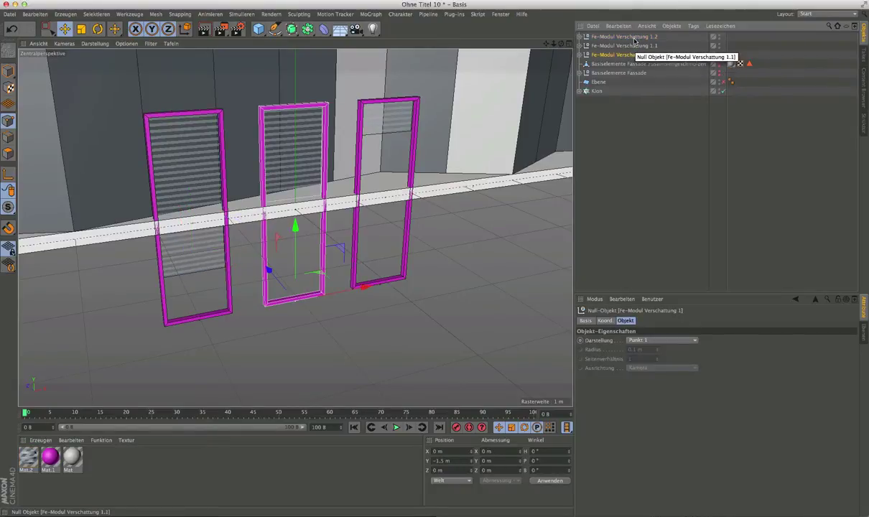
{"action": "left_click", "coordinate": [624, 46]}
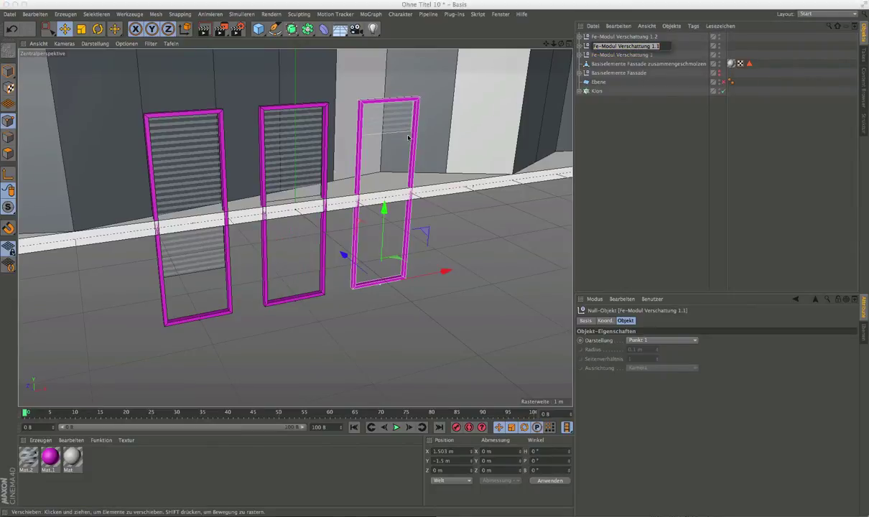
{"action": "left_click", "coordinate": [635, 36]}
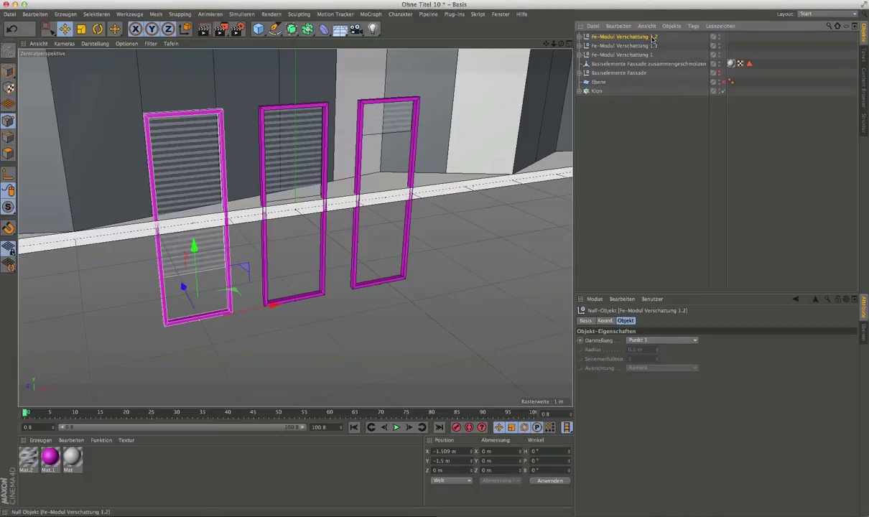
{"action": "key", "text": "Return"}
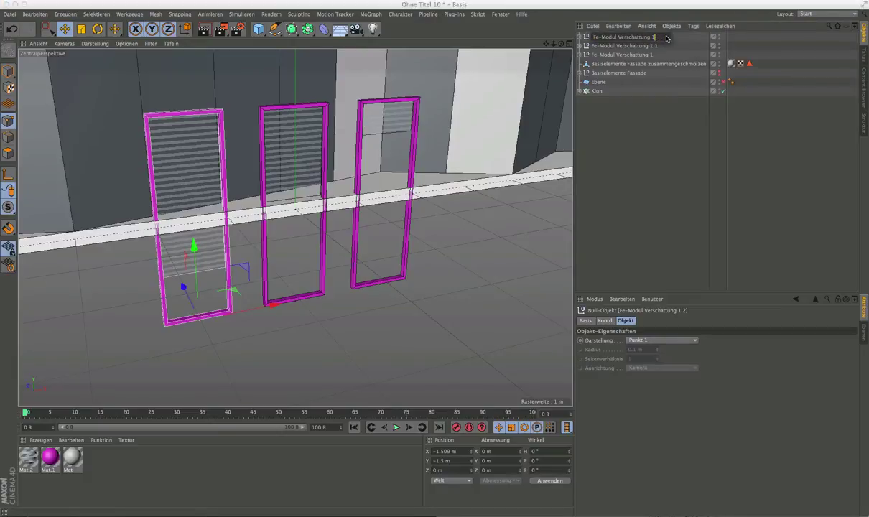
{"action": "left_click", "coordinate": [643, 46]}
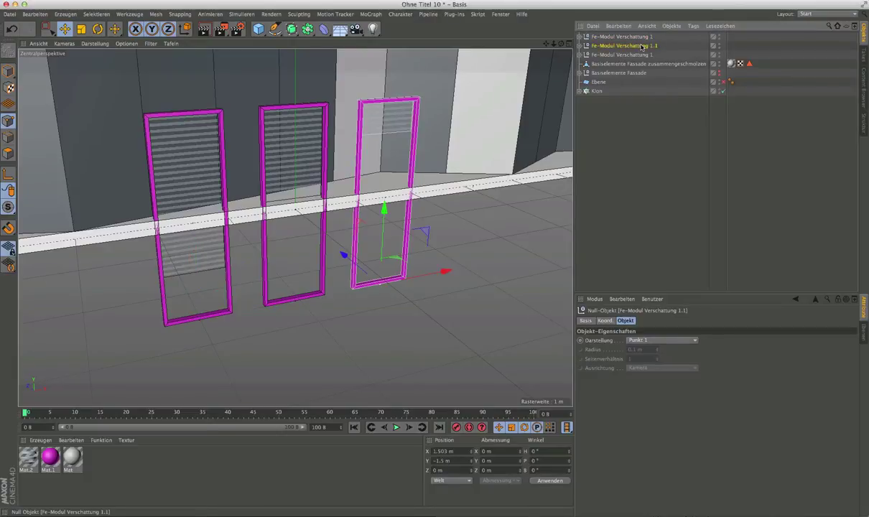
{"action": "double_click", "coordinate": [643, 46]}
{"action": "double_click", "coordinate": [654, 46]}
{"action": "type", "text": "3"}
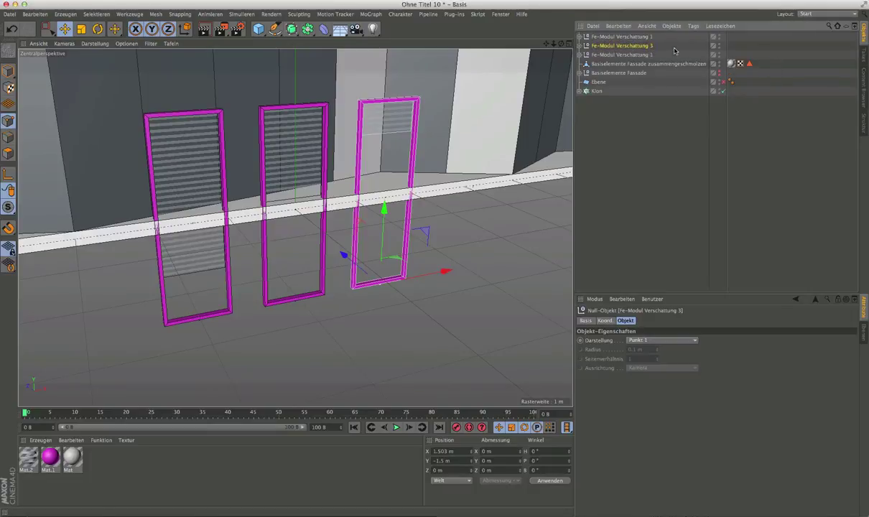
{"action": "double_click", "coordinate": [622, 55]}
{"action": "left_click_drag", "start_coordinate": [651, 58], "coordinate": [659, 58]}
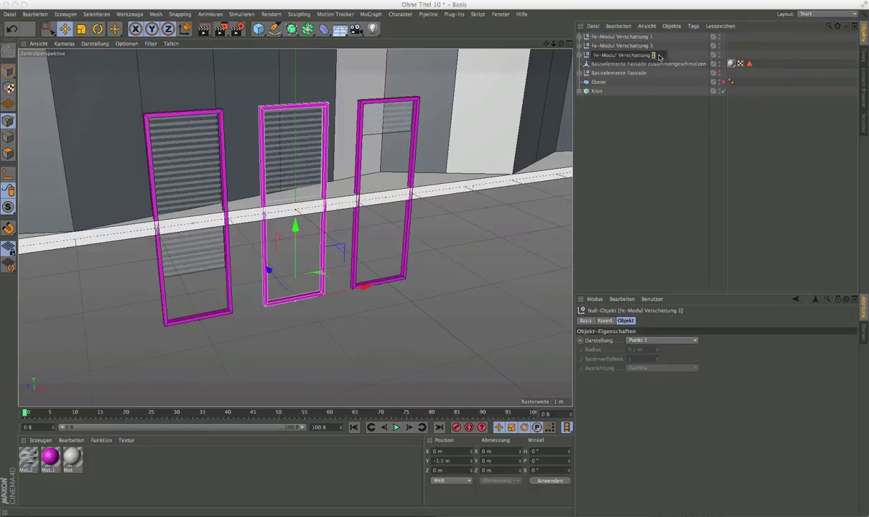
{"action": "type", "text": "2"}
{"action": "key", "text": "Return"}
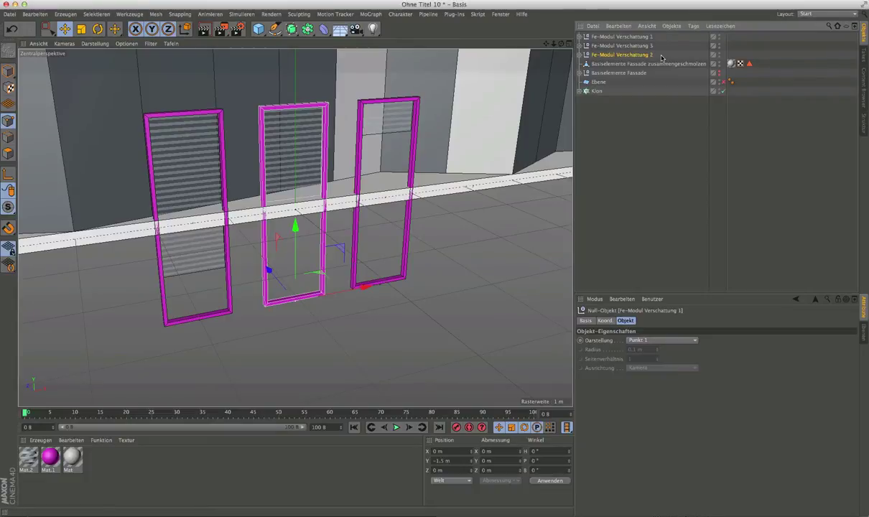
Select the merged facade object and frame it in the view.
{"action": "left_click", "coordinate": [618, 37]}
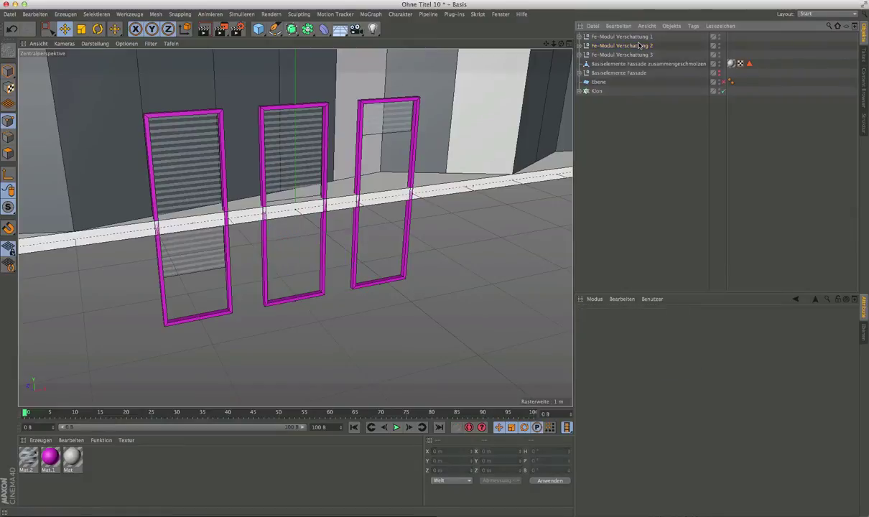
{"action": "left_click", "coordinate": [640, 46]}
{"action": "left_click", "coordinate": [636, 55]}
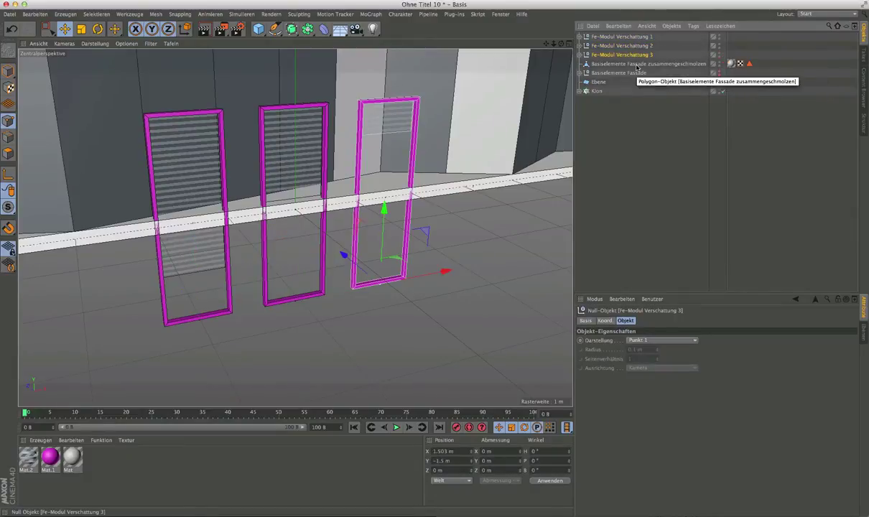
{"action": "scroll", "coordinate": [357, 238], "scroll_direction": "down", "scroll_amount": 3}
{"action": "scroll", "coordinate": [358, 240], "scroll_direction": "down", "scroll_amount": 2}
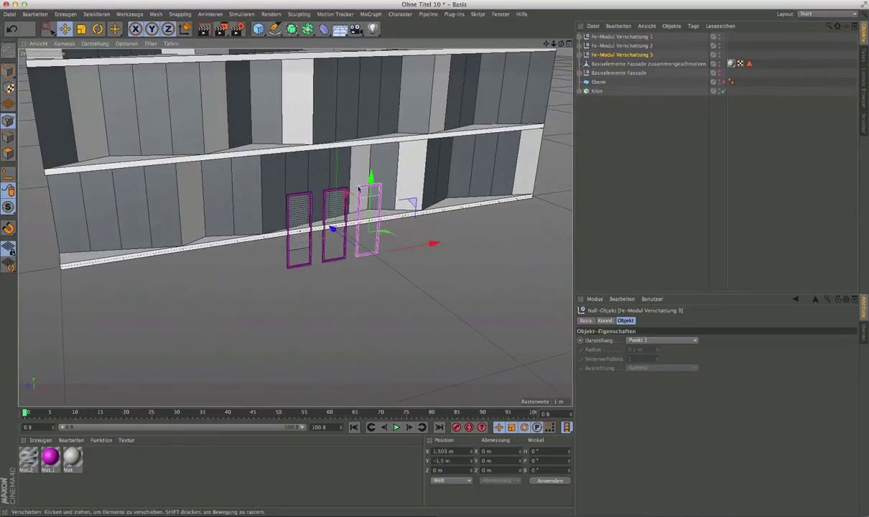
{"action": "scroll", "coordinate": [355, 251], "scroll_direction": "down", "scroll_amount": 3}
{"action": "scroll", "coordinate": [350, 267], "scroll_direction": "down", "scroll_amount": 2}
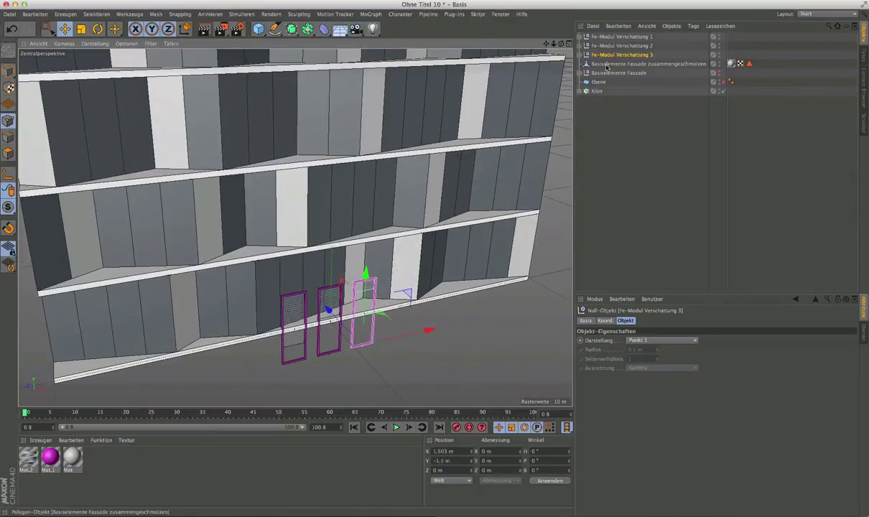
{"action": "left_click", "coordinate": [608, 67]}
{"action": "key", "text": "o"}
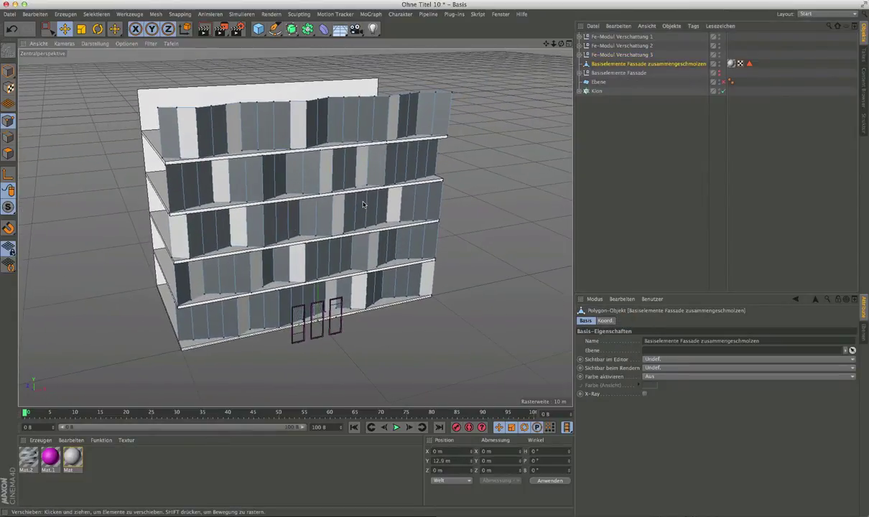
Place the three Fe-Modul Verschattung modules inside a new cloner, Klon.1.
{"action": "left_click", "coordinate": [637, 36]}
{"action": "left_click", "coordinate": [622, 54], "text": "shift"}
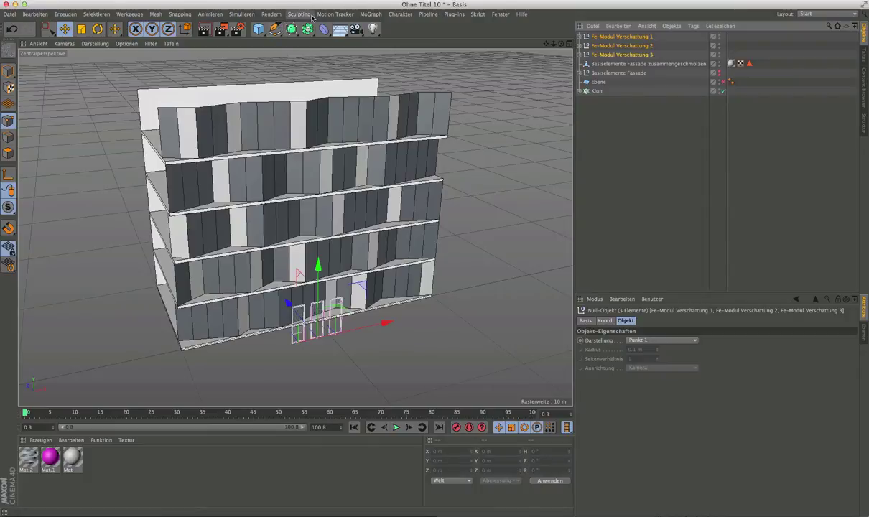
{"action": "left_click", "coordinate": [370, 13]}
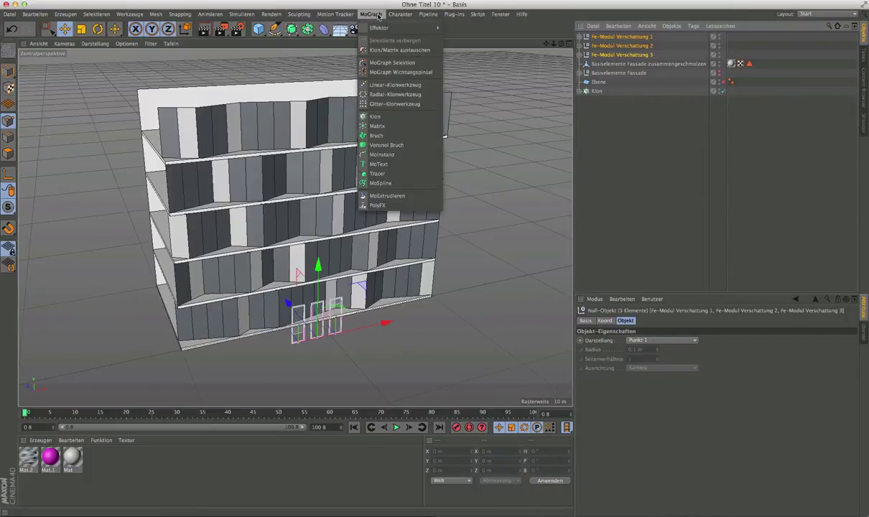
{"action": "left_click", "coordinate": [421, 119]}
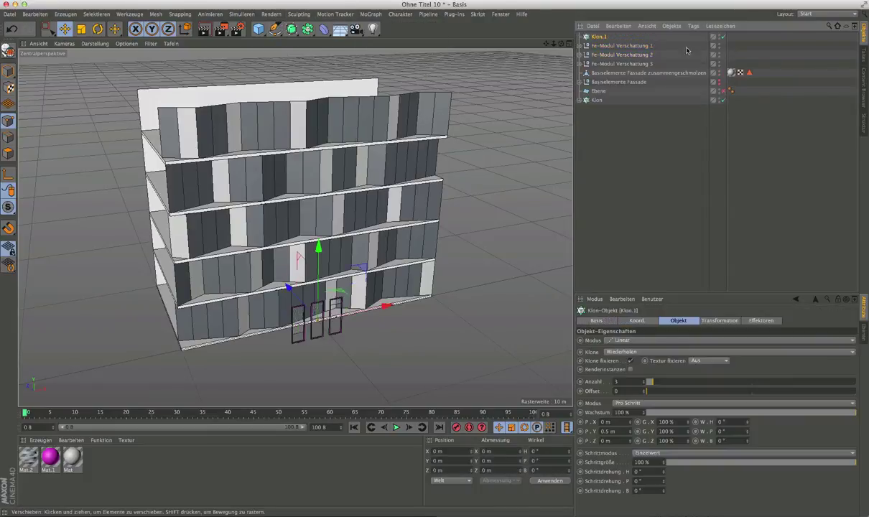
{"action": "mouse_move", "coordinate": [631, 43]}
{"action": "left_mouse_down"}
{"action": "mouse_move", "coordinate": [600, 66]}
{"action": "mouse_move", "coordinate": [598, 38]}
{"action": "left_mouse_up"}
{"action": "left_click", "coordinate": [599, 37]}
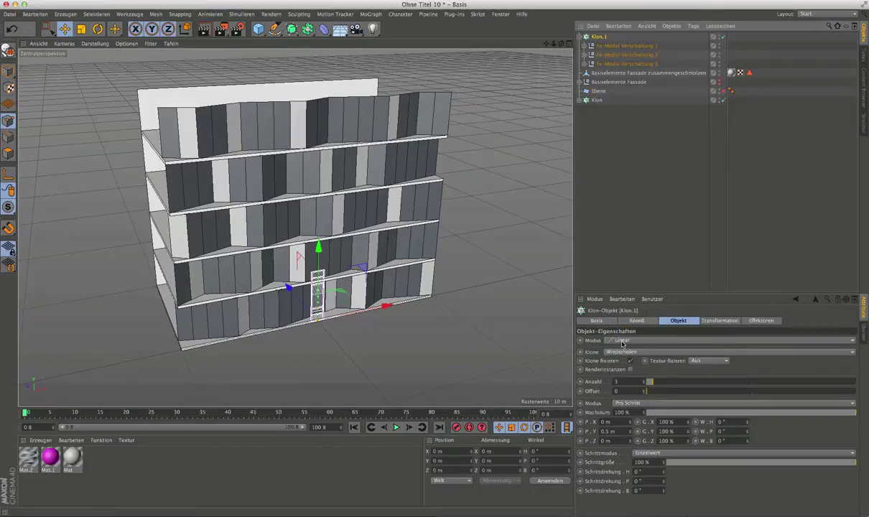
Set Klon.1's mode to Objekt with the merged facade as its target object.
{"action": "left_click", "coordinate": [623, 342]}
{"action": "left_click", "coordinate": [624, 352]}
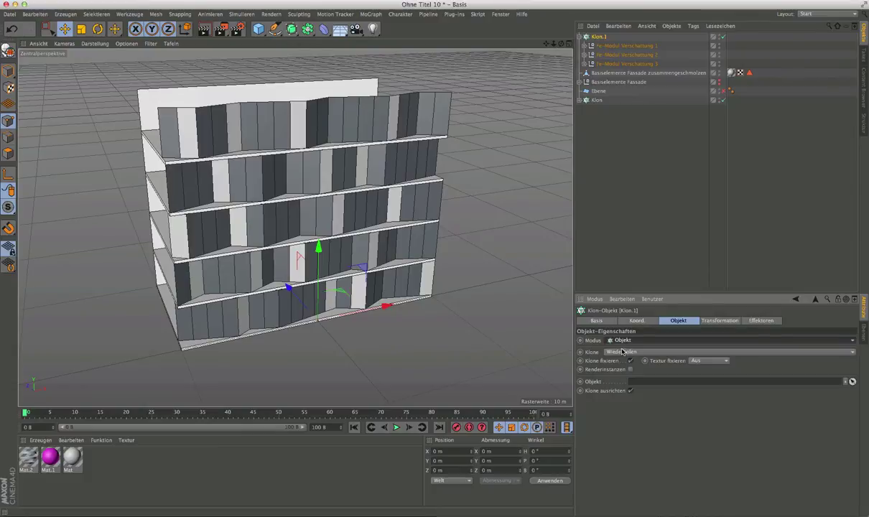
{"action": "left_click_drag", "start_coordinate": [617, 74], "coordinate": [618, 79]}
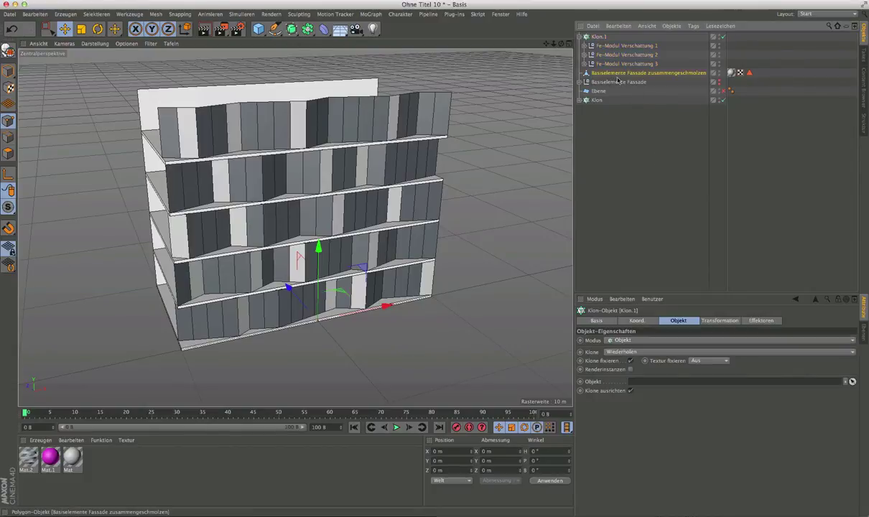
{"action": "left_click_drag", "start_coordinate": [662, 354], "coordinate": [639, 380]}
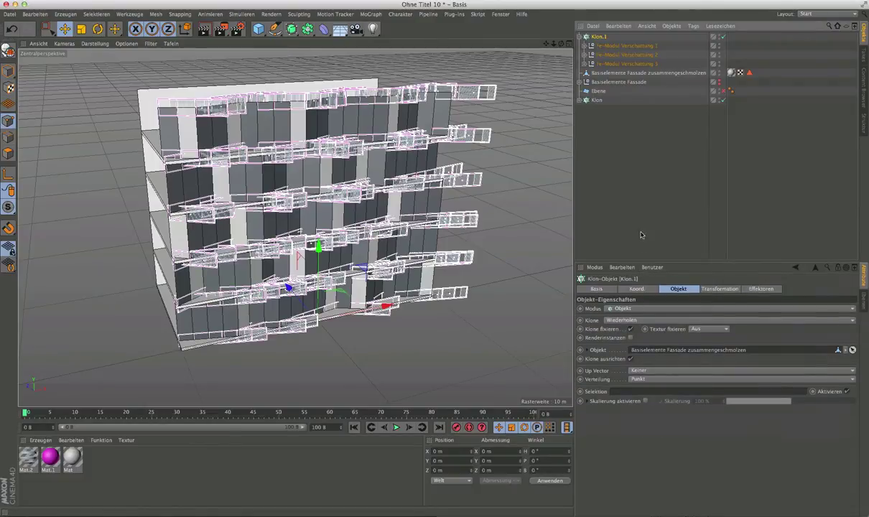
Fix the clones, set Verteilung to Kante, and disable Klon.1.
{"action": "left_click_drag", "start_coordinate": [644, 295], "coordinate": [690, 203]}
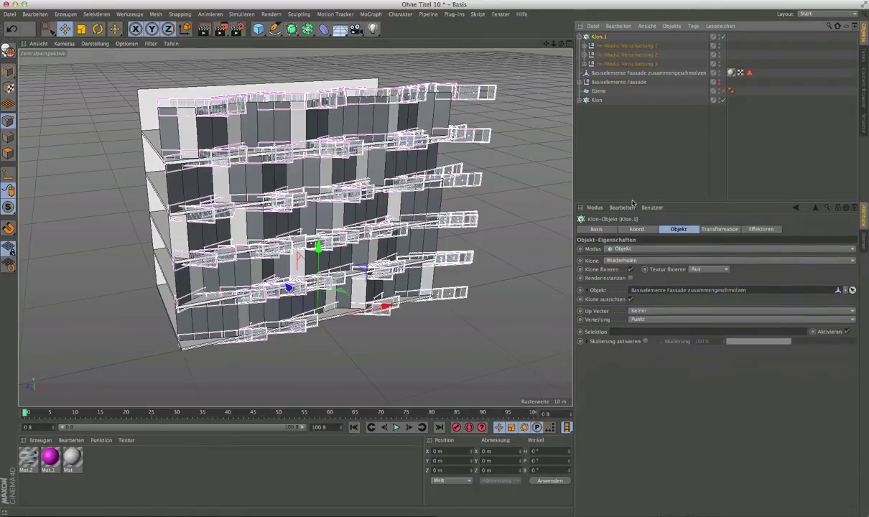
{"action": "left_click", "coordinate": [631, 268]}
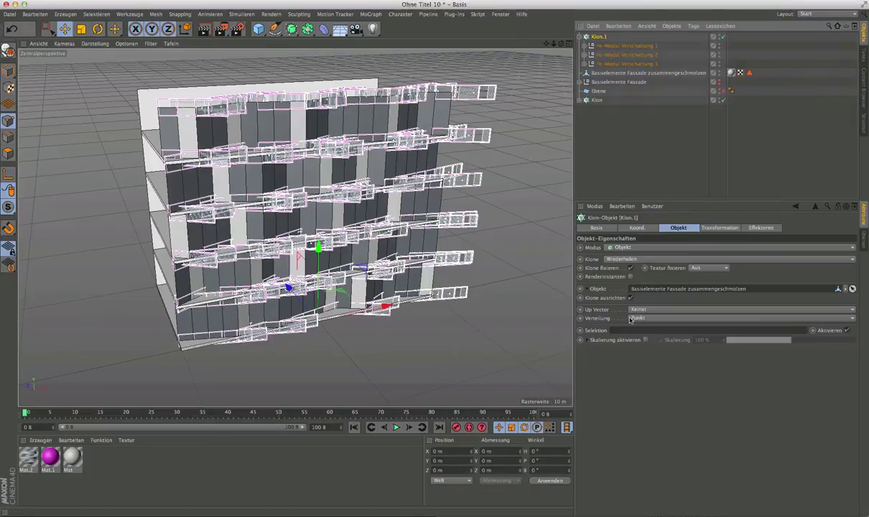
{"action": "left_click", "coordinate": [649, 318]}
{"action": "left_click", "coordinate": [648, 336]}
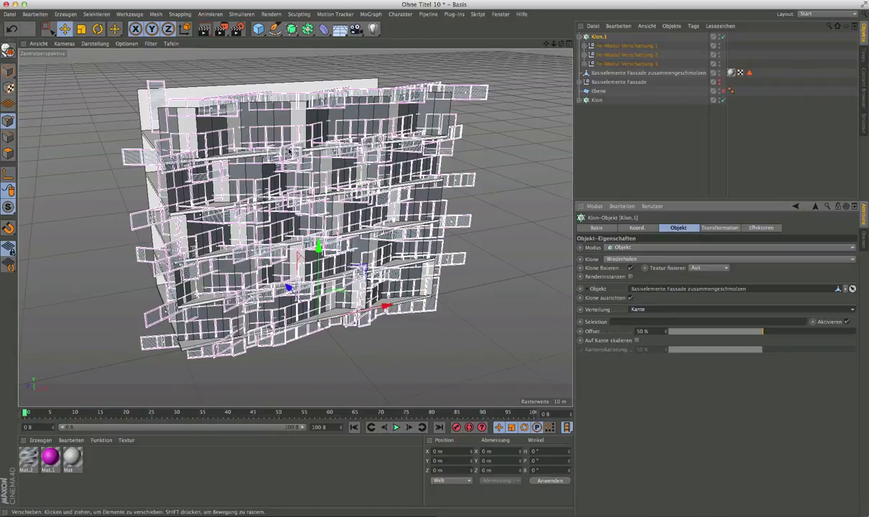
{"action": "left_click", "coordinate": [723, 36]}
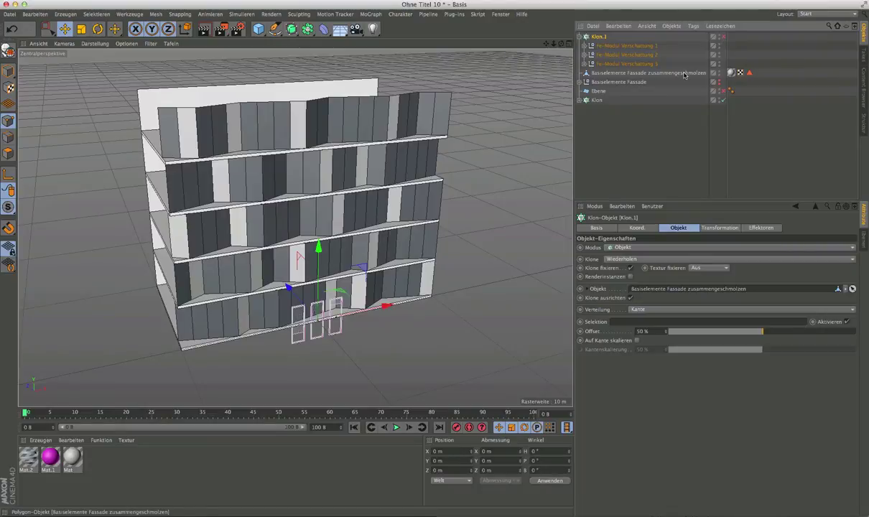
Select the merged facade, maximise the side view and switch to rectangle selection.
{"action": "left_click", "coordinate": [621, 75]}
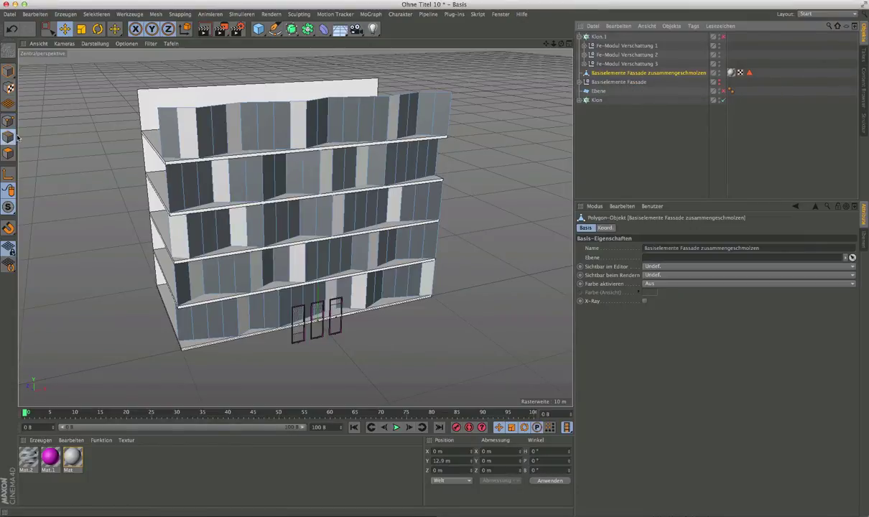
{"action": "middle_click", "coordinate": [551, 153]}
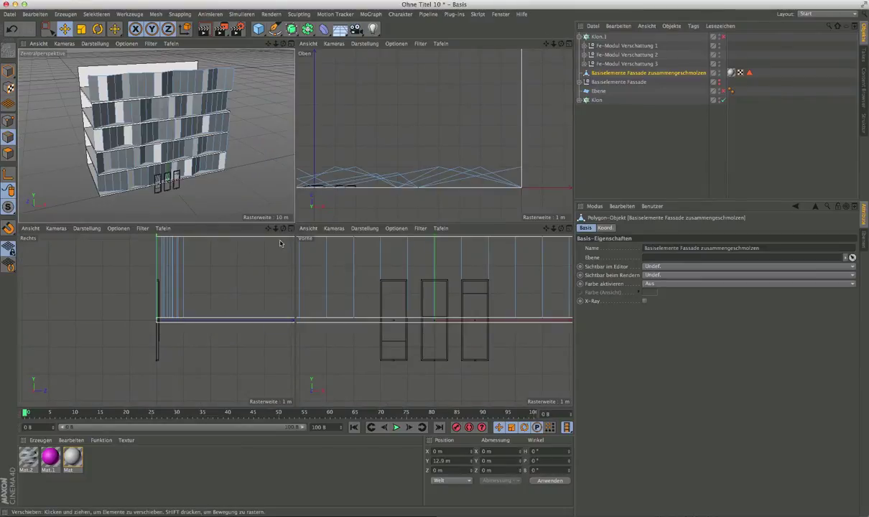
{"action": "middle_click", "coordinate": [242, 329]}
{"action": "scroll", "coordinate": [242, 329], "scroll_direction": "down", "scroll_amount": 5}
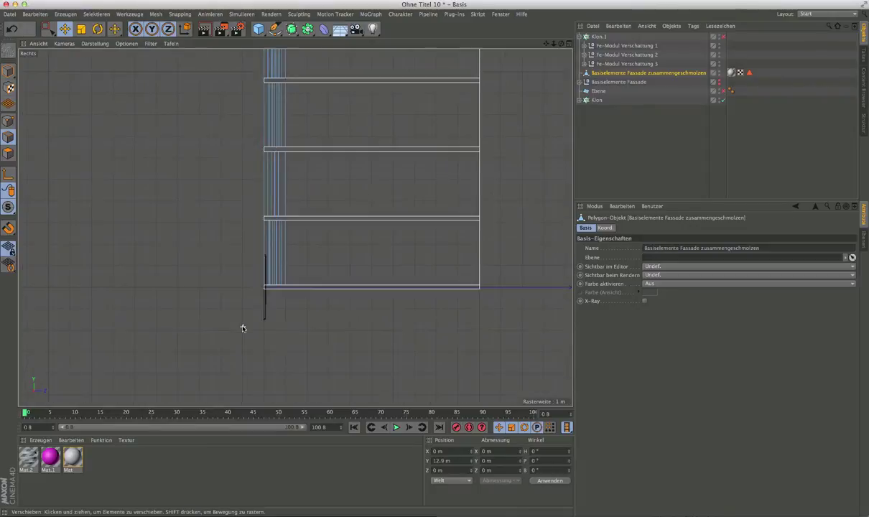
{"action": "scroll", "coordinate": [242, 329], "scroll_direction": "down", "scroll_amount": 2}
{"action": "scroll", "coordinate": [268, 180], "scroll_direction": "up", "scroll_amount": 1}
{"action": "scroll", "coordinate": [267, 180], "scroll_direction": "up", "scroll_amount": 2}
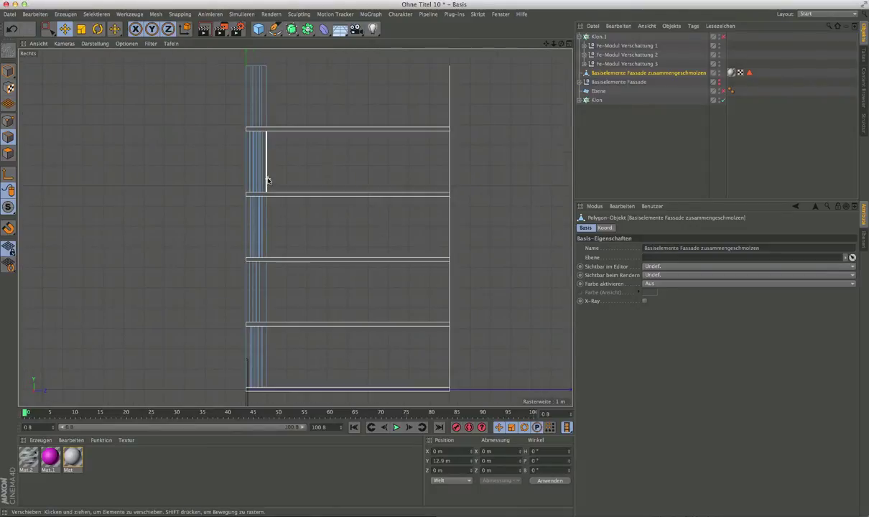
{"action": "left_click", "coordinate": [47, 29]}
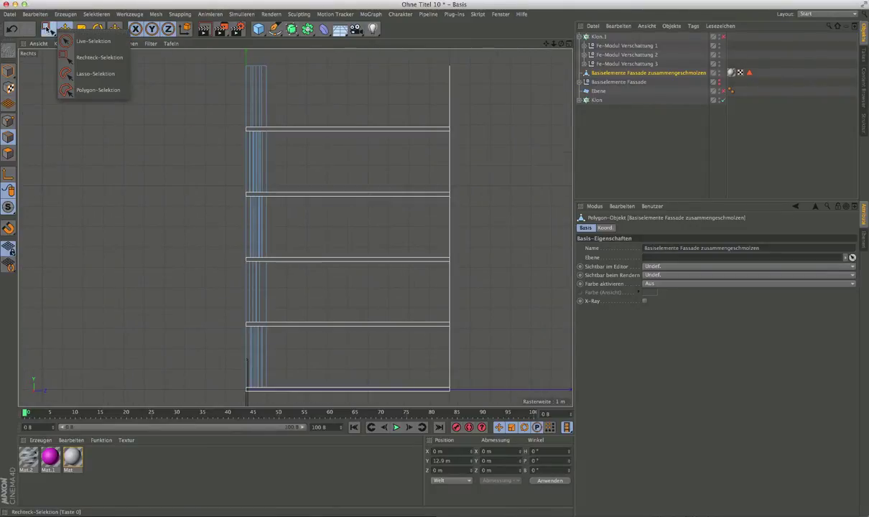
{"action": "left_click", "coordinate": [97, 57]}
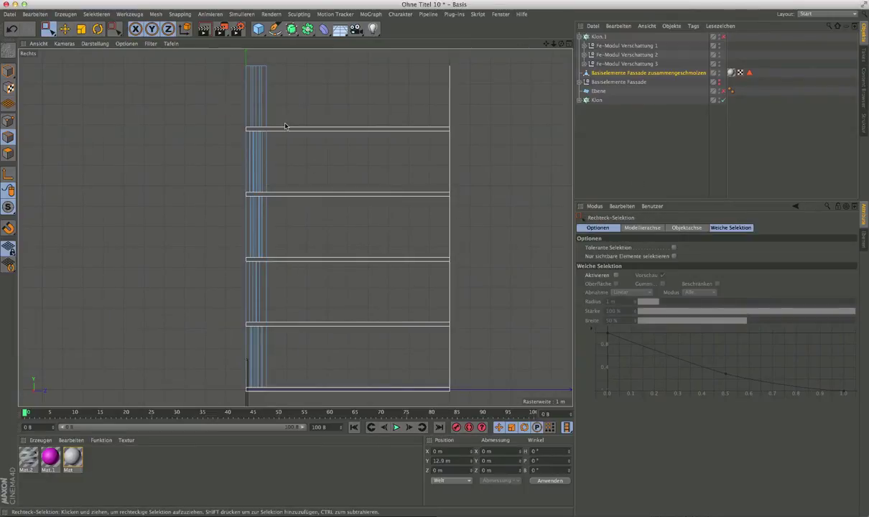
Box-select the front edges along each of the facade's floor slabs.
{"action": "left_click_drag", "start_coordinate": [216, 105], "coordinate": [293, 130]}
{"action": "mouse_move", "coordinate": [209, 154]}
{"action": "left_mouse_down"}
{"action": "mouse_move", "coordinate": [303, 194]}
{"action": "mouse_move", "coordinate": [298, 201]}
{"action": "left_mouse_up"}
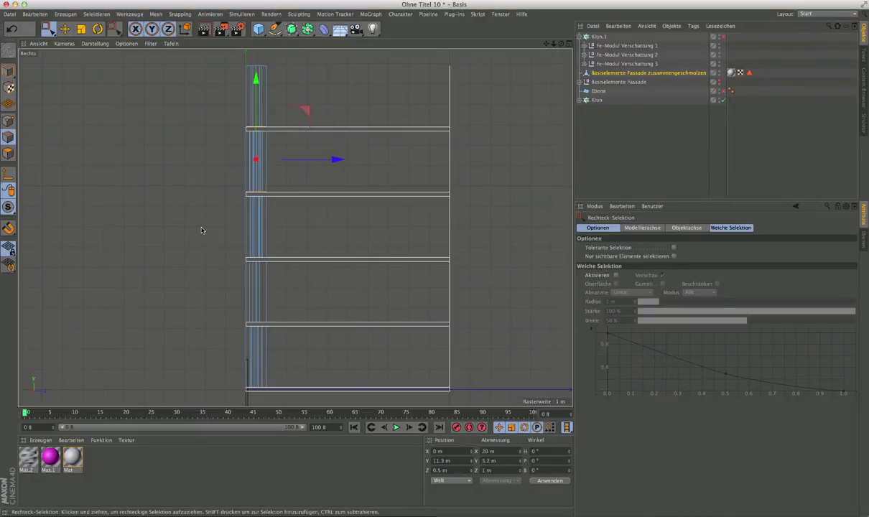
{"action": "left_click_drag", "start_coordinate": [203, 228], "coordinate": [296, 262], "text": "shift"}
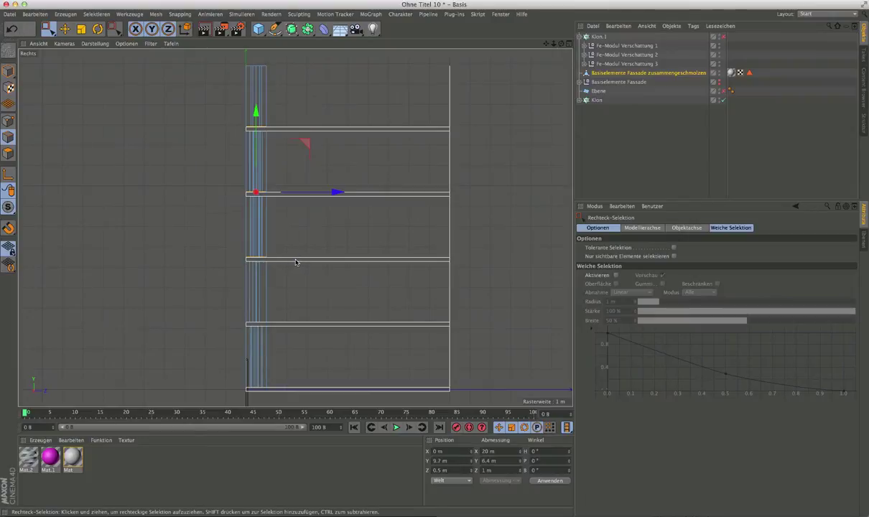
{"action": "left_click_drag", "start_coordinate": [235, 303], "coordinate": [282, 324], "text": "shift"}
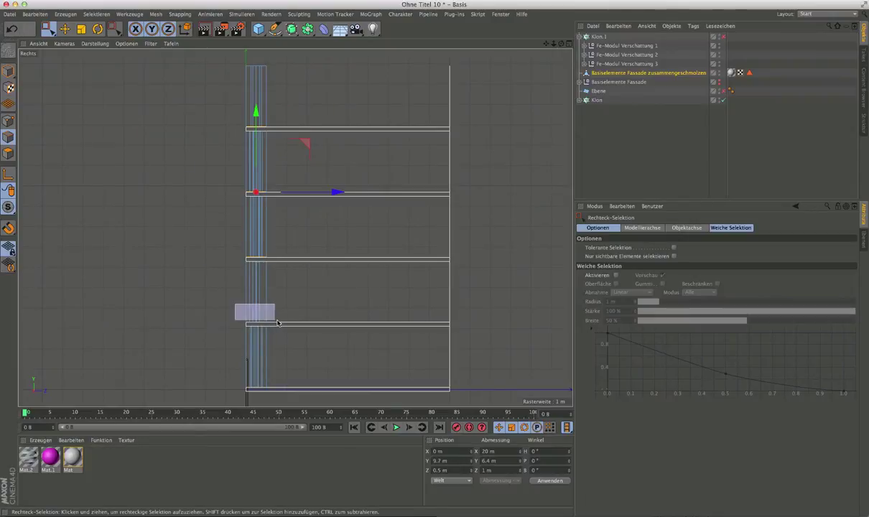
{"action": "left_click_drag", "start_coordinate": [217, 343], "coordinate": [282, 391], "text": "shift"}
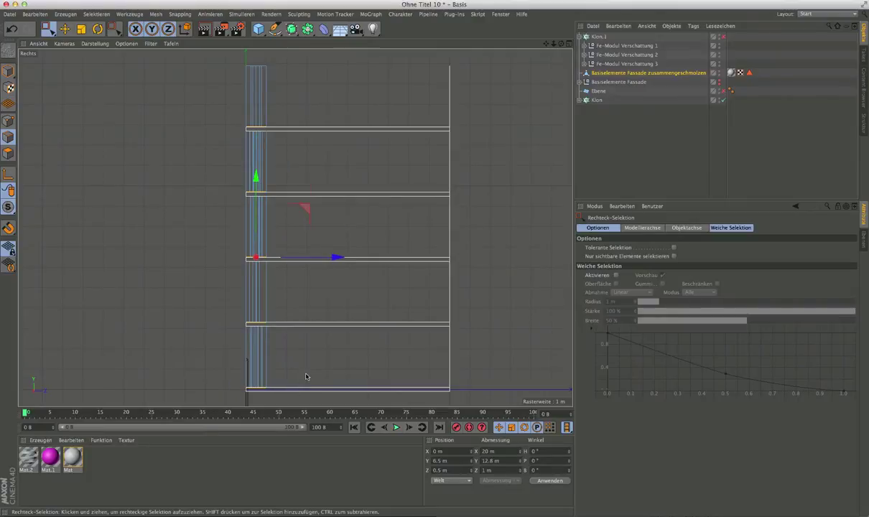
Maximise the Perspective view, moved closer to the building.
{"action": "middle_click", "coordinate": [538, 43]}
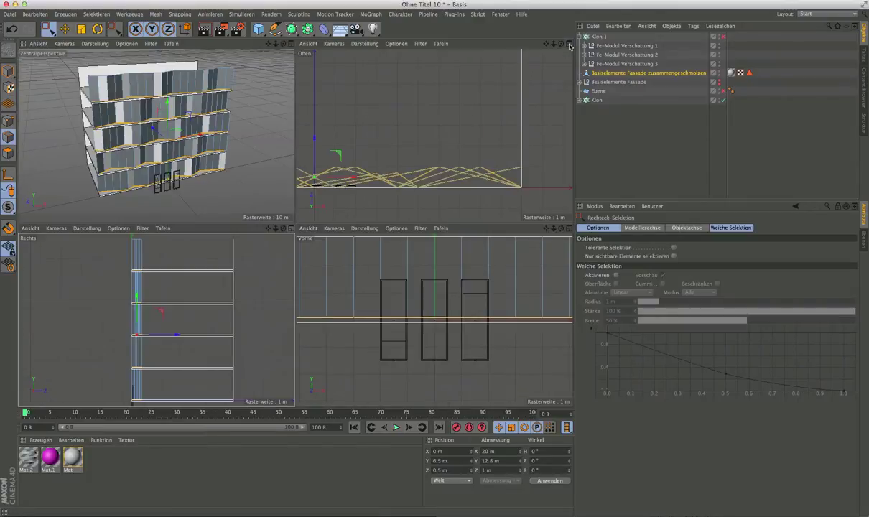
{"action": "left_click_drag", "start_coordinate": [288, 45], "coordinate": [302, 206]}
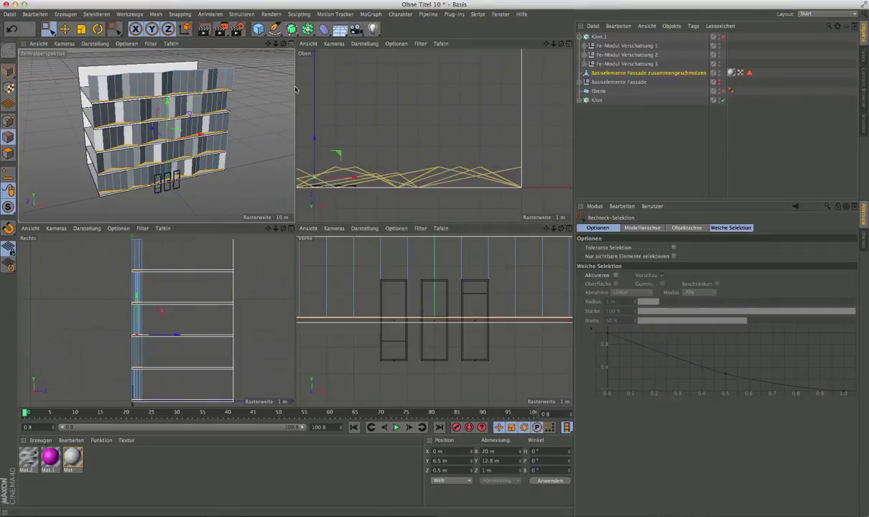
{"action": "middle_click", "coordinate": [302, 206]}
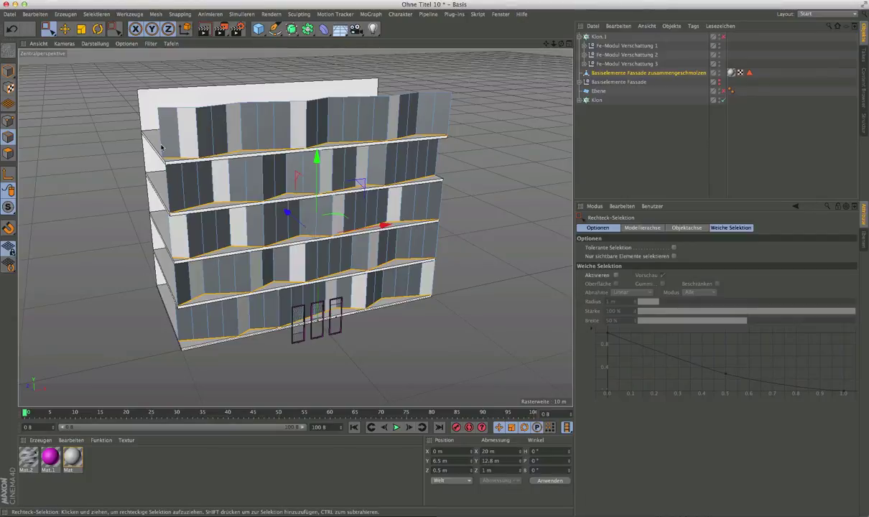
Freeze the edges with Selektieren > Selektion einfrieren into a Kanten-Auswahl tag, then select Klon.1.
{"action": "left_click", "coordinate": [97, 14]}
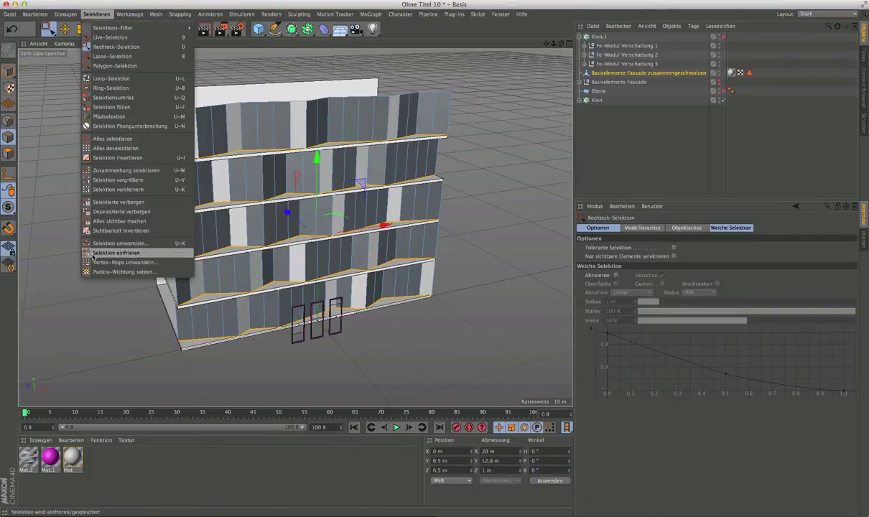
{"action": "left_click", "coordinate": [131, 256]}
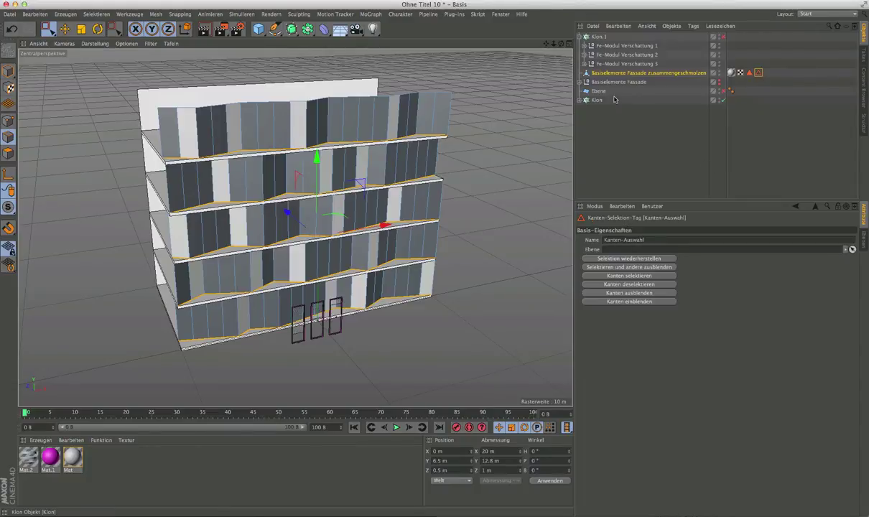
{"action": "left_click", "coordinate": [596, 36]}
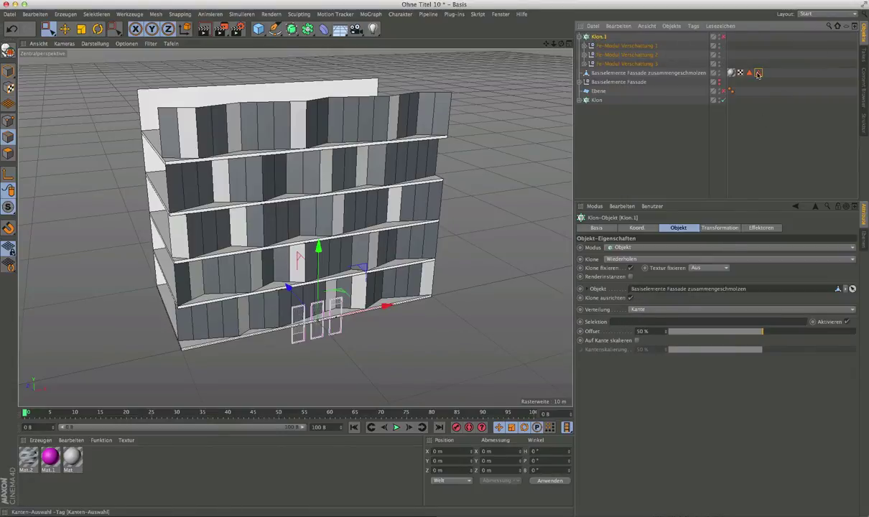
Link Kanten-Auswahl into Klon.1's Selektion field, preview the clones, then disable the cloner.
{"action": "left_click_drag", "start_coordinate": [750, 73], "coordinate": [626, 321]}
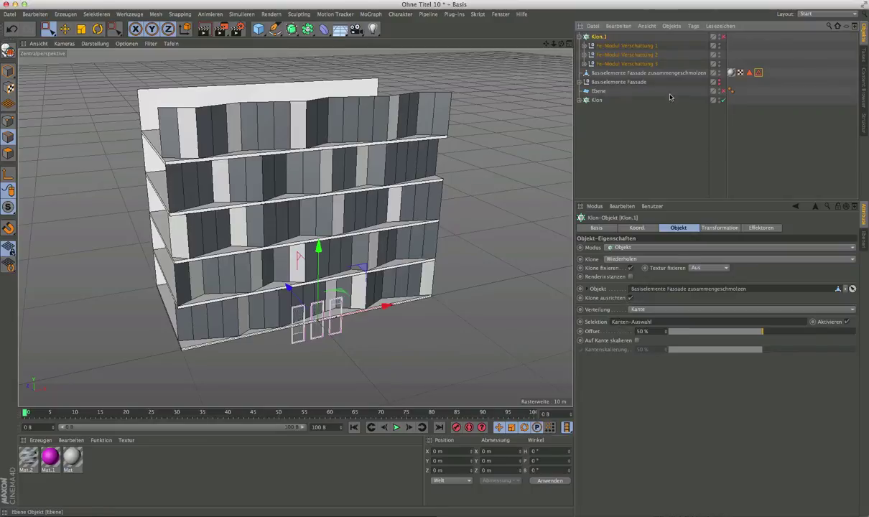
{"action": "left_click", "coordinate": [722, 37]}
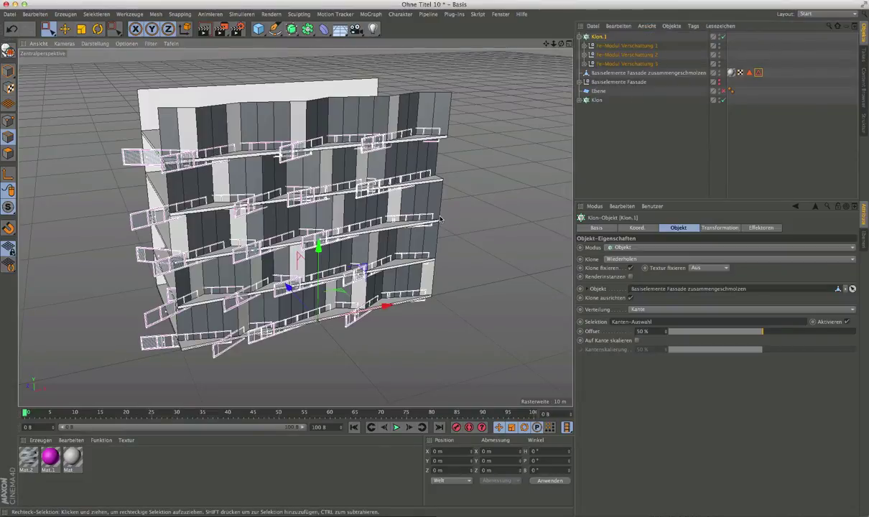
{"action": "scroll", "coordinate": [439, 219], "scroll_direction": "up", "scroll_amount": 3}
{"action": "scroll", "coordinate": [439, 219], "scroll_direction": "up", "scroll_amount": 3}
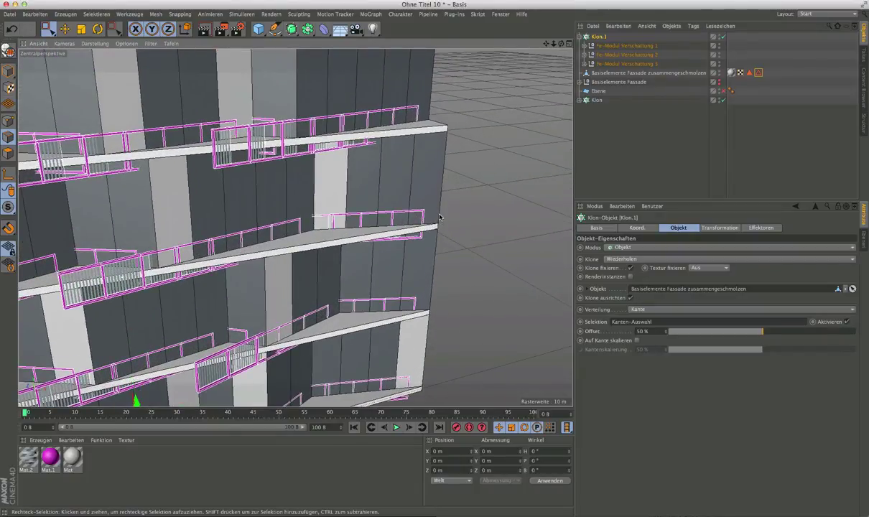
{"action": "scroll", "coordinate": [440, 217], "scroll_direction": "down", "scroll_amount": 2}
{"action": "scroll", "coordinate": [439, 217], "scroll_direction": "down", "scroll_amount": 2}
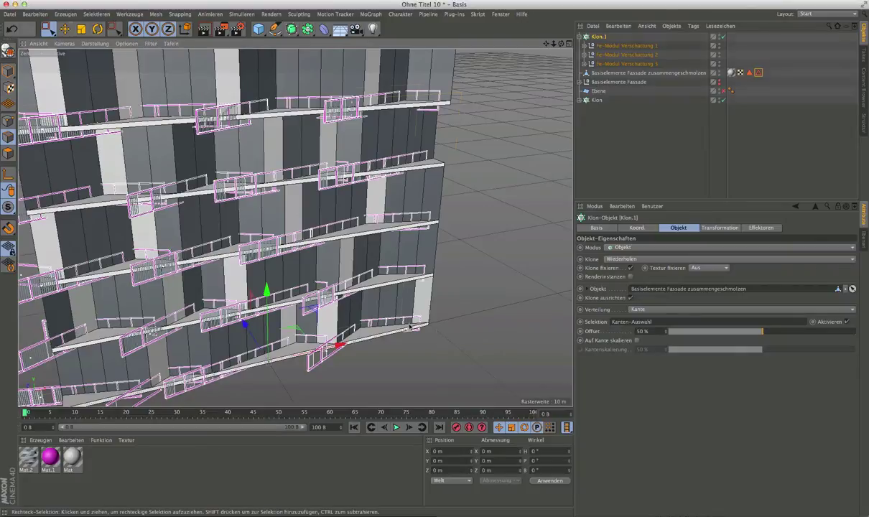
{"action": "left_click", "coordinate": [635, 39]}
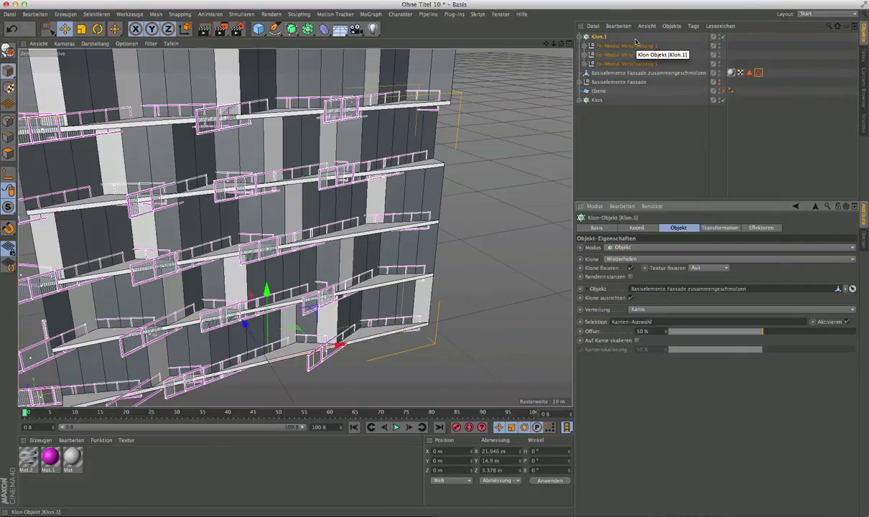
{"action": "left_click", "coordinate": [722, 36]}
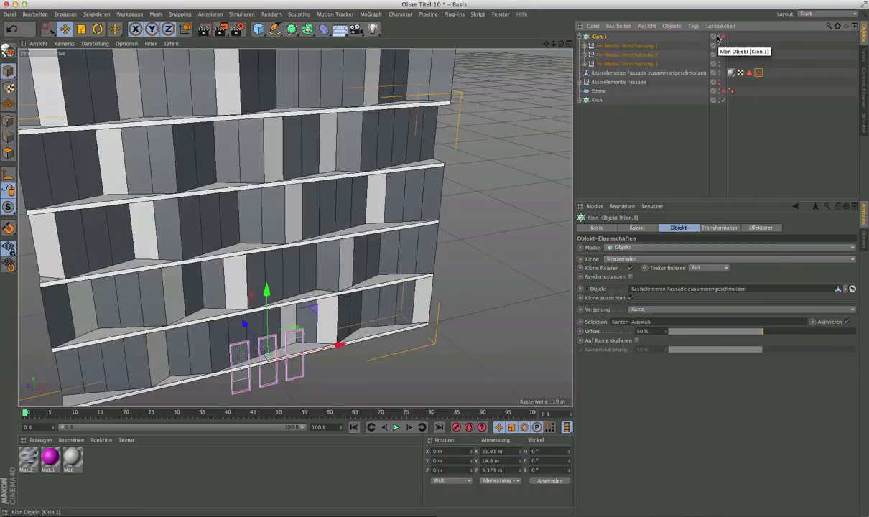
Rotate Fe-Modul Verschattung 3 to -90° bank with the Rotate tool.
{"action": "left_click", "coordinate": [629, 64]}
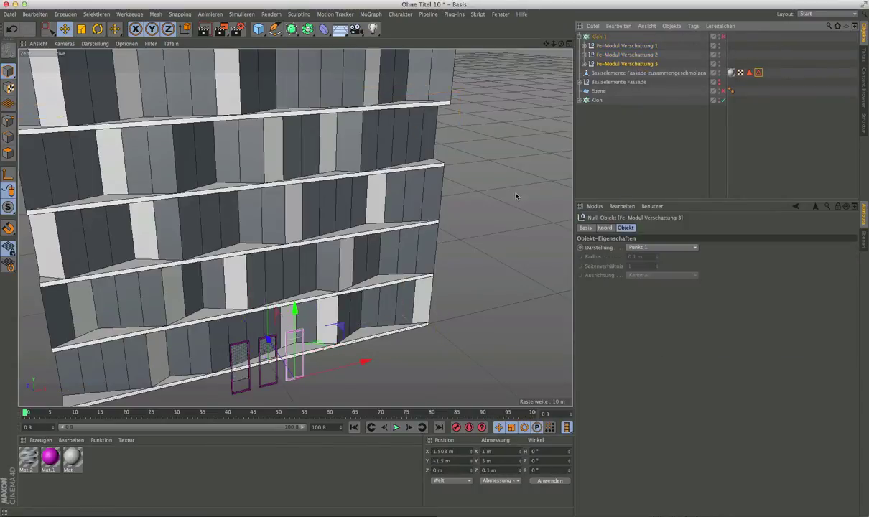
{"action": "scroll", "coordinate": [294, 385], "scroll_direction": "up", "scroll_amount": 2}
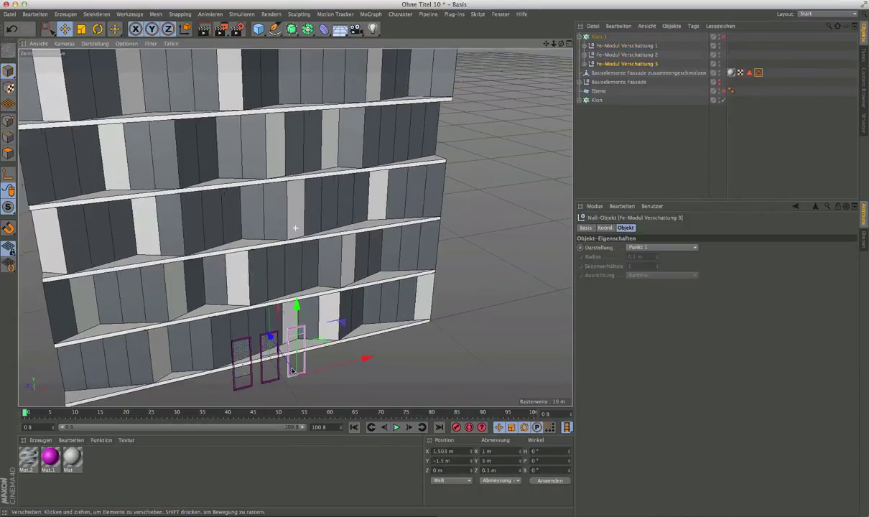
{"action": "scroll", "coordinate": [323, 363], "scroll_direction": "up", "scroll_amount": 3}
{"action": "scroll", "coordinate": [359, 337], "scroll_direction": "up", "scroll_amount": 2}
{"action": "scroll", "coordinate": [391, 316], "scroll_direction": "up", "scroll_amount": 3}
{"action": "scroll", "coordinate": [401, 308], "scroll_direction": "up", "scroll_amount": 1}
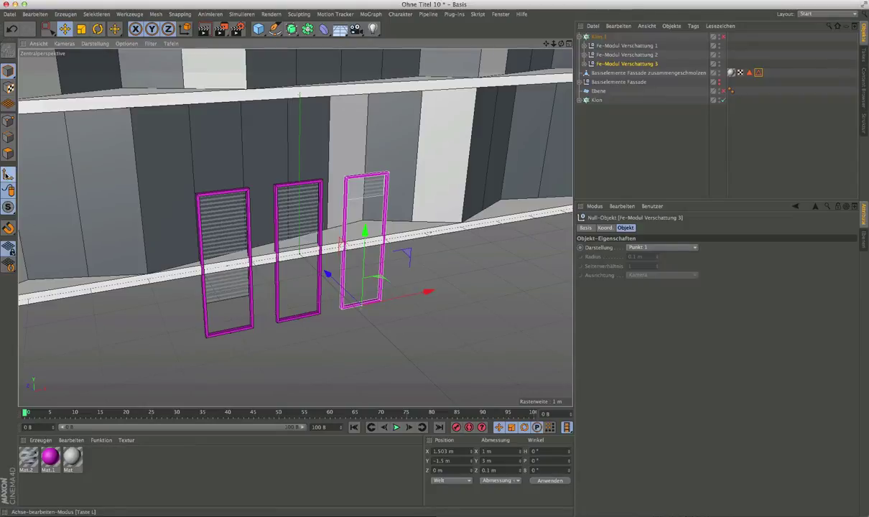
{"action": "left_click", "coordinate": [97, 29]}
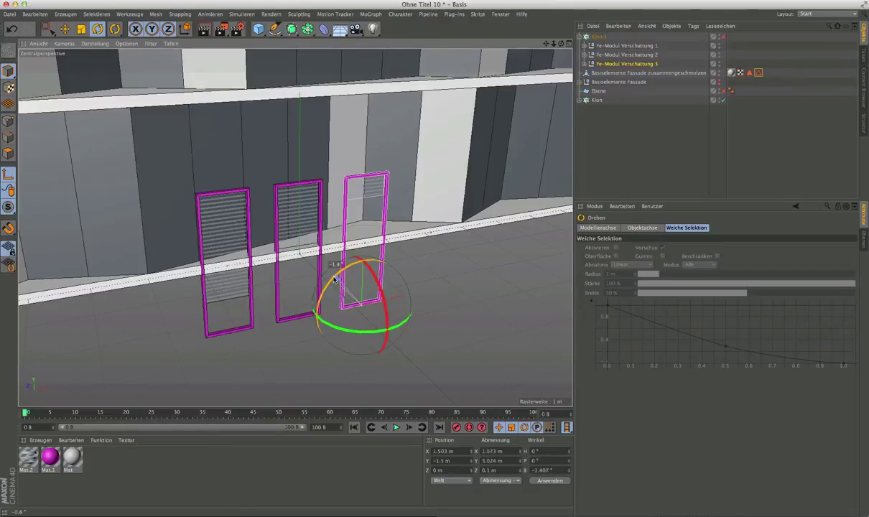
{"action": "left_click_drag", "start_coordinate": [327, 288], "coordinate": [320, 342]}
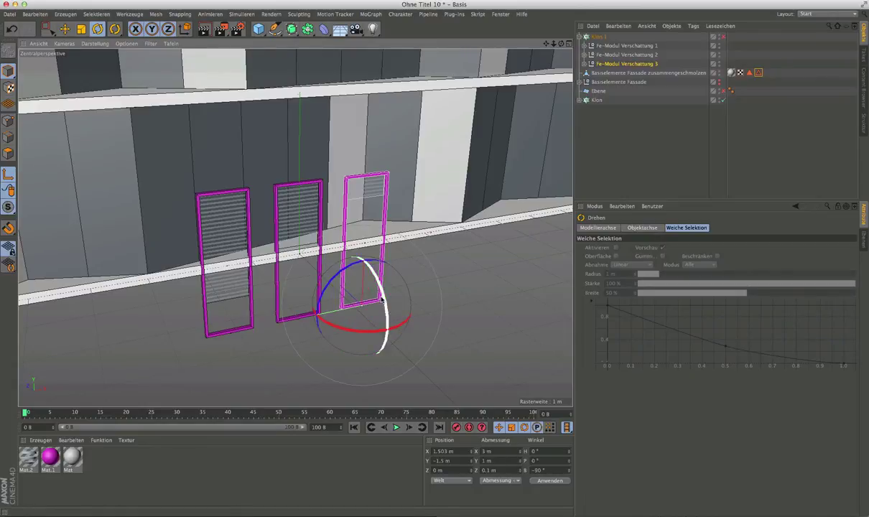
{"action": "scroll", "coordinate": [356, 301], "scroll_direction": "up", "scroll_amount": 2}
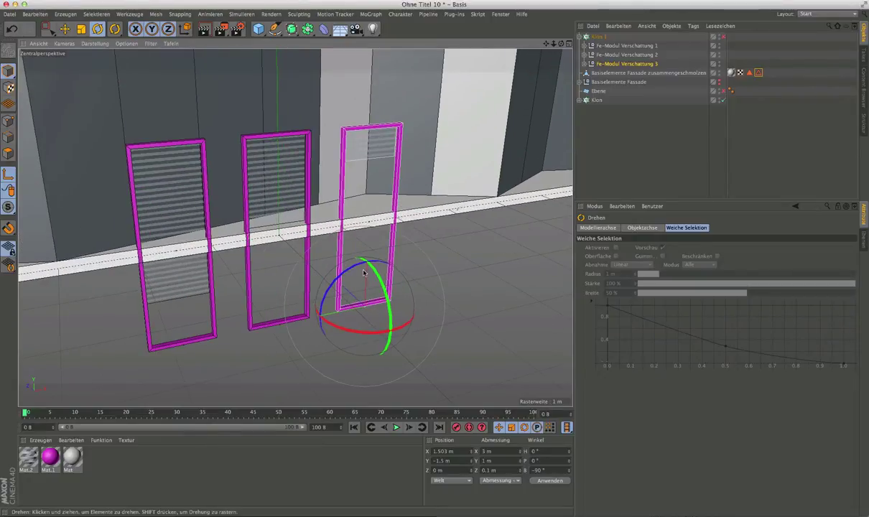
Rotate Fe-Modul Verschattung 2 and 1 to -90° bank as well.
{"action": "left_click", "coordinate": [626, 55]}
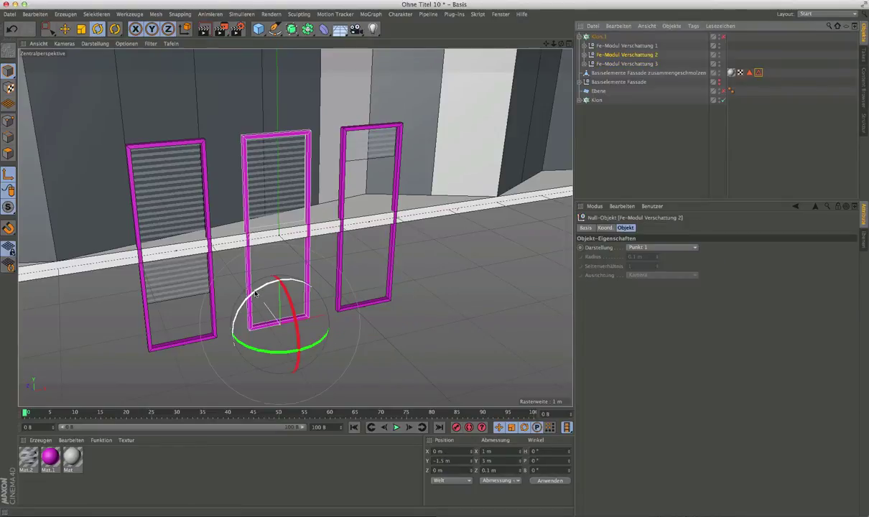
{"action": "mouse_move", "coordinate": [244, 278]}
{"action": "left_mouse_down"}
{"action": "mouse_move", "coordinate": [253, 294]}
{"action": "mouse_move", "coordinate": [243, 359]}
{"action": "left_mouse_up"}
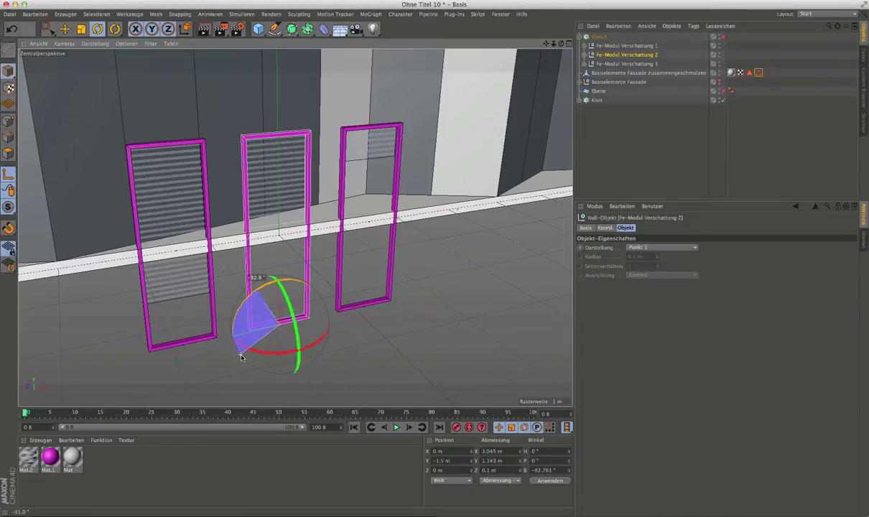
{"action": "left_click_drag", "start_coordinate": [243, 359], "coordinate": [238, 346]}
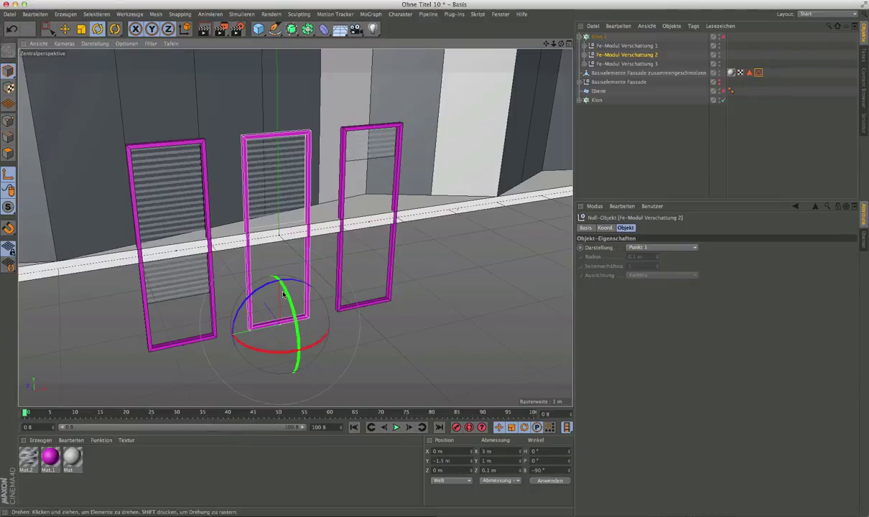
{"action": "left_click", "coordinate": [623, 46]}
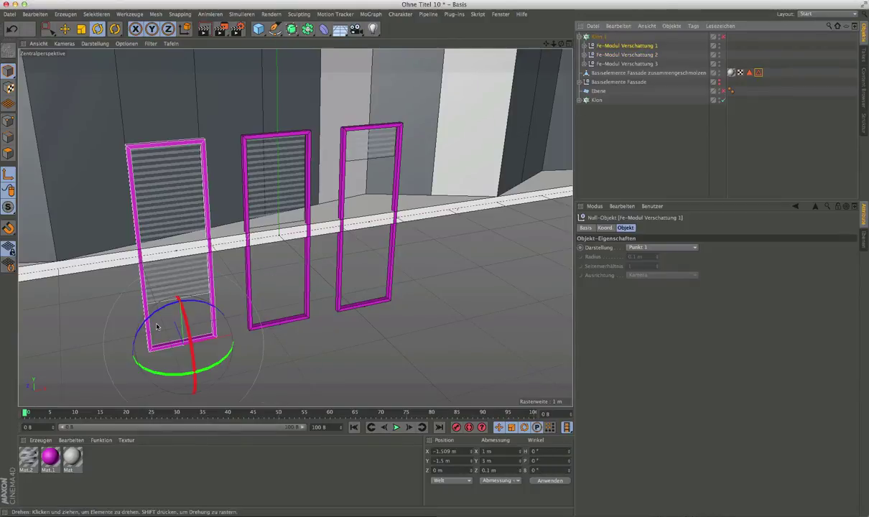
{"action": "mouse_move", "coordinate": [150, 297]}
{"action": "left_mouse_down"}
{"action": "mouse_move", "coordinate": [154, 314]}
{"action": "mouse_move", "coordinate": [132, 382]}
{"action": "left_mouse_up"}
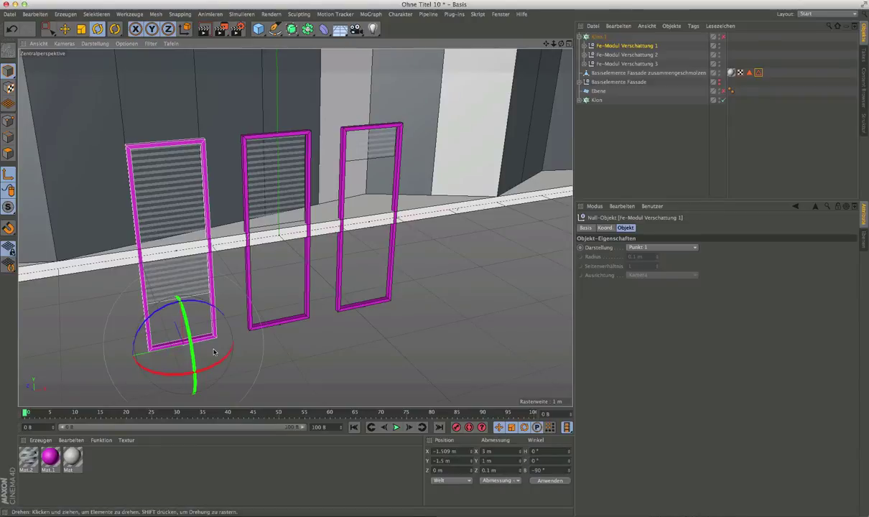
Re-enable Klon.1 so the frames spread over the facade, then select the cloner.
{"action": "scroll", "coordinate": [216, 334], "scroll_direction": "down", "scroll_amount": 3}
{"action": "scroll", "coordinate": [244, 324], "scroll_direction": "down", "scroll_amount": 3}
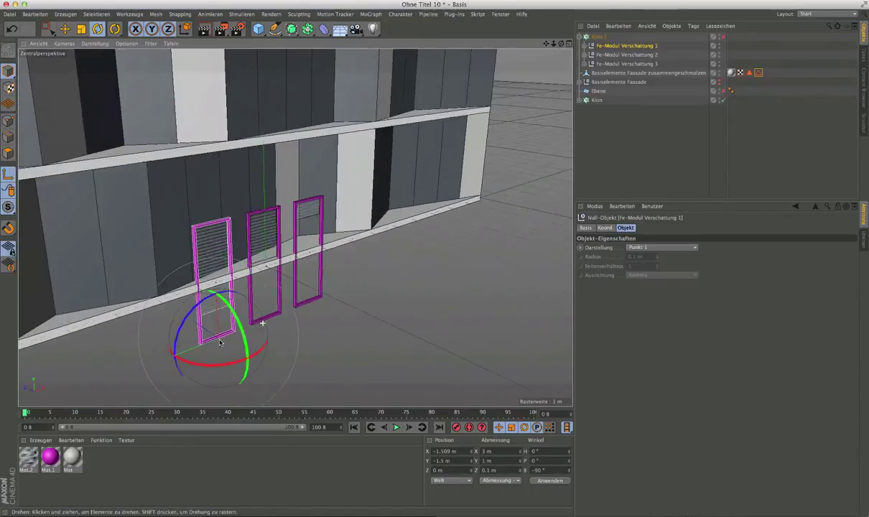
{"action": "scroll", "coordinate": [254, 321], "scroll_direction": "down", "scroll_amount": 2}
{"action": "middle_click_drag", "start_coordinate": [254, 320], "coordinate": [271, 303], "text": "alt"}
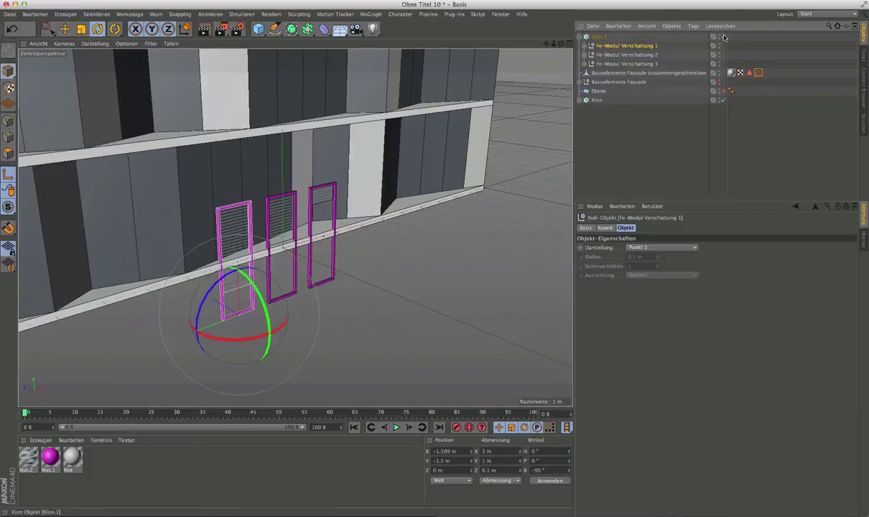
{"action": "left_click", "coordinate": [724, 37]}
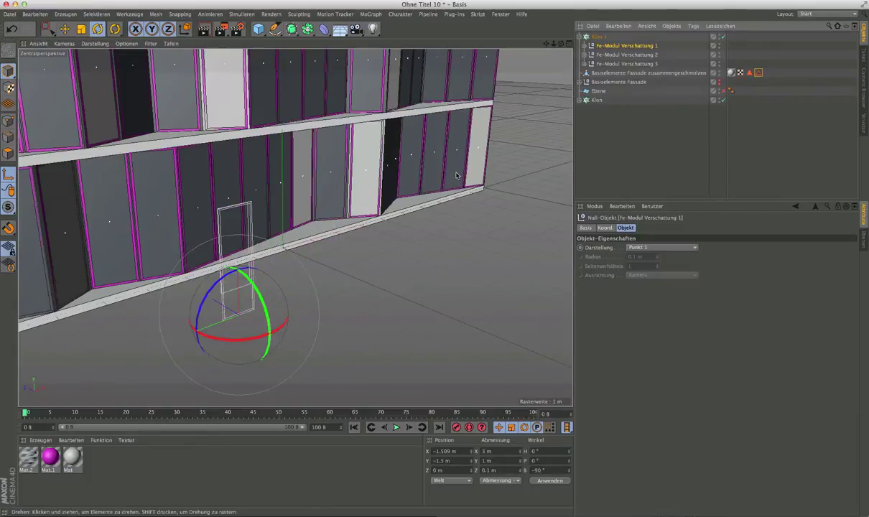
{"action": "scroll", "coordinate": [261, 157], "scroll_direction": "up", "scroll_amount": 2}
{"action": "scroll", "coordinate": [261, 158], "scroll_direction": "up", "scroll_amount": 2}
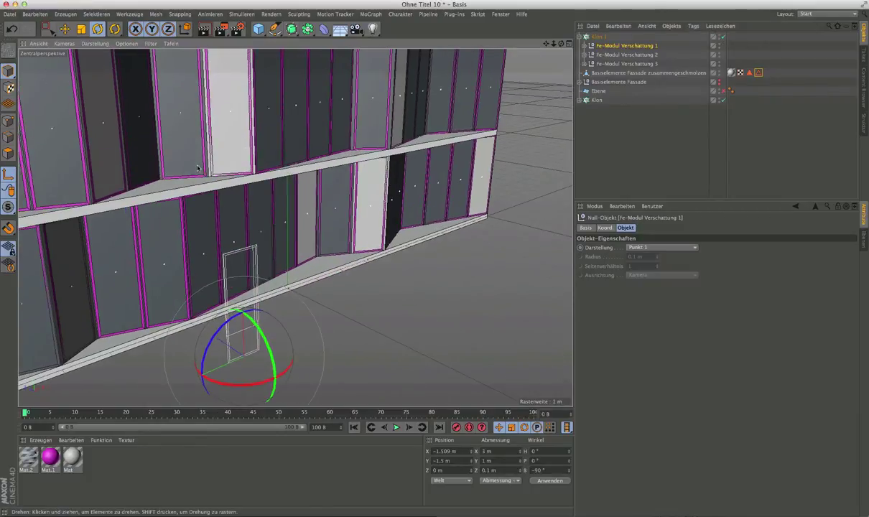
{"action": "scroll", "coordinate": [260, 156], "scroll_direction": "up", "scroll_amount": 2}
{"action": "scroll", "coordinate": [260, 154], "scroll_direction": "up", "scroll_amount": 3}
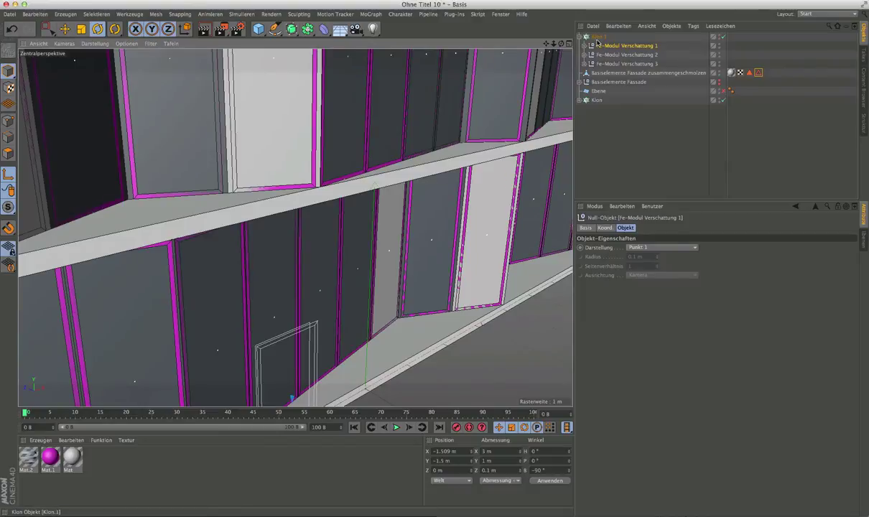
{"action": "left_click", "coordinate": [597, 36]}
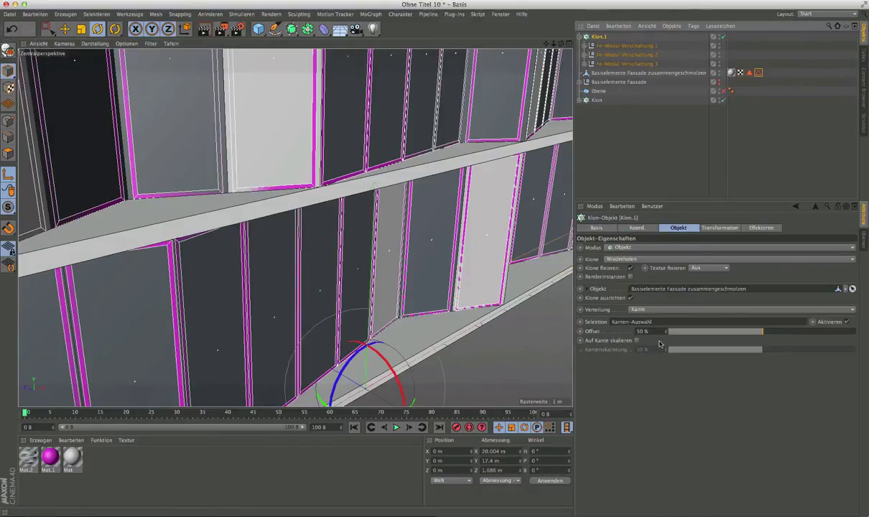
Enable edge scaling and raise Kantenskalierung from 50% to 100%, then inspect the facade corner.
{"action": "left_click", "coordinate": [636, 340]}
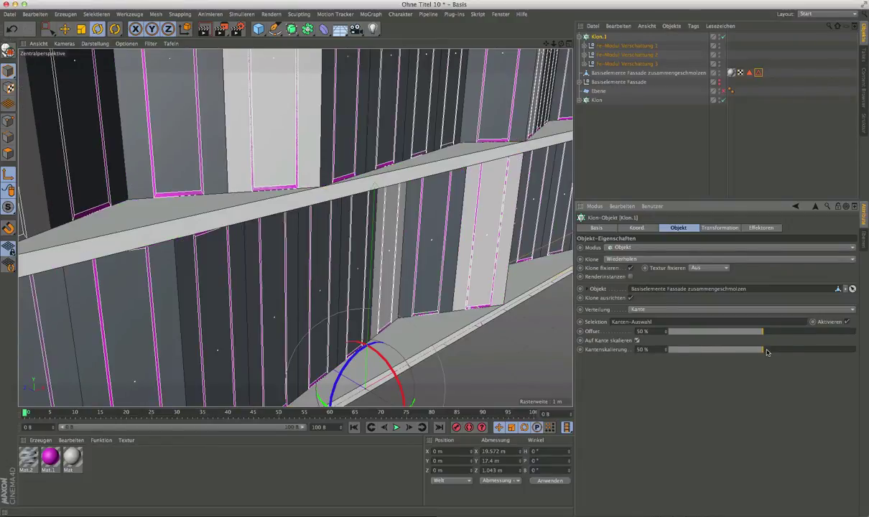
{"action": "left_click_drag", "start_coordinate": [767, 352], "coordinate": [868, 350]}
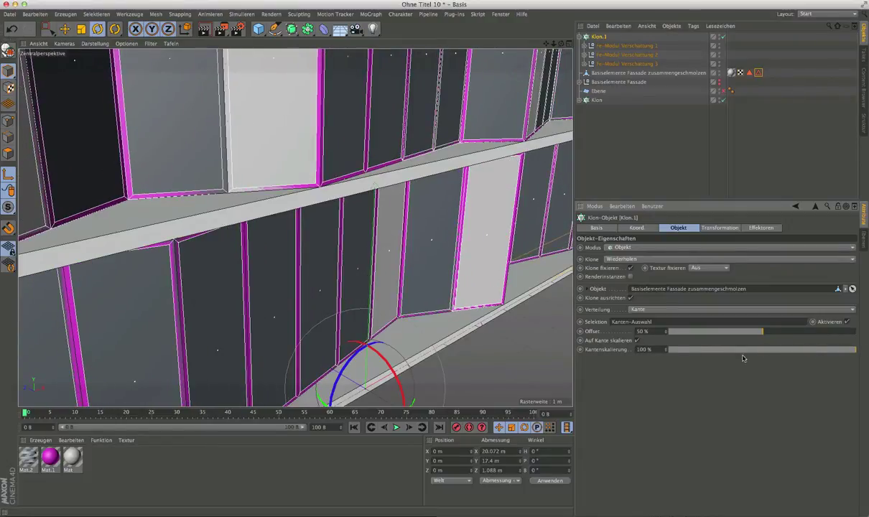
{"action": "mouse_move", "coordinate": [237, 201]}
{"action": "left_mouse_down", "text": "alt"}
{"action": "mouse_move", "coordinate": [175, 206]}
{"action": "mouse_move", "coordinate": [155, 194]}
{"action": "mouse_move", "coordinate": [302, 188]}
{"action": "left_mouse_up", "text": "alt"}
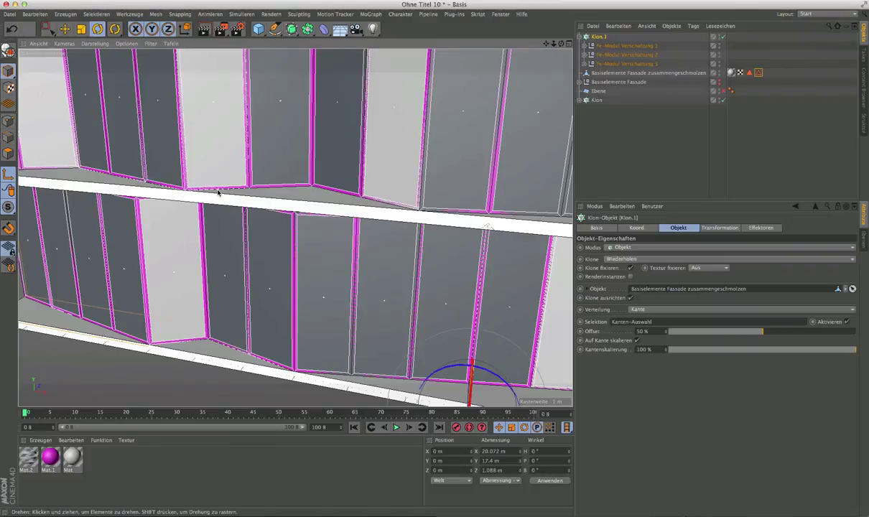
{"action": "left_click_drag", "start_coordinate": [225, 191], "coordinate": [210, 197], "text": "alt"}
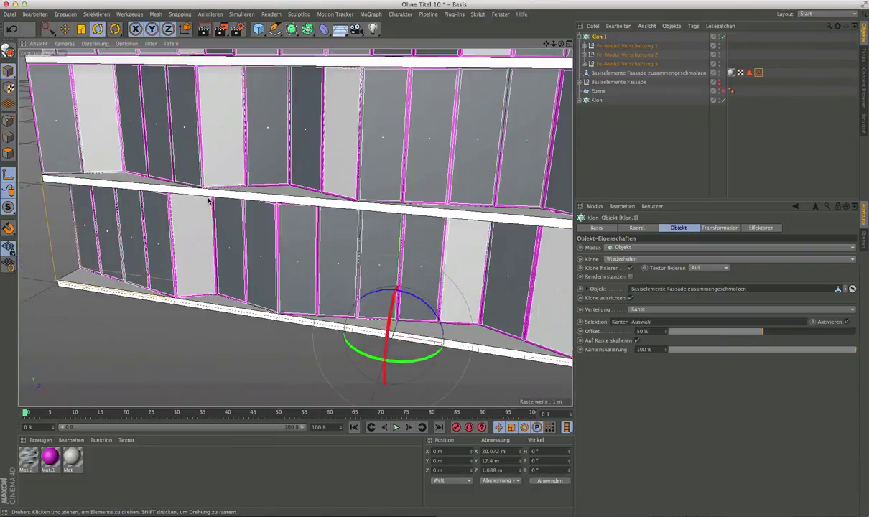
{"action": "left_click_drag", "start_coordinate": [420, 213], "coordinate": [81, 213], "text": "alt"}
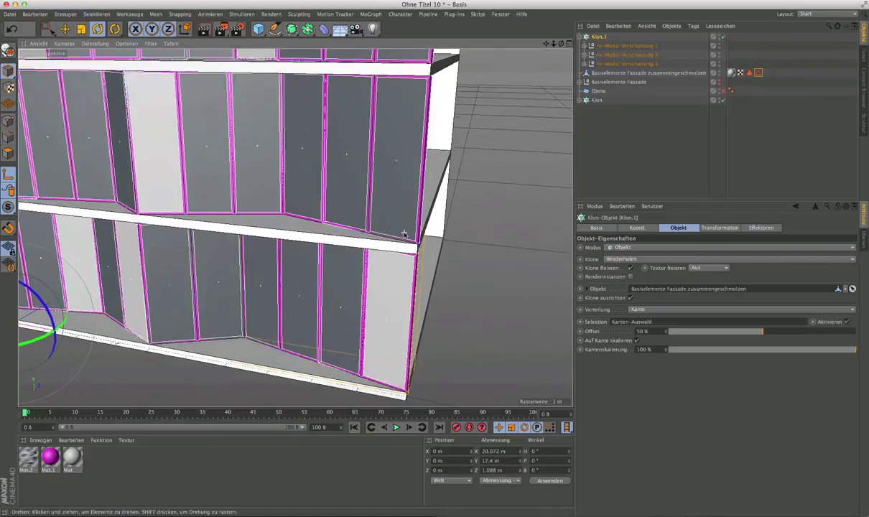
{"action": "left_click_drag", "start_coordinate": [335, 238], "coordinate": [363, 230], "text": "alt"}
{"action": "right_click_drag", "start_coordinate": [406, 225], "coordinate": [468, 235], "text": "alt"}
{"action": "left_click_drag", "start_coordinate": [468, 235], "coordinate": [483, 234], "text": "alt"}
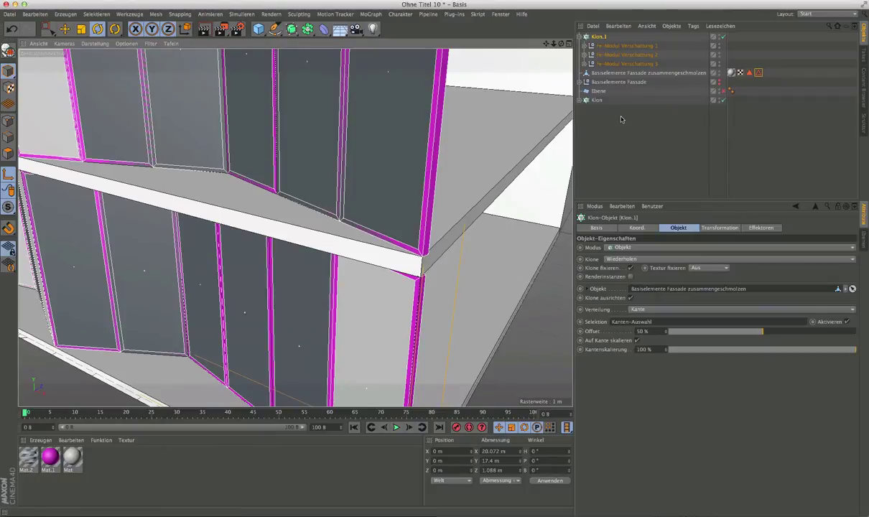
Select the merged facade object and create a new default material, Mat.3.
{"action": "left_click", "coordinate": [588, 73]}
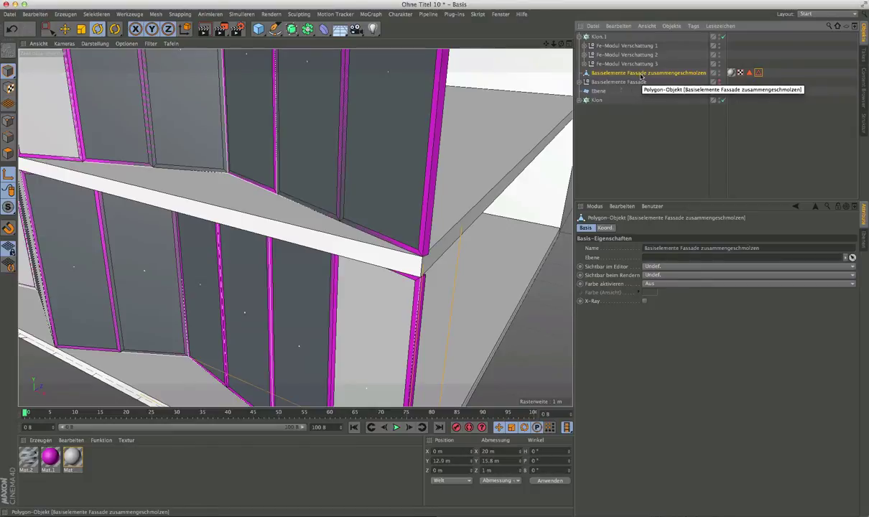
{"action": "mouse_move", "coordinate": [421, 234]}
{"action": "left_mouse_down"}
{"action": "mouse_move", "coordinate": [262, 148]}
{"action": "mouse_move", "coordinate": [253, 157]}
{"action": "left_mouse_up"}
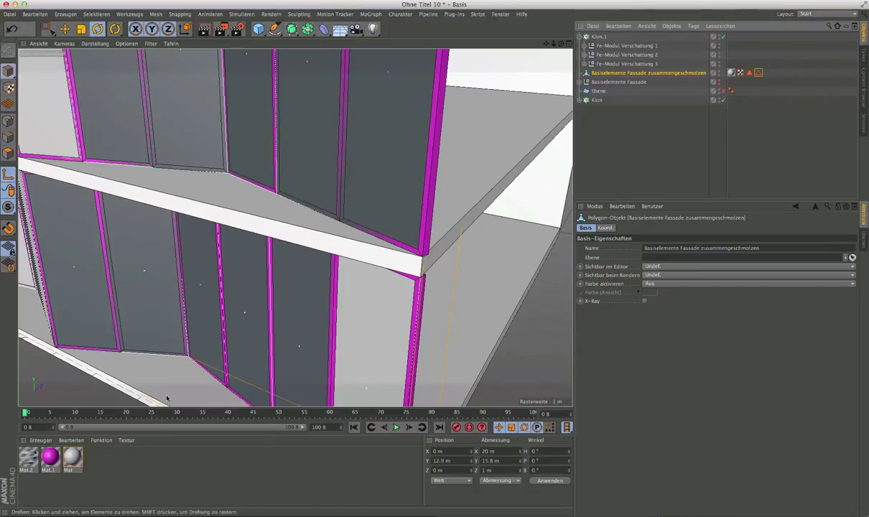
{"action": "left_click", "coordinate": [41, 441]}
{"action": "left_click", "coordinate": [58, 361]}
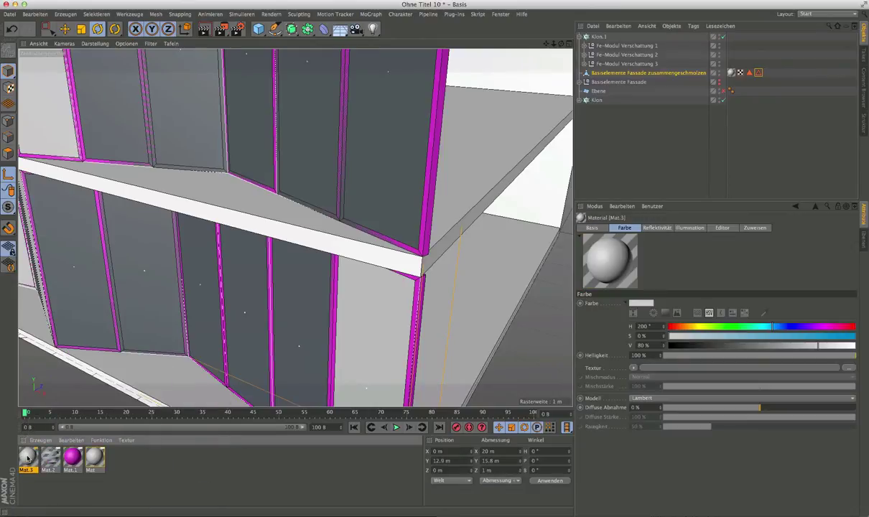
Enable transparency on Mat.3 with a mint tint (H 167.474°, S 50 %, V 89 %).
{"action": "double_click", "coordinate": [34, 453]}
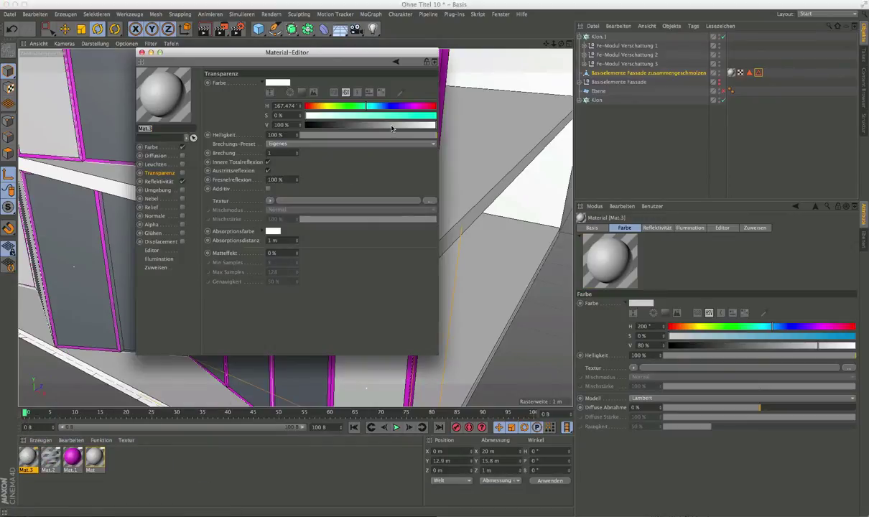
{"action": "left_click", "coordinate": [377, 115]}
{"action": "left_click", "coordinate": [421, 125]}
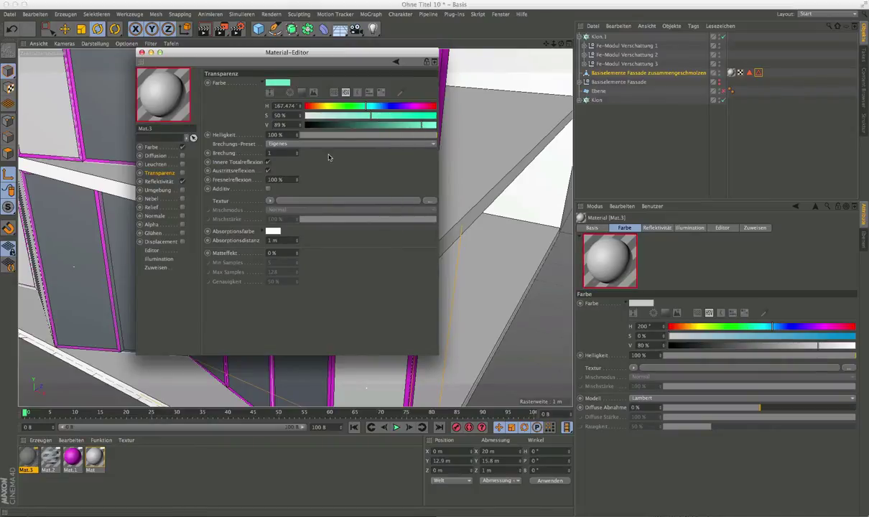
{"action": "left_click", "coordinate": [182, 173]}
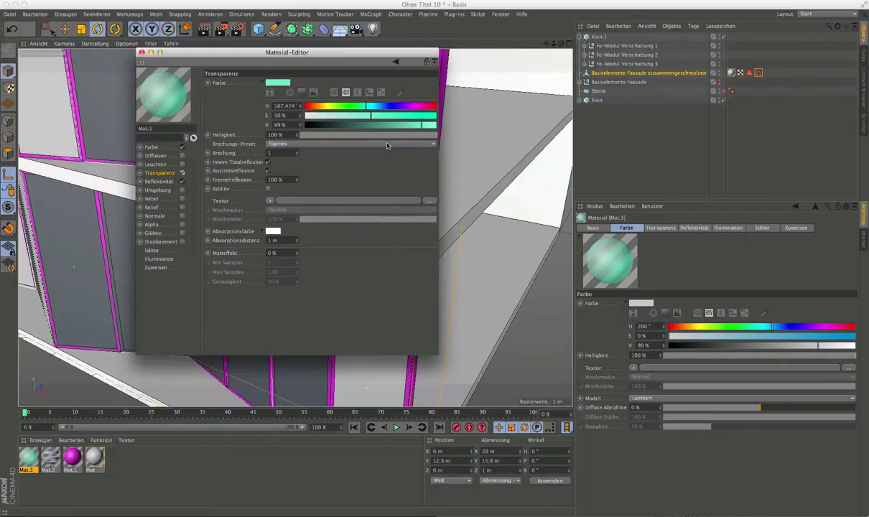
{"action": "left_click", "coordinate": [142, 53]}
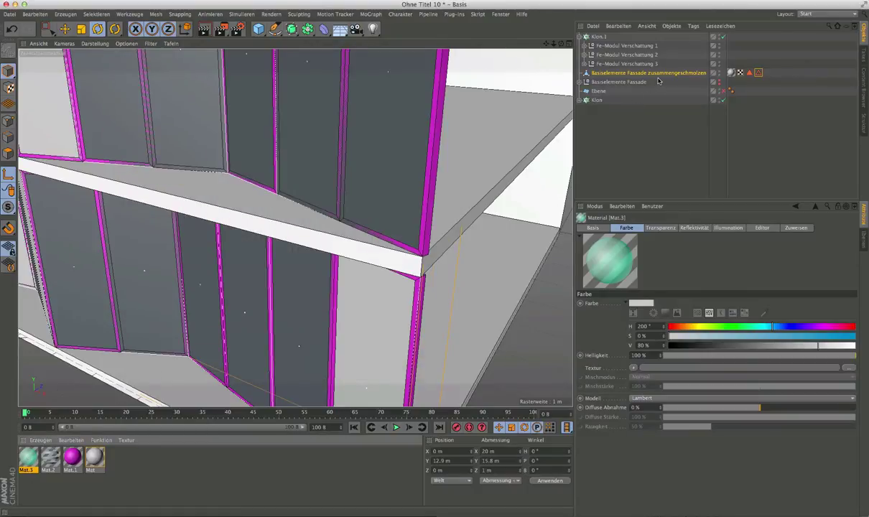
Apply Mat.3 to 'Basiselemente Fassade zusammengeschmolzen' as glass.
{"action": "left_click_drag", "start_coordinate": [662, 75], "coordinate": [665, 74]}
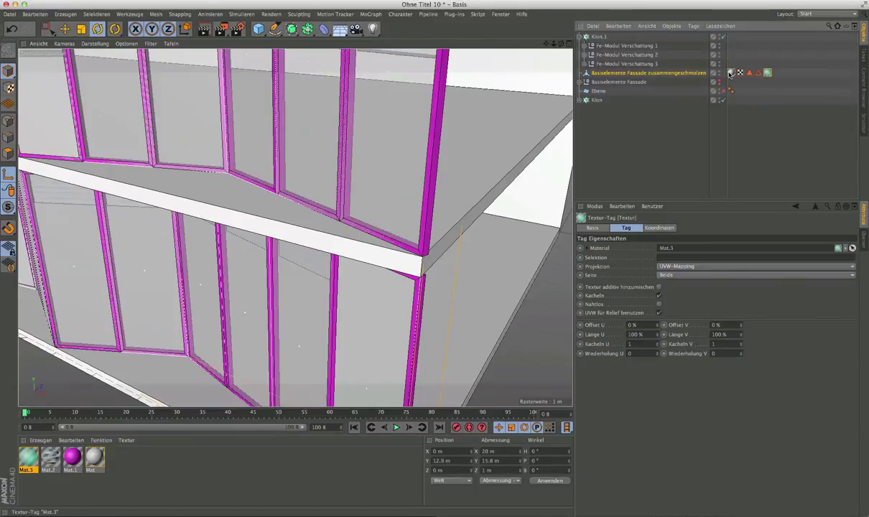
{"action": "left_click_drag", "start_coordinate": [493, 224], "coordinate": [380, 275], "text": "alt"}
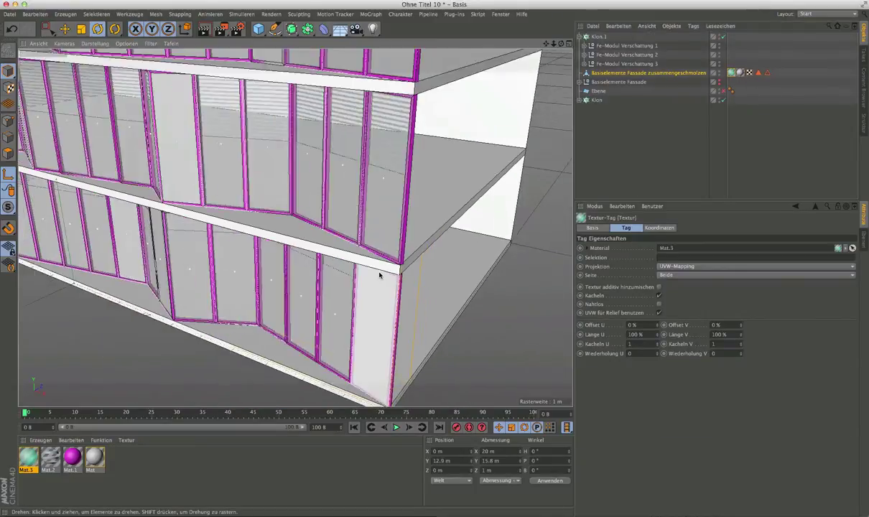
{"action": "scroll", "coordinate": [380, 275], "scroll_direction": "down", "scroll_amount": 2}
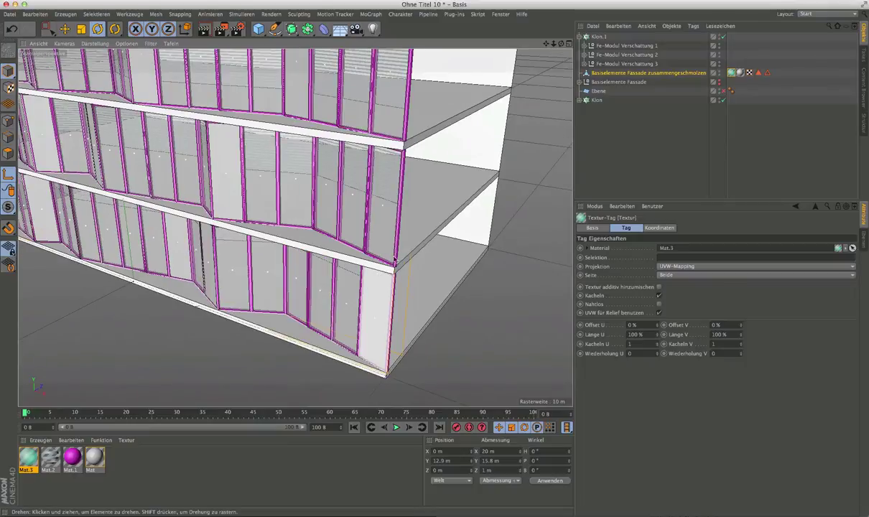
Hide the Klon.1 window modules in the viewport and expand the first Fe-Modul Verschattung group.
{"action": "left_click", "coordinate": [723, 37]}
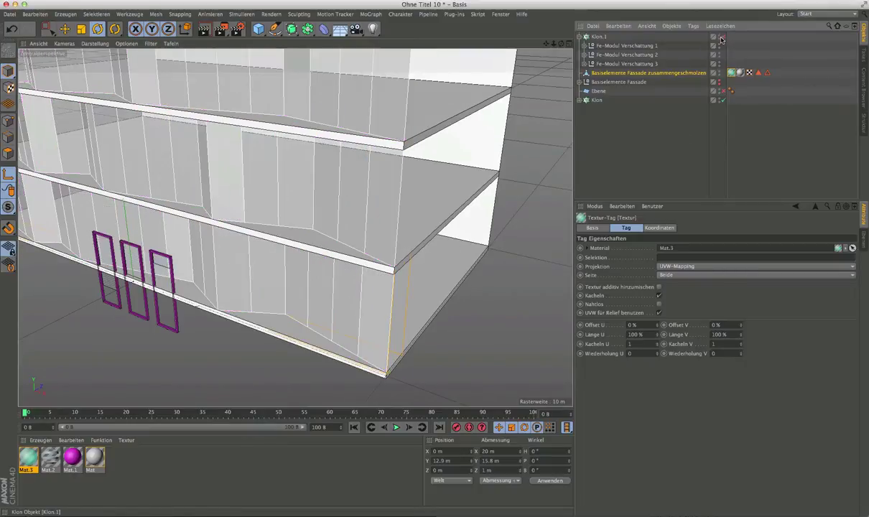
{"action": "left_click", "coordinate": [647, 137]}
{"action": "mouse_move", "coordinate": [80, 85]}
{"action": "left_mouse_down", "text": "alt"}
{"action": "mouse_move", "coordinate": [343, 286]}
{"action": "mouse_move", "coordinate": [340, 237]}
{"action": "left_mouse_up", "text": "alt"}
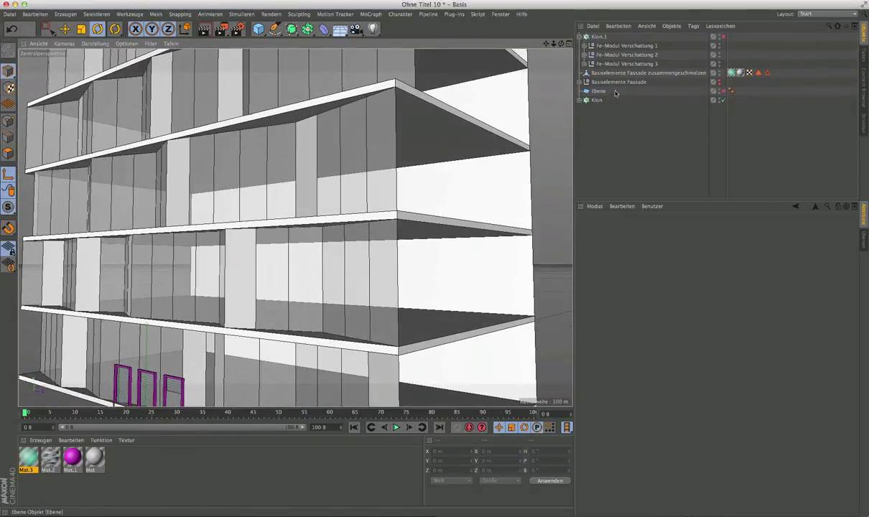
{"action": "left_click", "coordinate": [638, 73]}
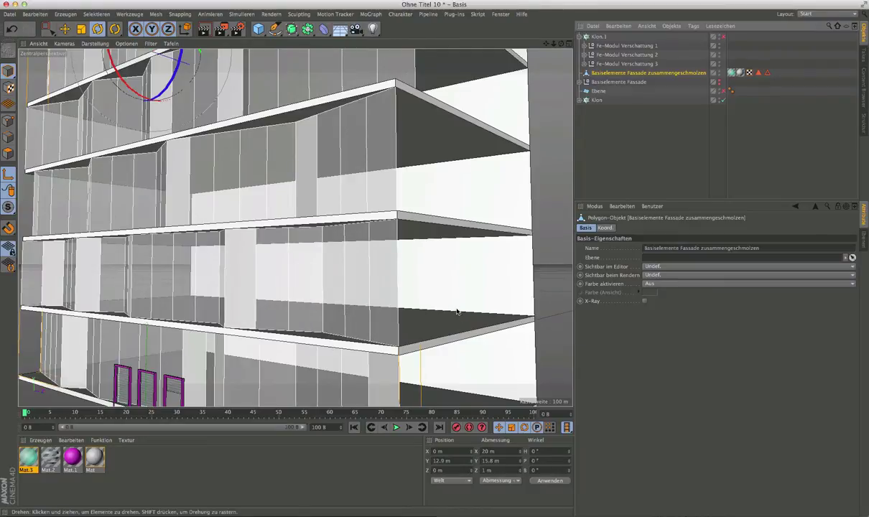
{"action": "left_click_drag", "start_coordinate": [441, 210], "coordinate": [402, 238], "text": "alt"}
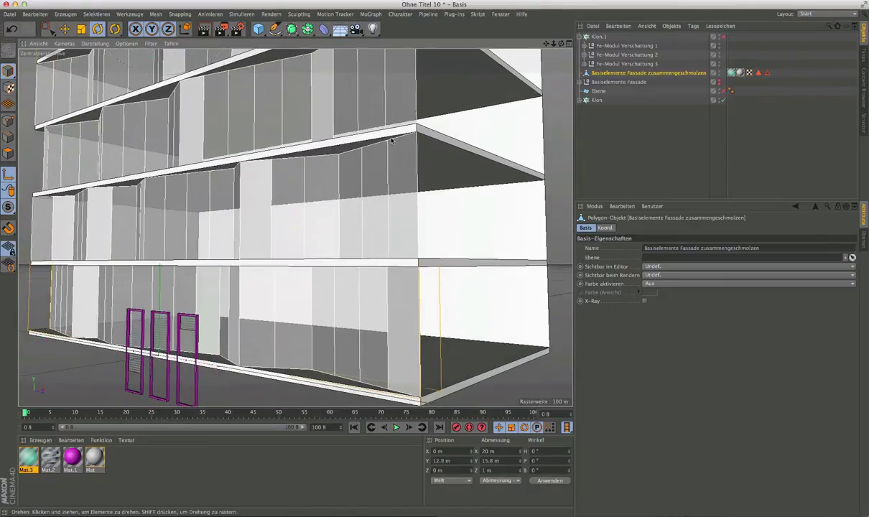
{"action": "left_click", "coordinate": [585, 64]}
Delete the Fe Glas object from each of the three Fe-Modul Verschattung groups.
{"action": "left_click", "coordinate": [584, 45]}
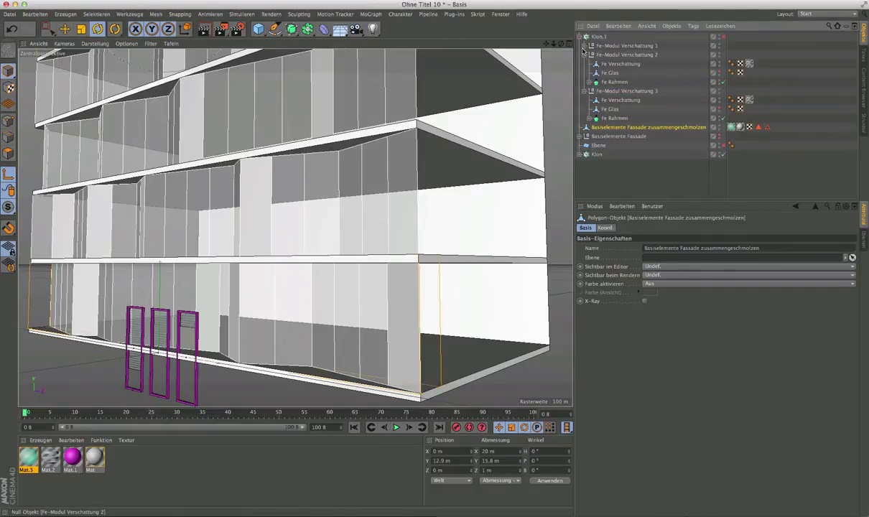
{"action": "left_click", "coordinate": [584, 82]}
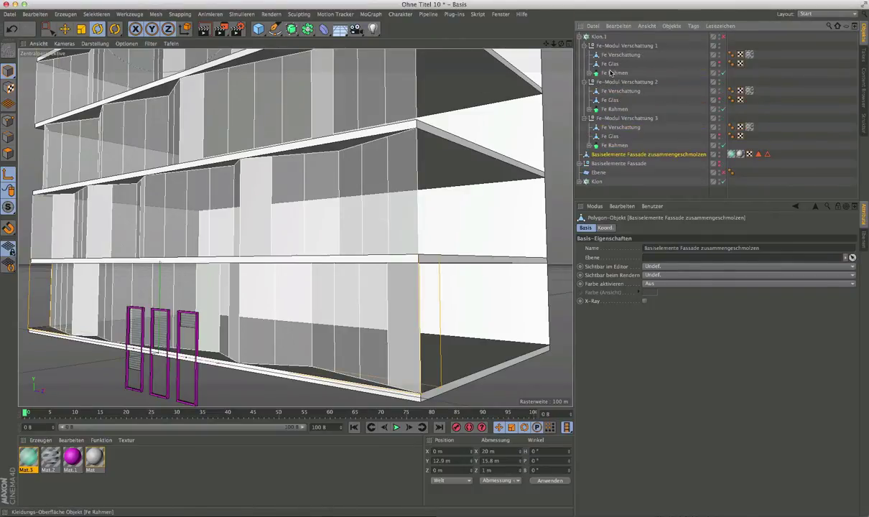
{"action": "left_click", "coordinate": [611, 64]}
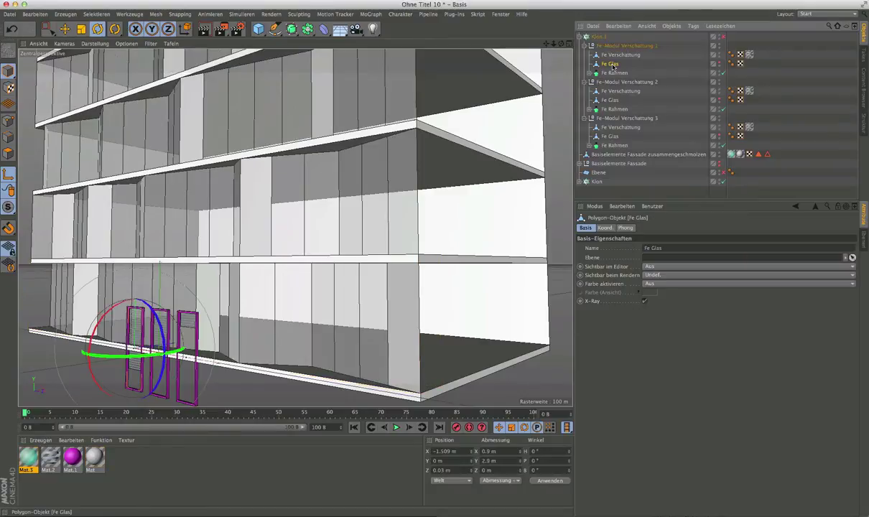
{"action": "key", "text": "Delete"}
{"action": "left_click", "coordinate": [609, 91]}
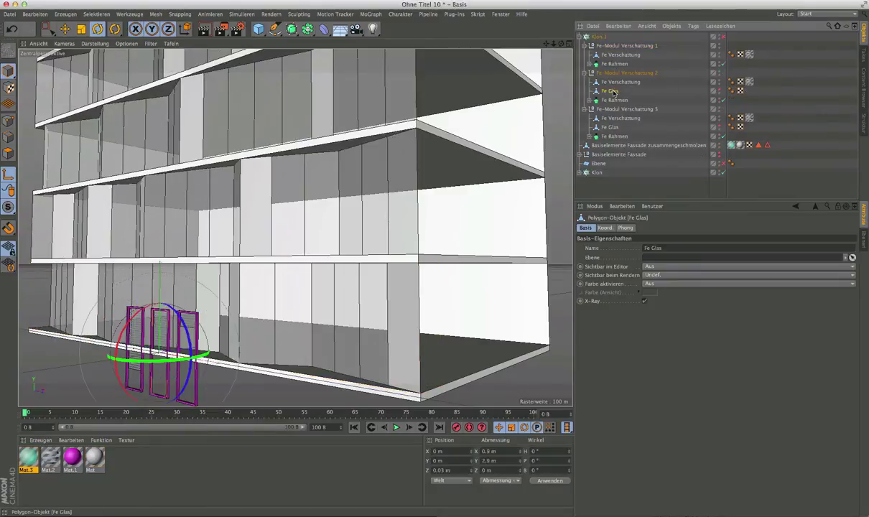
{"action": "key", "text": "Delete"}
{"action": "left_click", "coordinate": [610, 118]}
{"action": "key", "text": "Delete"}
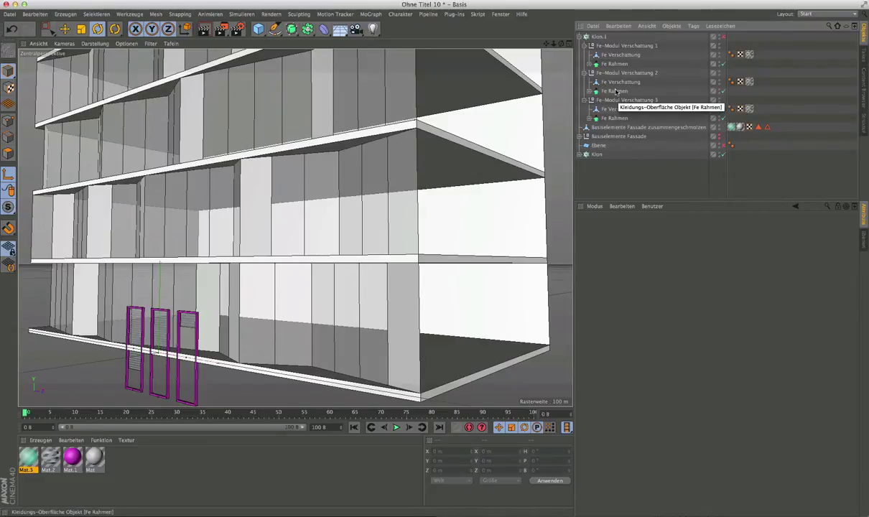
Make Klon.1 visible in the viewport again and select it.
{"action": "left_click", "coordinate": [724, 35]}
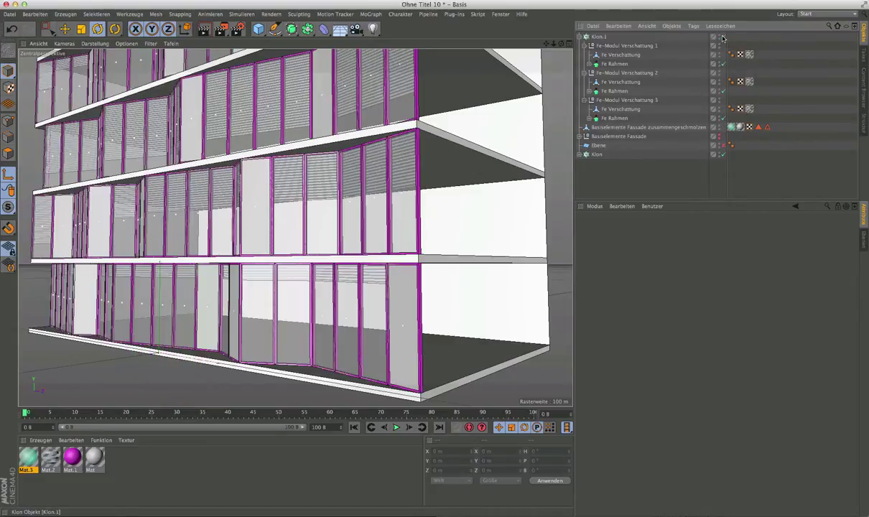
{"action": "scroll", "coordinate": [407, 404], "scroll_direction": "up", "scroll_amount": 2}
{"action": "scroll", "coordinate": [413, 395], "scroll_direction": "up", "scroll_amount": 3}
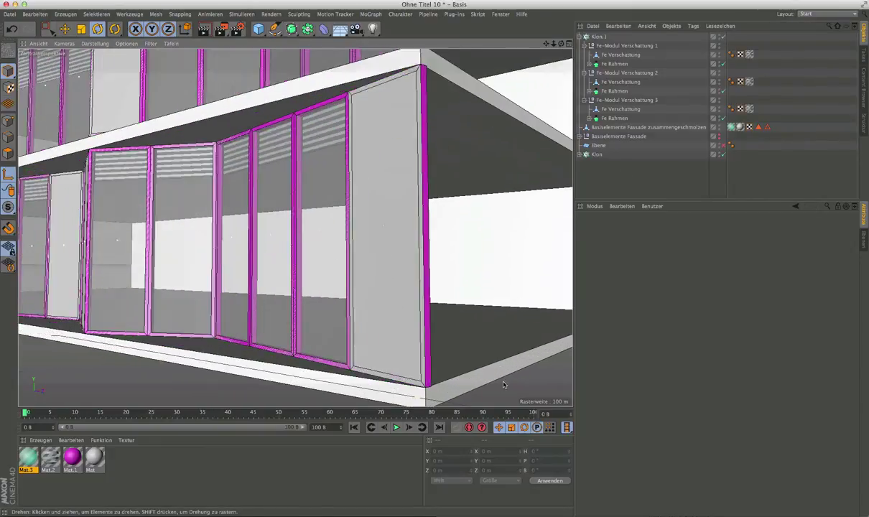
{"action": "scroll", "coordinate": [421, 384], "scroll_direction": "up", "scroll_amount": 3}
{"action": "scroll", "coordinate": [426, 375], "scroll_direction": "up", "scroll_amount": 2}
{"action": "scroll", "coordinate": [427, 375], "scroll_direction": "up", "scroll_amount": 2}
{"action": "scroll", "coordinate": [426, 370], "scroll_direction": "up", "scroll_amount": 2}
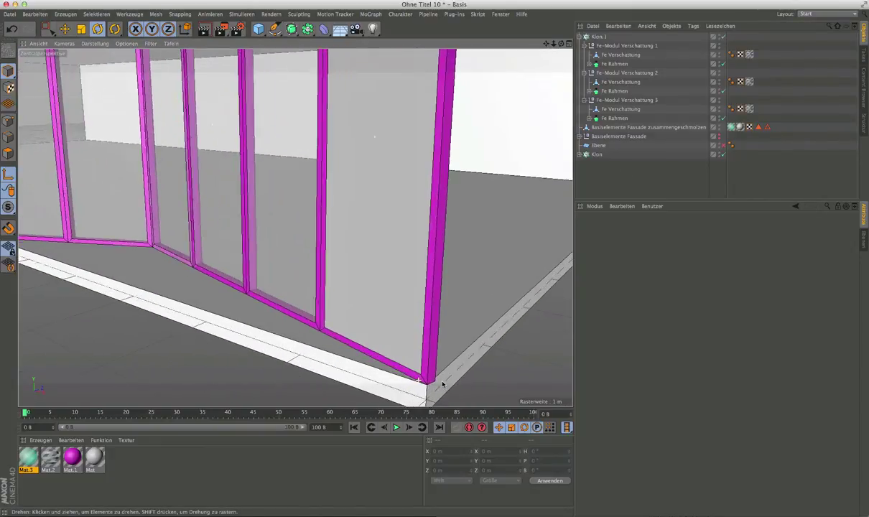
{"action": "scroll", "coordinate": [426, 365], "scroll_direction": "up", "scroll_amount": 1}
{"action": "scroll", "coordinate": [427, 359], "scroll_direction": "up", "scroll_amount": 2}
{"action": "scroll", "coordinate": [427, 359], "scroll_direction": "up", "scroll_amount": 1}
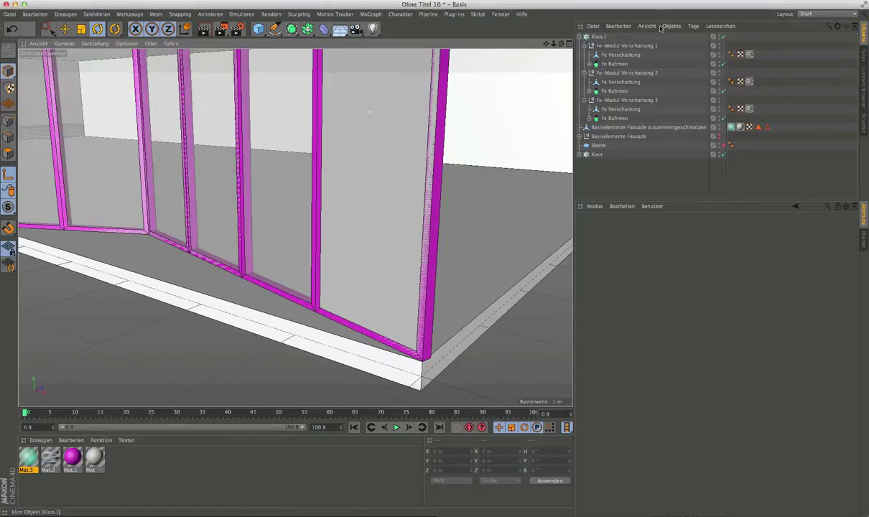
{"action": "left_click", "coordinate": [596, 37]}
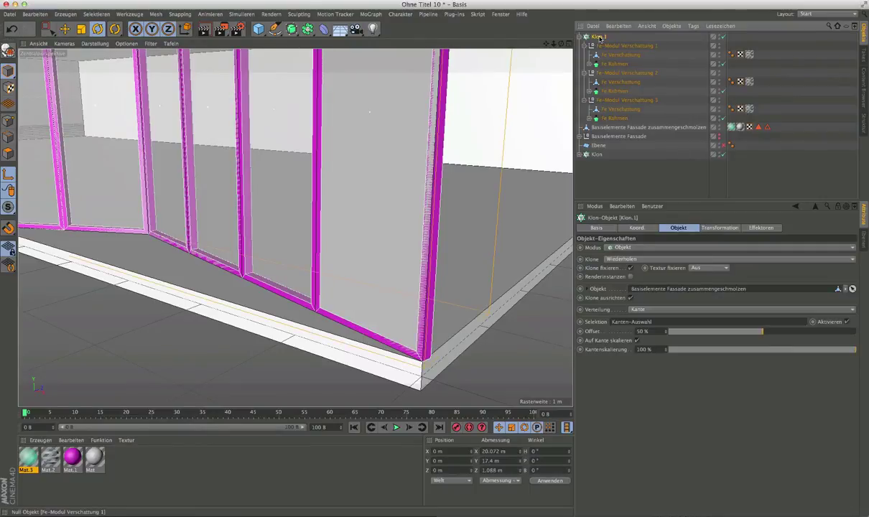
{"action": "left_click", "coordinate": [720, 228]}
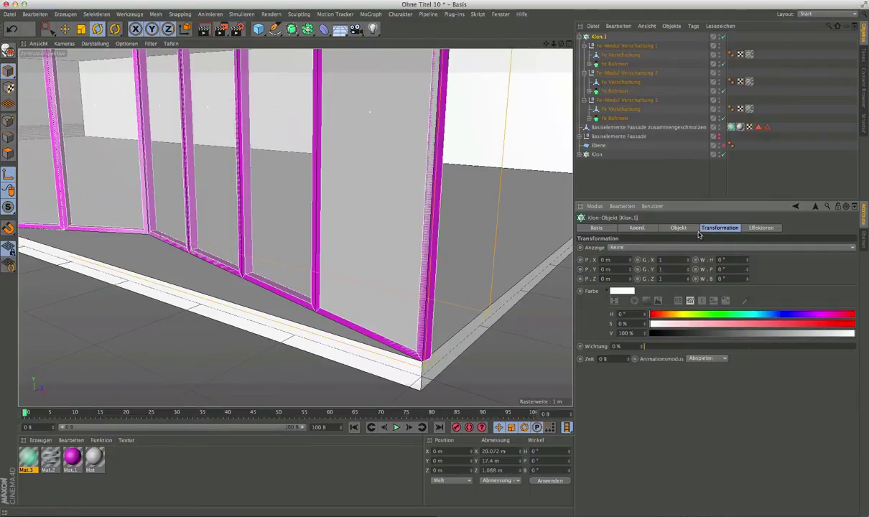
{"action": "left_click", "coordinate": [617, 279]}
{"action": "type", "text": "-0.03"}
{"action": "key", "text": "Return"}
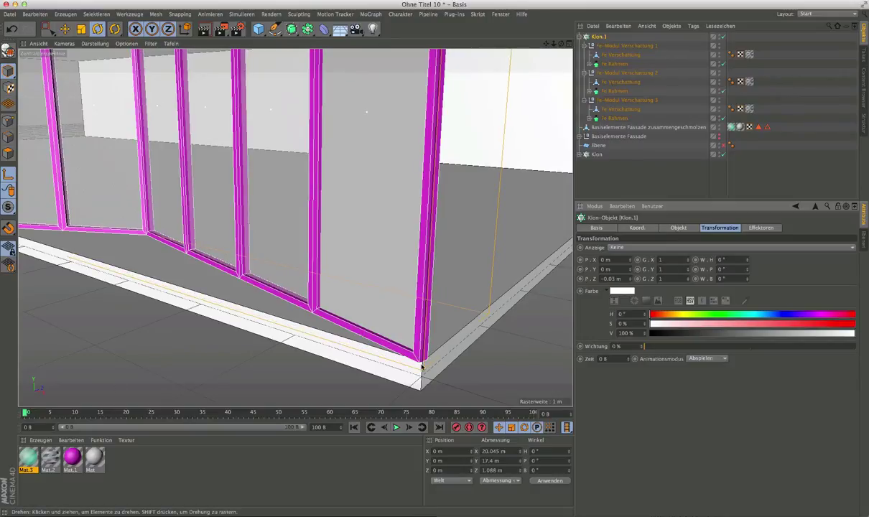
{"action": "mouse_move", "coordinate": [381, 326]}
{"action": "left_mouse_down", "text": "alt"}
{"action": "mouse_move", "coordinate": [335, 320]}
{"action": "mouse_move", "coordinate": [332, 291]}
{"action": "left_mouse_up", "text": "alt"}
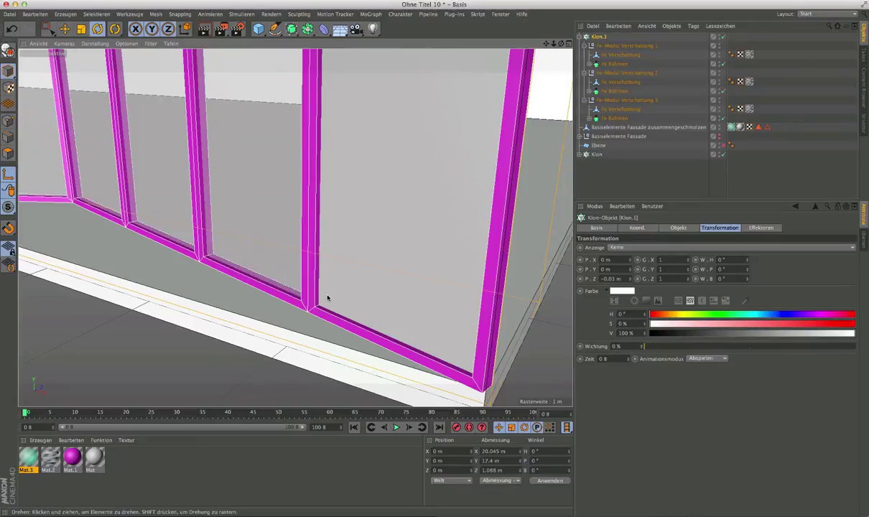
{"action": "mouse_move", "coordinate": [328, 297]}
{"action": "left_mouse_down", "text": "alt"}
{"action": "mouse_move", "coordinate": [281, 316]}
{"action": "mouse_move", "coordinate": [324, 284]}
{"action": "left_mouse_up", "text": "alt"}
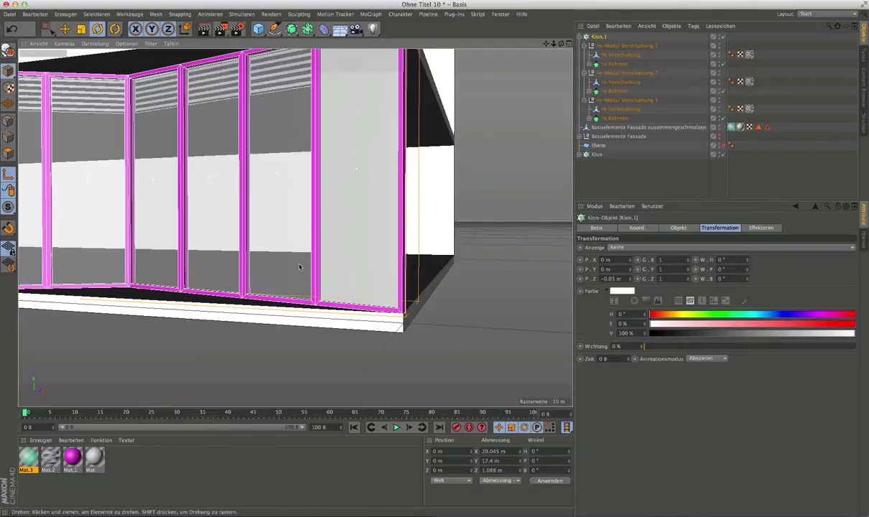
{"action": "left_click_drag", "start_coordinate": [305, 285], "coordinate": [310, 202], "text": "alt"}
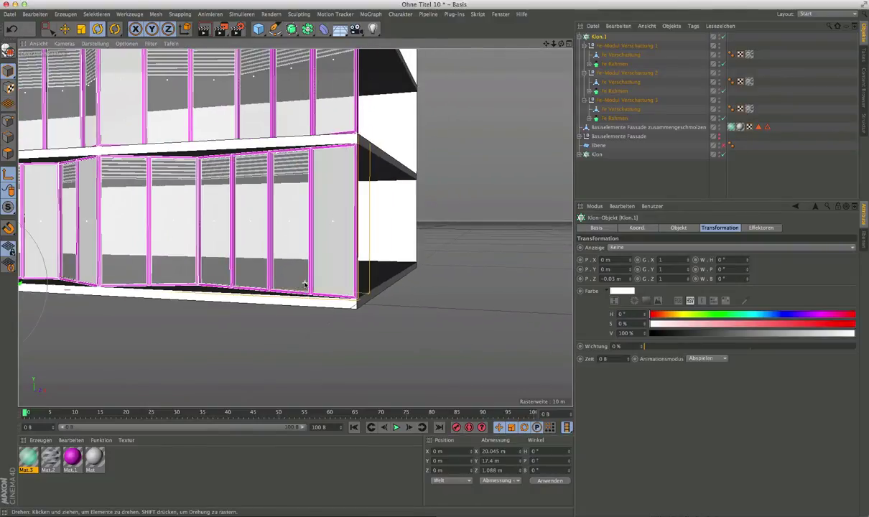
{"action": "left_click_drag", "start_coordinate": [326, 173], "coordinate": [175, 175], "text": "alt"}
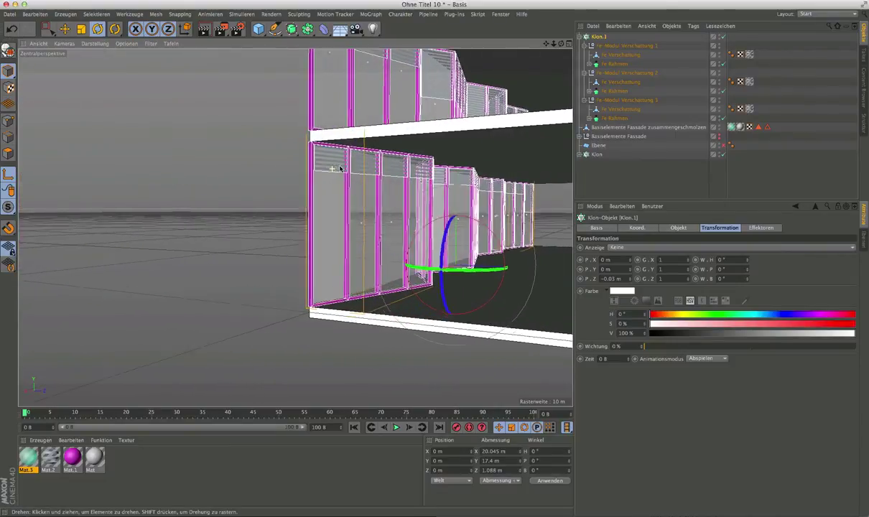
{"action": "scroll", "coordinate": [333, 168], "scroll_direction": "up", "scroll_amount": 3}
{"action": "scroll", "coordinate": [334, 169], "scroll_direction": "up", "scroll_amount": 3}
{"action": "mouse_move", "coordinate": [410, 187]}
{"action": "left_mouse_down", "text": "alt"}
{"action": "mouse_move", "coordinate": [336, 185]}
{"action": "mouse_move", "coordinate": [491, 198]}
{"action": "mouse_move", "coordinate": [390, 230]}
{"action": "mouse_move", "coordinate": [402, 247]}
{"action": "mouse_move", "coordinate": [412, 219]}
{"action": "left_mouse_up", "text": "alt"}
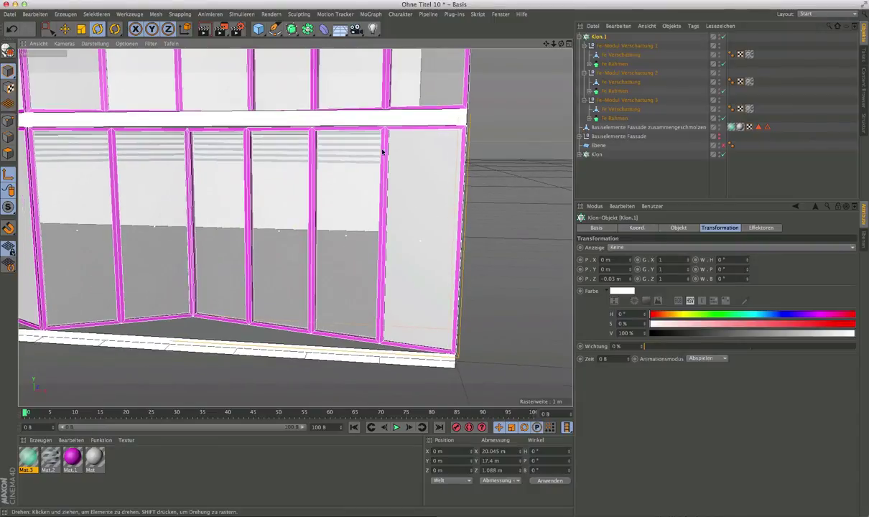
{"action": "mouse_move", "coordinate": [344, 227]}
{"action": "left_mouse_down", "text": "alt"}
{"action": "mouse_move", "coordinate": [307, 240]}
{"action": "mouse_move", "coordinate": [363, 297]}
{"action": "left_mouse_up", "text": "alt"}
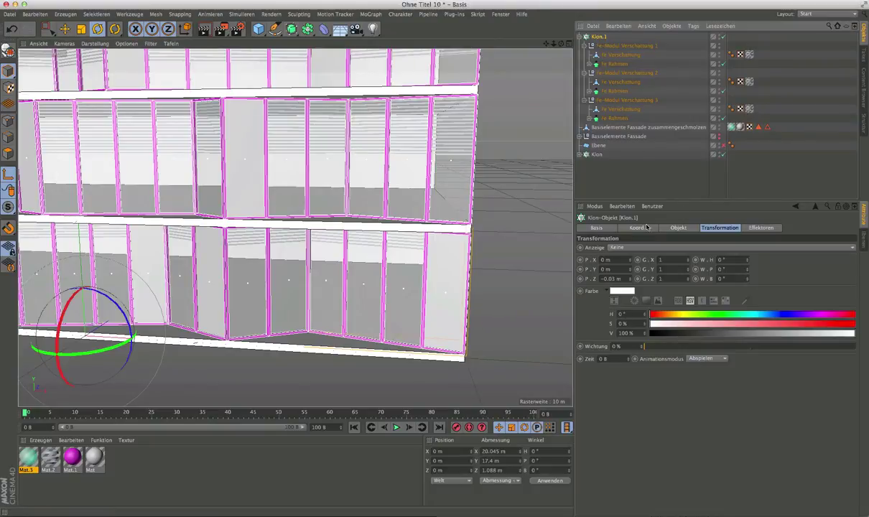
Set Klon.1's Klone mode to Zufall so the modules vary randomly.
{"action": "left_click", "coordinate": [668, 228]}
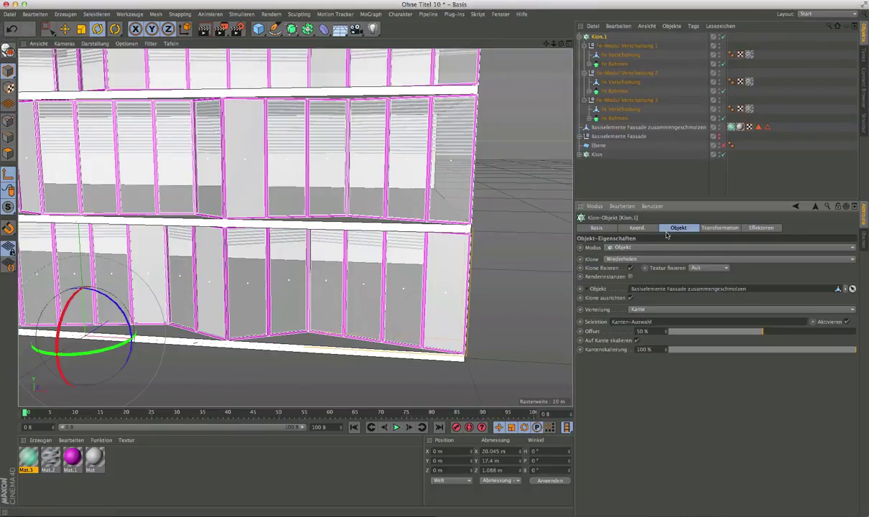
{"action": "left_click", "coordinate": [624, 260]}
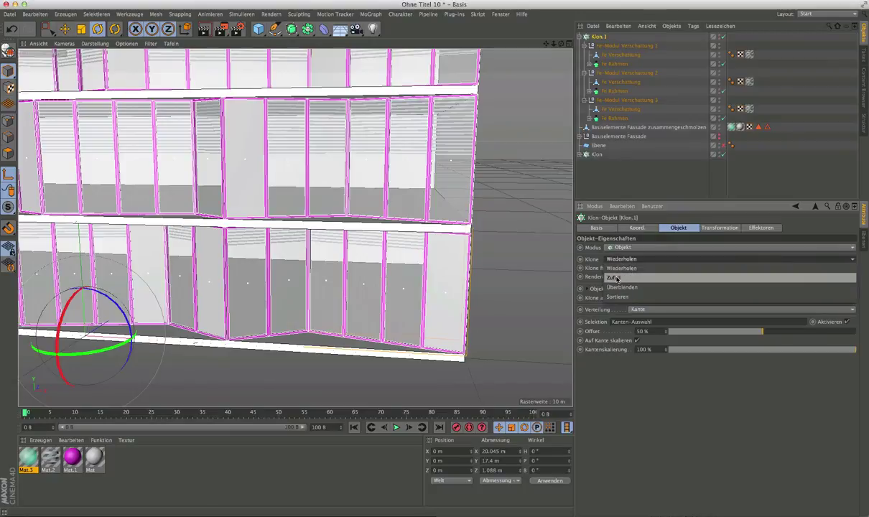
{"action": "left_click", "coordinate": [616, 278]}
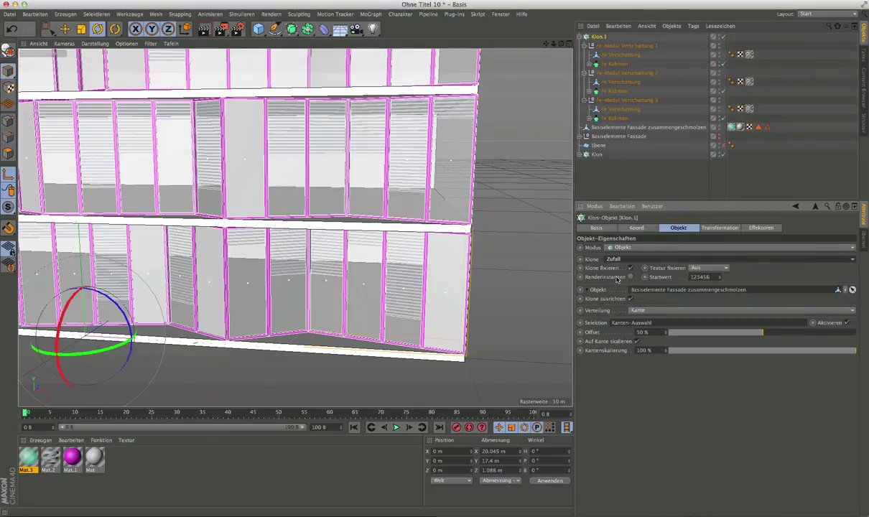
{"action": "mouse_move", "coordinate": [320, 247]}
{"action": "left_mouse_down", "text": "alt"}
{"action": "mouse_move", "coordinate": [297, 208]}
{"action": "mouse_move", "coordinate": [302, 230]}
{"action": "mouse_move", "coordinate": [352, 244]}
{"action": "mouse_move", "coordinate": [508, 256]}
{"action": "left_mouse_up", "text": "alt"}
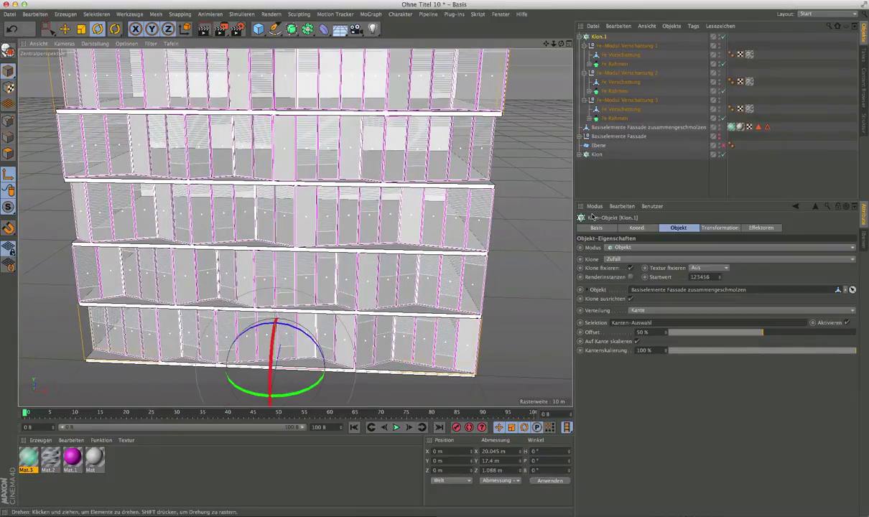
Collapse Klon.1 and select all five facade objects together.
{"action": "left_click", "coordinate": [646, 182]}
{"action": "key", "text": "ctrl+d"}
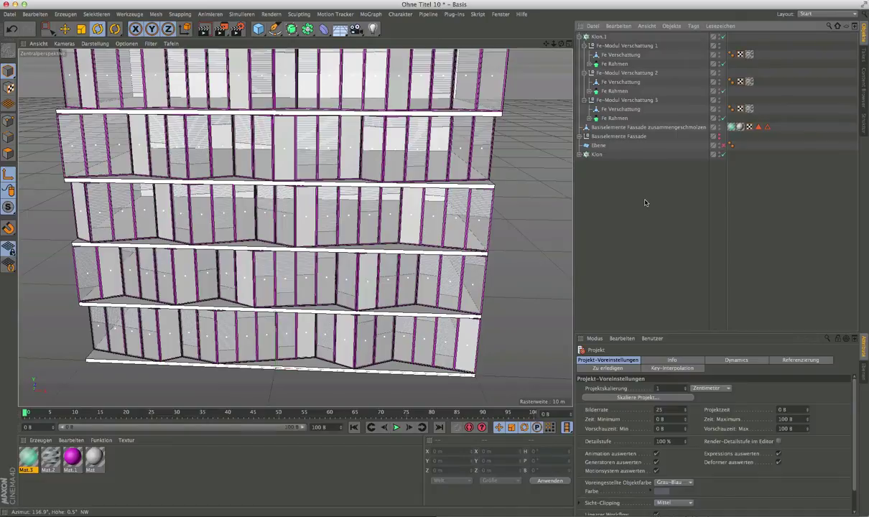
{"action": "left_click", "coordinate": [582, 36]}
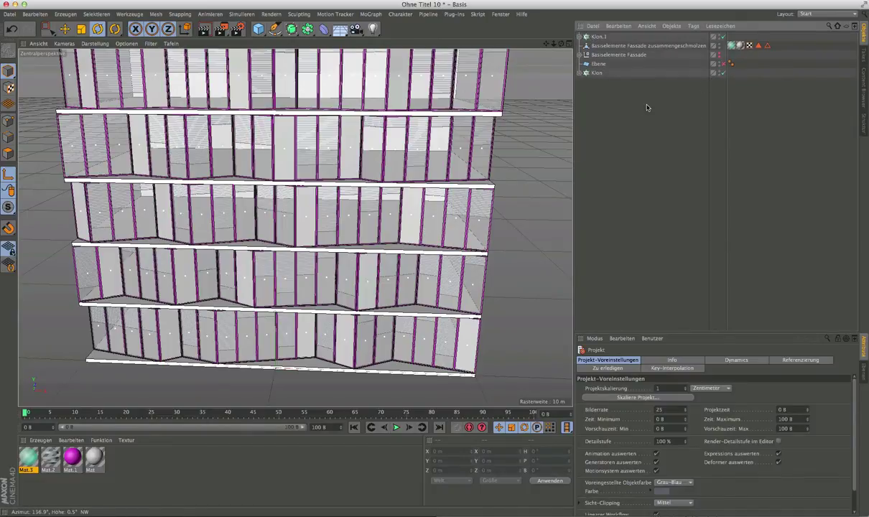
{"action": "left_click_drag", "start_coordinate": [613, 100], "coordinate": [565, 29]}
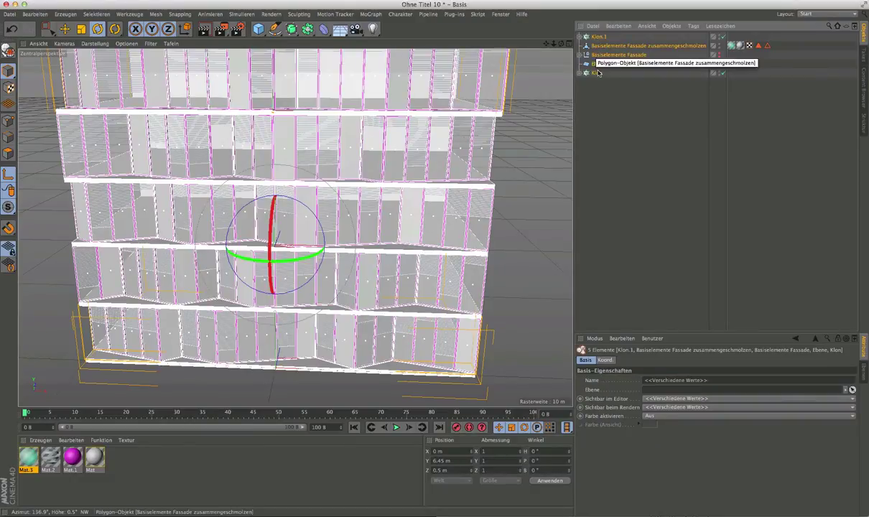
{"action": "left_click", "coordinate": [500, 13]}
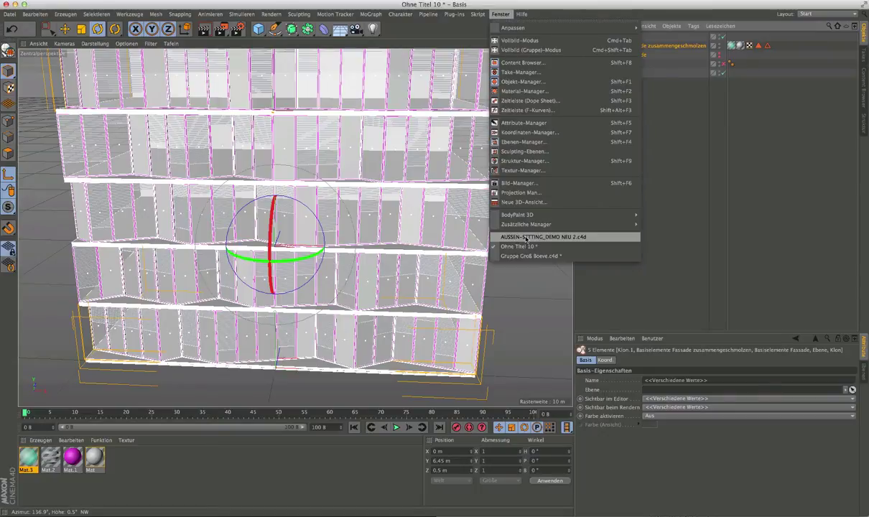
Switch to AUSSEN-SETTING_DEMO NEU 2.c4d and paste the five facade objects there.
{"action": "left_click", "coordinate": [531, 237]}
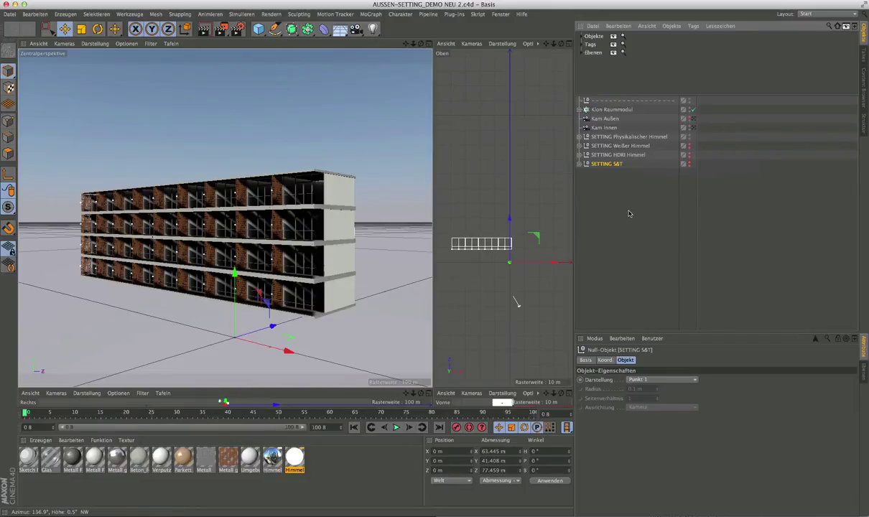
{"action": "left_click", "coordinate": [629, 213]}
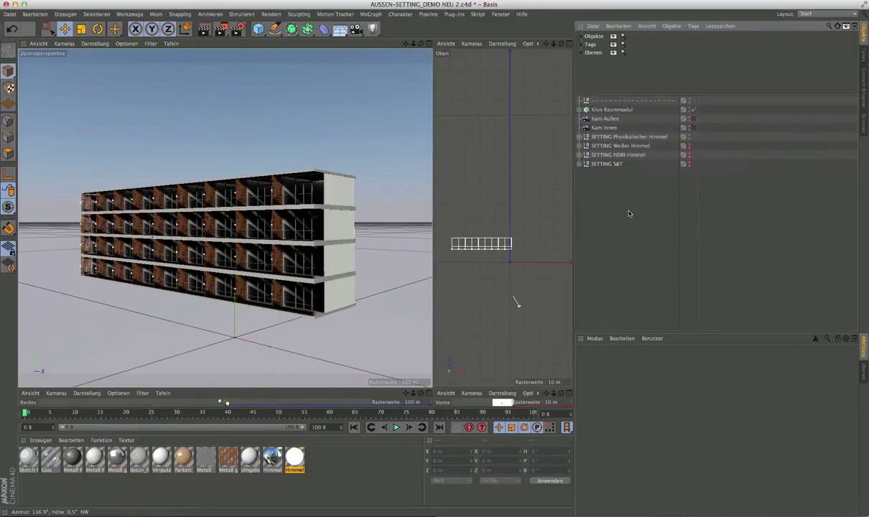
{"action": "key", "text": "ctrl+v"}
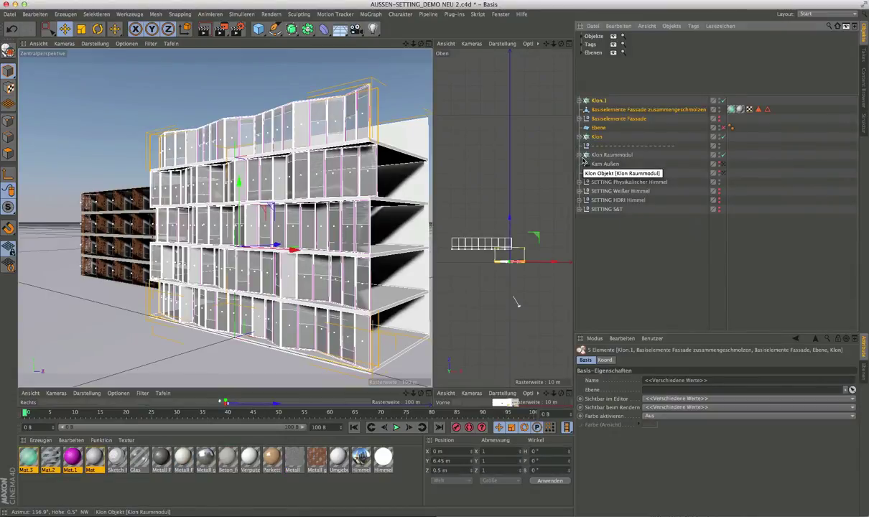
Hide Klon Raummodul in the viewport and inspect the pasted facade from several angles.
{"action": "left_click", "coordinate": [618, 155]}
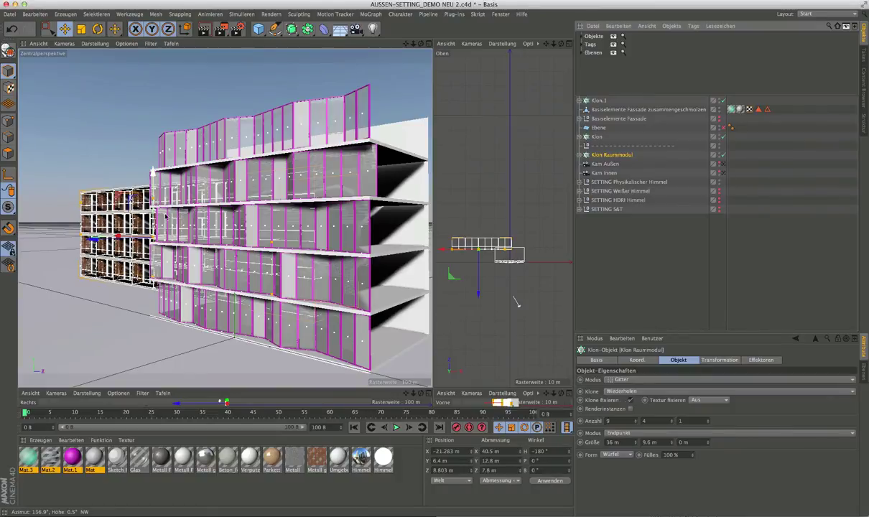
{"action": "left_click", "coordinate": [721, 156]}
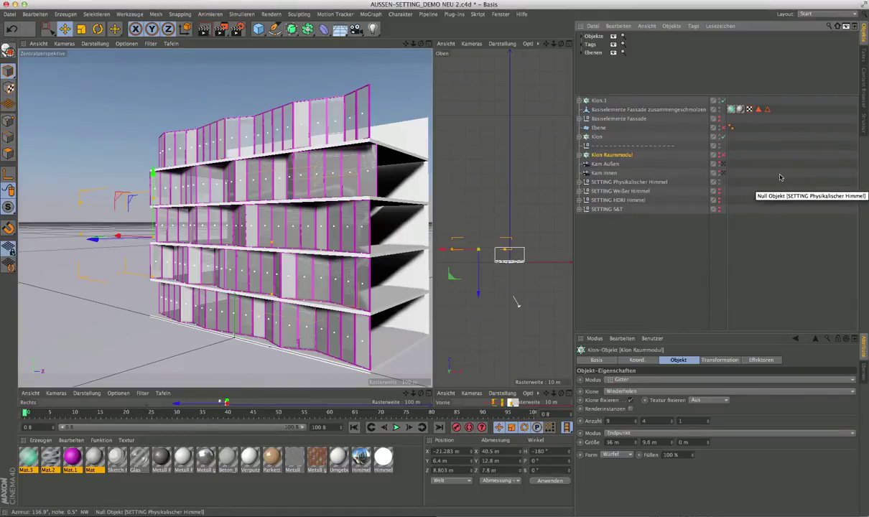
{"action": "mouse_move", "coordinate": [373, 267]}
{"action": "left_mouse_down", "text": "alt"}
{"action": "mouse_move", "coordinate": [300, 244]}
{"action": "mouse_move", "coordinate": [310, 239]}
{"action": "left_mouse_up", "text": "alt"}
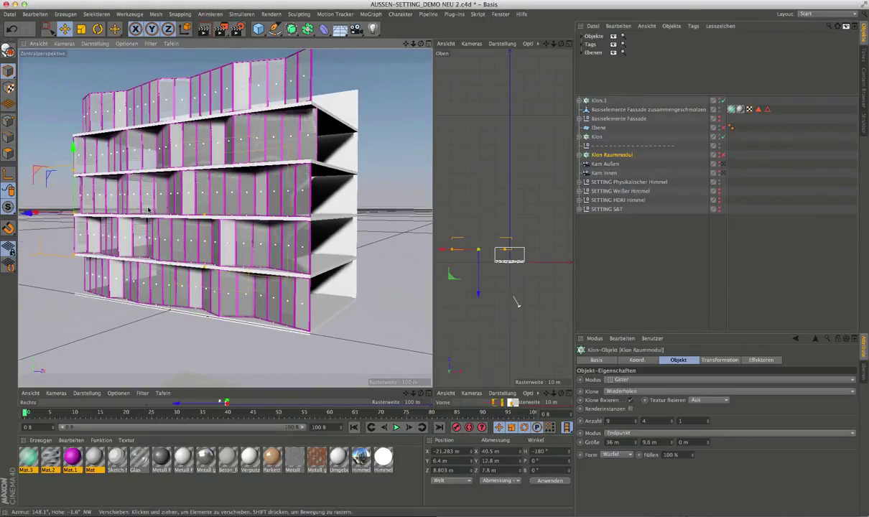
{"action": "scroll", "coordinate": [303, 166], "scroll_direction": "up", "scroll_amount": 10}
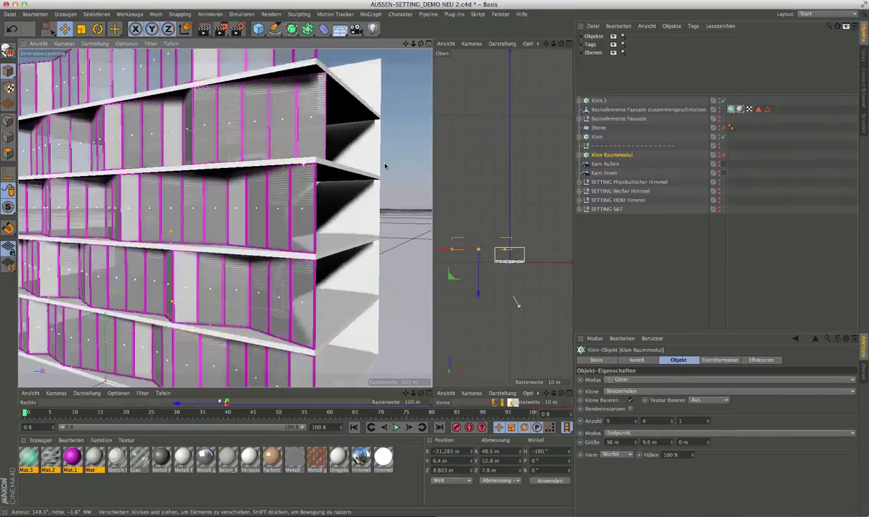
{"action": "mouse_move", "coordinate": [253, 165]}
{"action": "left_mouse_down", "text": "alt"}
{"action": "mouse_move", "coordinate": [244, 171]}
{"action": "mouse_move", "coordinate": [256, 161]}
{"action": "left_mouse_up", "text": "alt"}
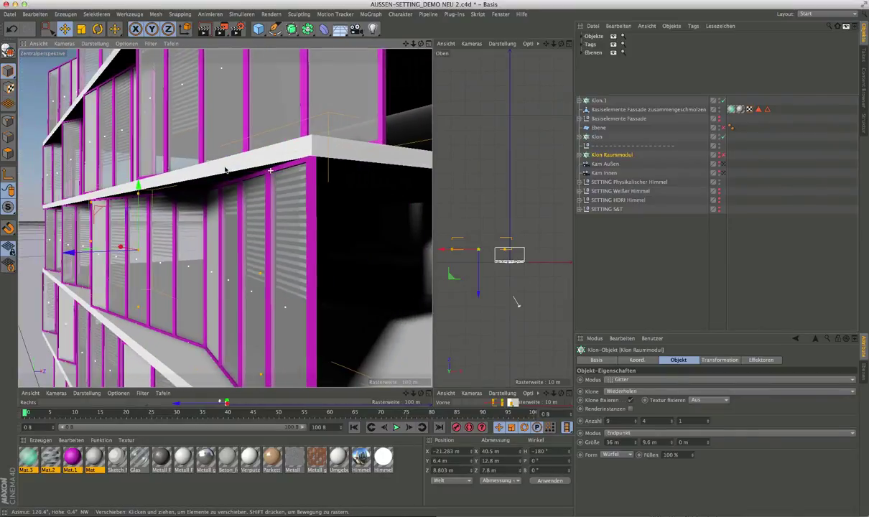
{"action": "scroll", "coordinate": [171, 200], "scroll_direction": "up", "scroll_amount": 5}
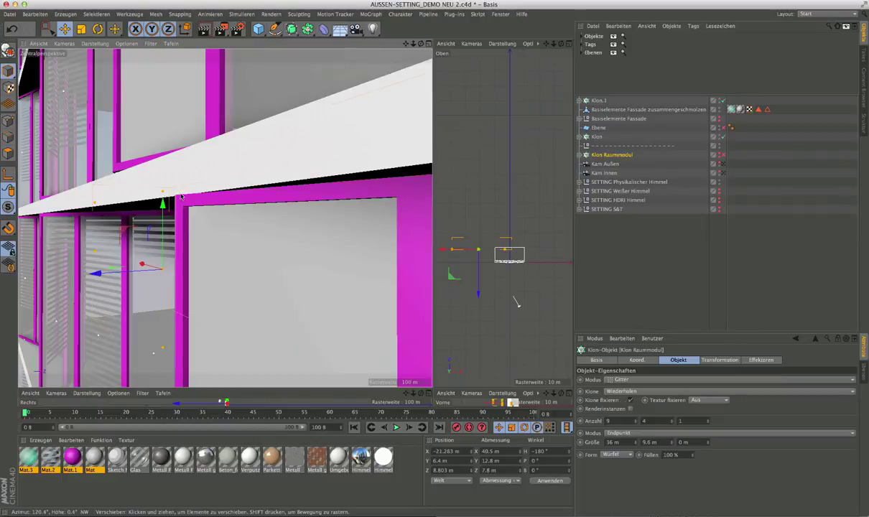
{"action": "left_click_drag", "start_coordinate": [182, 196], "coordinate": [202, 185], "text": "alt"}
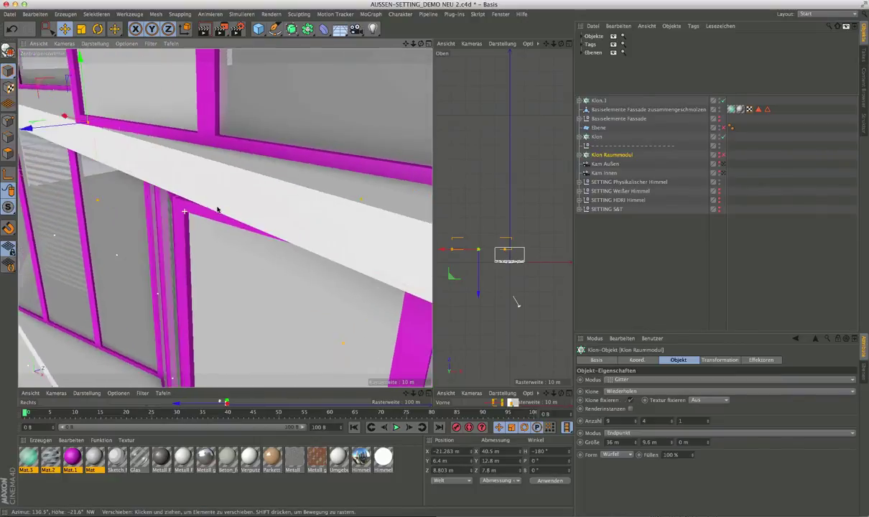
{"action": "right_click_drag", "start_coordinate": [202, 184], "coordinate": [128, 224], "text": "alt"}
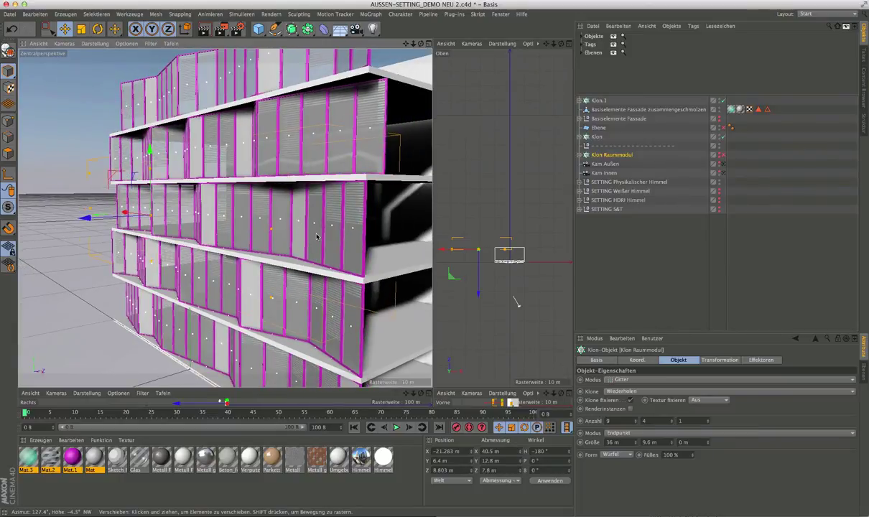
{"action": "left_click_drag", "start_coordinate": [311, 233], "coordinate": [322, 245], "text": "alt"}
{"action": "middle_click_drag", "start_coordinate": [322, 244], "coordinate": [315, 196], "text": "alt"}
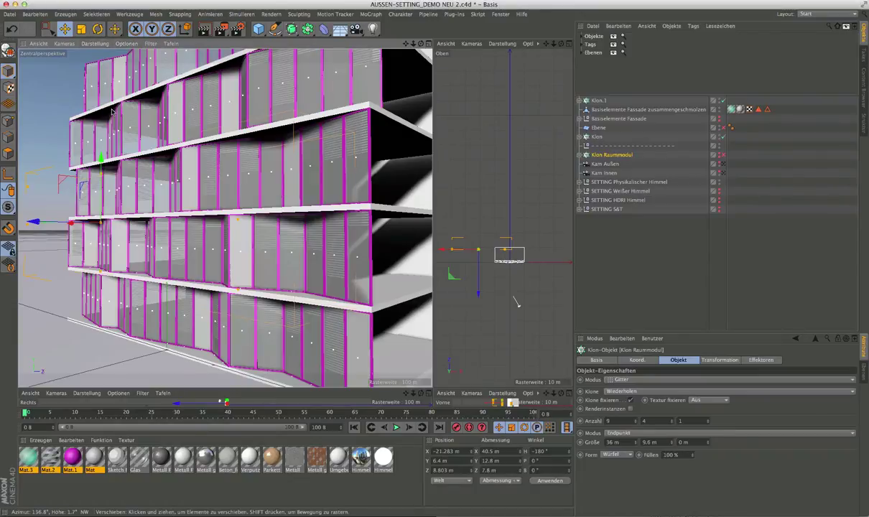
Turn on enhanced OpenGL shading and rename the Klon cloner to 'Klon Decke + Wand'.
{"action": "left_click", "coordinate": [93, 45]}
{"action": "mouse_move", "coordinate": [126, 43]}
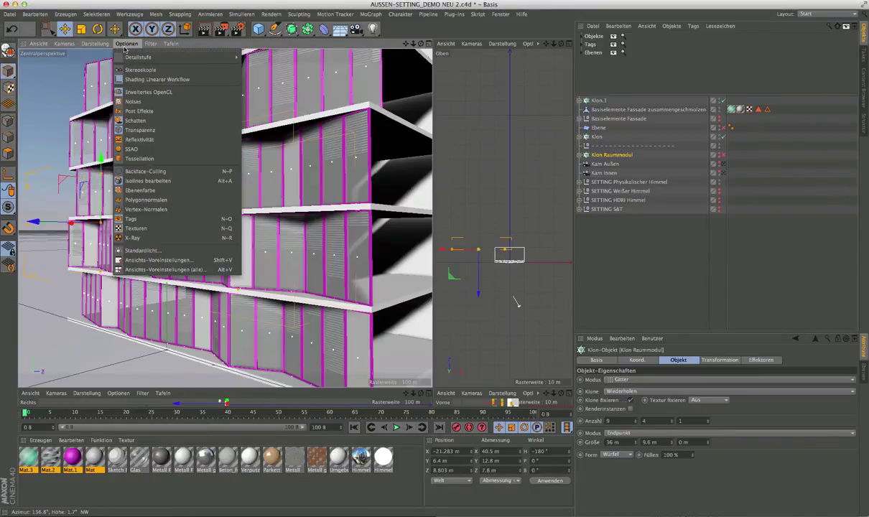
{"action": "left_click", "coordinate": [149, 93]}
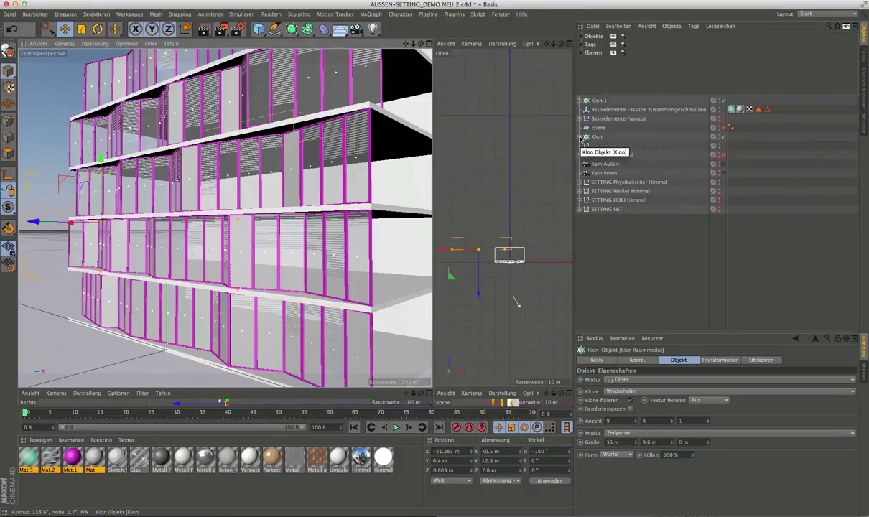
{"action": "left_click", "coordinate": [581, 138]}
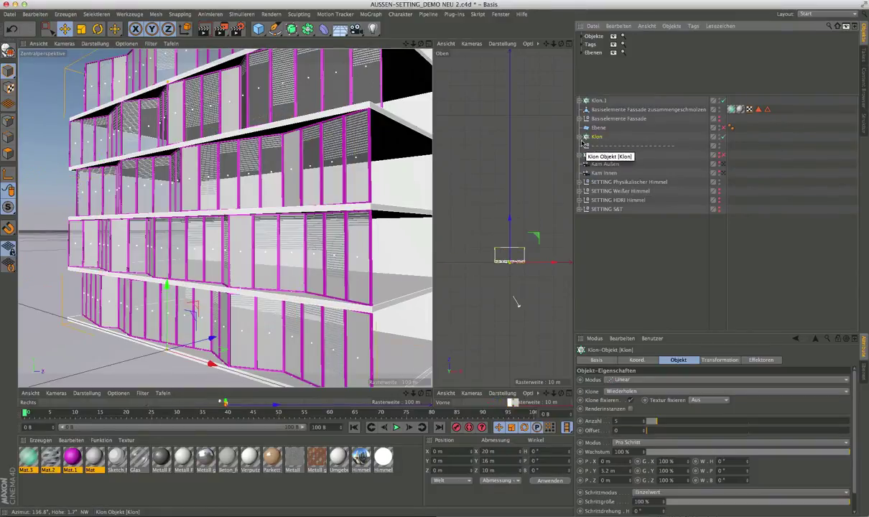
{"action": "left_click", "coordinate": [580, 138]}
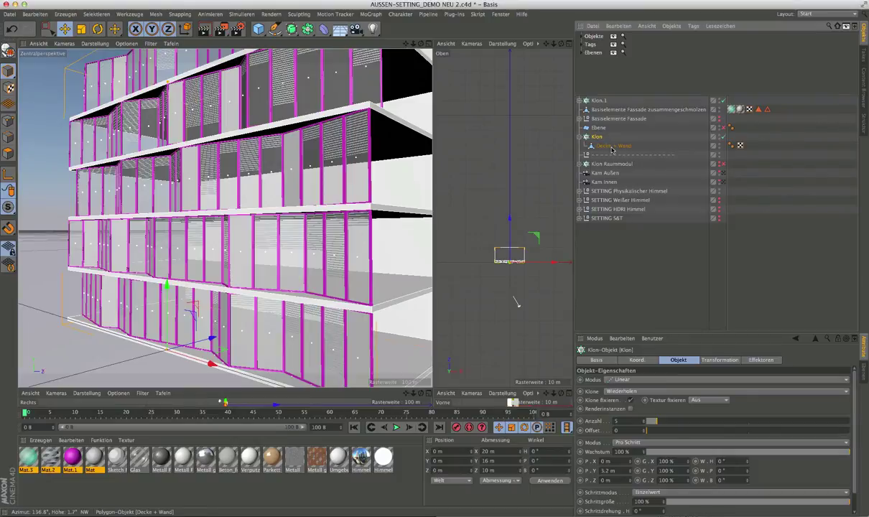
{"action": "double_click", "coordinate": [606, 146]}
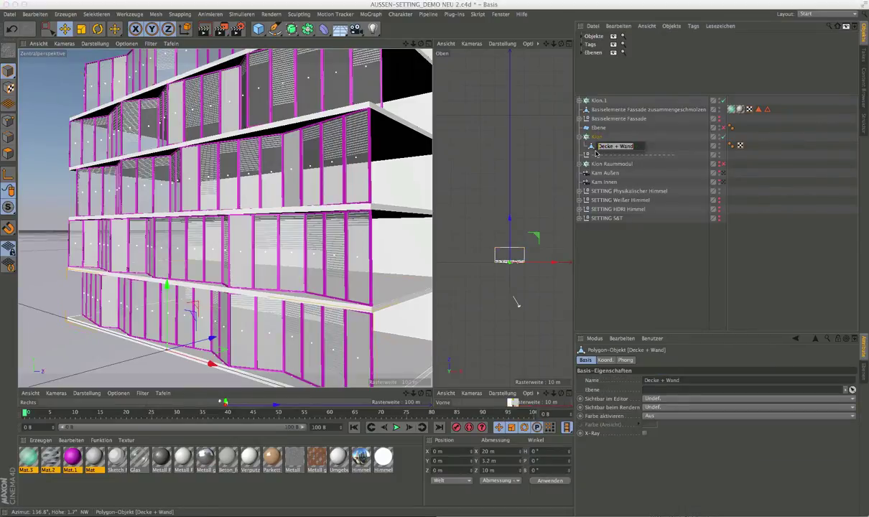
{"action": "left_click", "coordinate": [604, 137]}
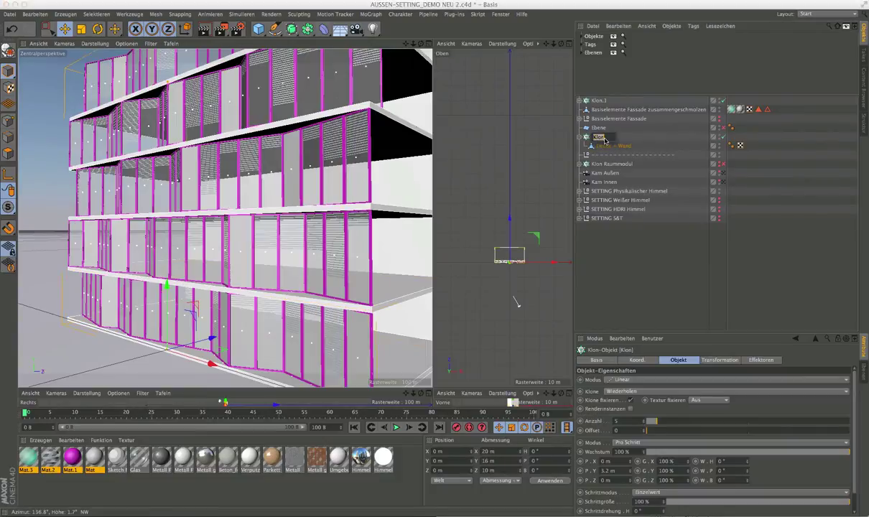
{"action": "type", "text": "Decke + Wand"}
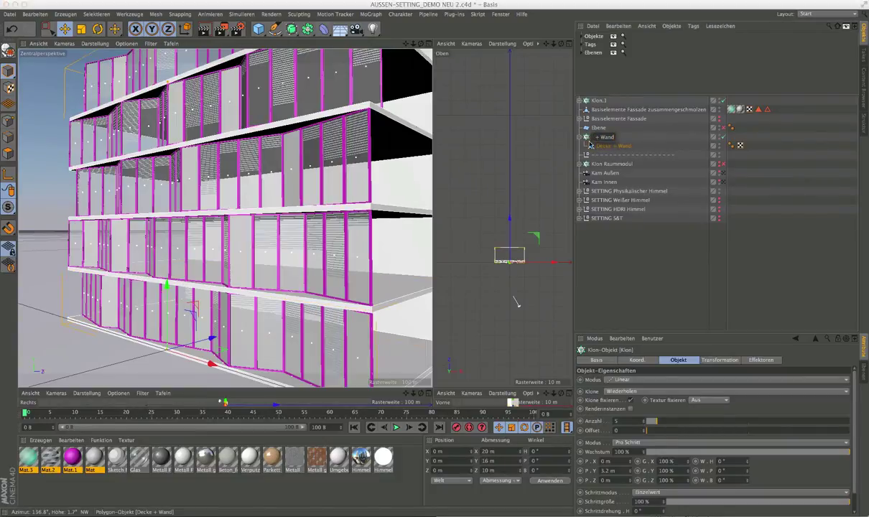
{"action": "key", "text": "Return"}
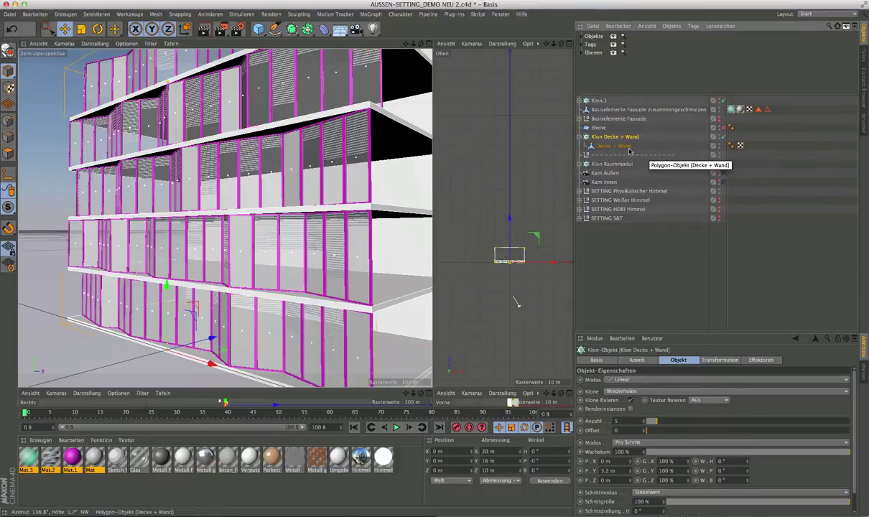
Disable Klon Decke + Wand, expand Klon Raummodul and select Raum's Beton_fein texture tag.
{"action": "left_click", "coordinate": [723, 137]}
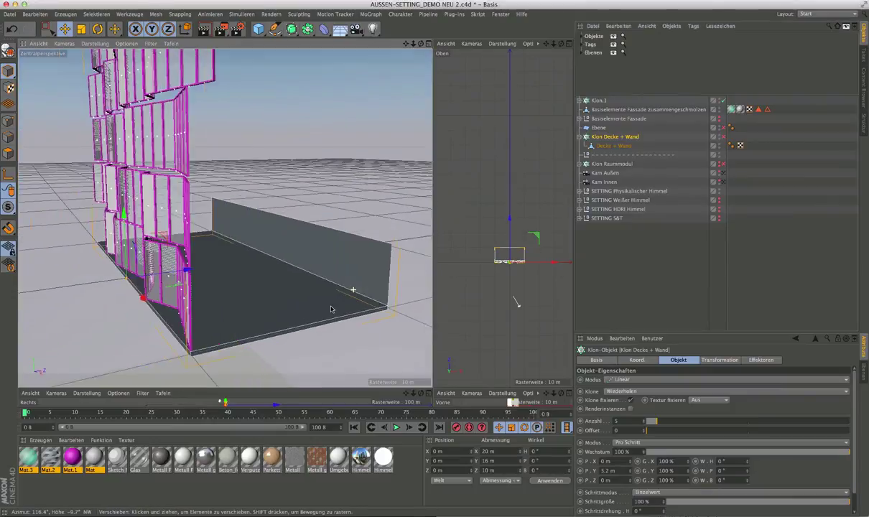
{"action": "left_click_drag", "start_coordinate": [331, 309], "coordinate": [342, 291], "text": "alt"}
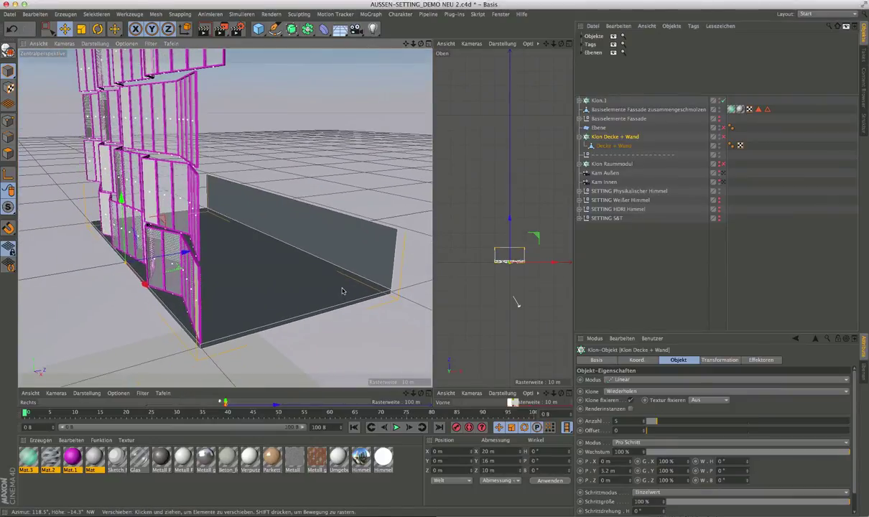
{"action": "left_click", "coordinate": [741, 146]}
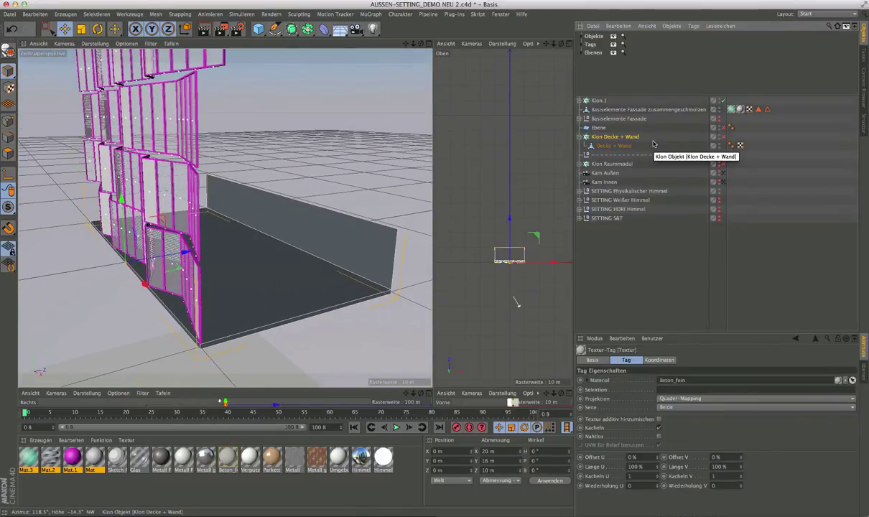
{"action": "left_click", "coordinate": [580, 164]}
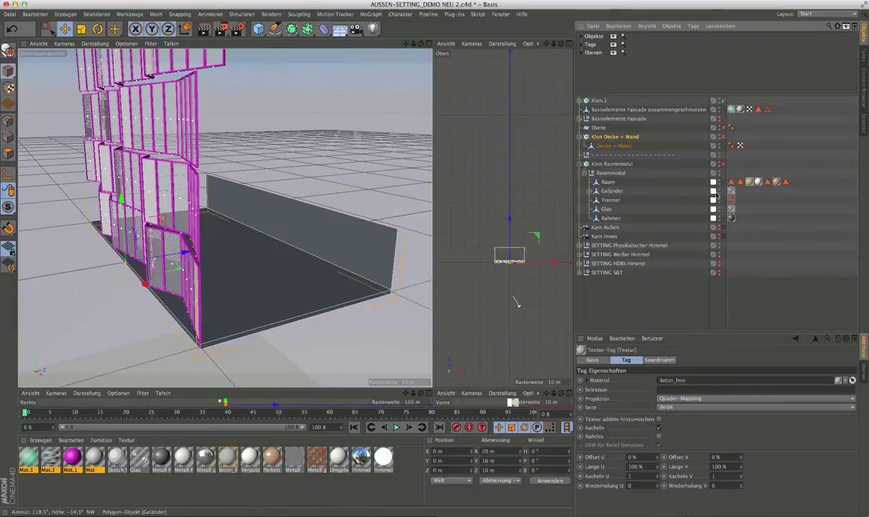
{"action": "left_click", "coordinate": [750, 184]}
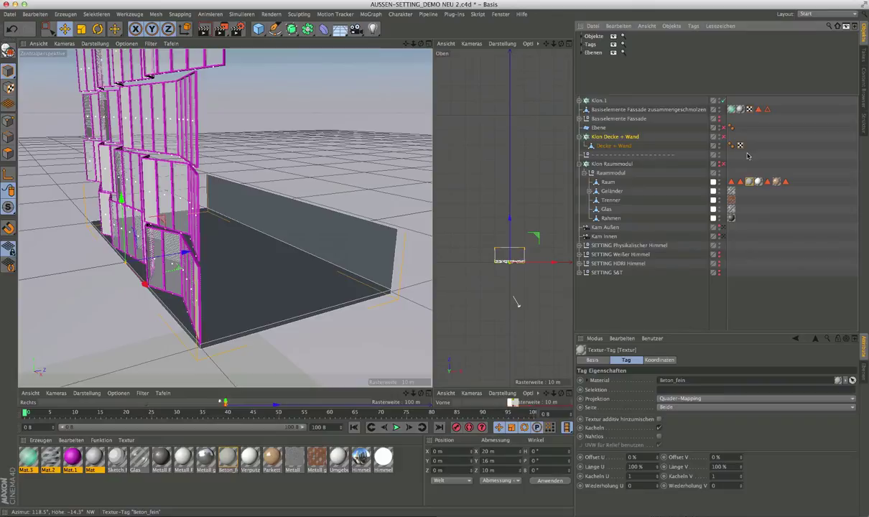
Copy the Beton_fein concrete texture tag onto Decke + Wand and inspect the slab.
{"action": "left_click_drag", "start_coordinate": [751, 149], "coordinate": [751, 148], "text": "ctrl"}
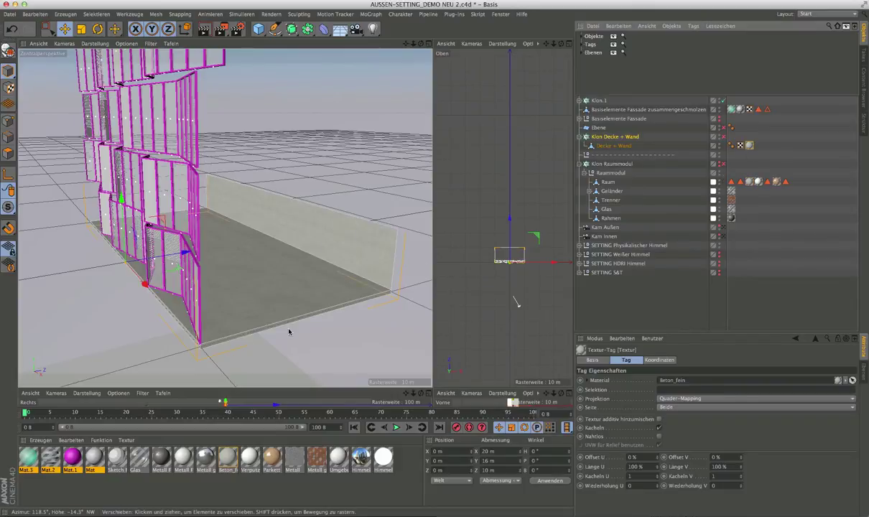
{"action": "left_click_drag", "start_coordinate": [224, 336], "coordinate": [385, 277], "text": "alt"}
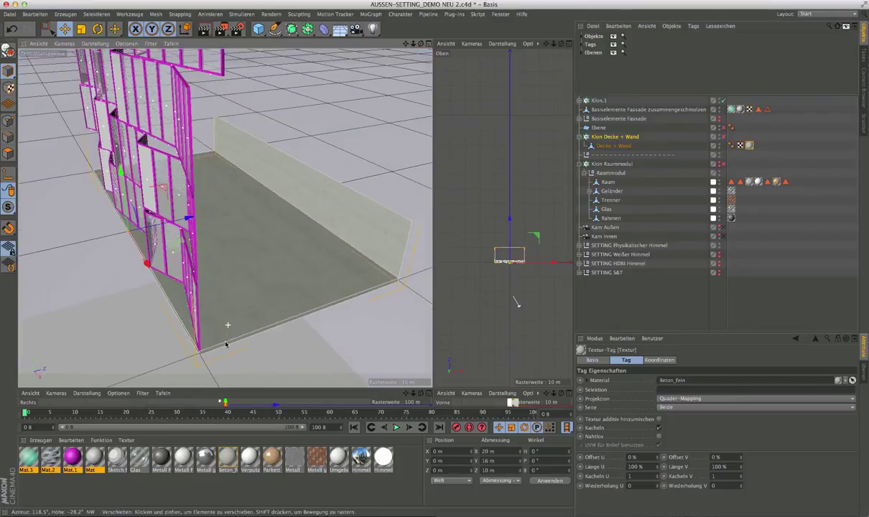
{"action": "scroll", "coordinate": [385, 277], "scroll_direction": "up", "scroll_amount": 5}
{"action": "scroll", "coordinate": [386, 277], "scroll_direction": "up", "scroll_amount": 3}
{"action": "scroll", "coordinate": [386, 277], "scroll_direction": "up", "scroll_amount": 1}
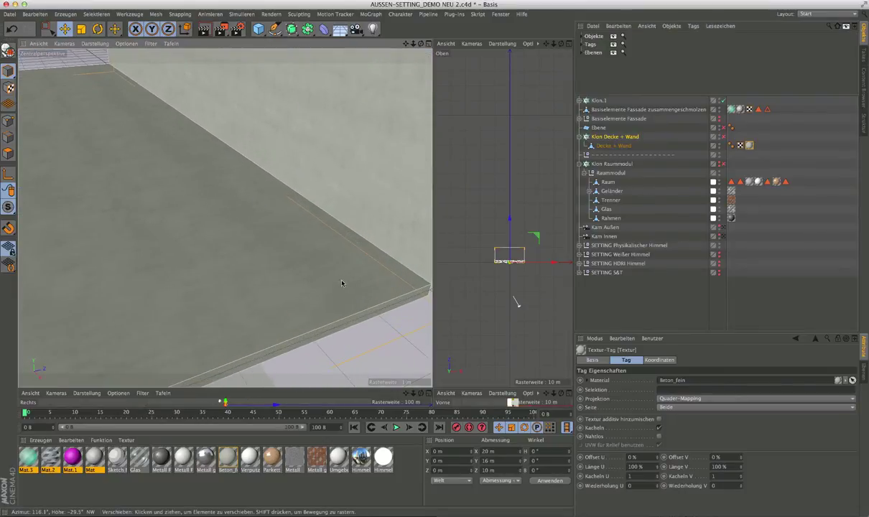
{"action": "left_click_drag", "start_coordinate": [293, 289], "coordinate": [278, 231], "text": "alt"}
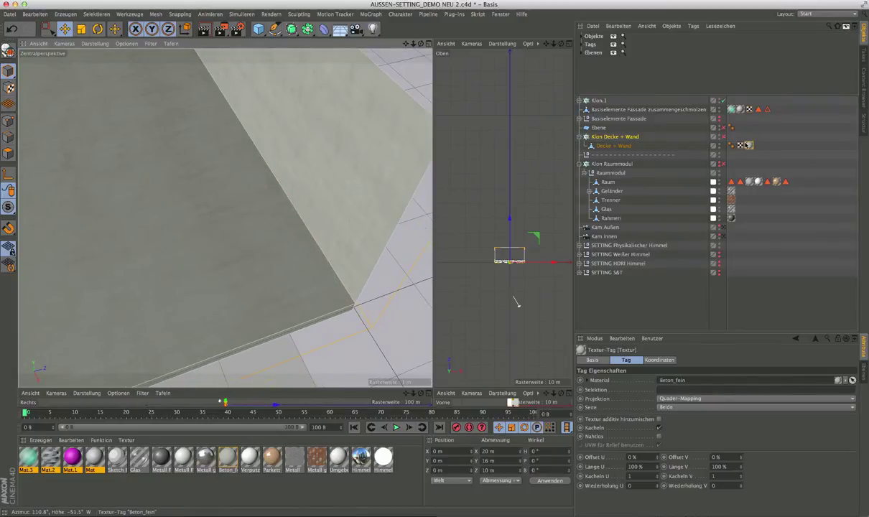
{"action": "mouse_move", "coordinate": [305, 286]}
{"action": "left_mouse_down", "text": "alt"}
{"action": "mouse_move", "coordinate": [247, 310]}
{"action": "mouse_move", "coordinate": [327, 291]}
{"action": "mouse_move", "coordinate": [300, 302]}
{"action": "mouse_move", "coordinate": [316, 268]}
{"action": "mouse_move", "coordinate": [309, 246]}
{"action": "left_mouse_up", "text": "alt"}
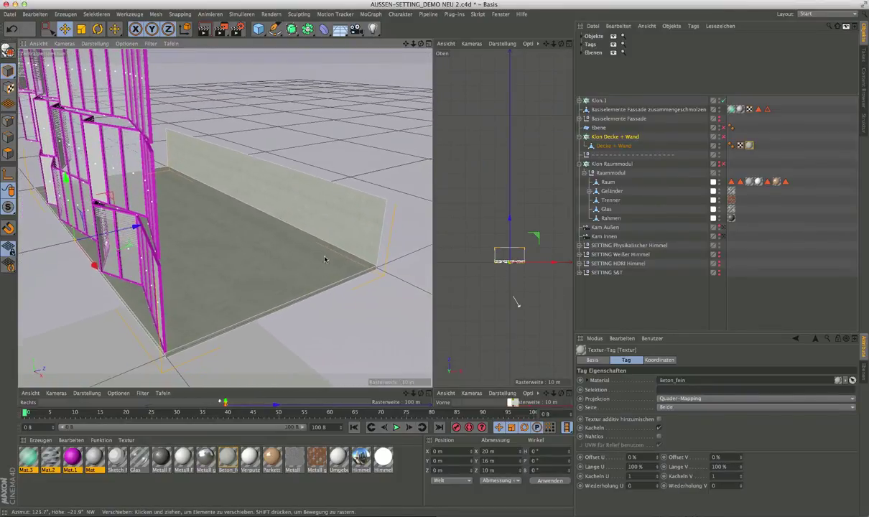
Select the upright wall polygon of Decke + Wand in Polygon mode.
{"action": "left_click", "coordinate": [622, 147]}
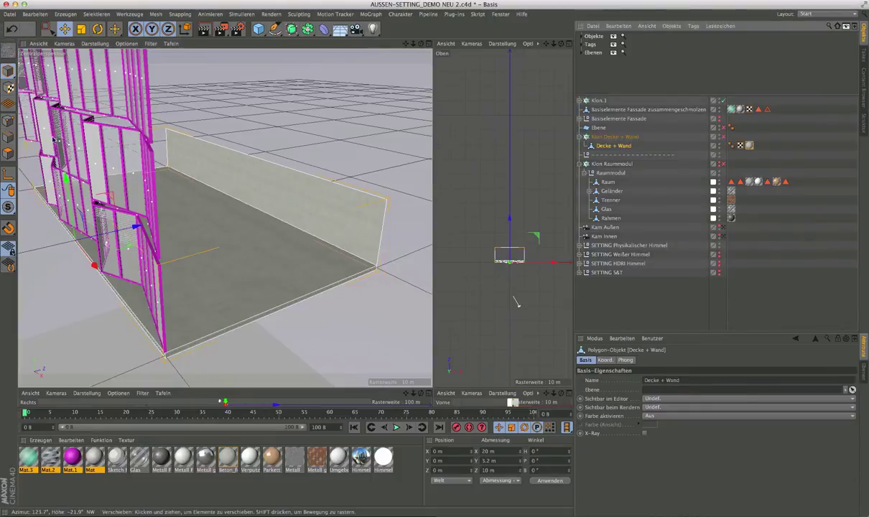
{"action": "left_click", "coordinate": [9, 153]}
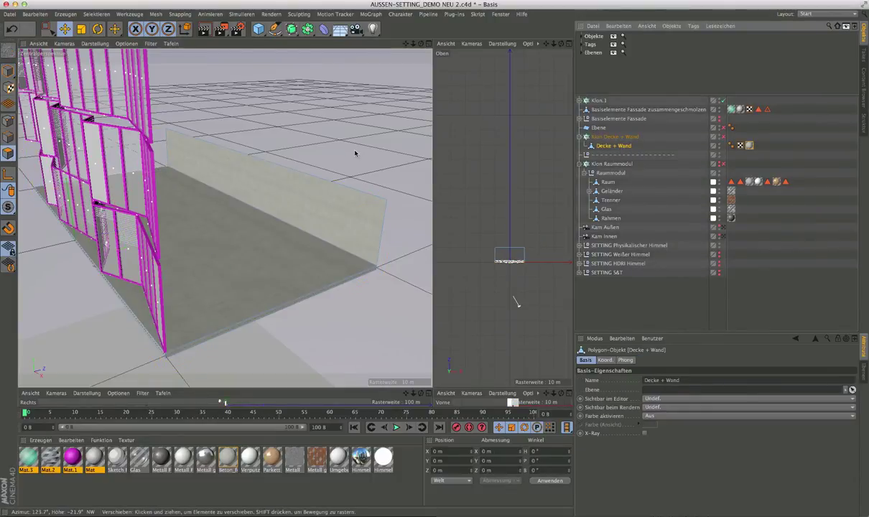
{"action": "left_click", "coordinate": [343, 217]}
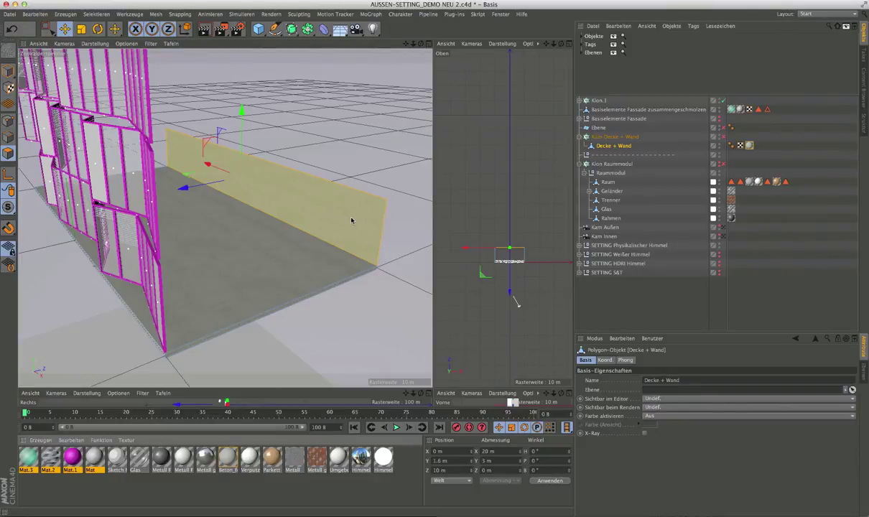
Apply Verputz_weiß plaster to the selected wall face and check its texture and Polygon-Auswahl.1 tags.
{"action": "left_click_drag", "start_coordinate": [346, 214], "coordinate": [352, 226]}
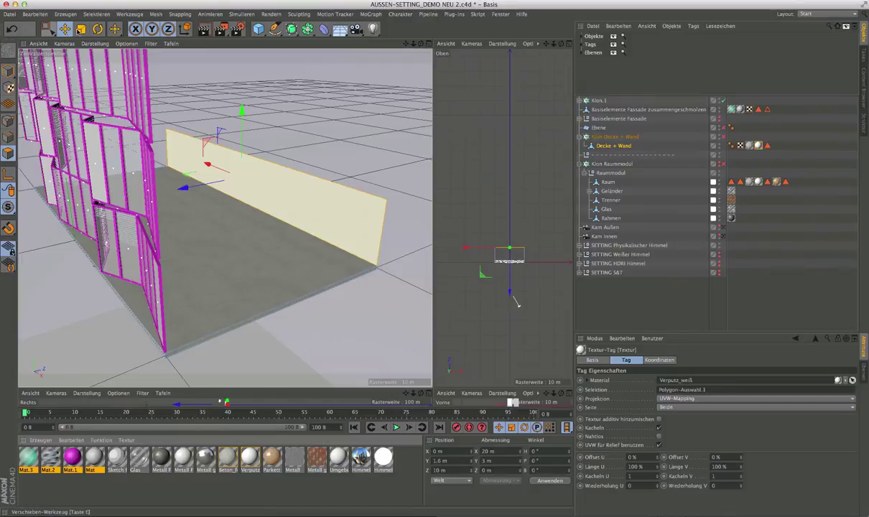
{"action": "left_click", "coordinate": [8, 69]}
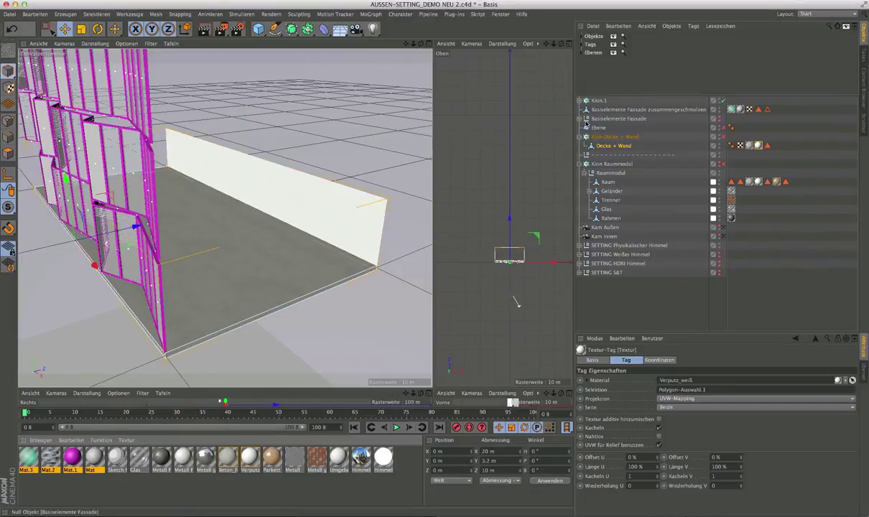
{"action": "left_click", "coordinate": [750, 146]}
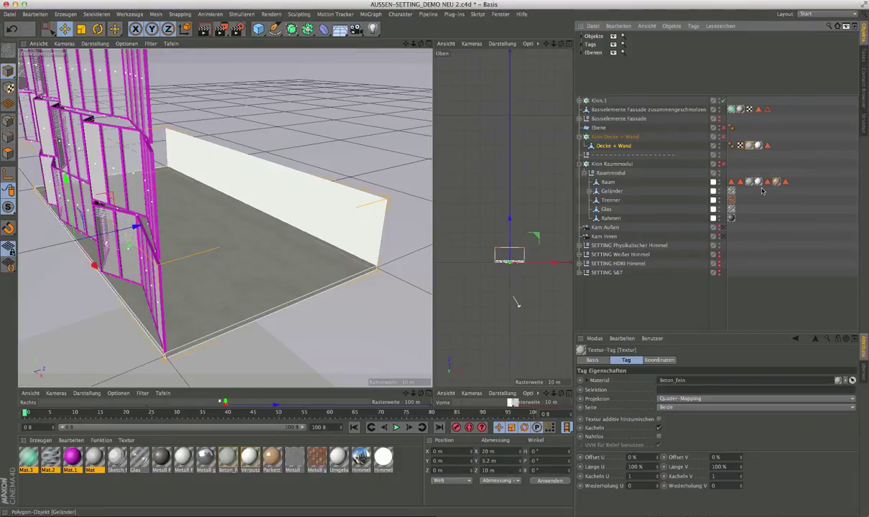
{"action": "left_click", "coordinate": [767, 145]}
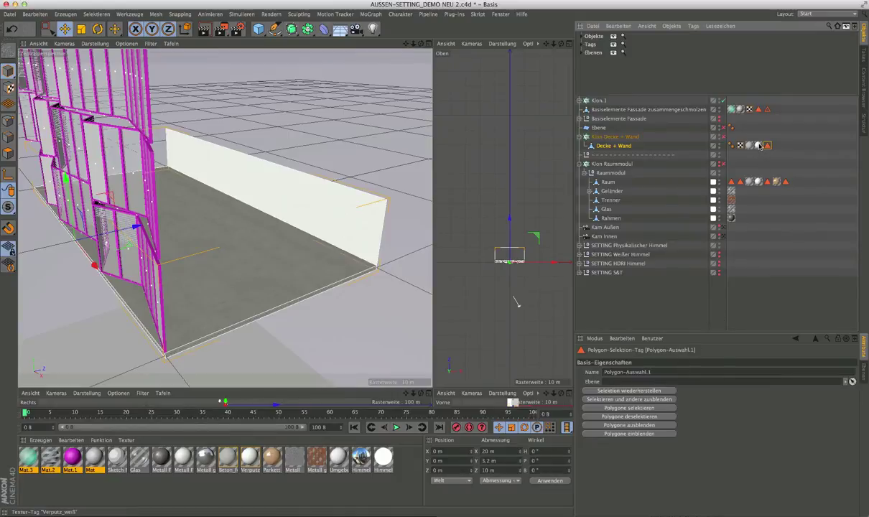
{"action": "left_click", "coordinate": [759, 146]}
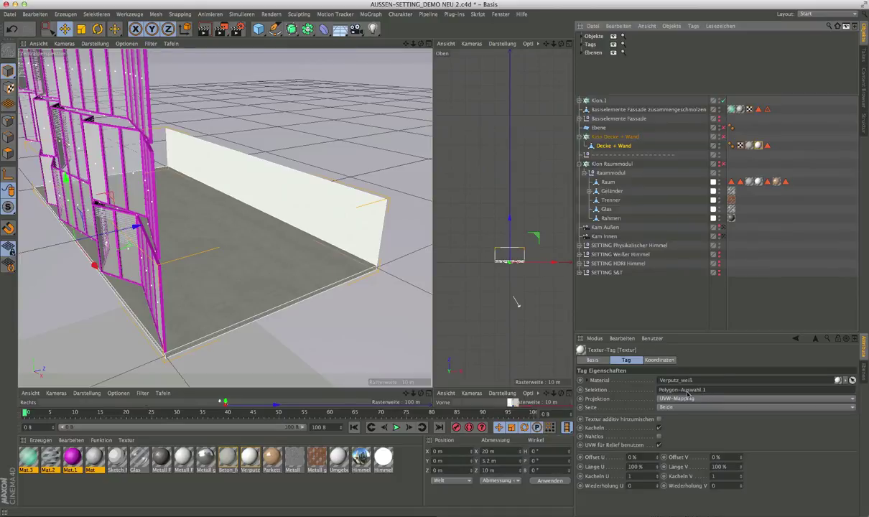
{"action": "left_click", "coordinate": [767, 145]}
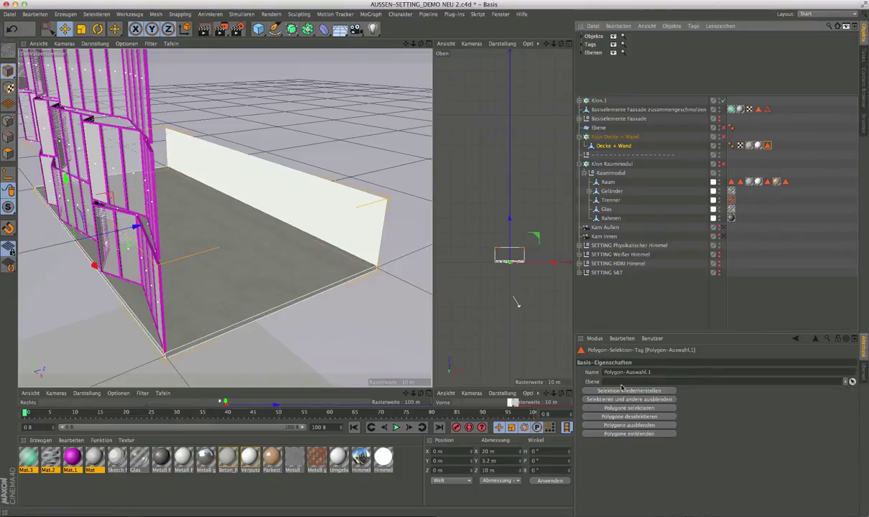
{"action": "left_click", "coordinate": [758, 145]}
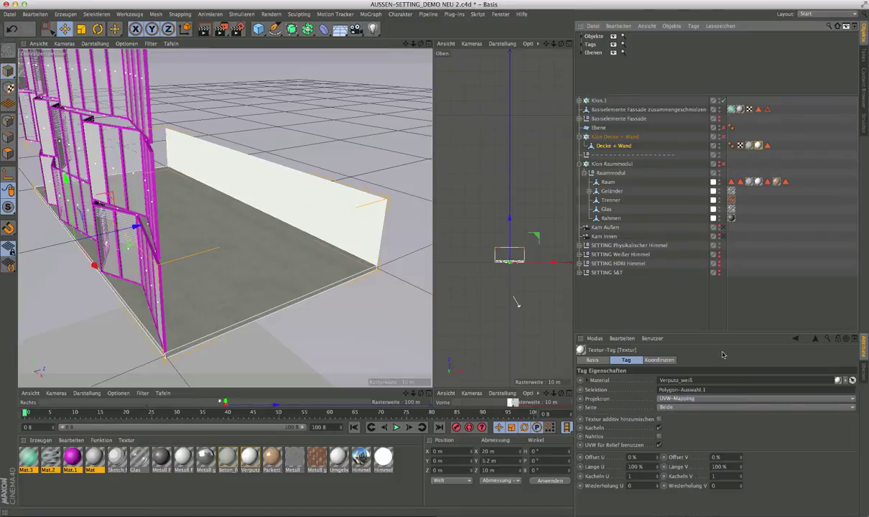
Zoom to the slab edge and select the thin Decke + Wand floor strip polygon along the glazing.
{"action": "mouse_move", "coordinate": [316, 259]}
{"action": "left_mouse_down", "text": "alt"}
{"action": "mouse_move", "coordinate": [247, 259]}
{"action": "mouse_move", "coordinate": [193, 242]}
{"action": "mouse_move", "coordinate": [321, 269]}
{"action": "left_mouse_up", "text": "alt"}
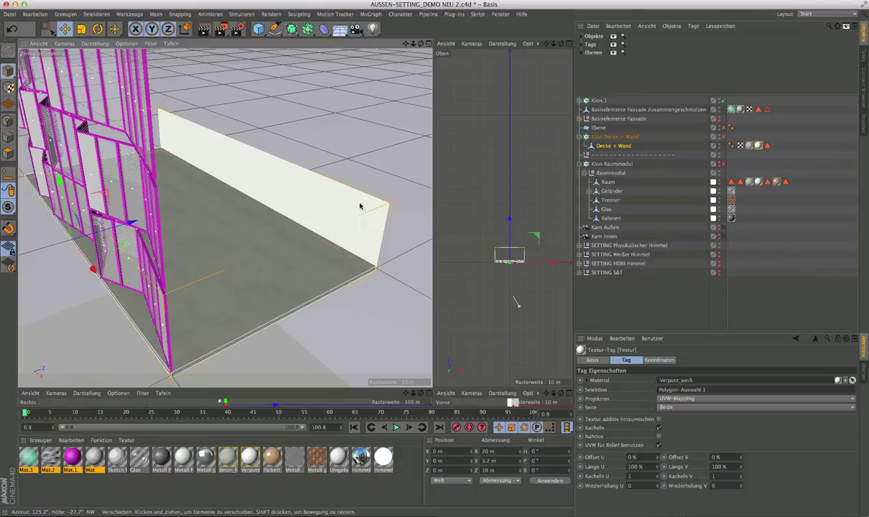
{"action": "left_click_drag", "start_coordinate": [331, 243], "coordinate": [352, 240], "text": "alt"}
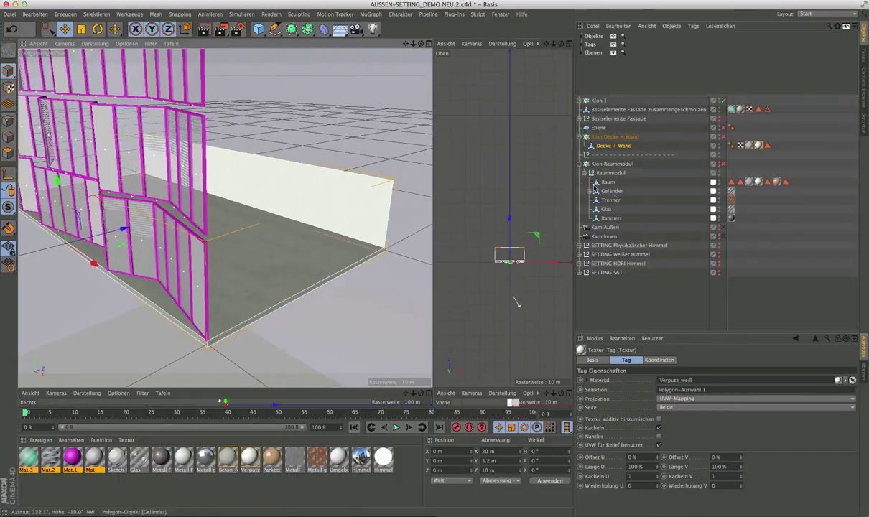
{"action": "left_click", "coordinate": [271, 310]}
{"action": "left_click_drag", "start_coordinate": [271, 311], "coordinate": [155, 264], "text": "alt"}
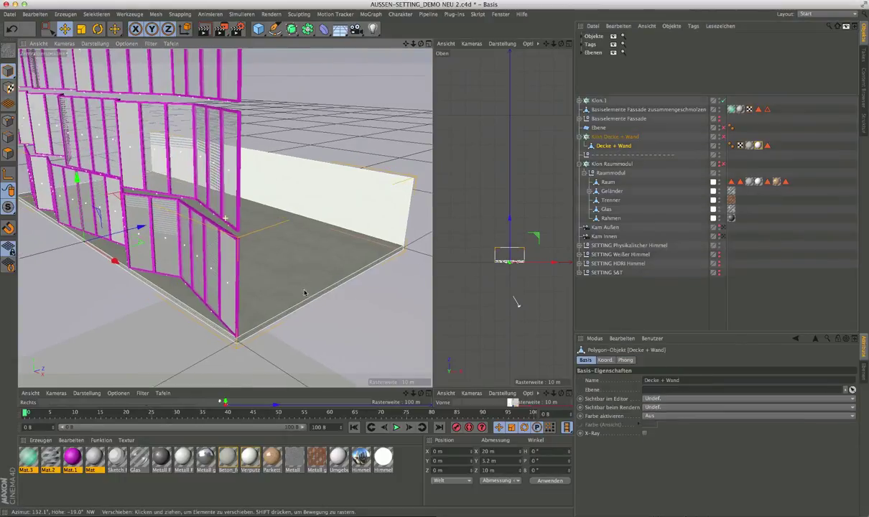
{"action": "right_click_drag", "start_coordinate": [88, 230], "coordinate": [178, 227], "text": "alt"}
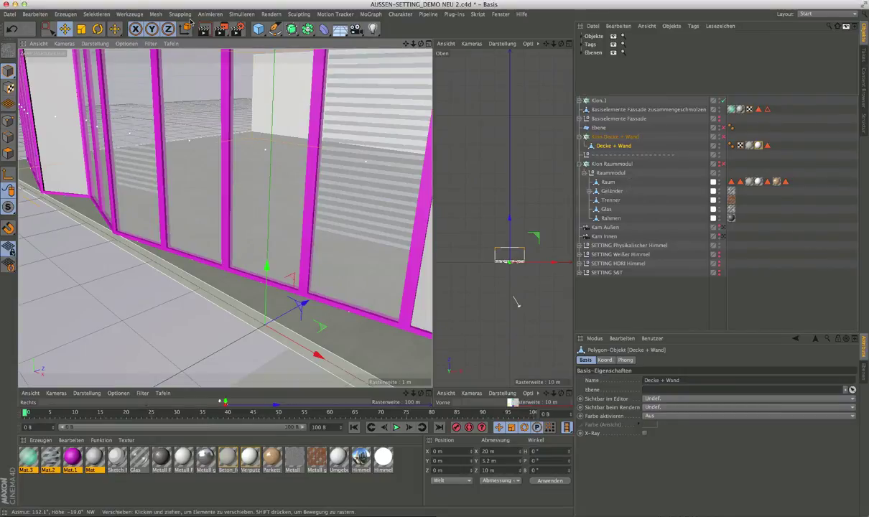
{"action": "left_click", "coordinate": [8, 154]}
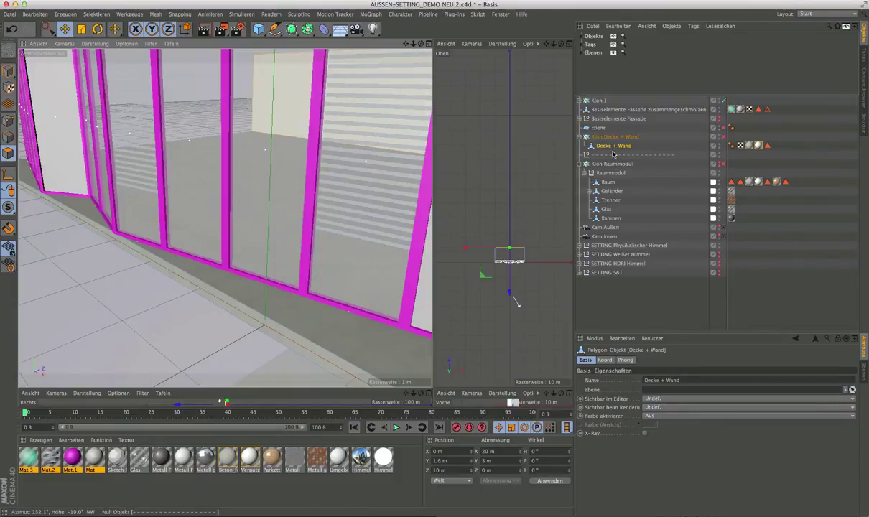
{"action": "left_click", "coordinate": [265, 334]}
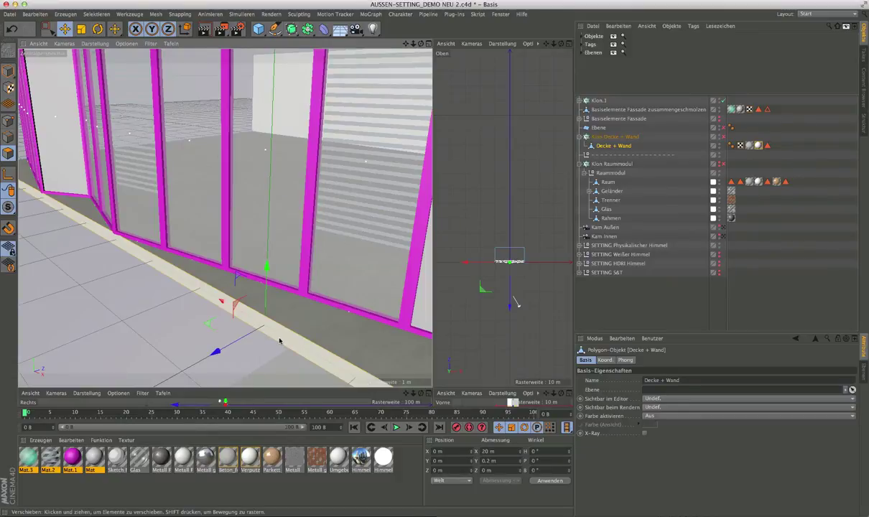
Move the selected Decke + Wand strip to Z -0.05 m, back from the glazing.
{"action": "double_click", "coordinate": [446, 471]}
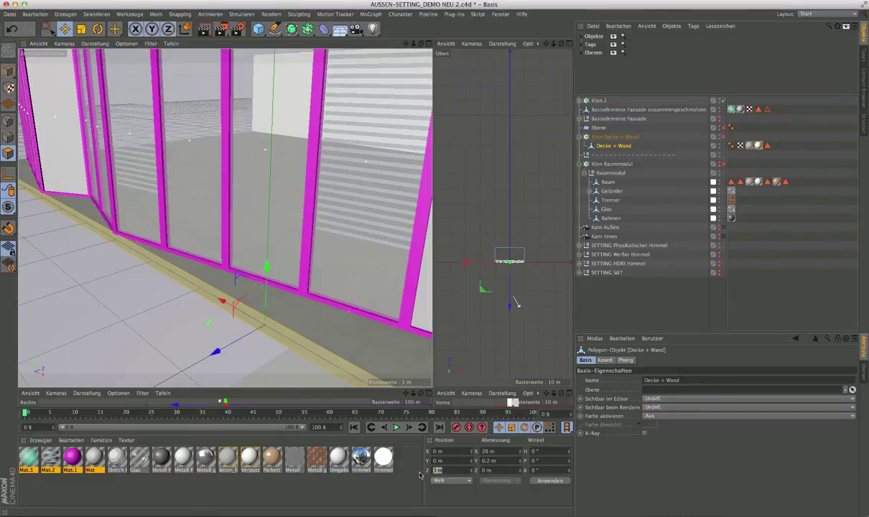
{"action": "type", "text": "-.05"}
{"action": "key", "text": "Return"}
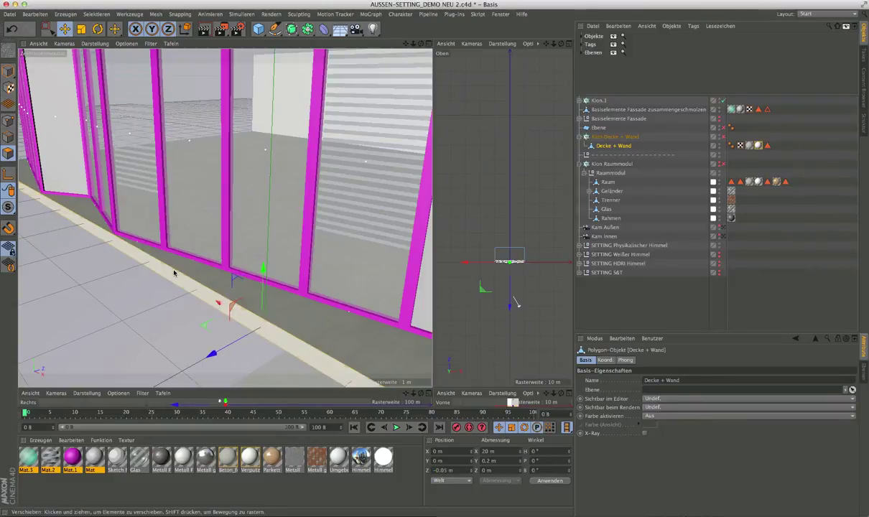
Deselect the slab, view the whole facade, and expand Klon.1 and its Fe Rahmen groups.
{"action": "left_click", "coordinate": [606, 309]}
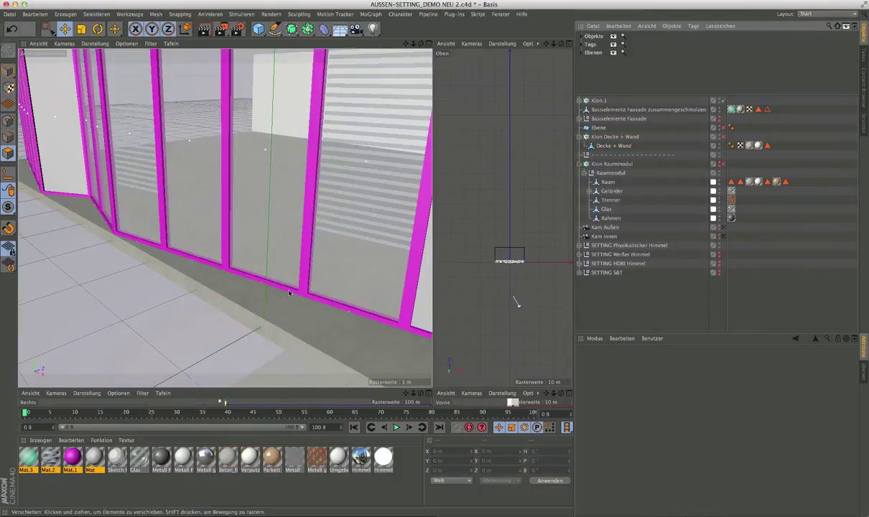
{"action": "mouse_move", "coordinate": [288, 291]}
{"action": "left_mouse_down", "text": "alt"}
{"action": "mouse_move", "coordinate": [138, 233]}
{"action": "mouse_move", "coordinate": [194, 277]}
{"action": "mouse_move", "coordinate": [208, 274]}
{"action": "mouse_move", "coordinate": [151, 291]}
{"action": "mouse_move", "coordinate": [219, 301]}
{"action": "mouse_move", "coordinate": [159, 263]}
{"action": "mouse_move", "coordinate": [165, 254]}
{"action": "mouse_move", "coordinate": [145, 260]}
{"action": "mouse_move", "coordinate": [123, 249]}
{"action": "left_mouse_up", "text": "alt"}
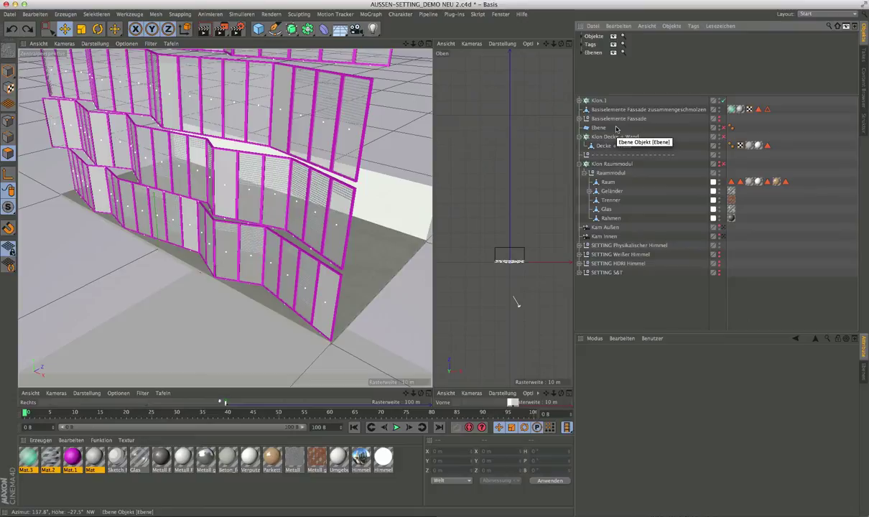
{"action": "left_click", "coordinate": [579, 101]}
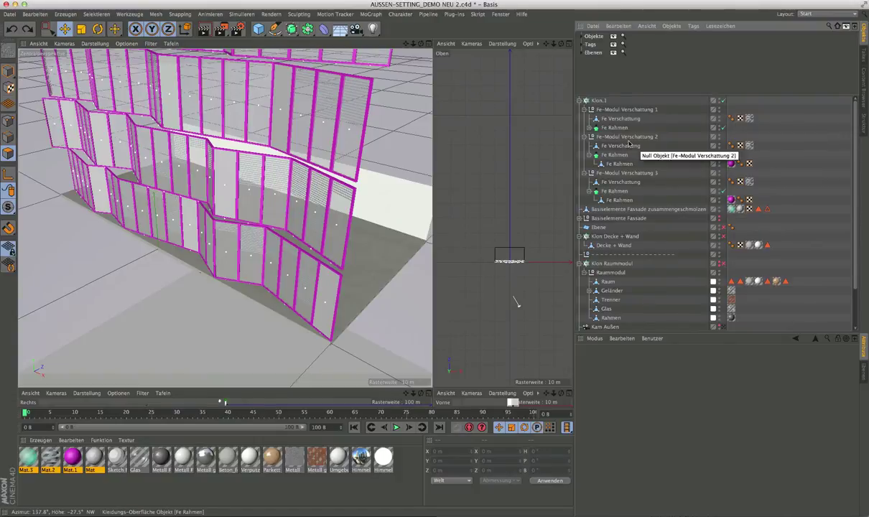
{"action": "left_click", "coordinate": [590, 127]}
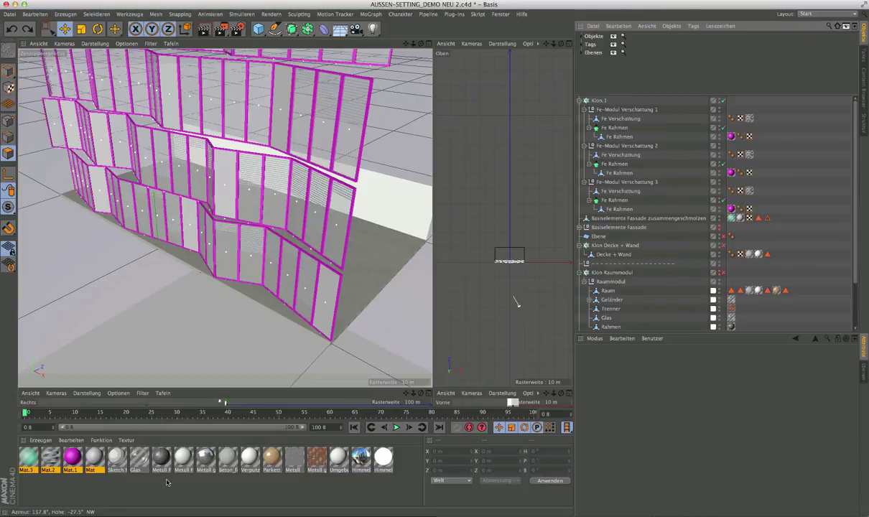
Test-drop a dark material onto the first frame, then undo it.
{"action": "left_click", "coordinate": [166, 482]}
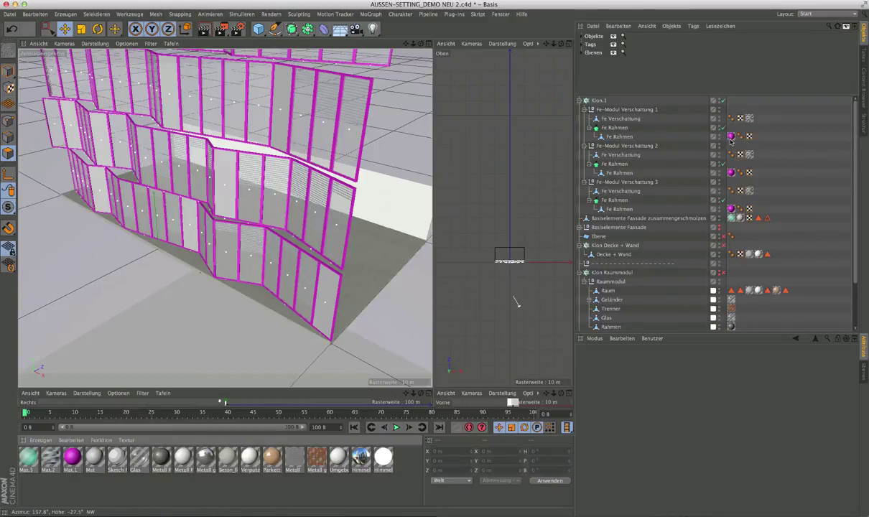
{"action": "left_click_drag", "start_coordinate": [683, 198], "coordinate": [692, 135]}
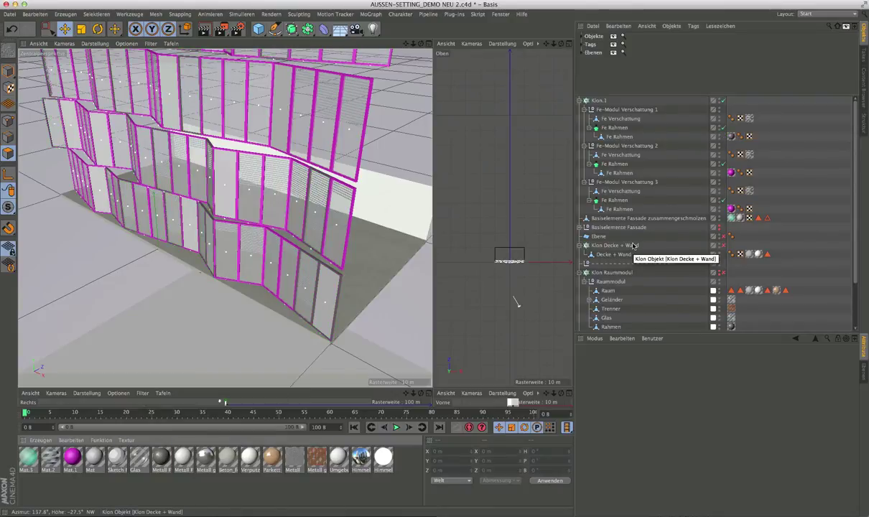
{"action": "key", "text": "ctrl+z"}
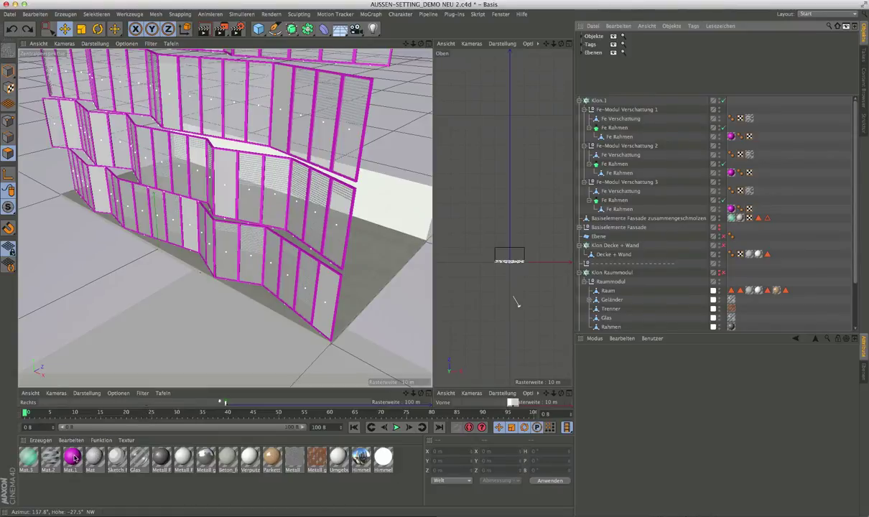
Replace magenta Mat.1 with 'Metall Farbe, matt' on all Fe Rahmen texture tags, then collapse Klon.1.
{"action": "left_click", "coordinate": [75, 459]}
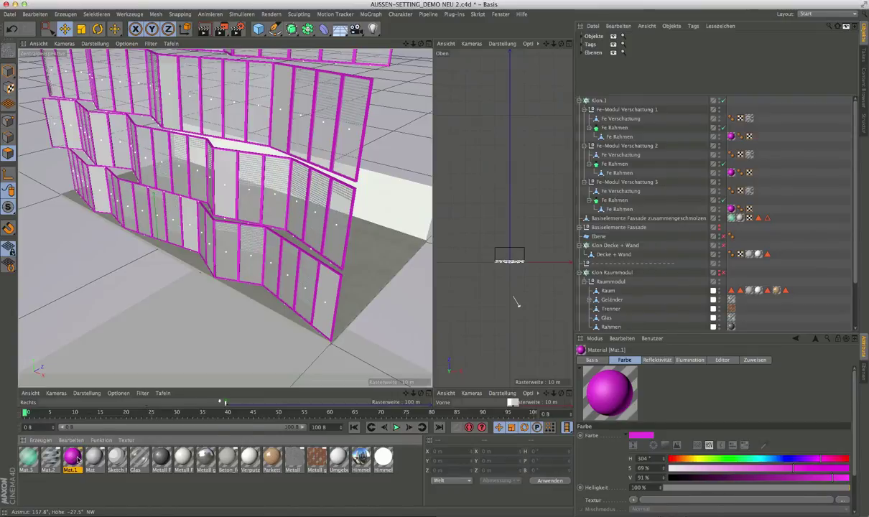
{"action": "left_click", "coordinate": [104, 441]}
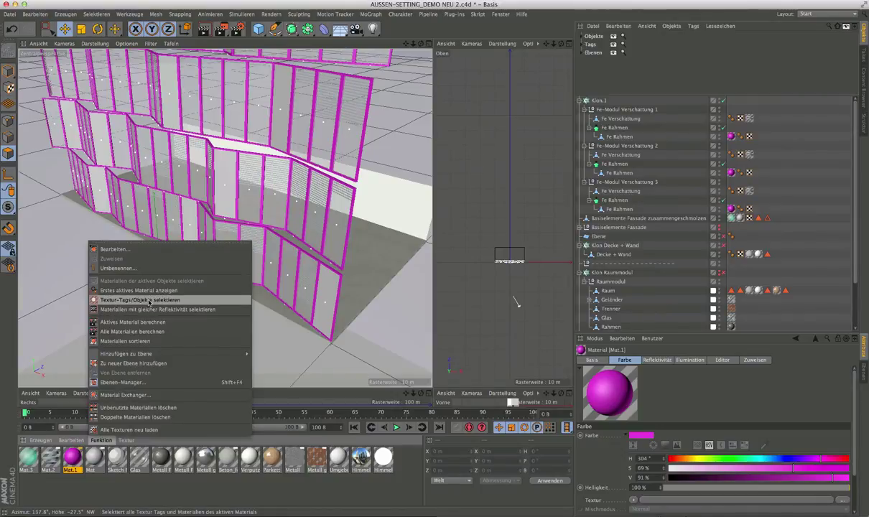
{"action": "left_click", "coordinate": [153, 302]}
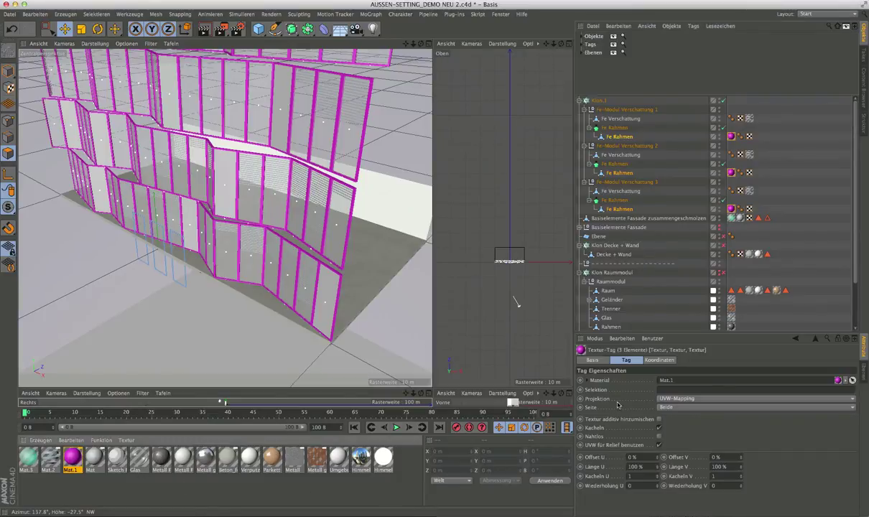
{"action": "left_click_drag", "start_coordinate": [517, 444], "coordinate": [671, 381]}
{"action": "left_click", "coordinate": [581, 101]}
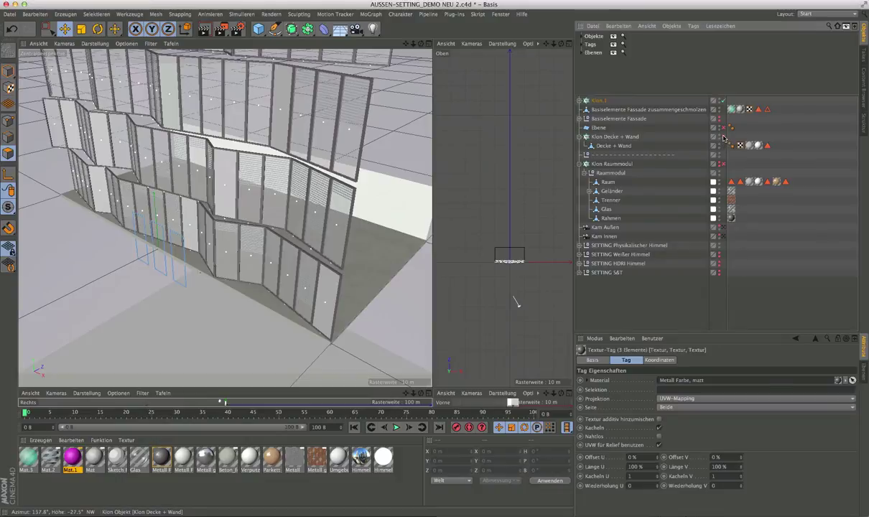
Enable Klon Decke + Wand, place it under Klon.1, and rename Klon.1 to 'Klon Fassade'.
{"action": "left_click", "coordinate": [723, 136]}
{"action": "left_click", "coordinate": [581, 136]}
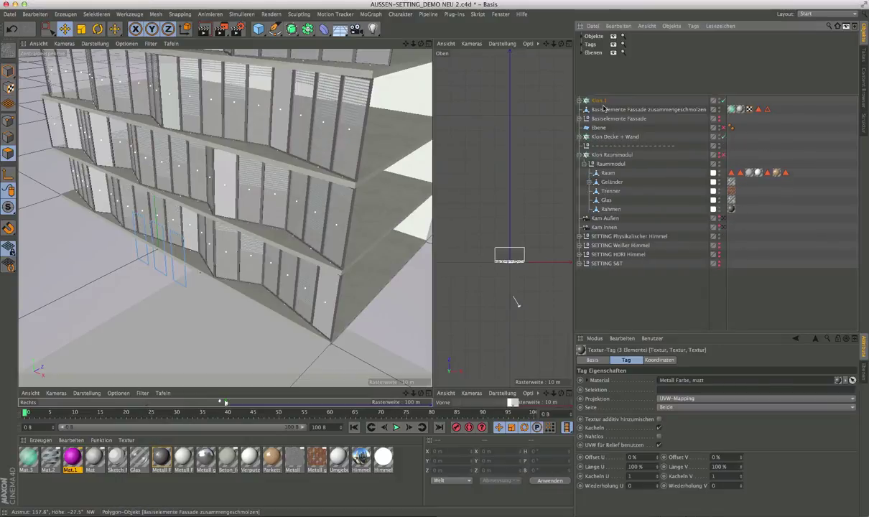
{"action": "left_click_drag", "start_coordinate": [600, 117], "coordinate": [603, 105]}
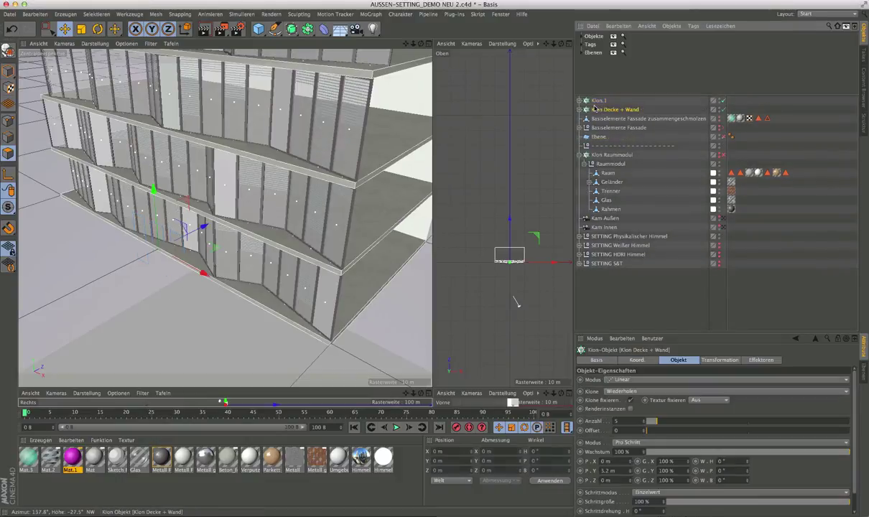
{"action": "left_click", "coordinate": [603, 102]}
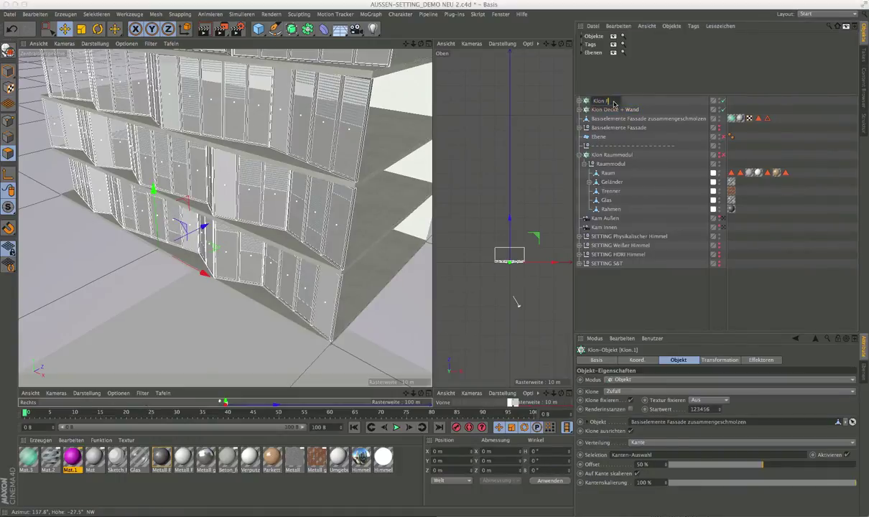
{"action": "type", "text": "Fassade"}
{"action": "key", "text": "Return"}
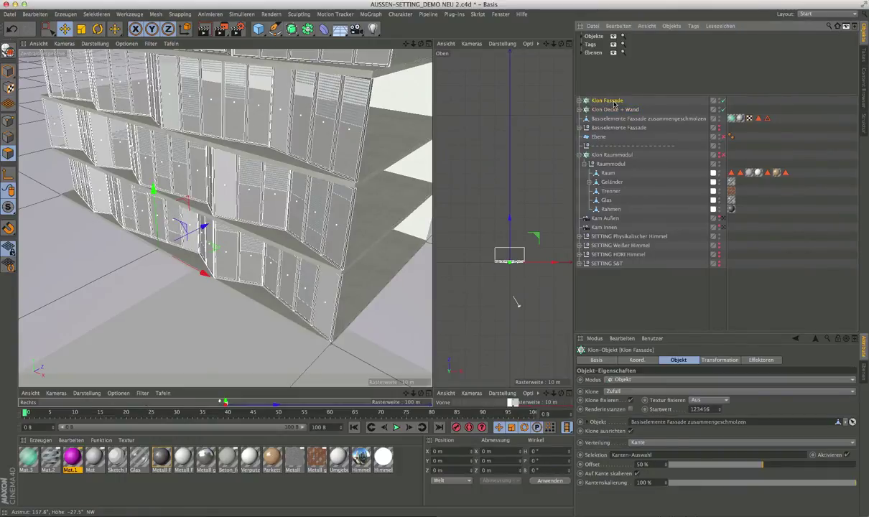
{"action": "left_click", "coordinate": [580, 155]}
Orbit and zoom to frame the facade floors closely, looking slightly down.
{"action": "left_click_drag", "start_coordinate": [318, 219], "coordinate": [339, 203], "text": "alt"}
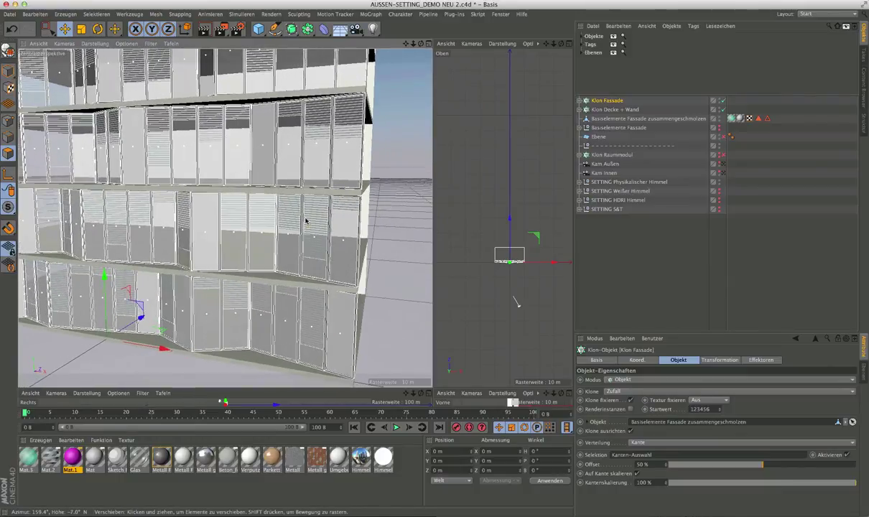
{"action": "right_click_drag", "start_coordinate": [310, 178], "coordinate": [407, 207], "text": "alt"}
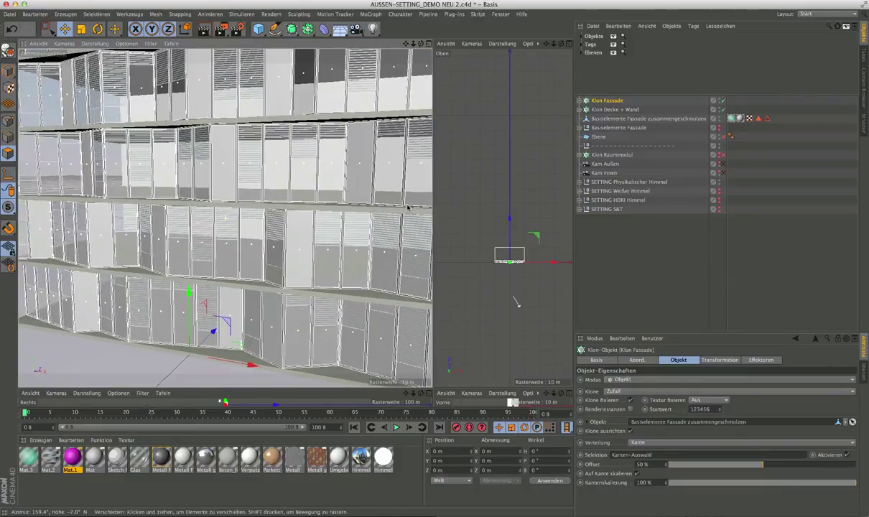
{"action": "left_click_drag", "start_coordinate": [292, 243], "coordinate": [260, 213], "text": "alt"}
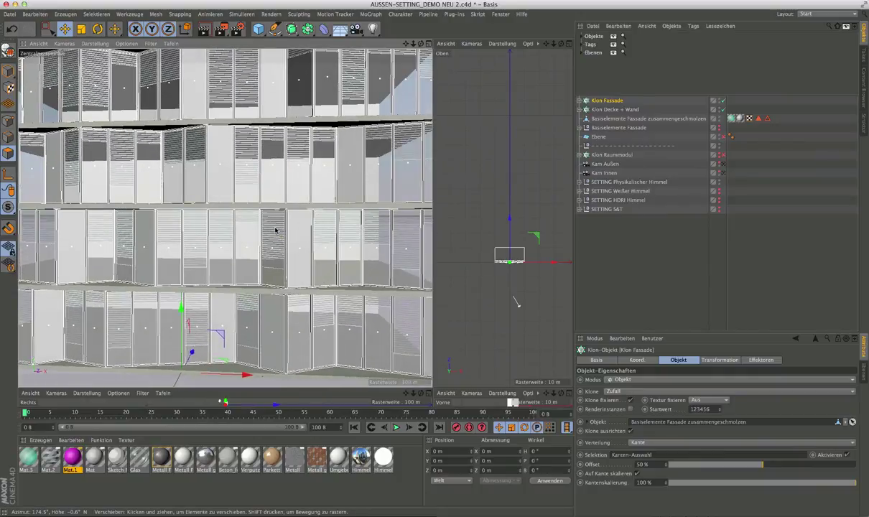
{"action": "mouse_move", "coordinate": [260, 213]}
{"action": "right_mouse_down", "text": "alt"}
{"action": "mouse_move", "coordinate": [277, 213]}
{"action": "mouse_move", "coordinate": [277, 232]}
{"action": "right_mouse_up", "text": "alt"}
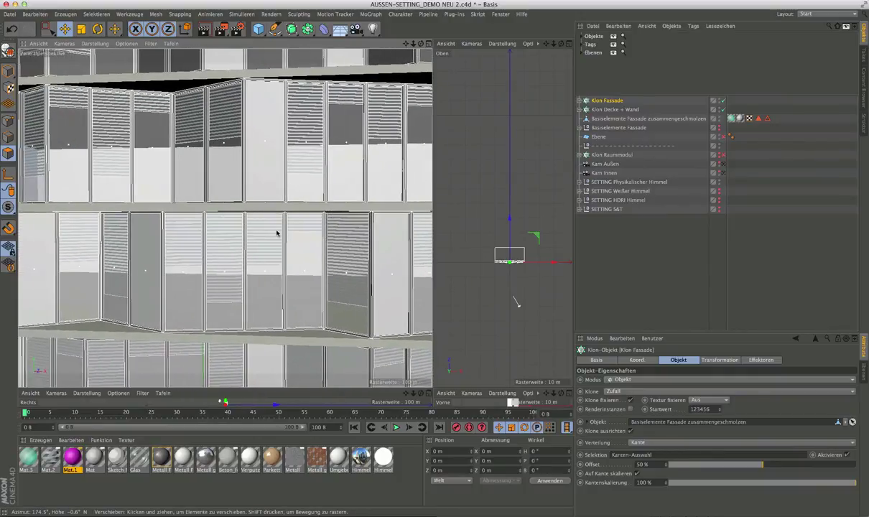
{"action": "mouse_move", "coordinate": [277, 232]}
{"action": "left_mouse_down", "text": "alt"}
{"action": "mouse_move", "coordinate": [252, 227]}
{"action": "mouse_move", "coordinate": [252, 195]}
{"action": "left_mouse_up", "text": "alt"}
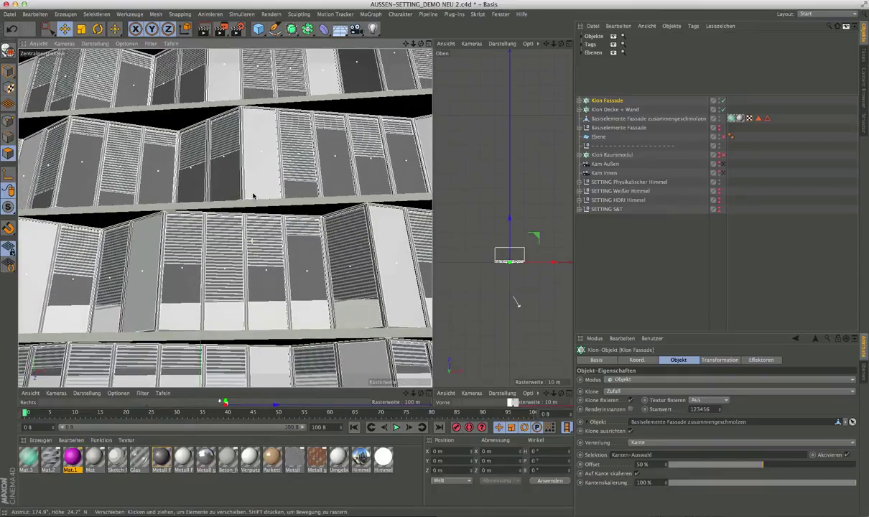
Make GI-Setting PREVIEW the active render preset, then raise the view slightly above the facade.
{"action": "left_click", "coordinate": [224, 31]}
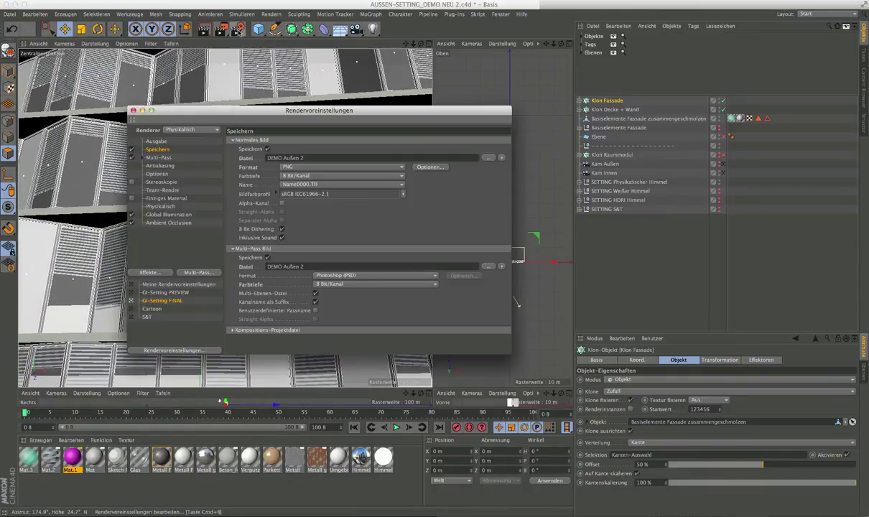
{"action": "left_click", "coordinate": [162, 293]}
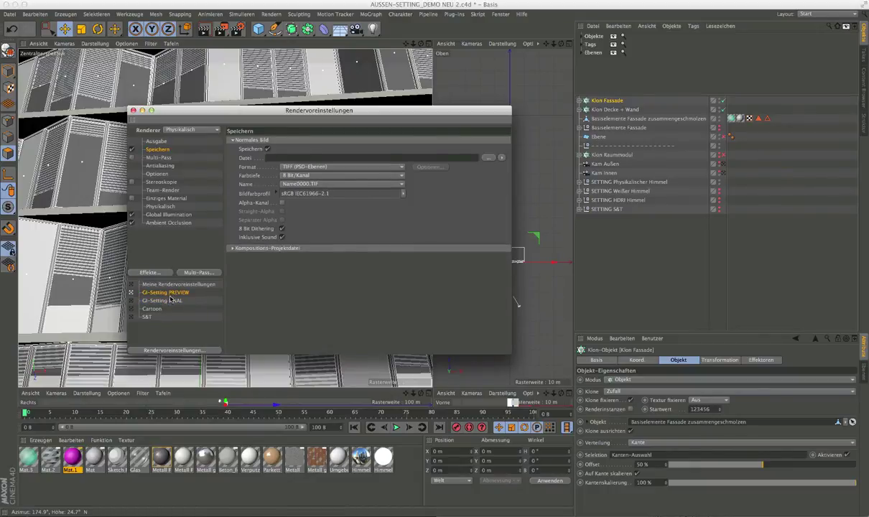
{"action": "left_click", "coordinate": [134, 111]}
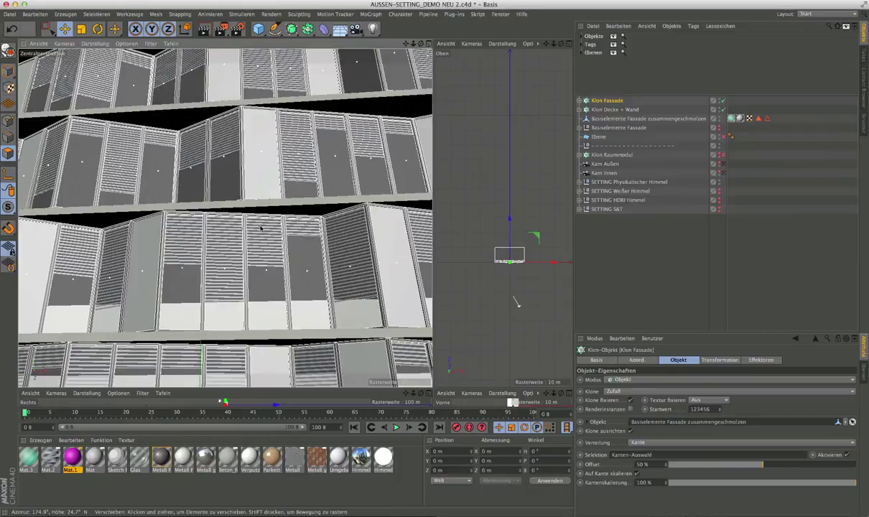
{"action": "mouse_move", "coordinate": [260, 229]}
{"action": "left_mouse_down", "text": "alt"}
{"action": "mouse_move", "coordinate": [261, 175]}
{"action": "mouse_move", "coordinate": [260, 204]}
{"action": "mouse_move", "coordinate": [271, 194]}
{"action": "mouse_move", "coordinate": [255, 207]}
{"action": "left_mouse_up", "text": "alt"}
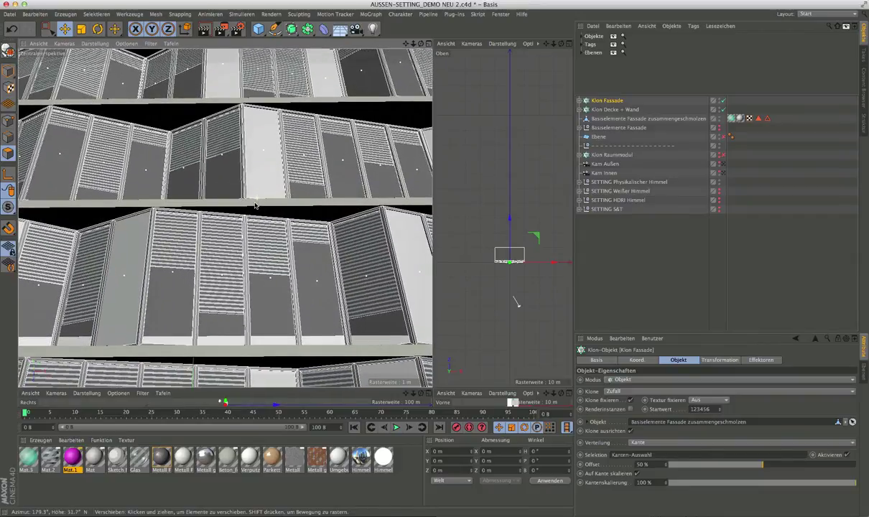
{"action": "middle_click_drag", "start_coordinate": [255, 206], "coordinate": [252, 194], "text": "alt"}
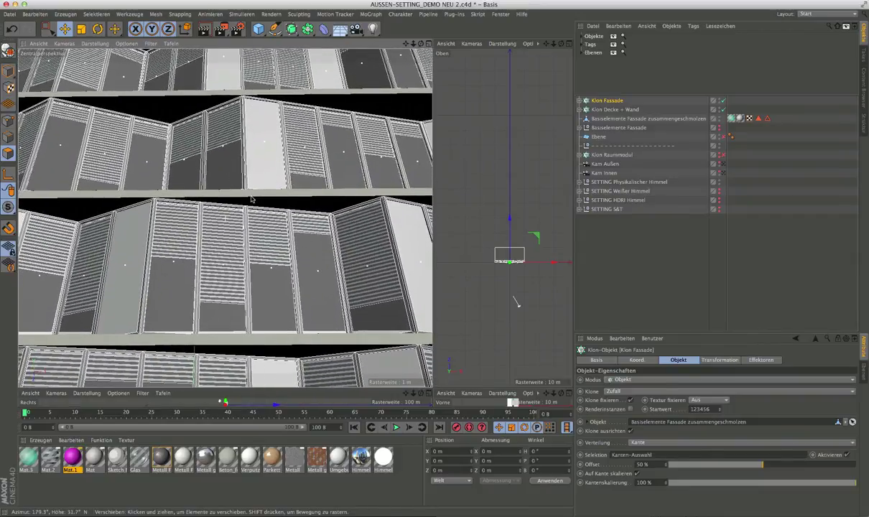
Preview-render the facade close-up in the viewport, then select 'Basiselemente Fassade zusammengeschmolzen'.
{"action": "left_click", "coordinate": [204, 29]}
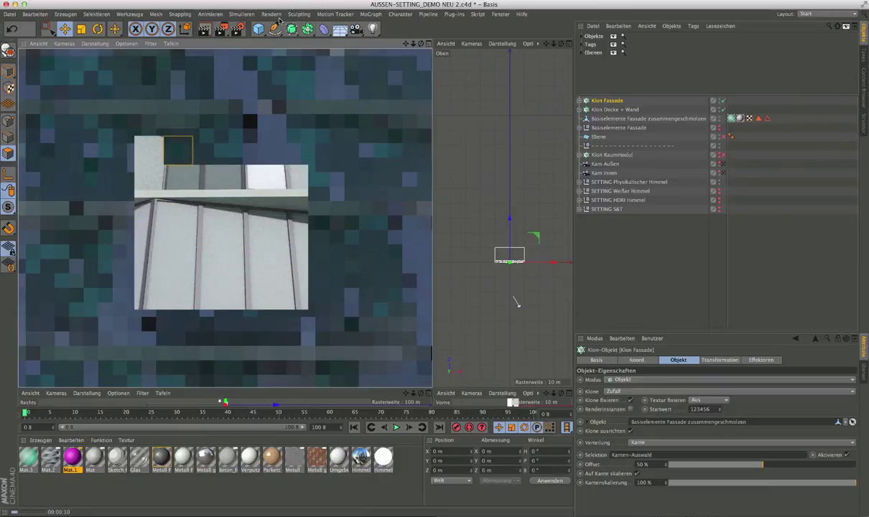
{"action": "left_click", "coordinate": [616, 242]}
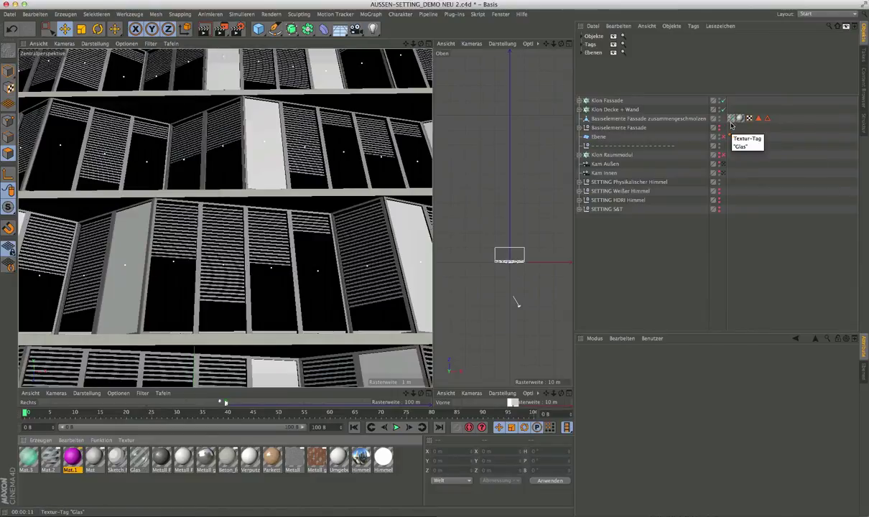
{"action": "left_click", "coordinate": [204, 29]}
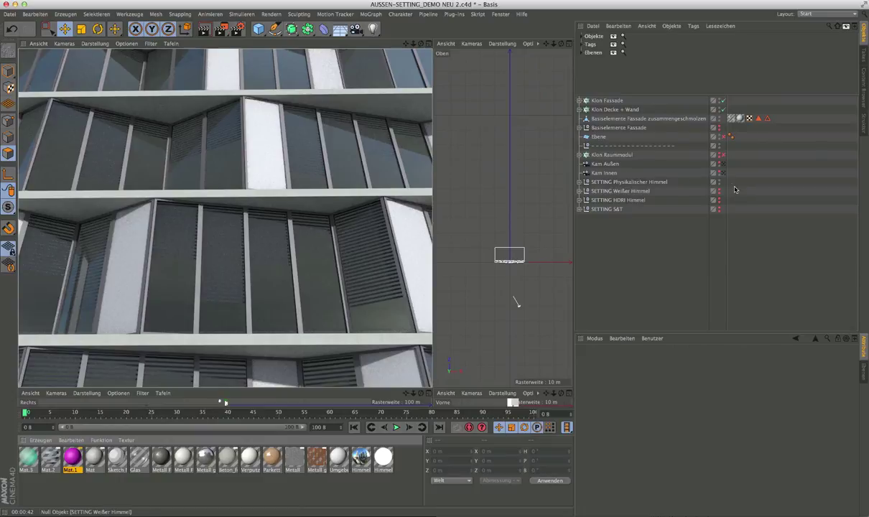
{"action": "left_click", "coordinate": [637, 120]}
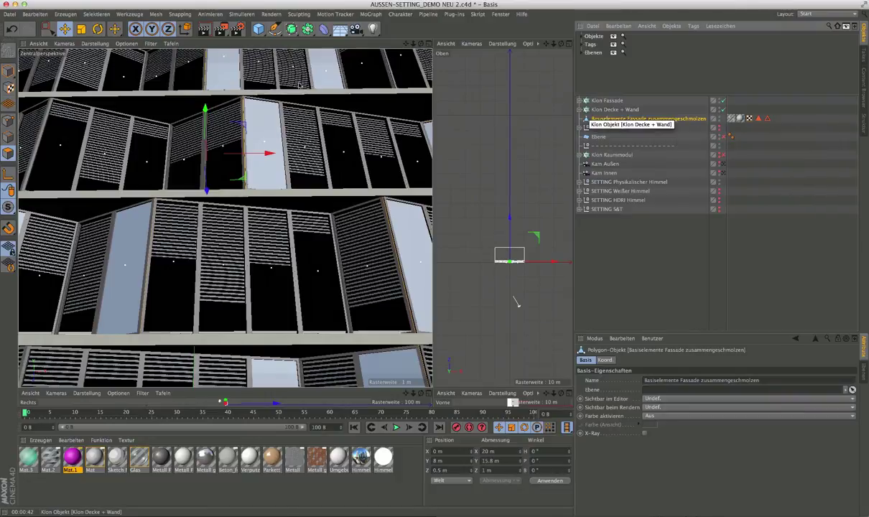
With Live Selection, shift the white panel, black panel (0.213 m) and far-left panel (about 0.35 m) sideways.
{"action": "left_click", "coordinate": [8, 130]}
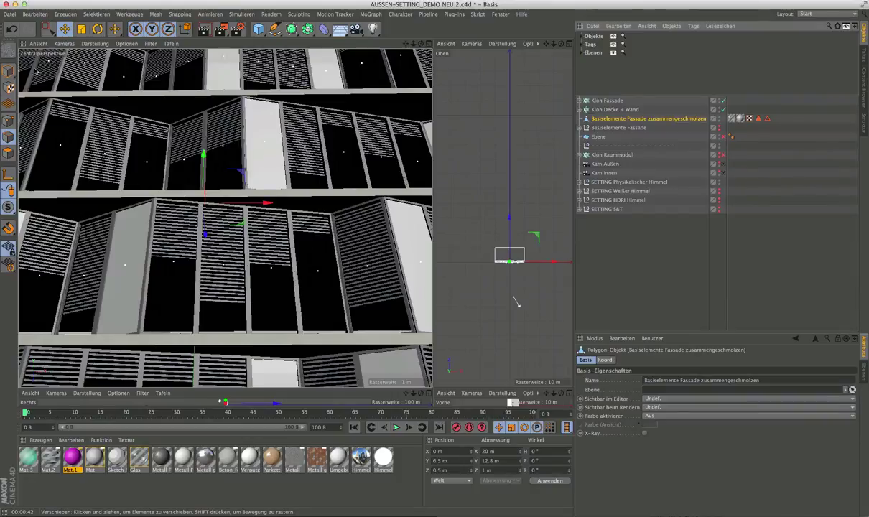
{"action": "left_click_drag", "start_coordinate": [47, 33], "coordinate": [57, 43]}
{"action": "left_click", "coordinate": [92, 40]}
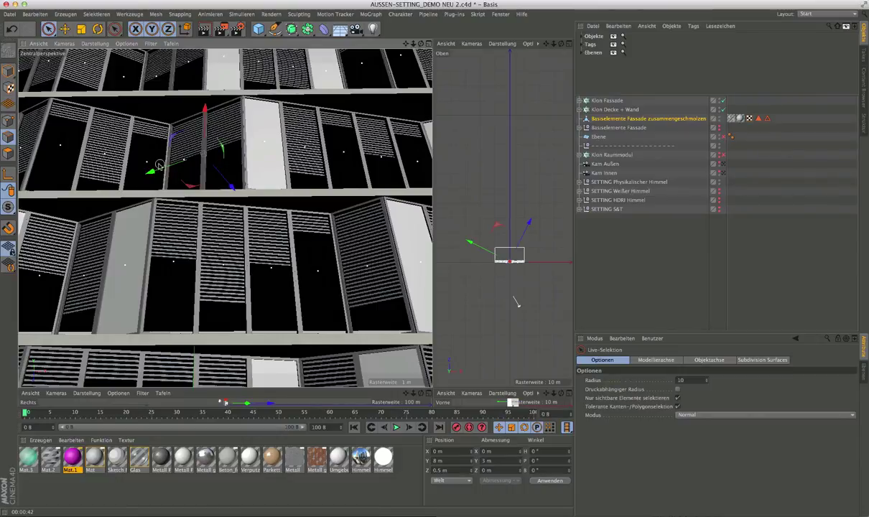
{"action": "left_click_drag", "start_coordinate": [149, 170], "coordinate": [171, 166]}
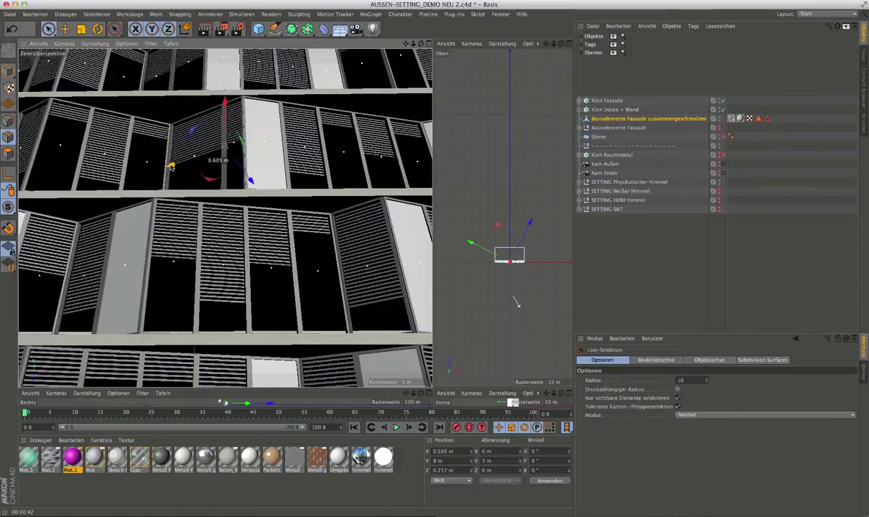
{"action": "left_click", "coordinate": [102, 262]}
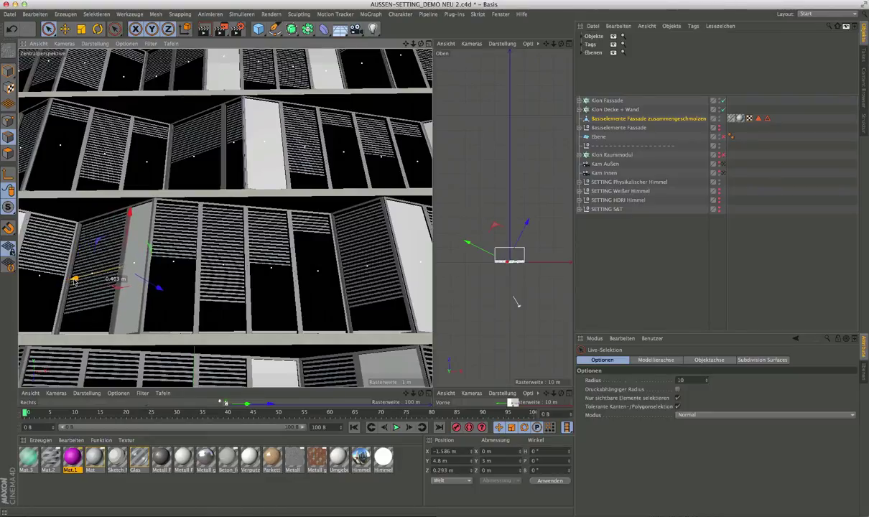
{"action": "left_click_drag", "start_coordinate": [74, 282], "coordinate": [78, 280]}
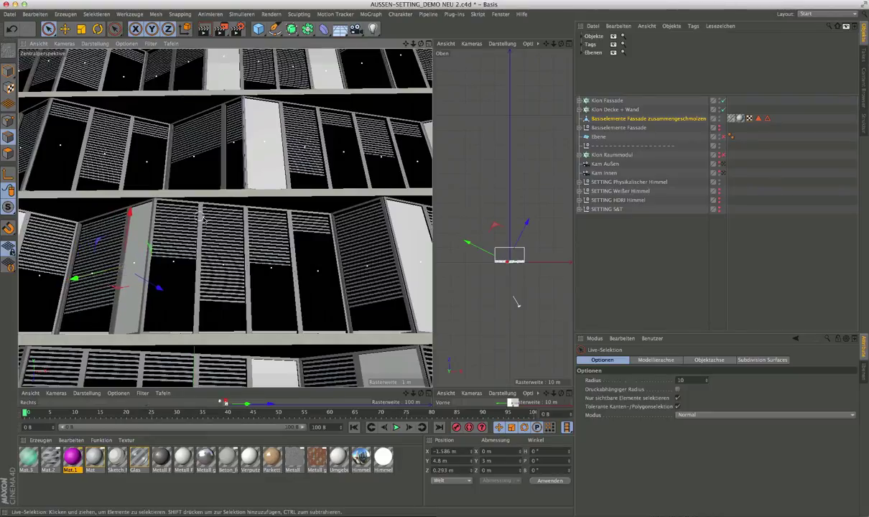
{"action": "left_click", "coordinate": [297, 282]}
{"action": "left_click_drag", "start_coordinate": [215, 258], "coordinate": [255, 269]}
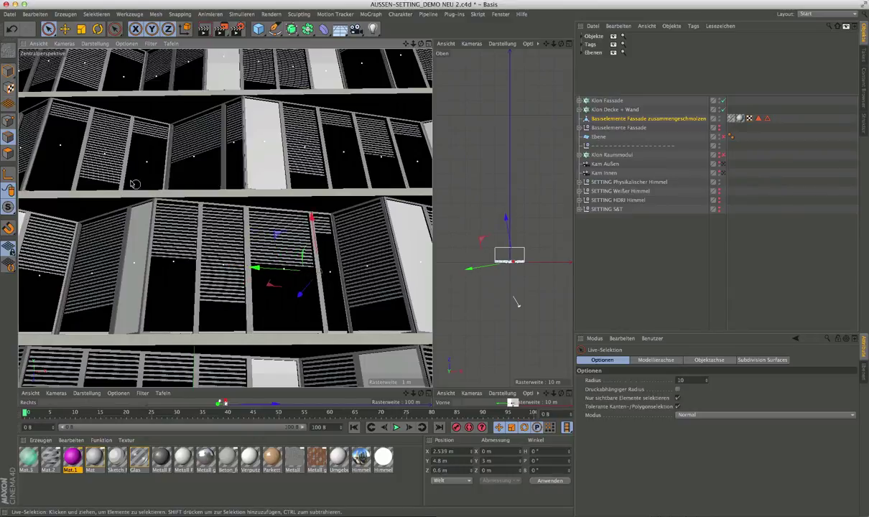
{"action": "left_click", "coordinate": [84, 150]}
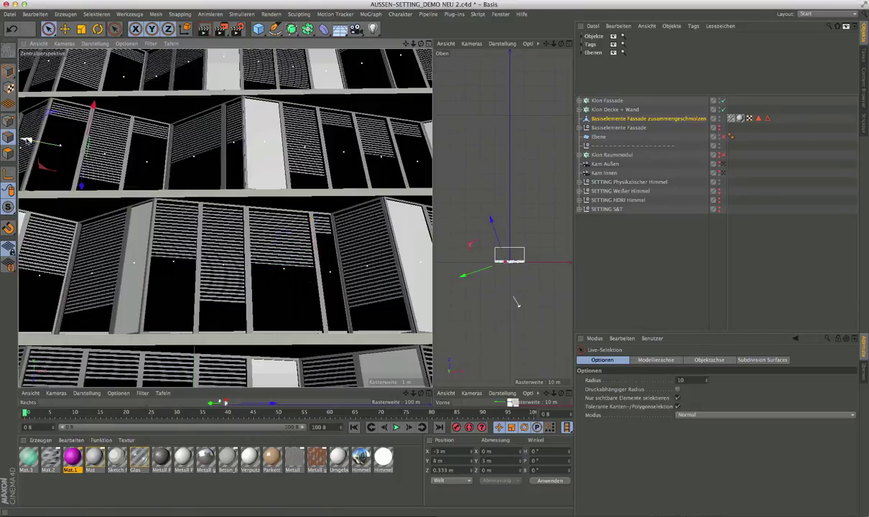
{"action": "left_click_drag", "start_coordinate": [77, 125], "coordinate": [62, 161]}
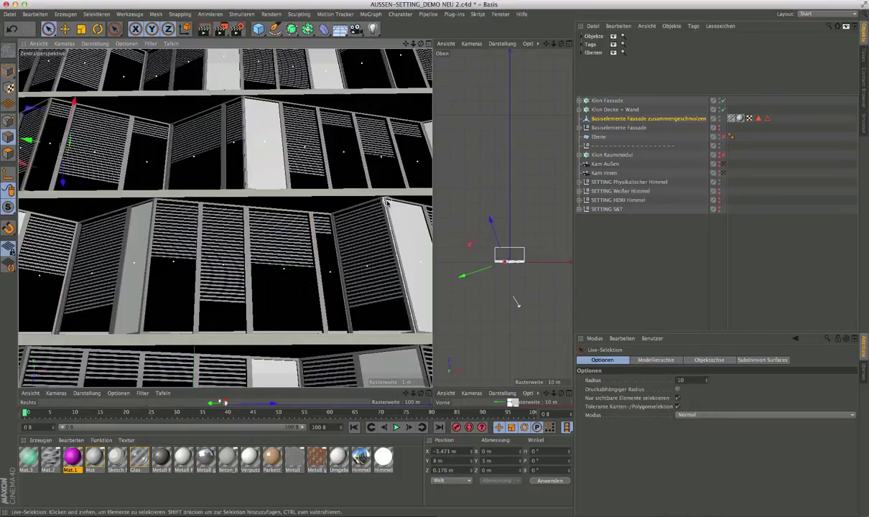
{"action": "key", "text": "e"}
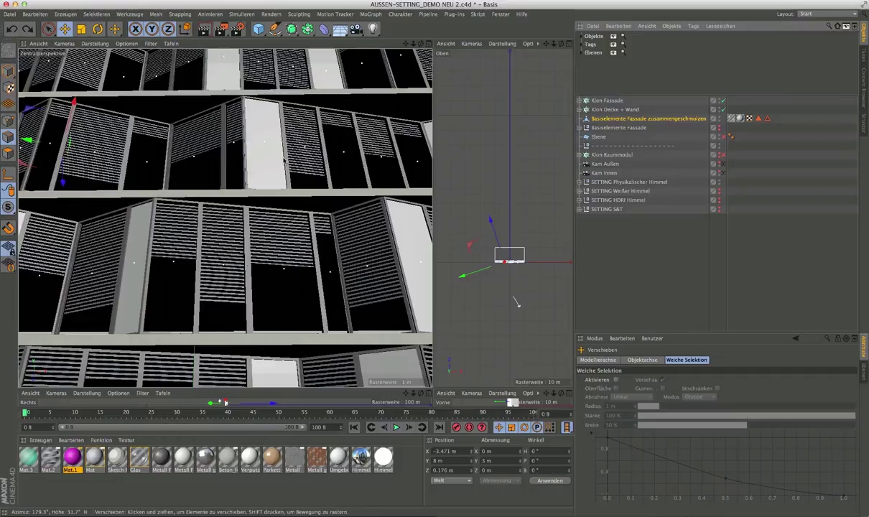
View the facade from inside with Konstantes Shading (Linien), then select the merged facade object.
{"action": "left_click_drag", "start_coordinate": [284, 161], "coordinate": [276, 152], "text": "alt"}
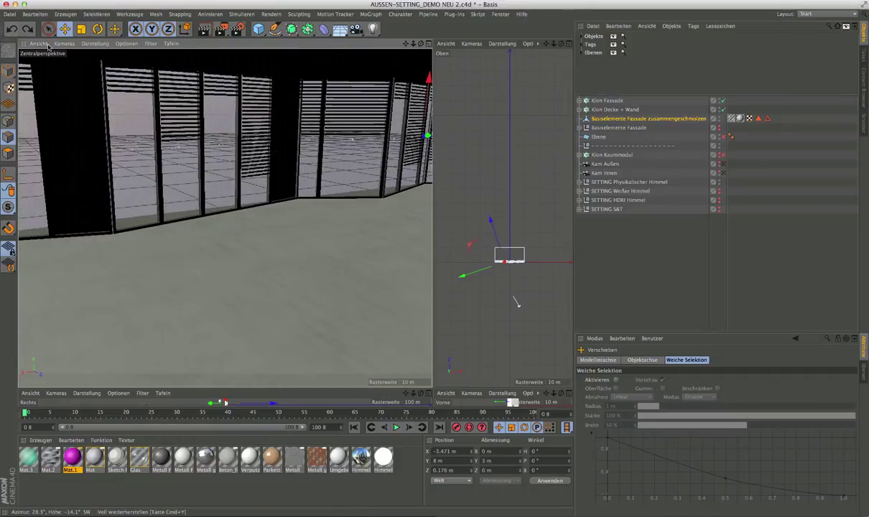
{"action": "left_click", "coordinate": [83, 44]}
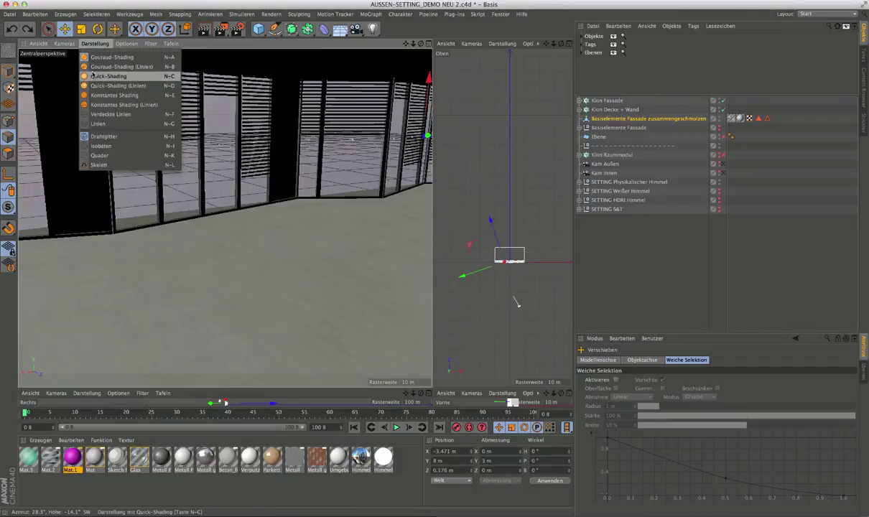
{"action": "left_click", "coordinate": [105, 104]}
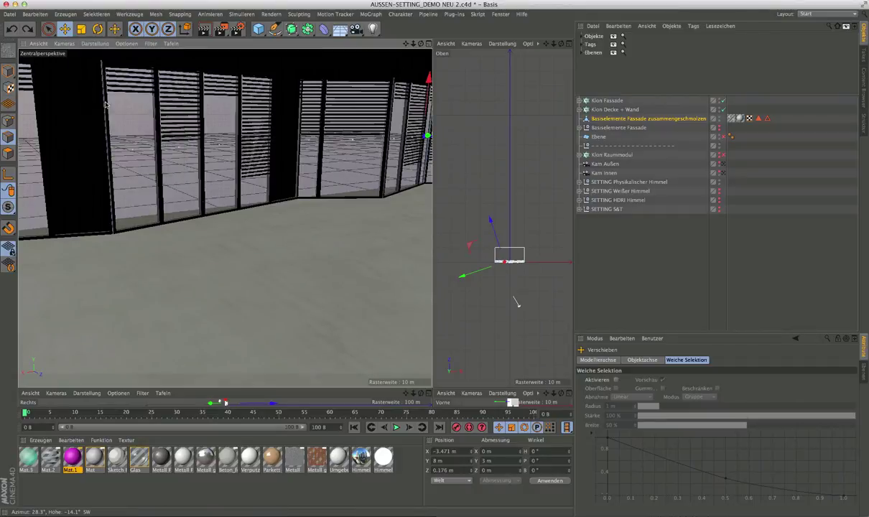
{"action": "mouse_move", "coordinate": [105, 105]}
{"action": "left_mouse_down", "text": "alt"}
{"action": "mouse_move", "coordinate": [175, 121]}
{"action": "mouse_move", "coordinate": [161, 146]}
{"action": "mouse_move", "coordinate": [165, 136]}
{"action": "left_mouse_up", "text": "alt"}
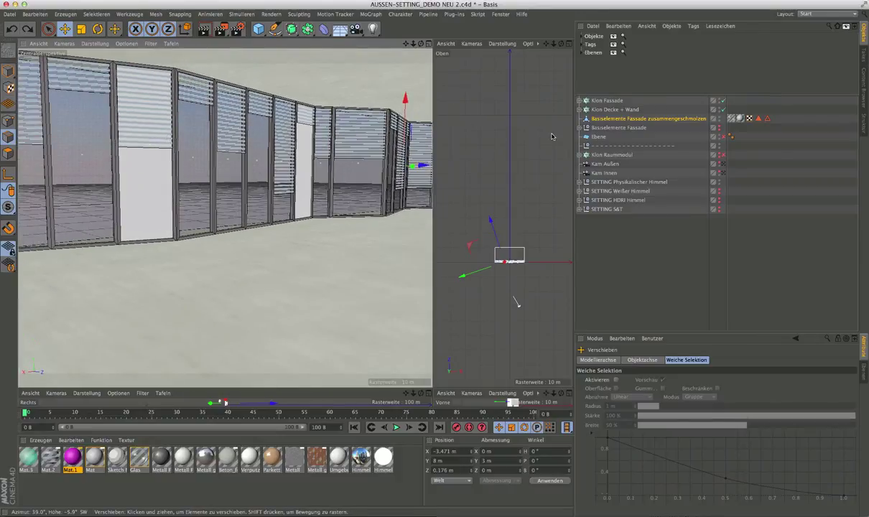
{"action": "left_click", "coordinate": [671, 119]}
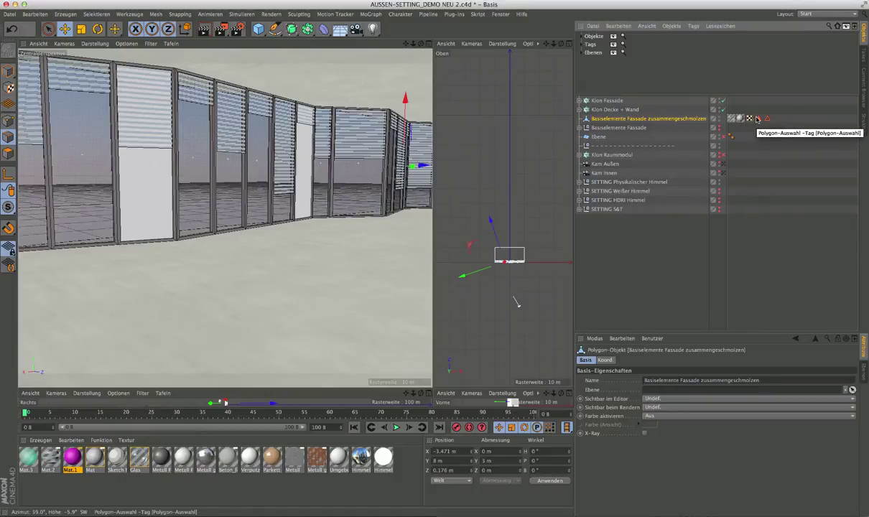
Restore the plaster wall panel selection stored in the merged facade's Polygon-Auswahl tag.
{"action": "left_click", "coordinate": [758, 118]}
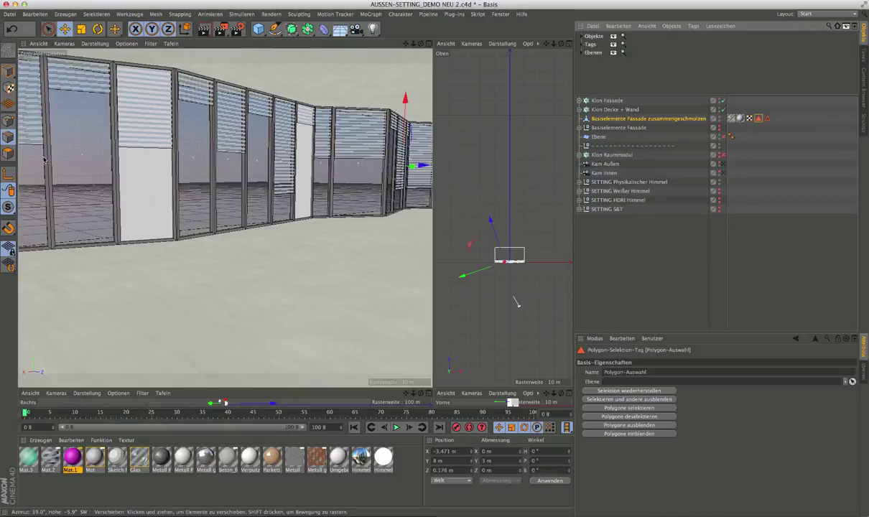
{"action": "left_click", "coordinate": [113, 150]}
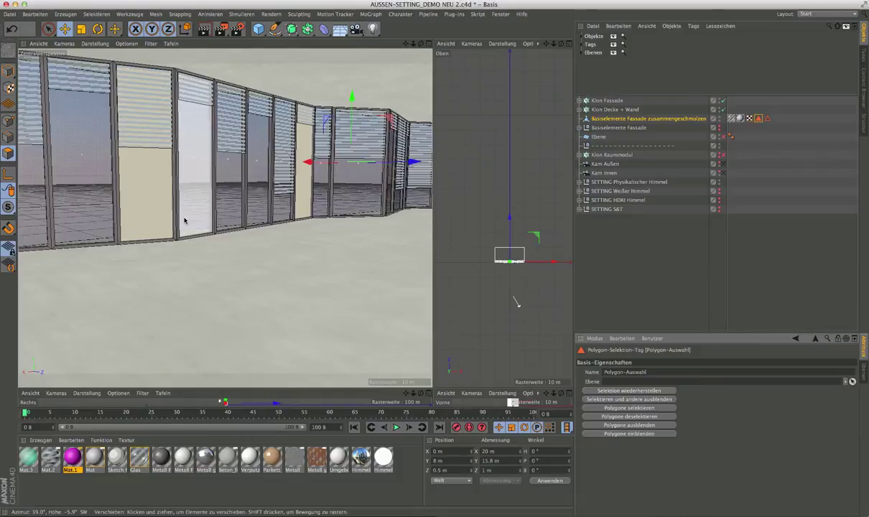
Split the selected wall panel polygons off with Abtrennen and select the new Basiselemente Fassade zusammengeschmolzen.1 object.
{"action": "right_click", "coordinate": [148, 160]}
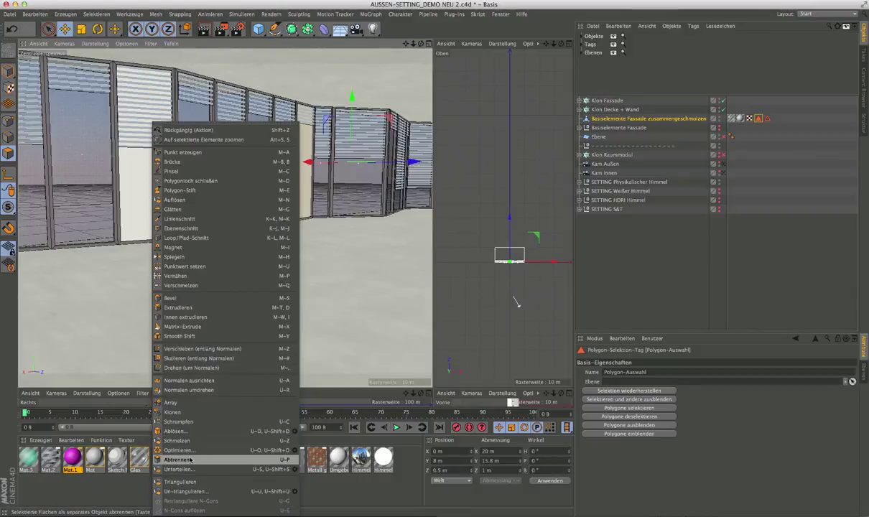
{"action": "left_click", "coordinate": [181, 433]}
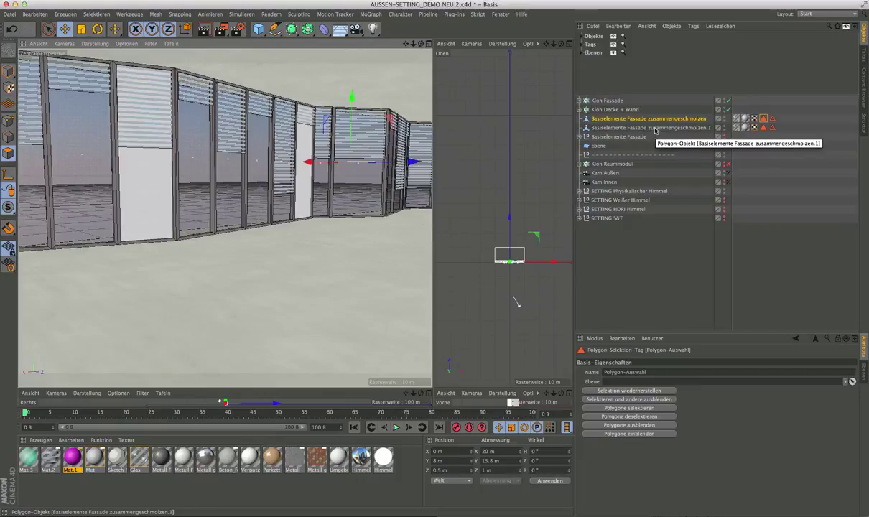
{"action": "left_click", "coordinate": [655, 128]}
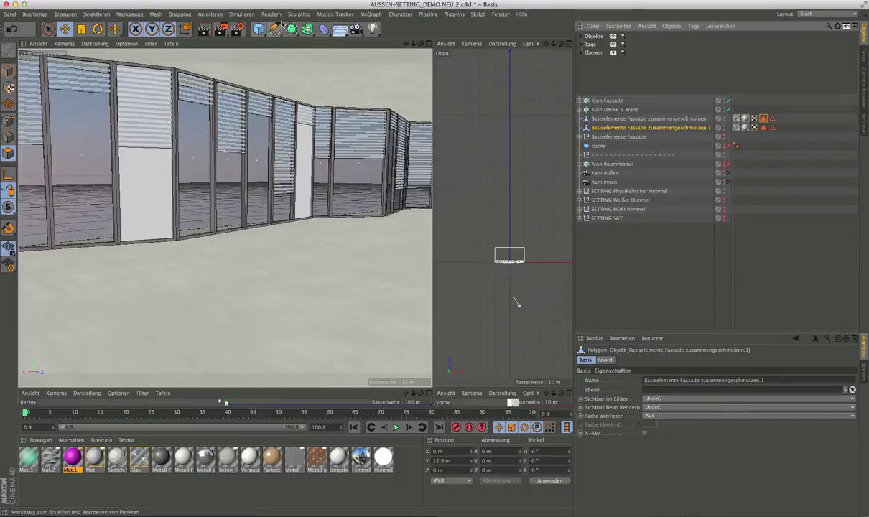
Add a Kleidungs-Oberfläche and nest the split-off panel object under it.
{"action": "left_click", "coordinate": [242, 15]}
{"action": "mouse_move", "coordinate": [241, 28]}
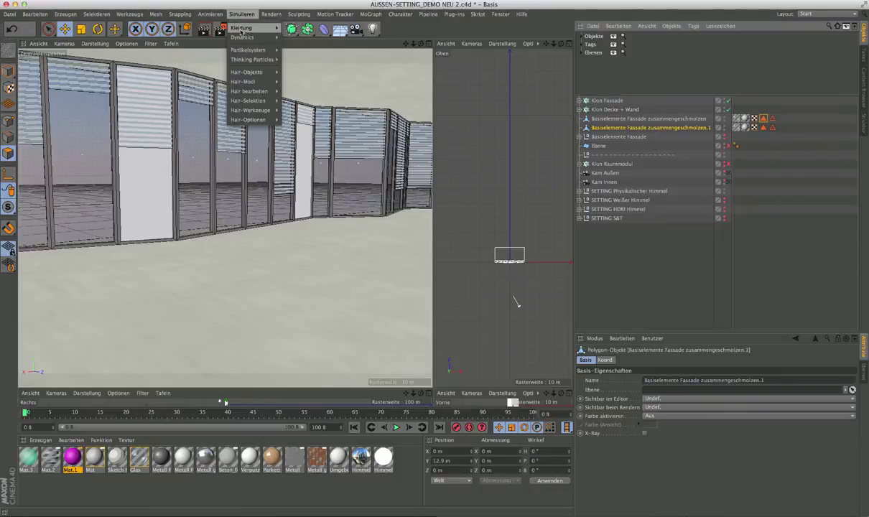
{"action": "left_click", "coordinate": [316, 31]}
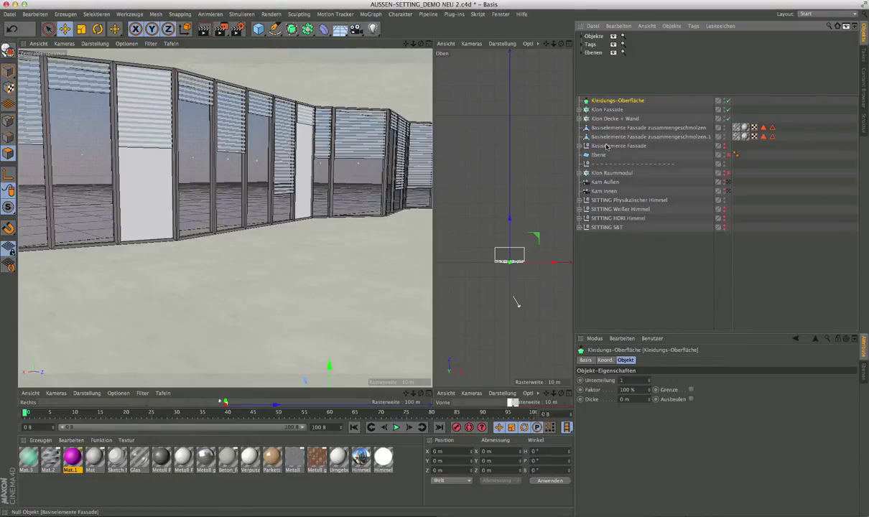
{"action": "left_click", "coordinate": [617, 136]}
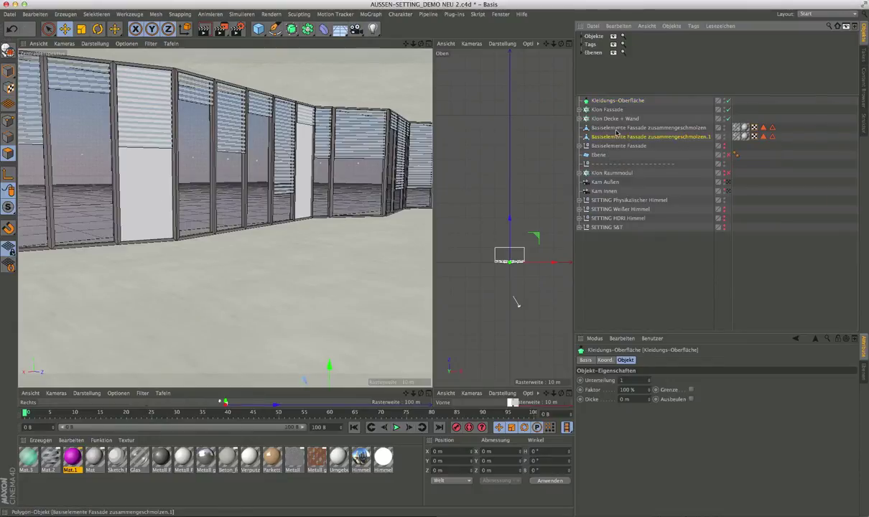
{"action": "left_click_drag", "start_coordinate": [615, 103], "coordinate": [615, 104]}
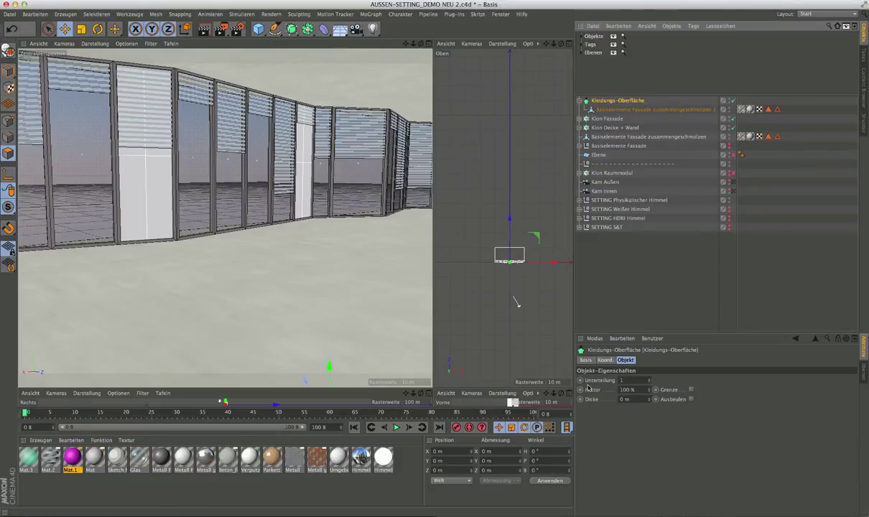
Set the Kleidungs-Oberfläche subdivision to 0 and thickness to 0.1 m.
{"action": "left_click", "coordinate": [649, 383]}
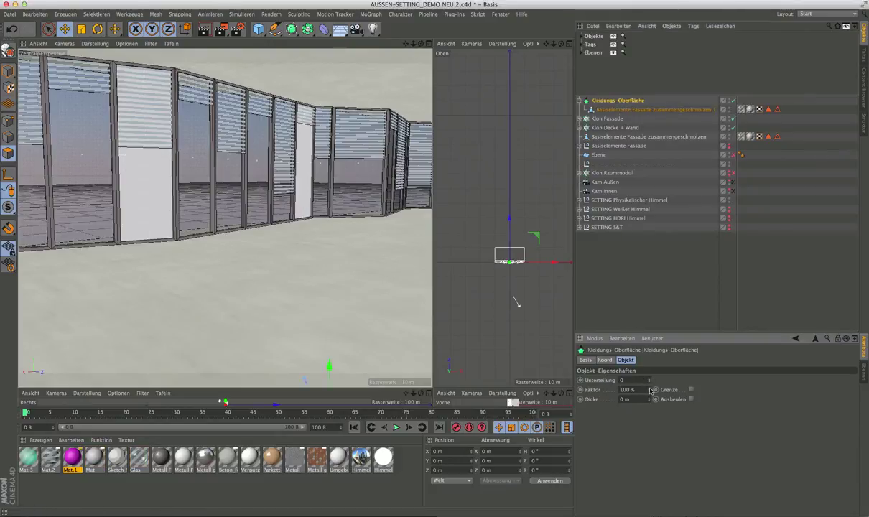
{"action": "left_click", "coordinate": [624, 399]}
{"action": "type", "text": ","}
{"action": "type", "text": "1"}
{"action": "key", "text": "Return"}
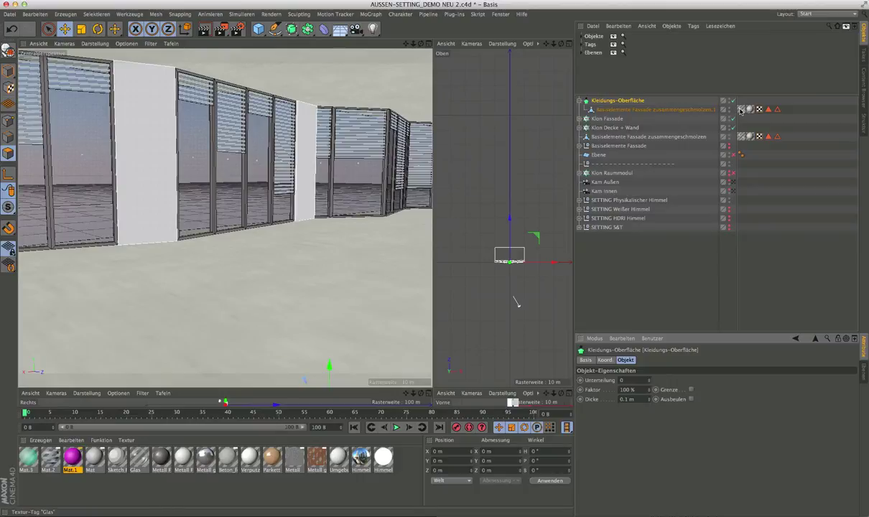
Delete the panel object's old tags and apply Verputz_weiß to the Kleidungs-Oberfläche.
{"action": "left_click", "coordinate": [741, 110]}
{"action": "left_click", "coordinate": [776, 110], "text": "shift"}
{"action": "key", "text": "Delete"}
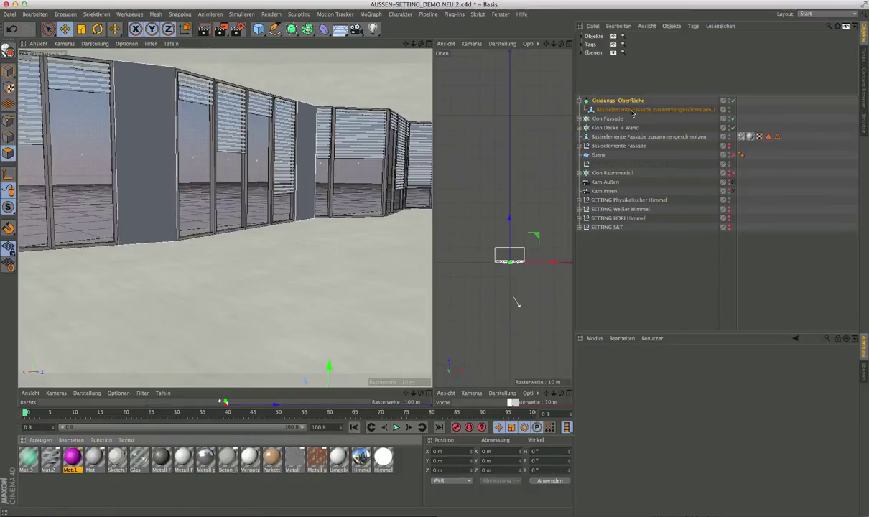
{"action": "left_click_drag", "start_coordinate": [629, 103], "coordinate": [629, 102]}
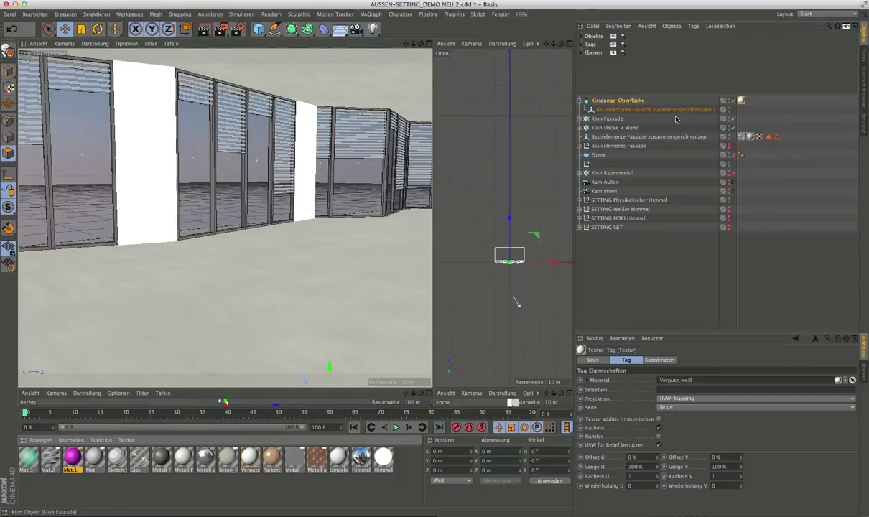
Show the Verputz_weiß material's Reflektivität settings.
{"action": "double_click", "coordinate": [740, 102]}
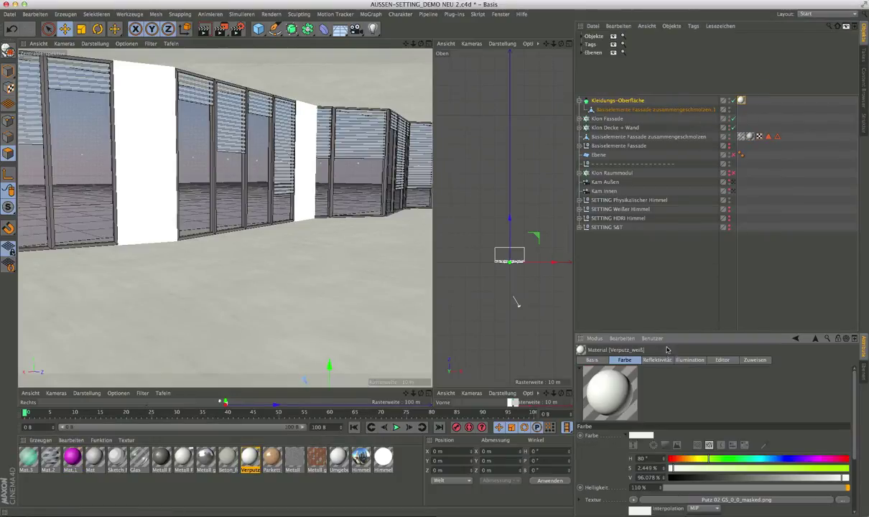
{"action": "left_click_drag", "start_coordinate": [674, 335], "coordinate": [668, 235]}
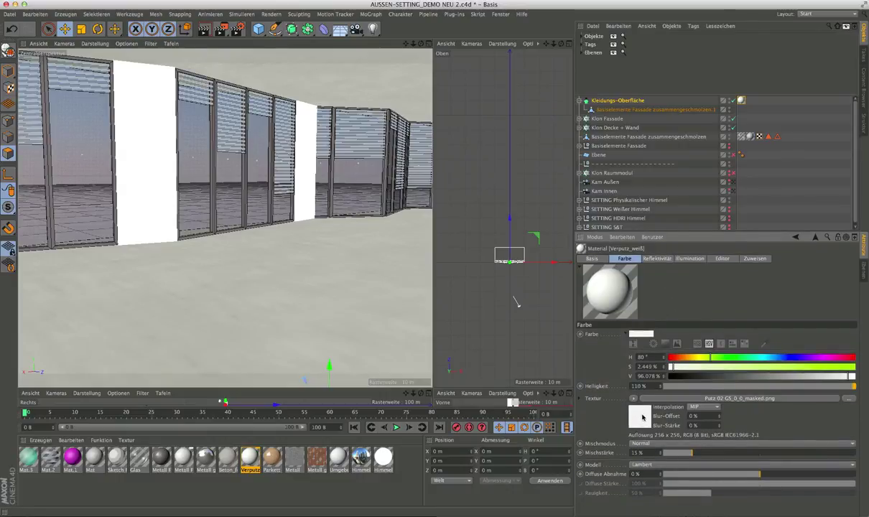
{"action": "left_click", "coordinate": [660, 259]}
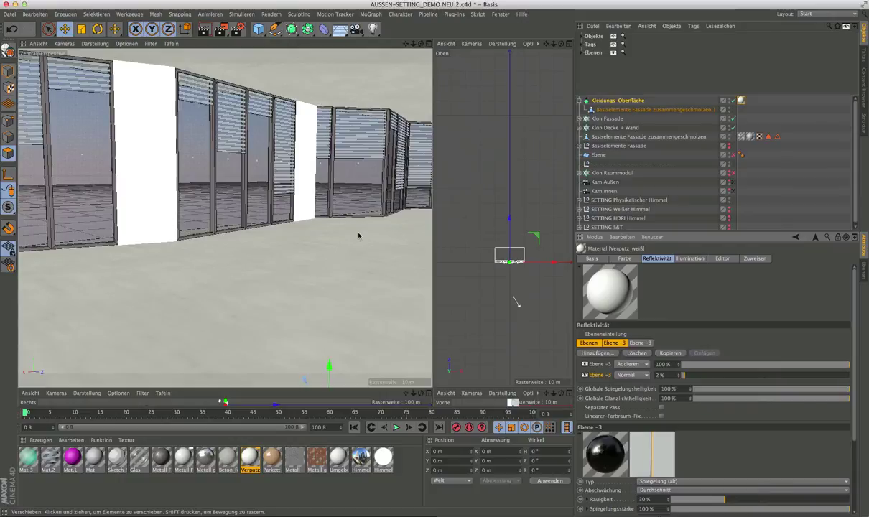
Preview-render the view, then leave the Kam Innen camera and orbit to face the shuttered facade windows.
{"action": "left_click_drag", "start_coordinate": [312, 259], "coordinate": [307, 265], "text": "alt"}
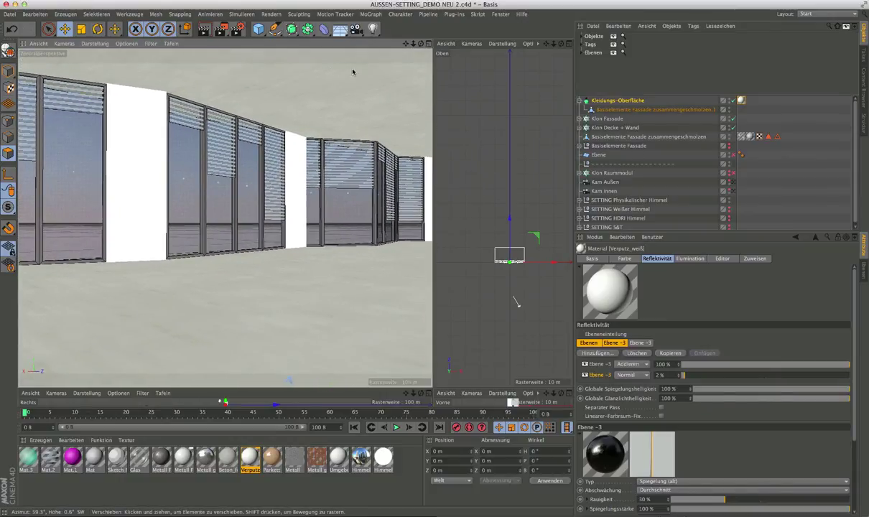
{"action": "left_click", "coordinate": [205, 31]}
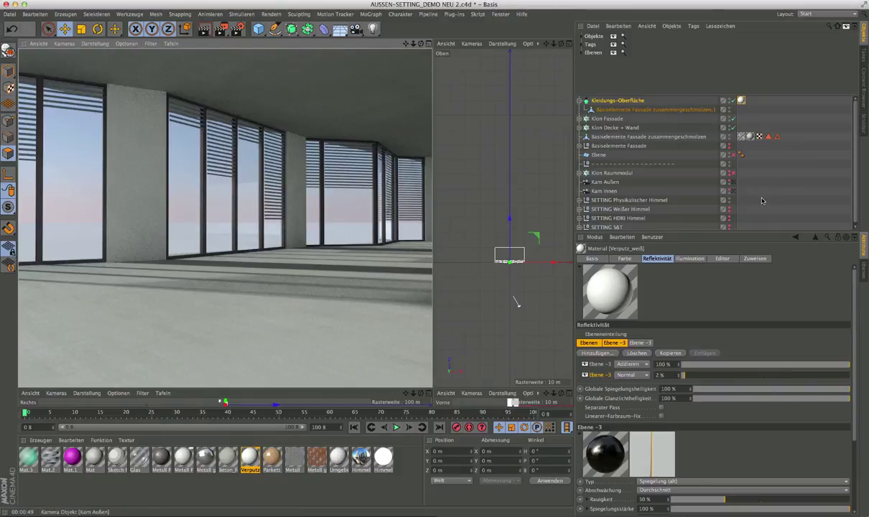
{"action": "left_click", "coordinate": [733, 191]}
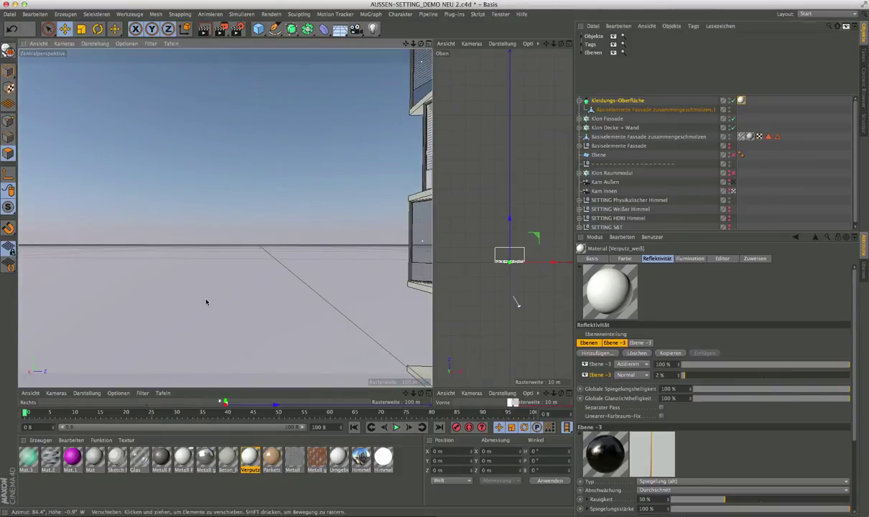
{"action": "left_click_drag", "start_coordinate": [166, 327], "coordinate": [249, 301], "text": "alt"}
{"action": "left_click_drag", "start_coordinate": [411, 303], "coordinate": [291, 287], "text": "alt"}
{"action": "mouse_move", "coordinate": [346, 291]}
{"action": "left_mouse_down", "text": "alt"}
{"action": "mouse_move", "coordinate": [301, 280]}
{"action": "mouse_move", "coordinate": [282, 291]}
{"action": "mouse_move", "coordinate": [386, 276]}
{"action": "mouse_move", "coordinate": [394, 288]}
{"action": "mouse_move", "coordinate": [373, 294]}
{"action": "left_mouse_up", "text": "alt"}
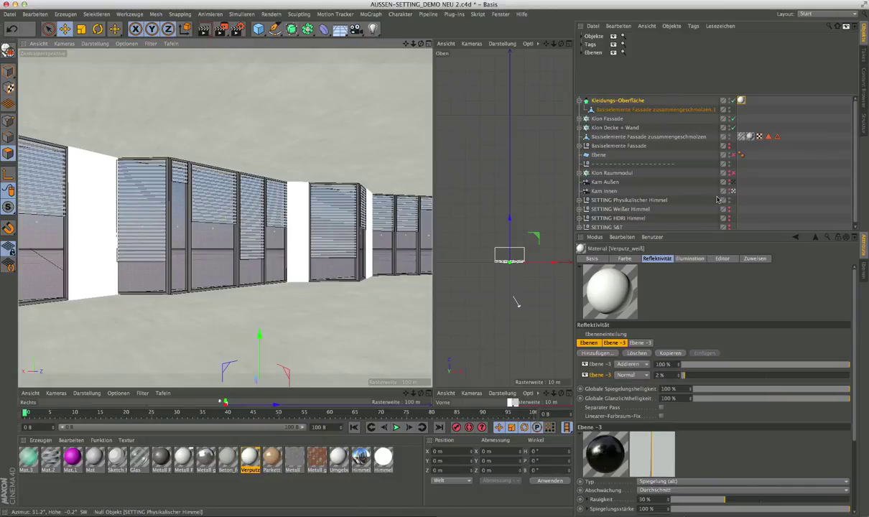
Show Kam Innen's Physikalisch settings and render the interior view in the viewport.
{"action": "left_click", "coordinate": [609, 191]}
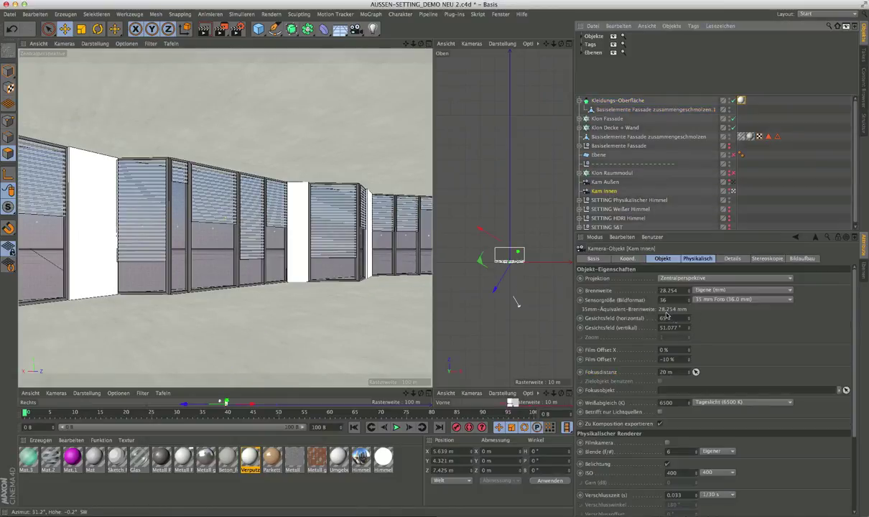
{"action": "left_click", "coordinate": [695, 258]}
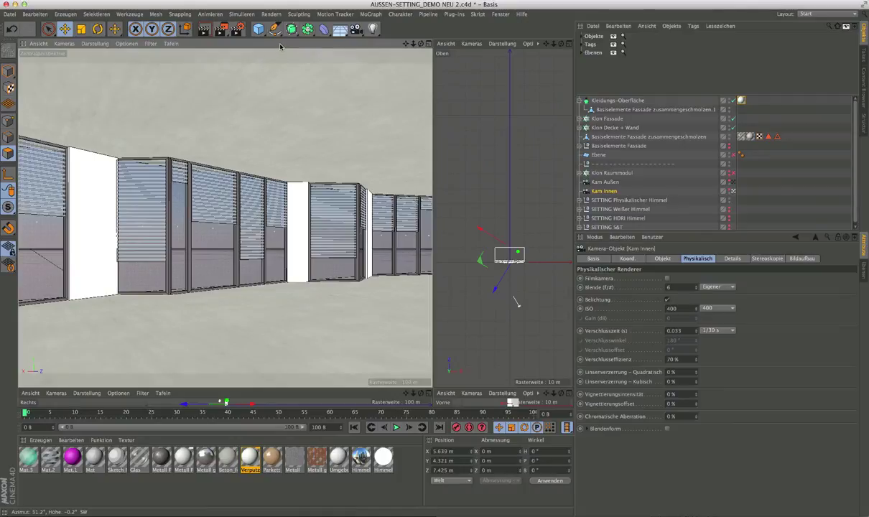
{"action": "left_click", "coordinate": [205, 32]}
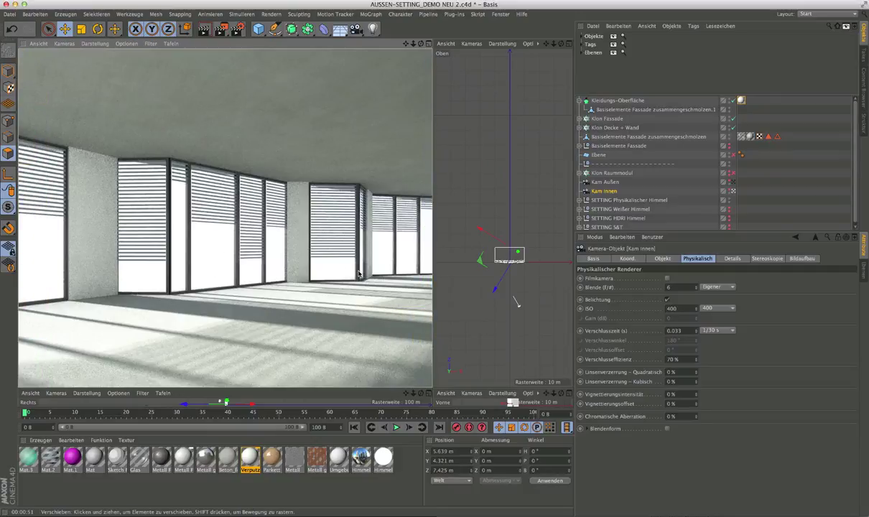
Clear the render, disable SETTING Physikalischer Himmel and enable SETTING HDRI Himmel.
{"action": "left_click", "coordinate": [359, 274]}
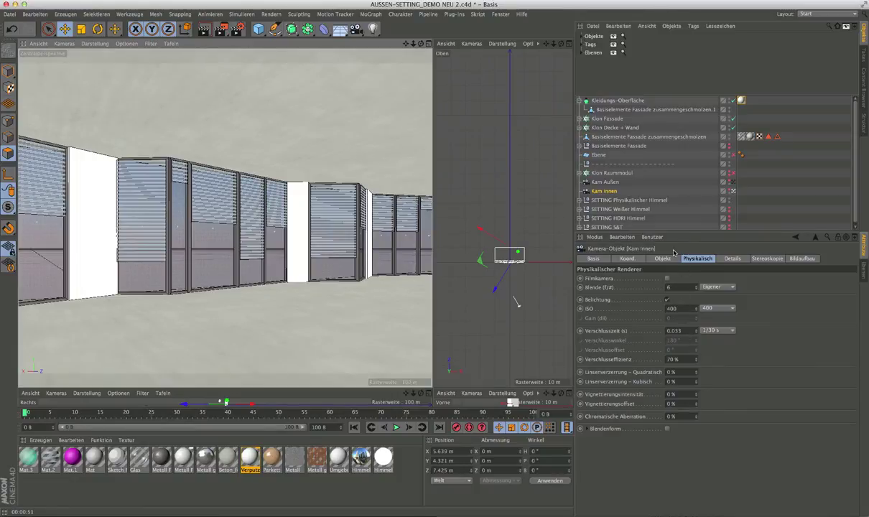
{"action": "left_click_drag", "start_coordinate": [681, 232], "coordinate": [683, 259]}
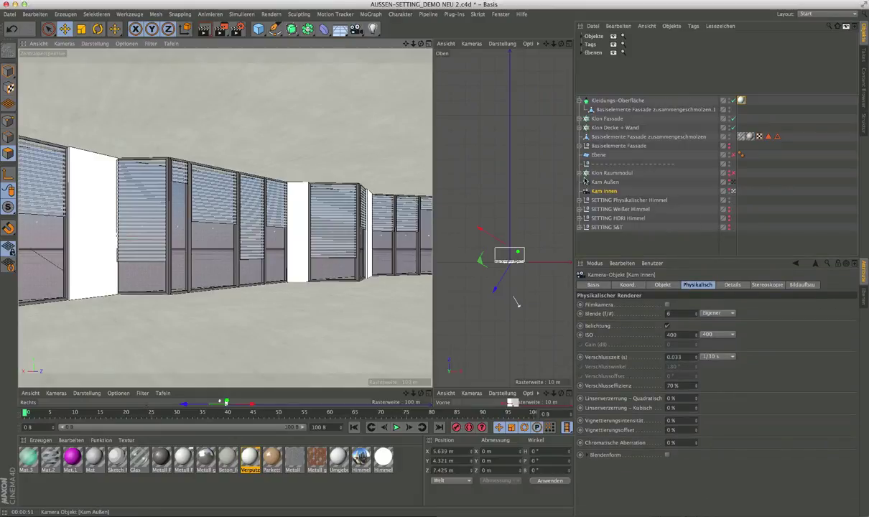
{"action": "left_click", "coordinate": [730, 202]}
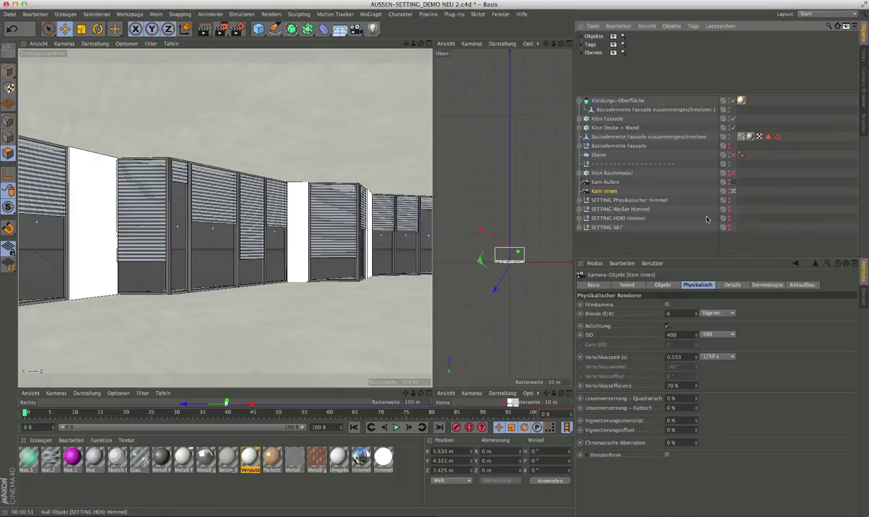
{"action": "left_click", "coordinate": [730, 219]}
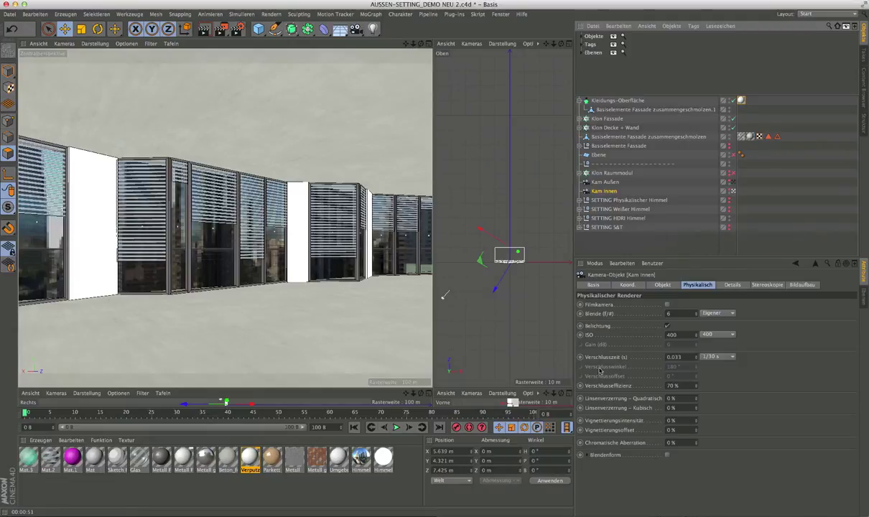
Render the Kam Innen viewport with HDRI lighting, showing city towers through the windows.
{"action": "left_click", "coordinate": [204, 32]}
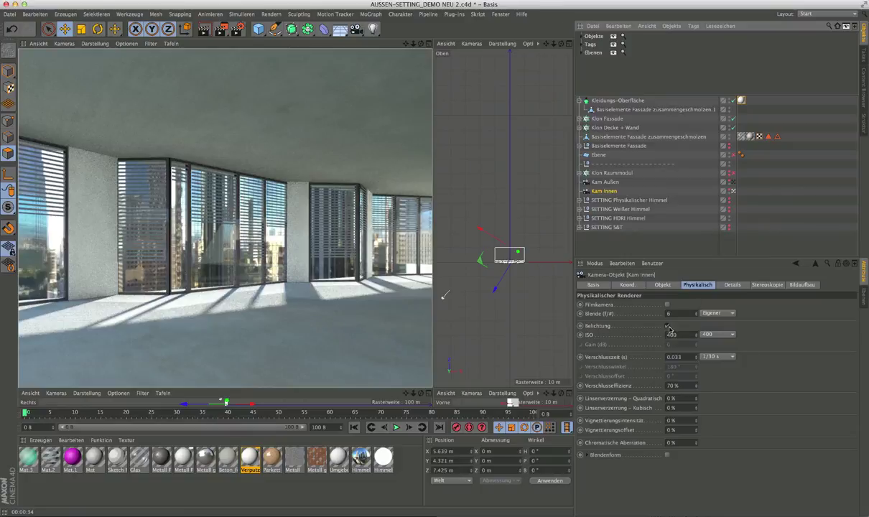
Change the camera aperture (Blende) from f/6 to f/4 and re-render the view.
{"action": "left_click", "coordinate": [670, 314]}
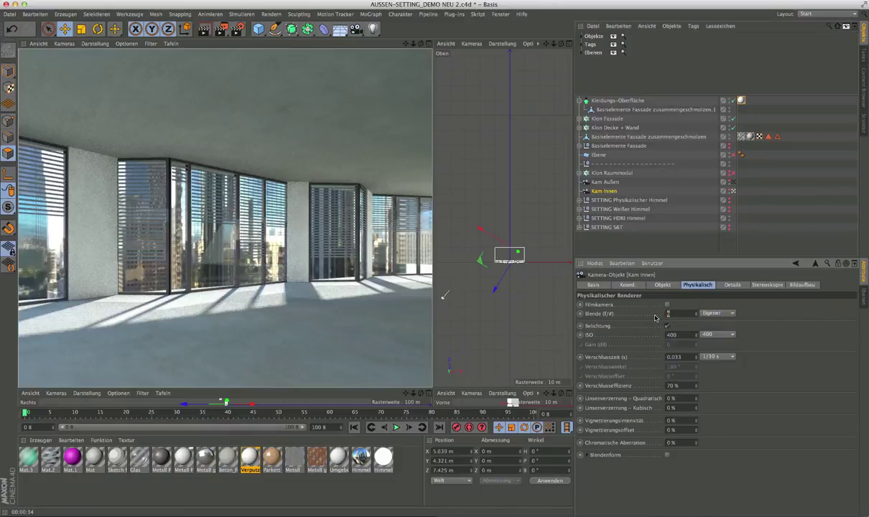
{"action": "type", "text": "4"}
{"action": "key", "text": "Return"}
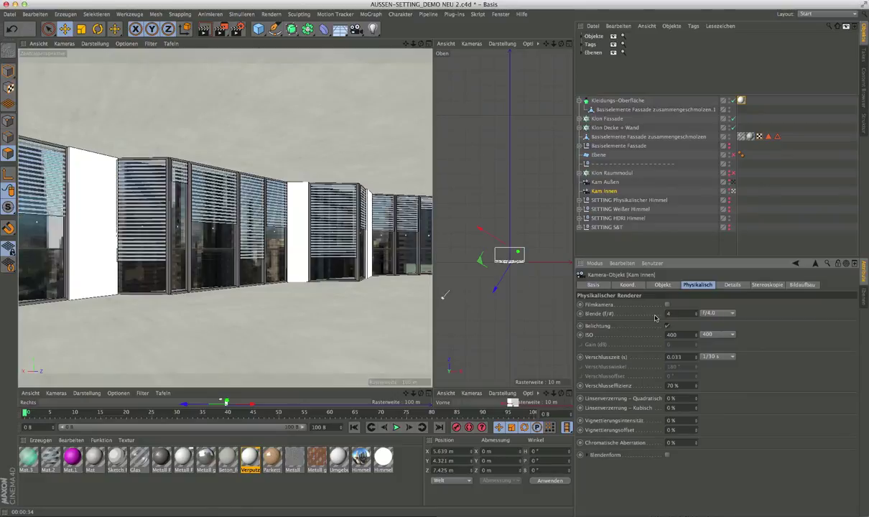
{"action": "left_click", "coordinate": [204, 33]}
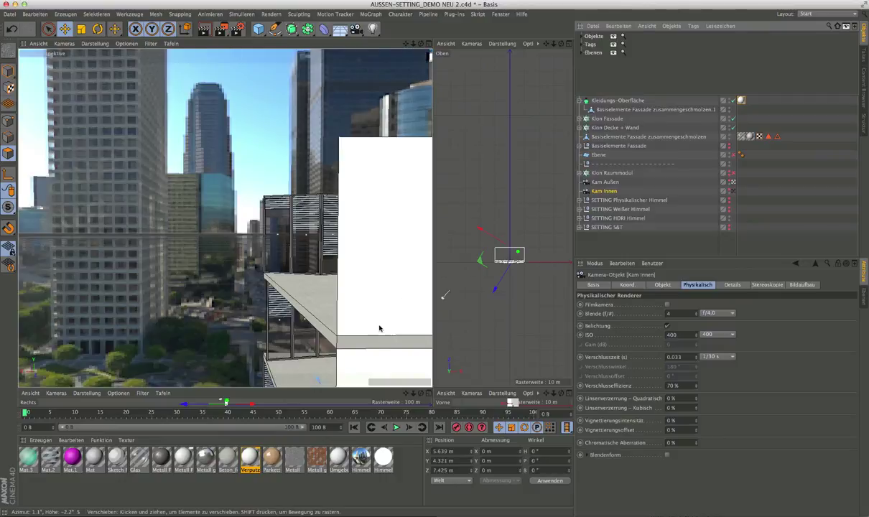
Frame a close exterior view of the upper facade floors and render it.
{"action": "mouse_move", "coordinate": [388, 296]}
{"action": "left_mouse_down", "text": "alt"}
{"action": "mouse_move", "coordinate": [379, 255]}
{"action": "mouse_move", "coordinate": [288, 259]}
{"action": "left_mouse_up", "text": "alt"}
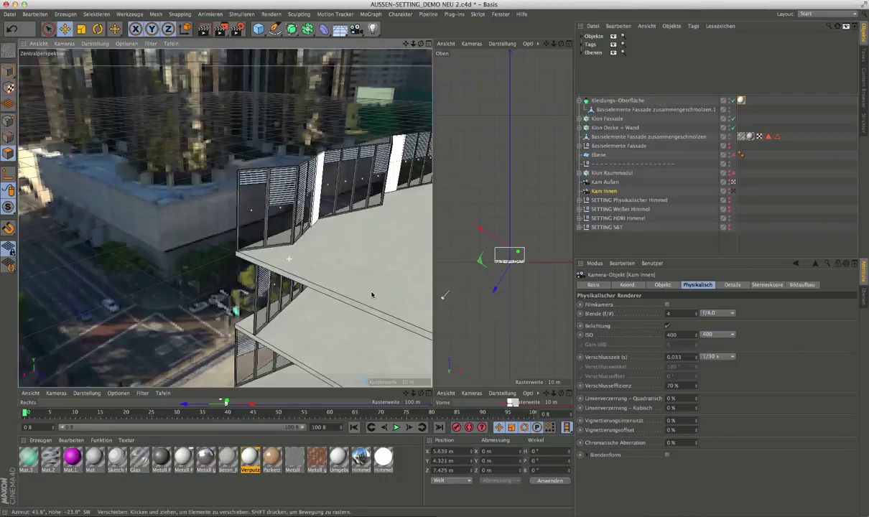
{"action": "right_click_drag", "start_coordinate": [289, 259], "coordinate": [168, 281], "text": "alt"}
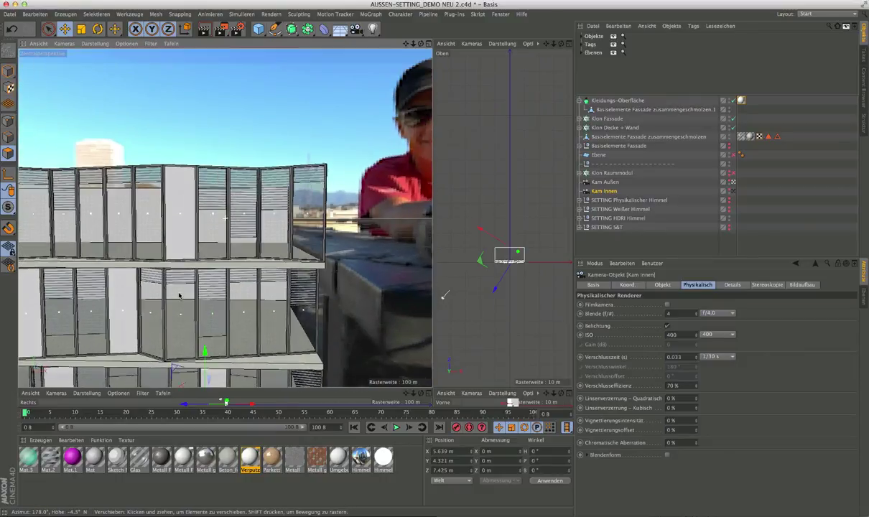
{"action": "mouse_move", "coordinate": [168, 282]}
{"action": "left_mouse_down", "text": "alt"}
{"action": "mouse_move", "coordinate": [223, 277]}
{"action": "mouse_move", "coordinate": [273, 216]}
{"action": "left_mouse_up", "text": "alt"}
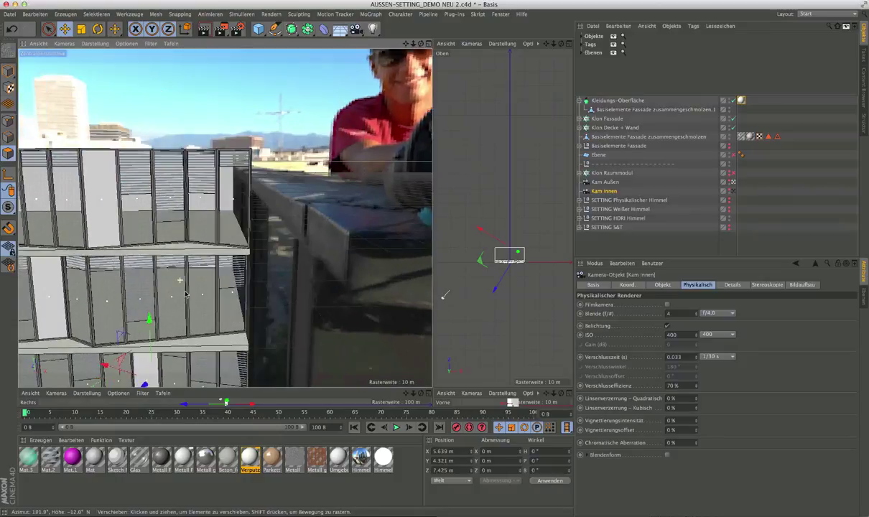
{"action": "right_click_drag", "start_coordinate": [273, 216], "coordinate": [294, 201], "text": "alt"}
{"action": "left_click_drag", "start_coordinate": [295, 200], "coordinate": [168, 313], "text": "alt"}
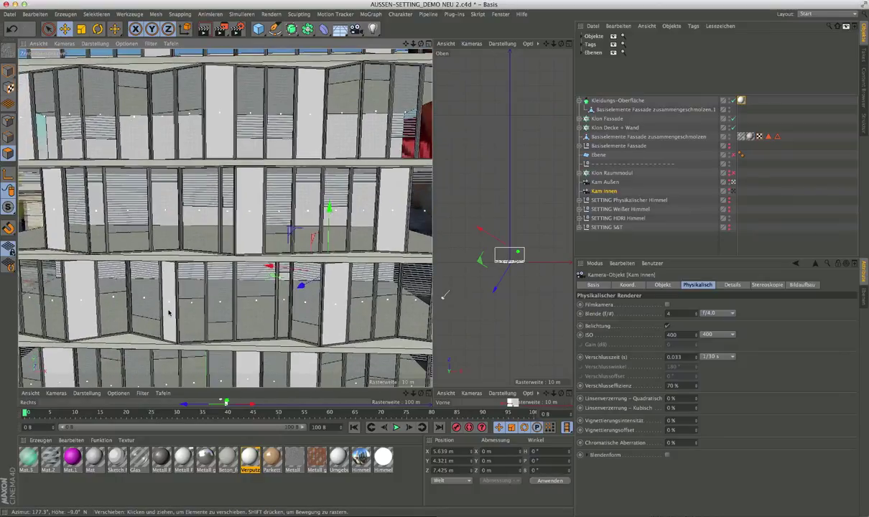
{"action": "mouse_move", "coordinate": [81, 337]}
{"action": "middle_mouse_down", "text": "alt"}
{"action": "mouse_move", "coordinate": [200, 300]}
{"action": "mouse_move", "coordinate": [260, 255]}
{"action": "middle_mouse_up", "text": "alt"}
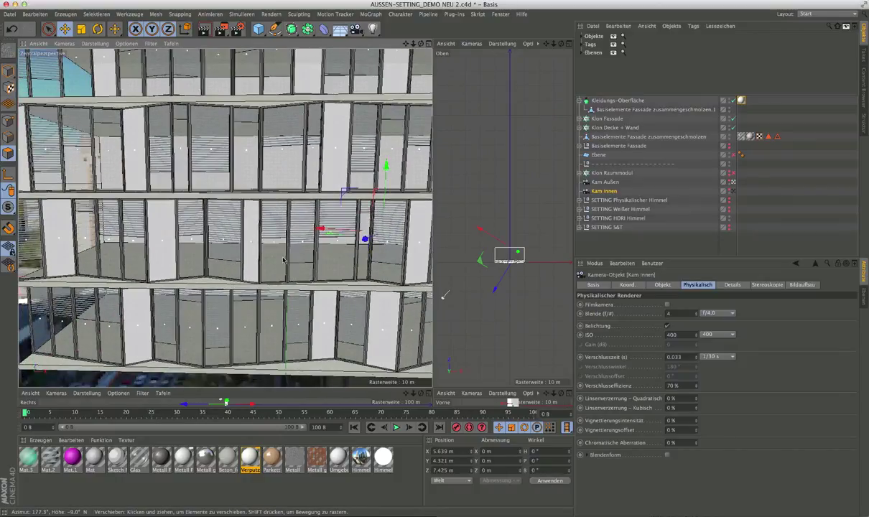
{"action": "right_click_drag", "start_coordinate": [284, 260], "coordinate": [319, 232], "text": "alt"}
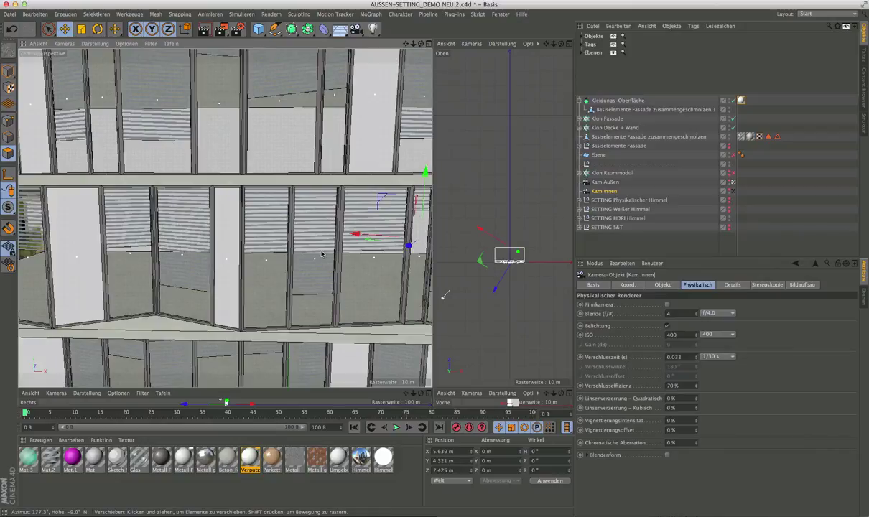
{"action": "mouse_move", "coordinate": [322, 253]}
{"action": "left_mouse_down", "text": "alt"}
{"action": "mouse_move", "coordinate": [237, 296]}
{"action": "mouse_move", "coordinate": [252, 294]}
{"action": "mouse_move", "coordinate": [259, 260]}
{"action": "mouse_move", "coordinate": [286, 246]}
{"action": "mouse_move", "coordinate": [271, 260]}
{"action": "left_mouse_up", "text": "alt"}
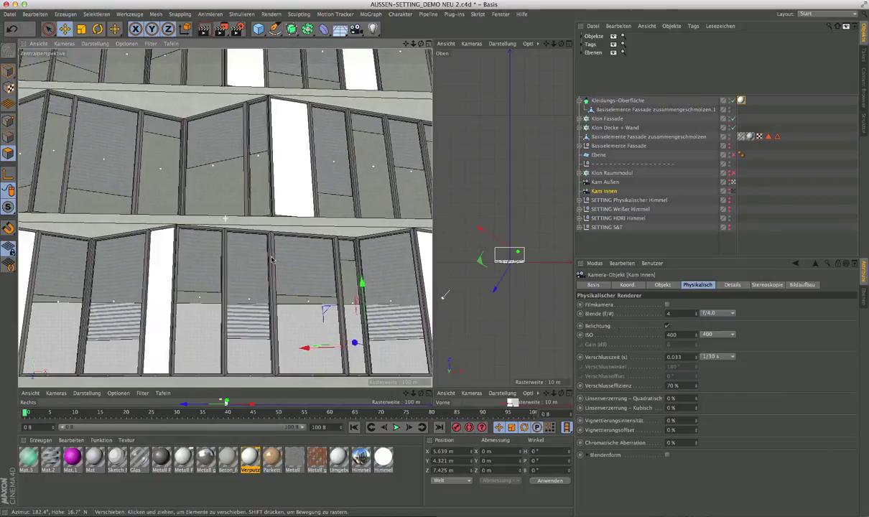
{"action": "scroll", "coordinate": [273, 259], "scroll_direction": "down", "scroll_amount": 1}
{"action": "scroll", "coordinate": [277, 262], "scroll_direction": "down", "scroll_amount": 2}
{"action": "scroll", "coordinate": [270, 272], "scroll_direction": "down", "scroll_amount": 2}
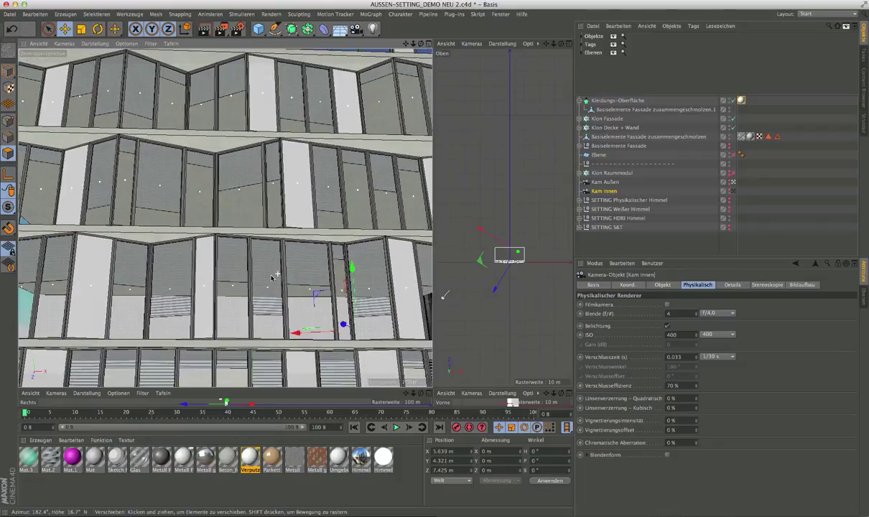
{"action": "left_click", "coordinate": [204, 30]}
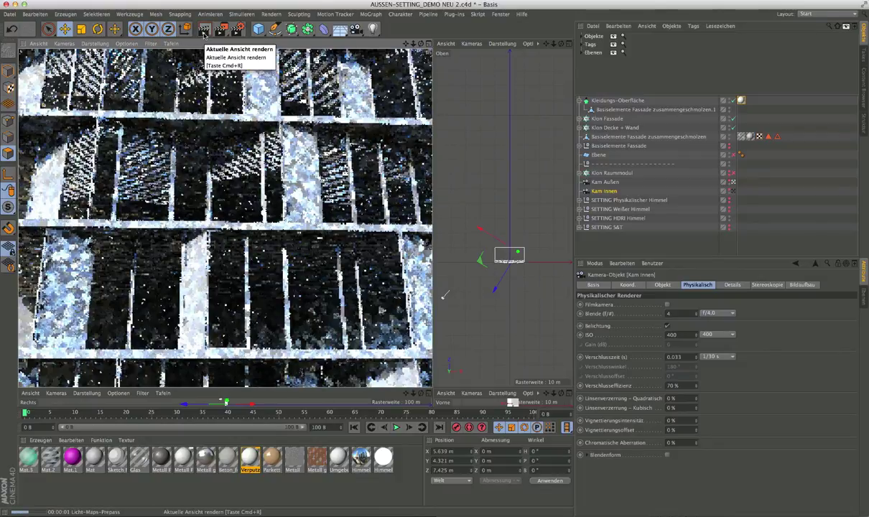